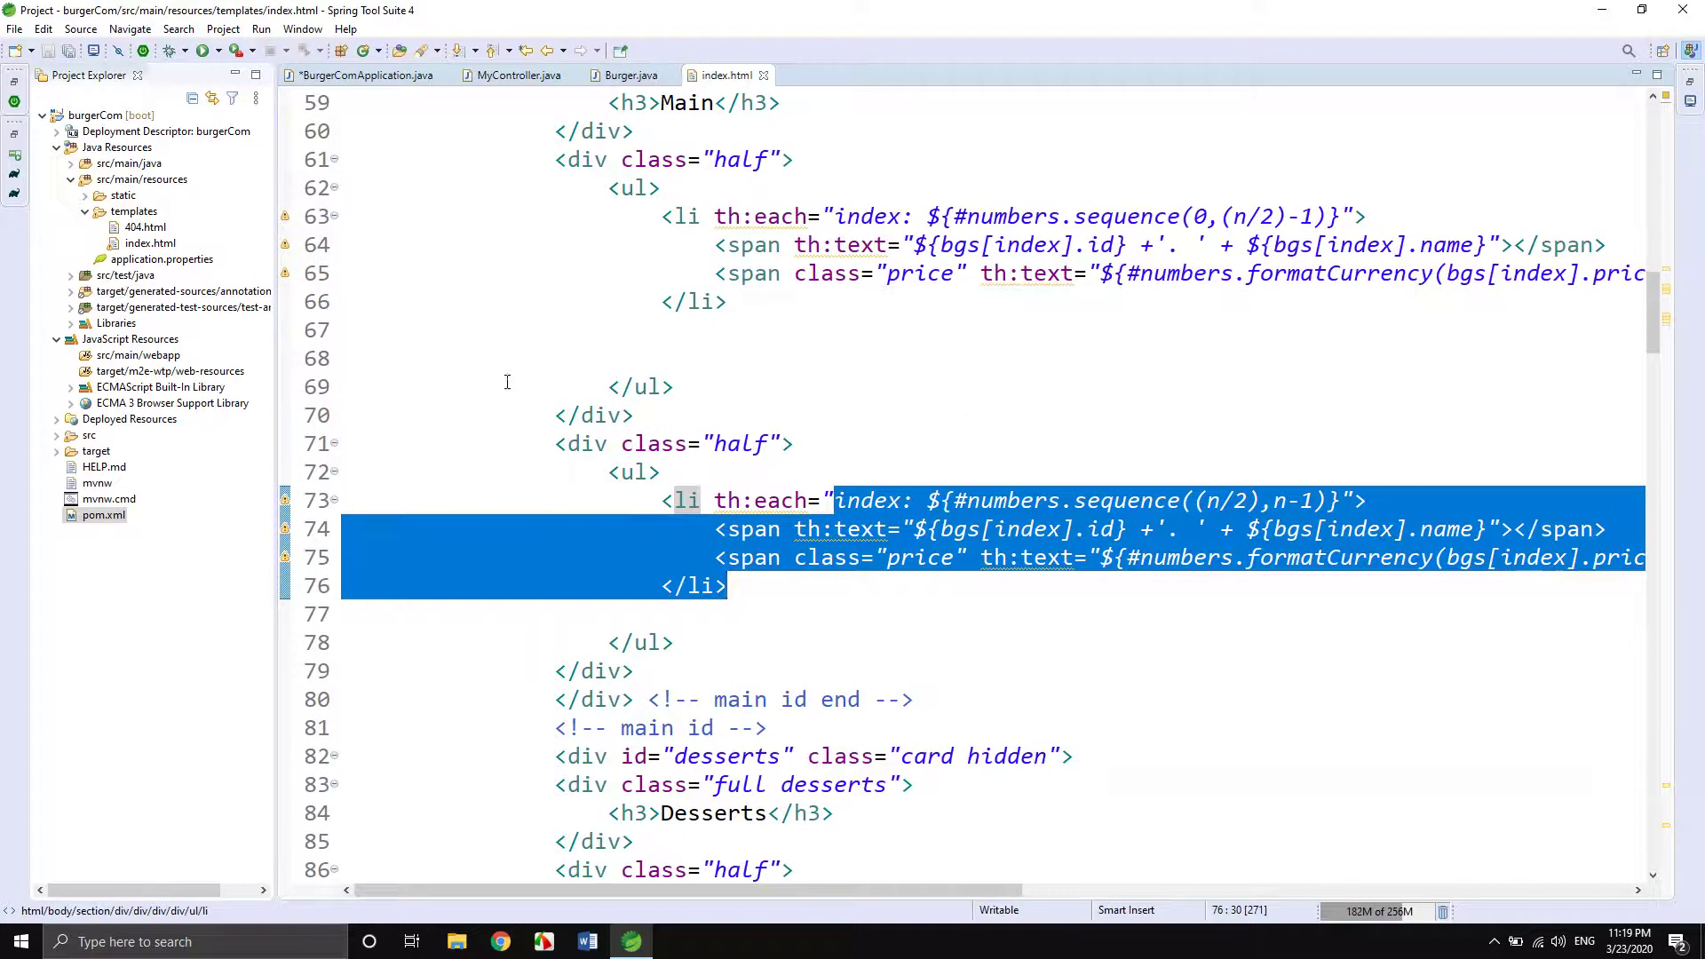
Open a local terminal for the burgerCom project and run mvn package.
left_click(110, 116)
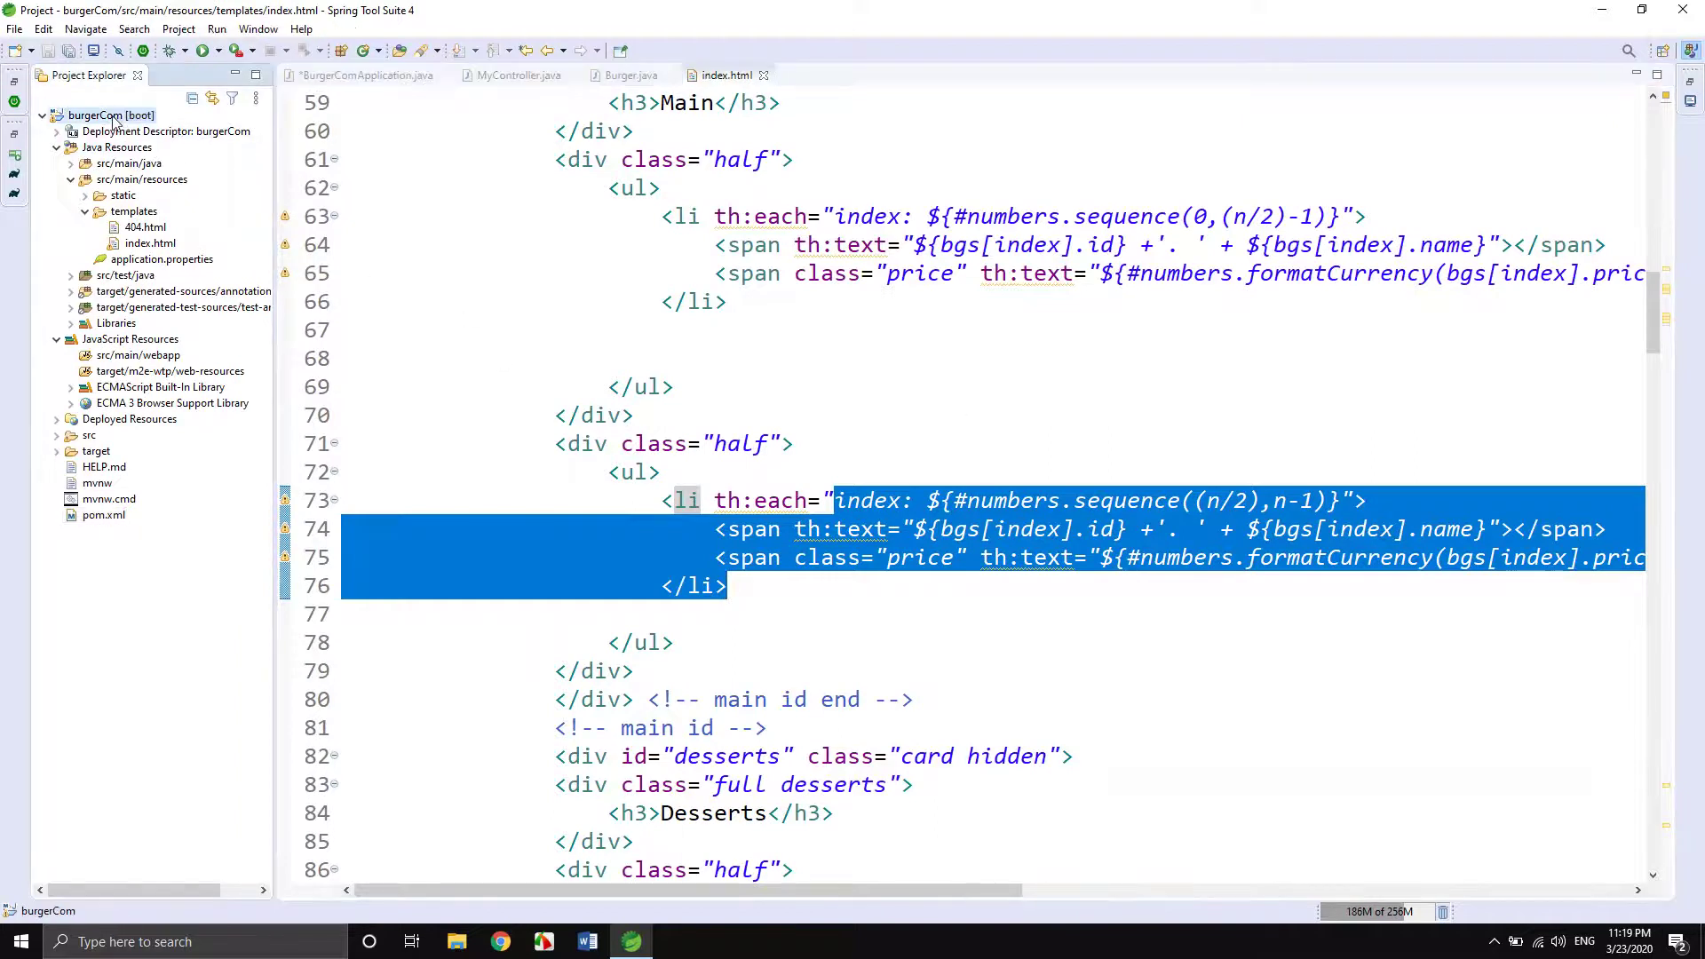
right_click(113, 122)
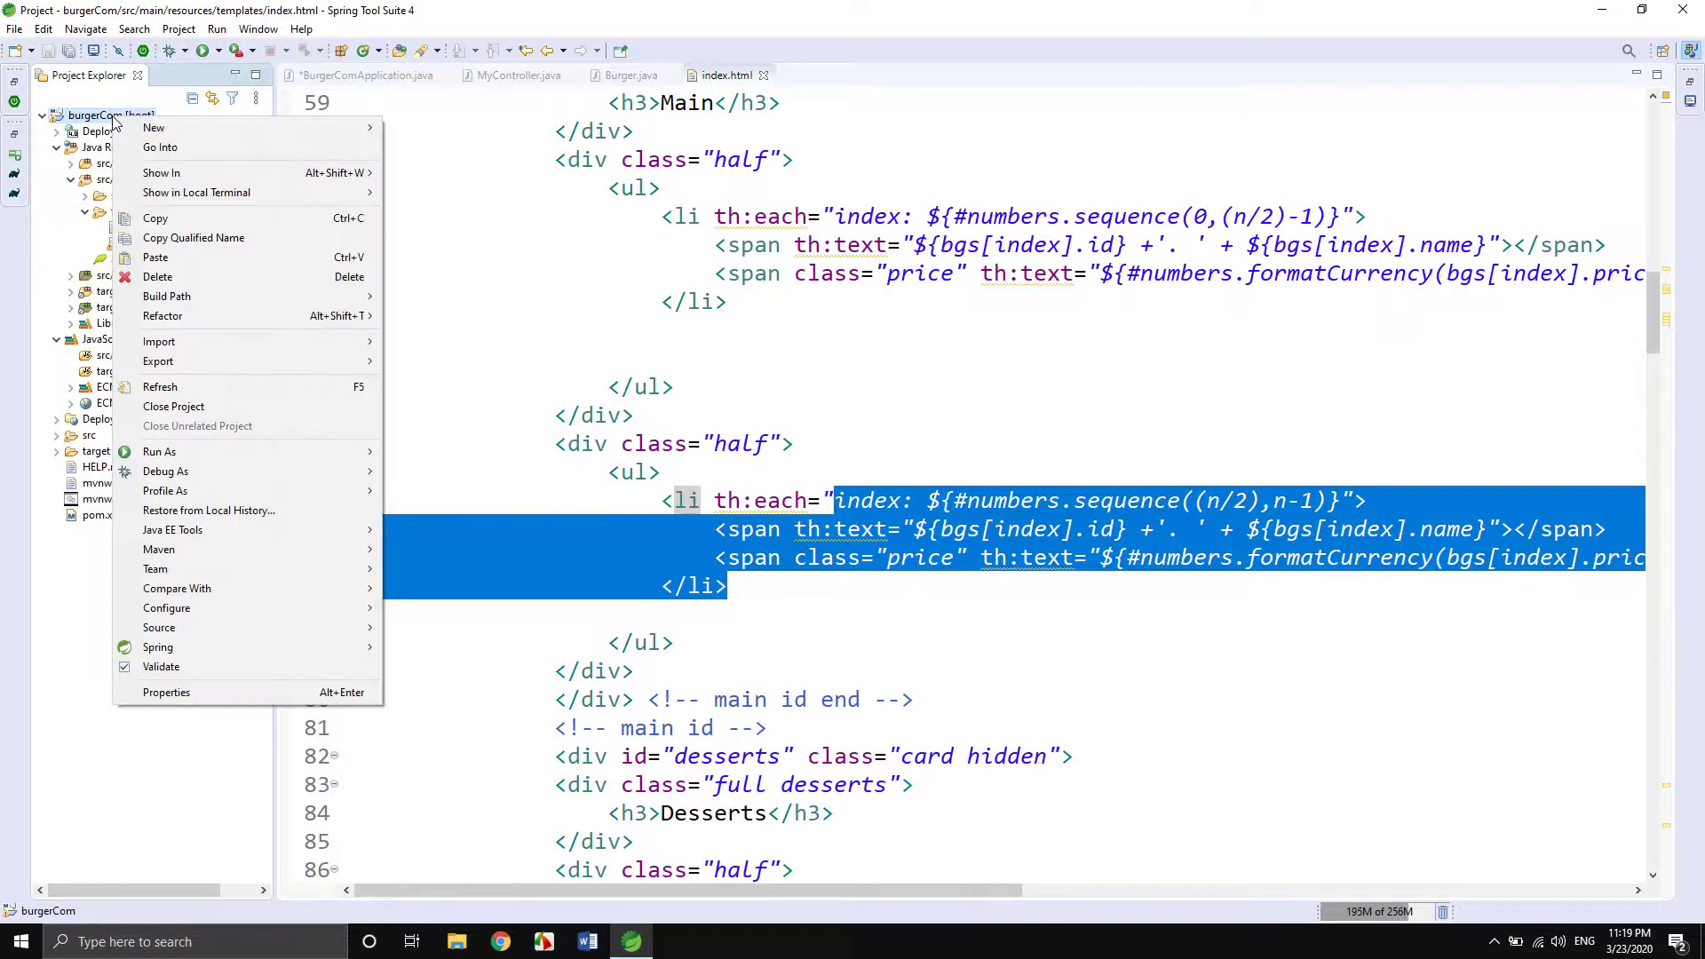
mouse_move(169, 197)
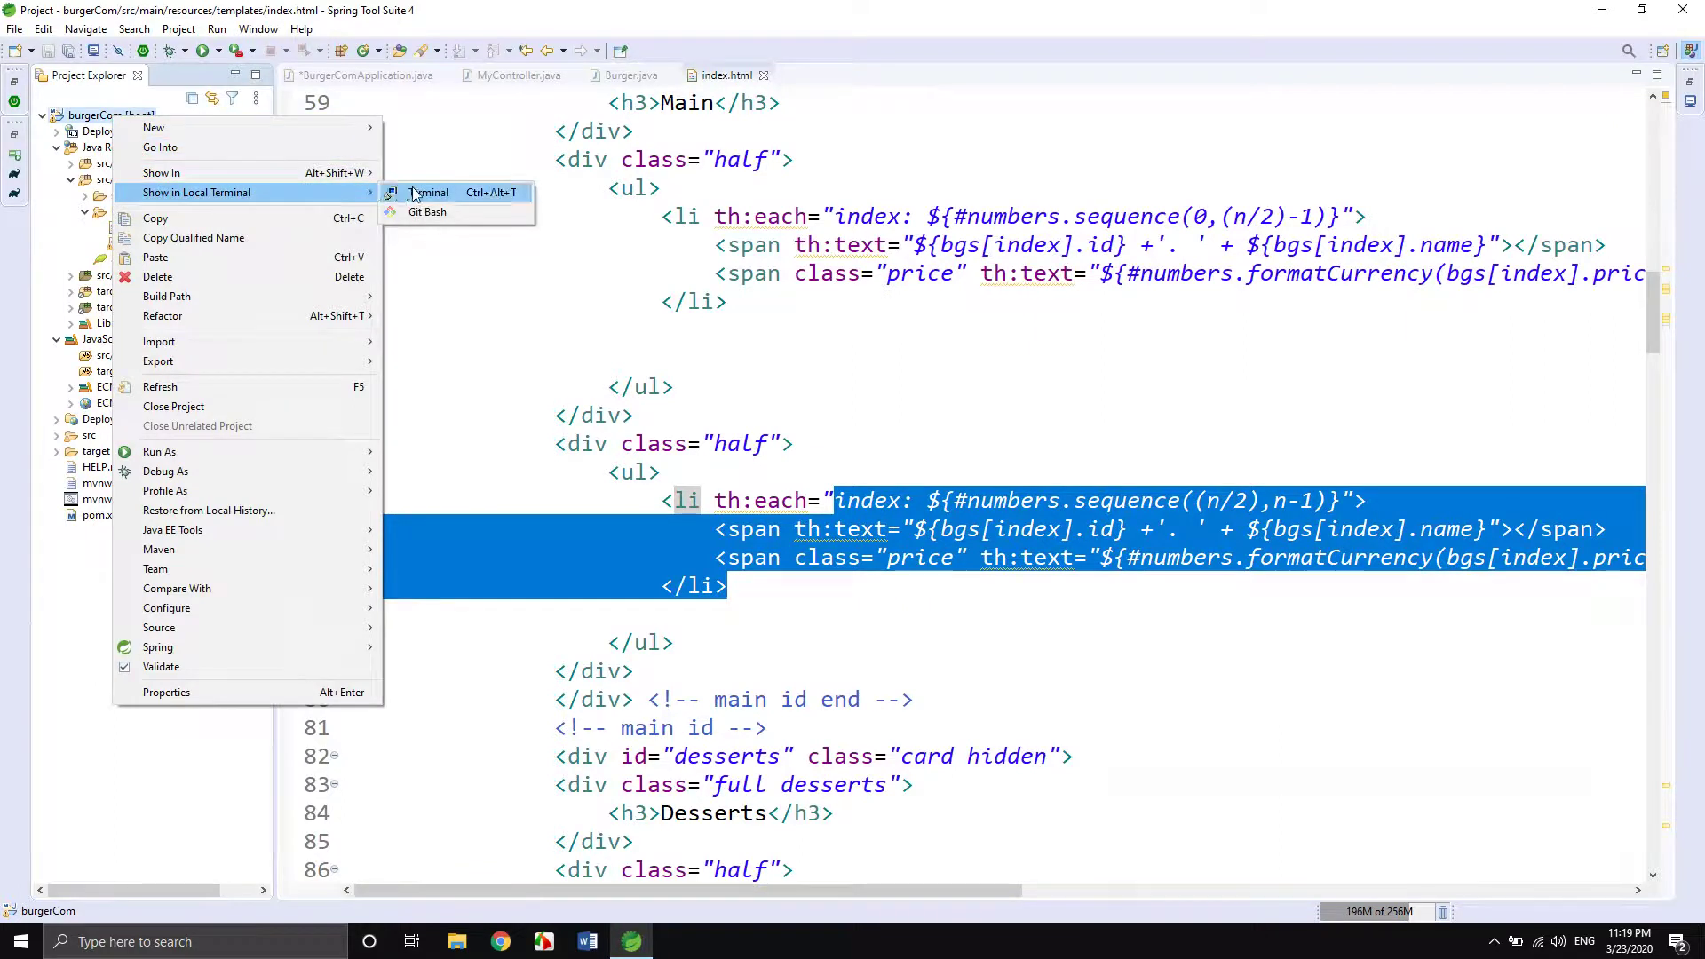
left_click(419, 193)
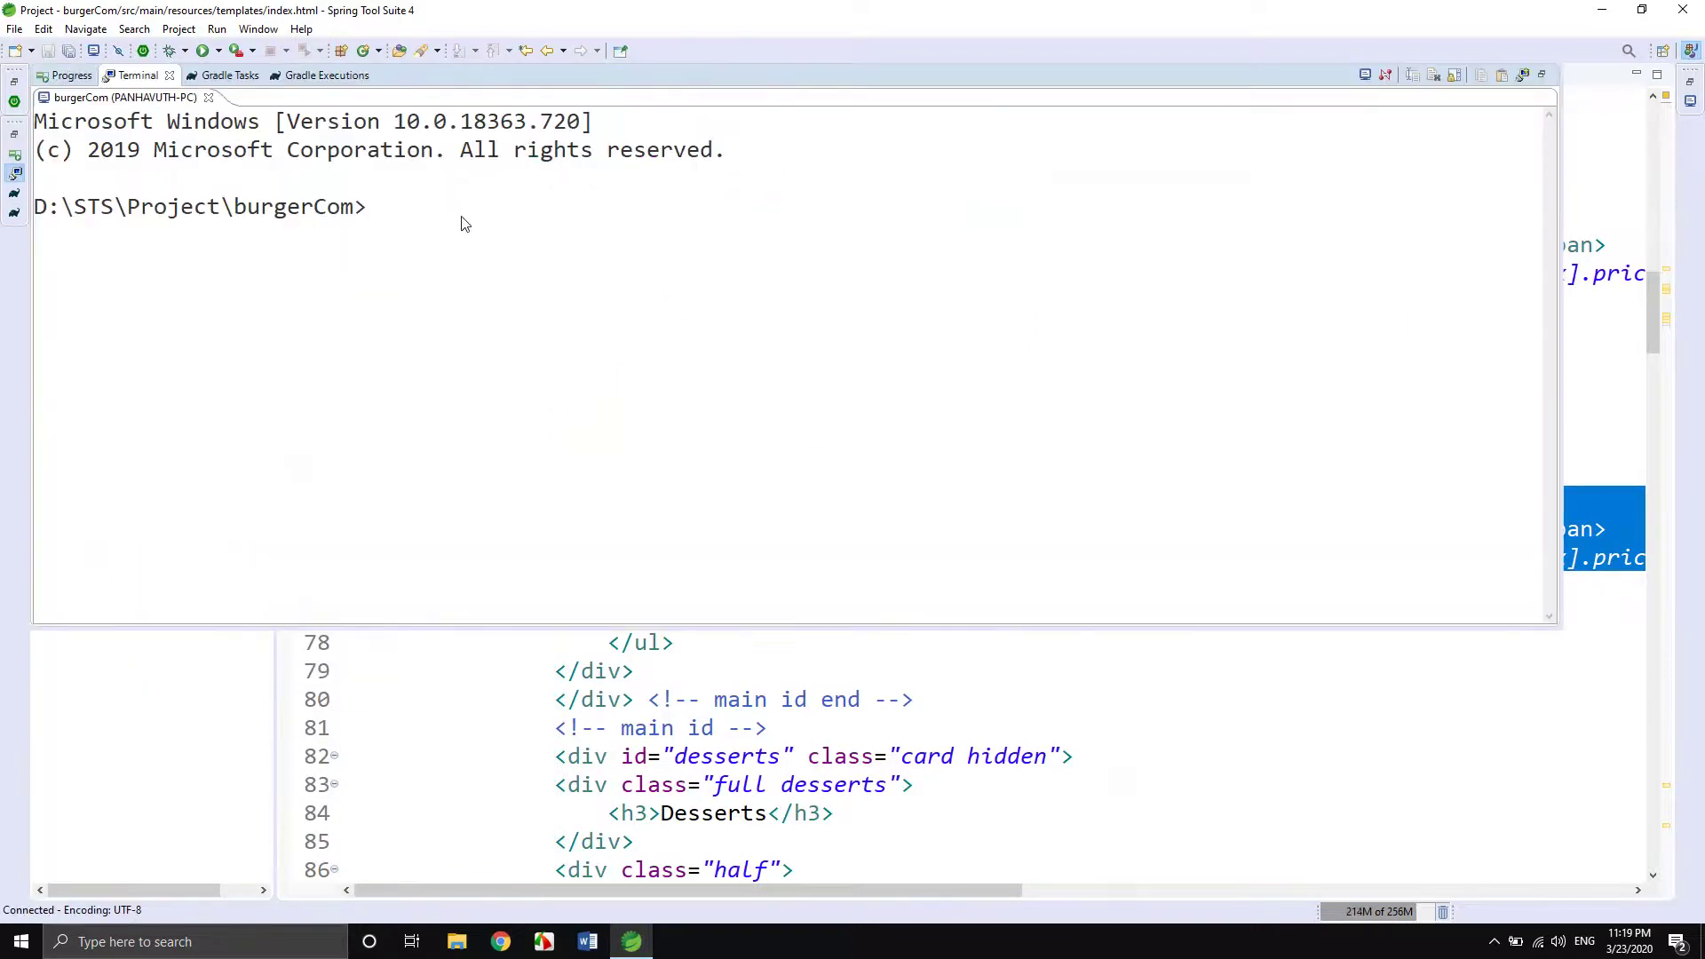
type("mvn package")
key("Return")
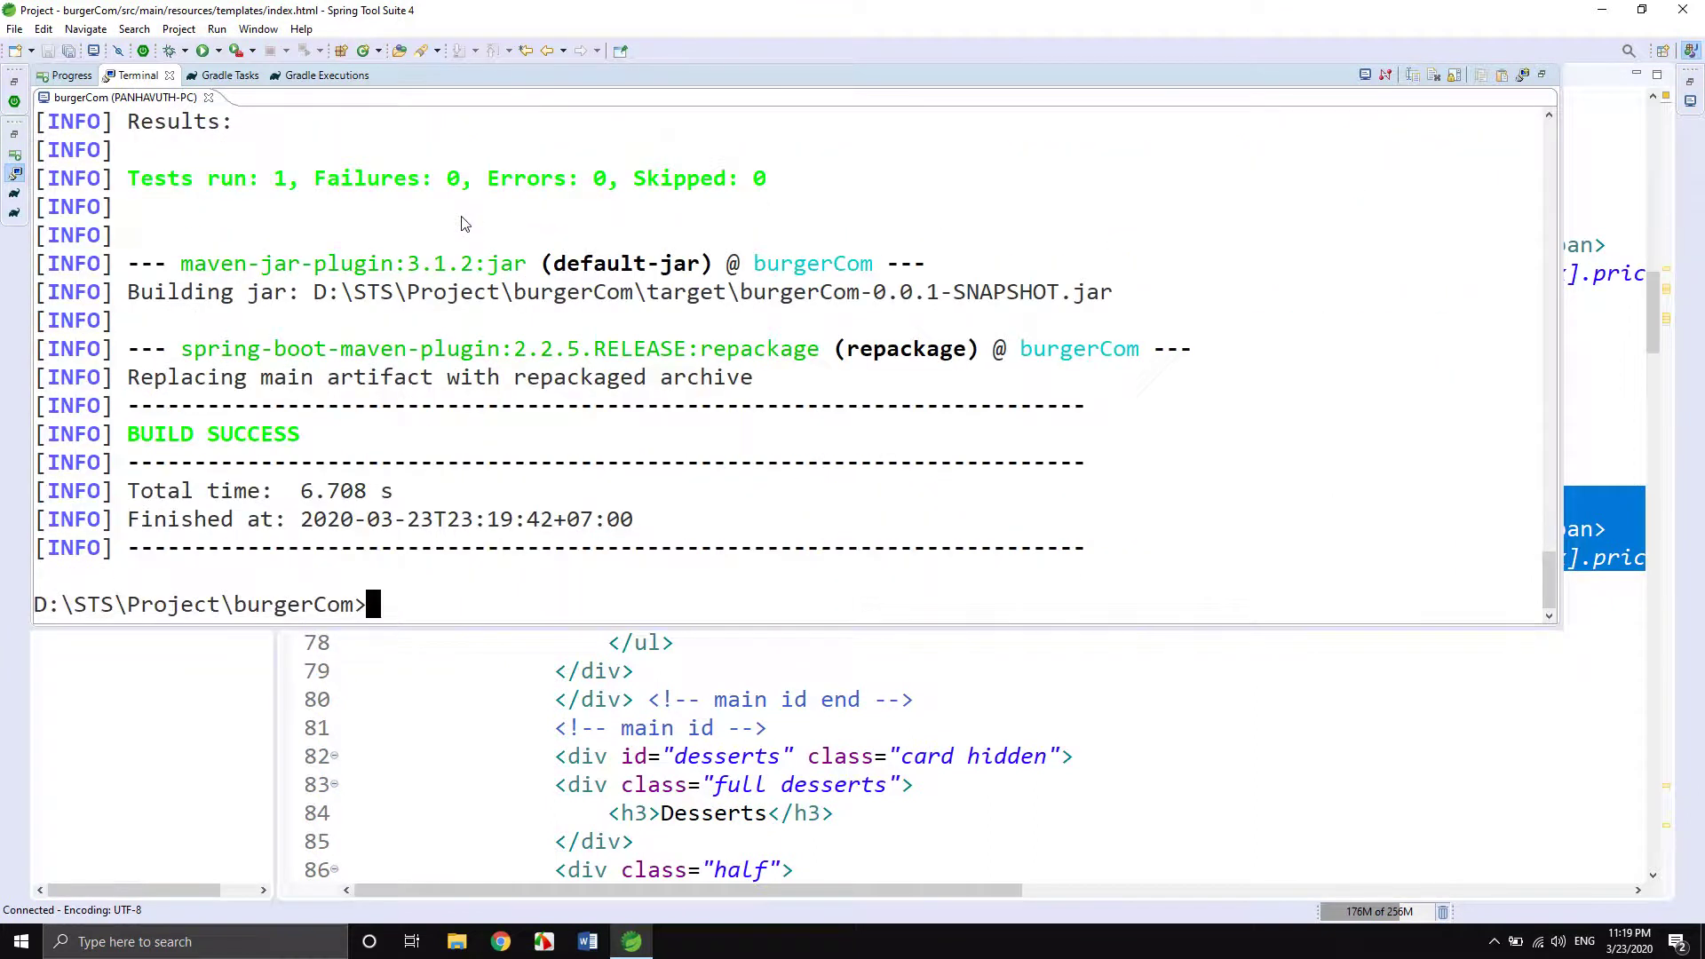
Copy the target folder path D:\STS\Project\burgerCom\target\ from the "Building jar" line of the build output.
left_click_drag(1113, 293, 706, 295)
left_click(743, 298)
left_click(706, 296)
left_click_drag(302, 295, 742, 295)
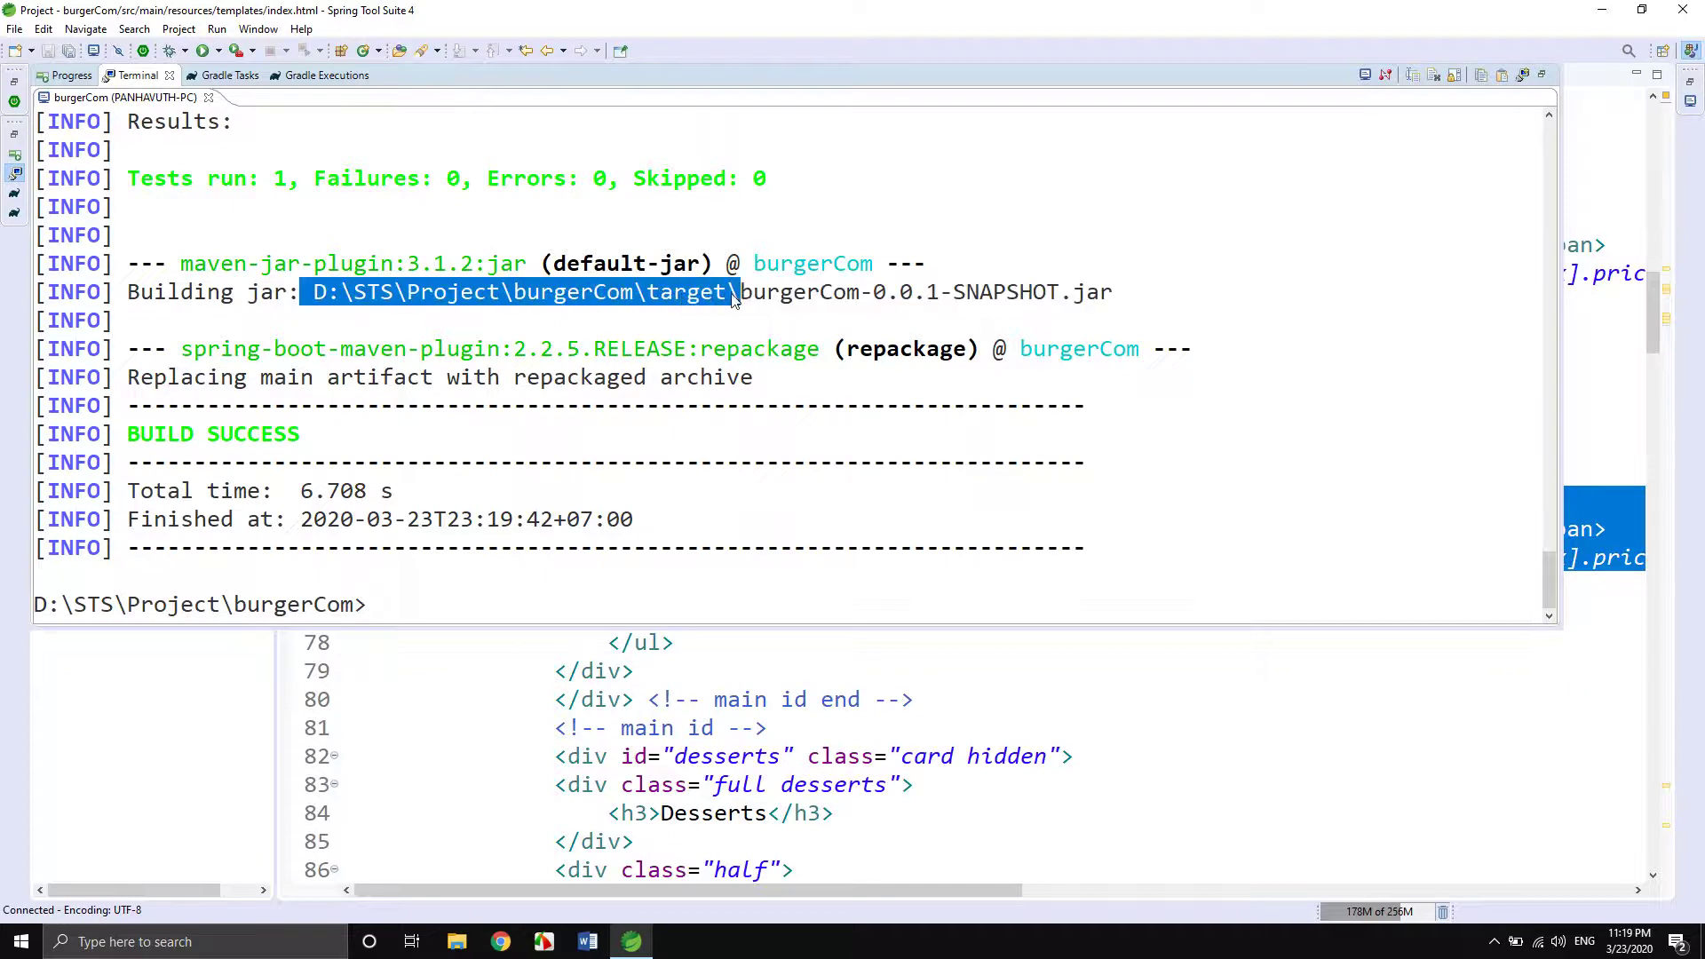
right_click(623, 299)
left_click(665, 307)
Exit Spring Tool Suite 4 and confirm the exit.
left_click(1677, 9)
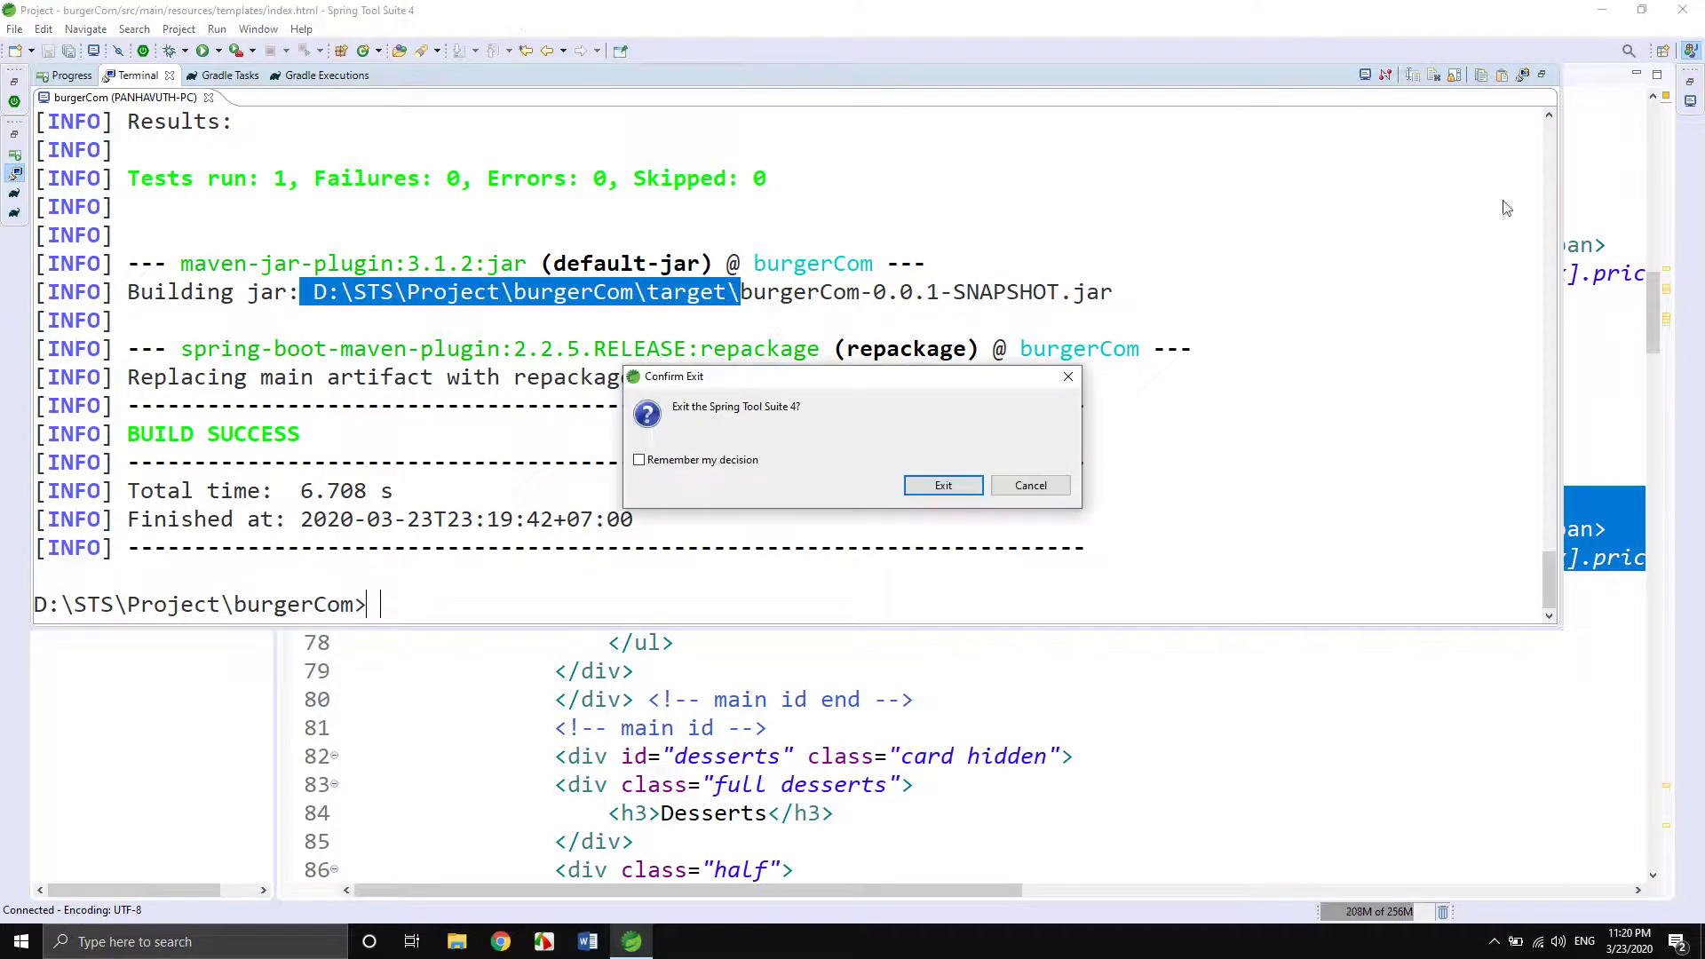
left_click(935, 485)
left_click(870, 481)
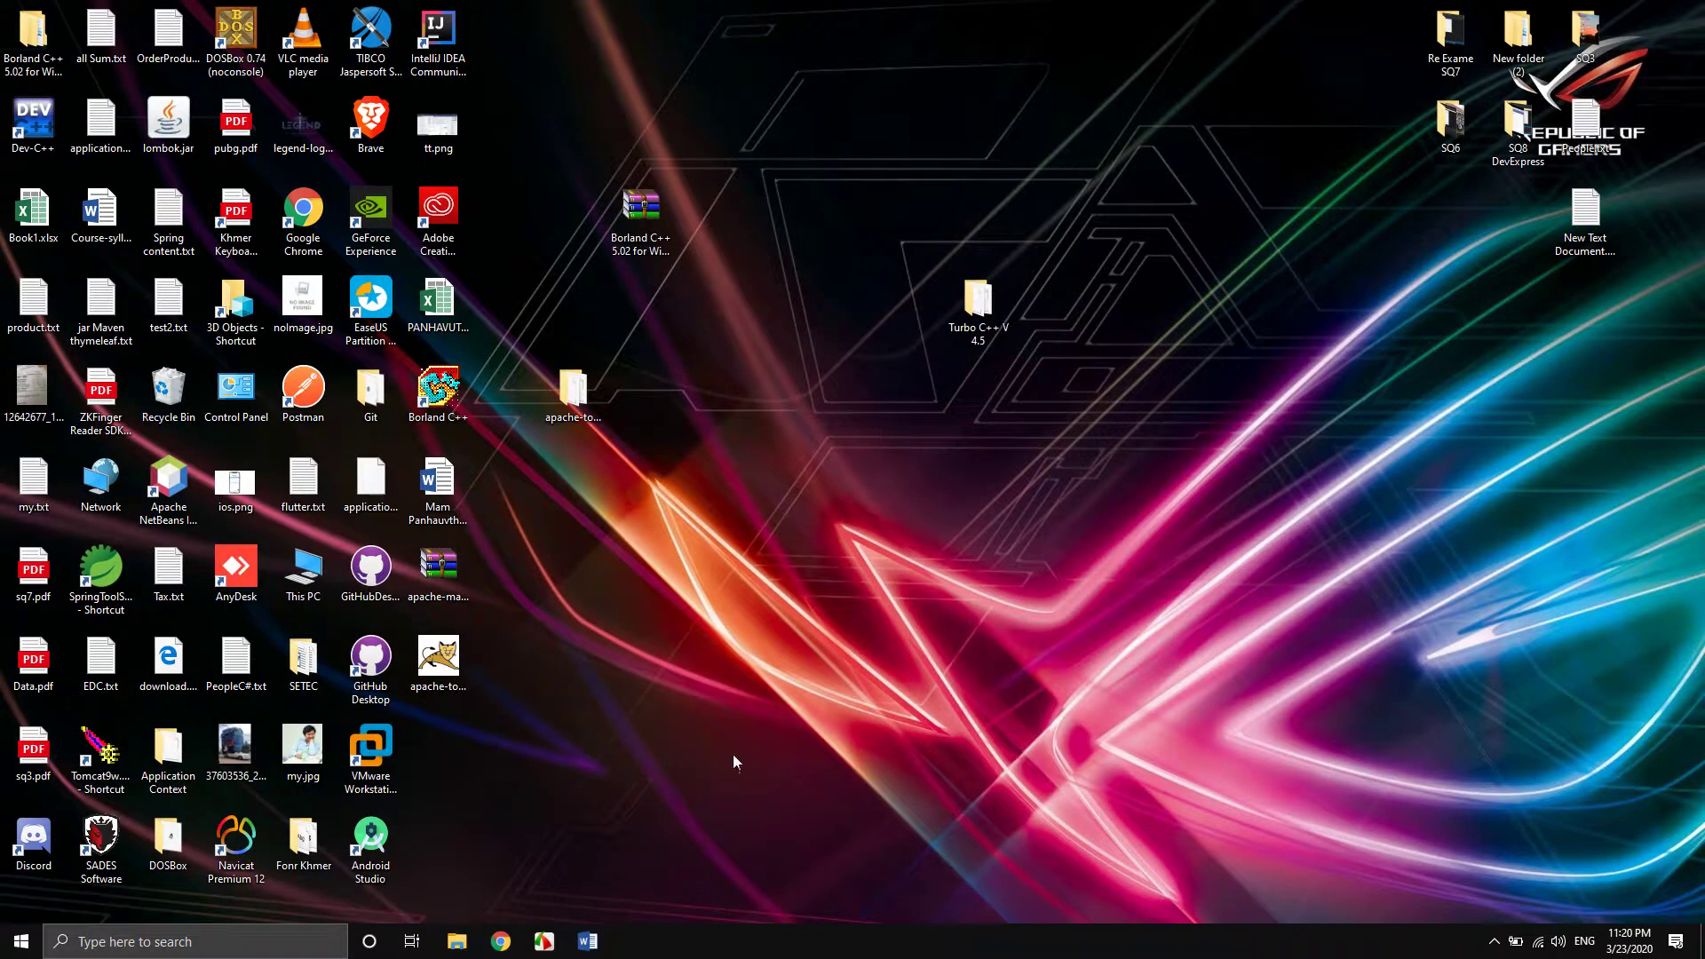
Switch to File Explorer, go to the copied burgerCom target folder path and select burgerCom-0.0.1-SNAPSHOT.jar.
left_click(456, 941)
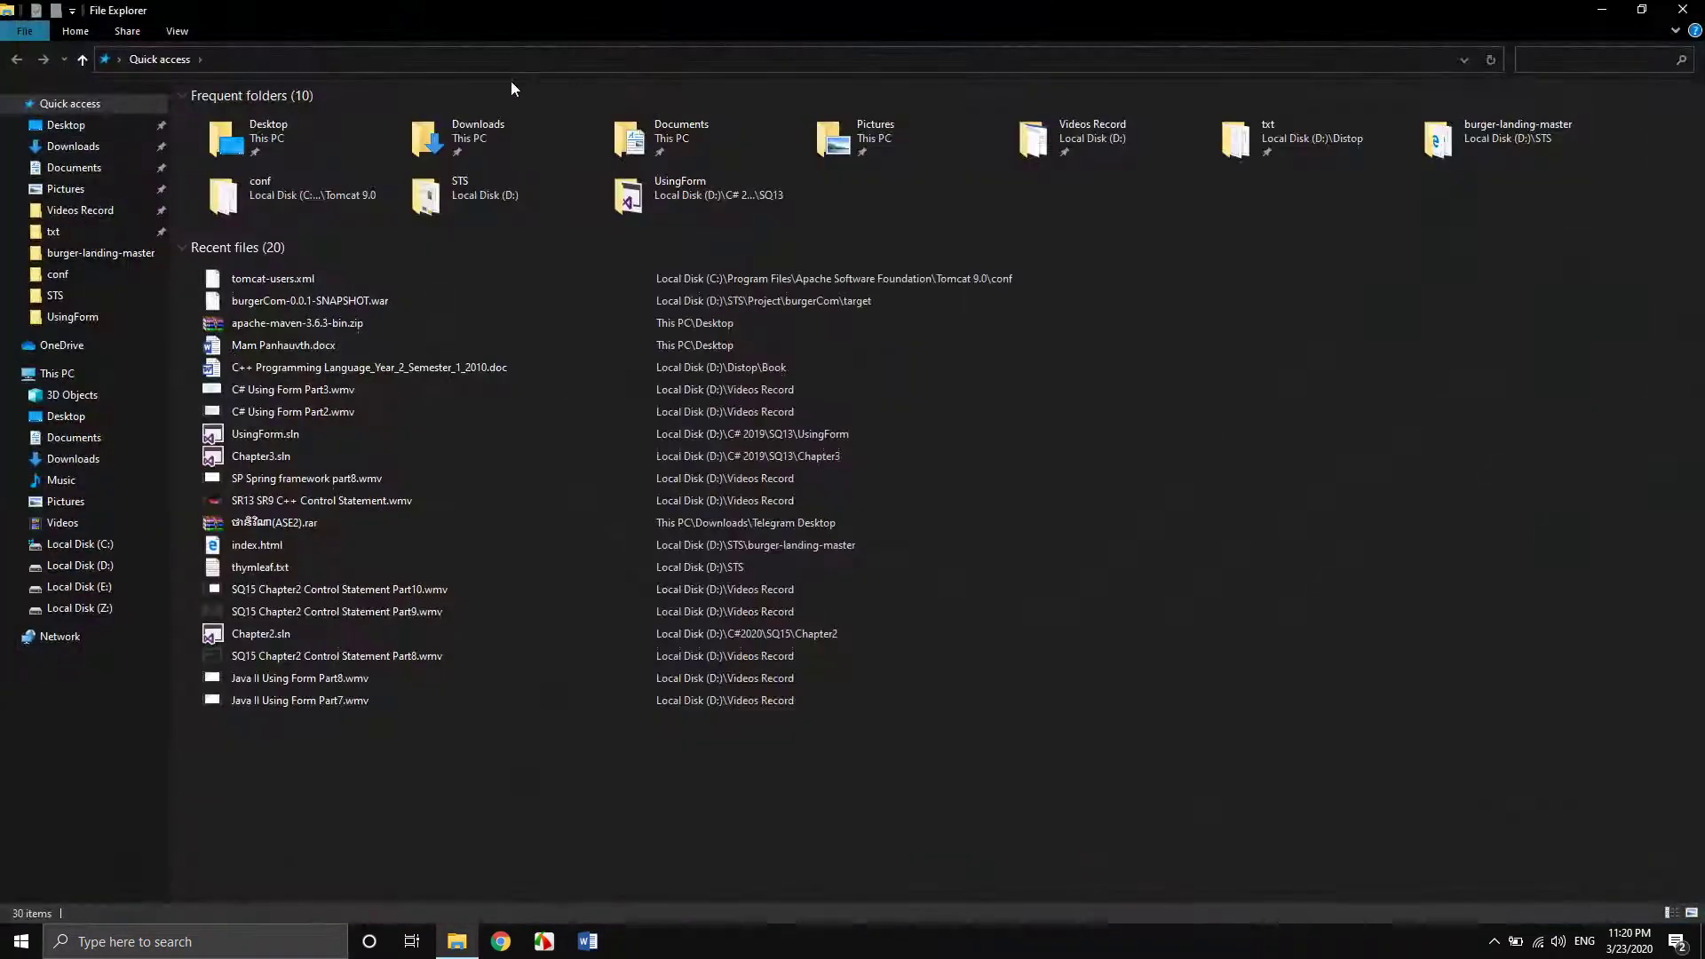
left_click(336, 59)
key("ctrl+v")
key("Return")
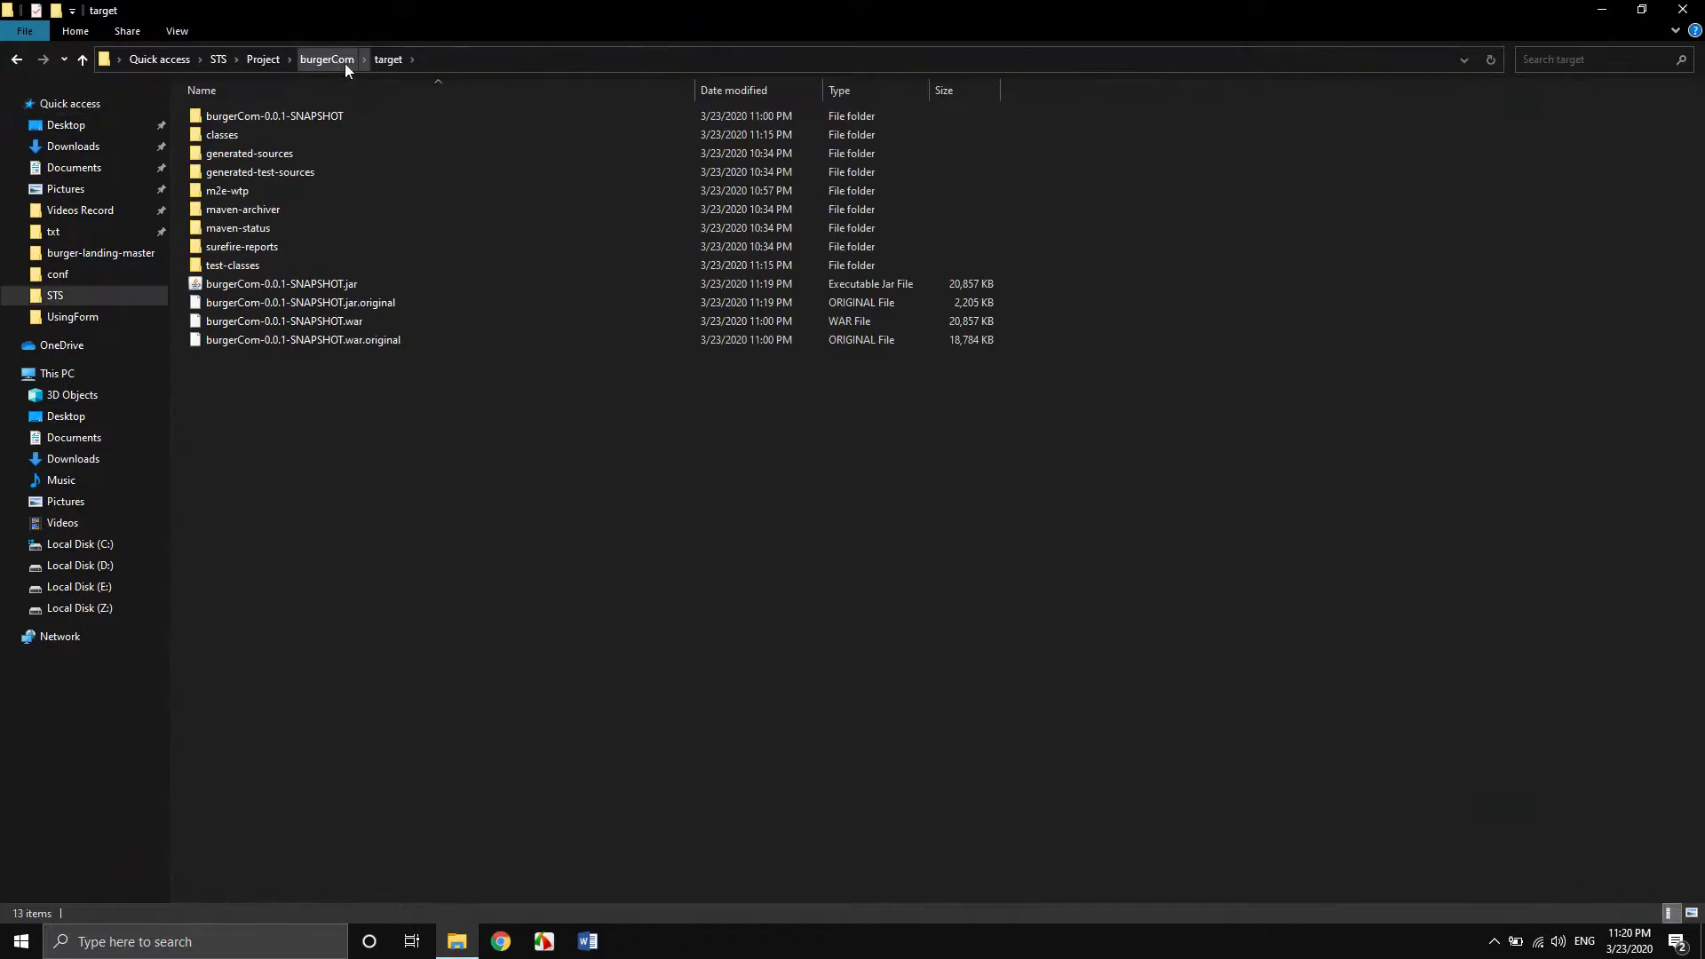
left_click(333, 287)
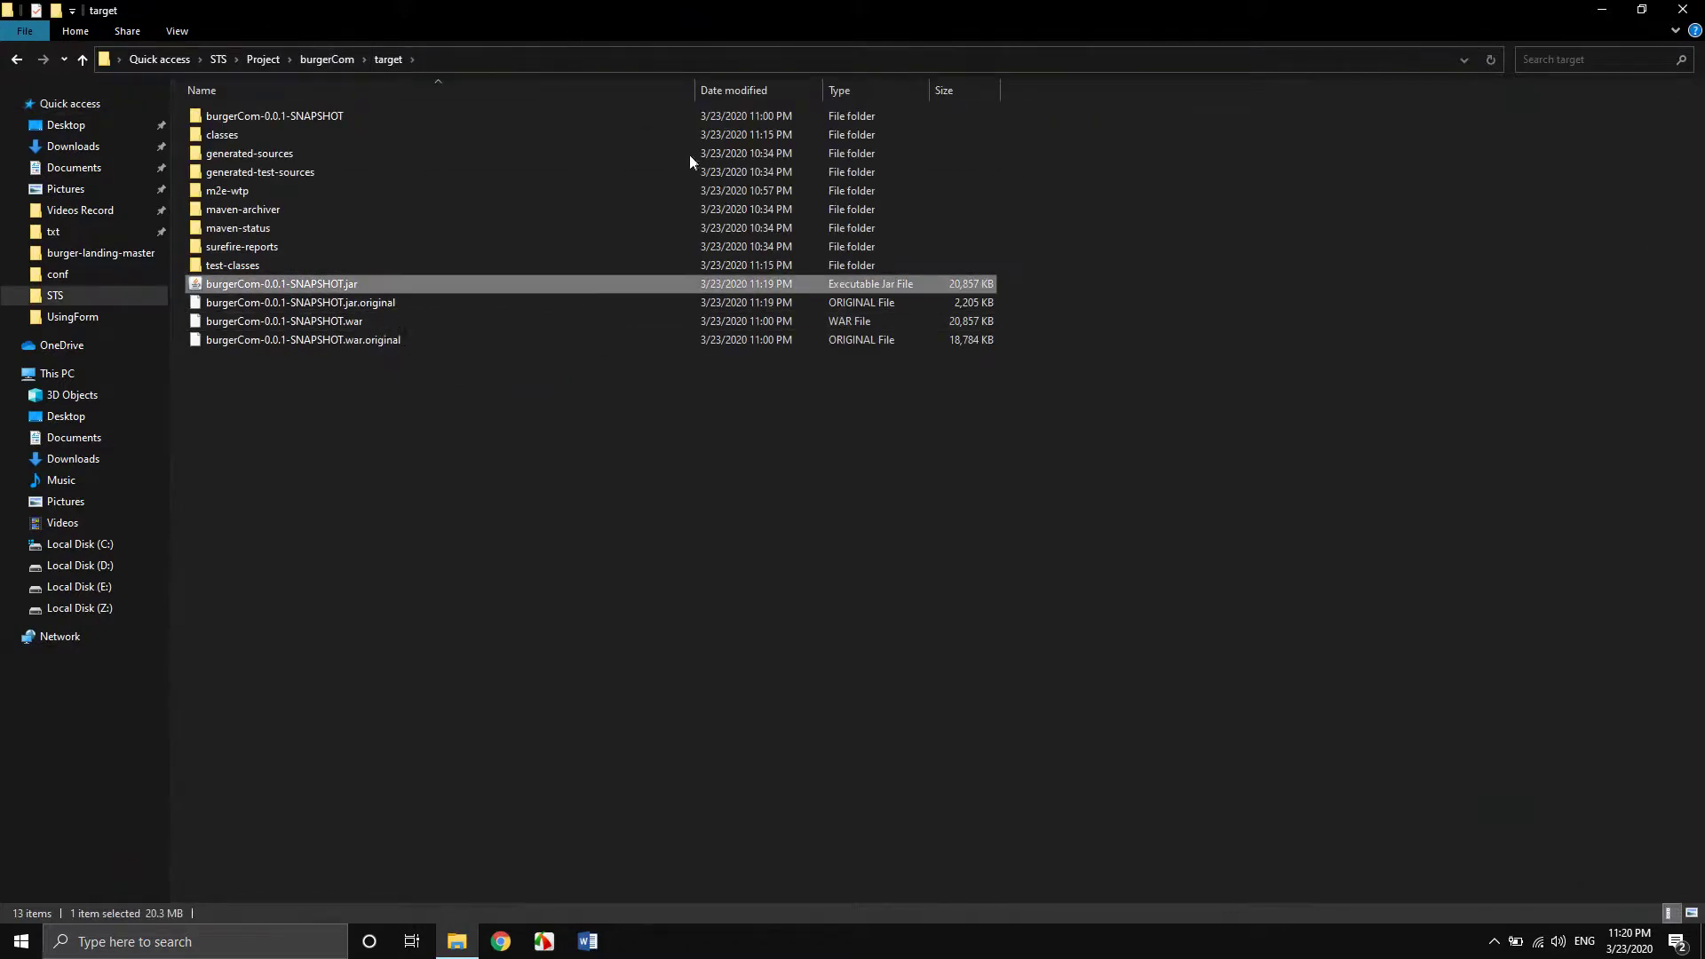
Shrink the target folder window, open a command prompt in that folder and place it below the file list.
left_click_drag(1223, 30, 910, 64)
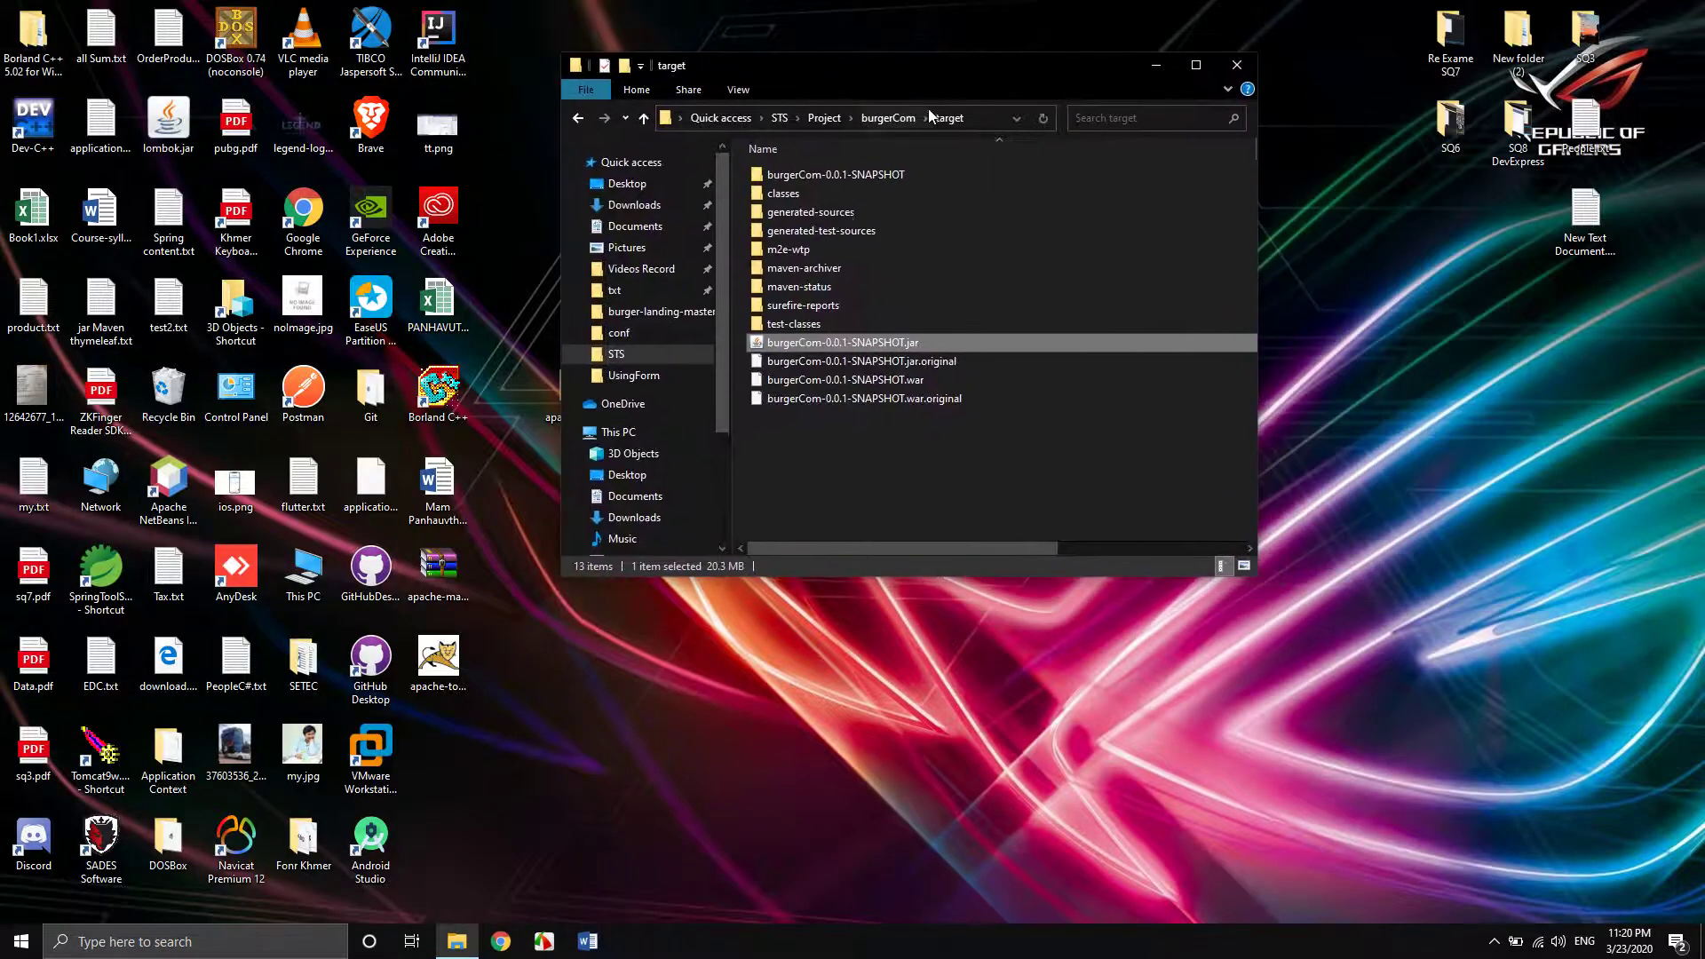
left_click(977, 119)
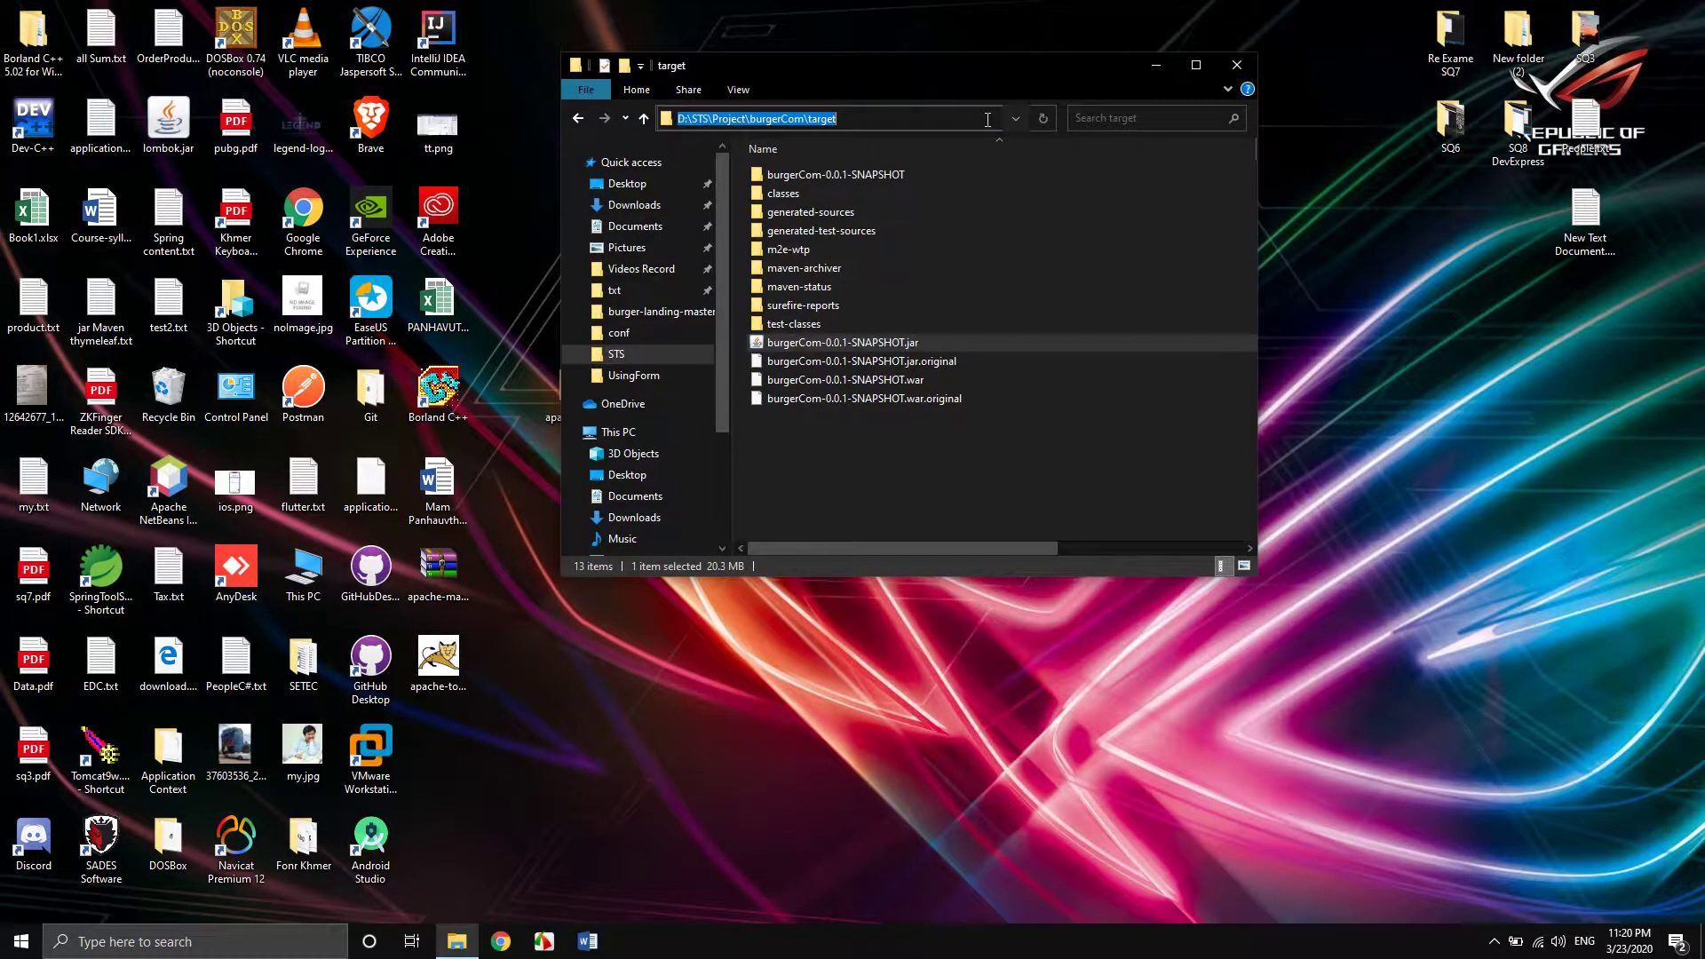
type("cmd")
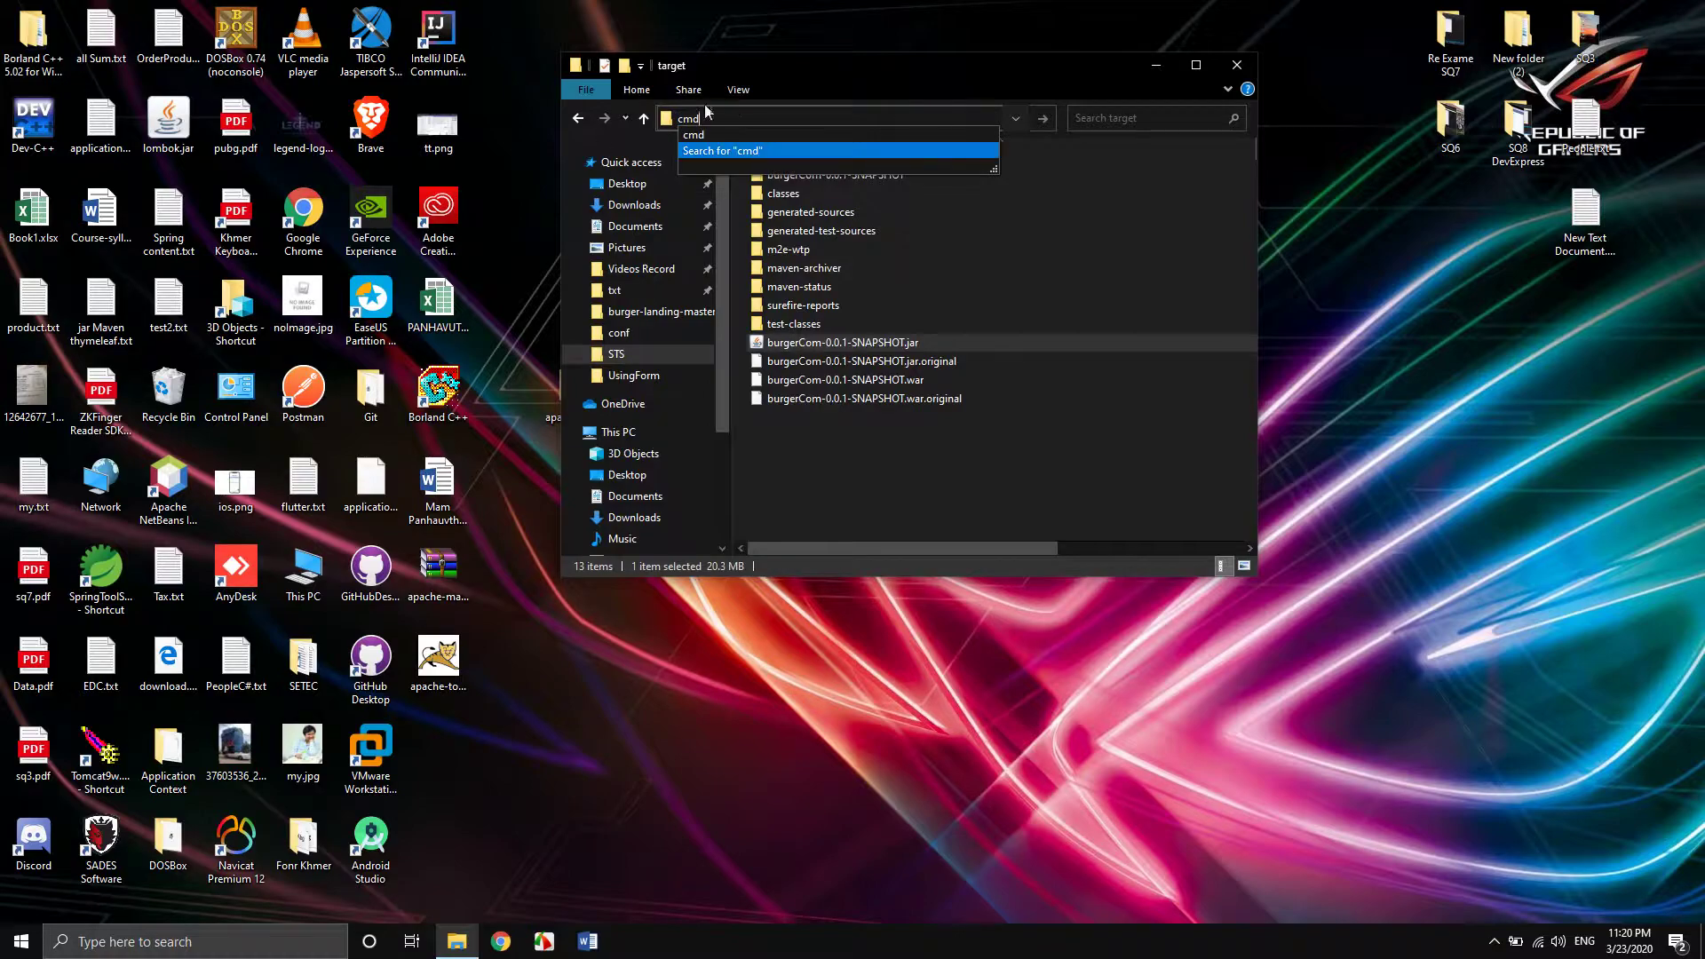
key("Return")
left_click_drag(691, 9, 1153, 561)
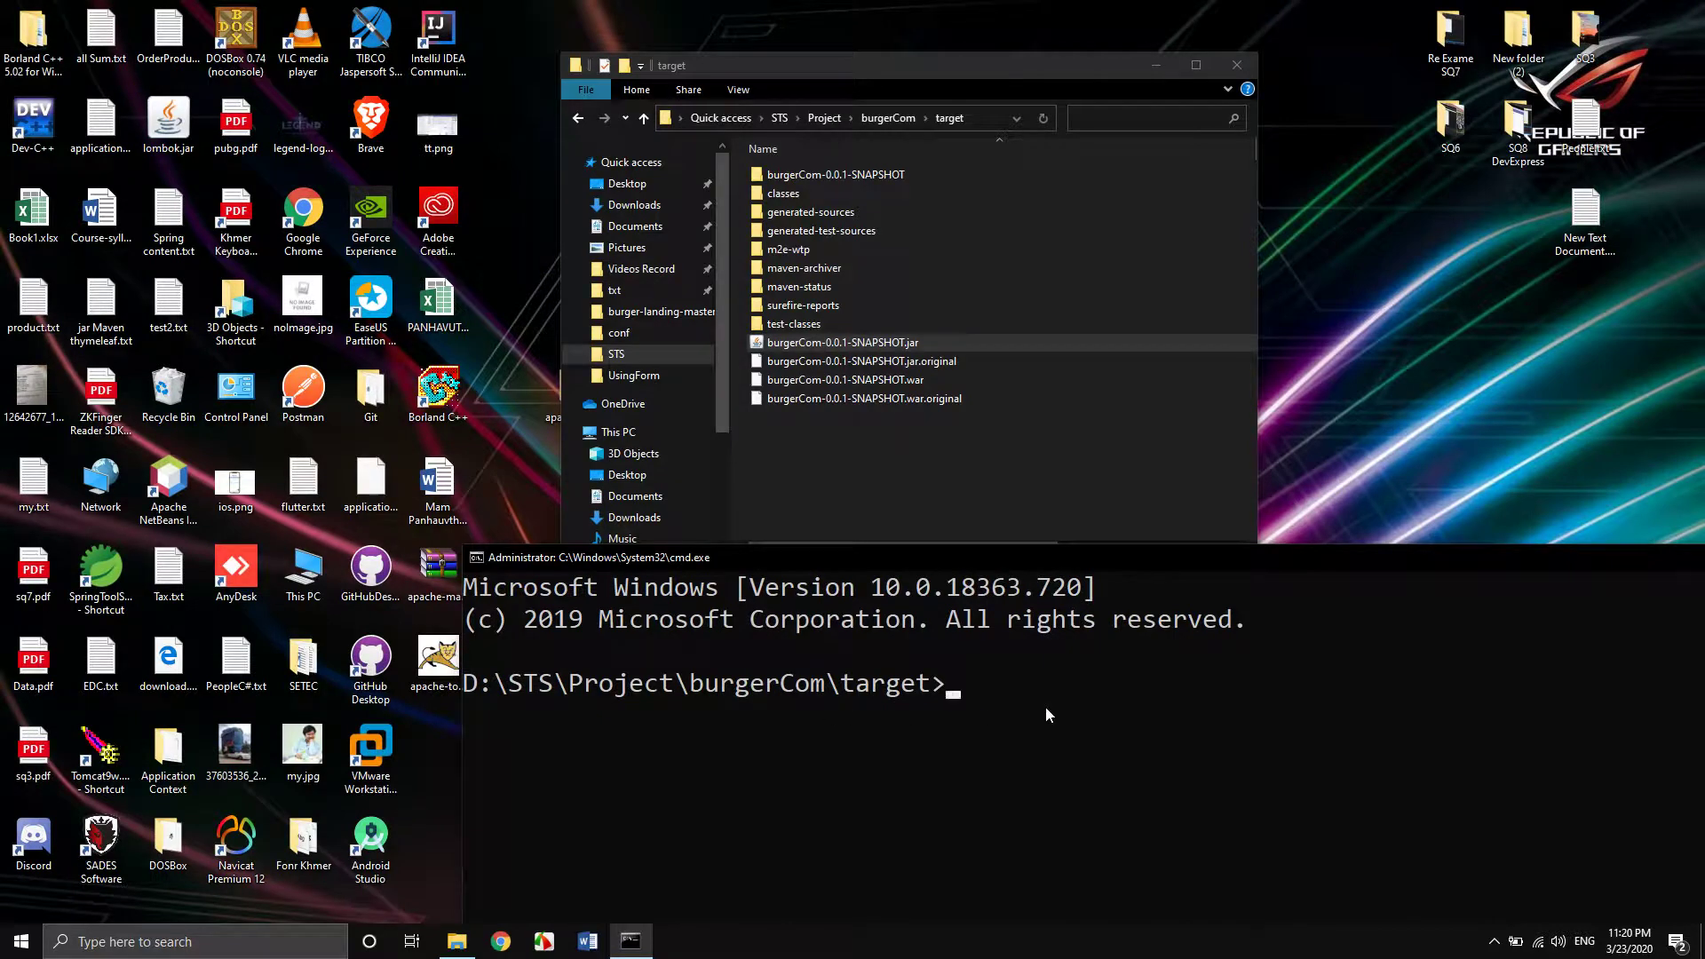
Try to start the application with java -jar burgerCom-0.0.1-SNAPSHOT.jar.
type("jva")
key("BackSpace")
key("BackSpace")
type("ava -jar")
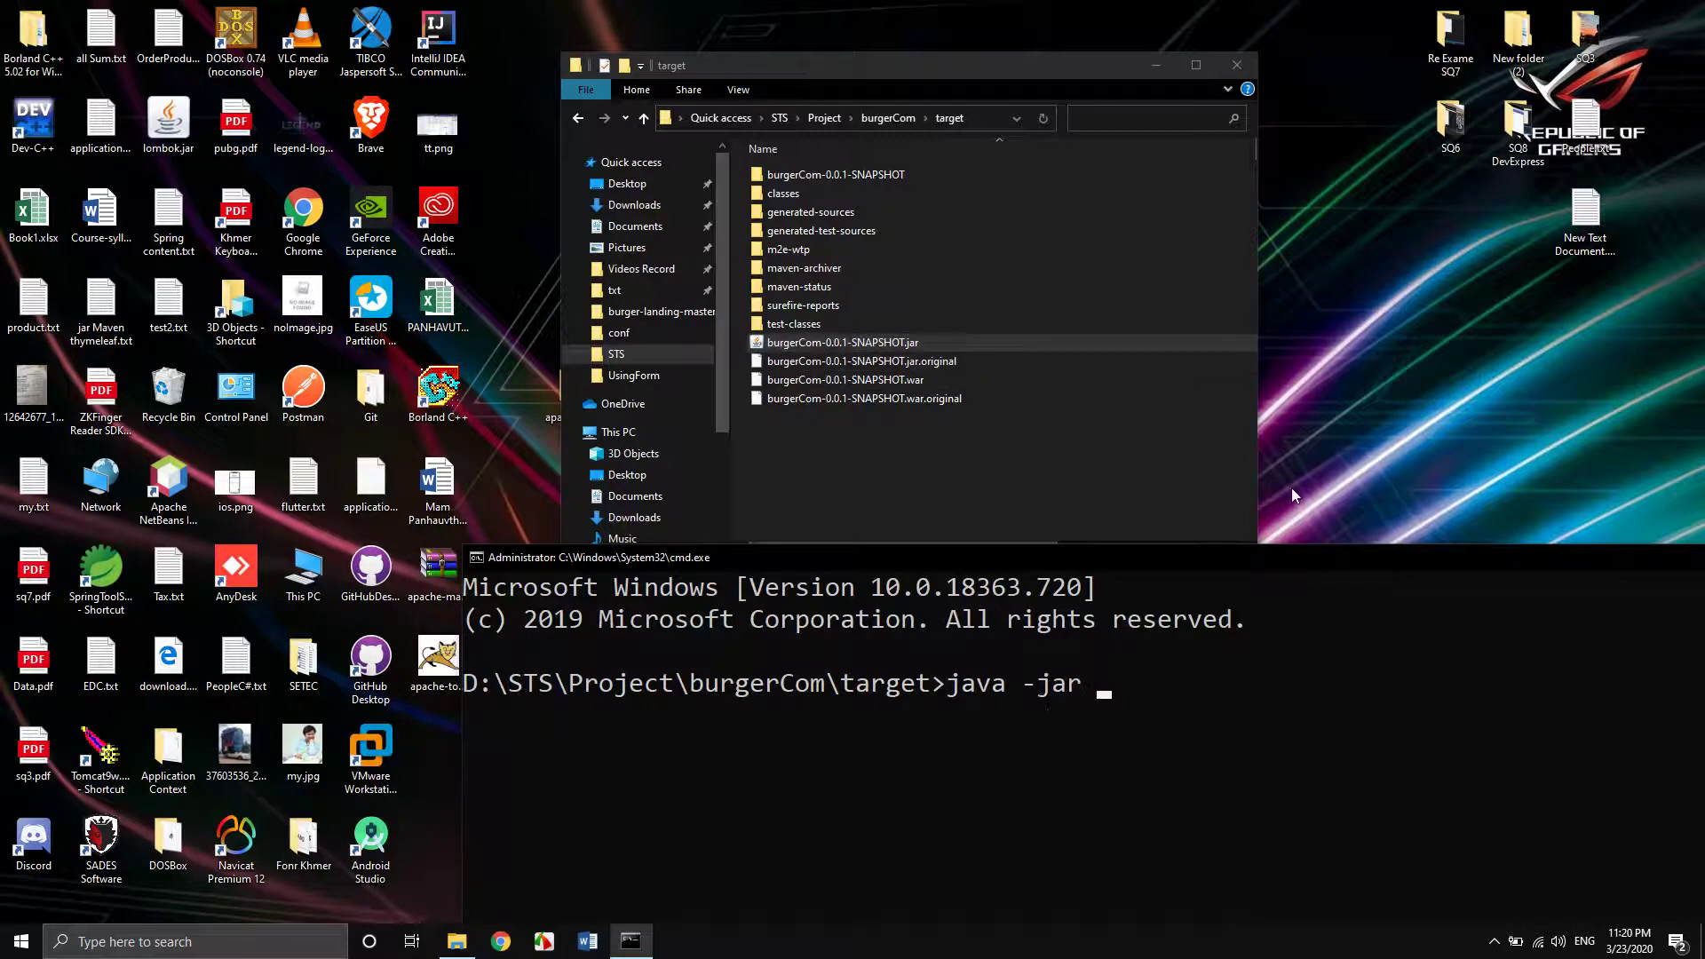
type(" burgerc")
key("Tab")
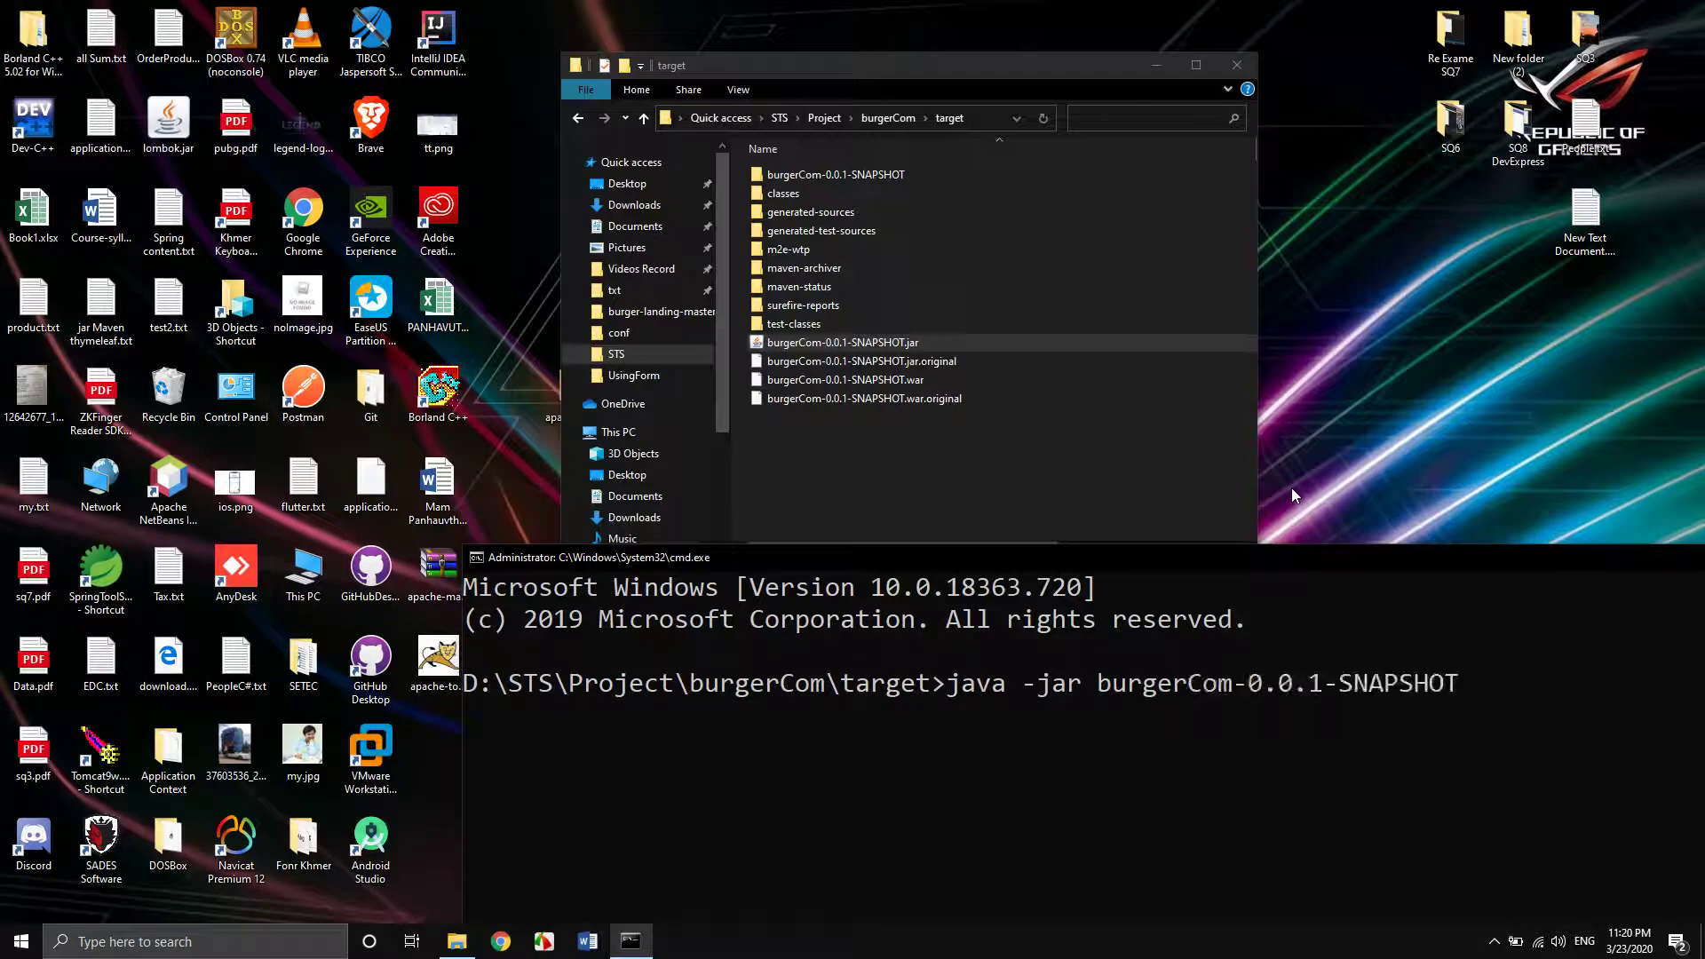
key("Tab")
key("Return")
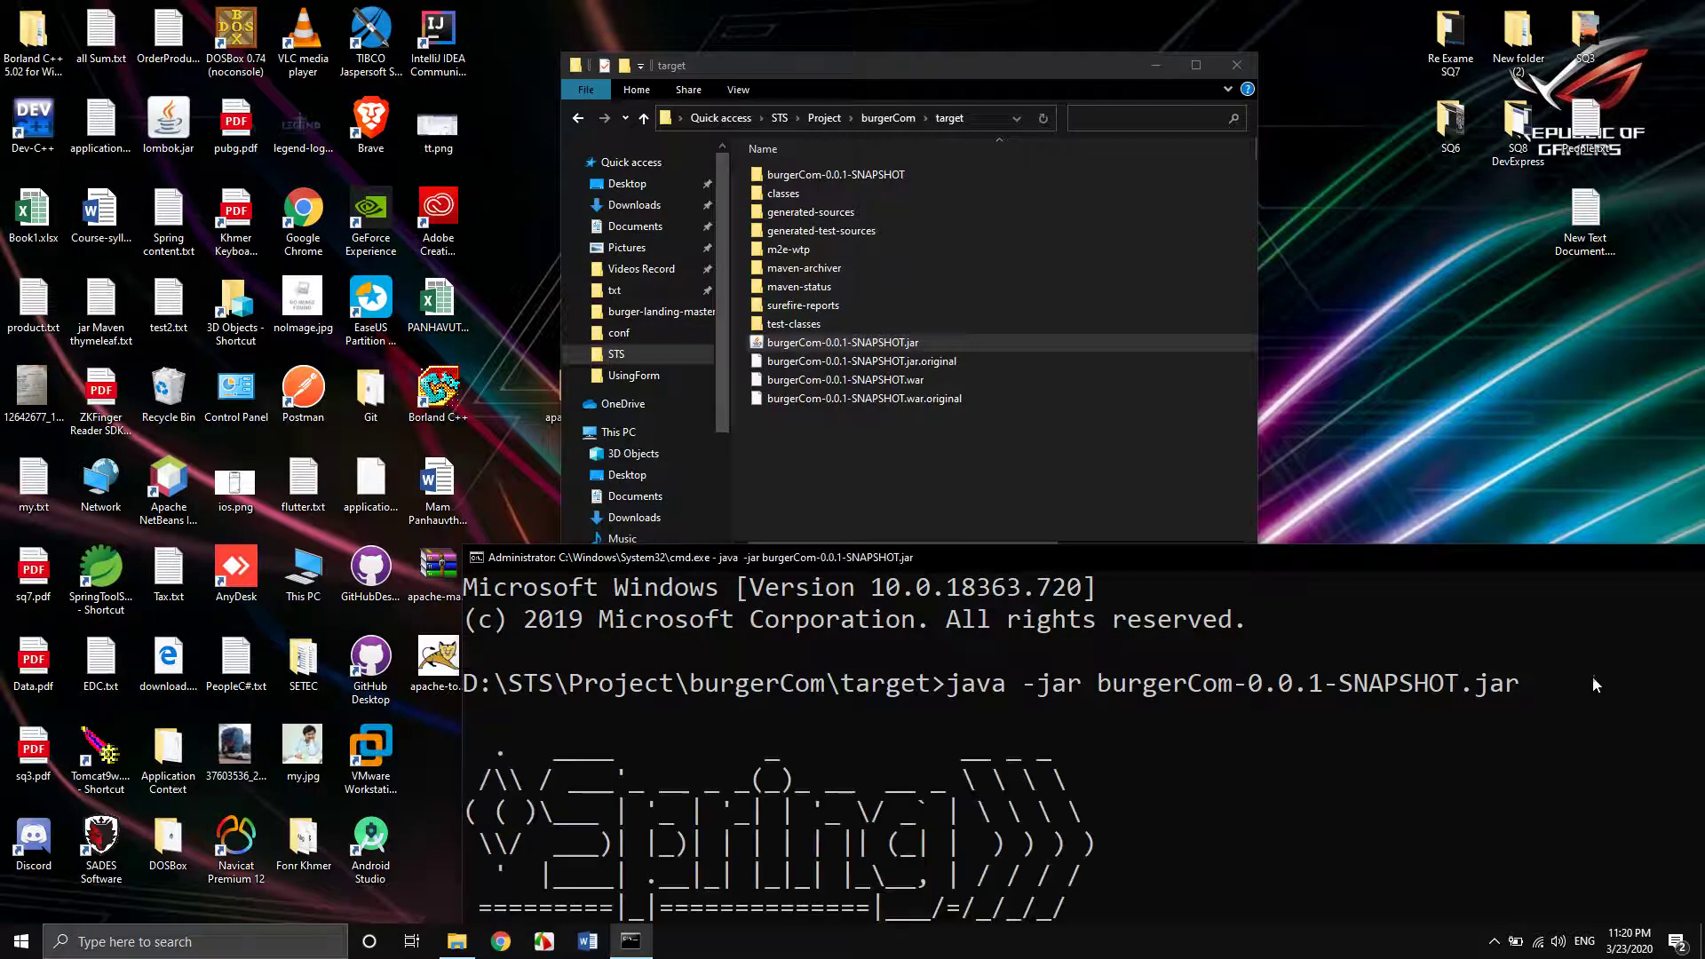
Examine the application's startup log and the failure description in the command prompt.
left_click_drag(1314, 558, 1110, 86)
scroll(939, 376, "up", 10)
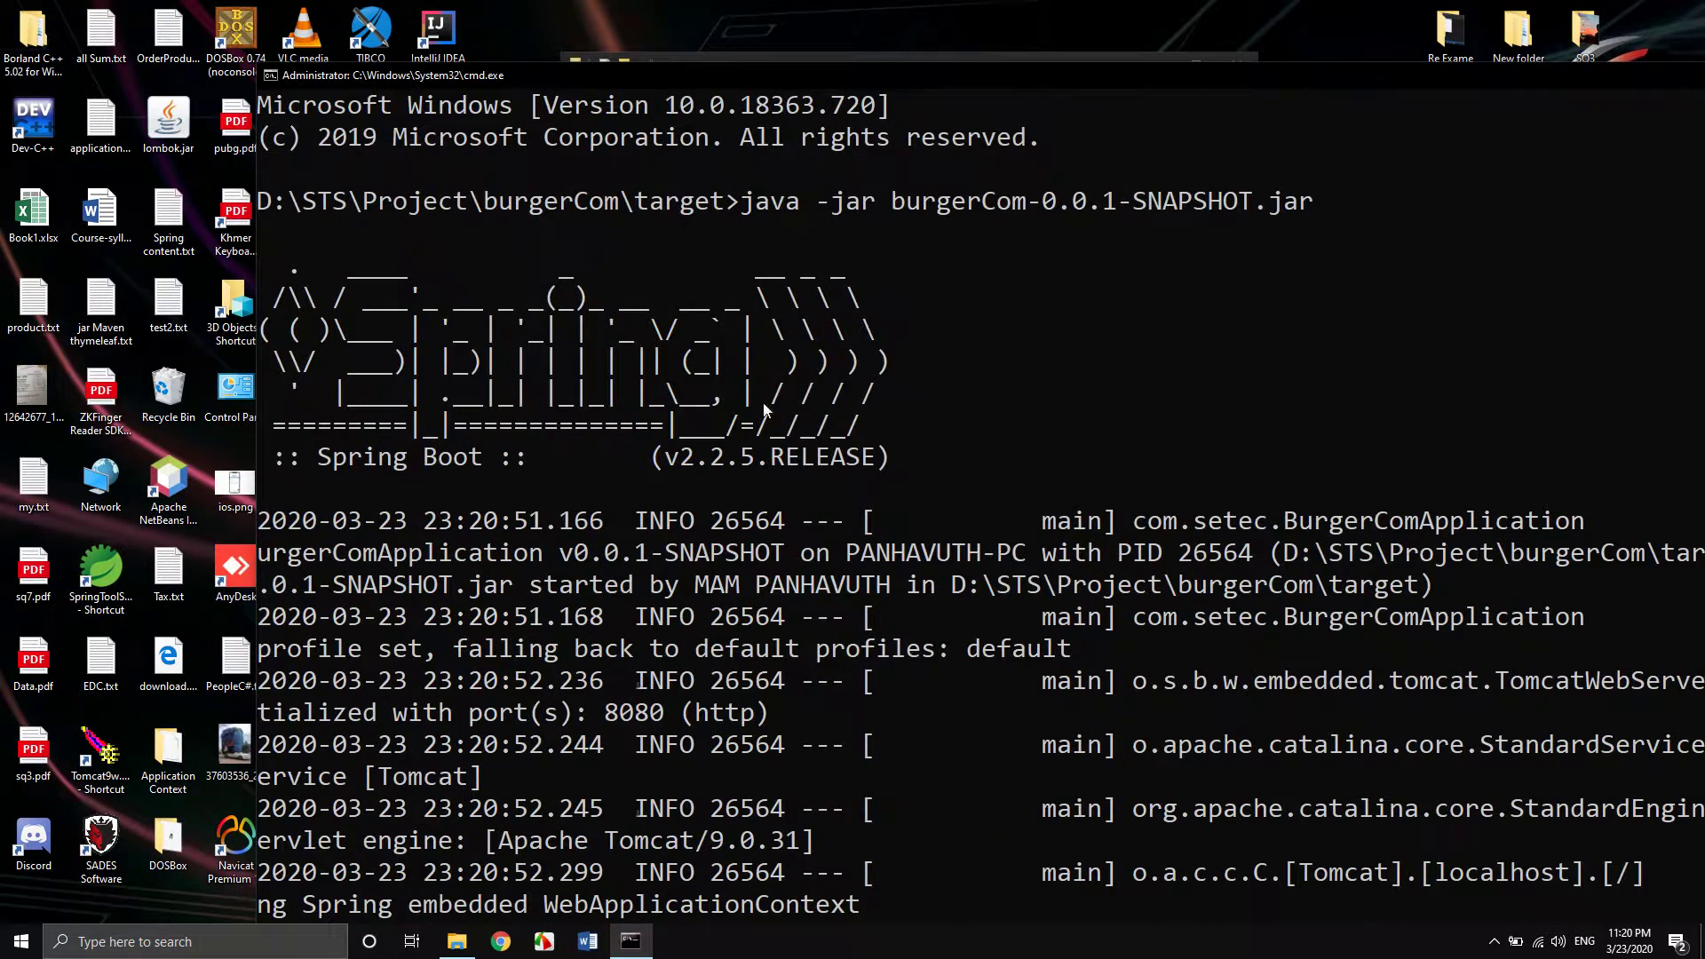
scroll(764, 444, "down", 10)
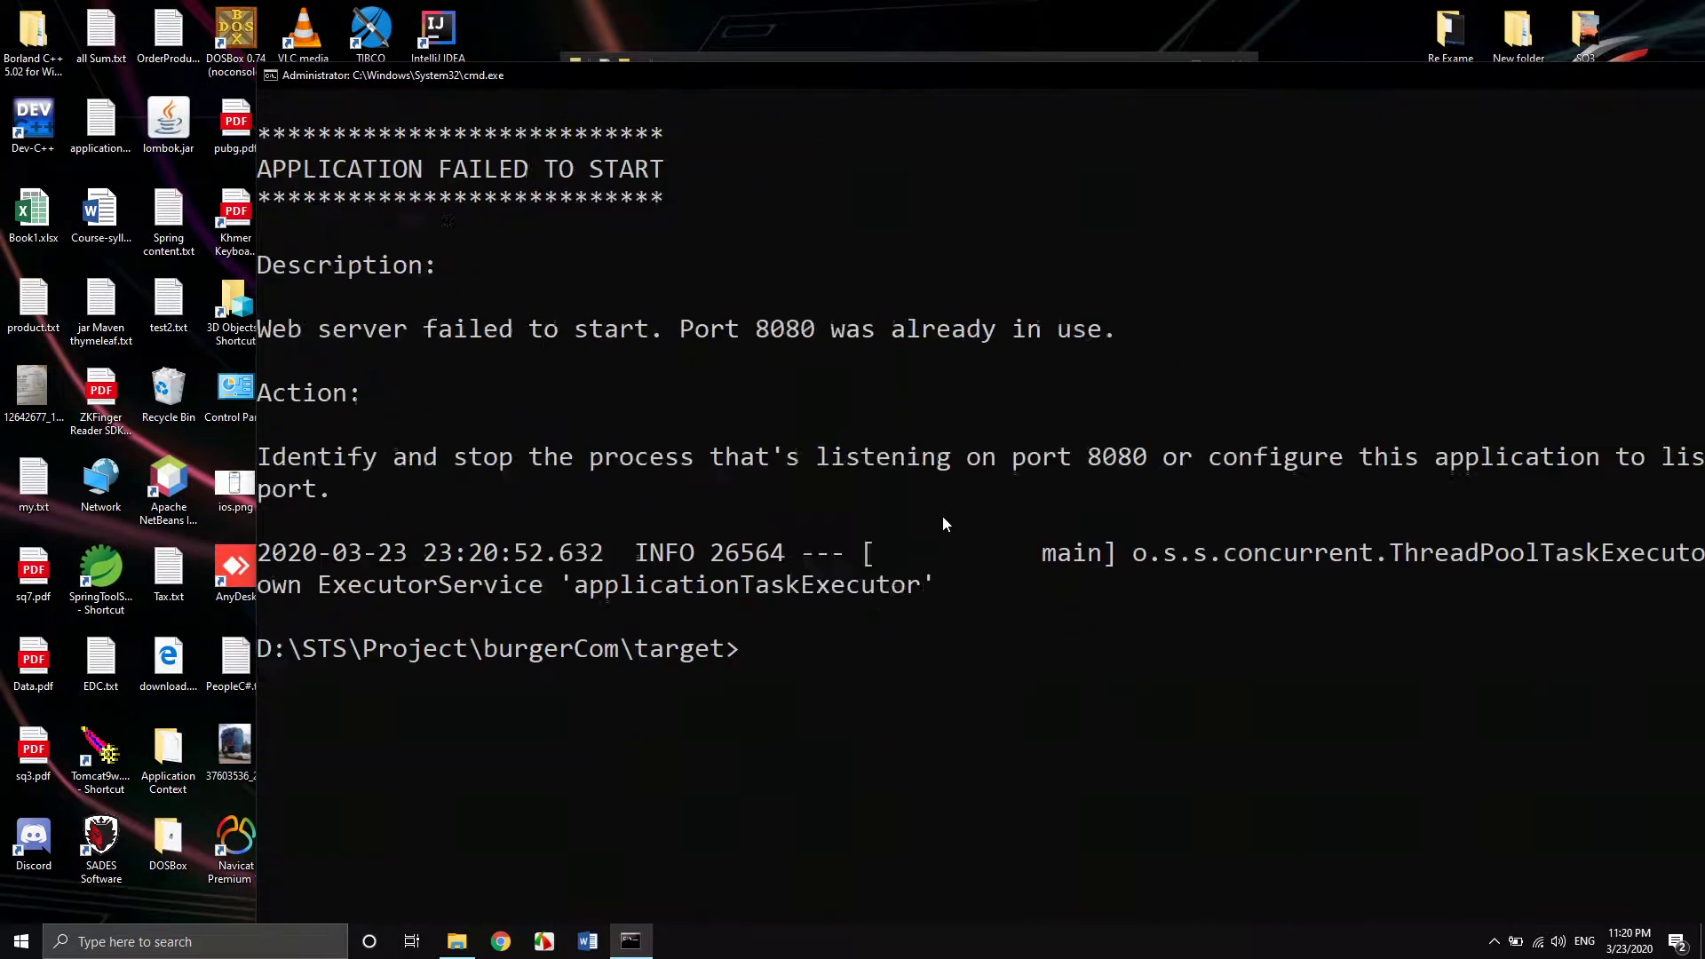
scroll(943, 524, "down", 2)
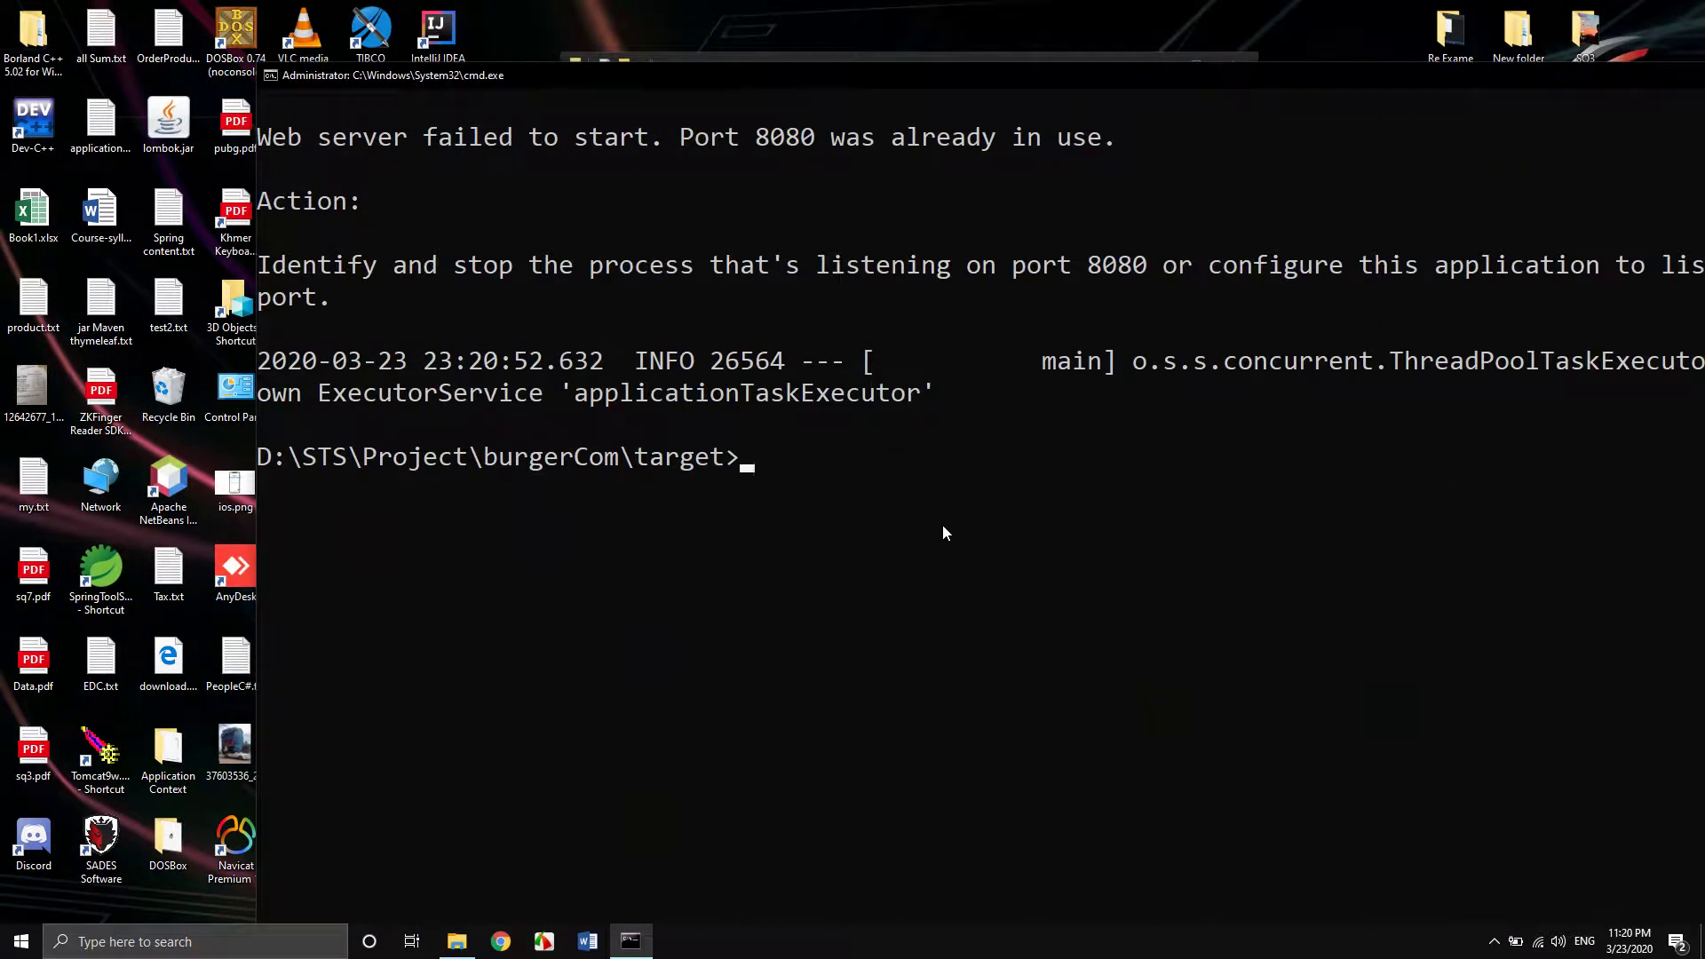
scroll(943, 533, "up", 1)
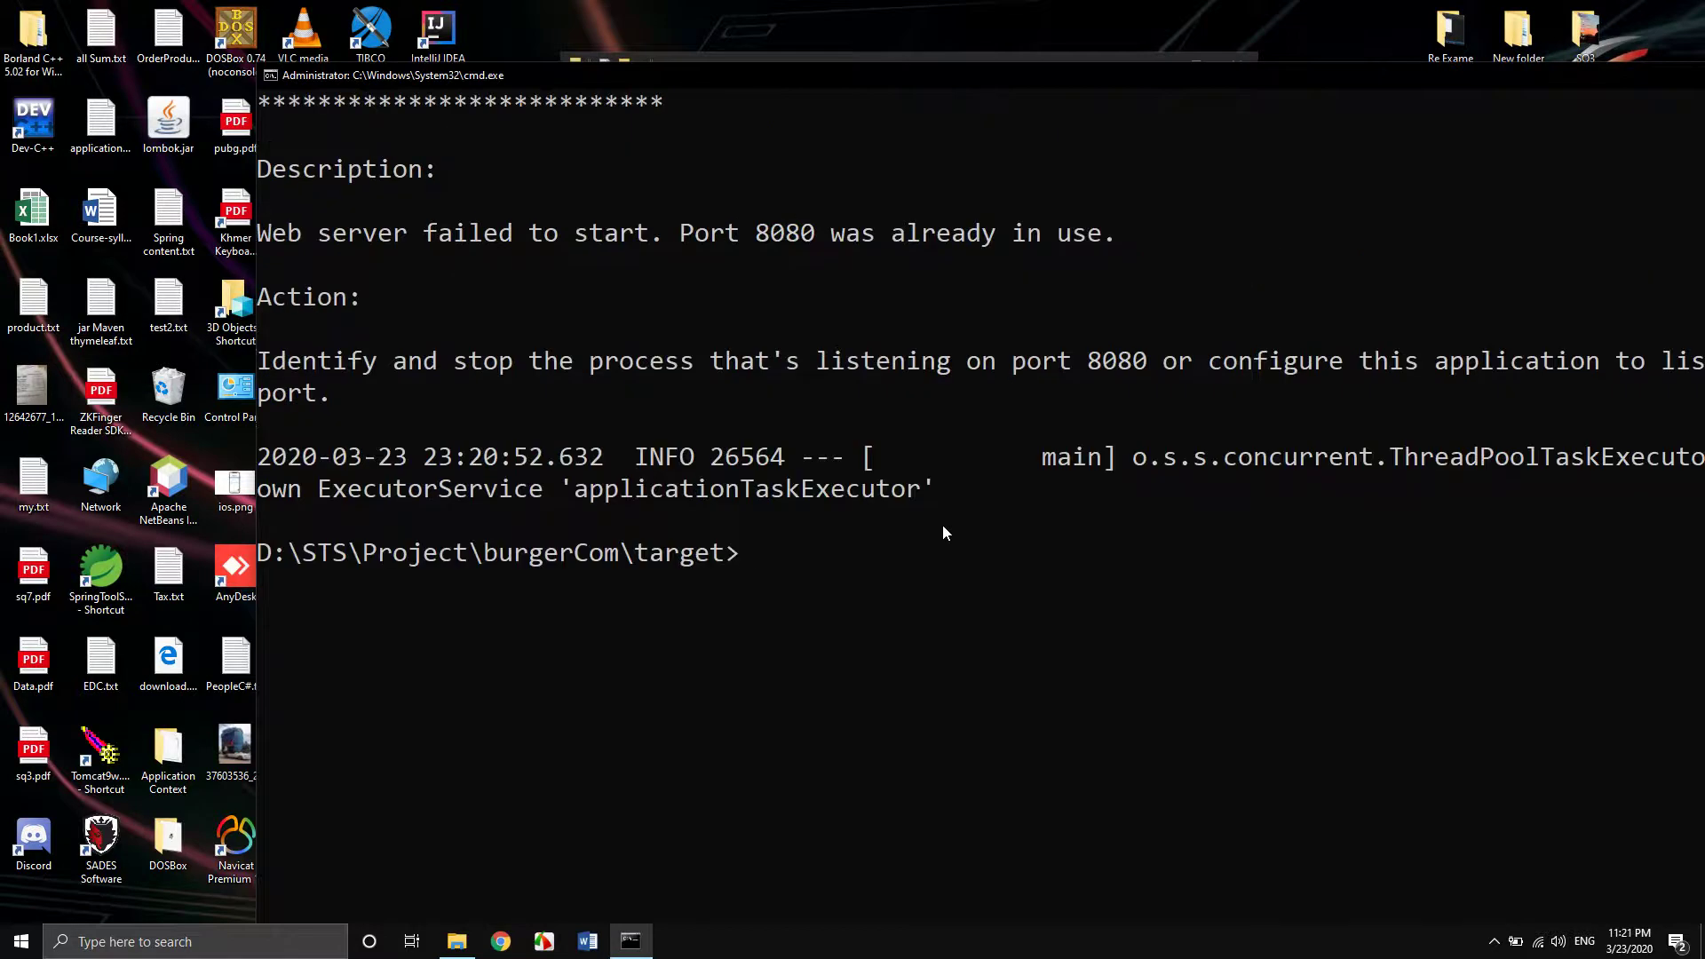
scroll(944, 533, "up", 2)
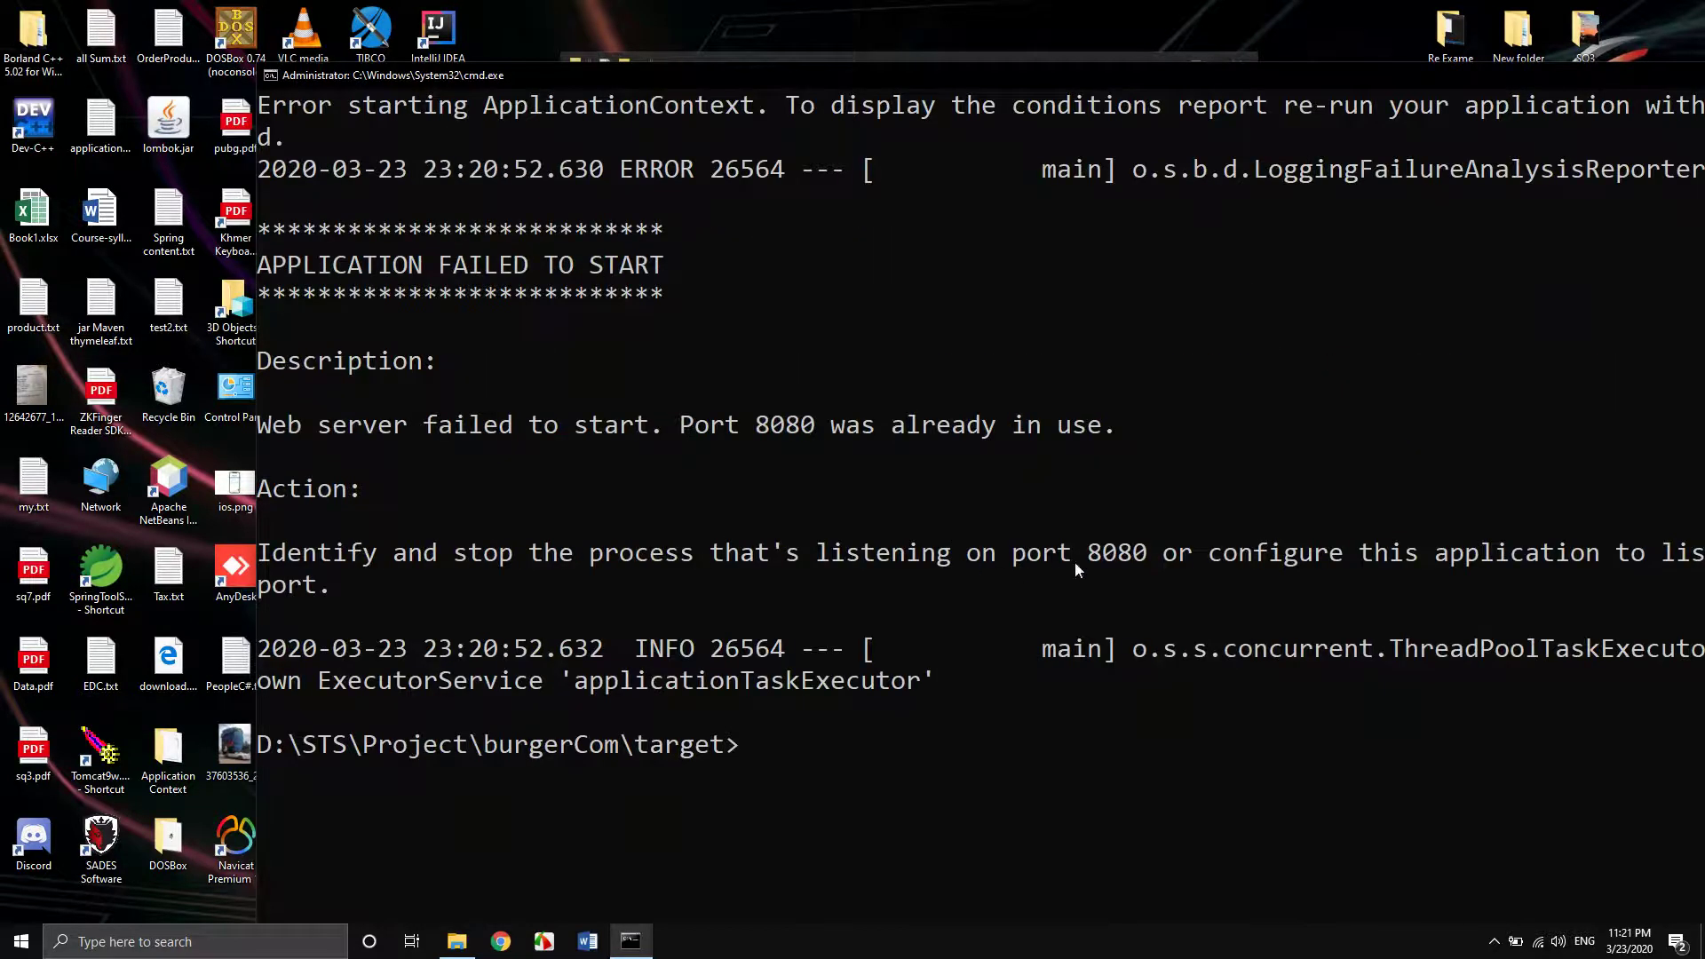
left_click_drag(1312, 76, 783, 334)
Close the command prompt and minimize the target folder window.
left_click(1496, 944)
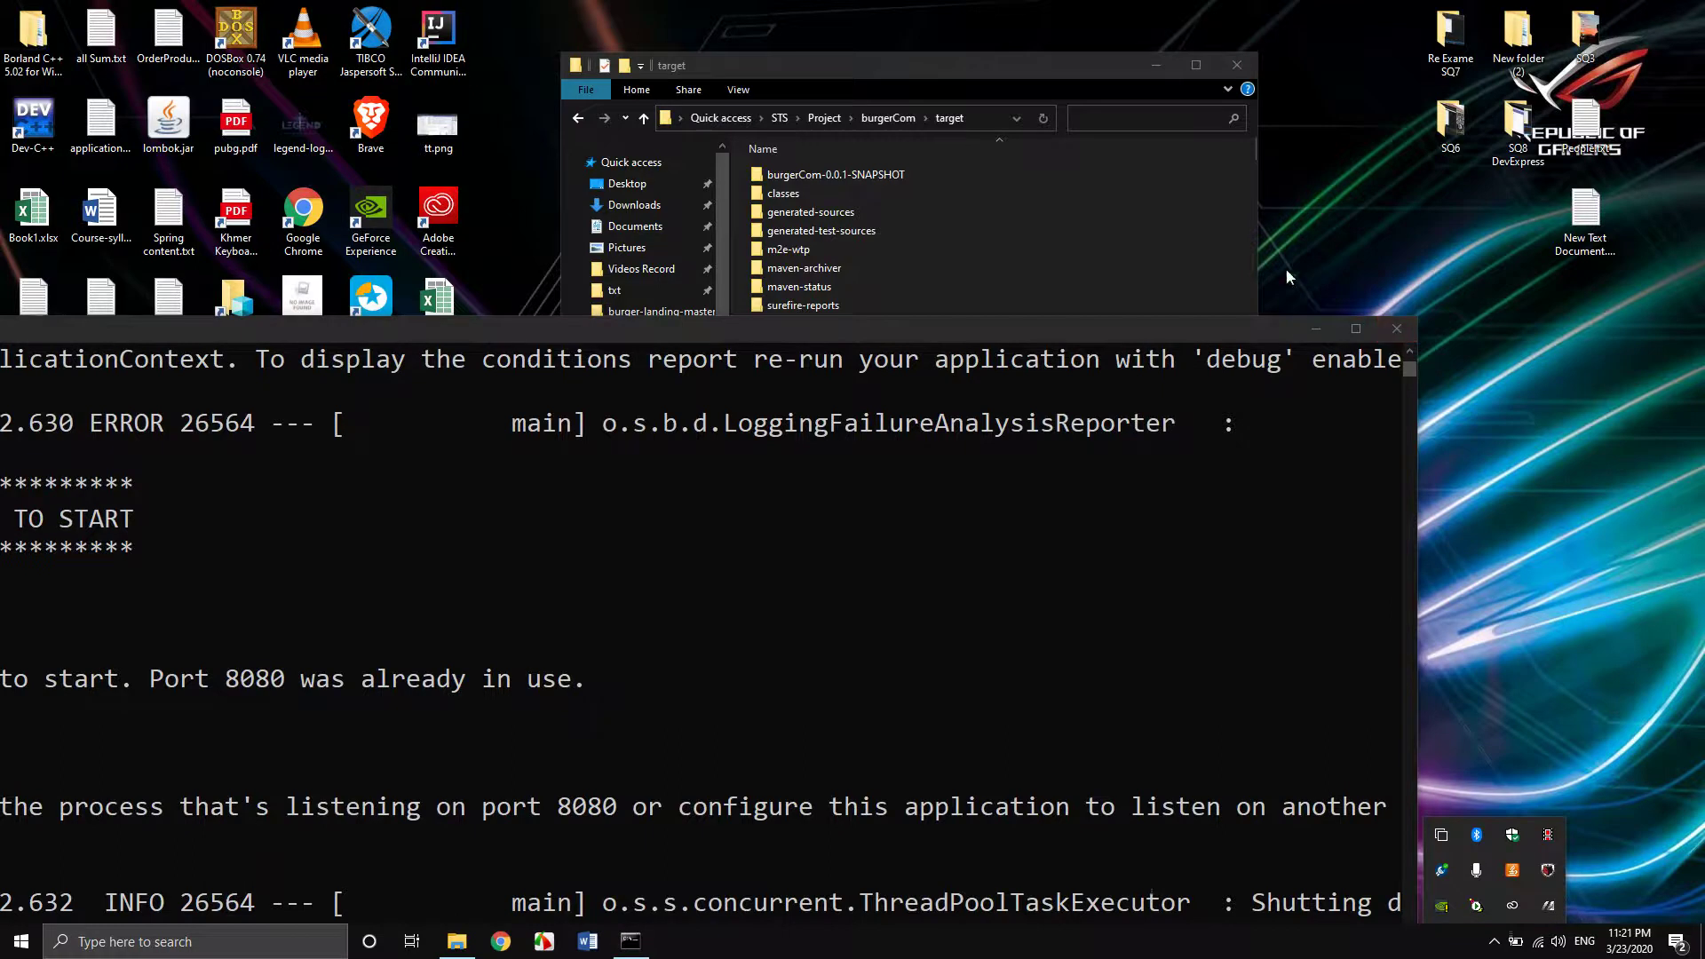
left_click(1398, 327)
left_click(1398, 328)
left_click(1155, 65)
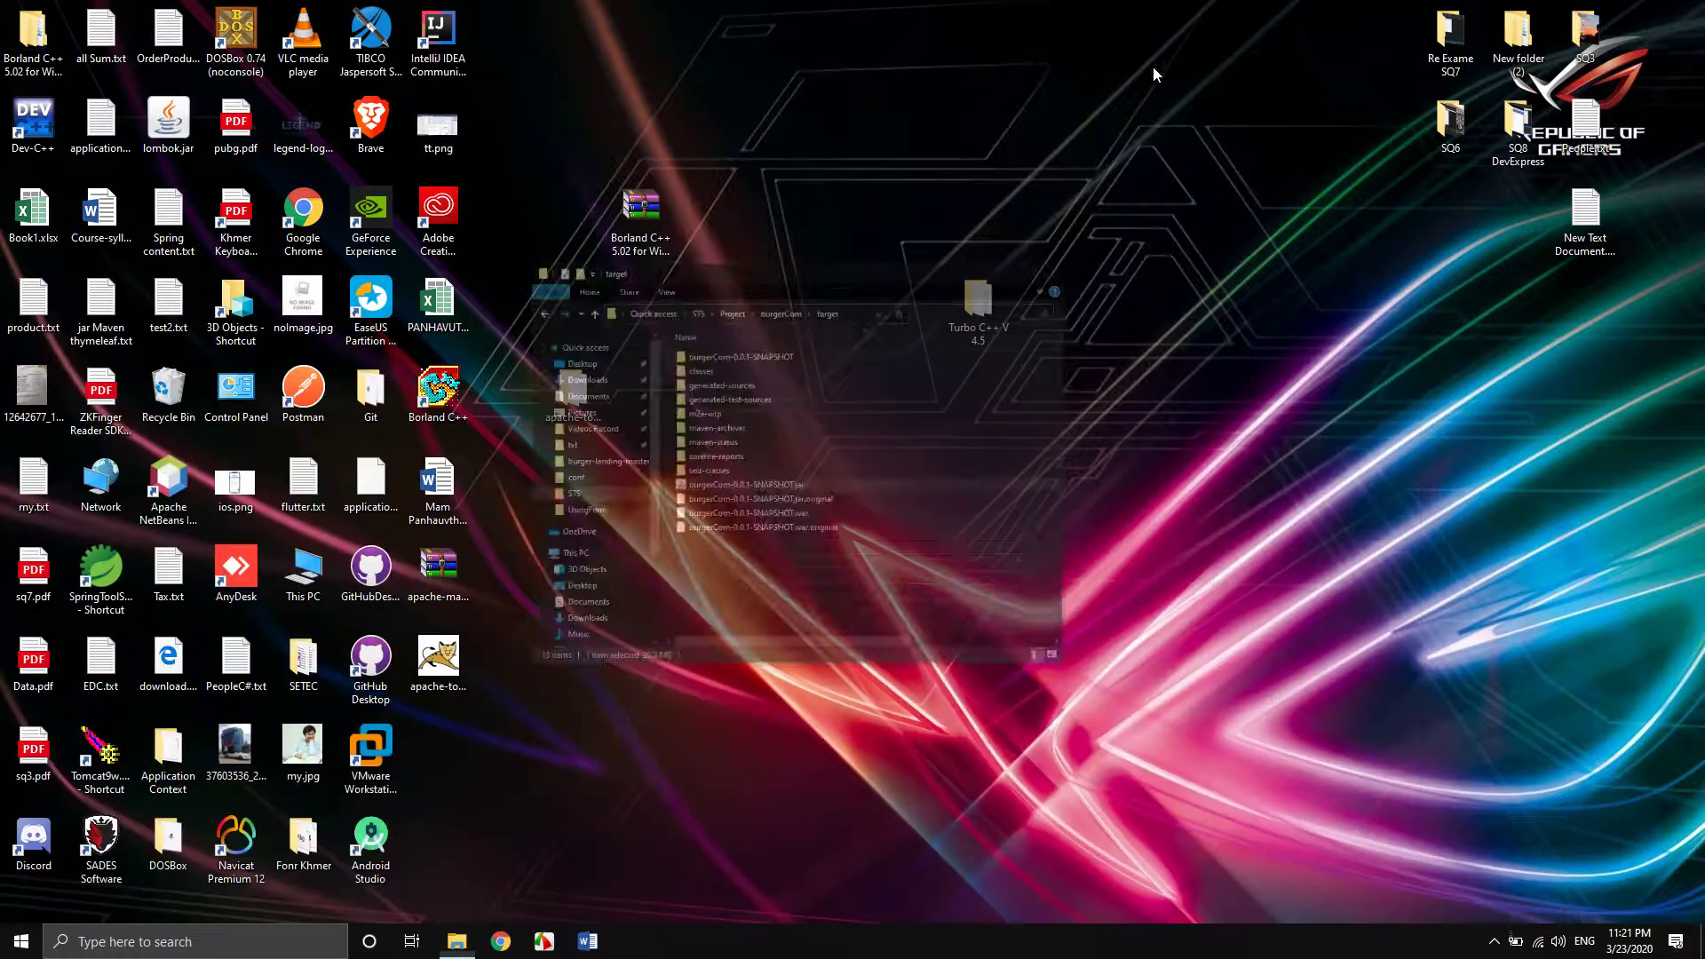
Stop the Apache Tomcat 9.0 service through its desktop shortcut and close the service properties.
double_click(100, 755)
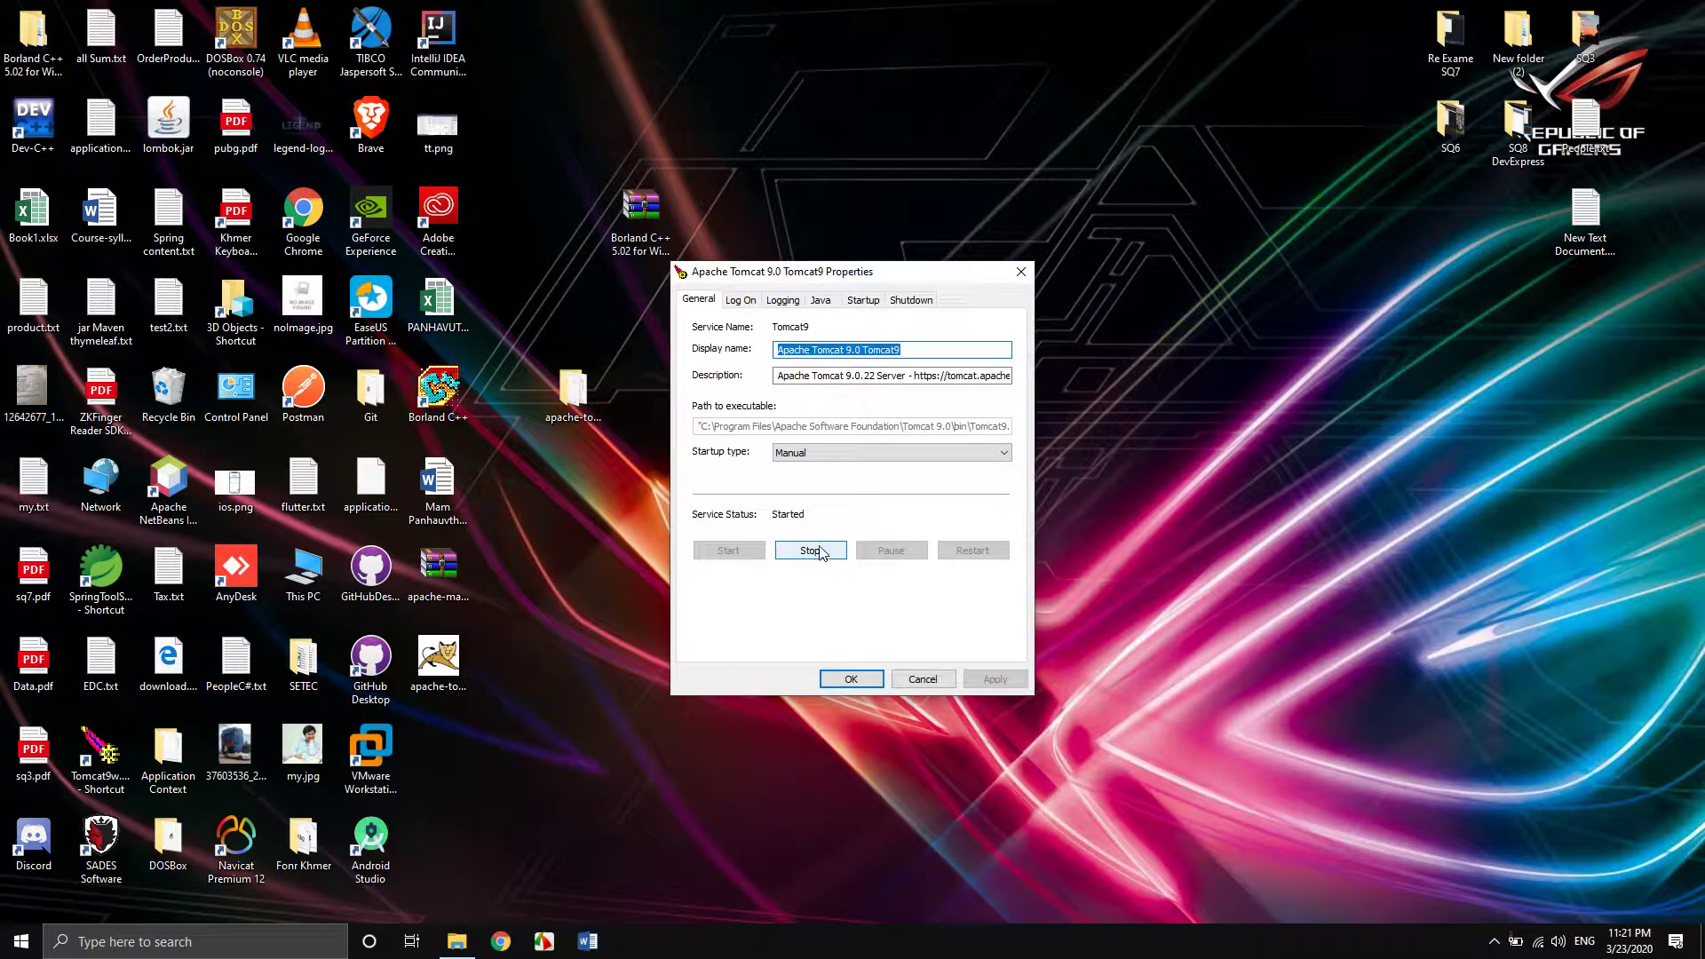
left_click(820, 548)
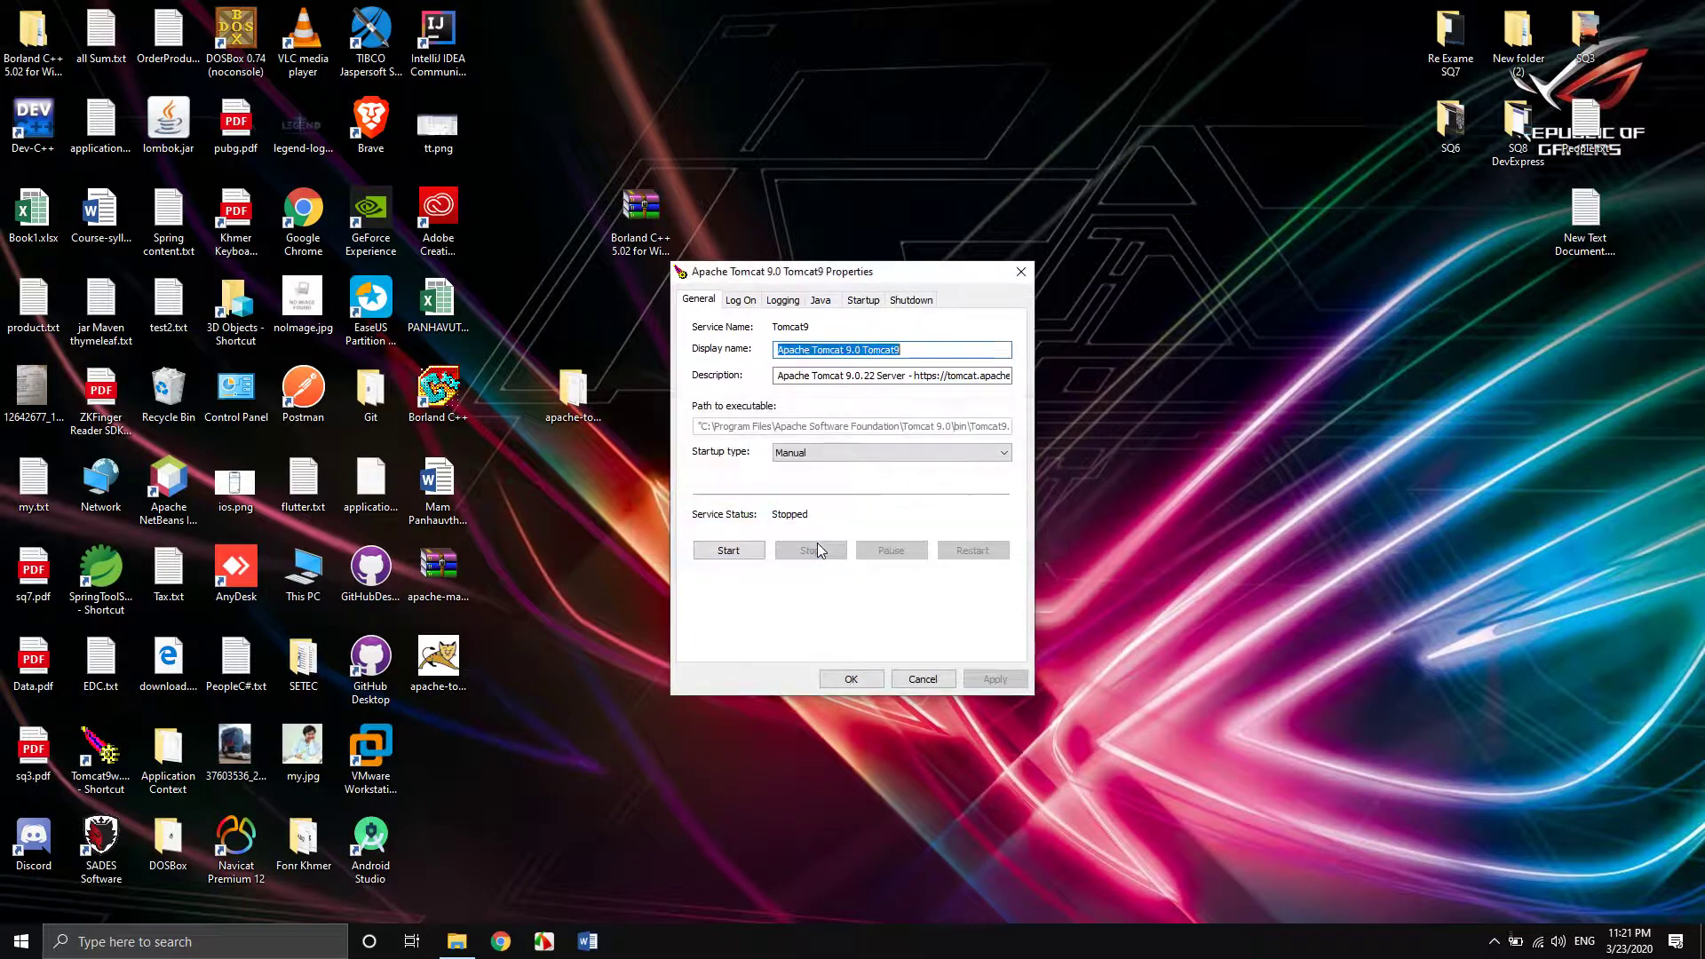
left_click(1021, 272)
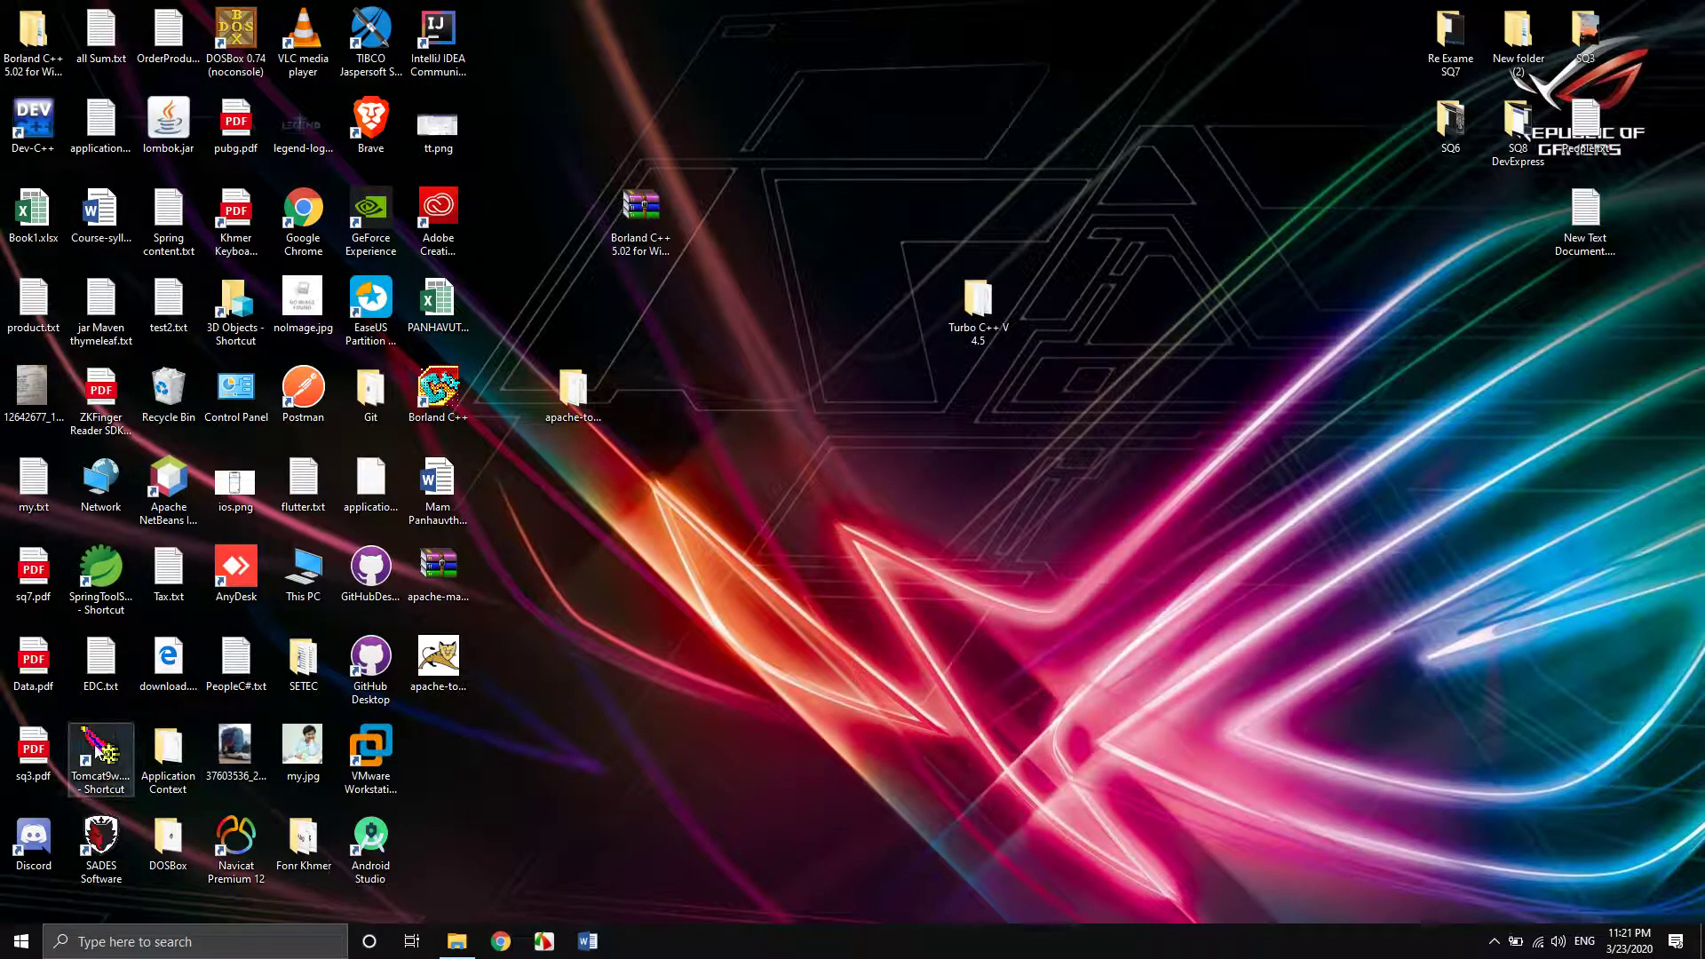
Bring back the target folder window and open a new command prompt there, placed below the file list.
left_click(456, 941)
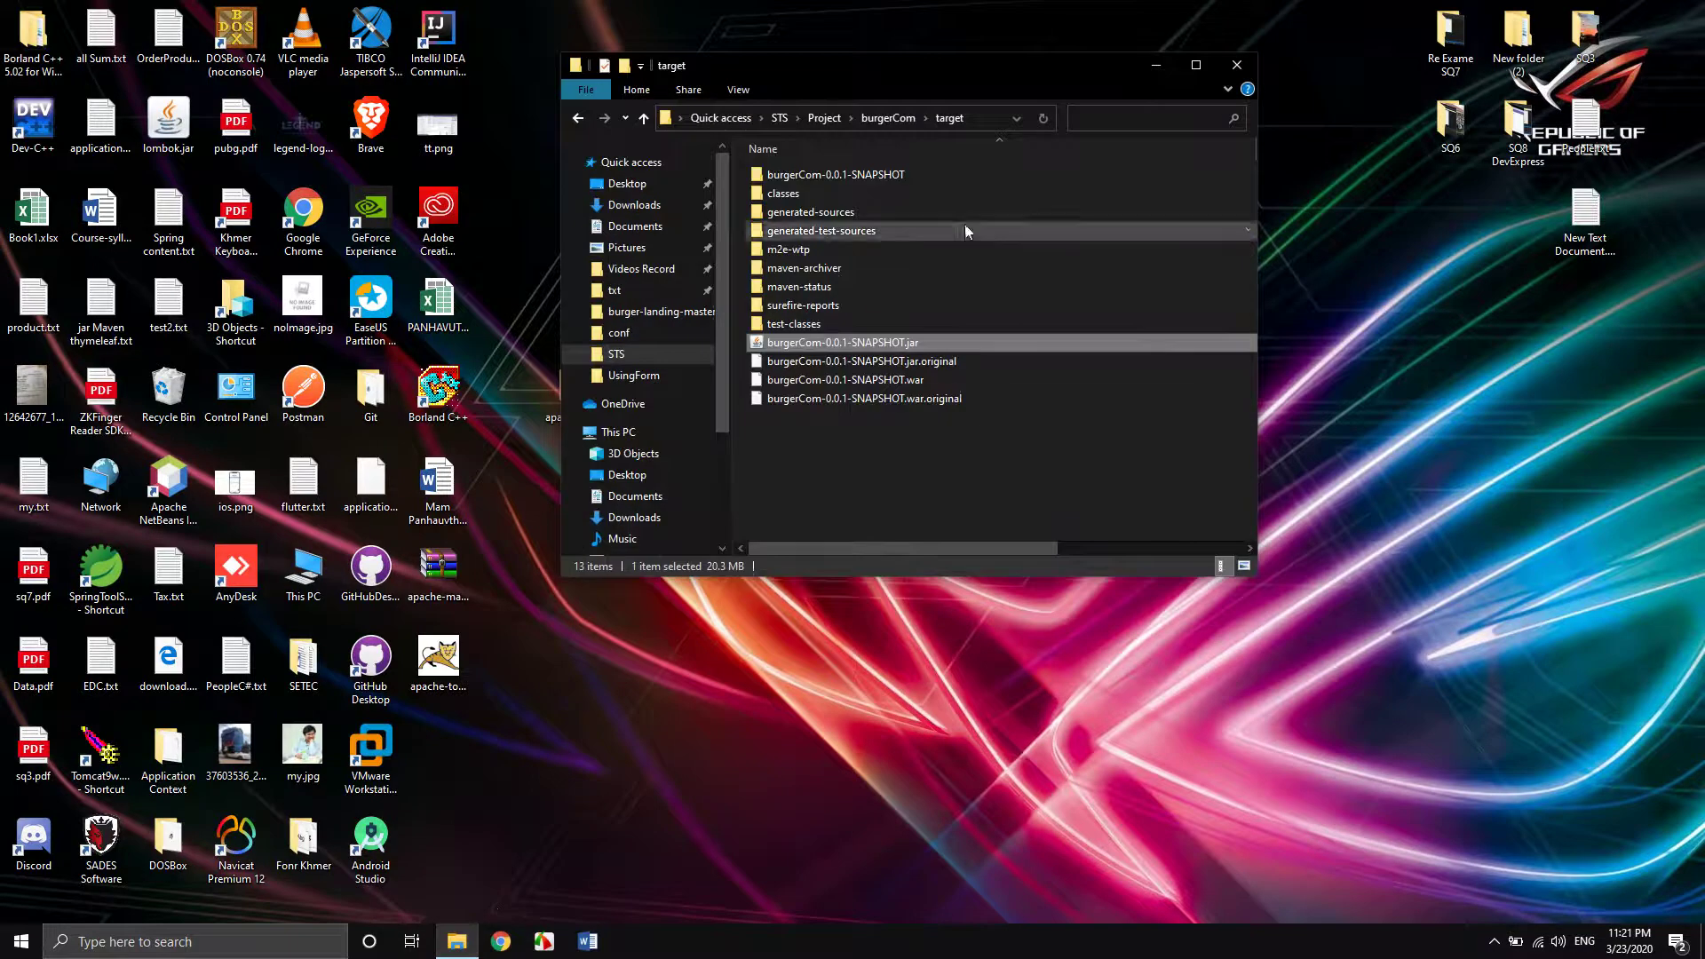
left_click(981, 118)
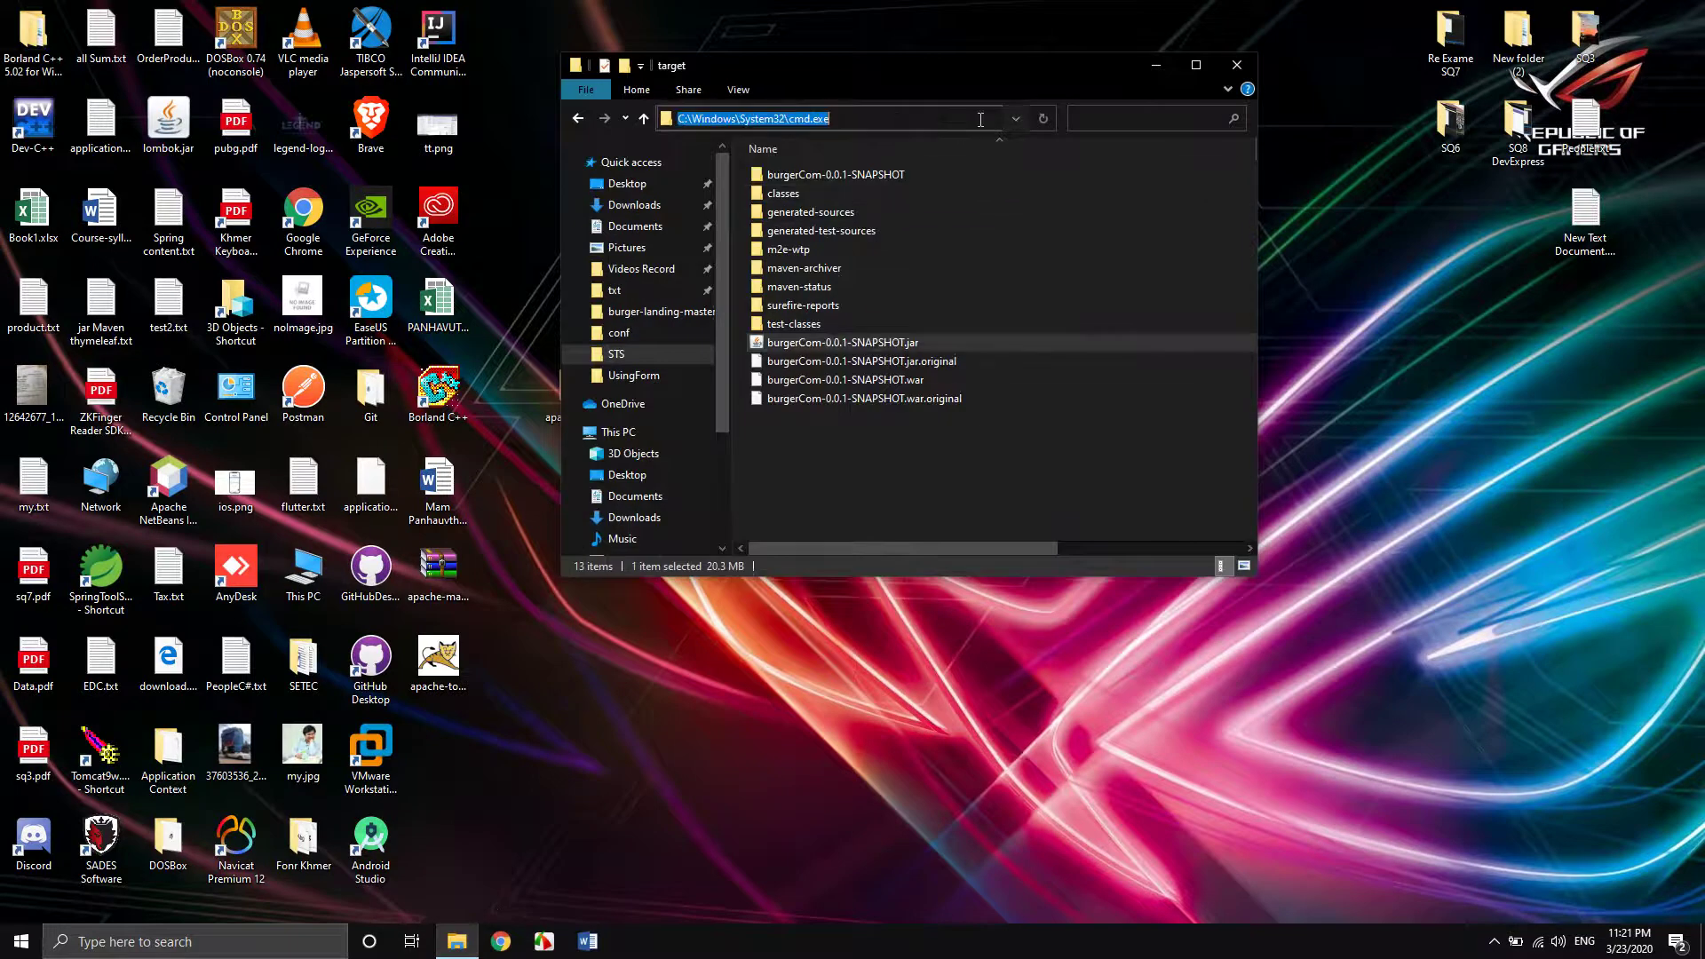
type("cmd")
key("Return")
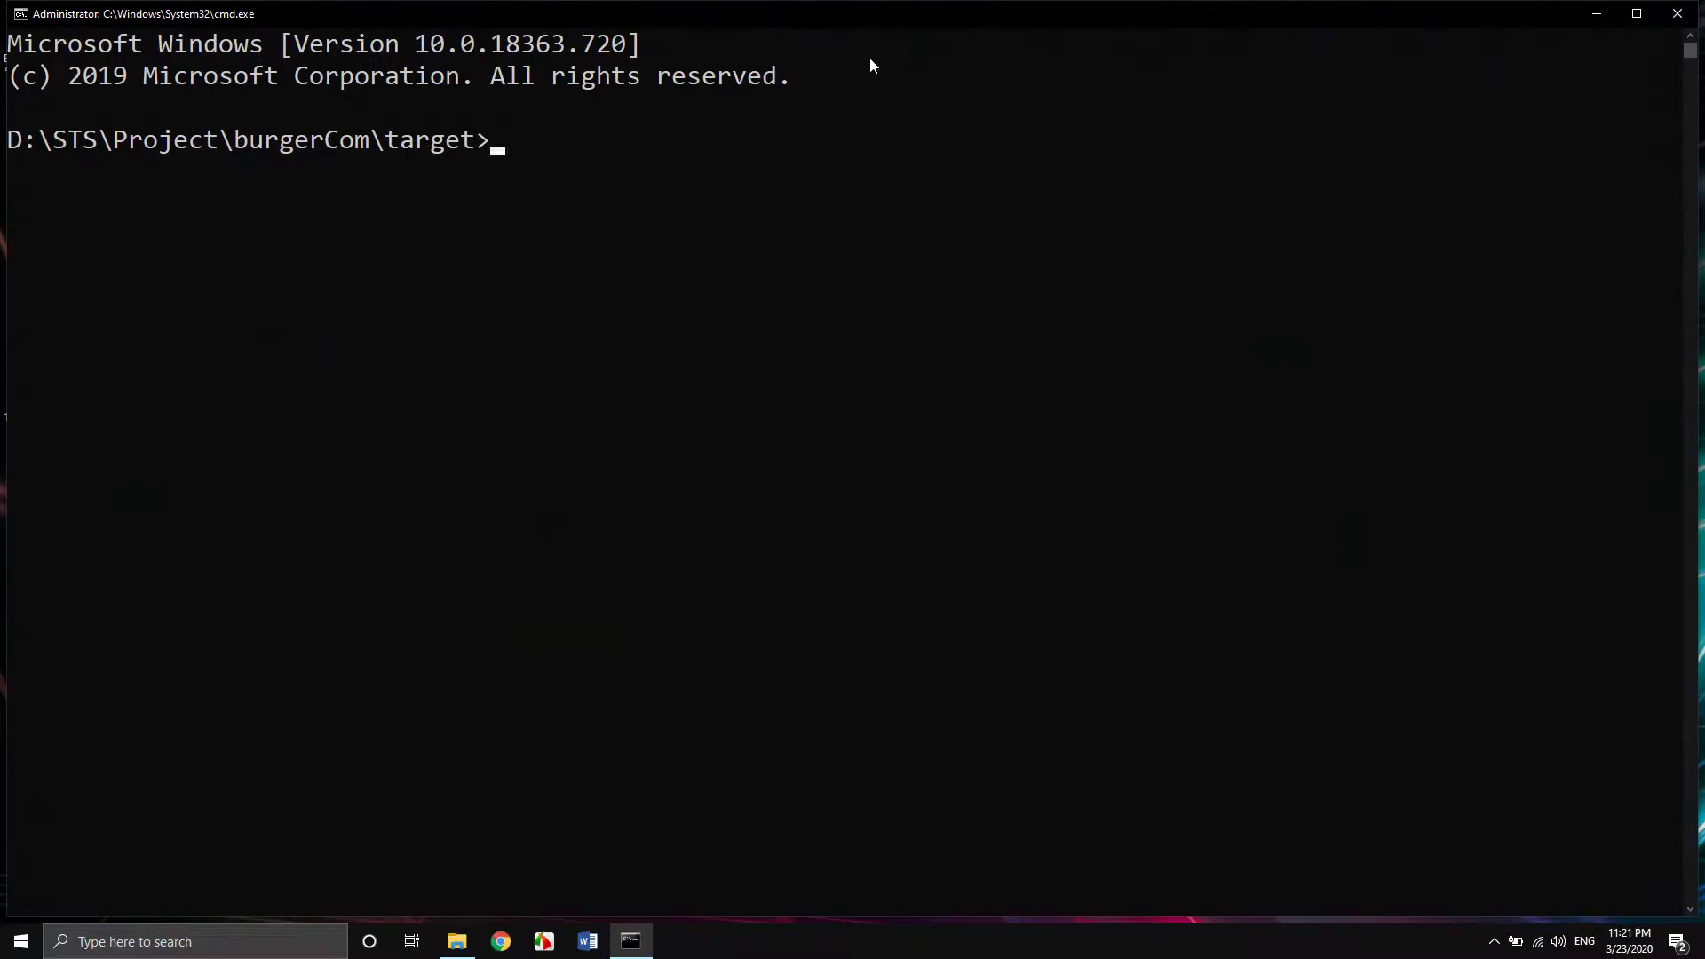
left_click_drag(785, 18, 969, 520)
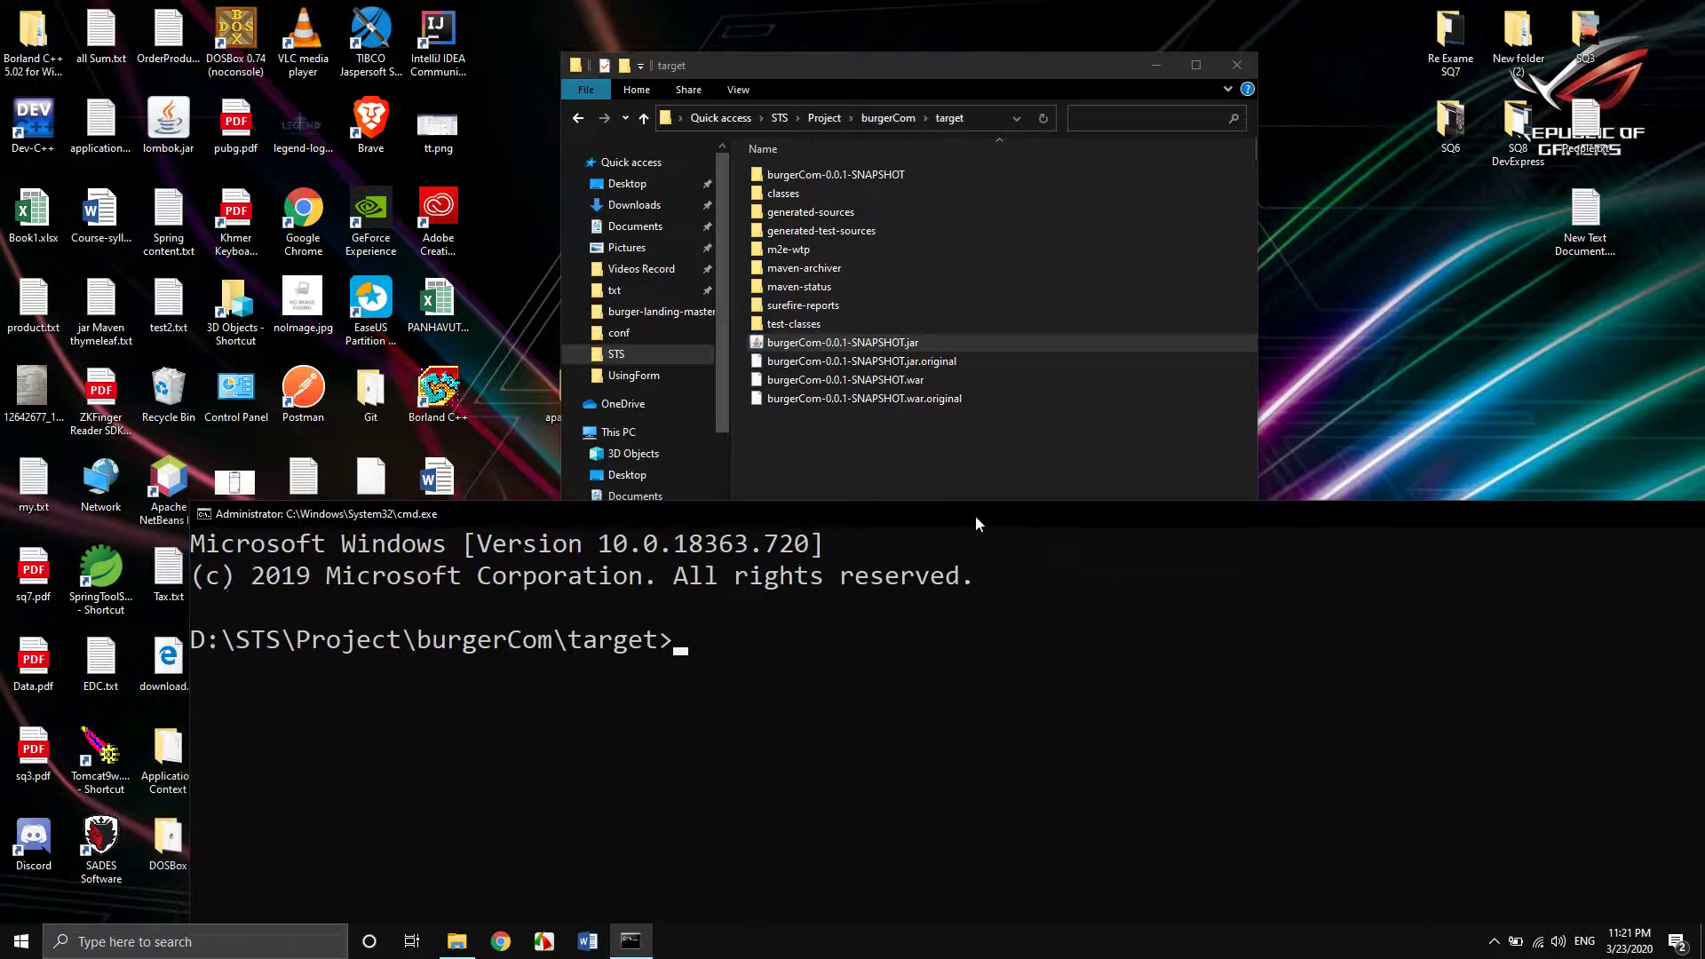
Run java -jar burgerCom-0.0.1-SNAPSHOT.jar in the new command prompt.
type("java -jara")
key("BackSpace")
type("burg")
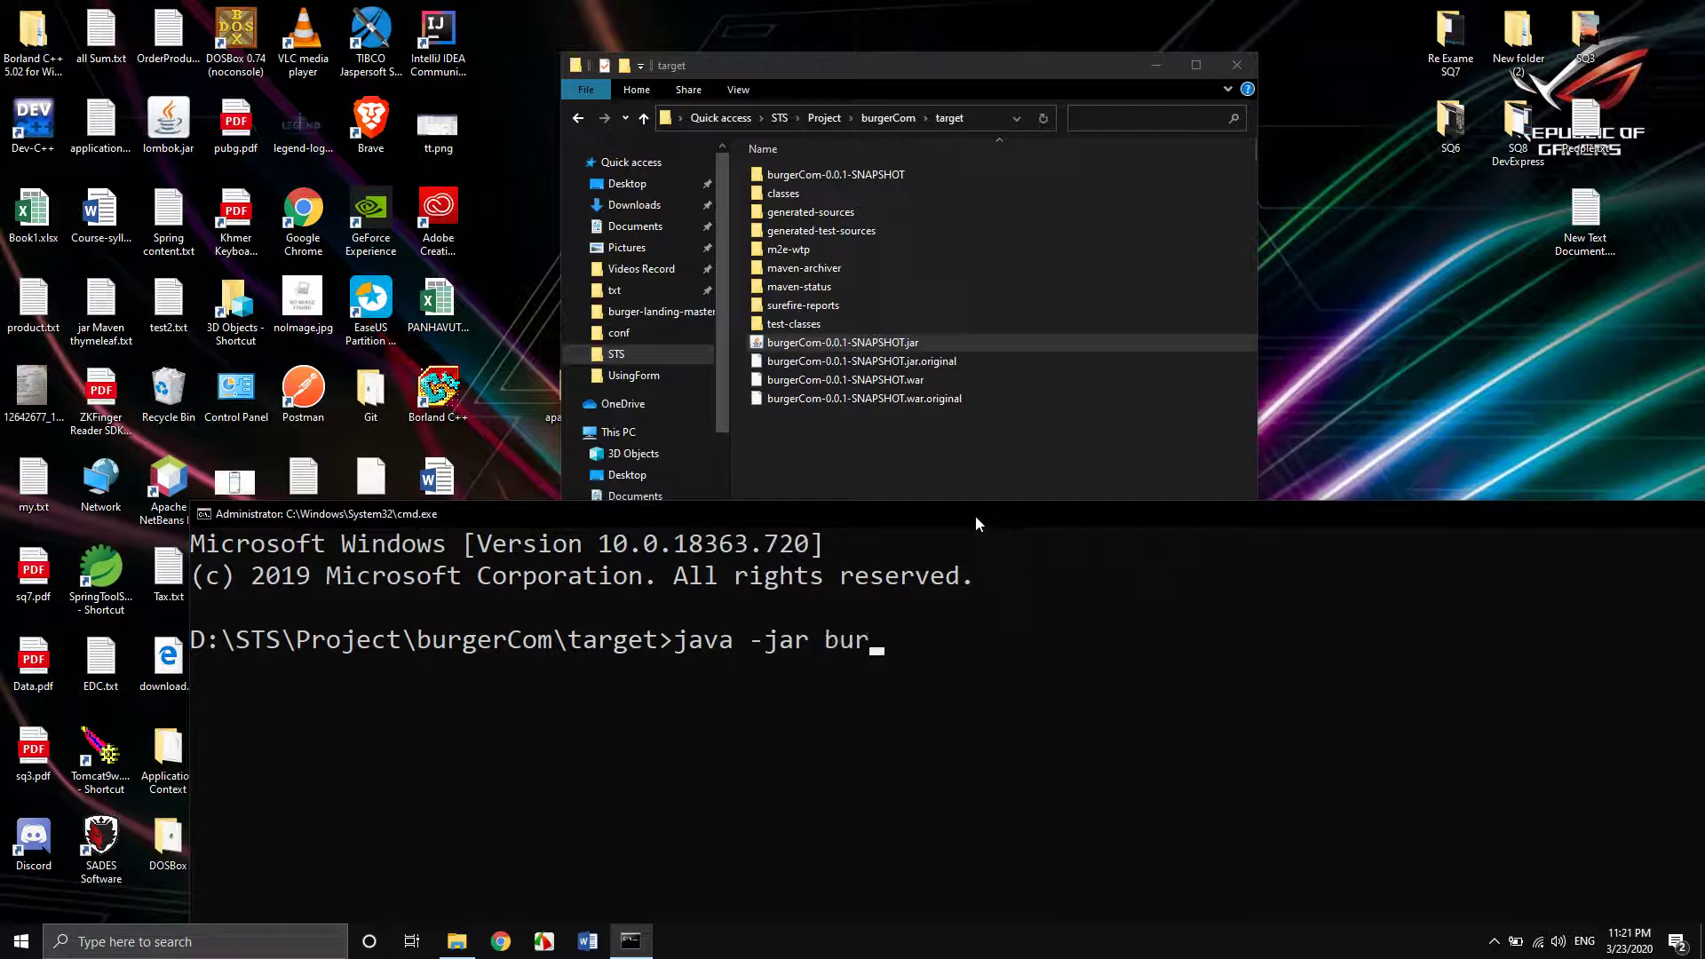
type("a")
key("BackSpace")
key("Tab")
key("Tab")
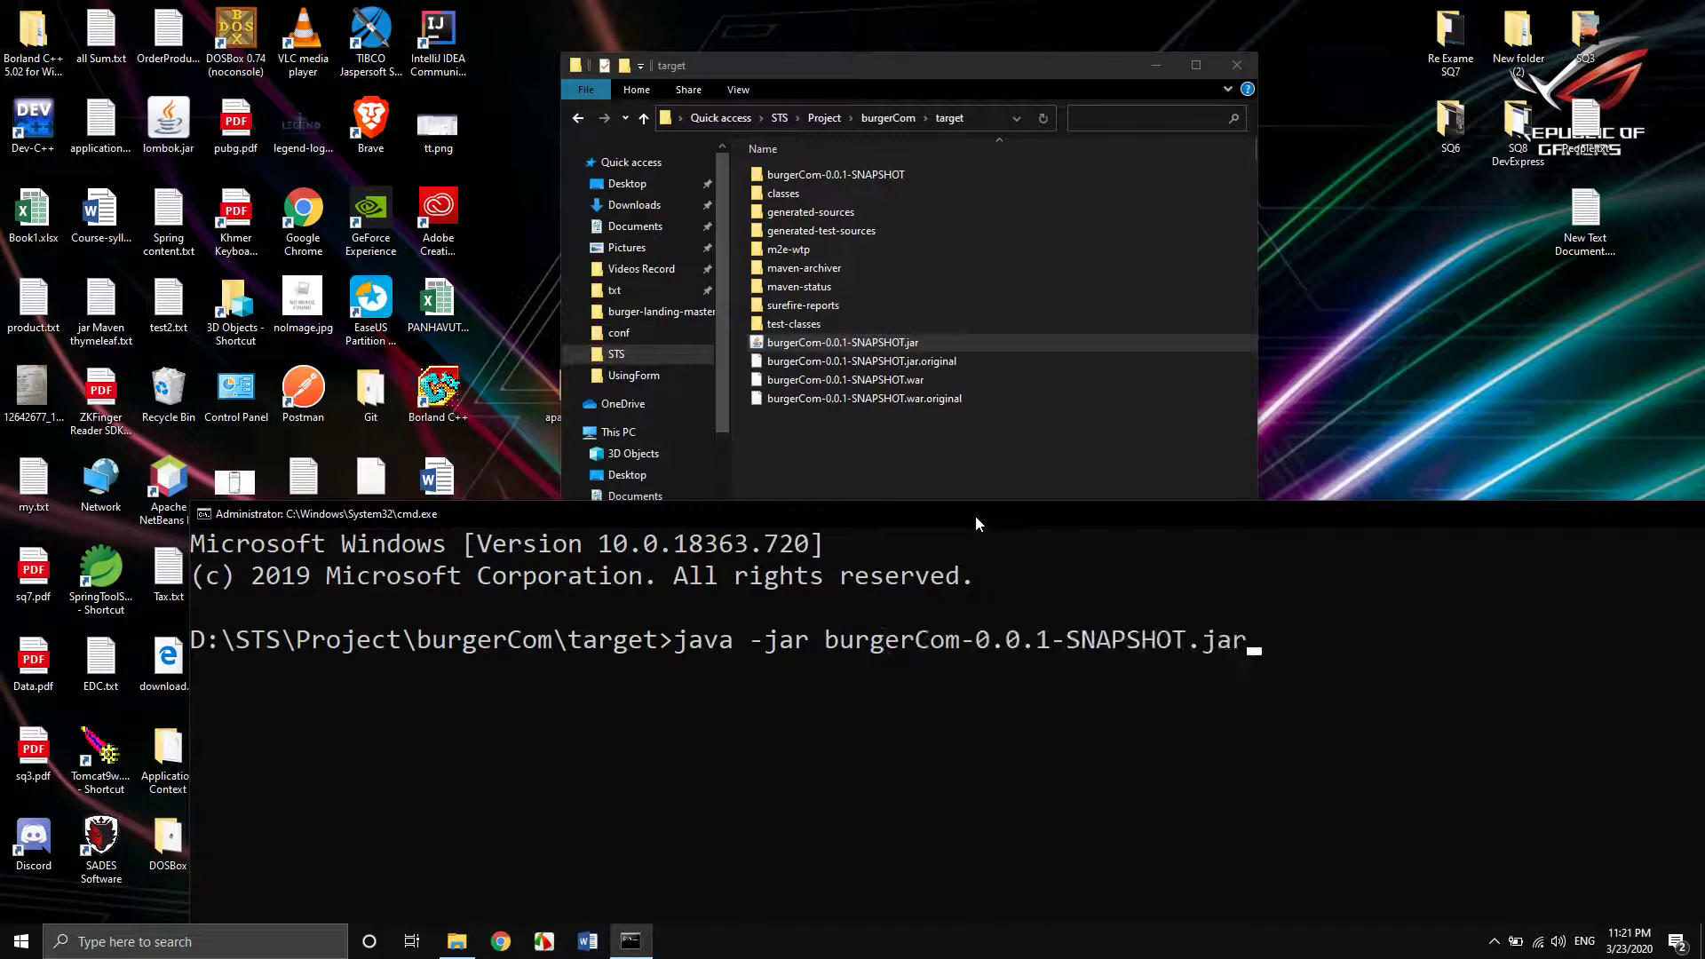
key("Return")
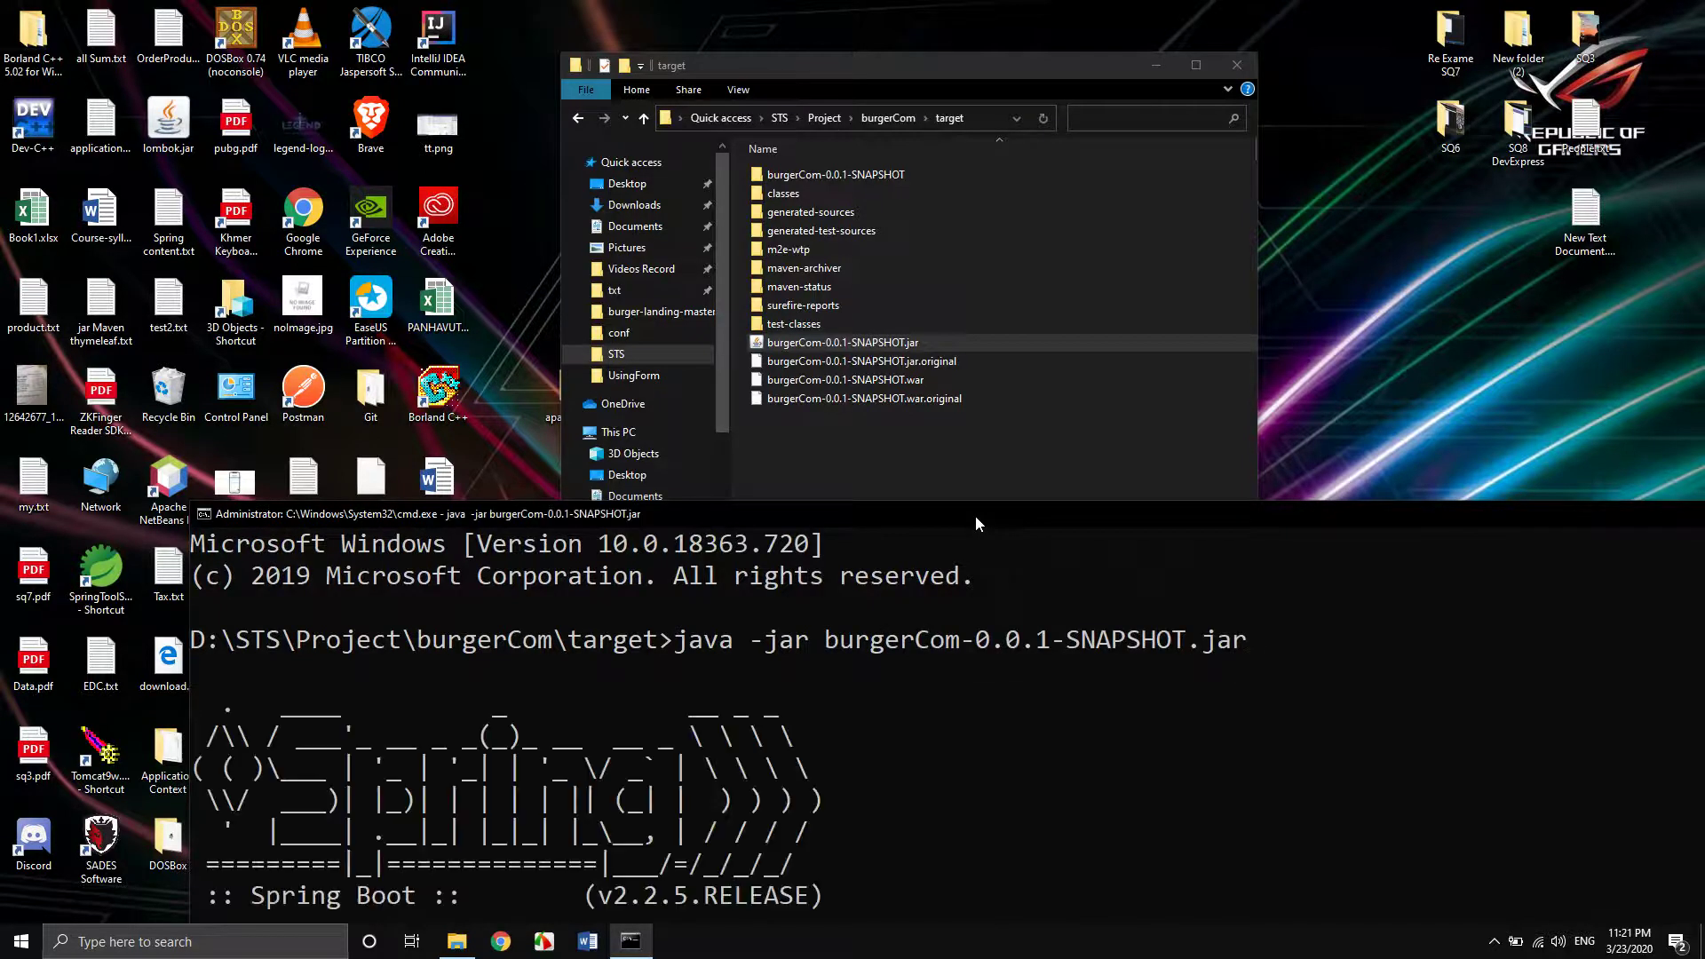
Examine the jar's startup log in the command prompt for the server port, highlighting 8080, and shift the window off the desktop shortcuts.
left_click_drag(975, 515, 951, 15)
scroll(826, 604, "down", 4)
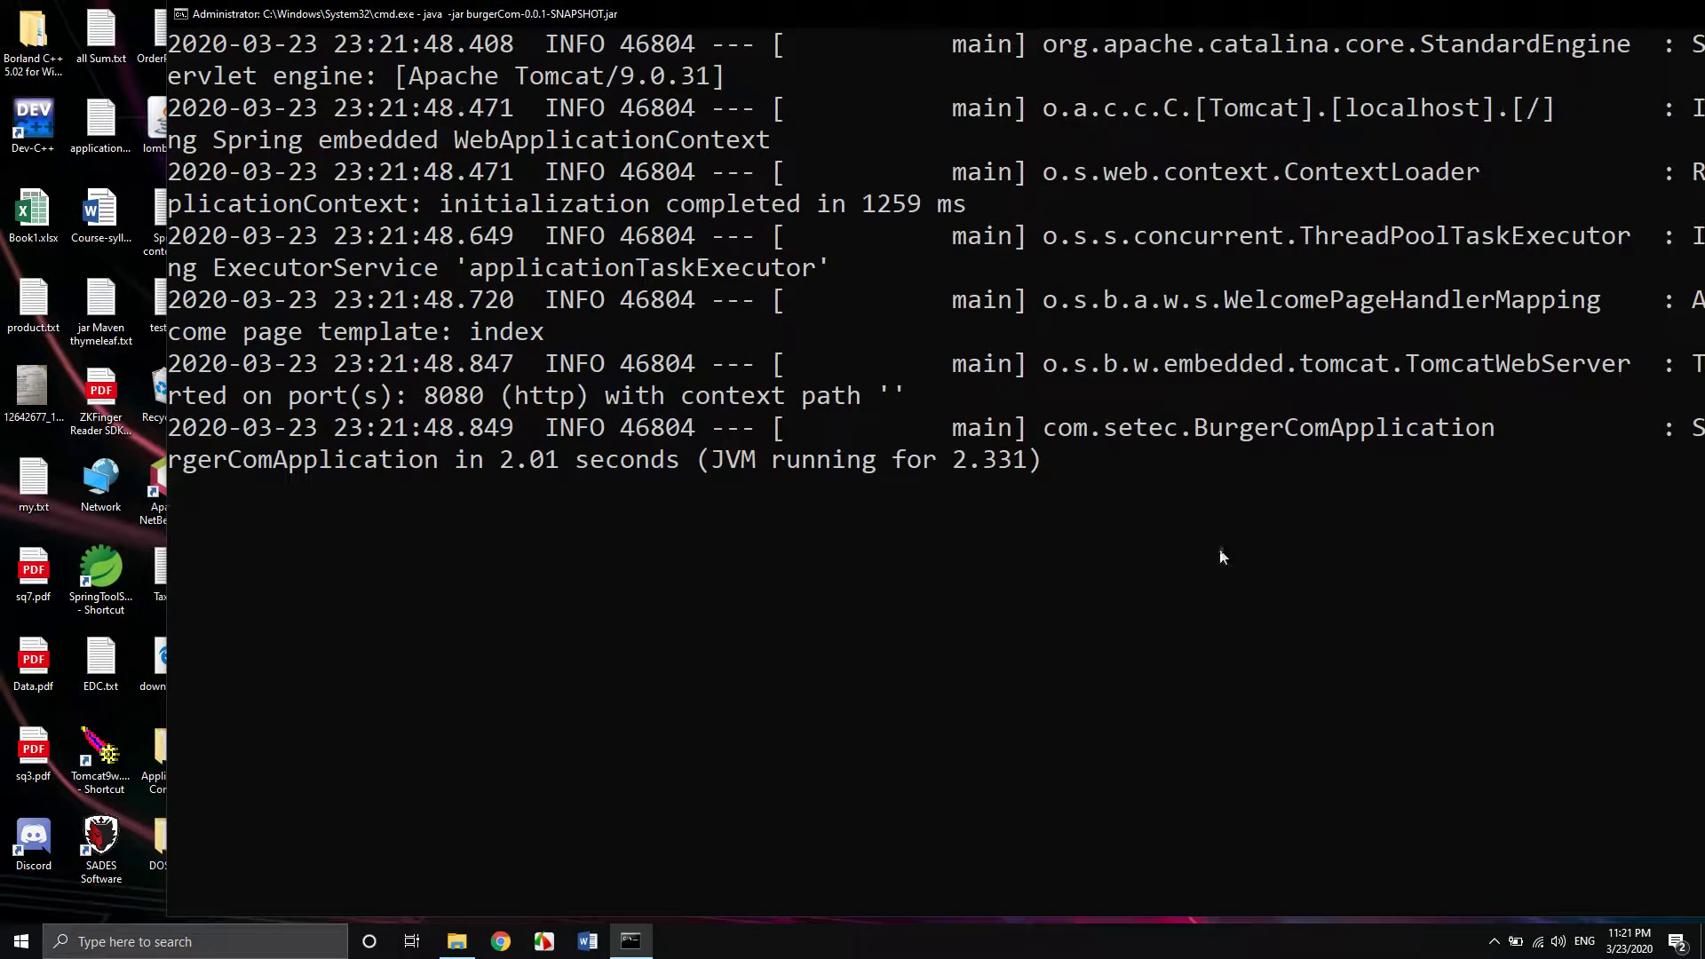
left_click_drag(415, 400, 489, 404)
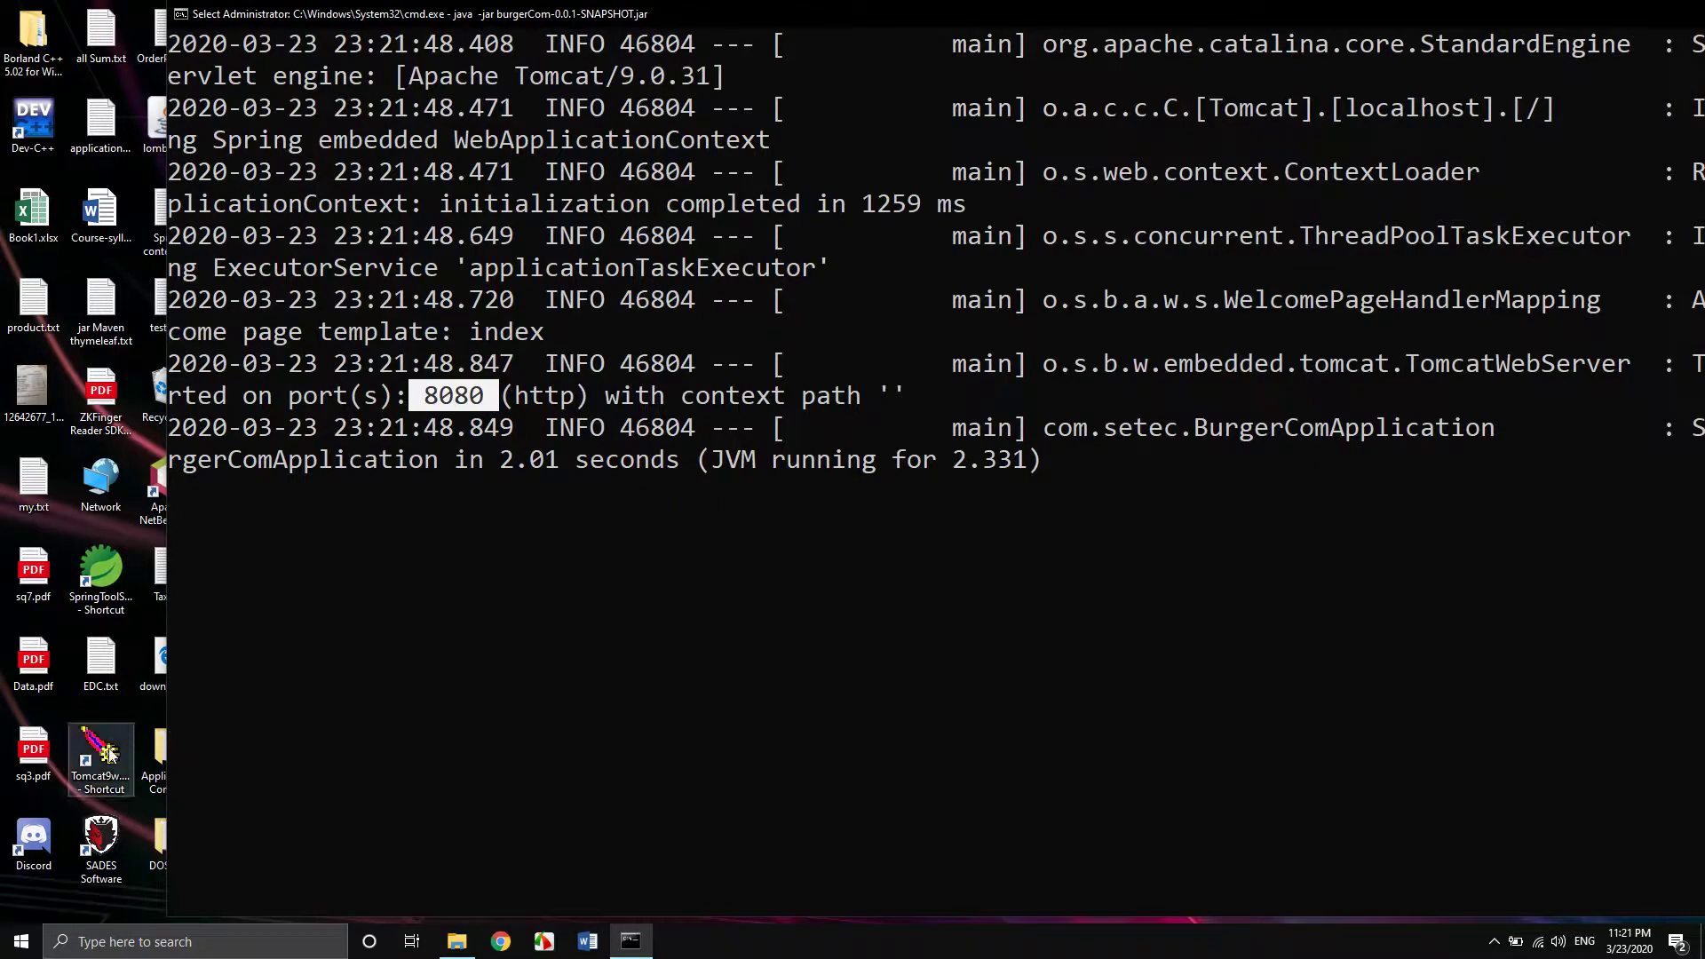
left_click_drag(477, 20, 1006, 125)
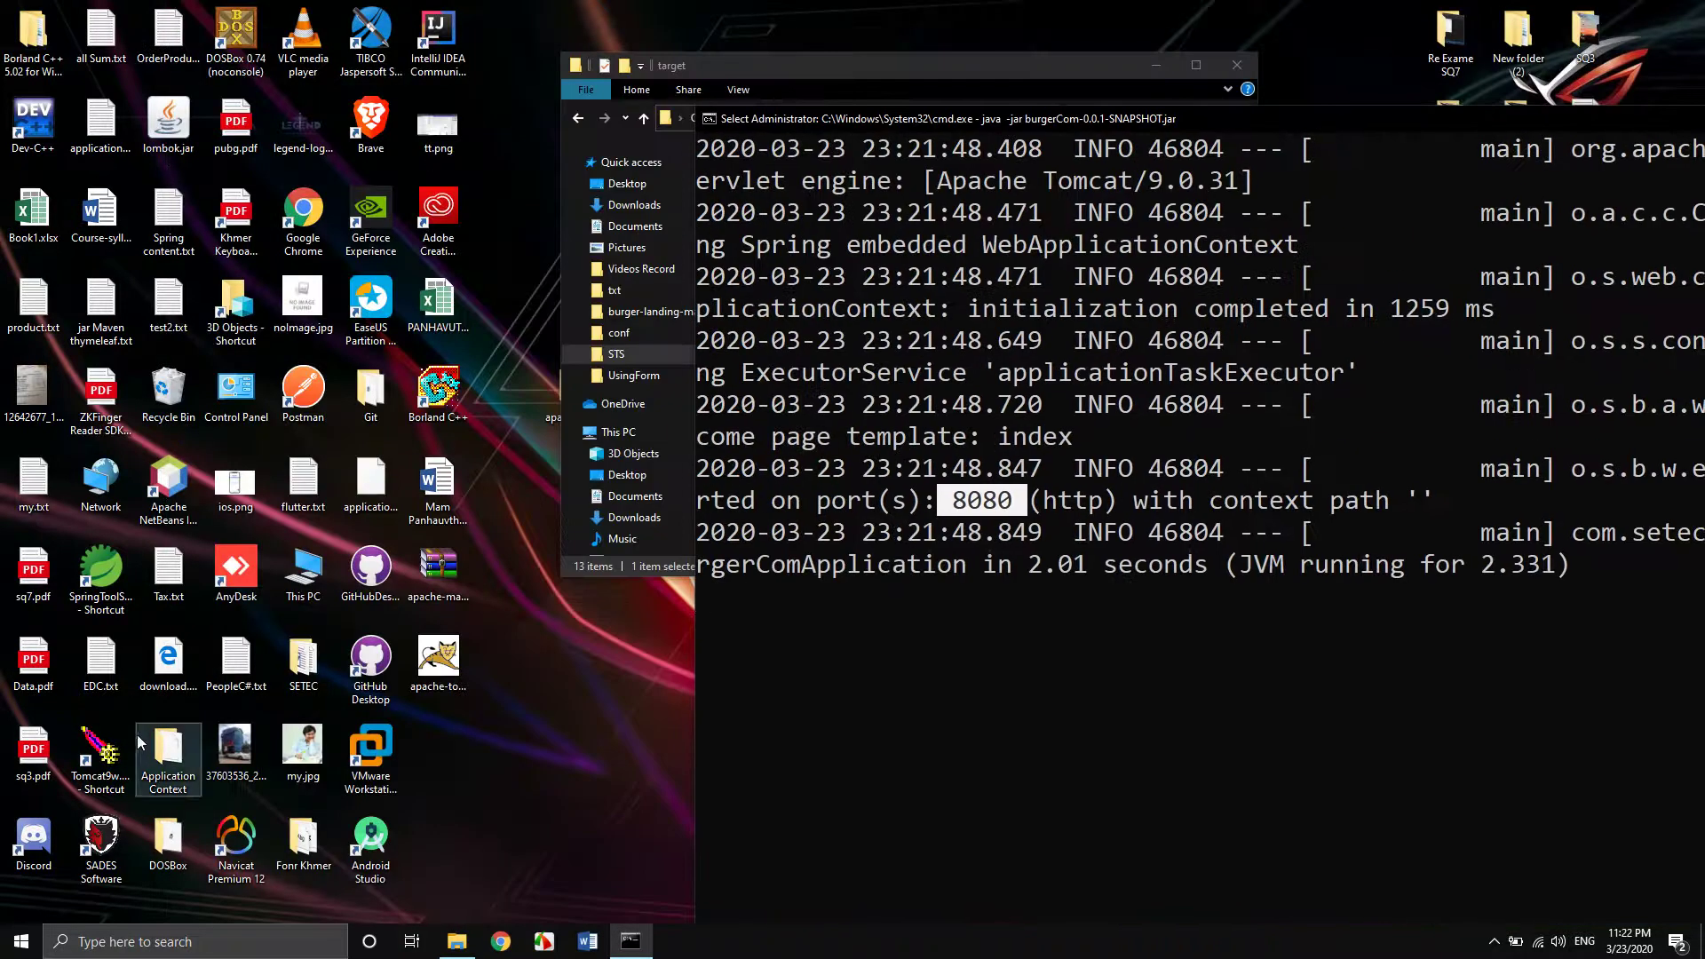
left_click_drag(1251, 116, 995, 82)
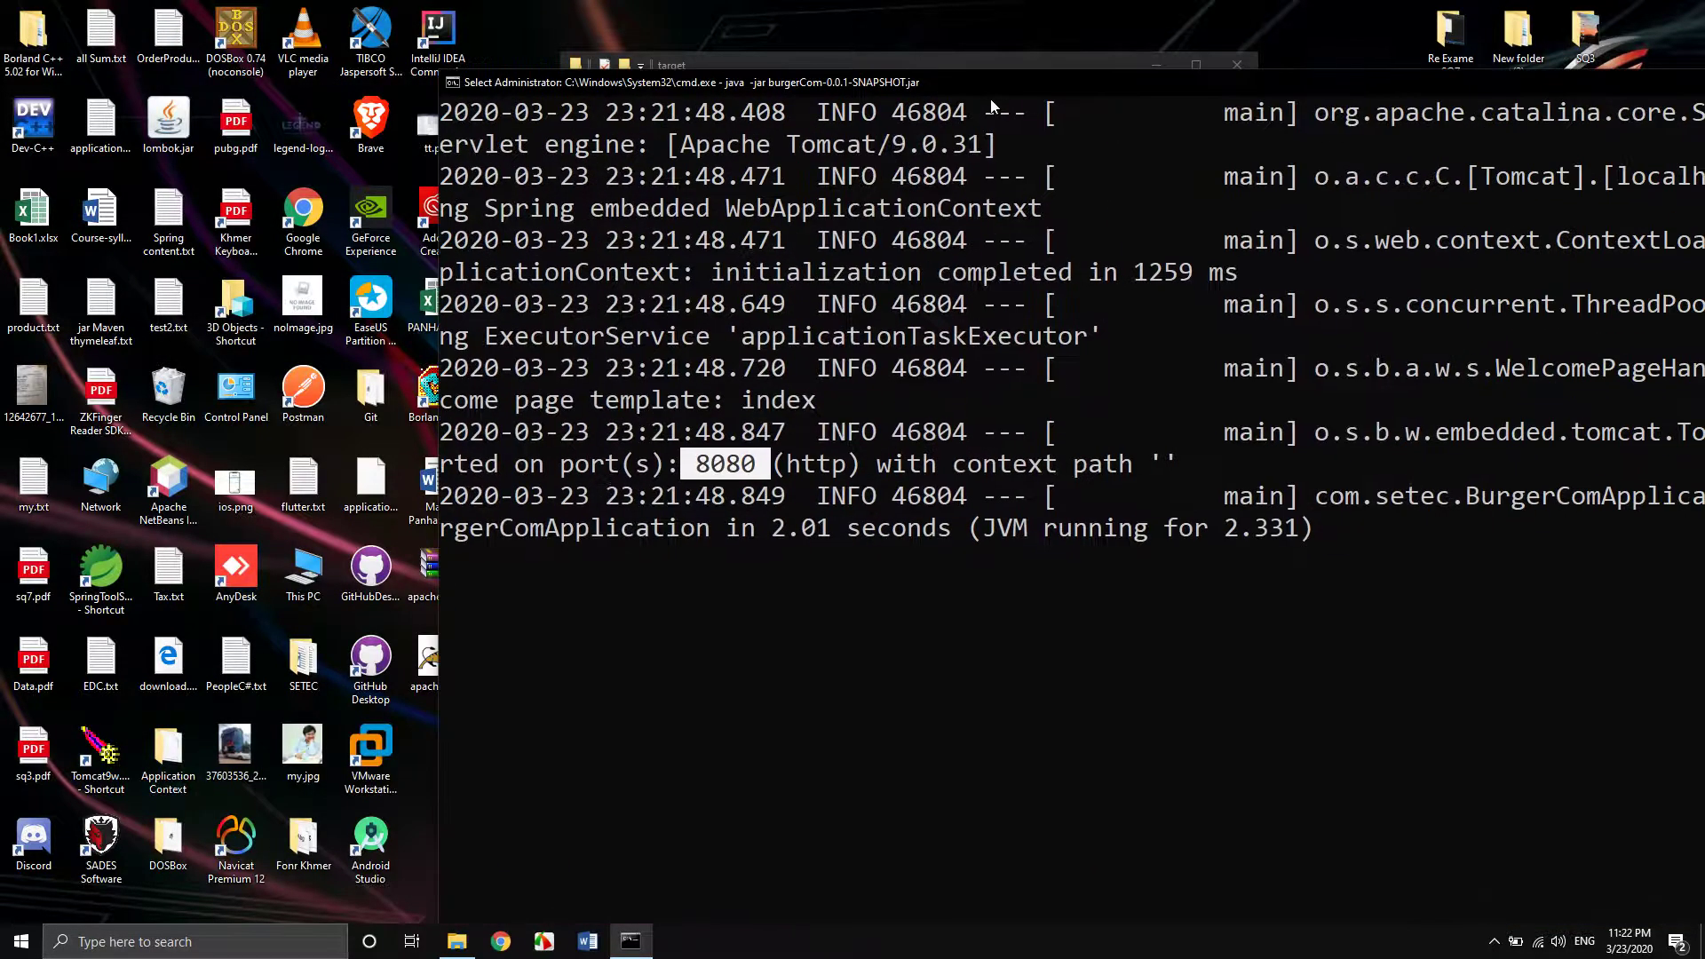
Switch to Chrome and load localhost:8080.
left_click(501, 941)
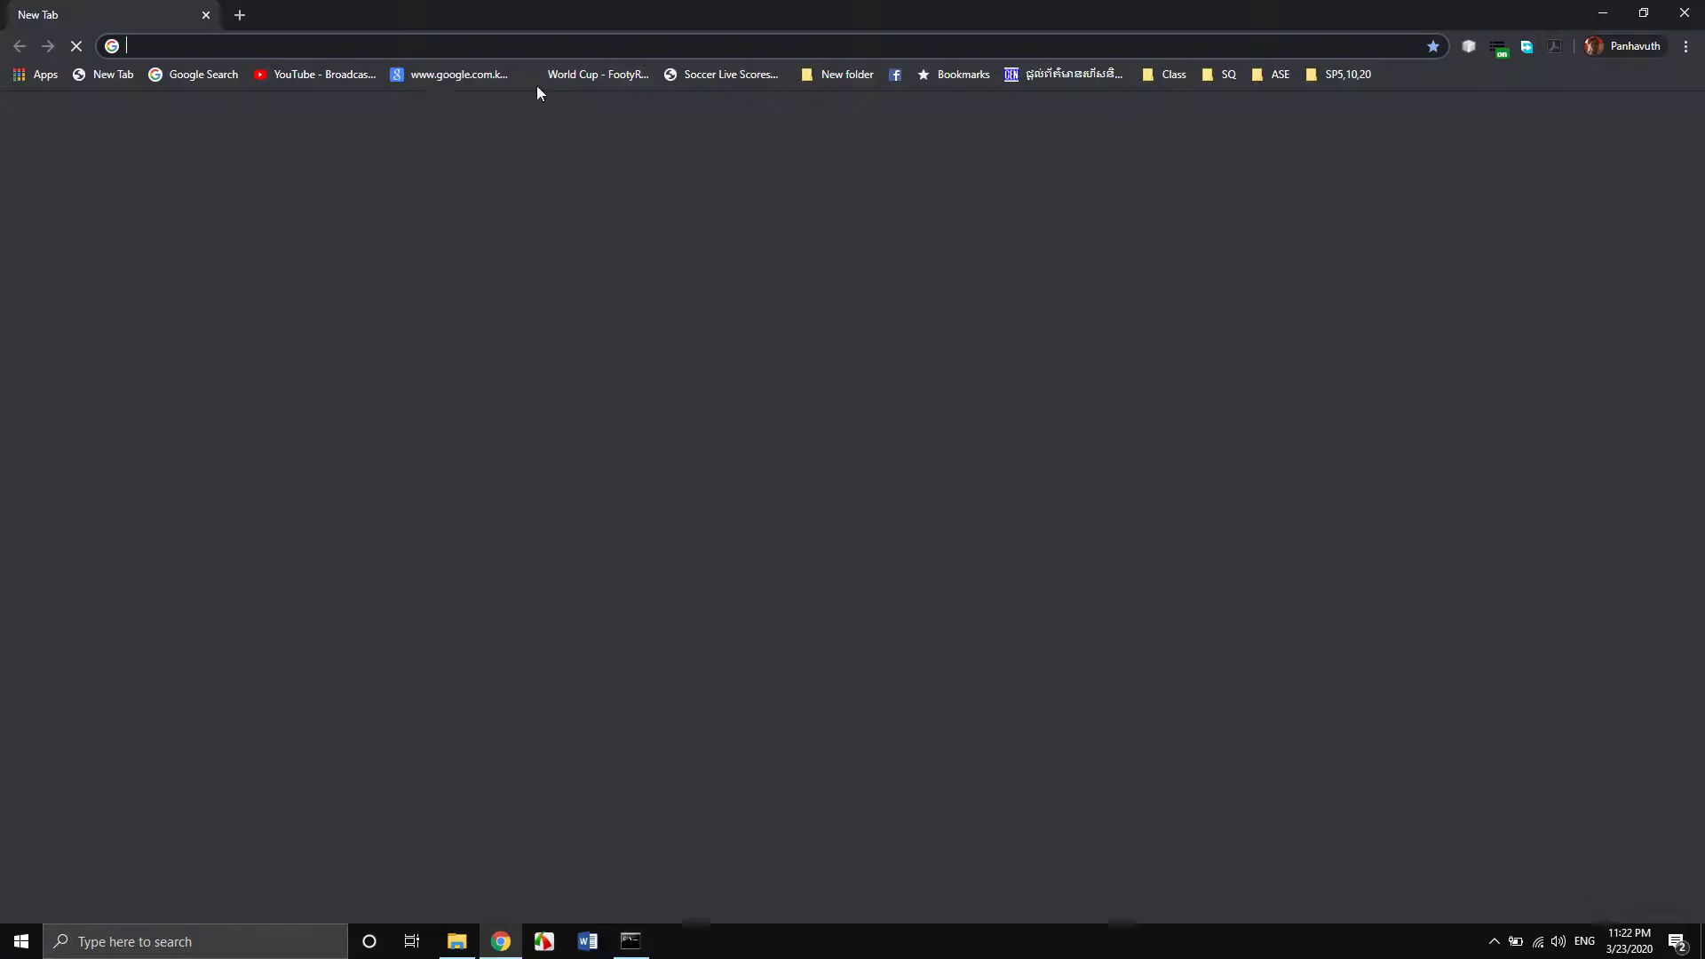
type("l")
left_click(444, 79)
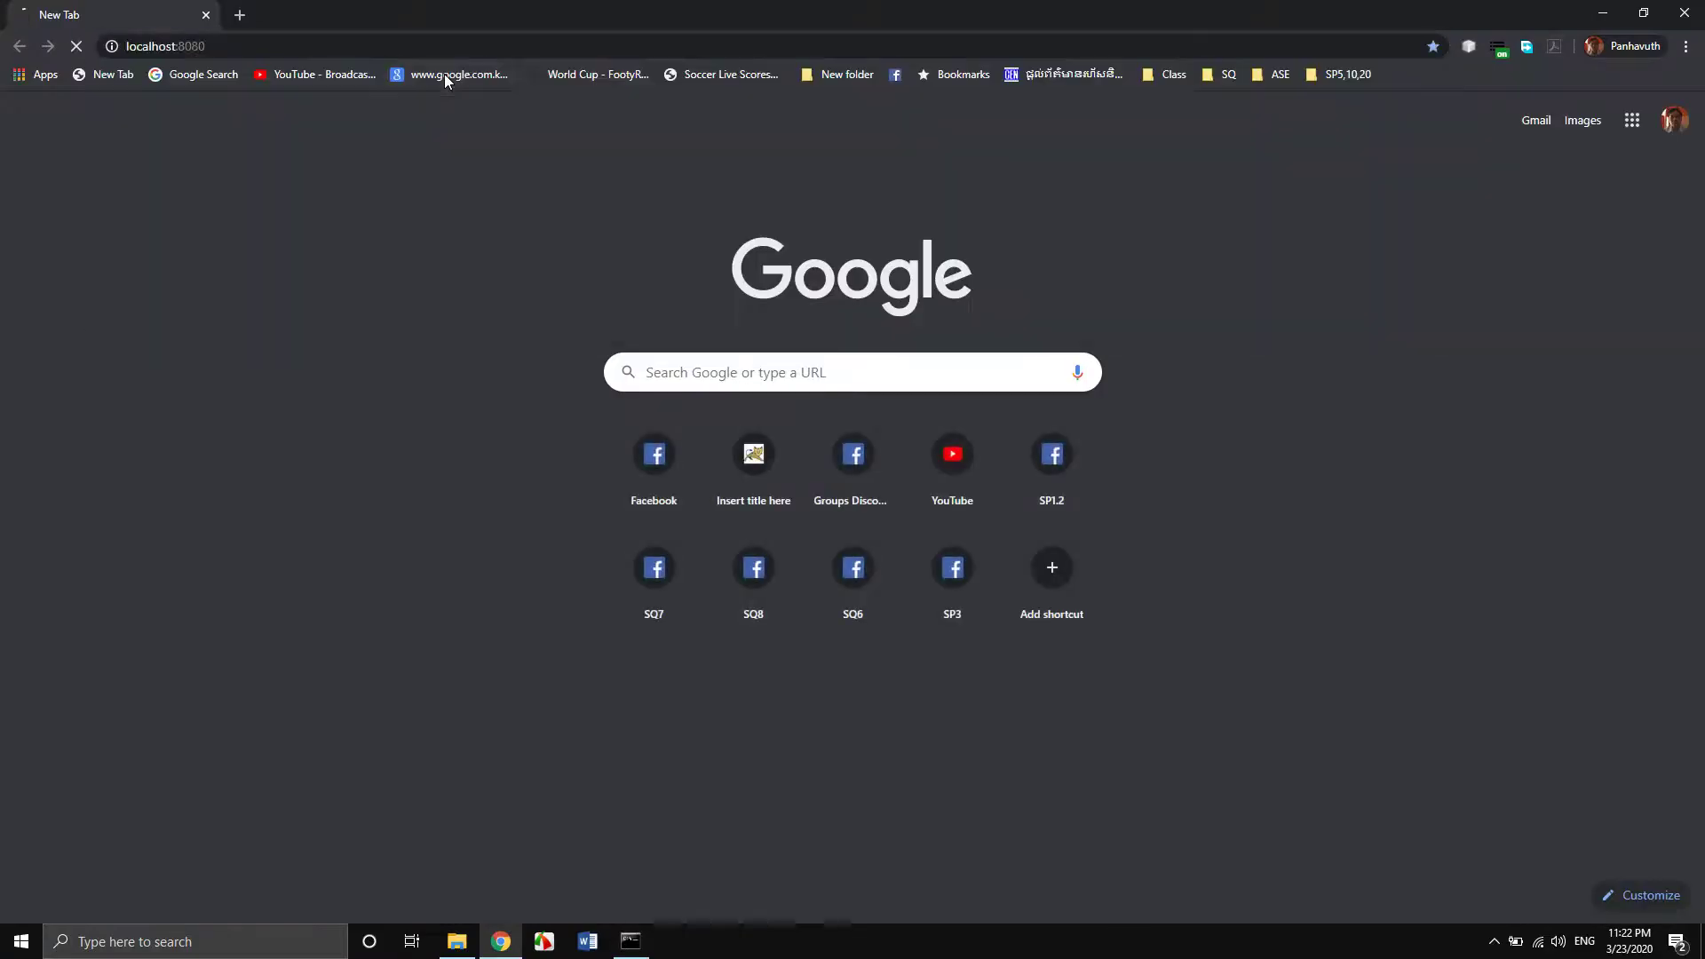
Bring back the command prompt running the jar and clear its text selection so the server can continue.
left_click(631, 942)
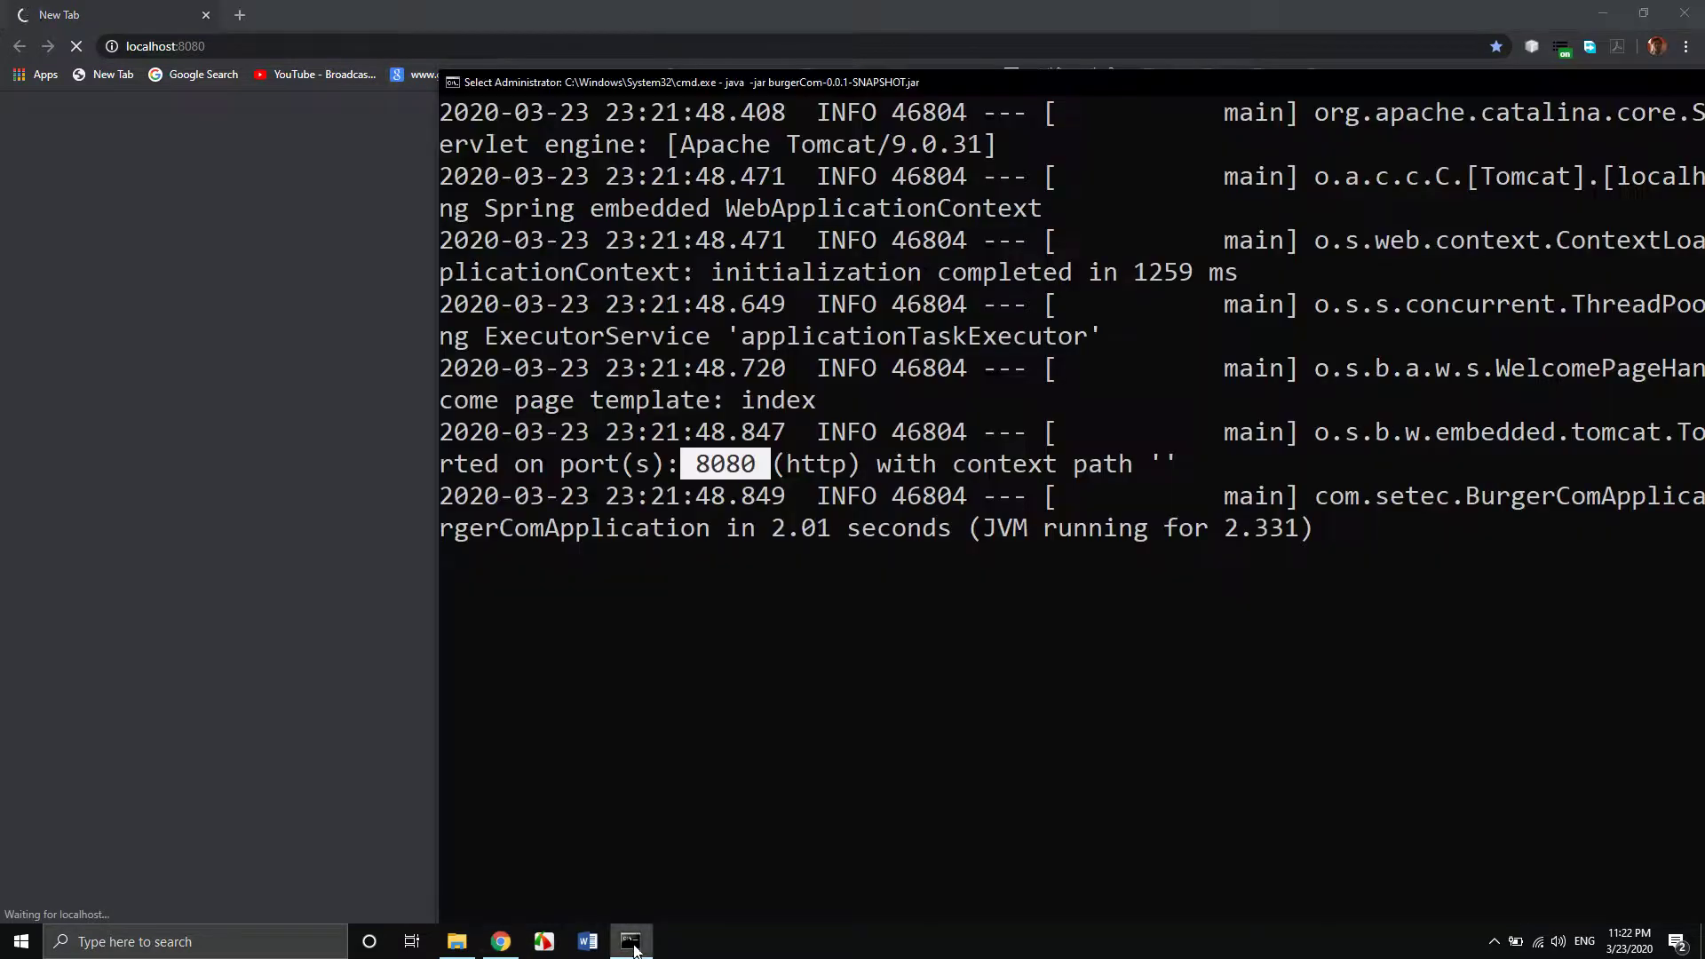
left_click(754, 622)
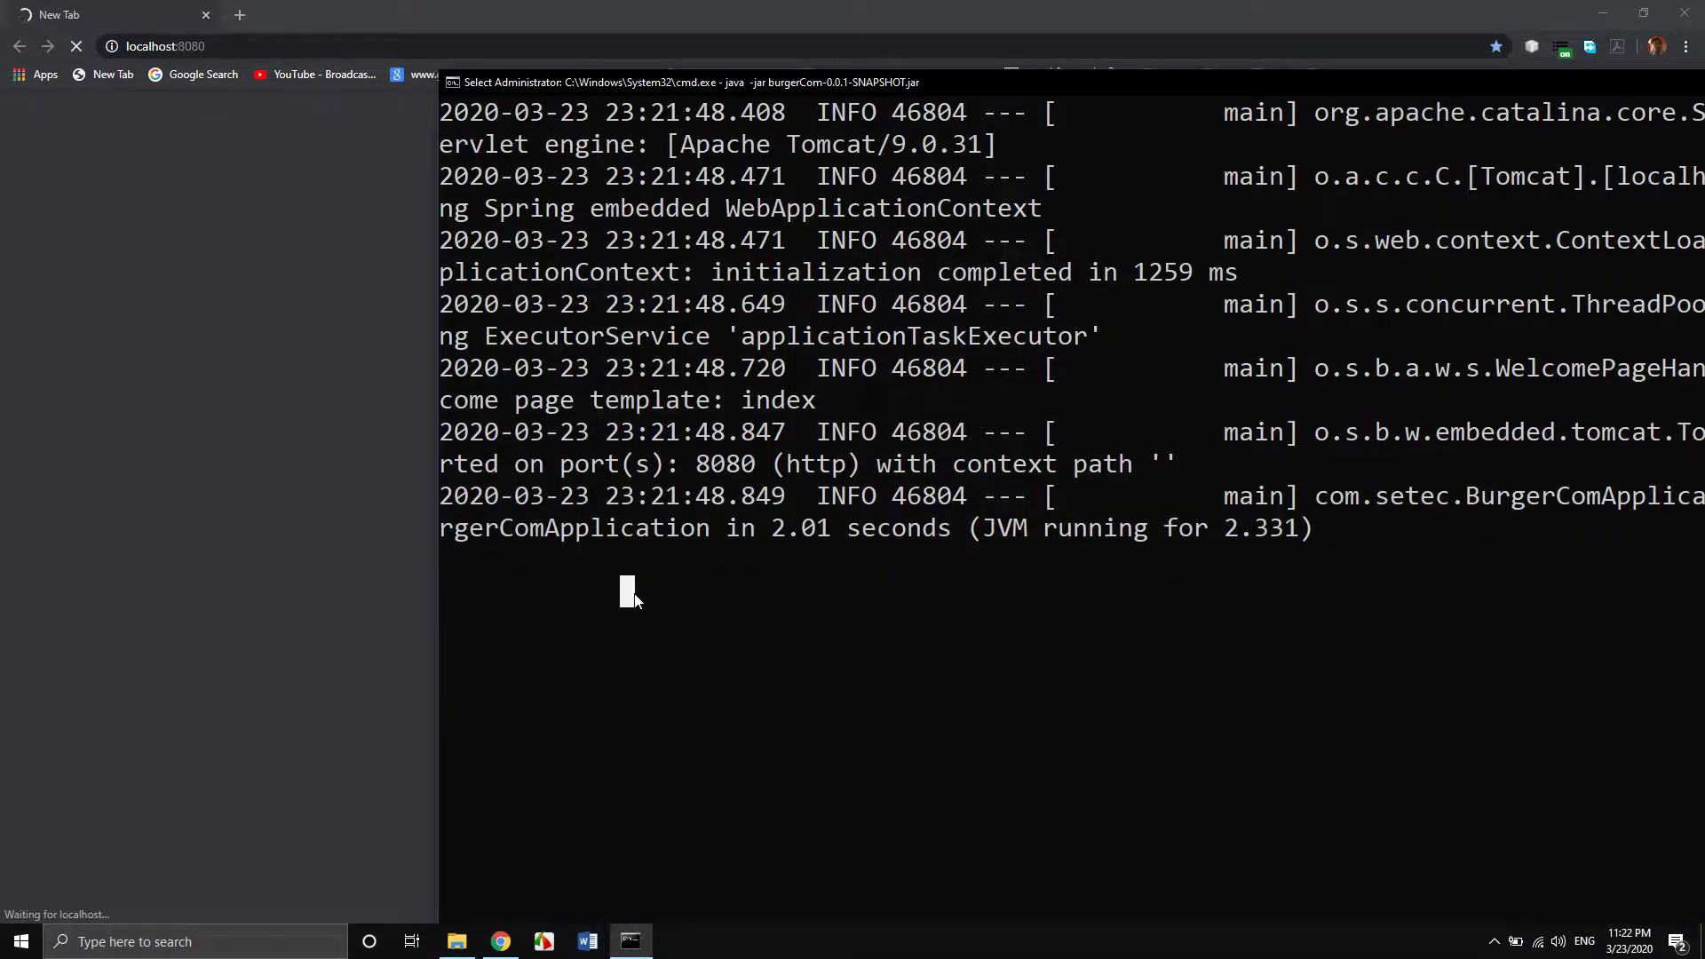
right_click(634, 601)
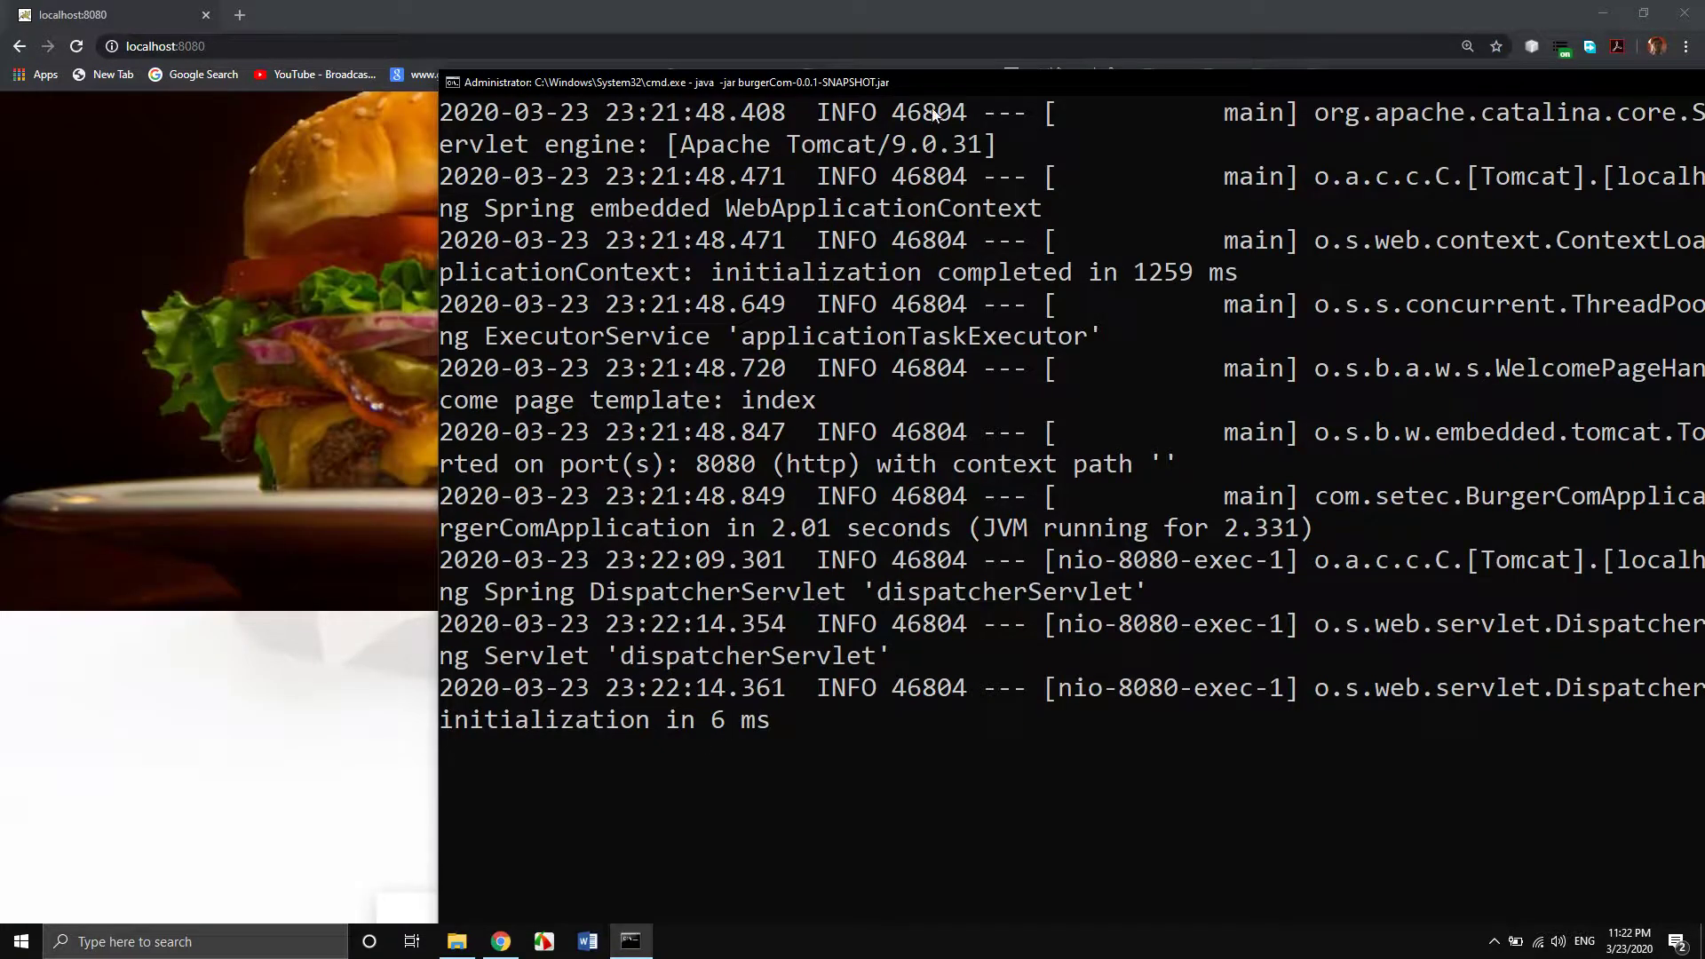
Minimize the command prompt and look over the burger website down to its Menu section.
left_click_drag(968, 84, 503, 148)
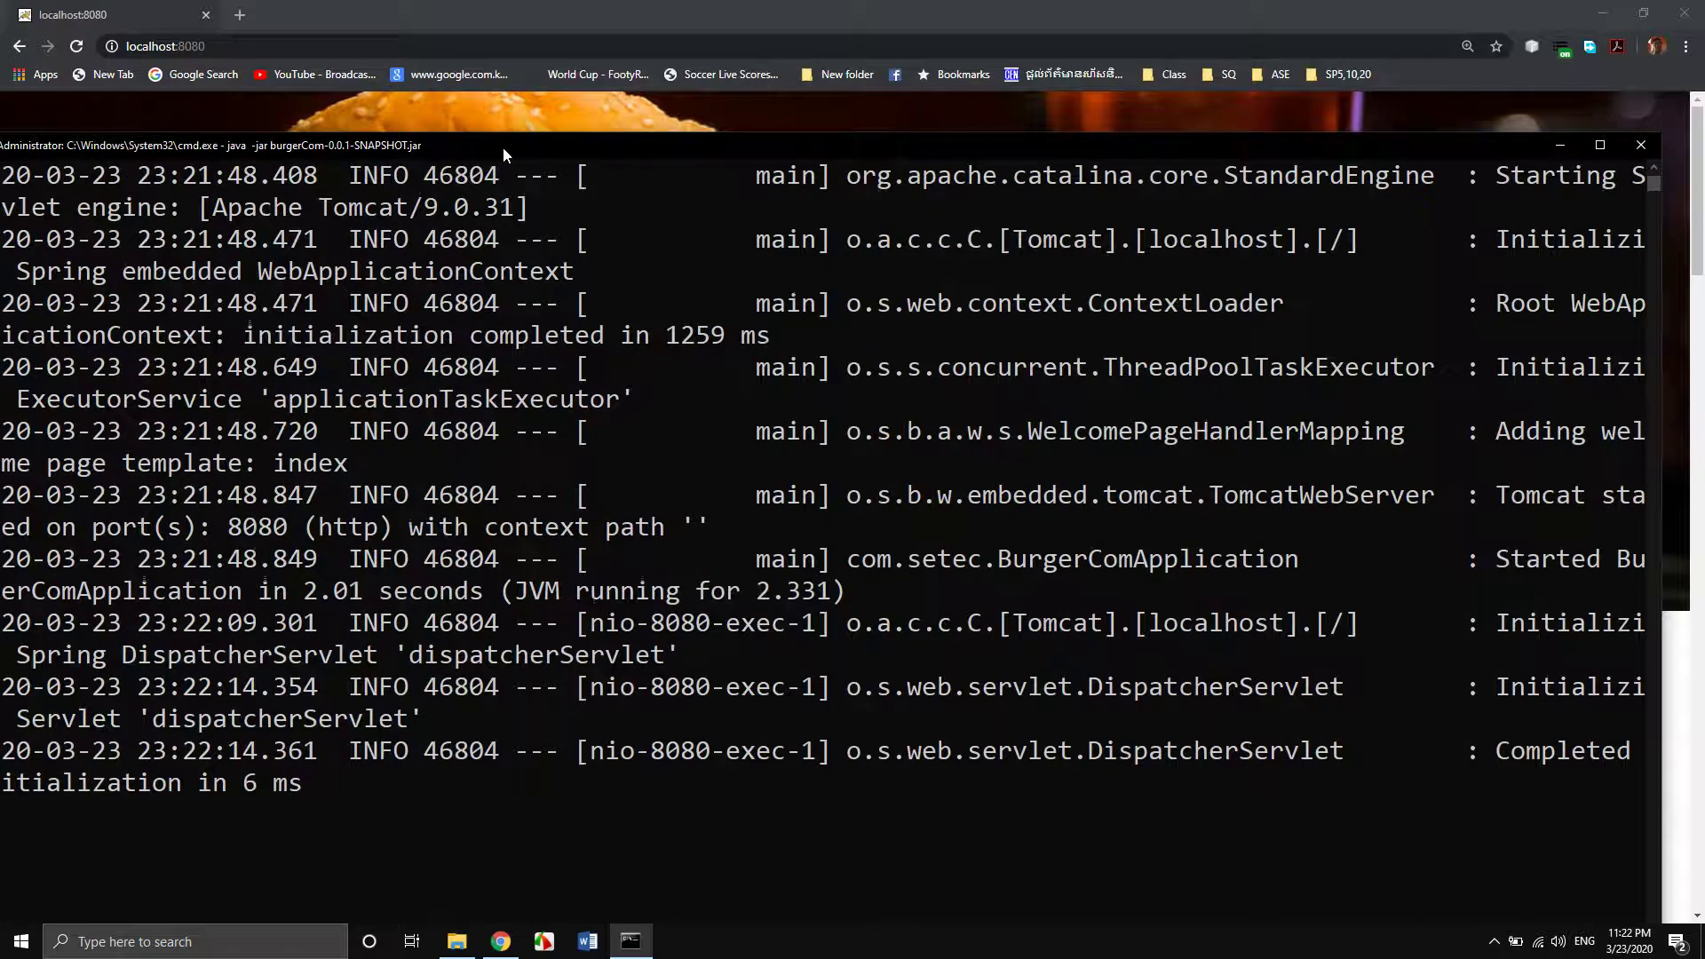
left_click(1556, 147)
scroll(1139, 476, "down", 8)
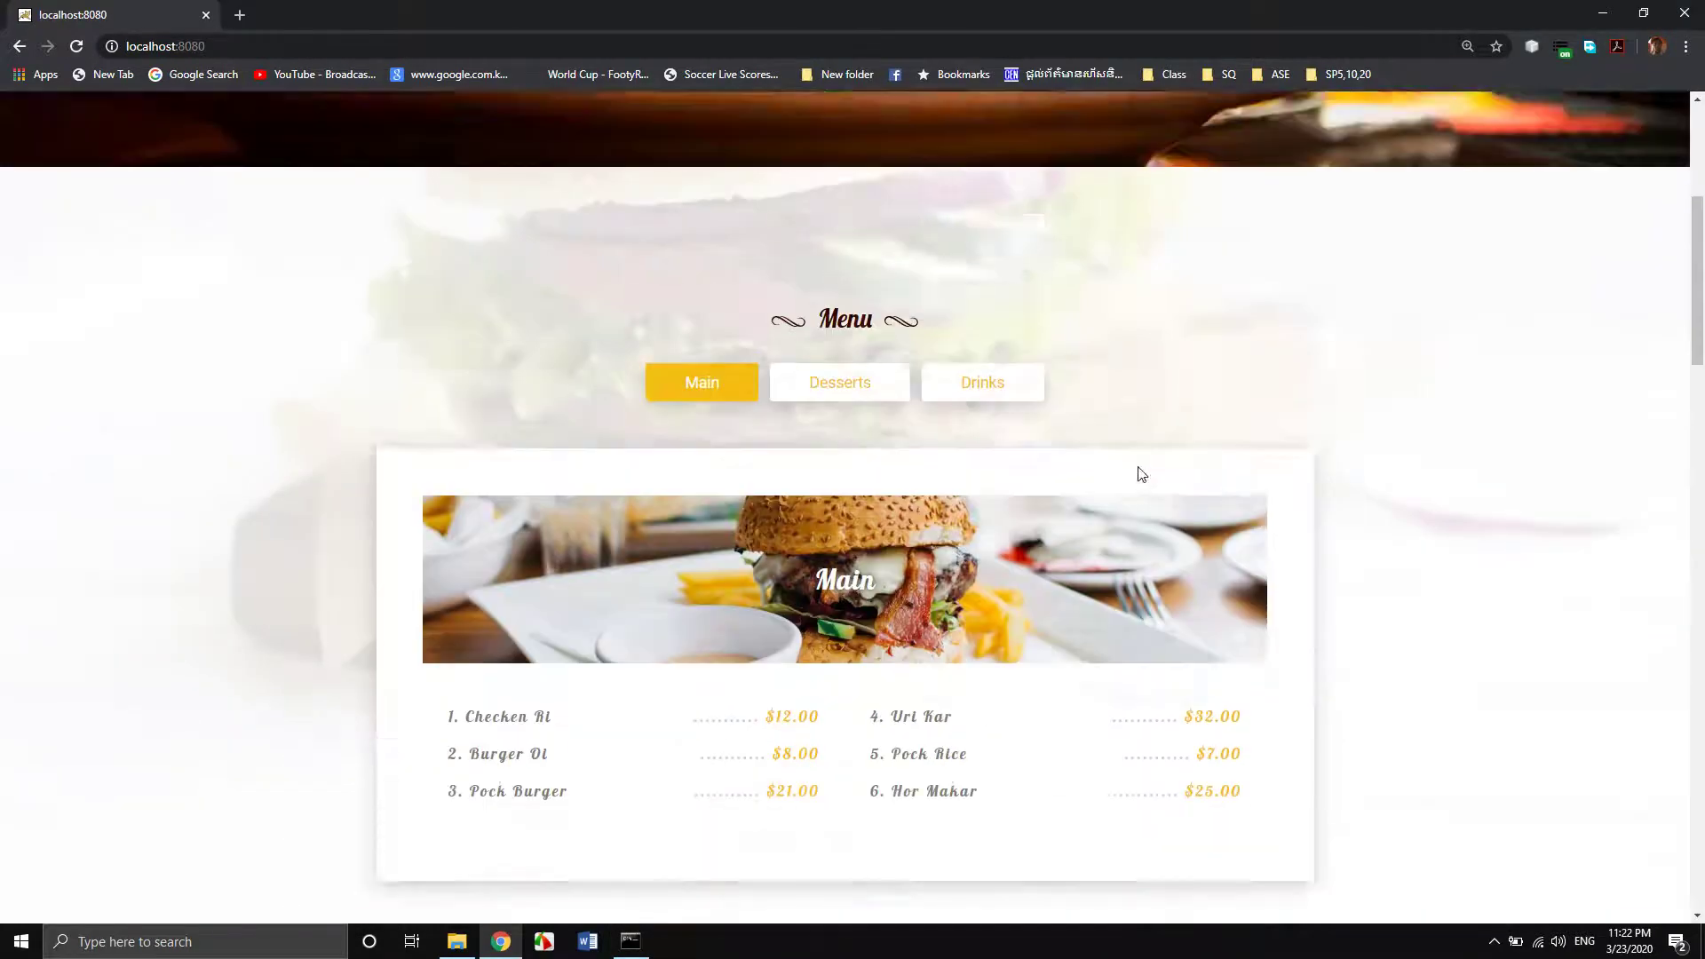
scroll(1141, 487, "up", 5)
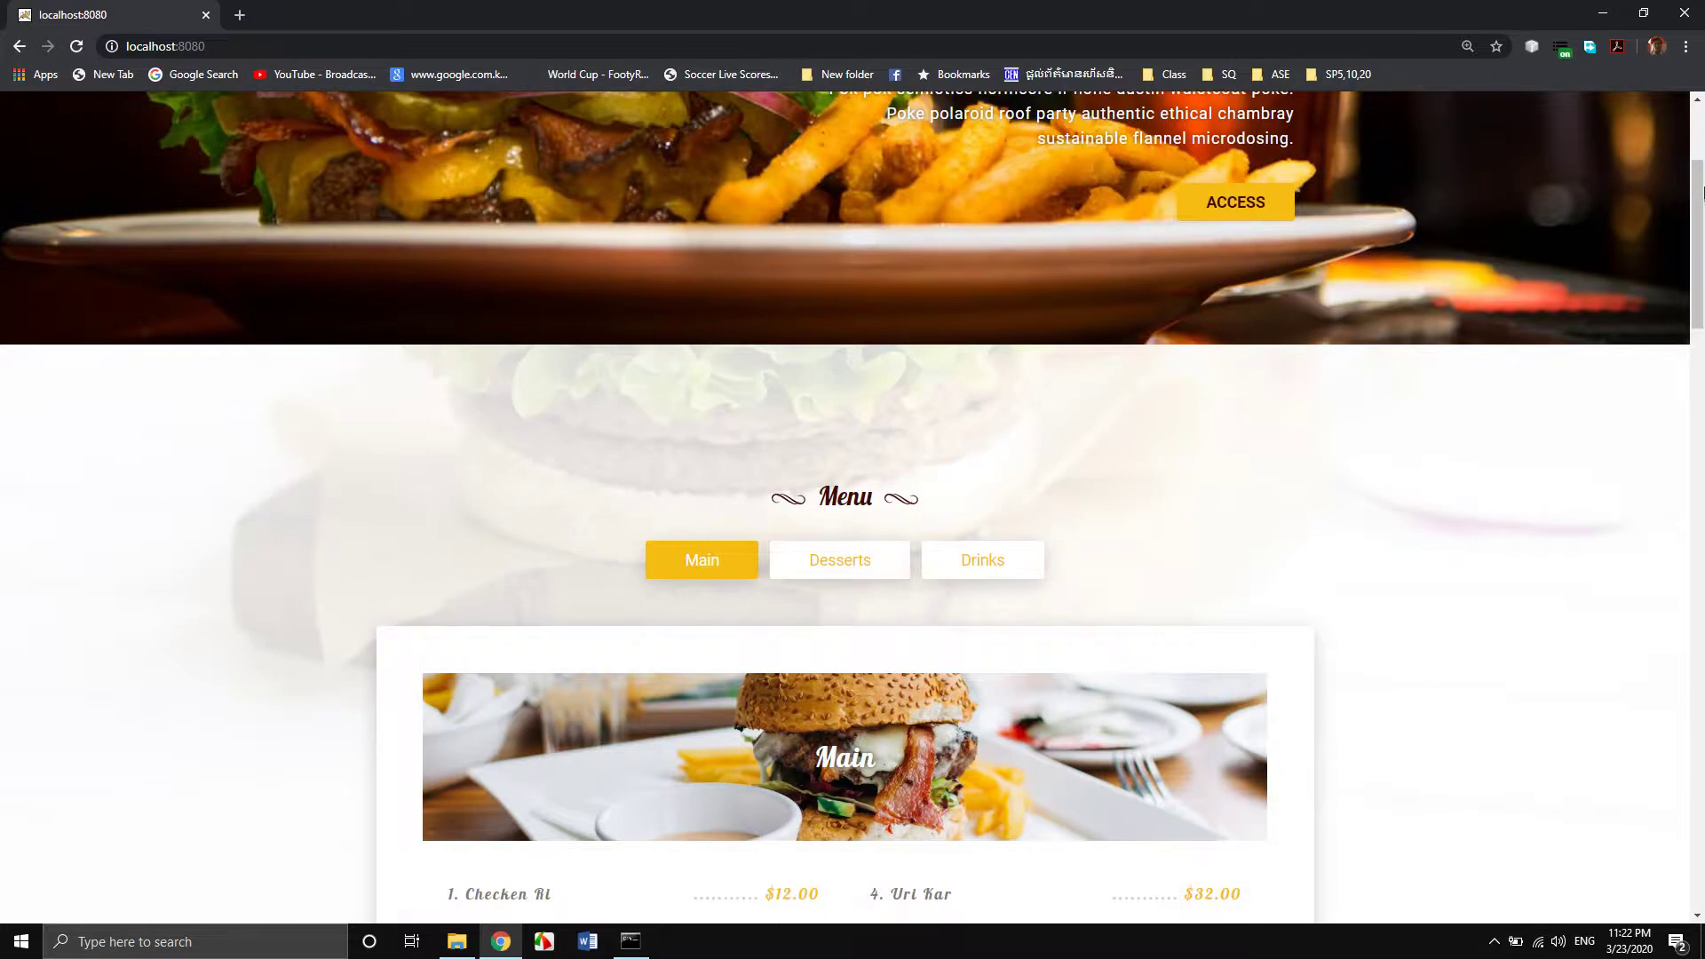
Close the browser, the target folder window and the command prompt running the jar.
left_click(1702, 7)
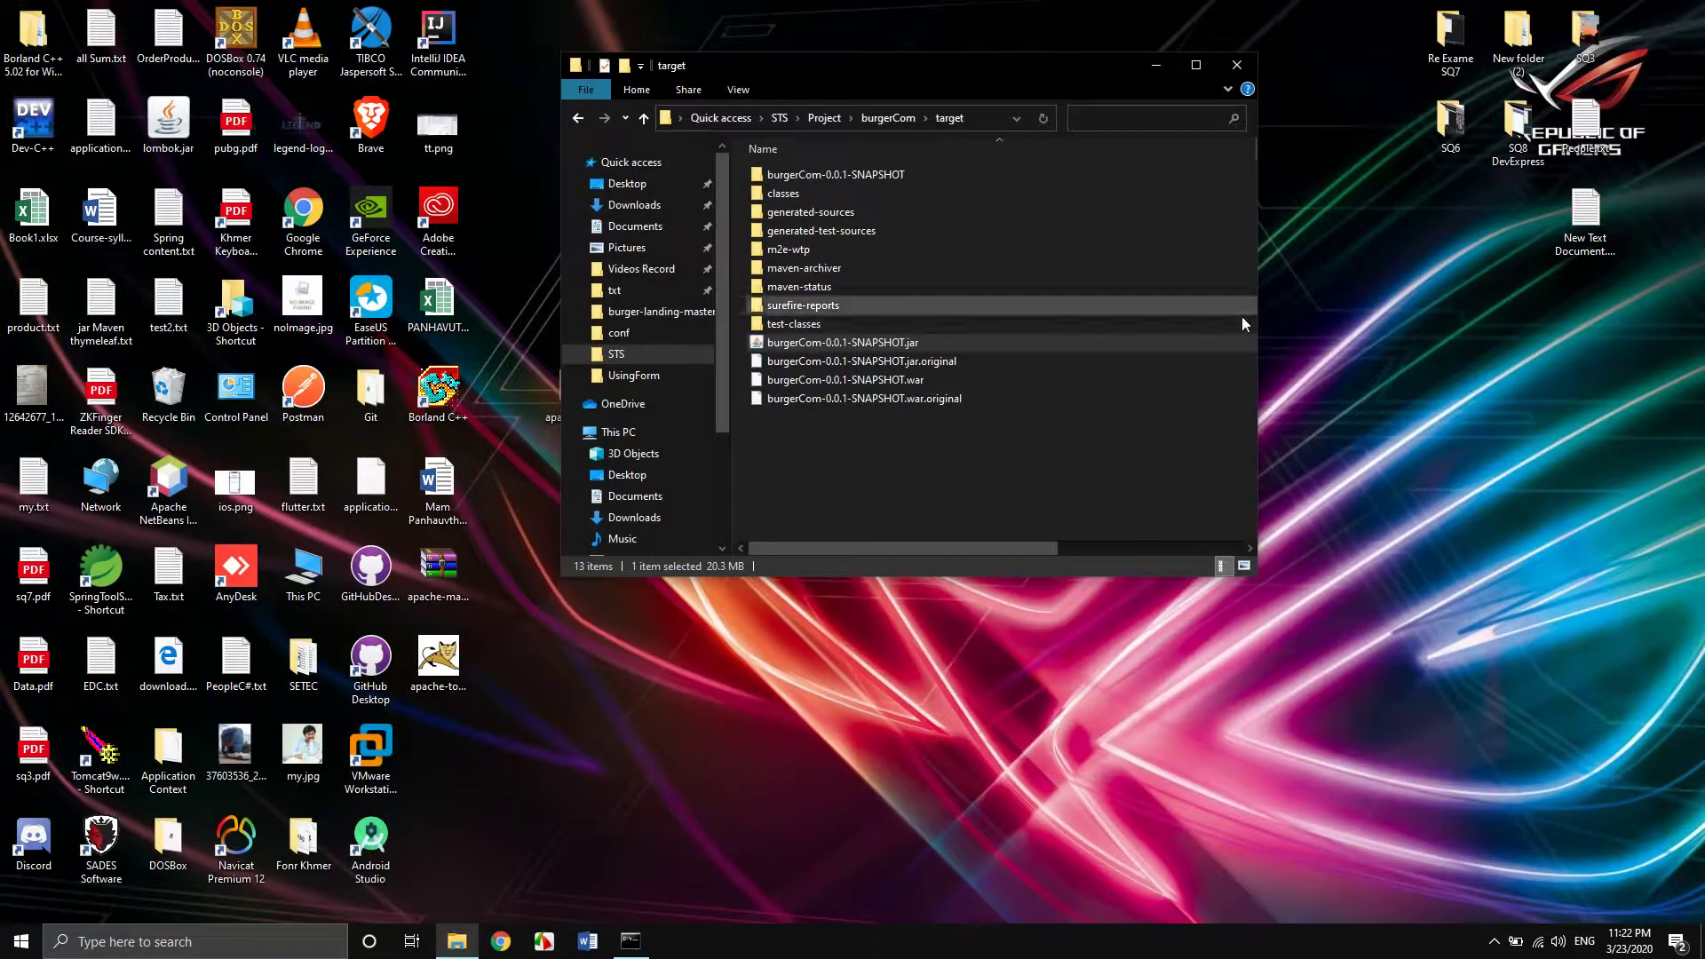
left_click(1236, 64)
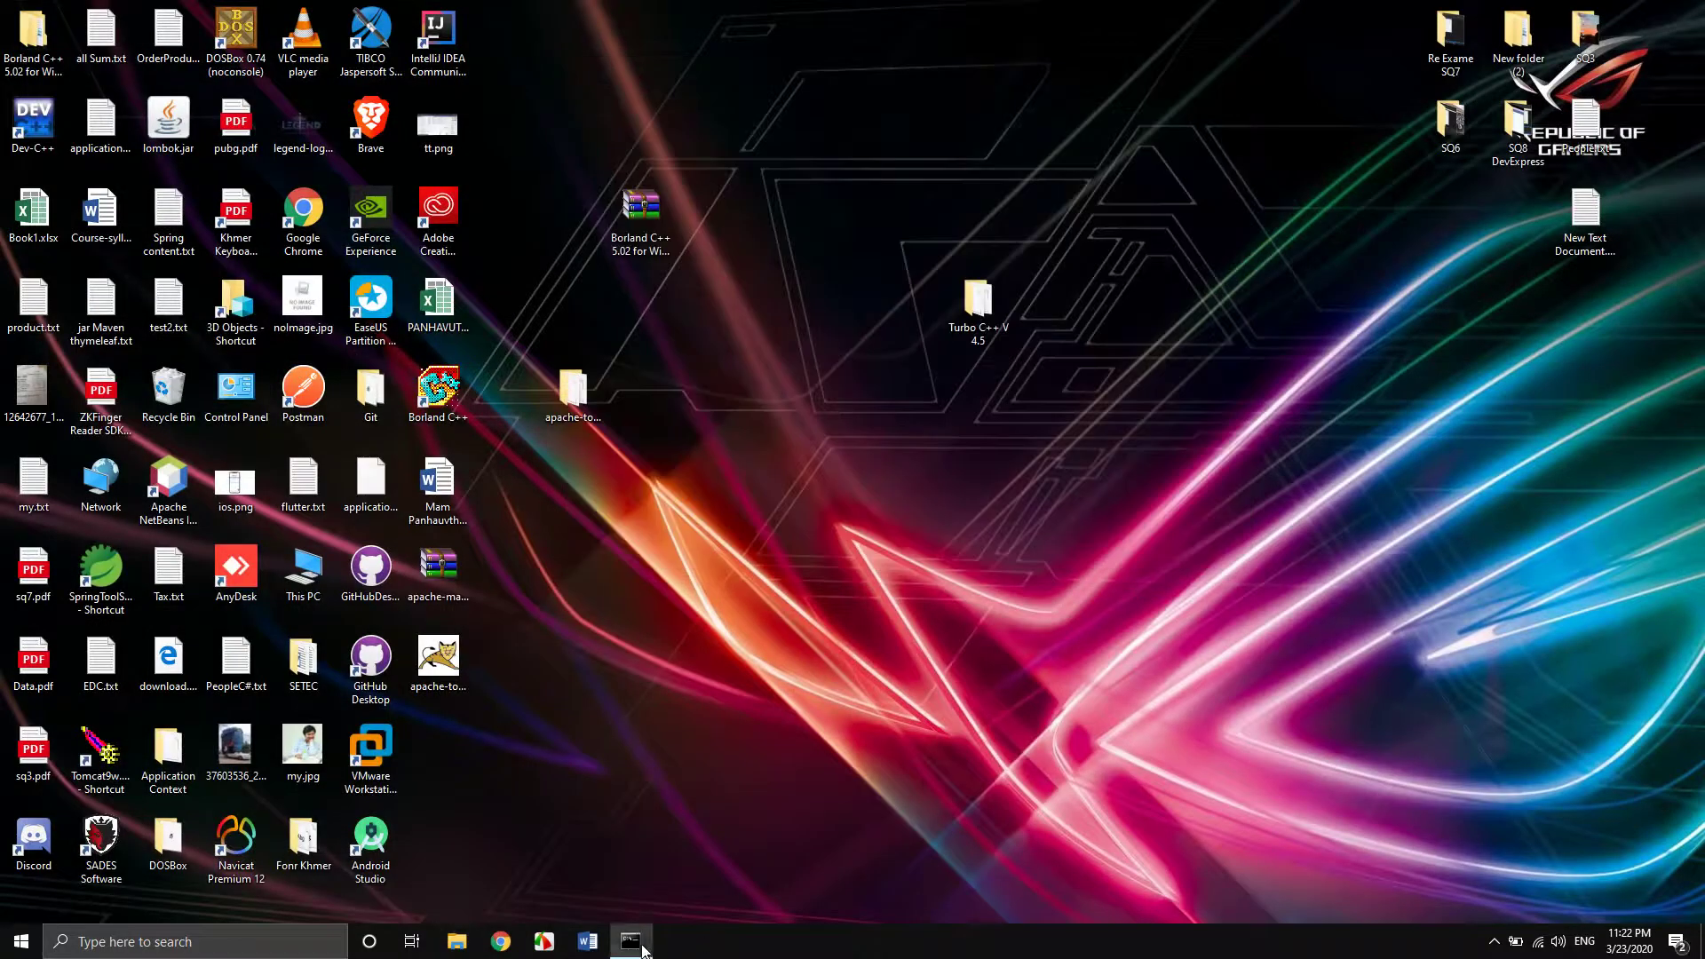
left_click(631, 941)
left_click(1642, 145)
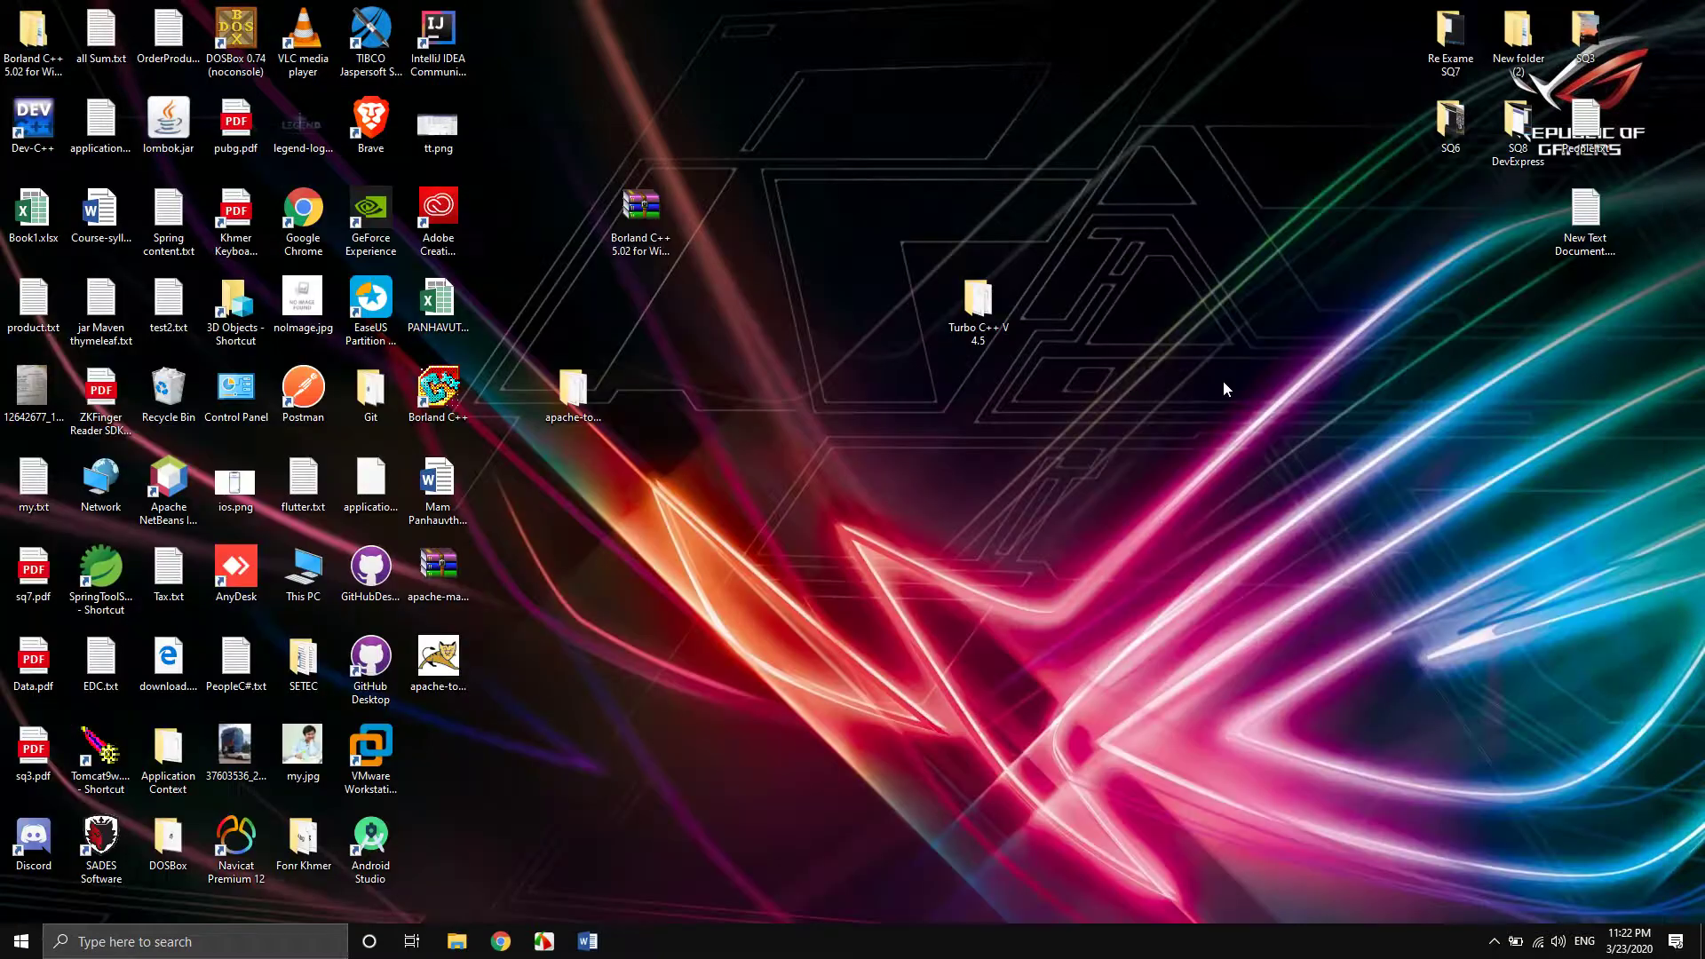
Open a new command prompt as administrator through a search for cmd and reposition its window on the desktop.
key("super")
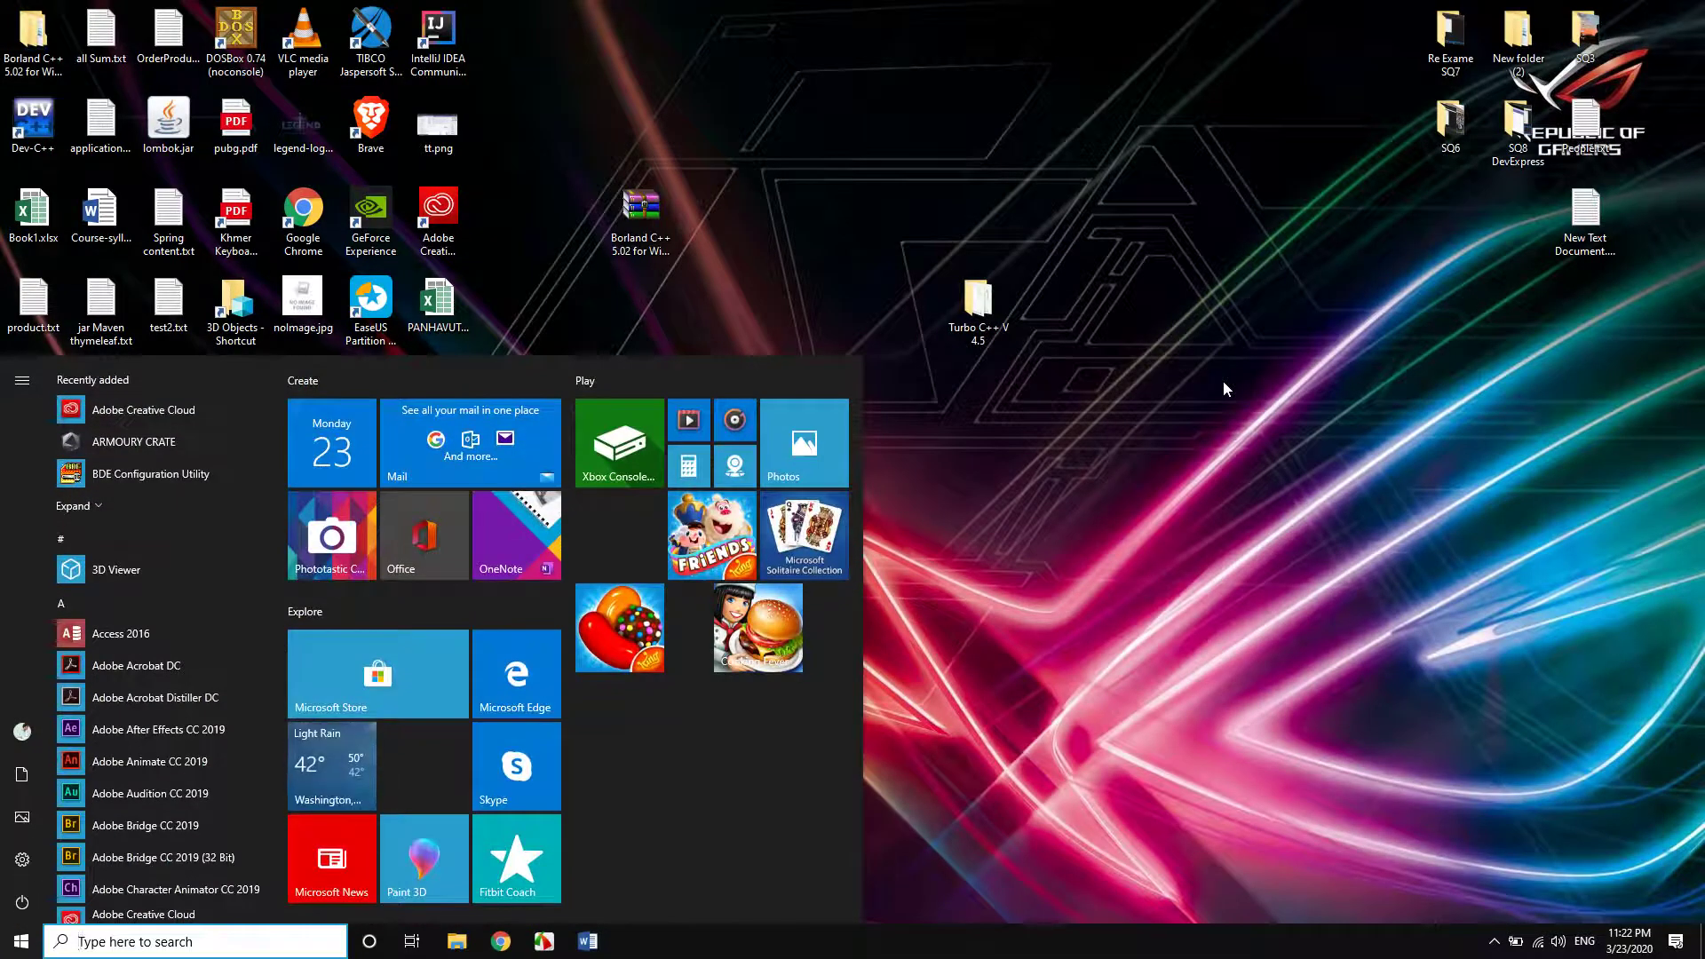
type("c")
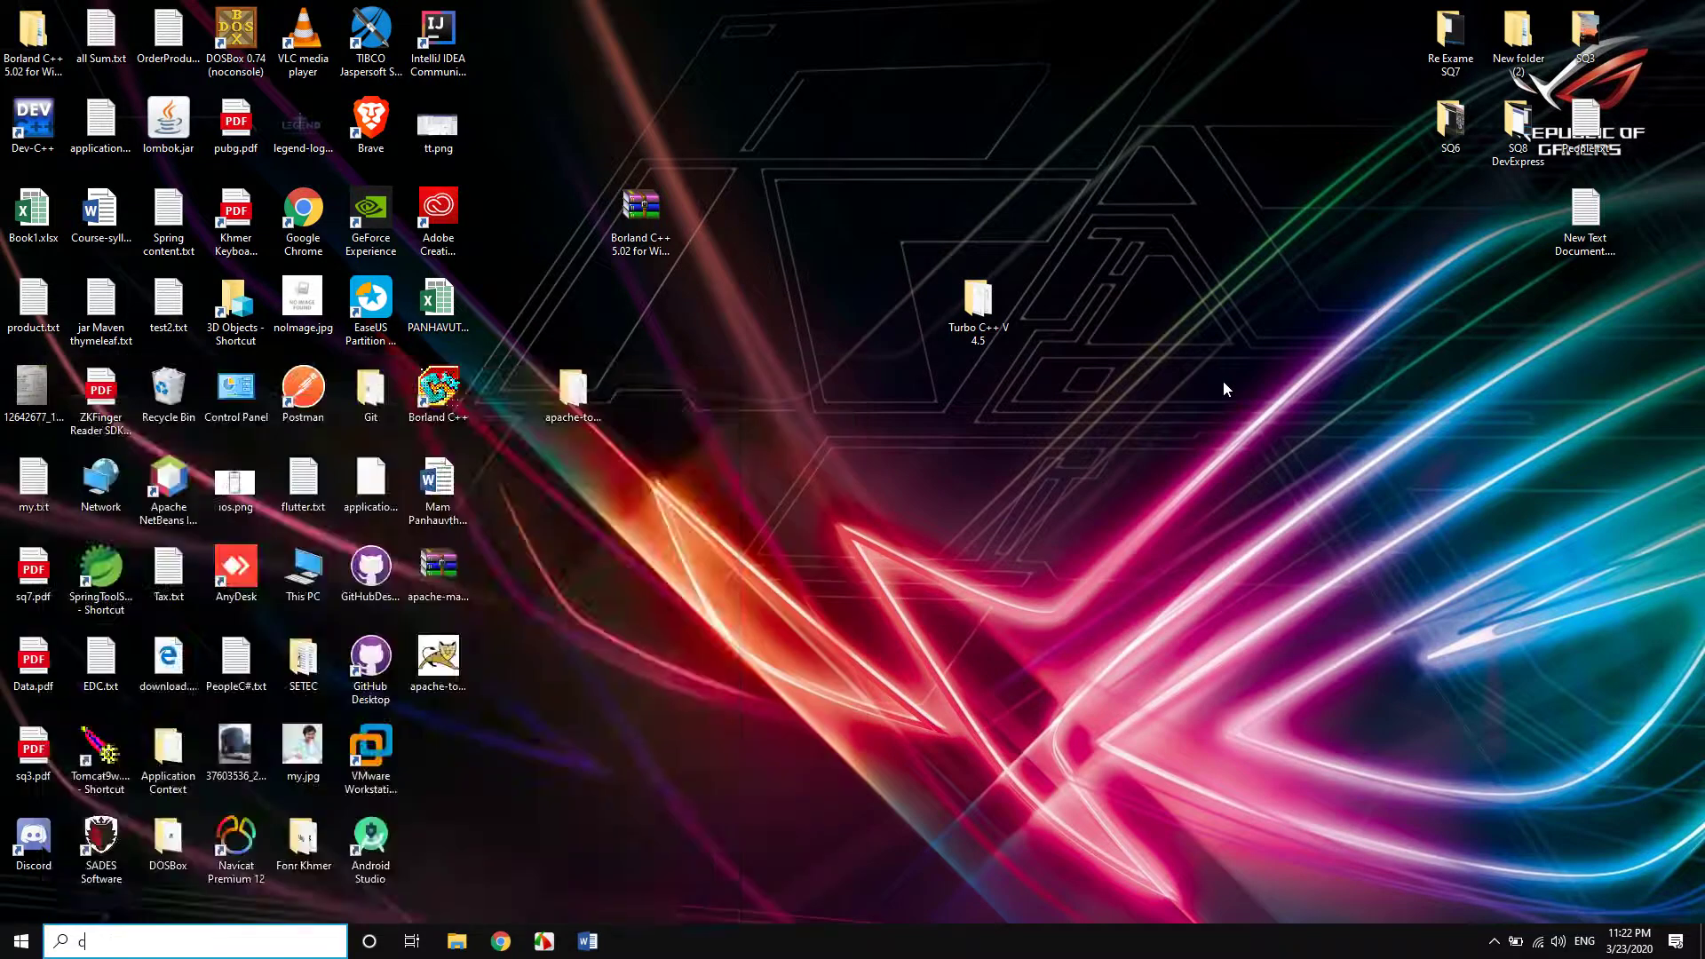
type("m")
key("BackSpace")
key("BackSpace")
type("cmd")
key("ctrl+shift+Return")
left_click_drag(955, 42, 1157, 144)
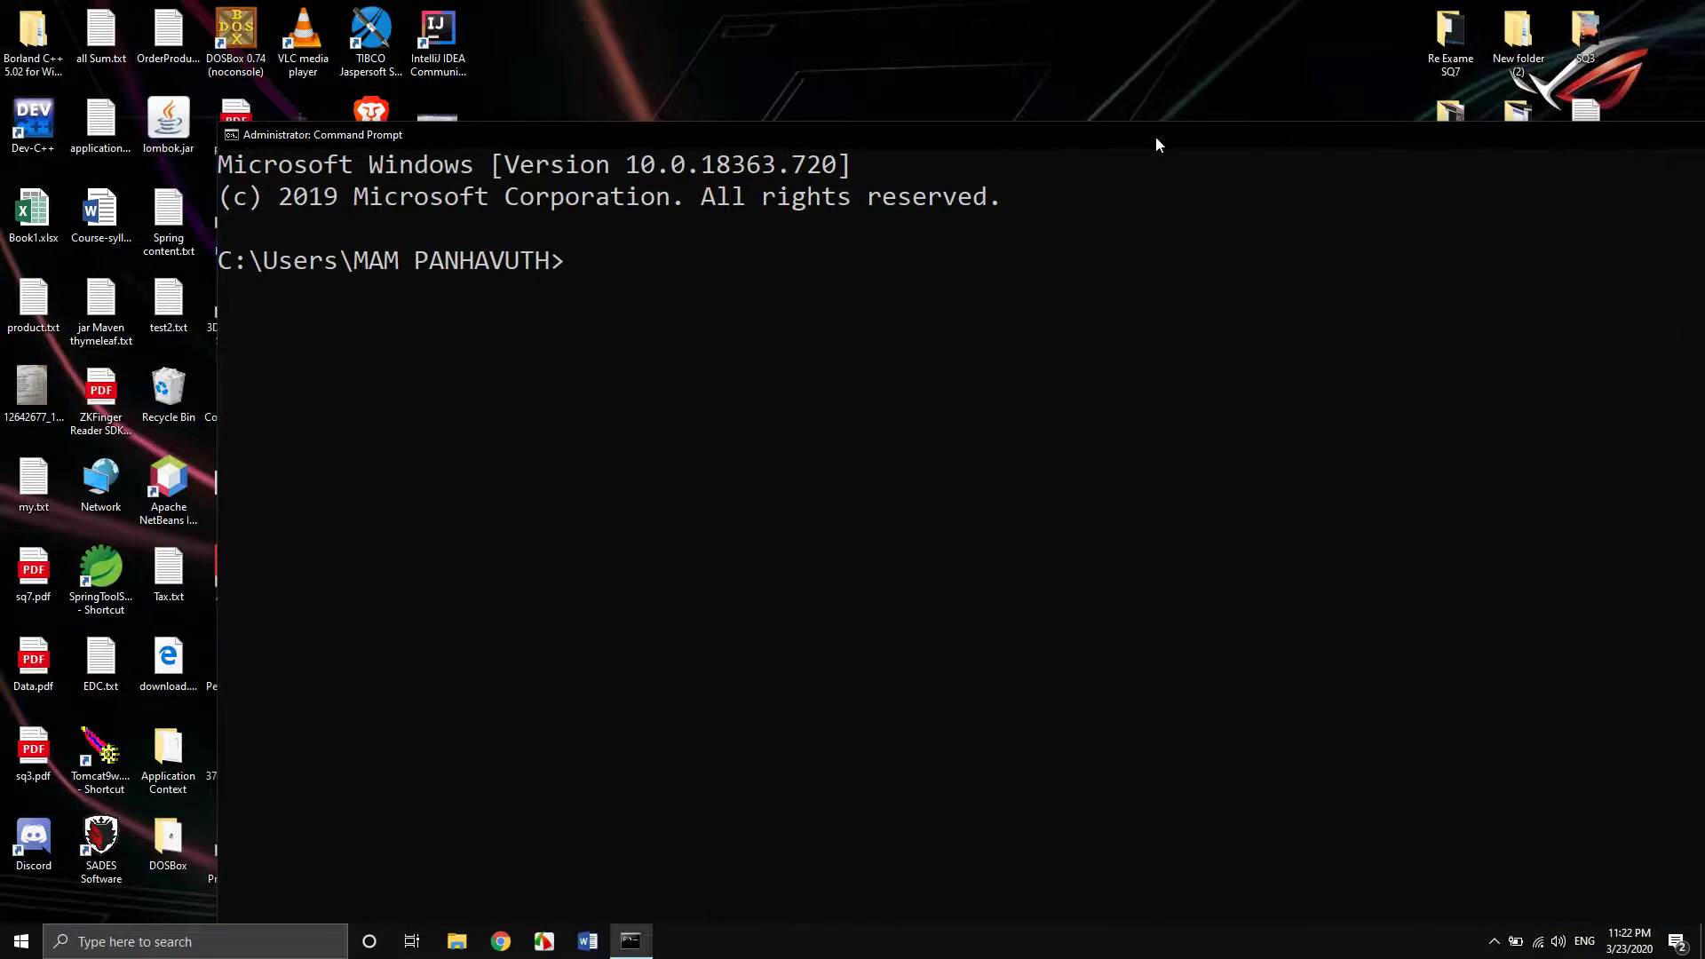
Check the installed Java version with java -version and close the command prompt.
type("java -version")
key("Return")
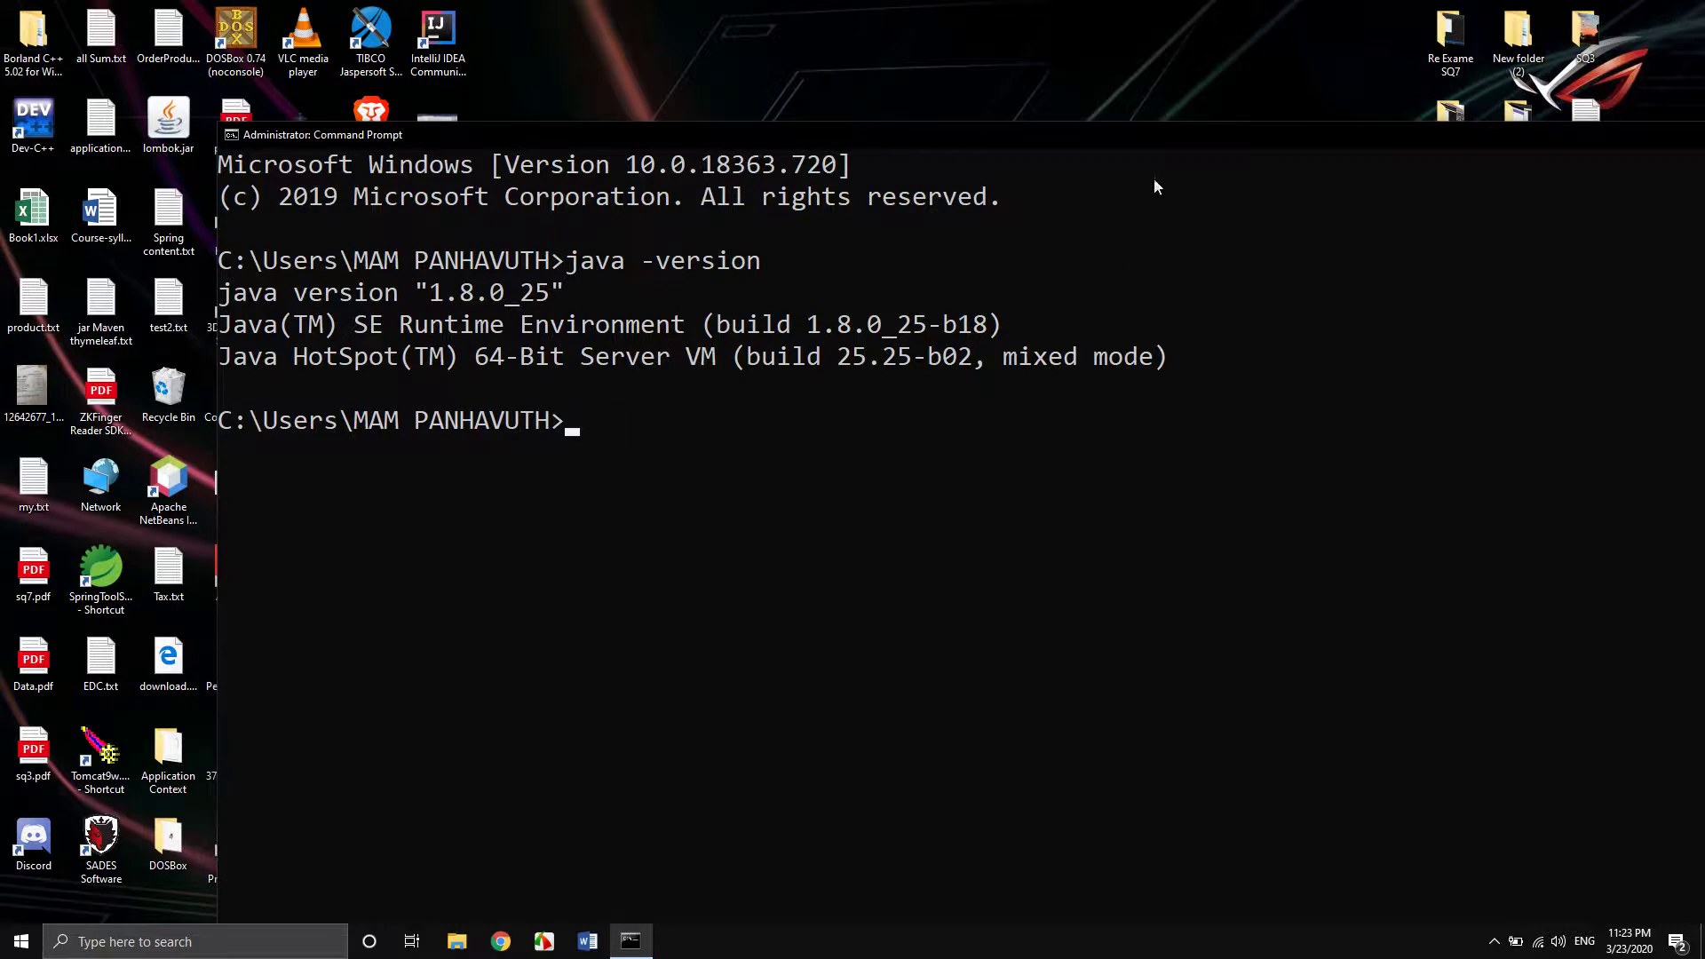
left_click_drag(1169, 142, 701, 152)
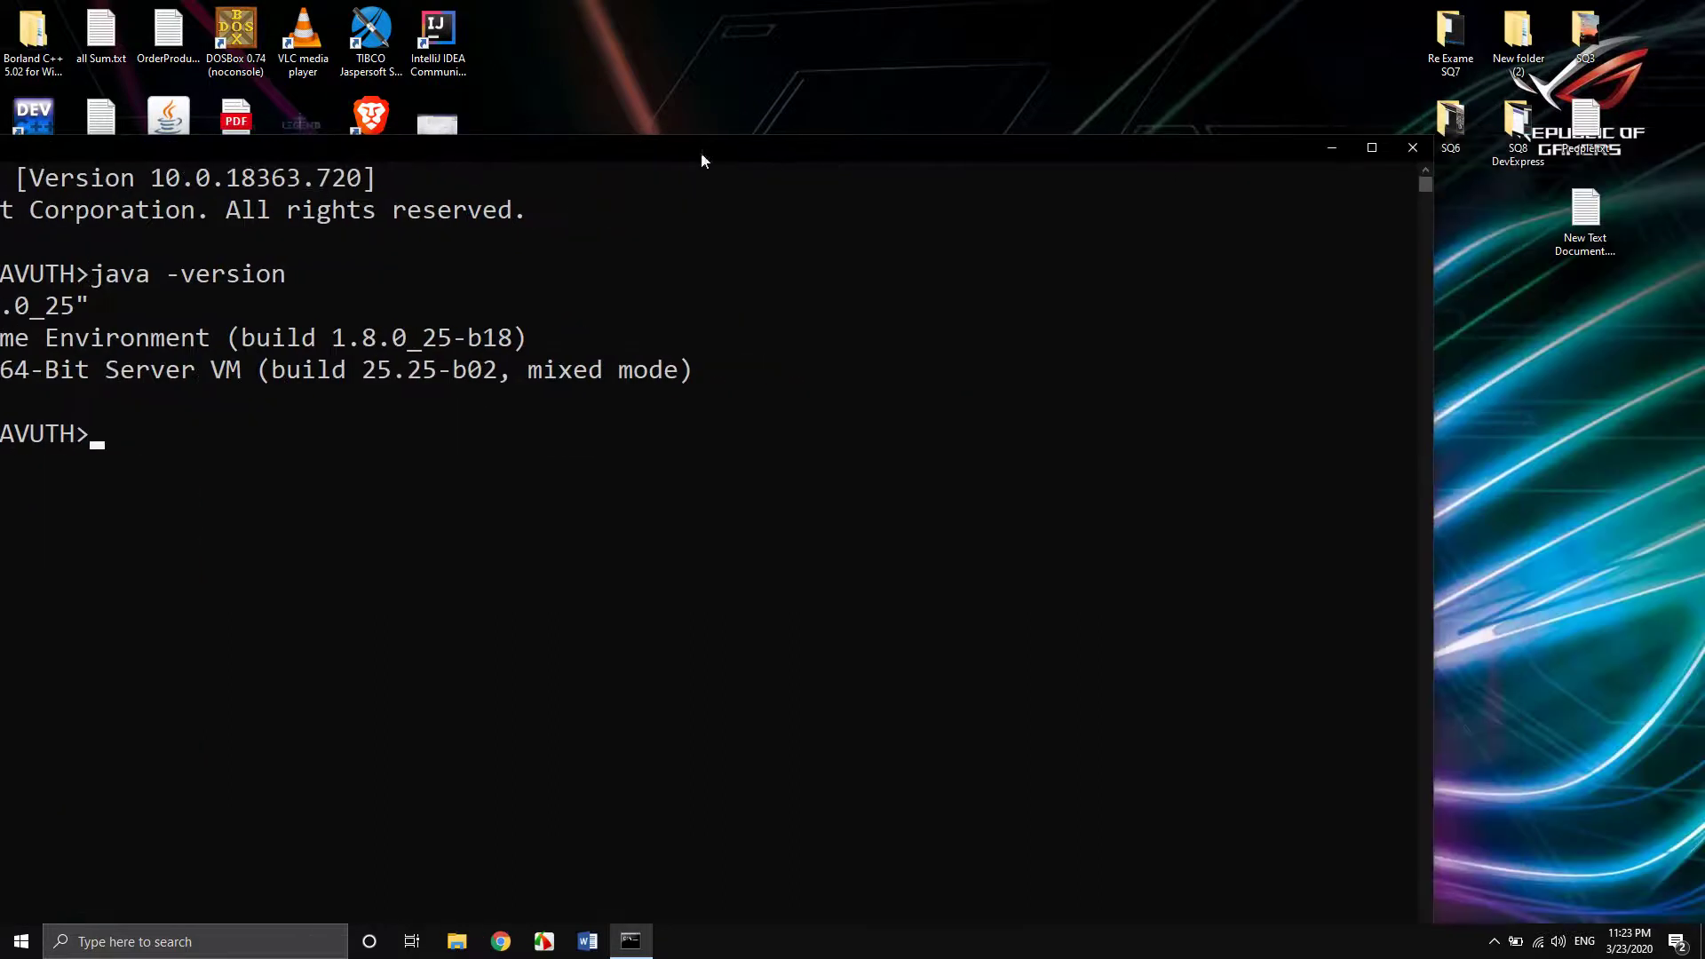
left_click(1416, 145)
Open a maximized File Explorer window at the folder C:\Program Files\Java\jdk1.8.0_25\bin.
key("super+e")
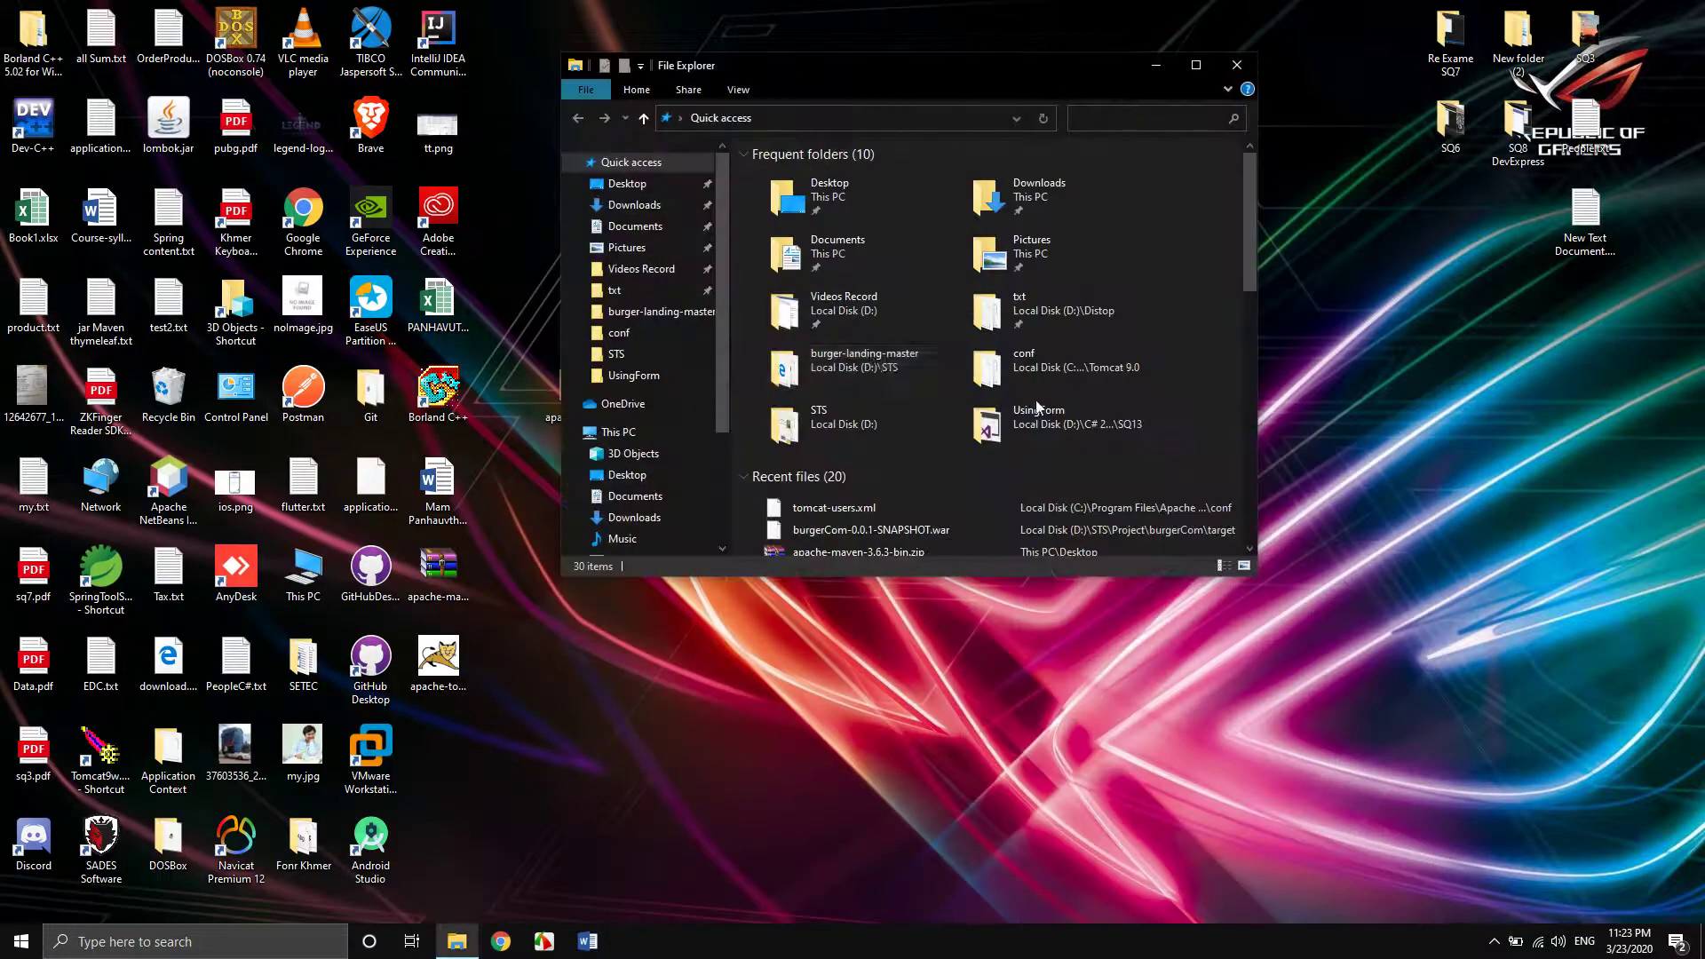
left_click(1198, 71)
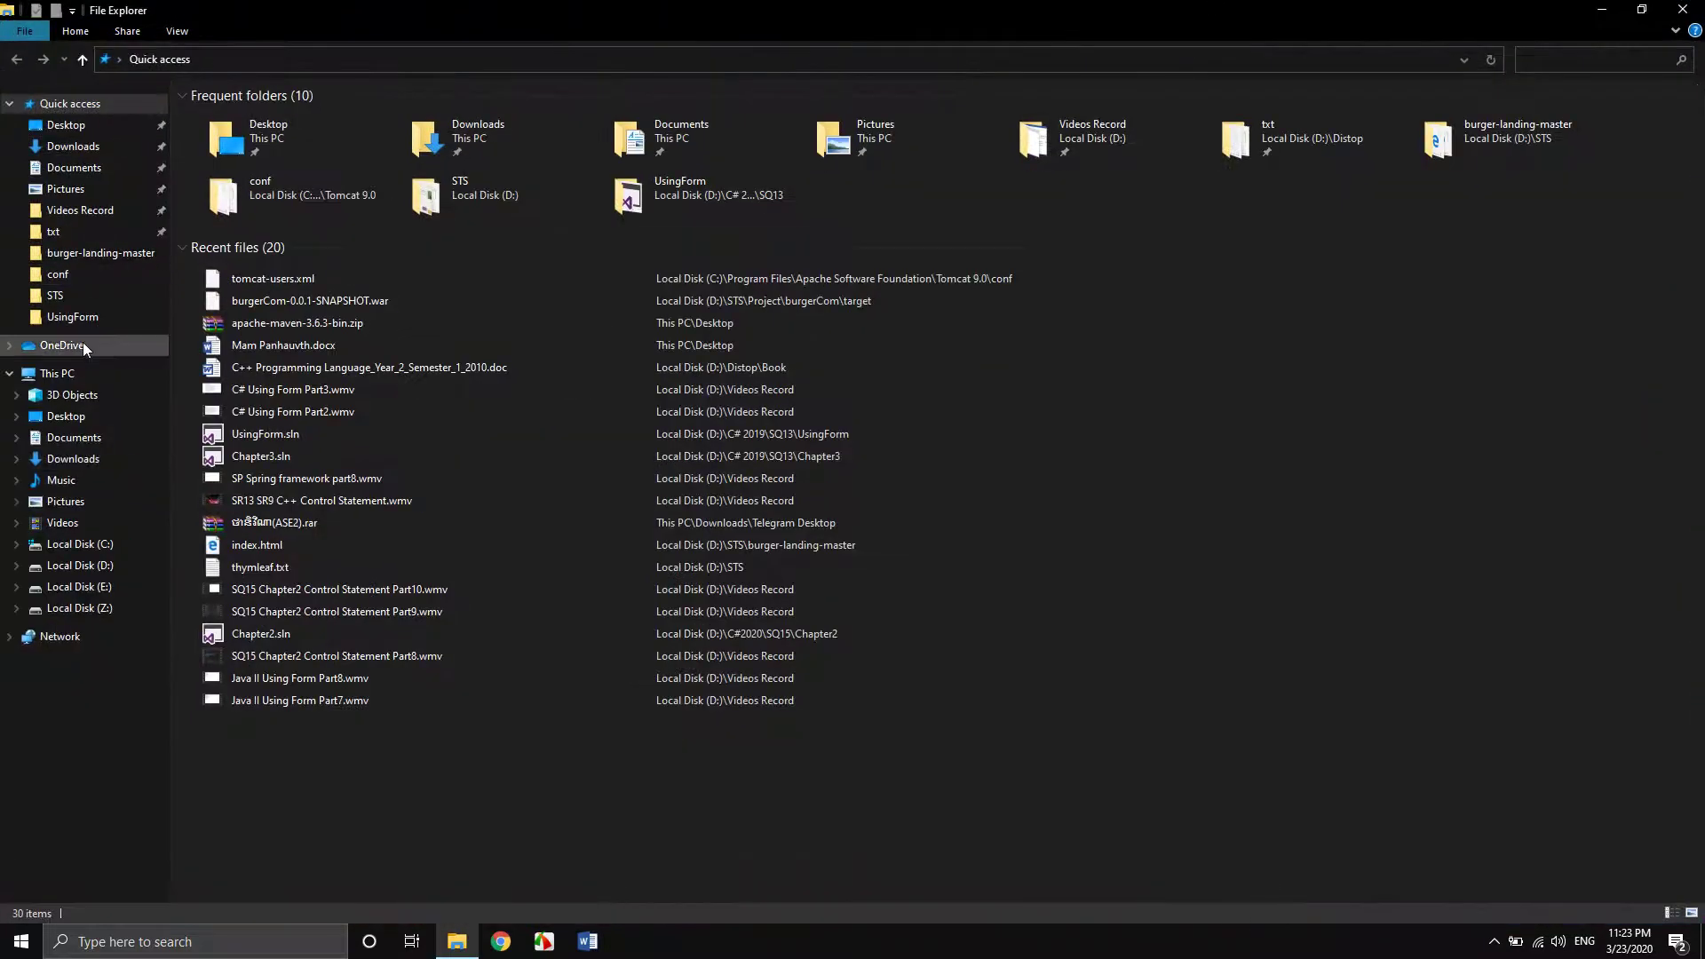
left_click(111, 546)
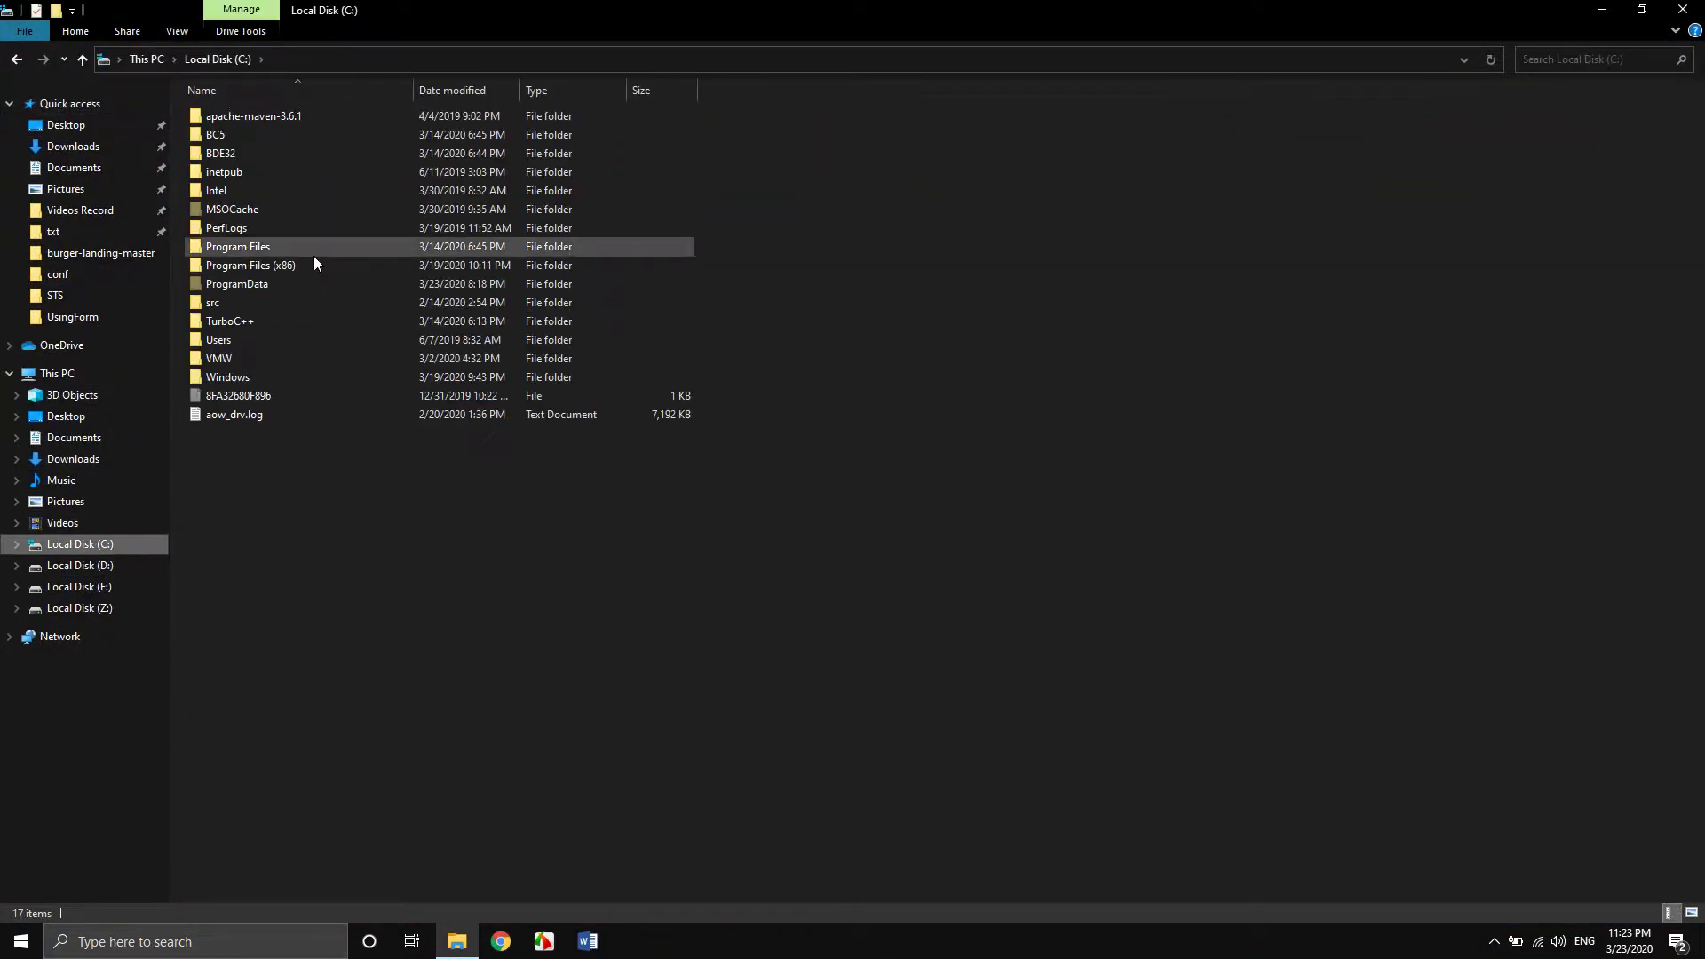
double_click(295, 245)
left_click(259, 194)
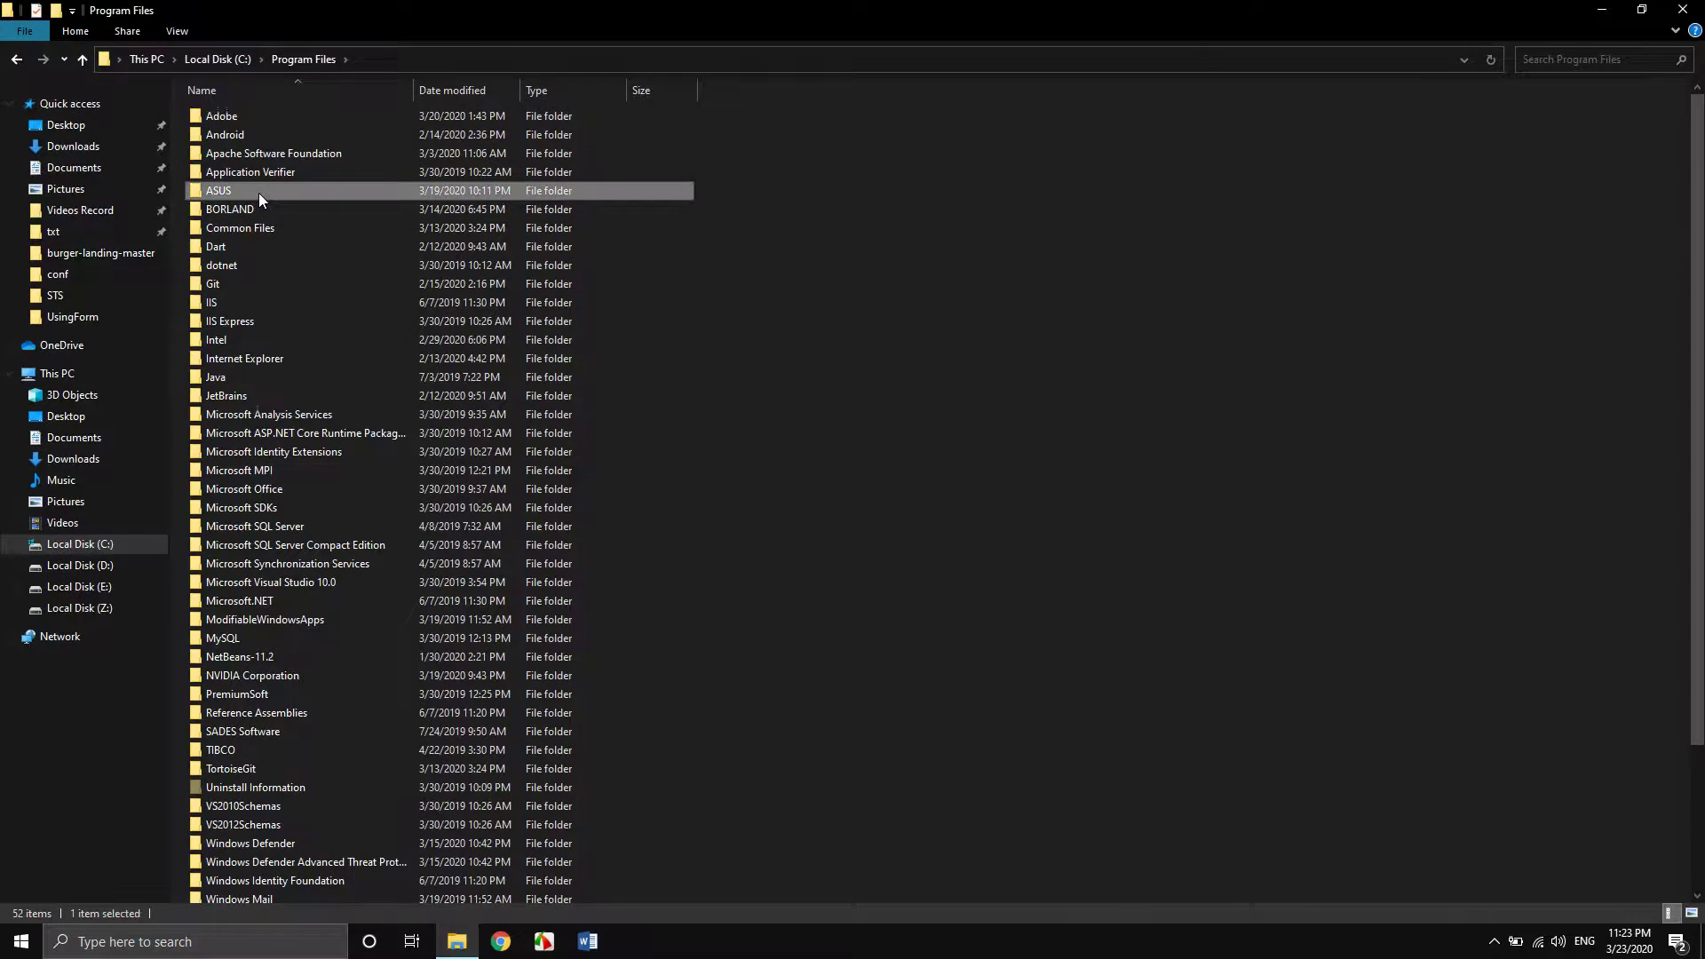
key("j")
key("Return")
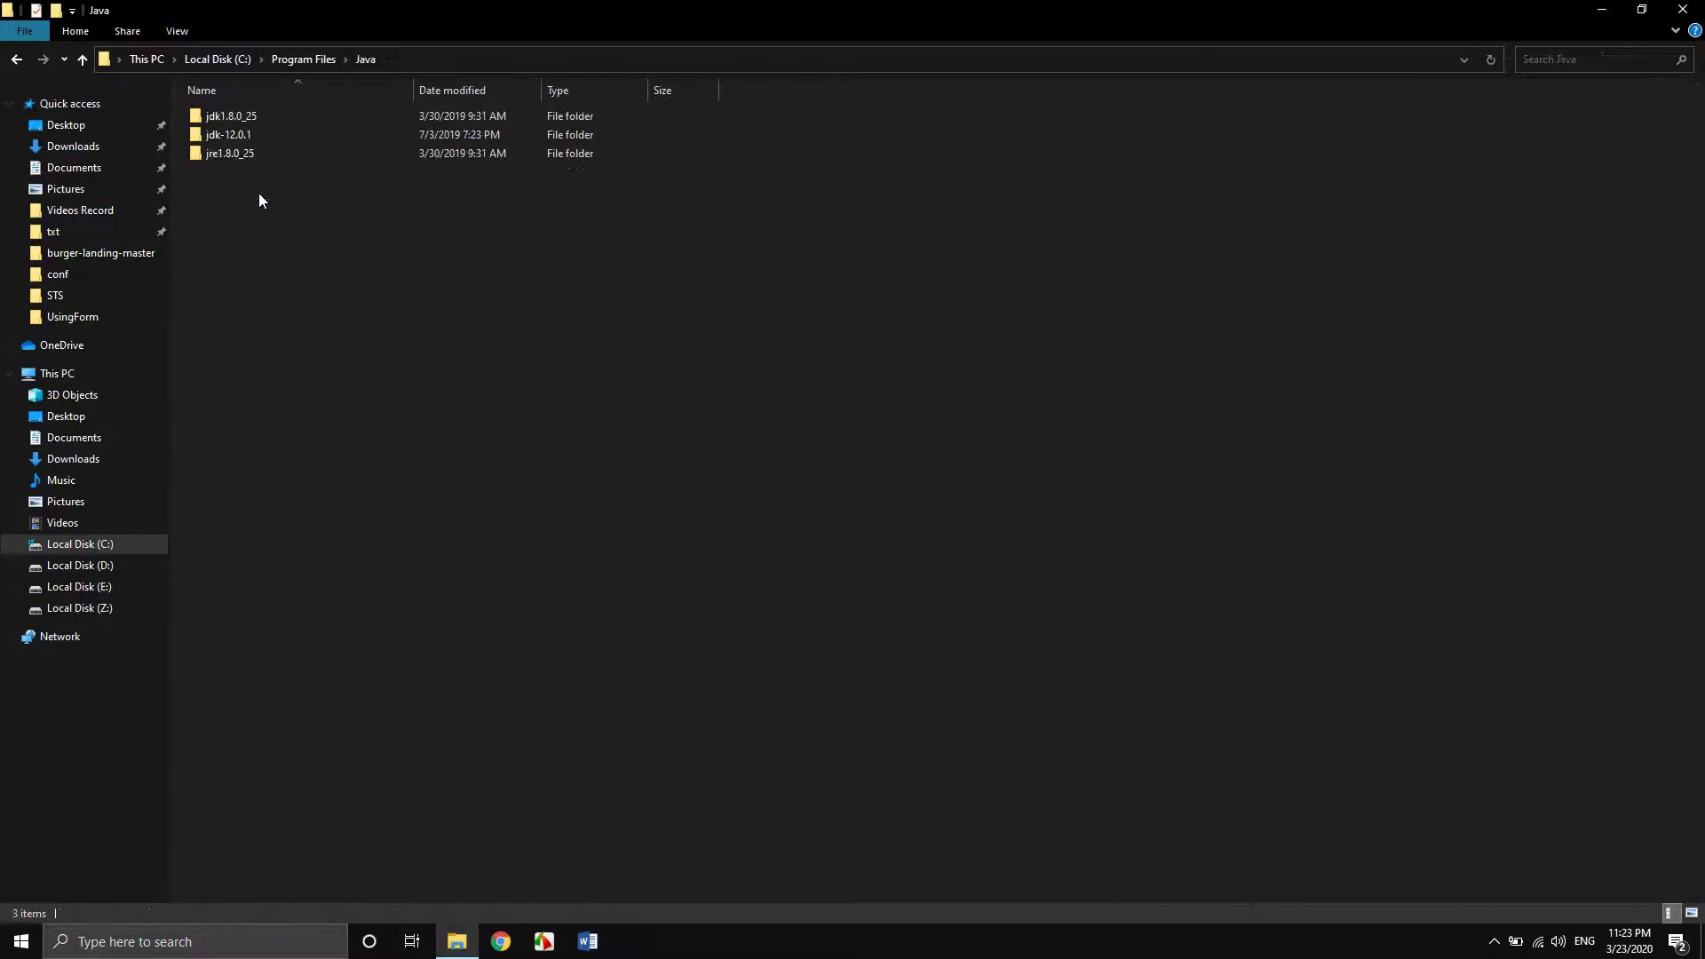
double_click(261, 120)
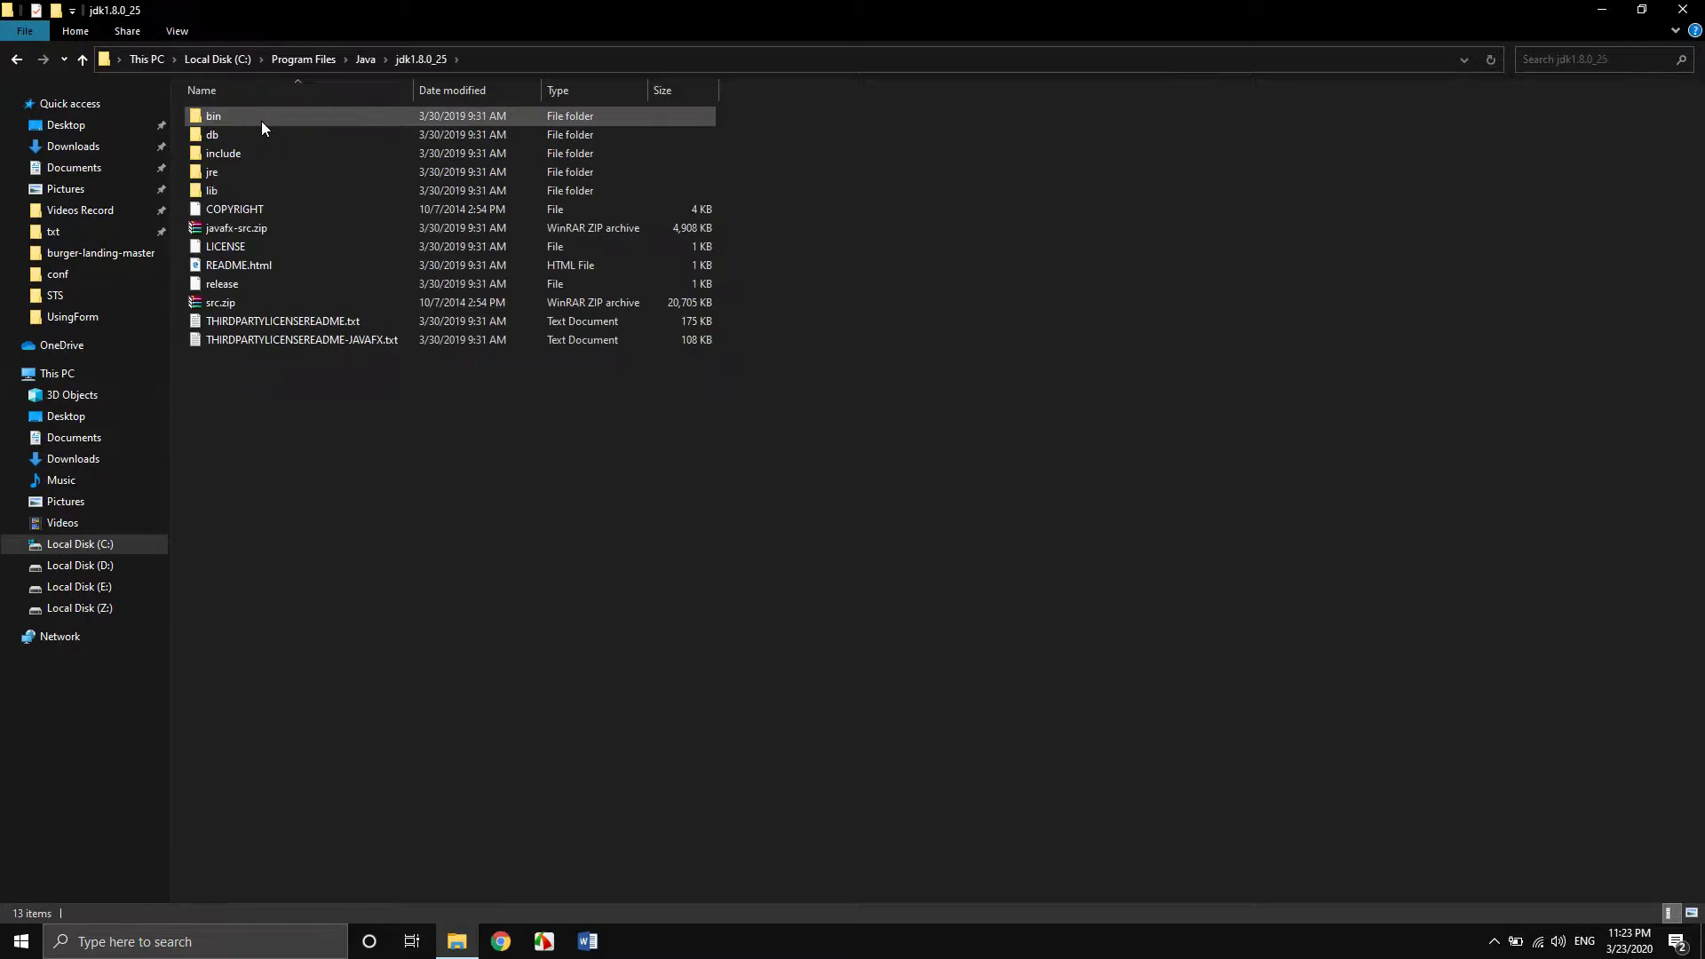
double_click(261, 121)
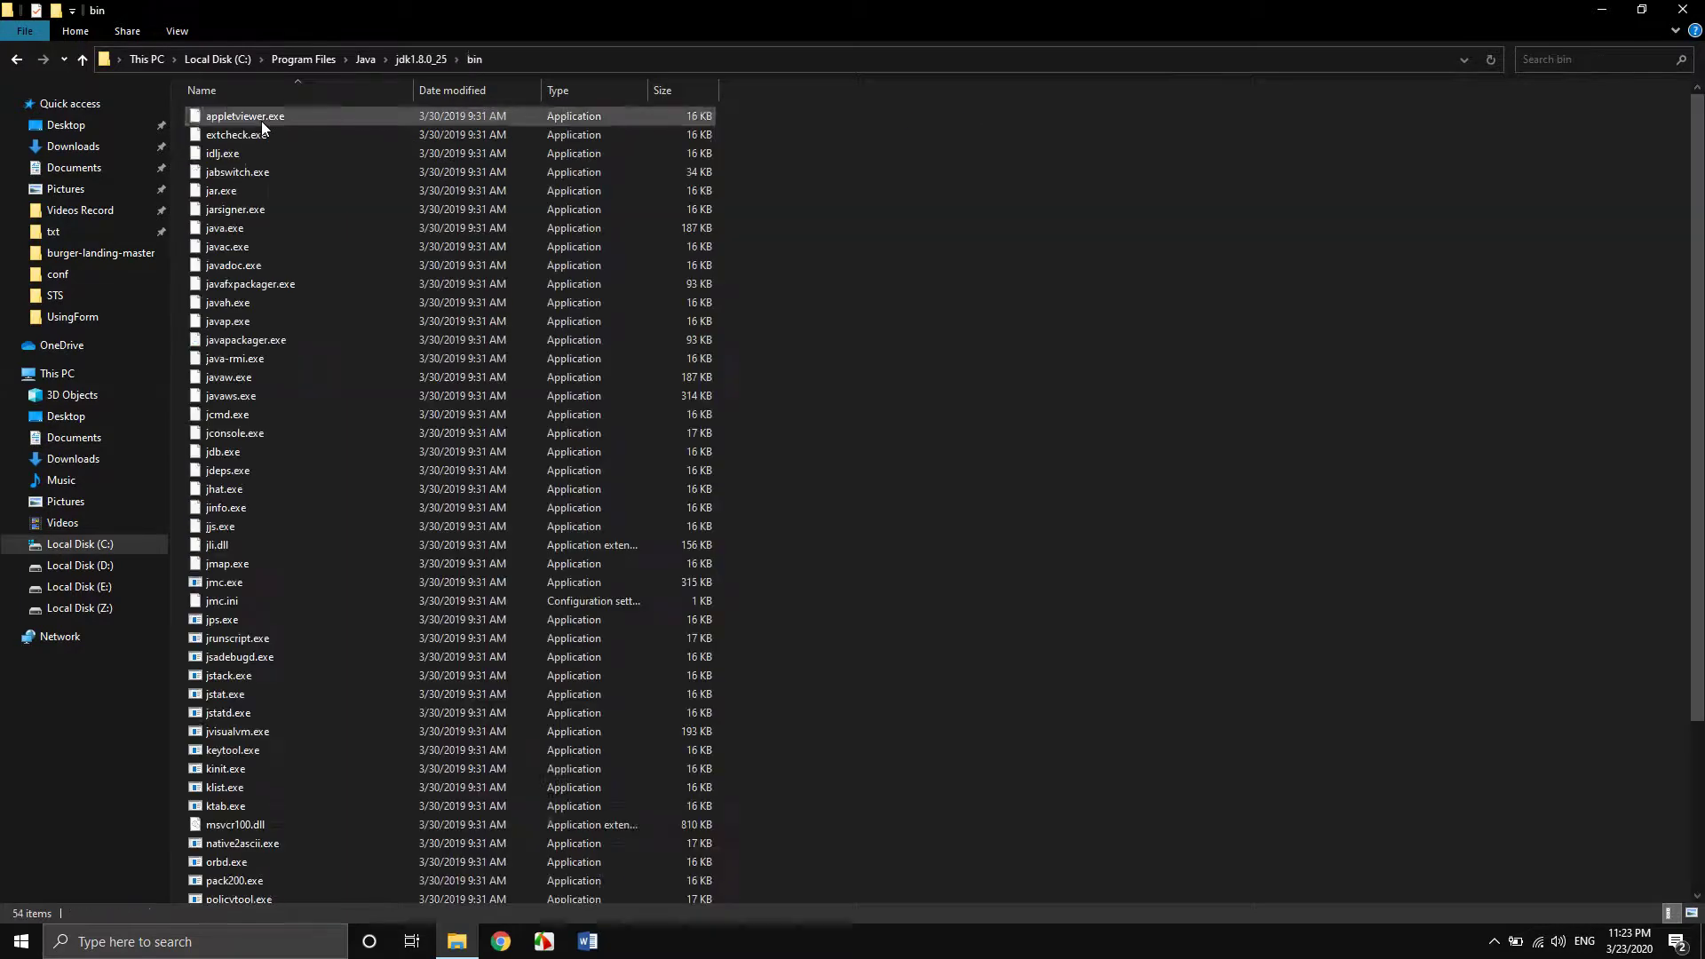
Copy the full path of the JDK bin folder and close File Explorer.
left_click(546, 58)
key("ctrl+c")
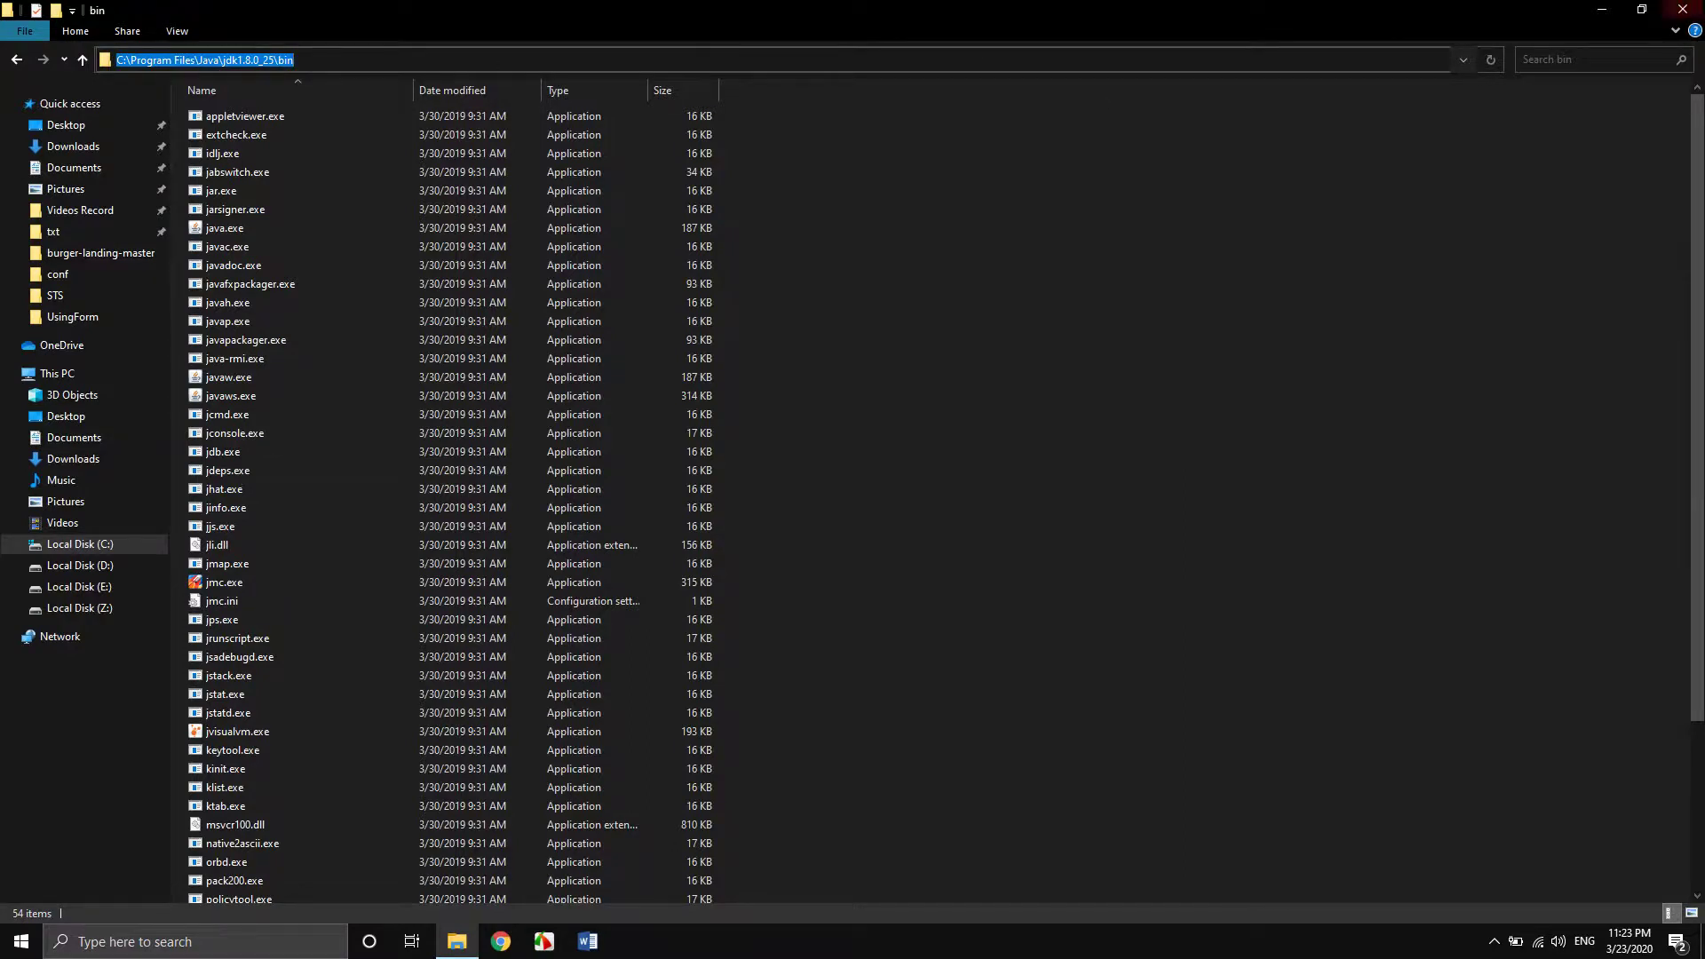
left_click(1686, 9)
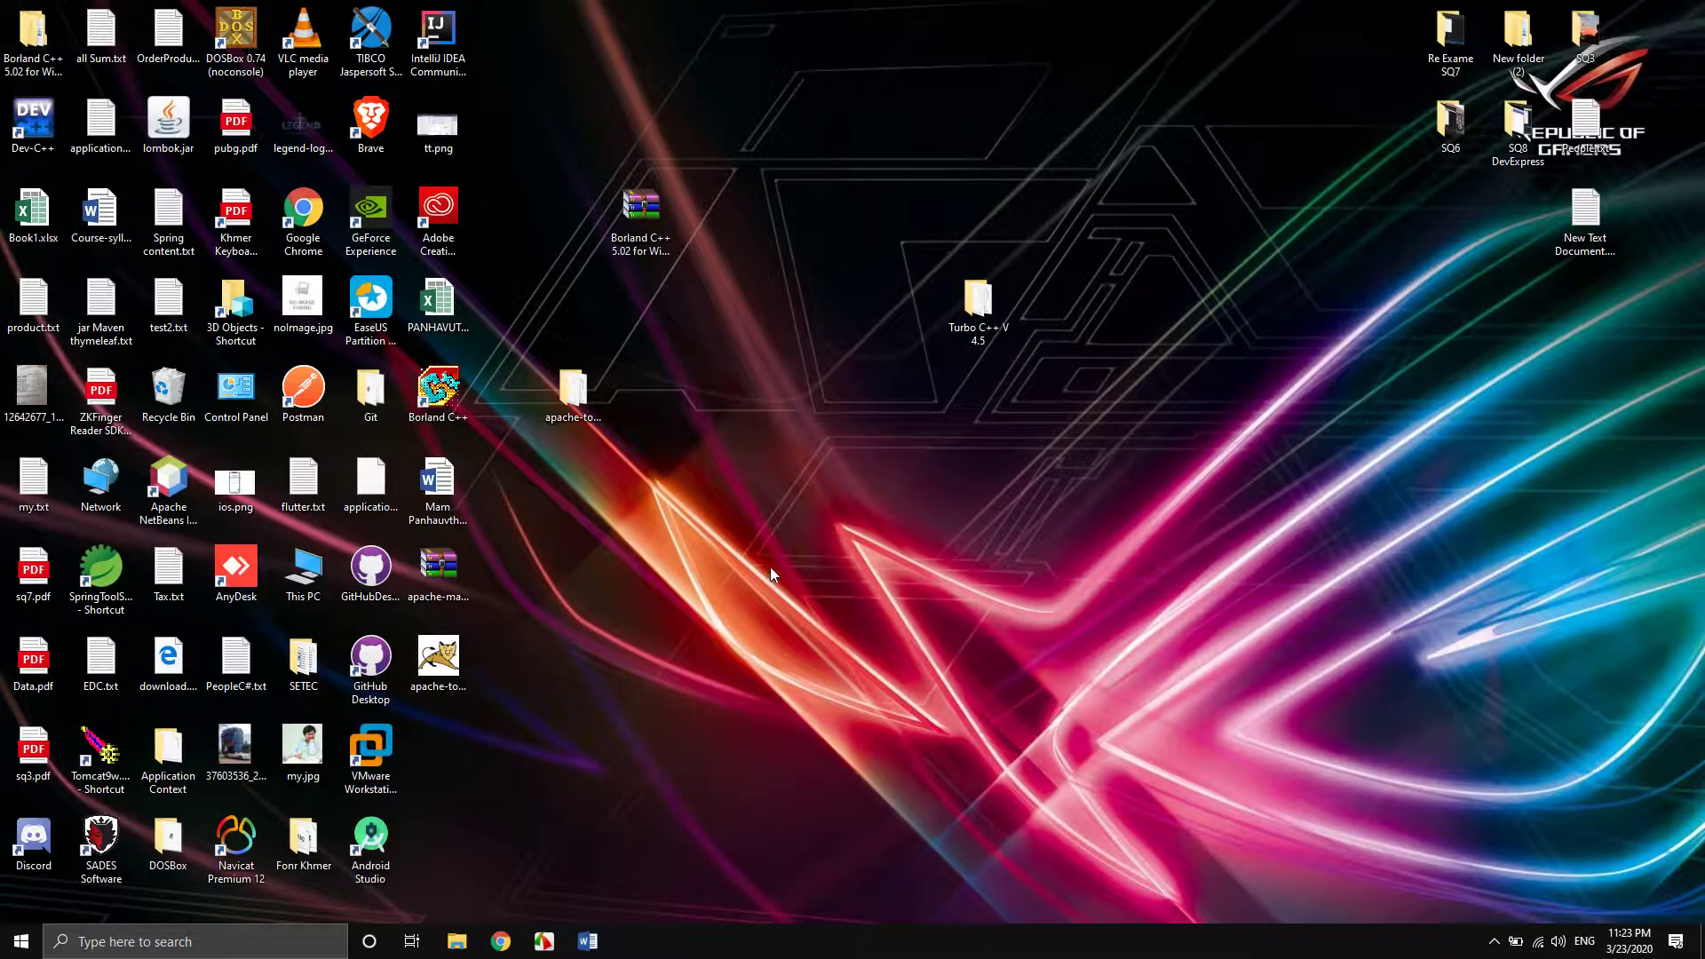
Open the Environment Variables dialog from This PC's advanced system settings.
right_click(315, 563)
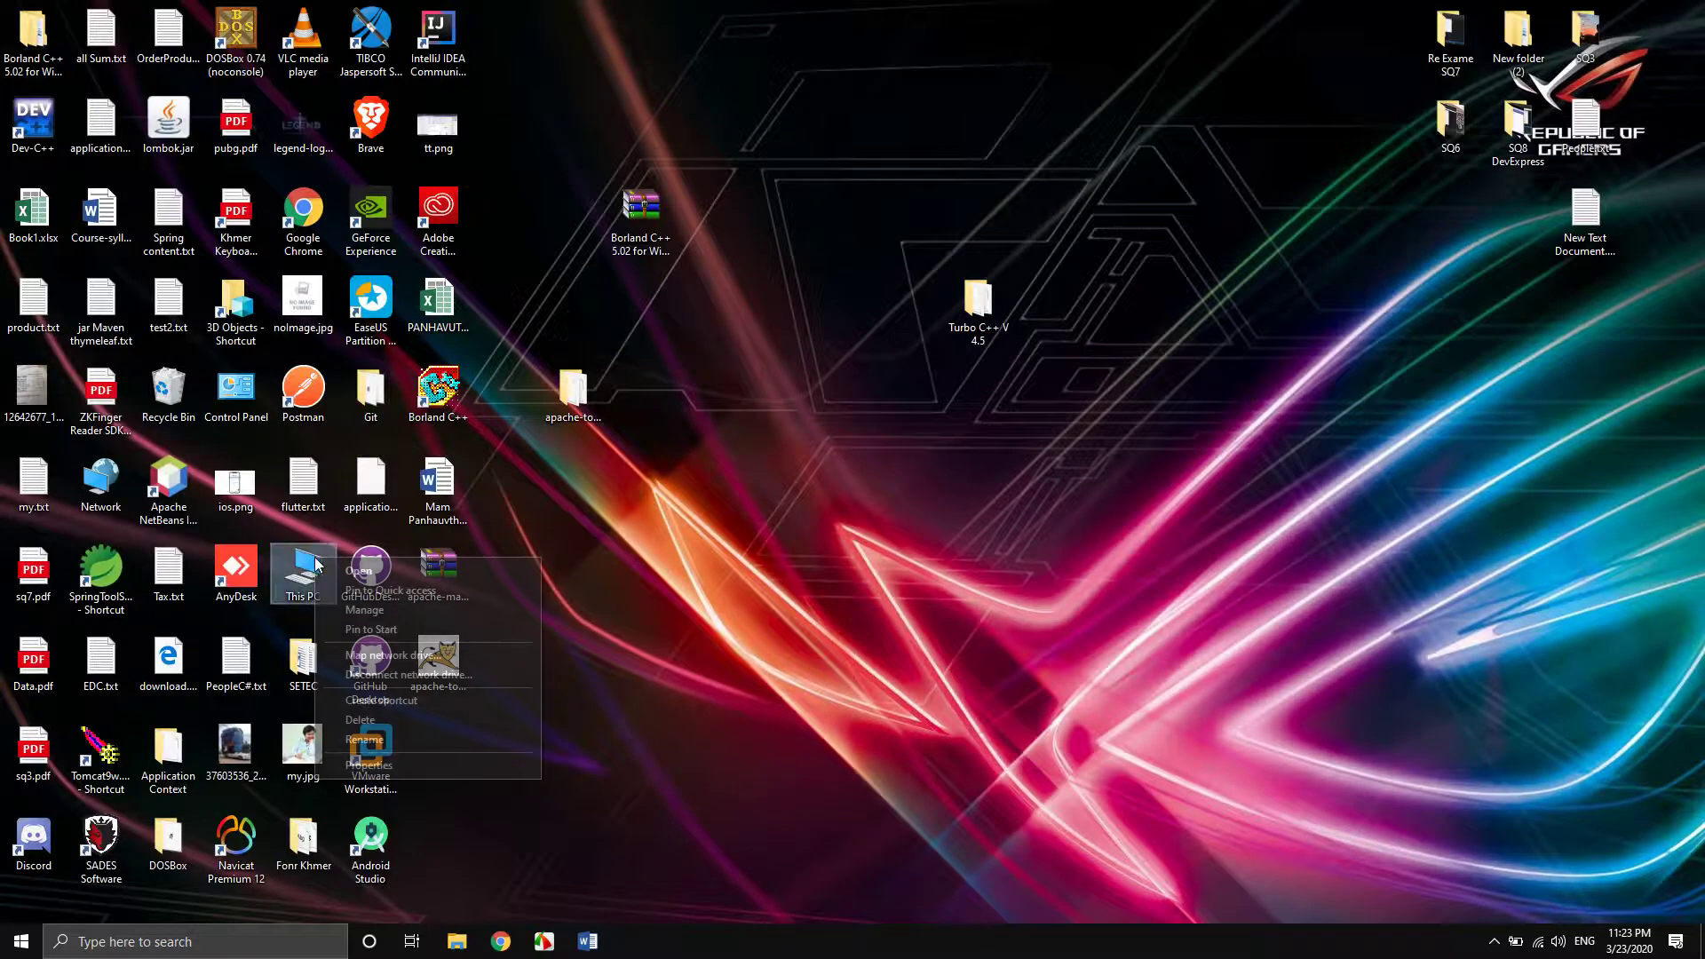
left_click(413, 771)
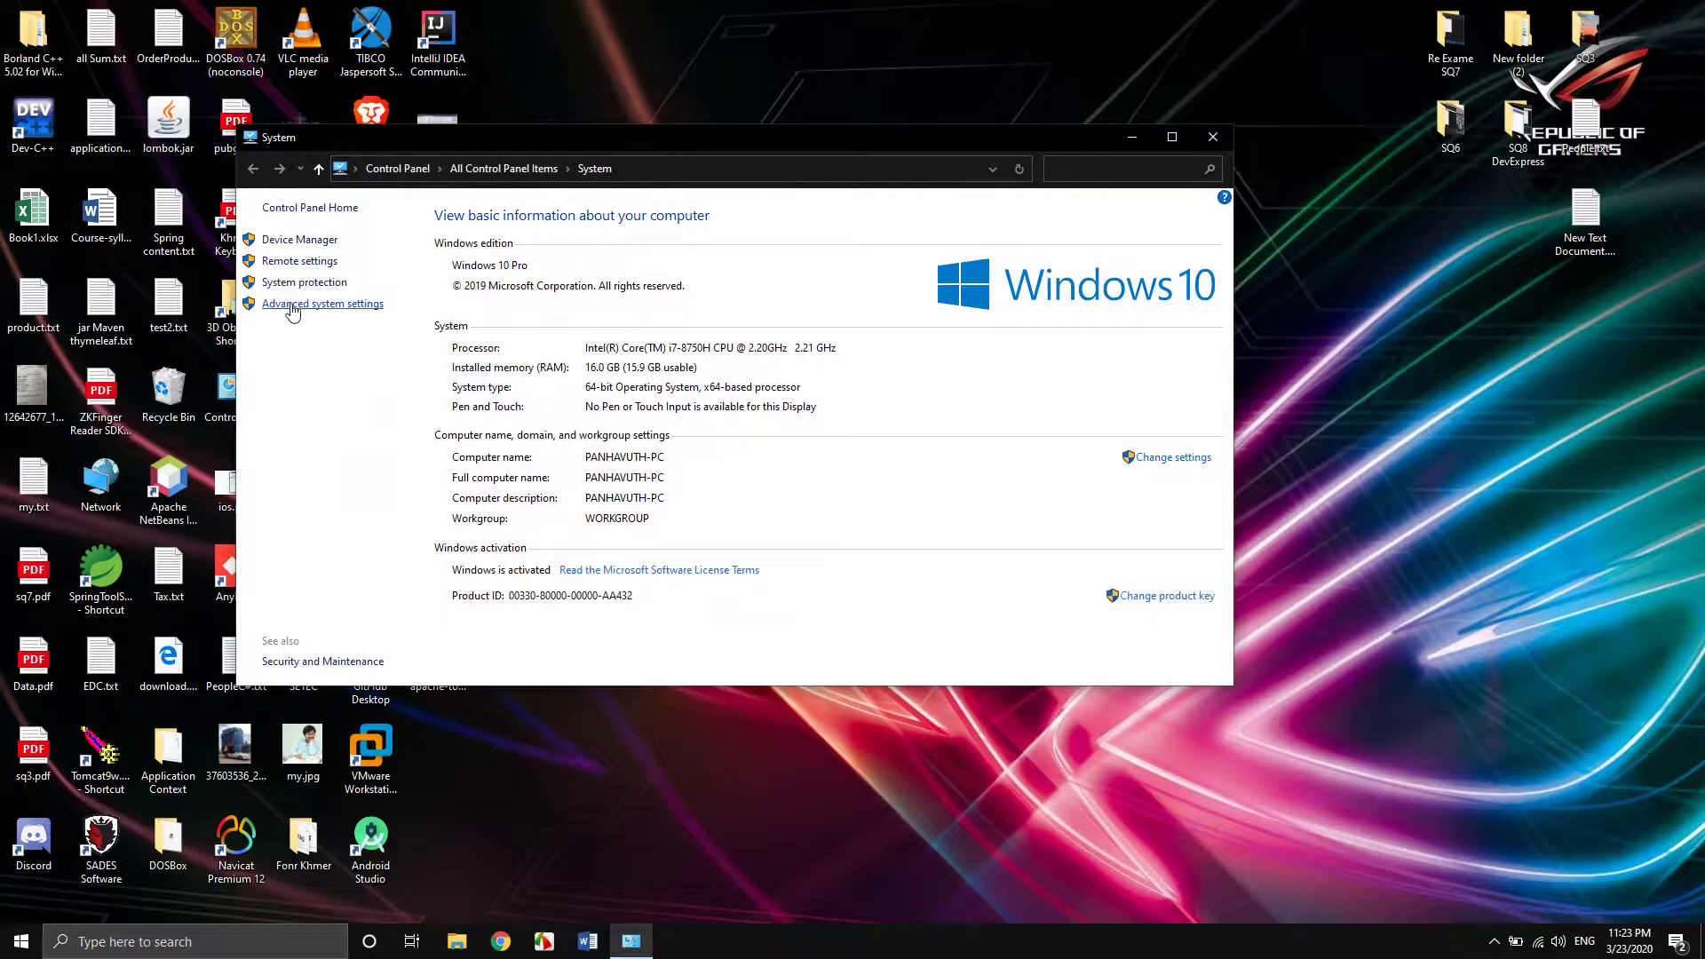
left_click(289, 305)
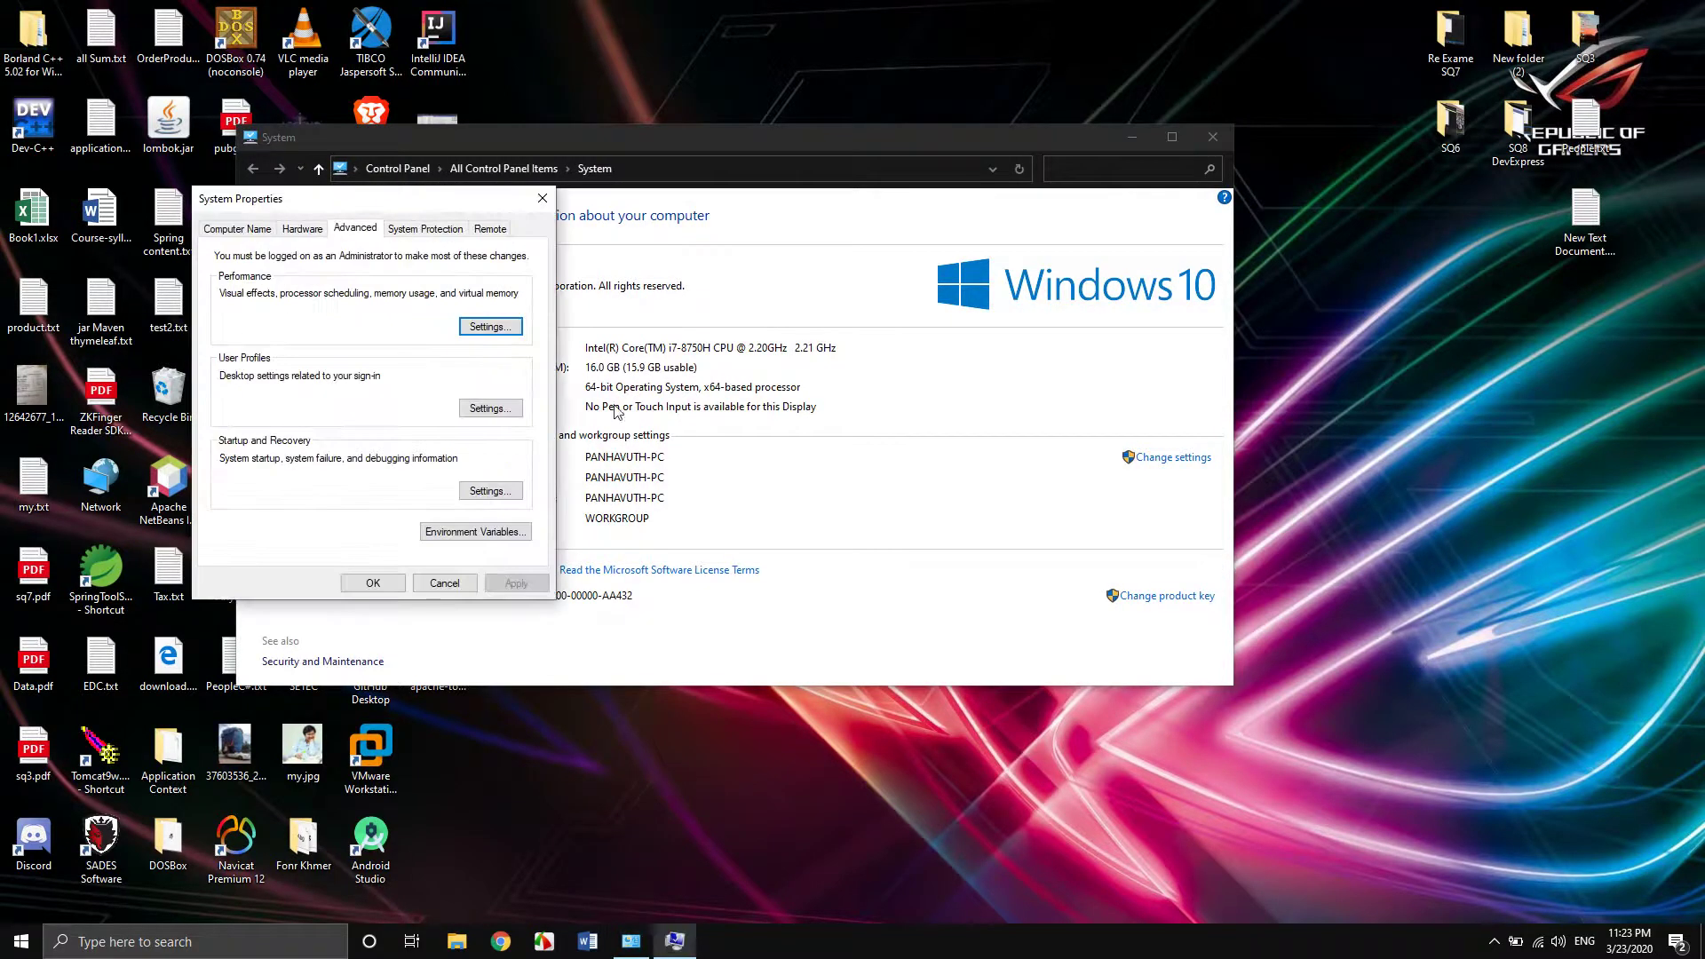
left_click(459, 537)
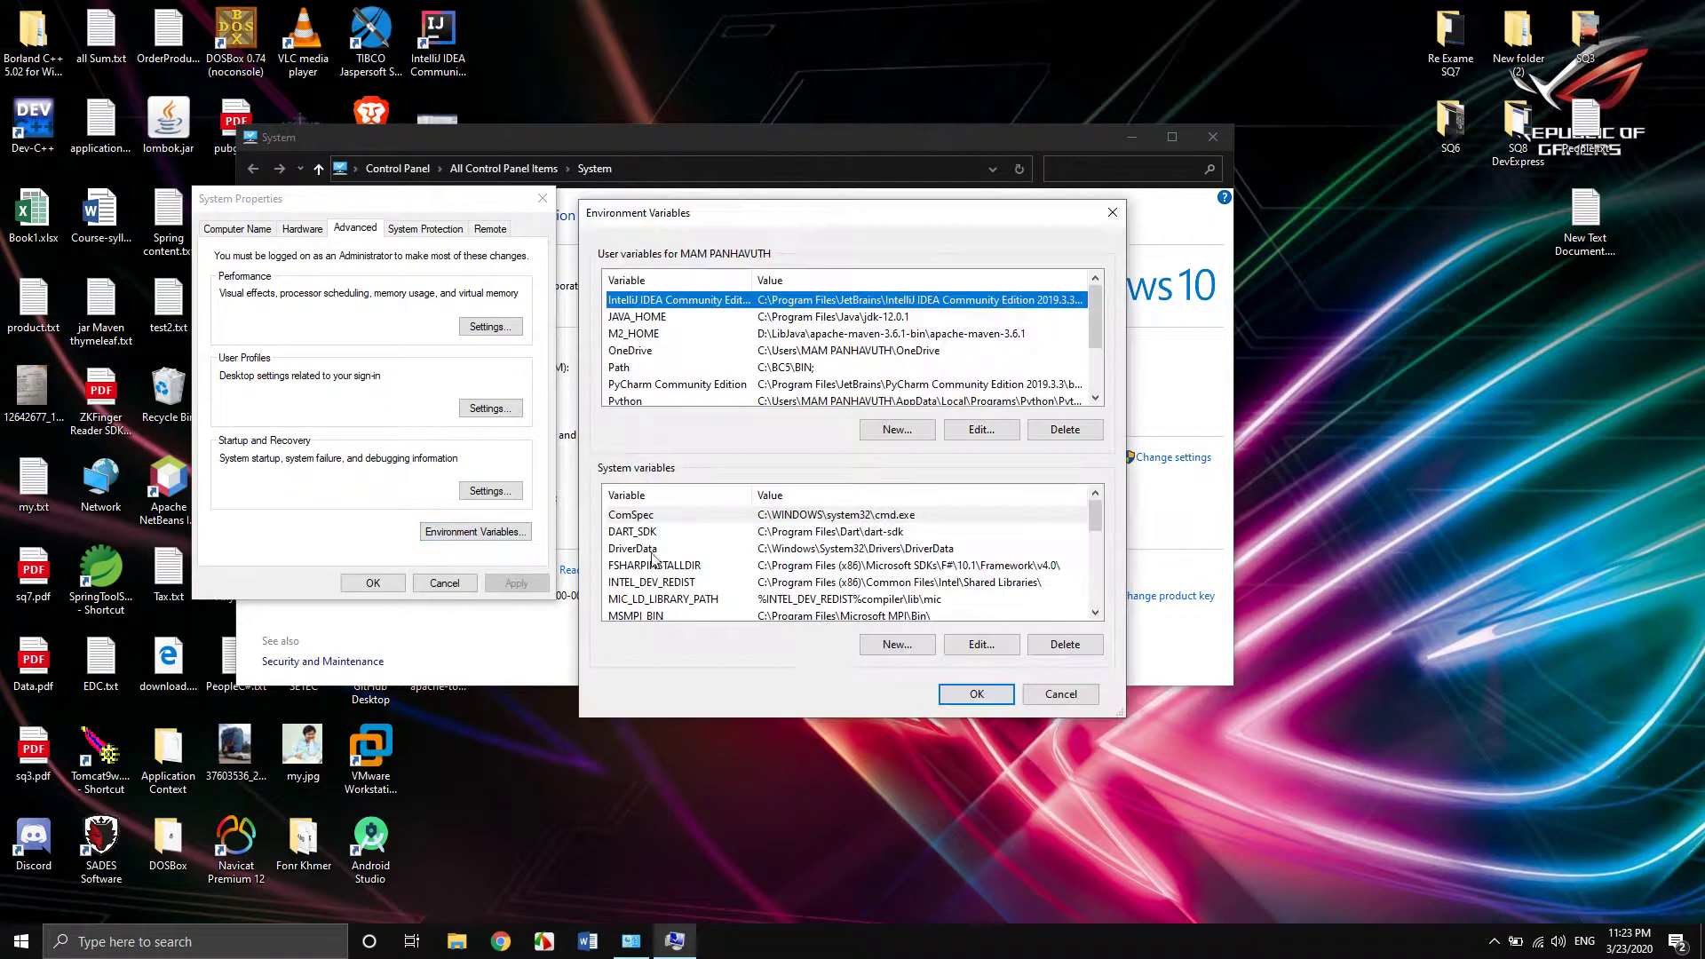
Try adding C:\Program Files\Java\jdk1.8.0_25\bin as a new entry in the system Path variable.
scroll(653, 558, "down", 2)
left_click(625, 569)
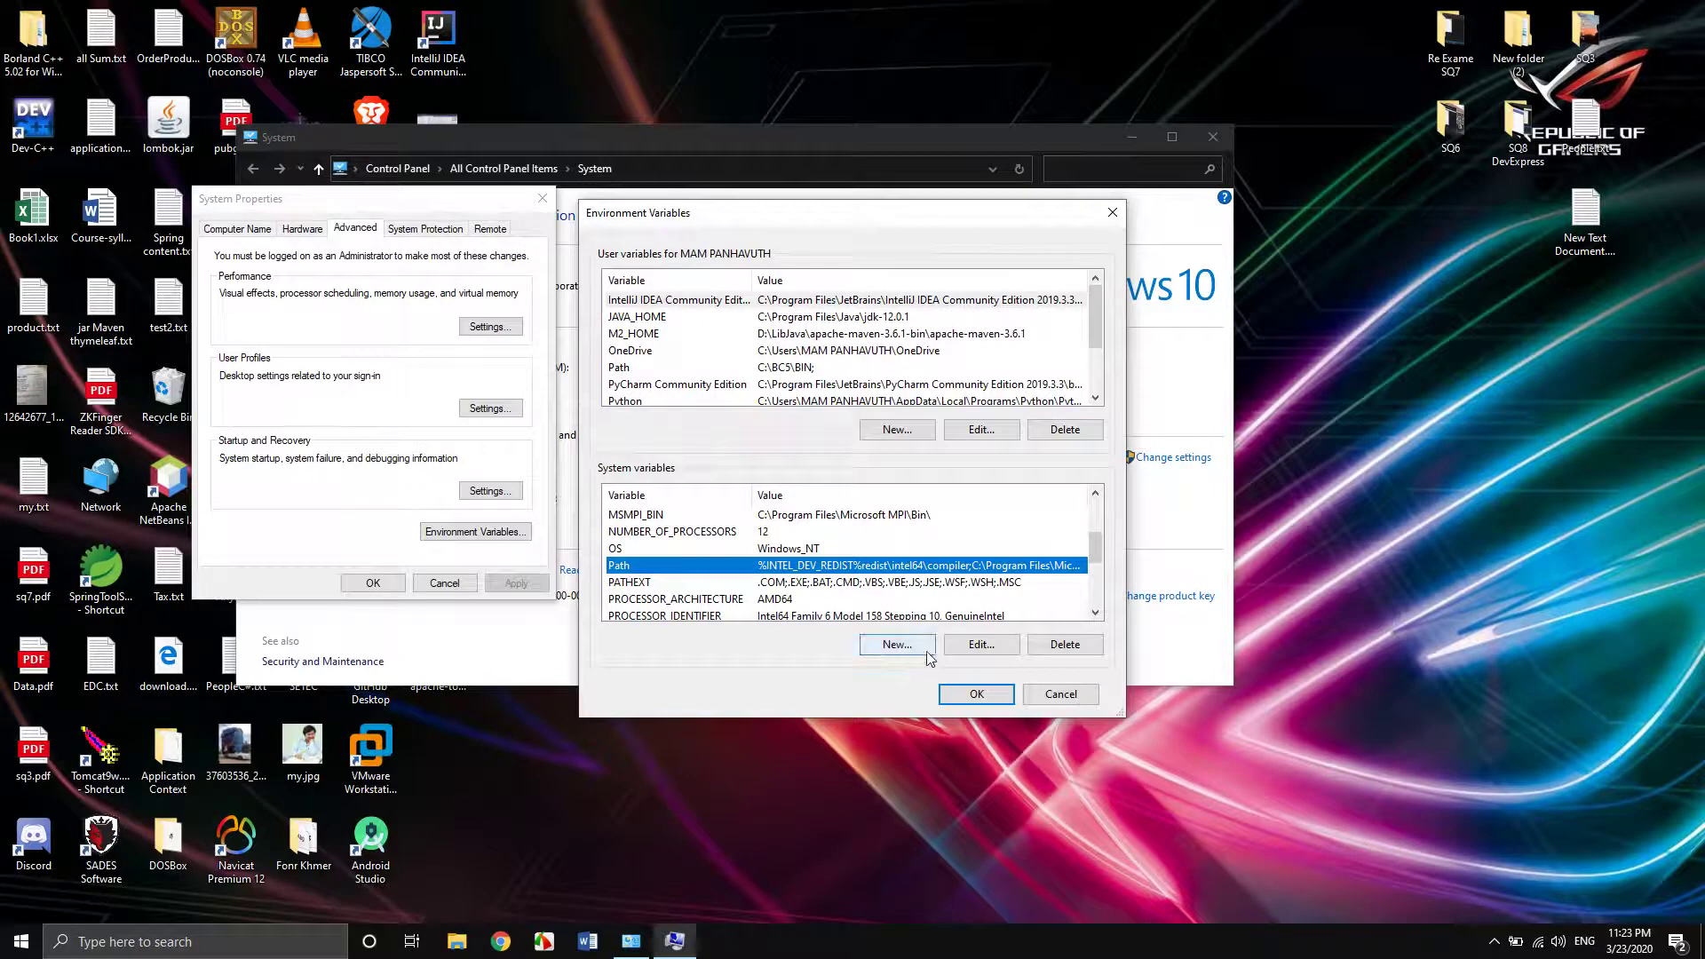
left_click(968, 653)
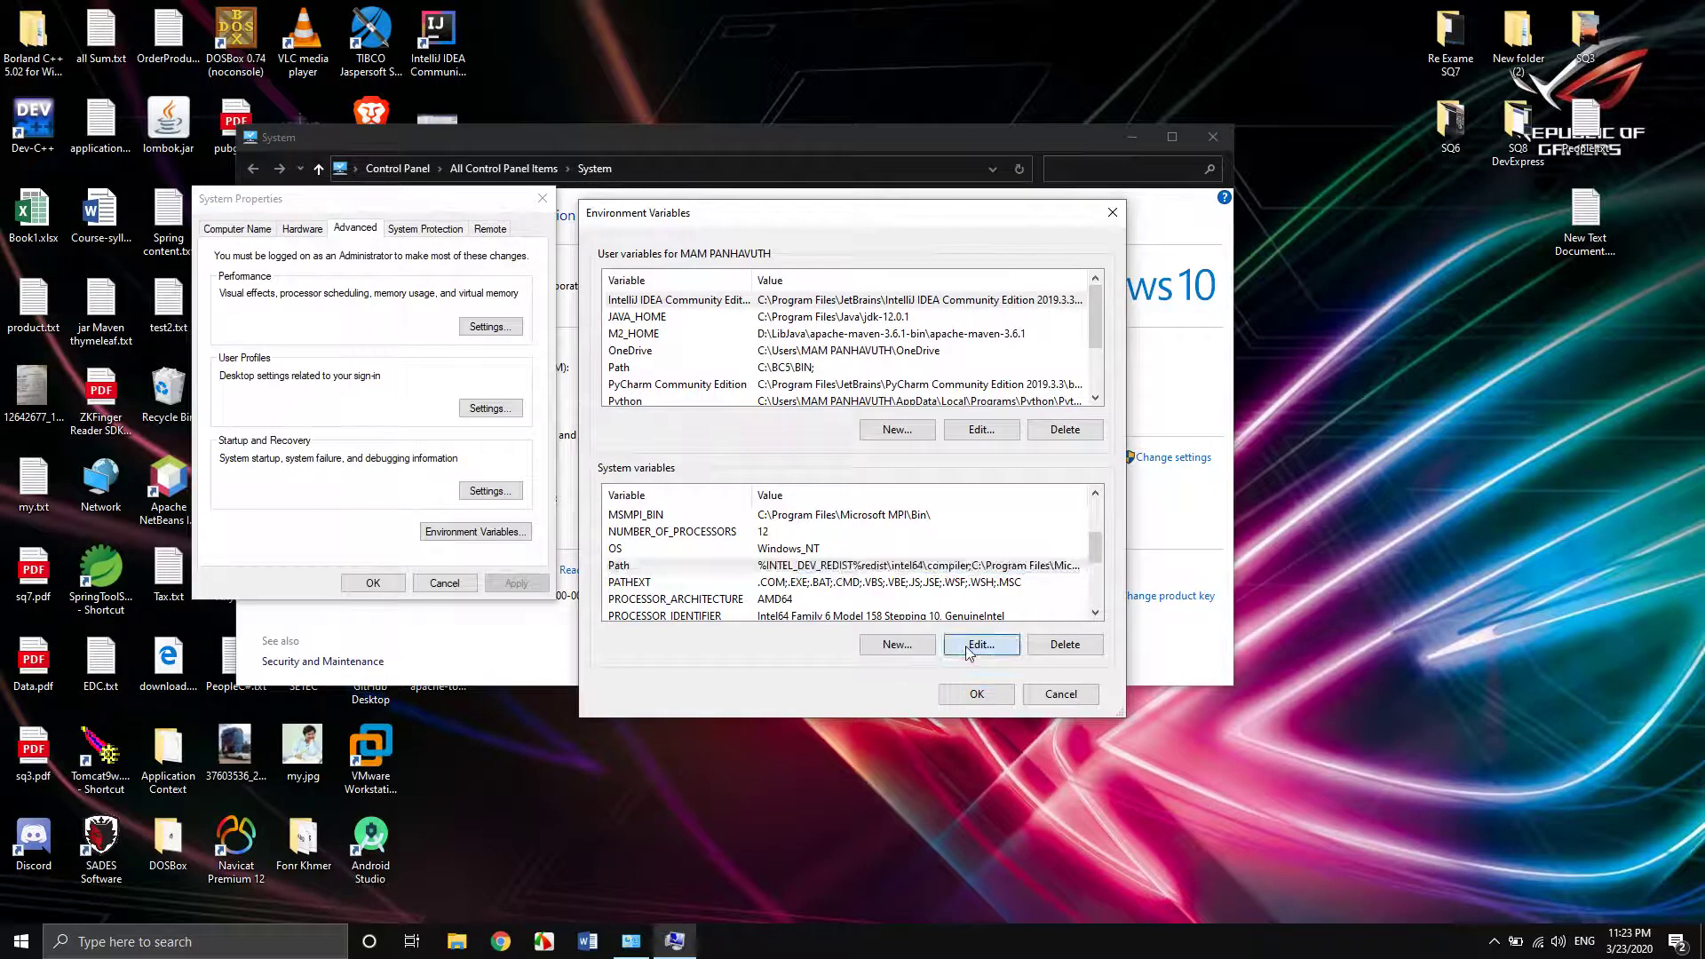
scroll(934, 465, "down", 5)
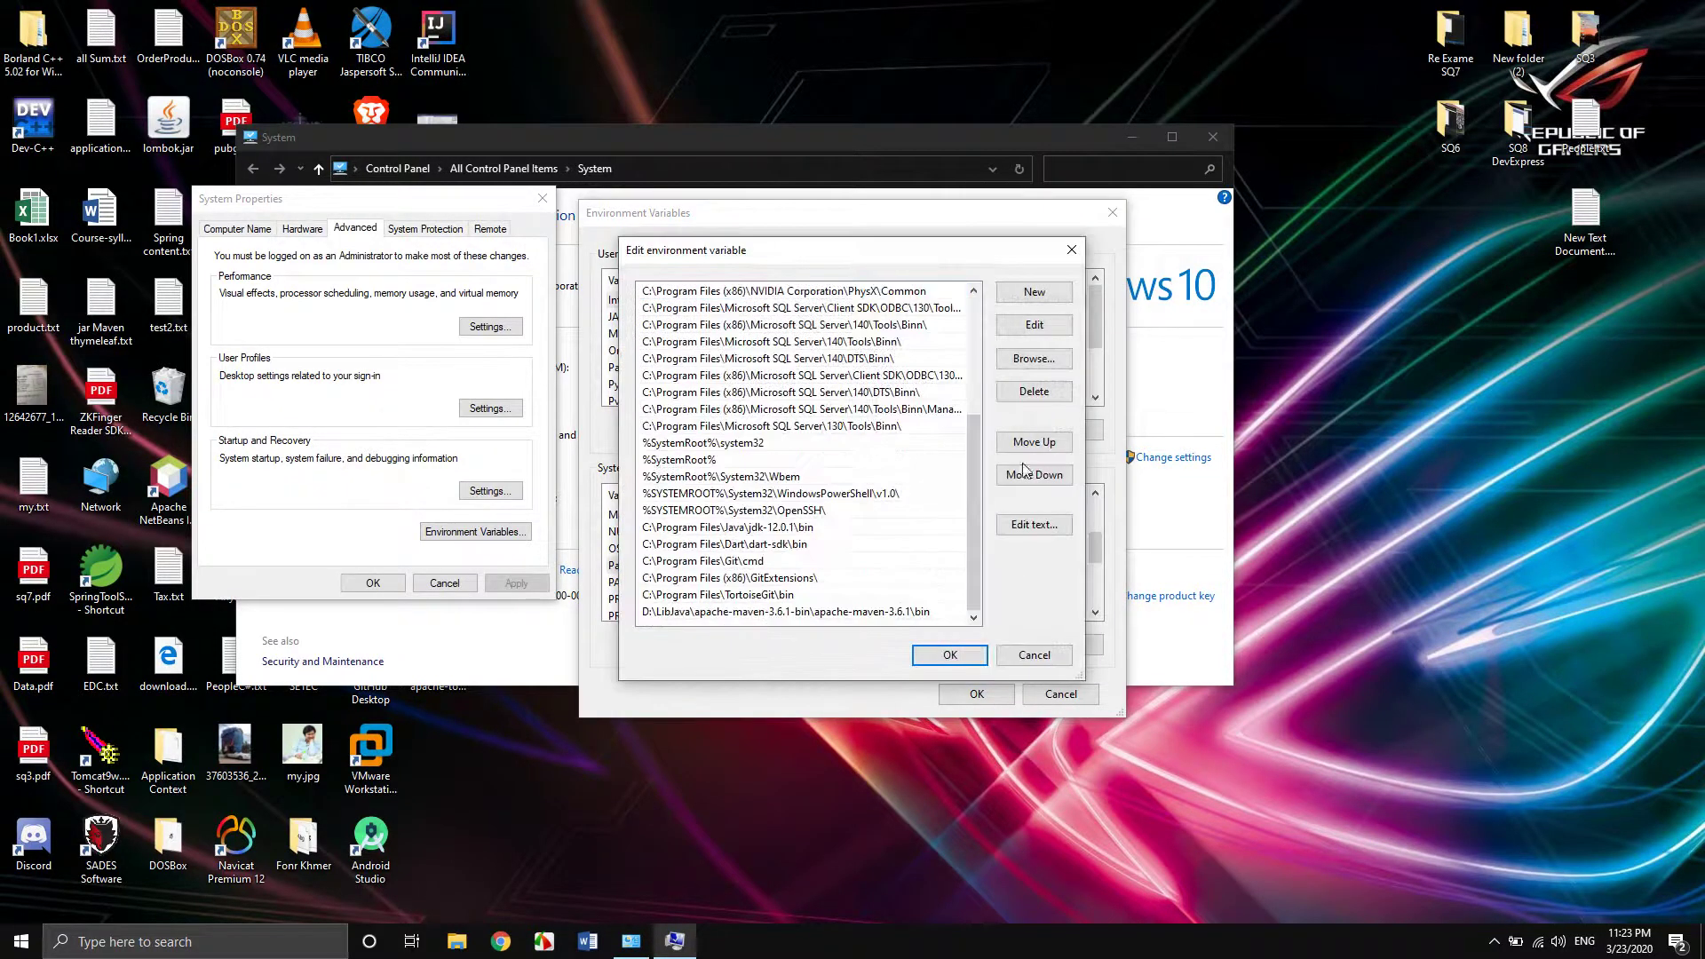
left_click(1035, 293)
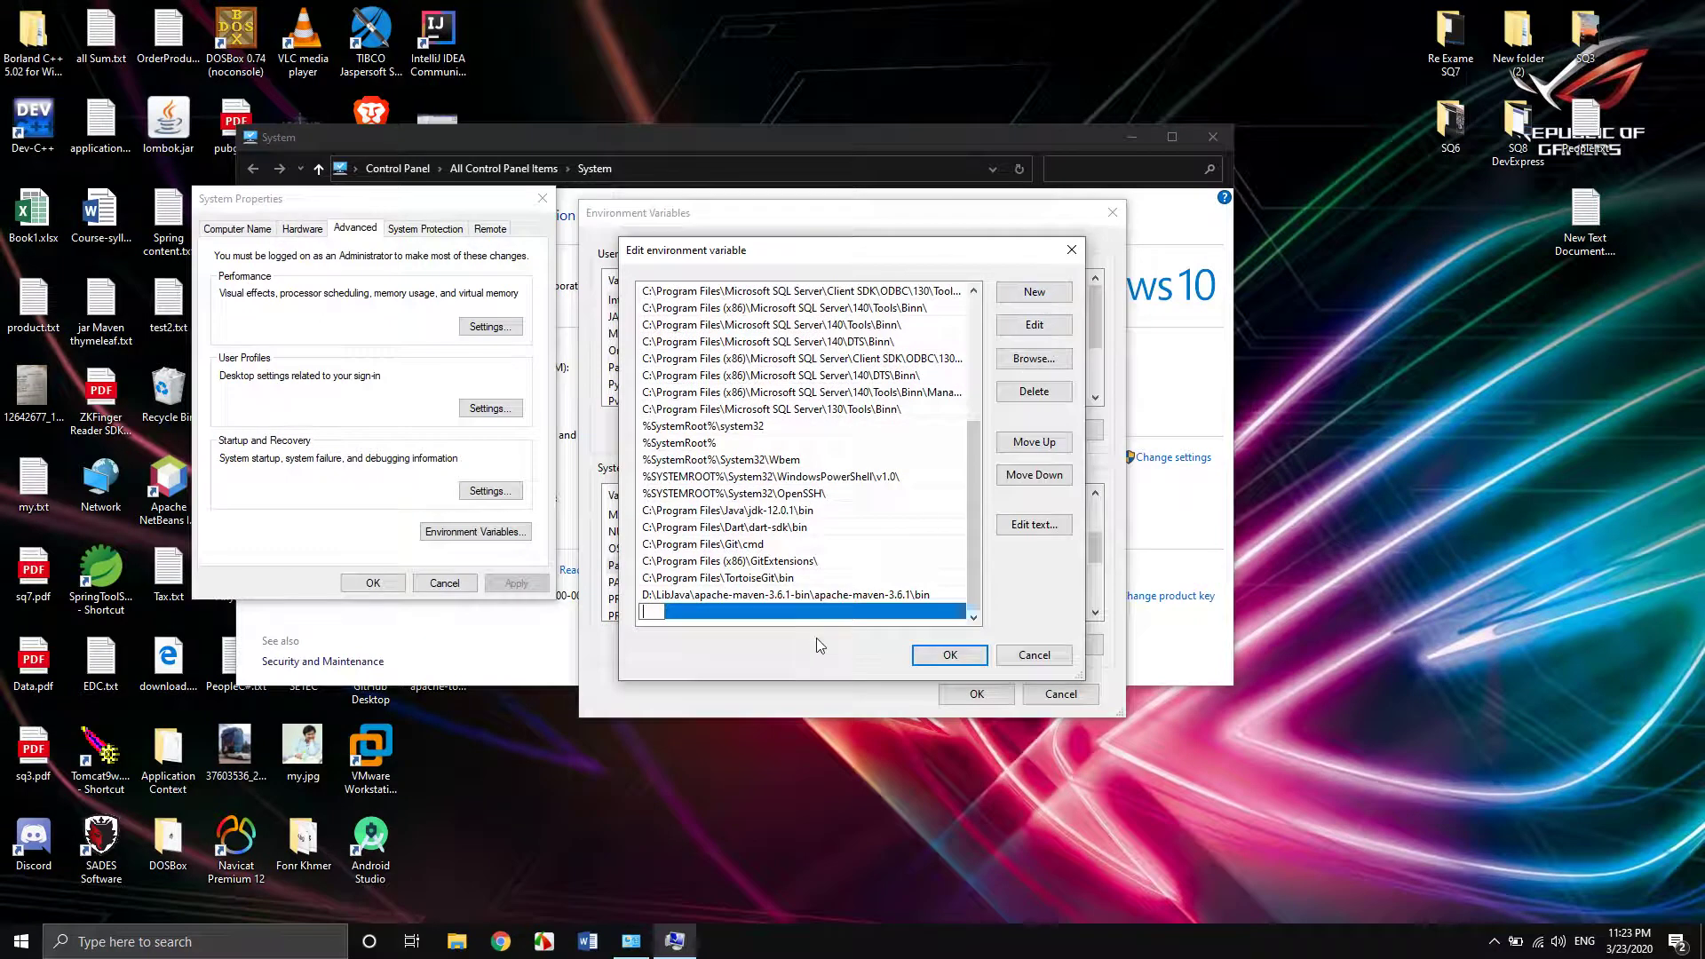
key("ctrl+v")
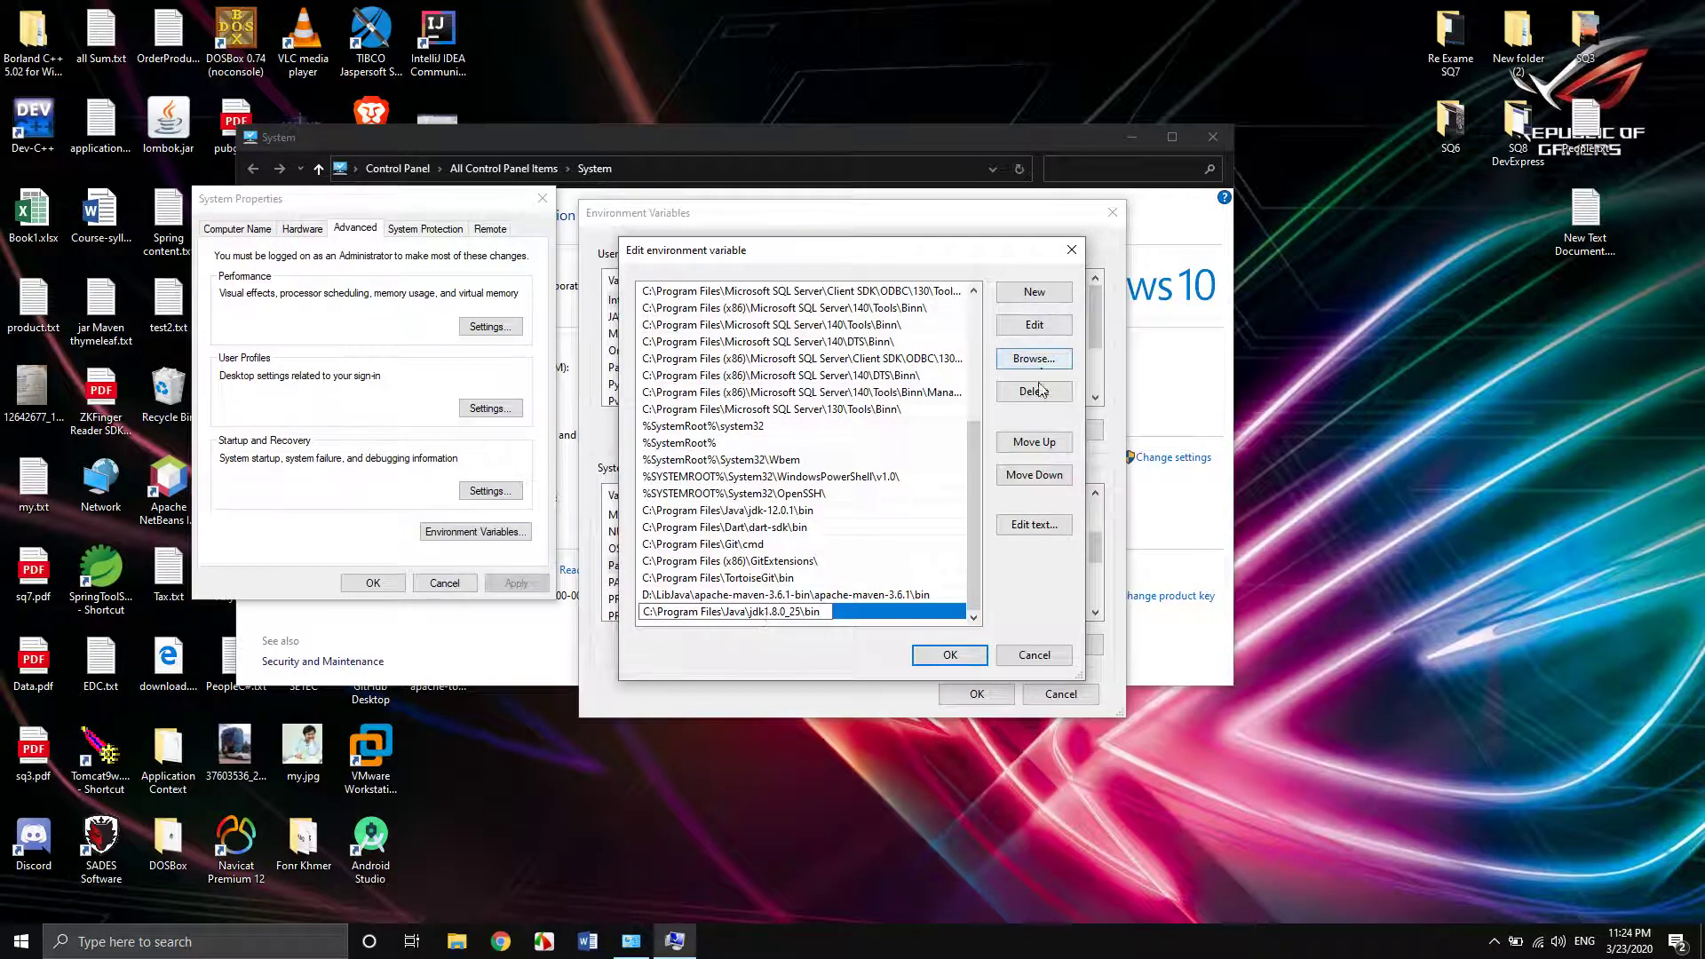
left_click(949, 654)
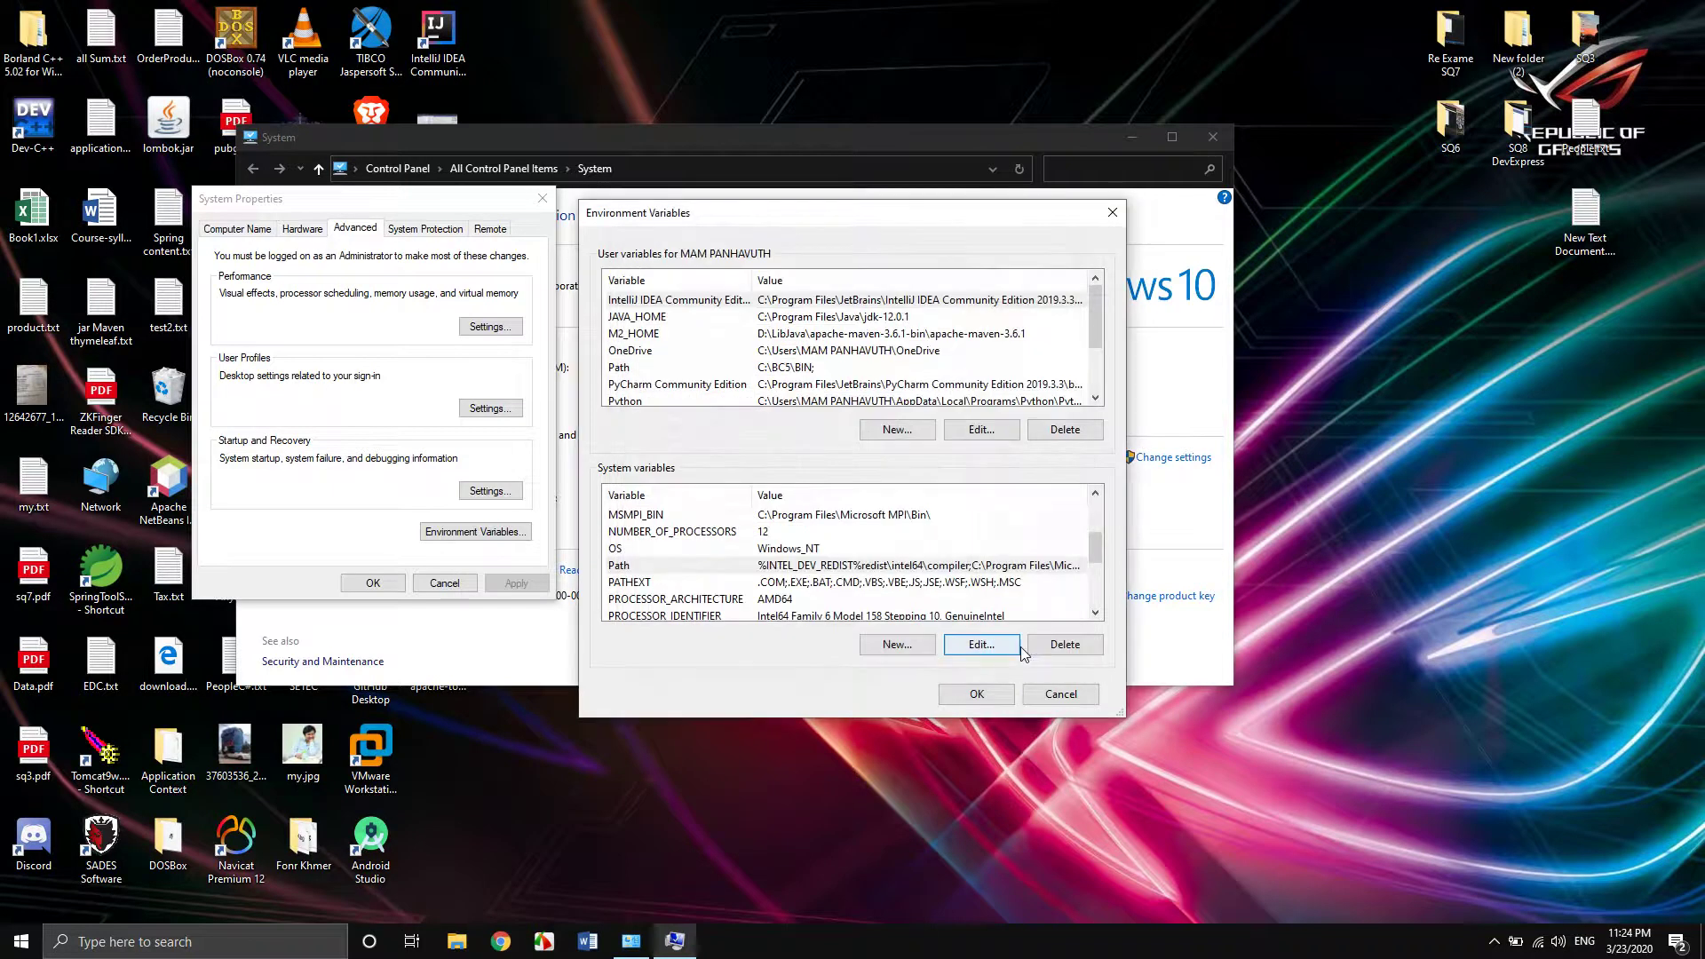
Cancel the Environment Variables dialog and close the System Properties and System windows.
left_click(1059, 696)
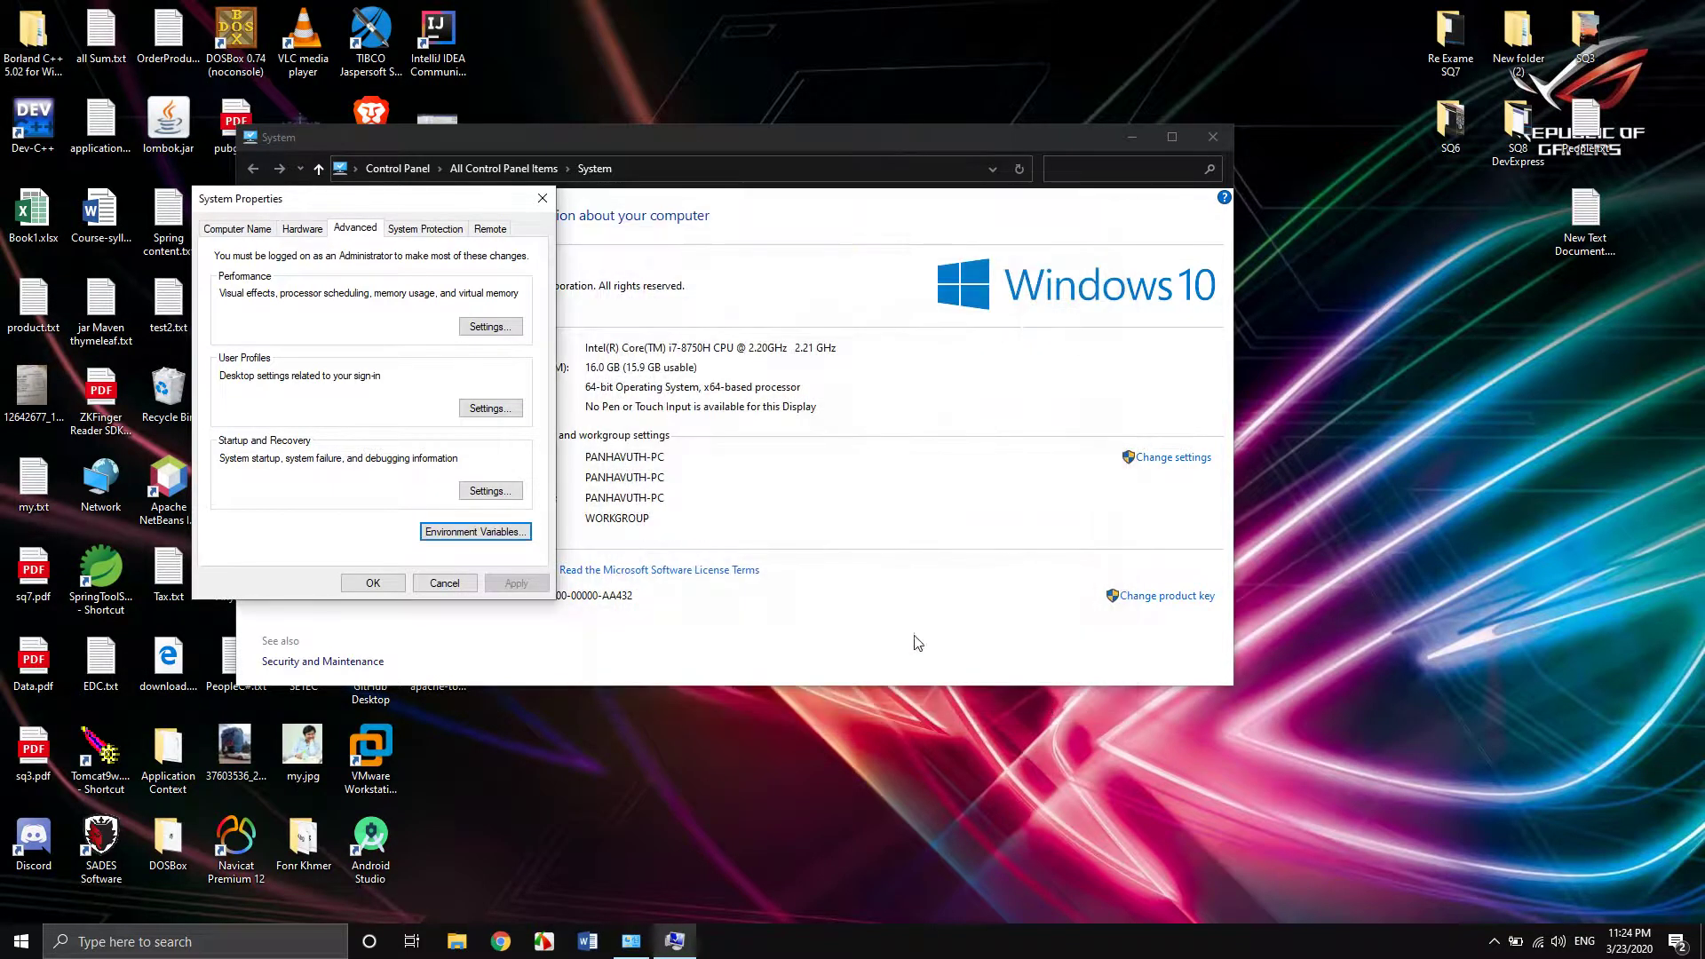
left_click(542, 198)
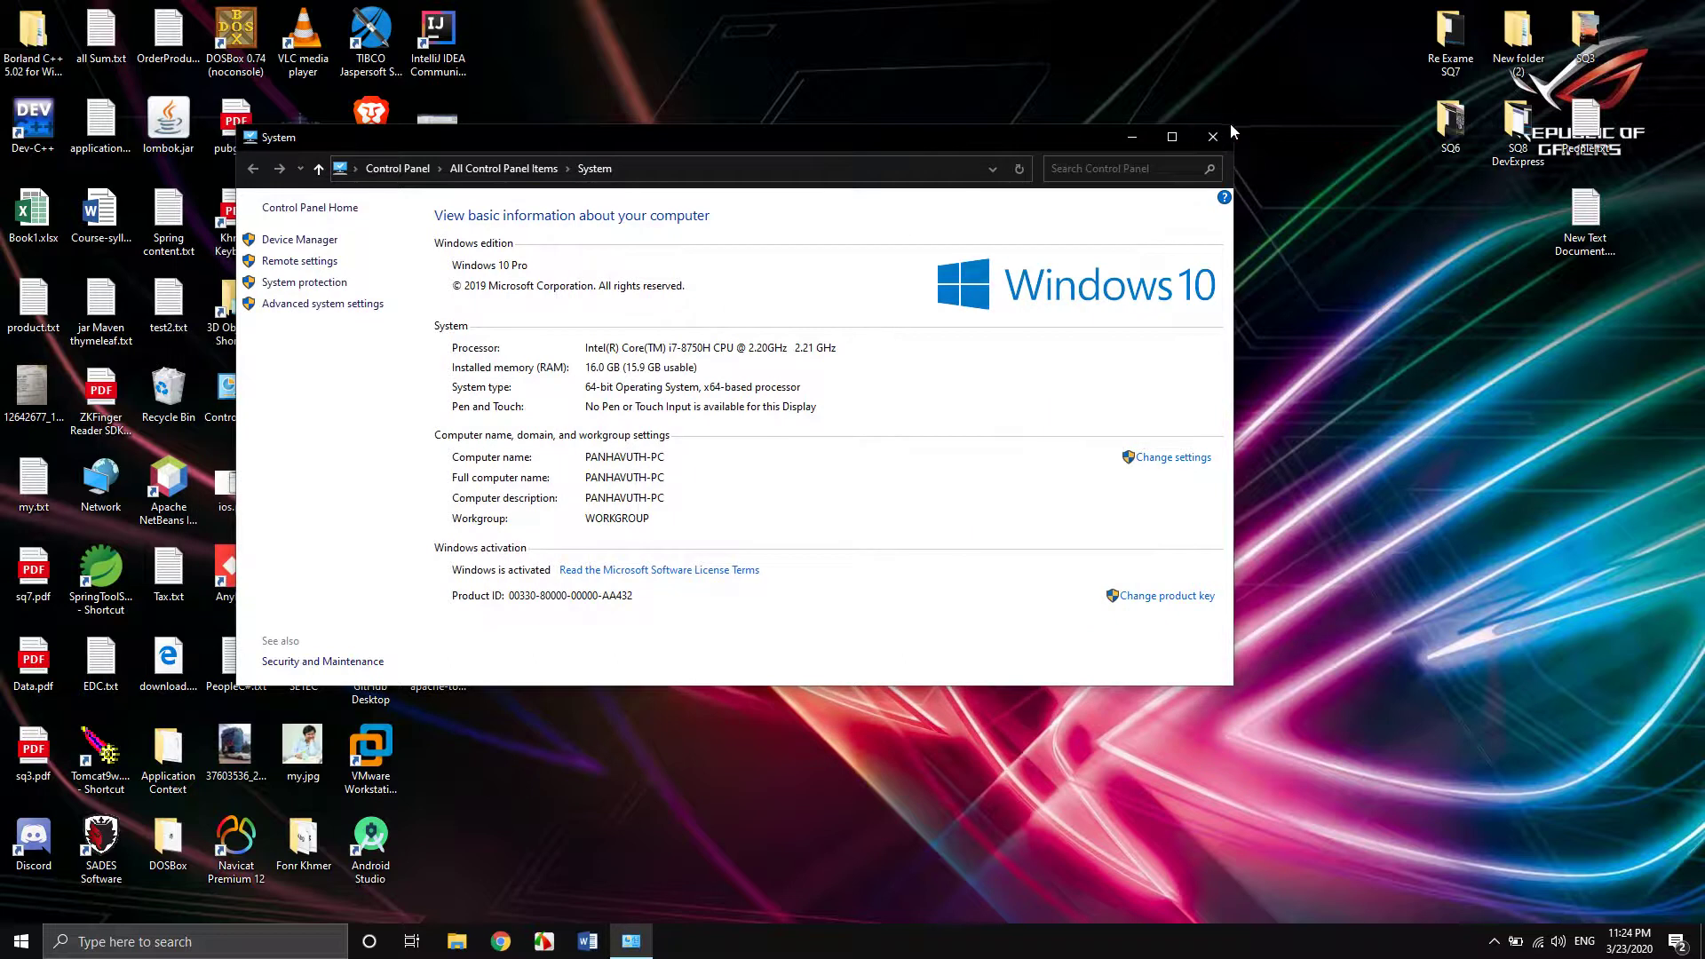
left_click(1230, 132)
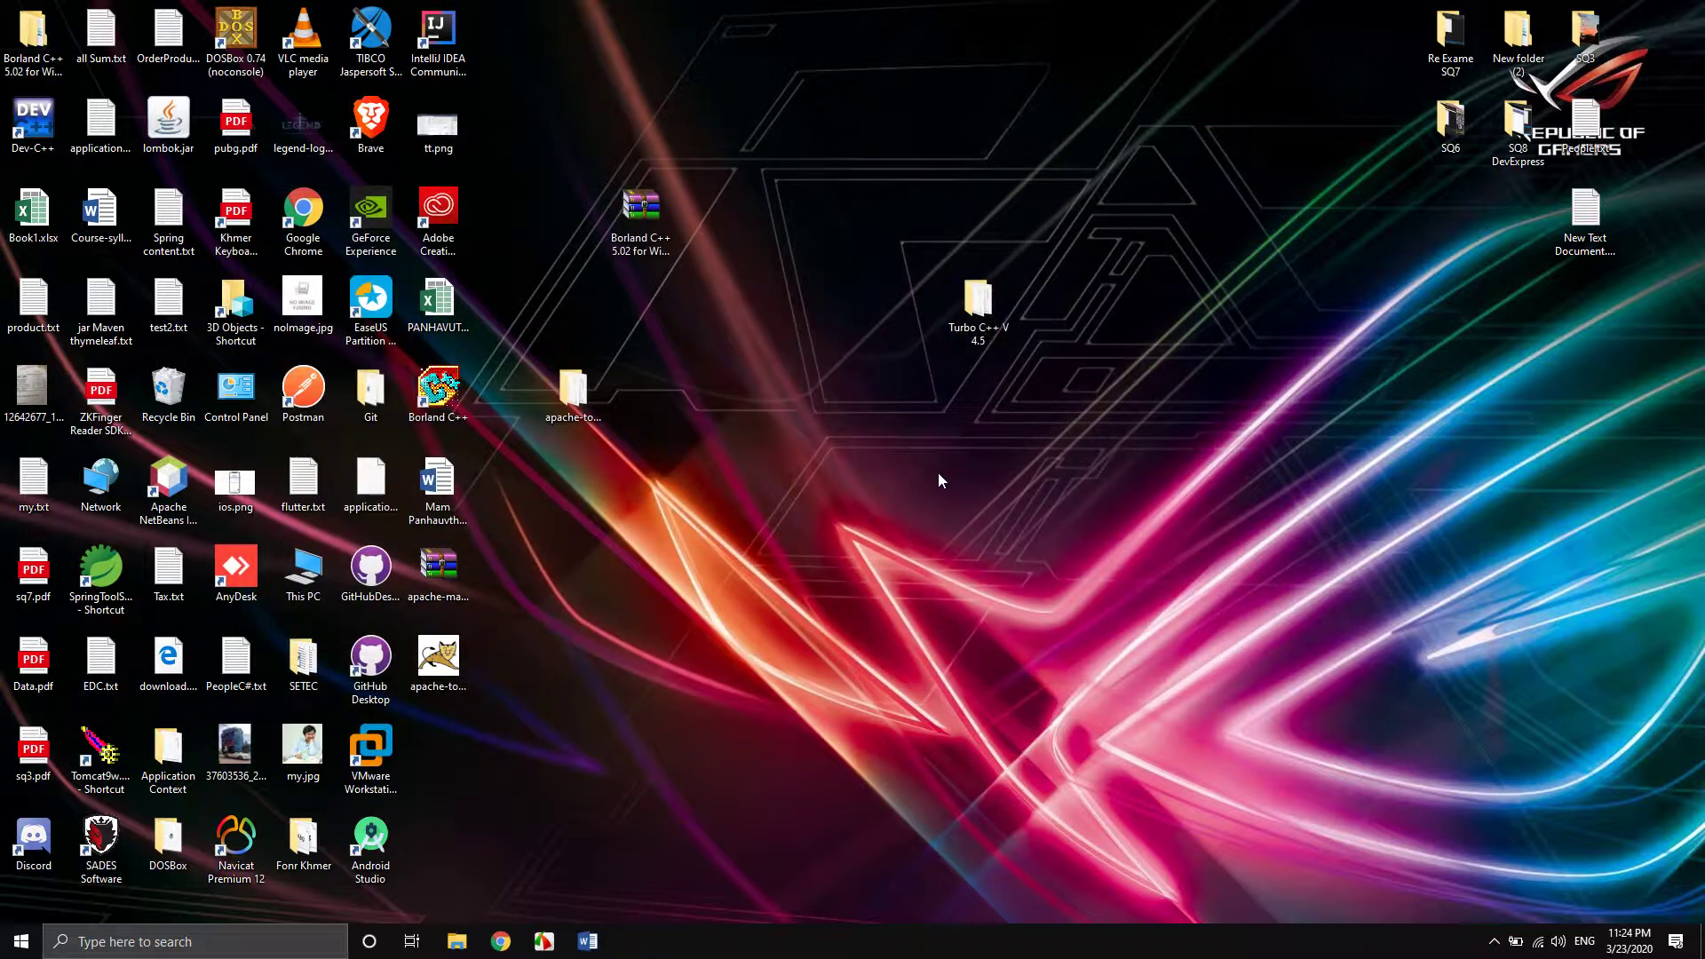
Check the Maven installation with mvn --version in a new command prompt and close the prompt.
key("super")
type("cmd")
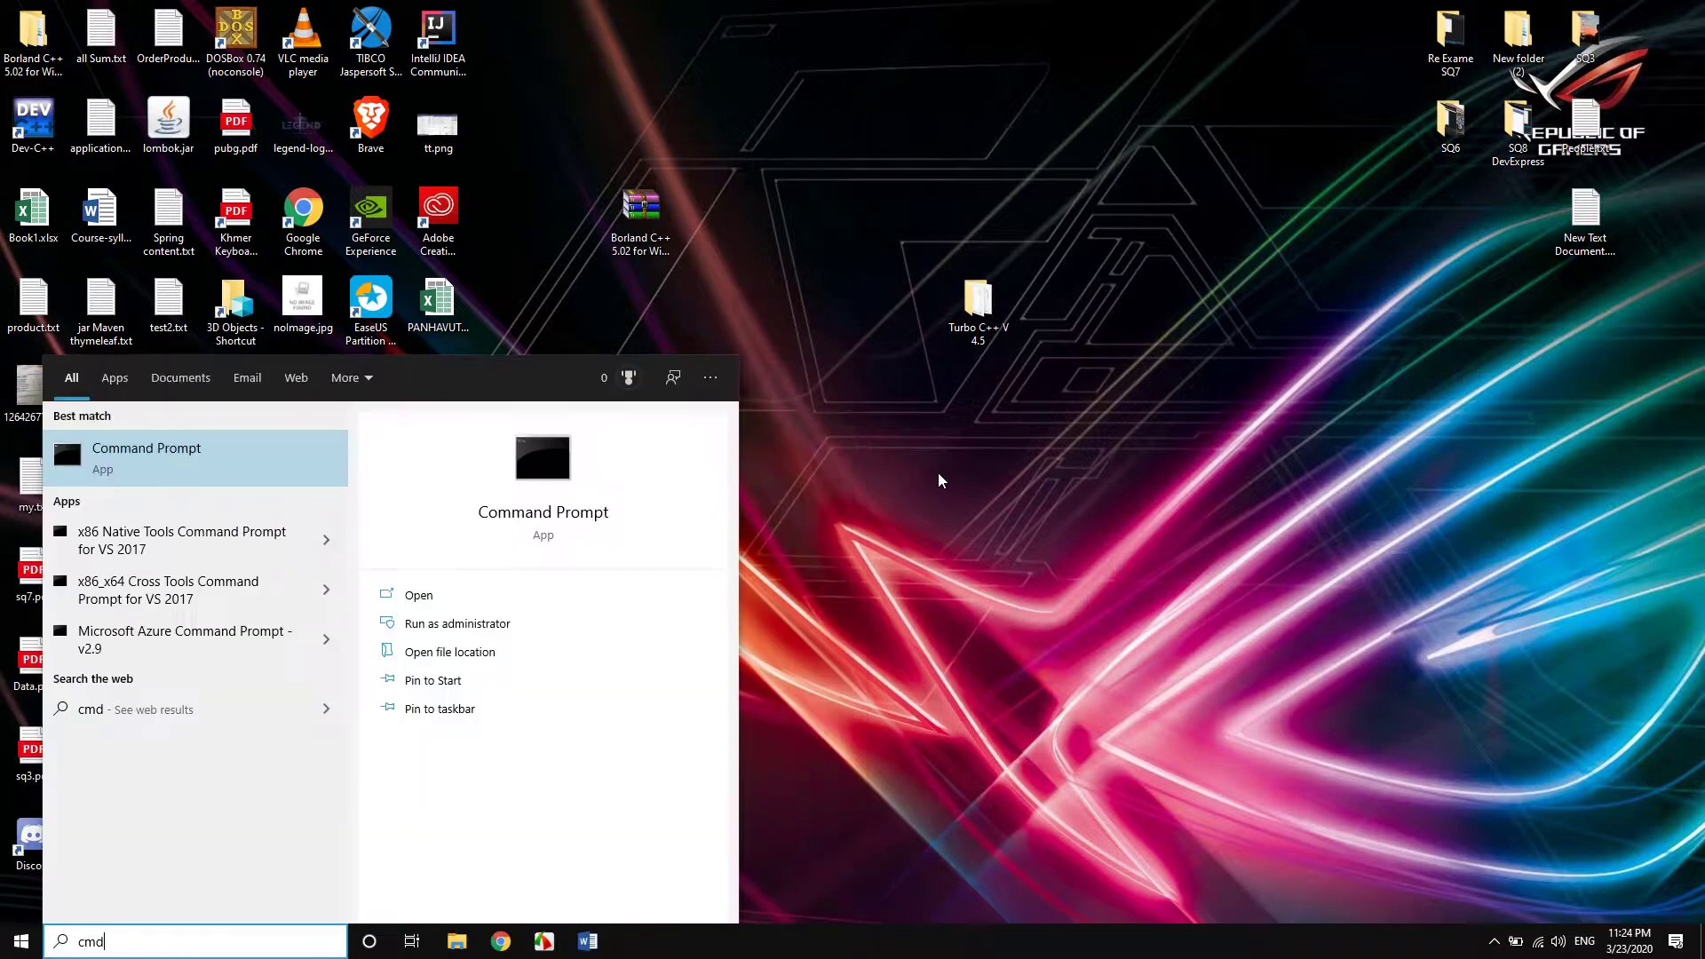
key("Return")
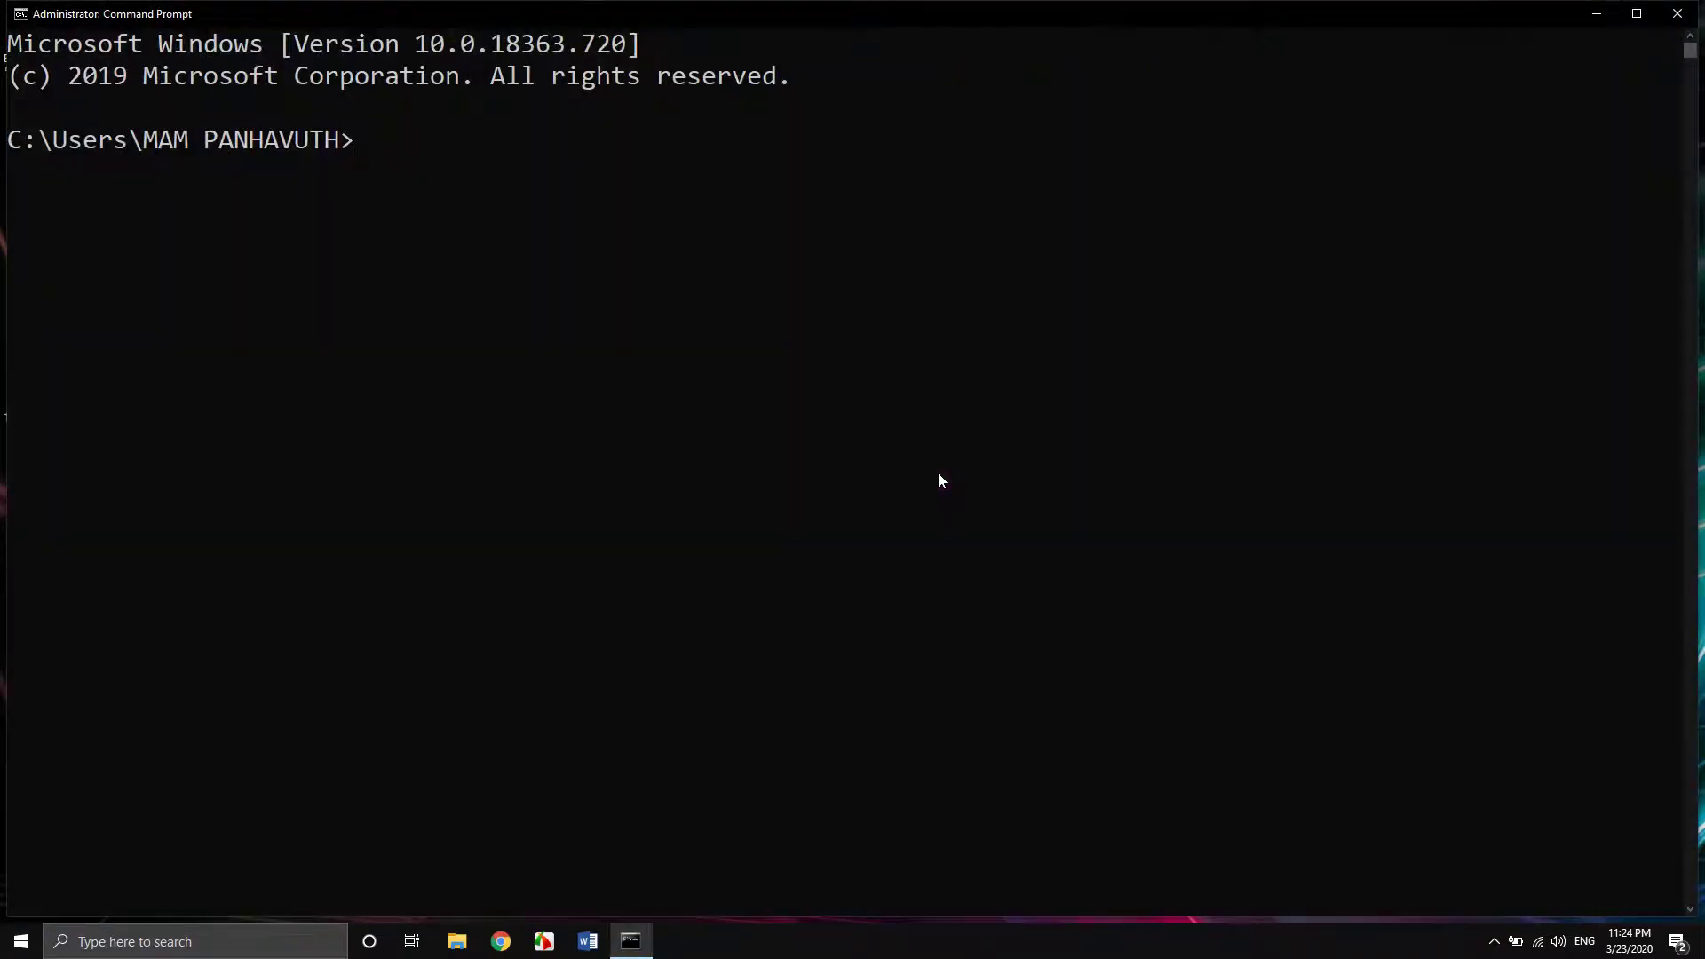
type("mvn --versio")
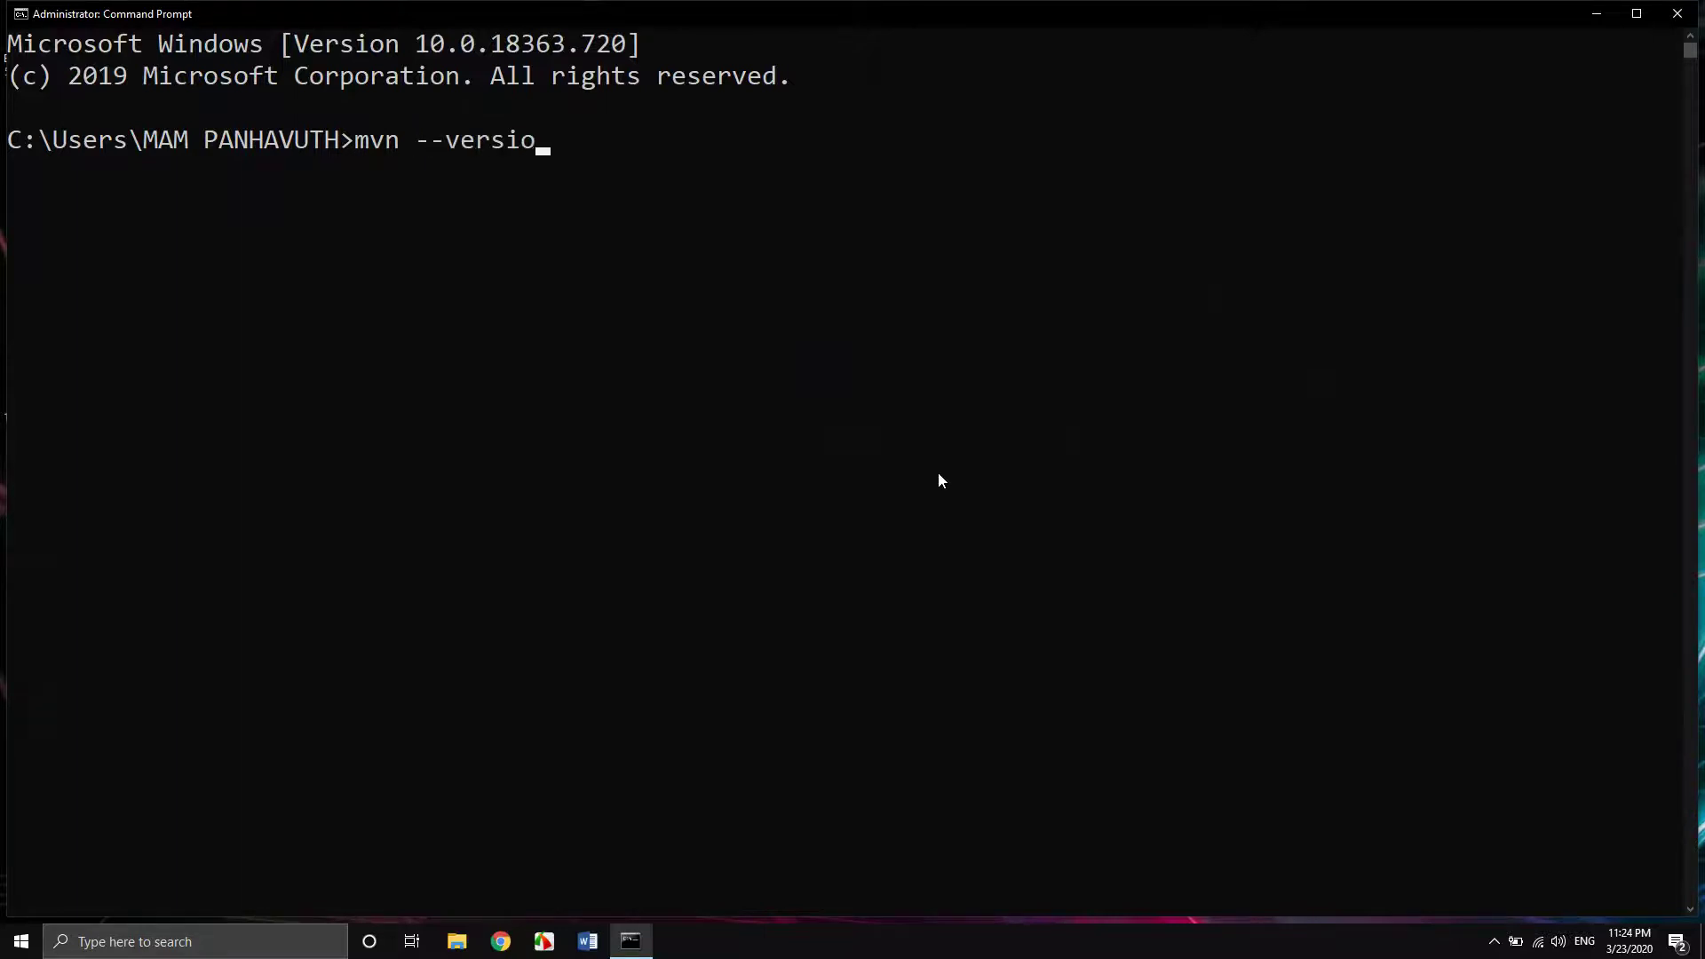
type("n")
key("Return")
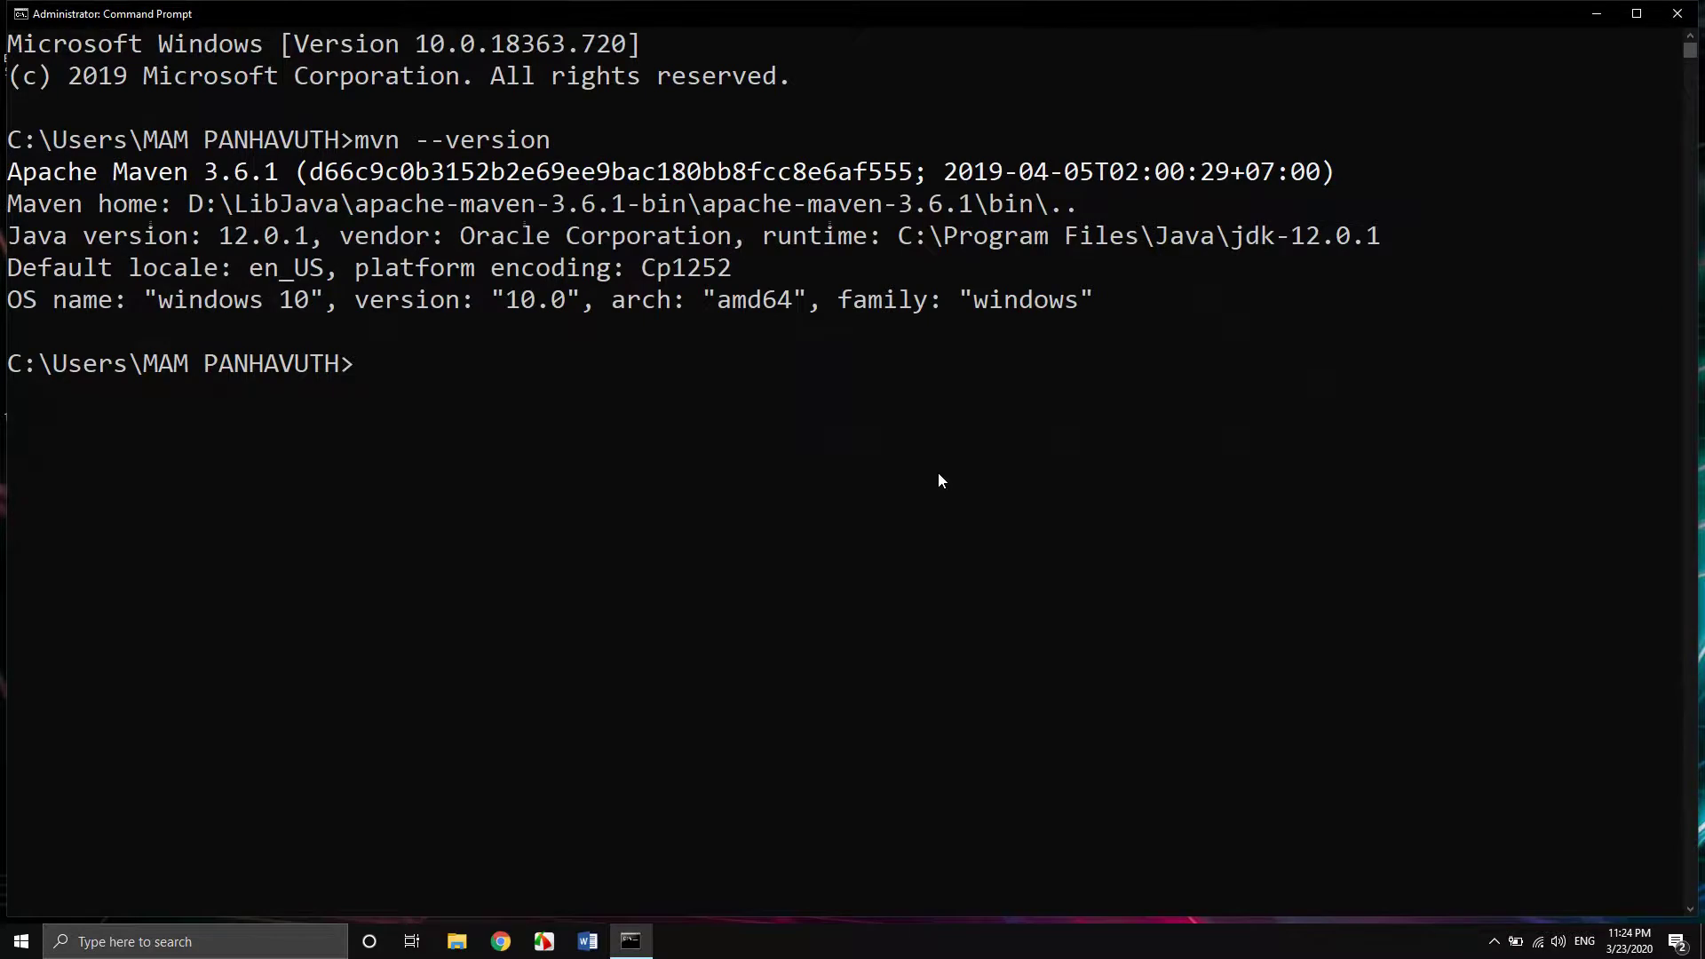
left_click_drag(723, 15, 877, 169)
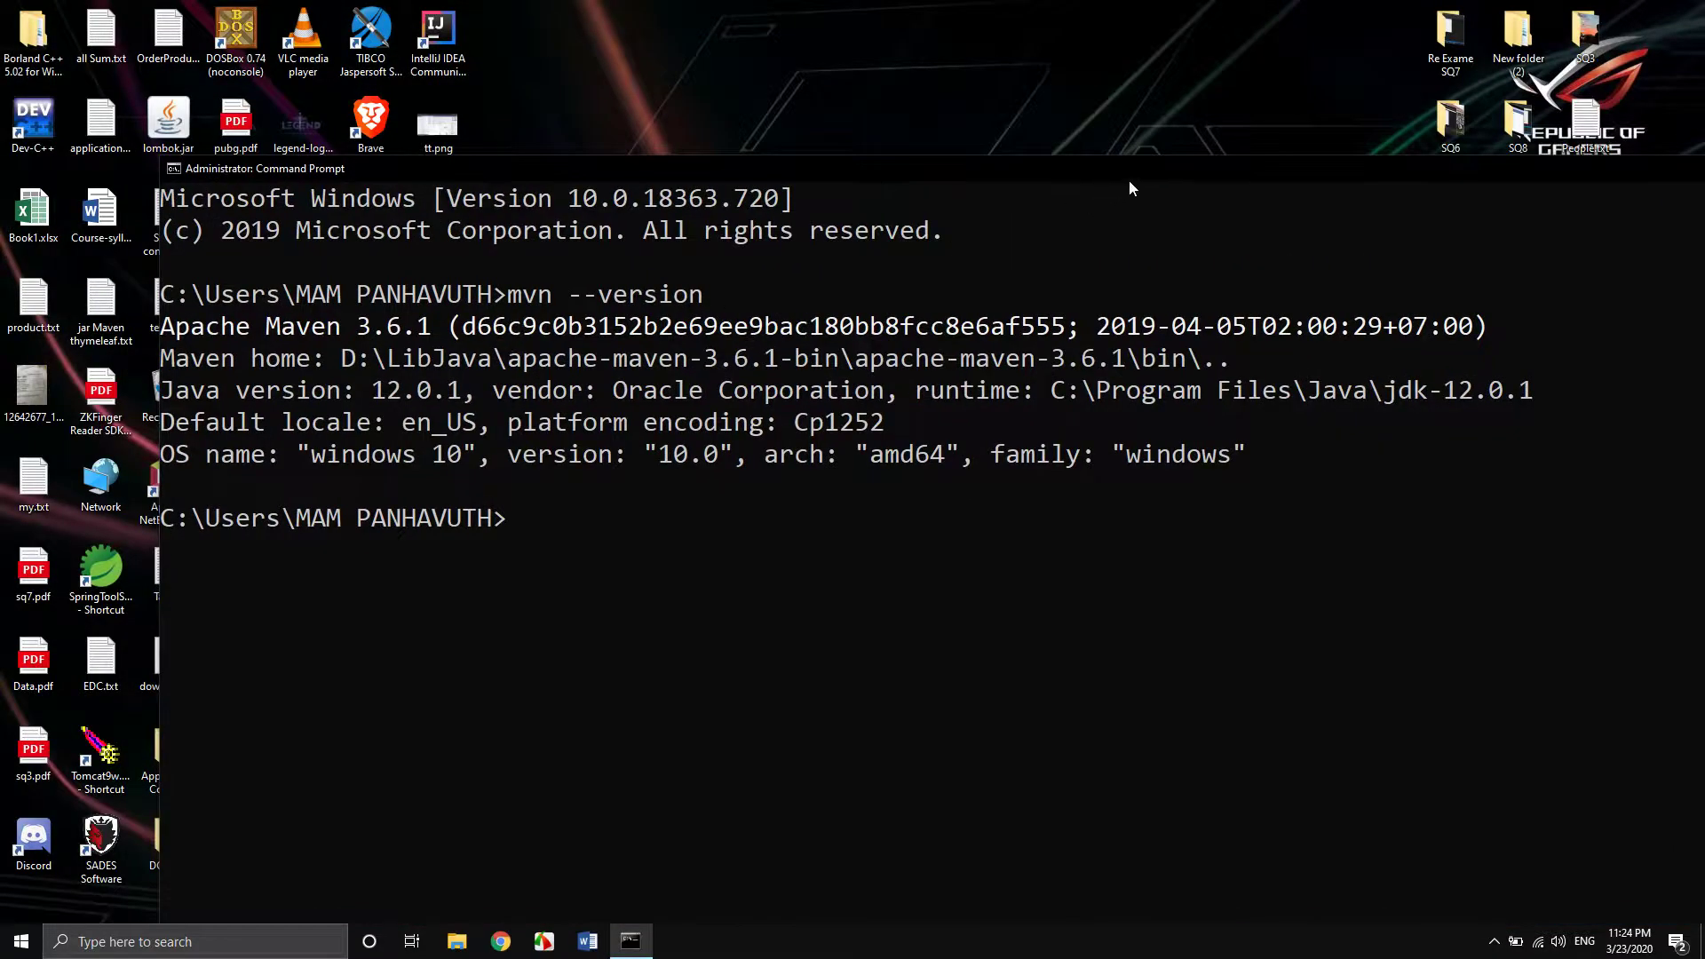
left_click_drag(1131, 188, 498, 174)
left_click(1195, 161)
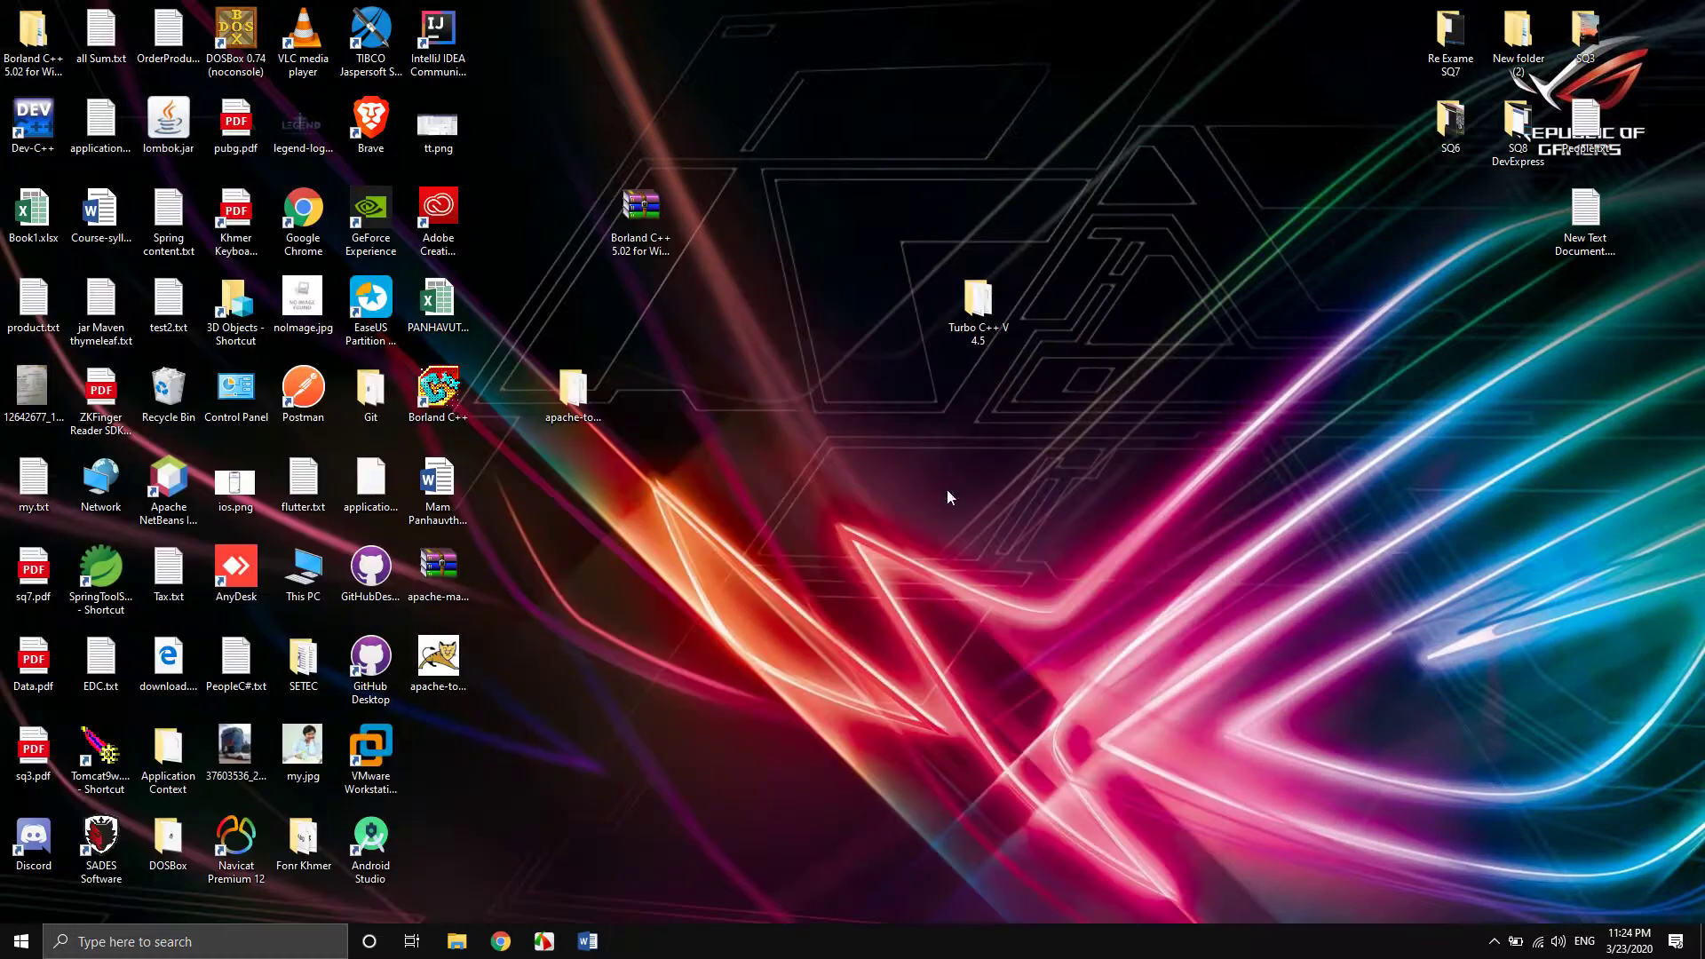
Switch to Chrome, go to google.com and search for "download maven".
left_click(513, 947)
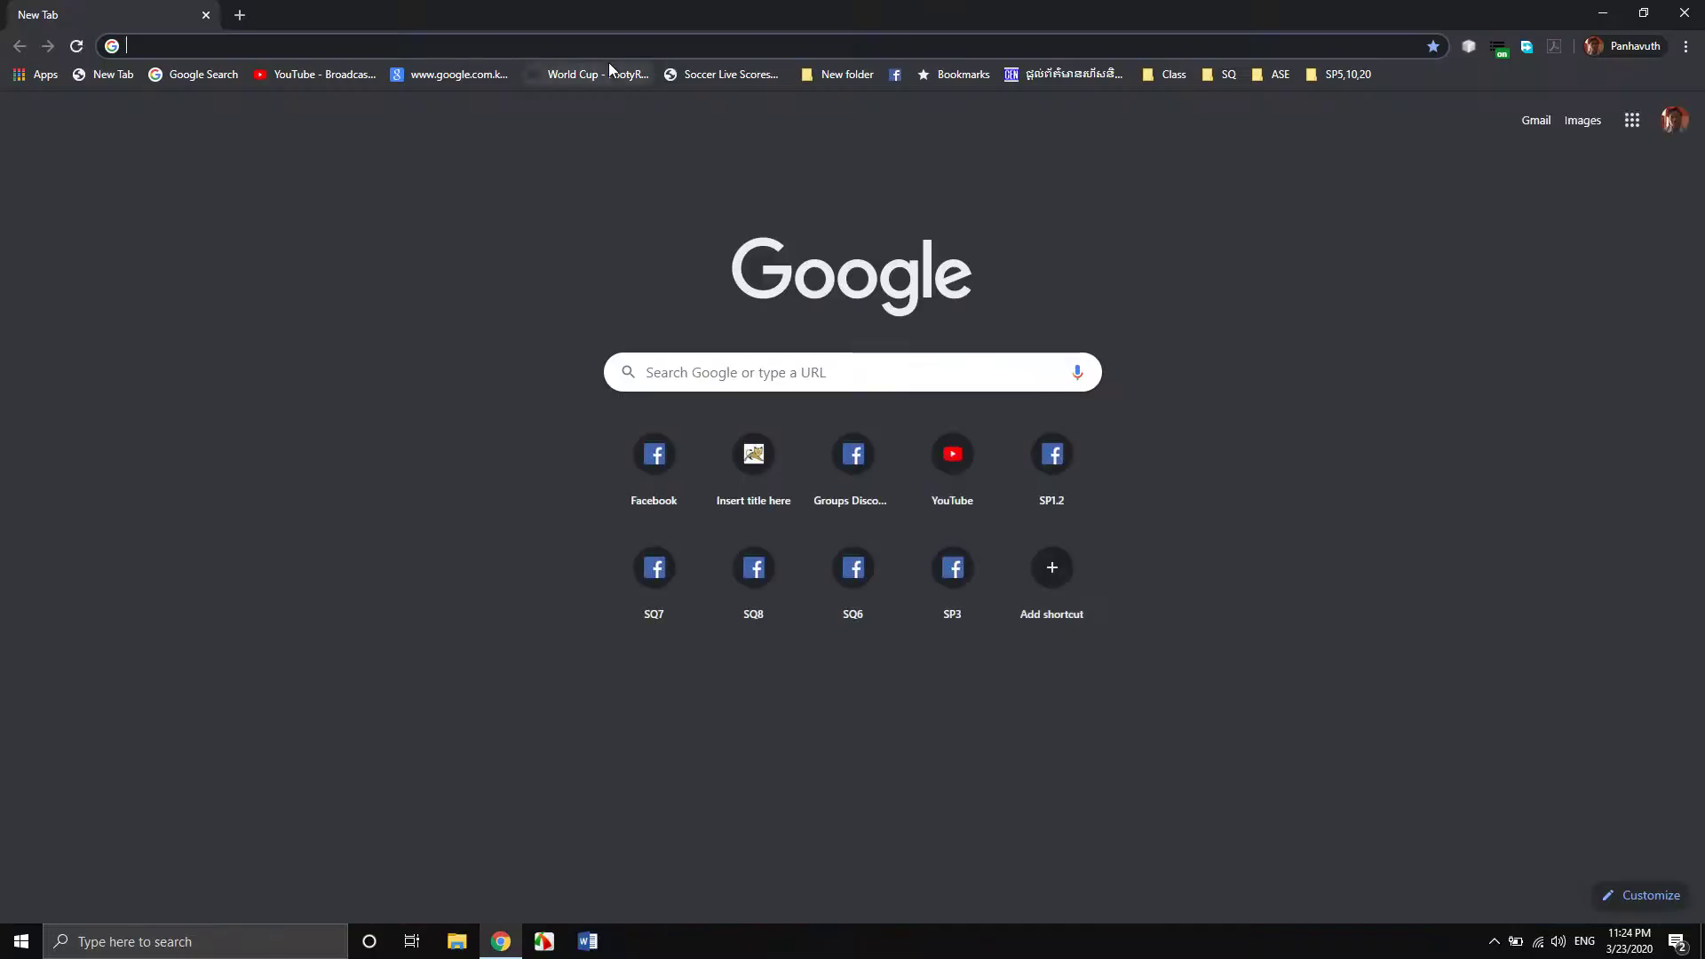
type("google.com")
key("Return")
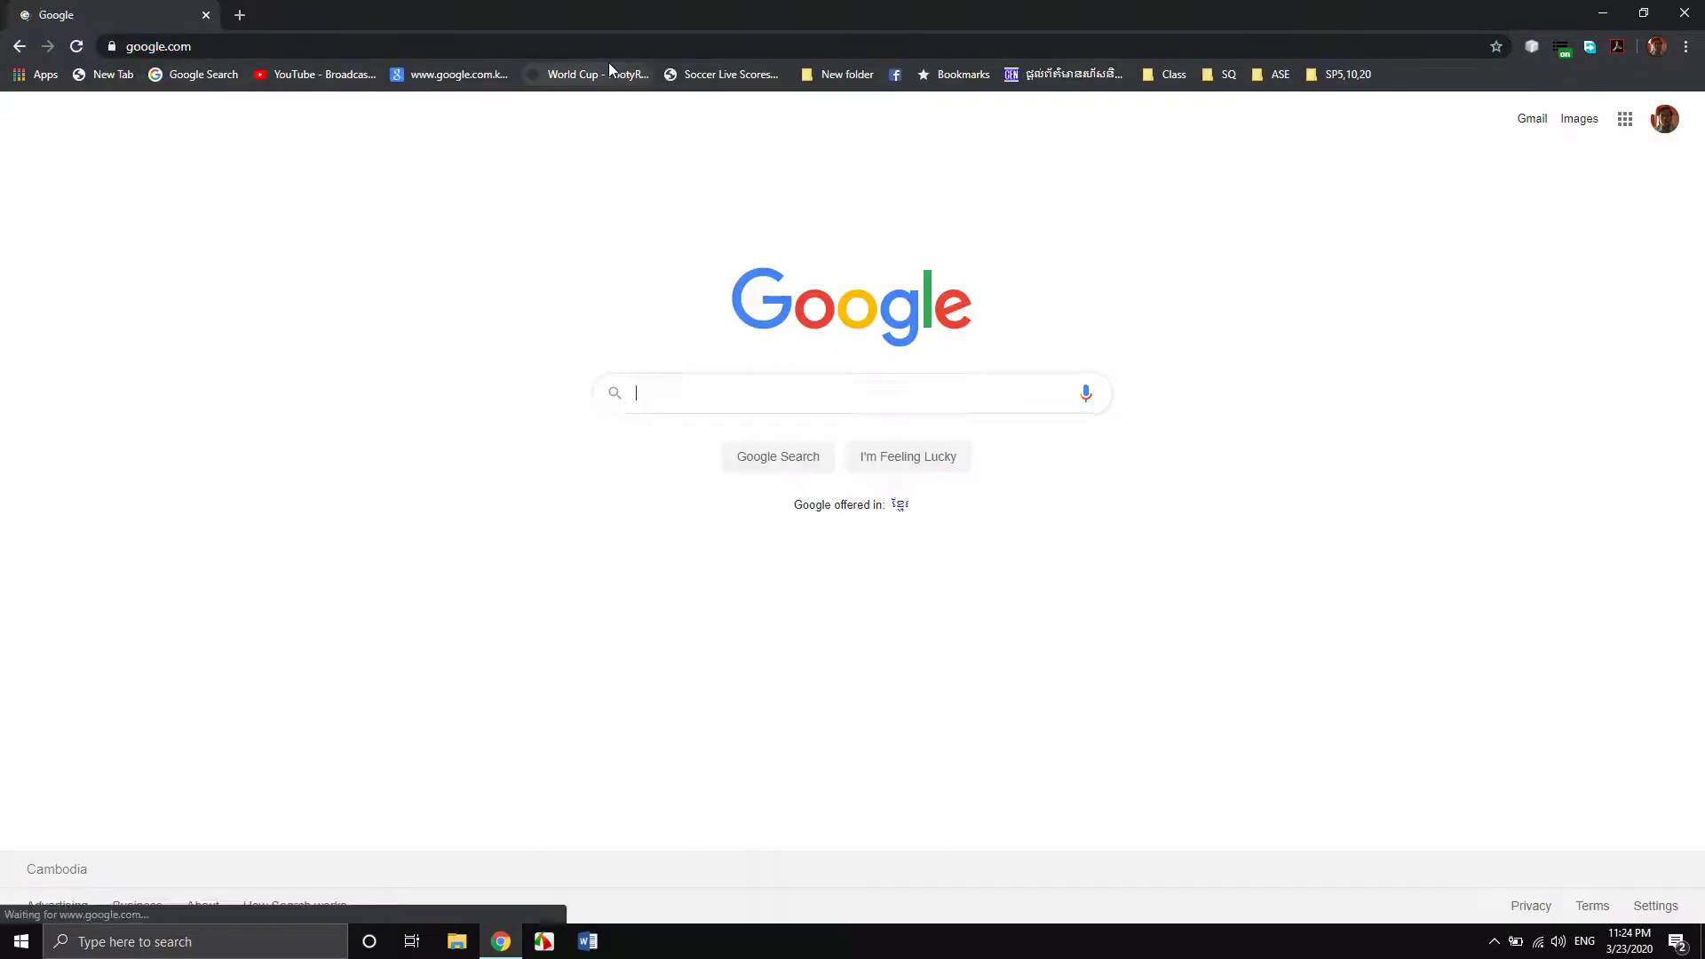
type("dow")
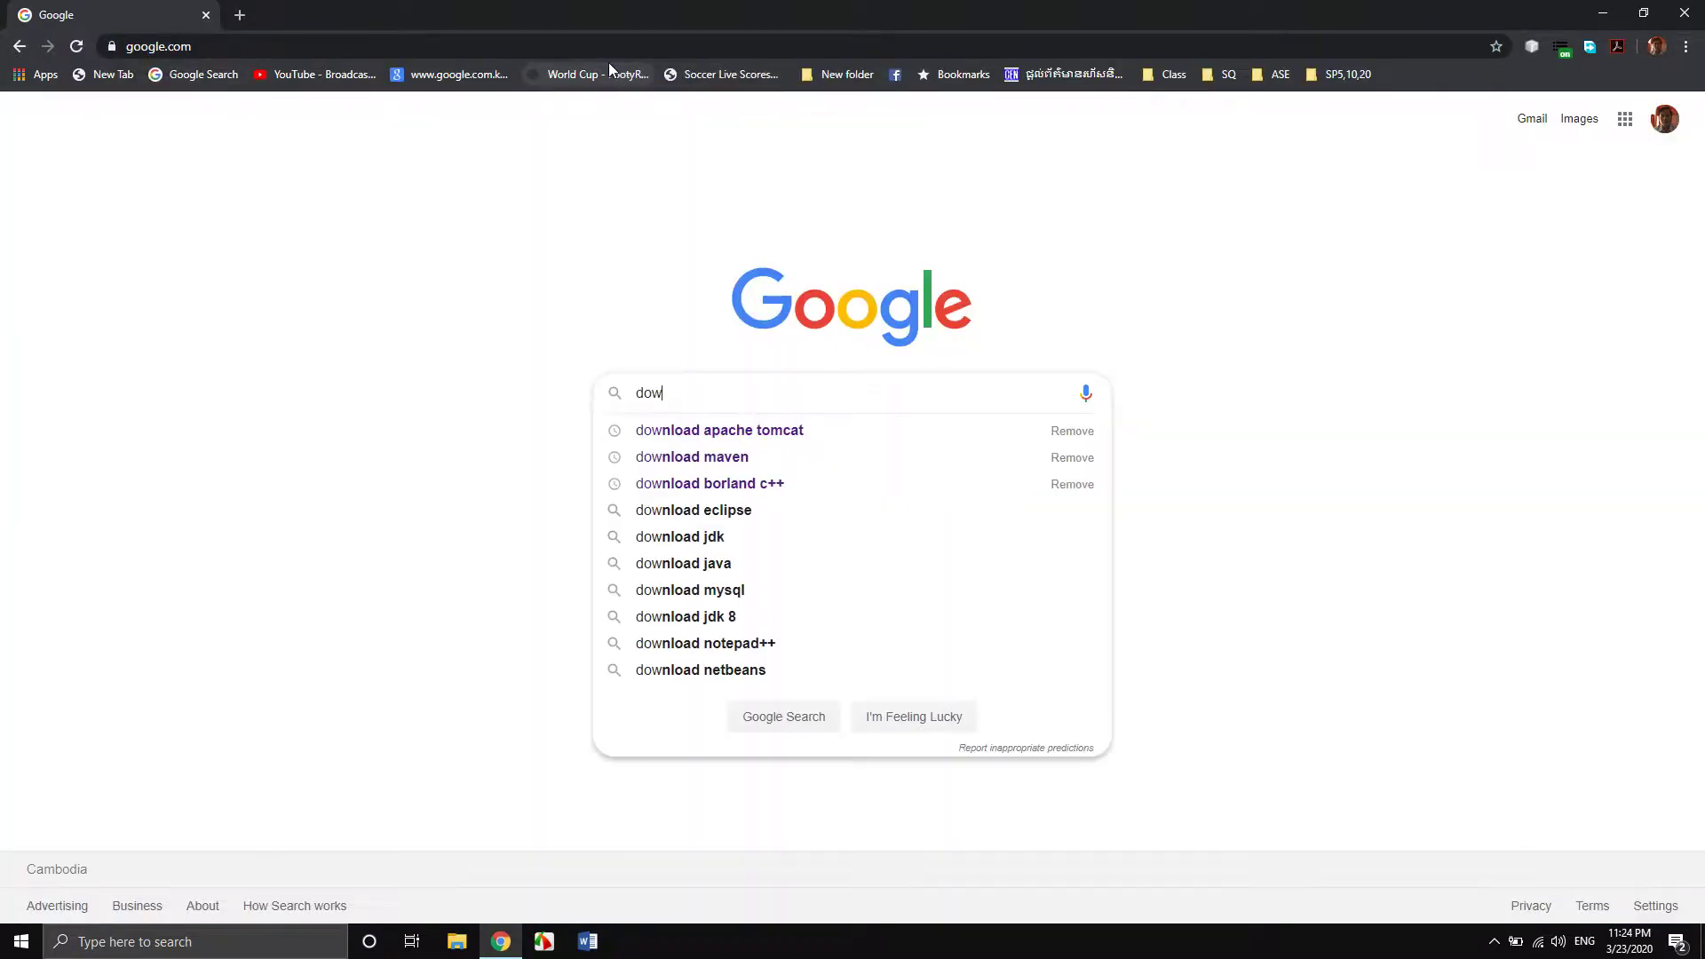
type("nload")
key("Down")
key("Down")
key("Return")
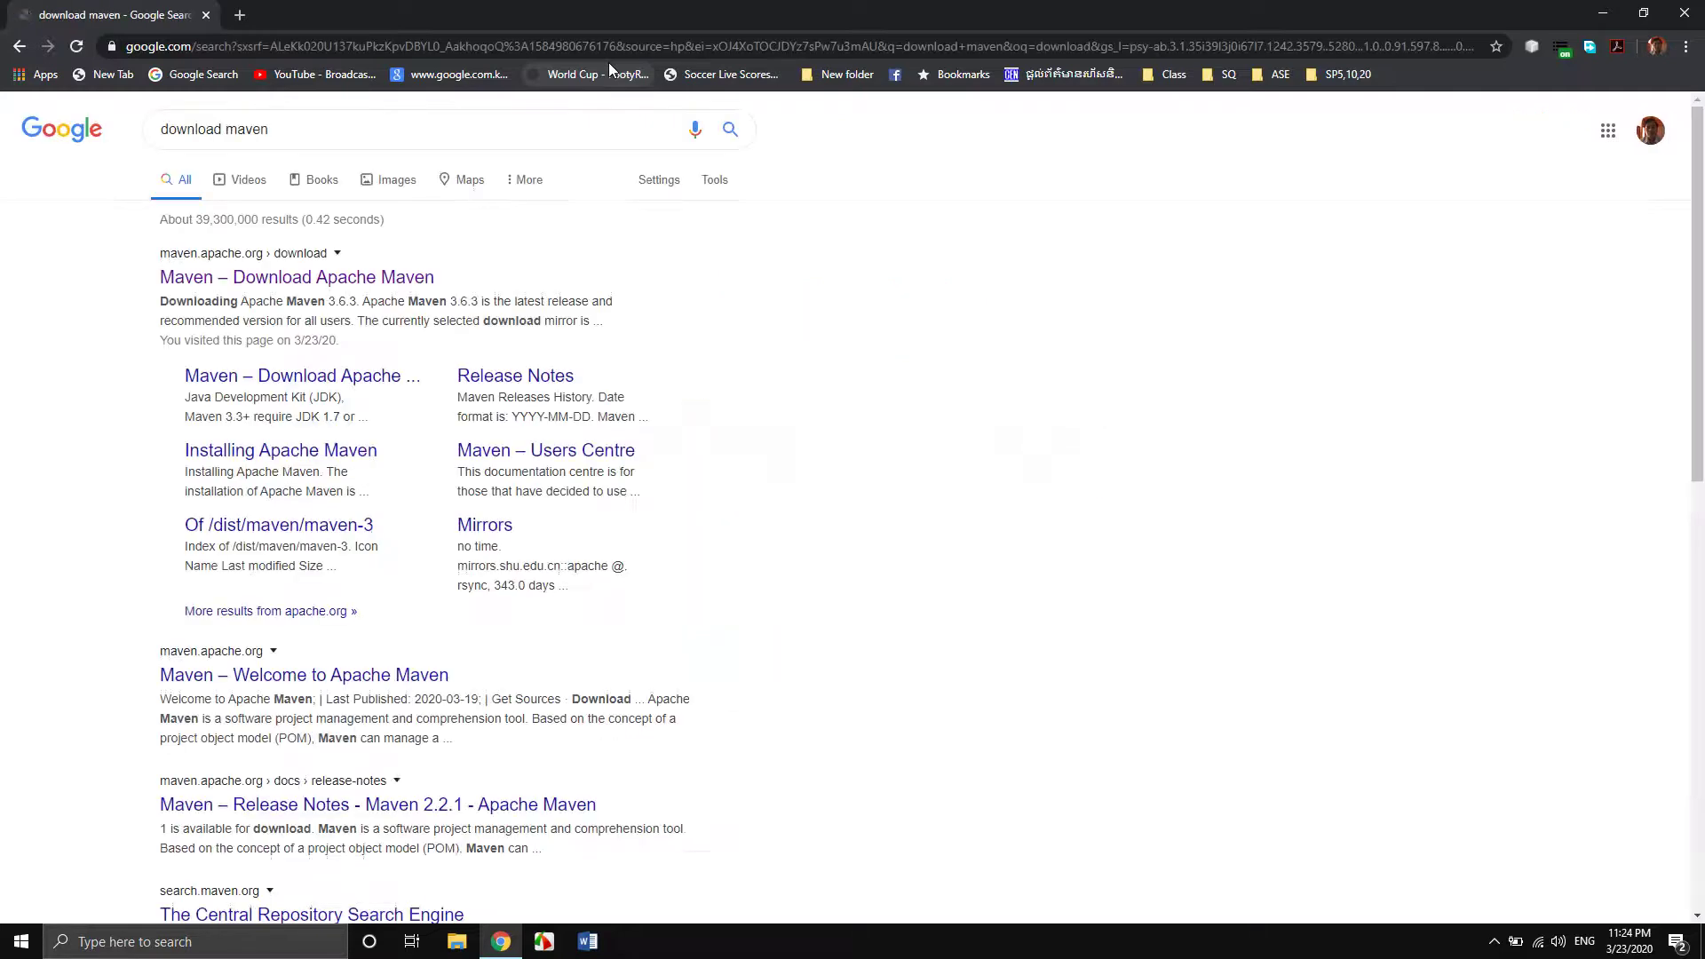
View the binary zip archive link on the Apache Maven download page and minimize the browser.
left_click(365, 281)
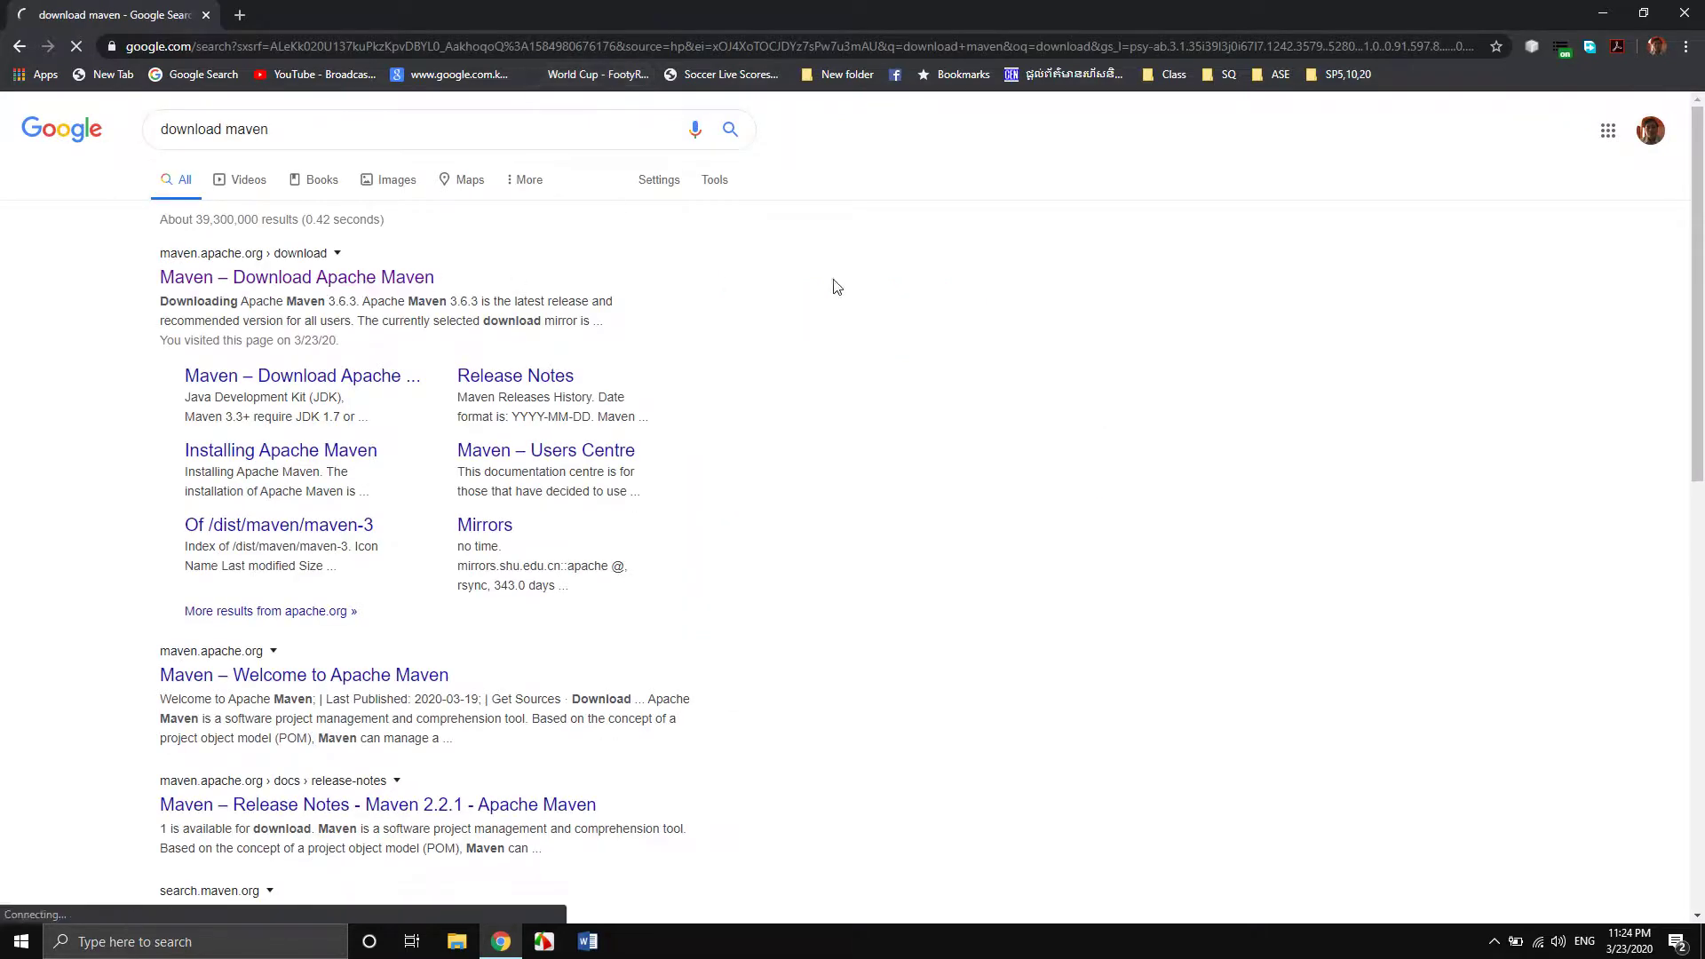
scroll(869, 275, "down", 4)
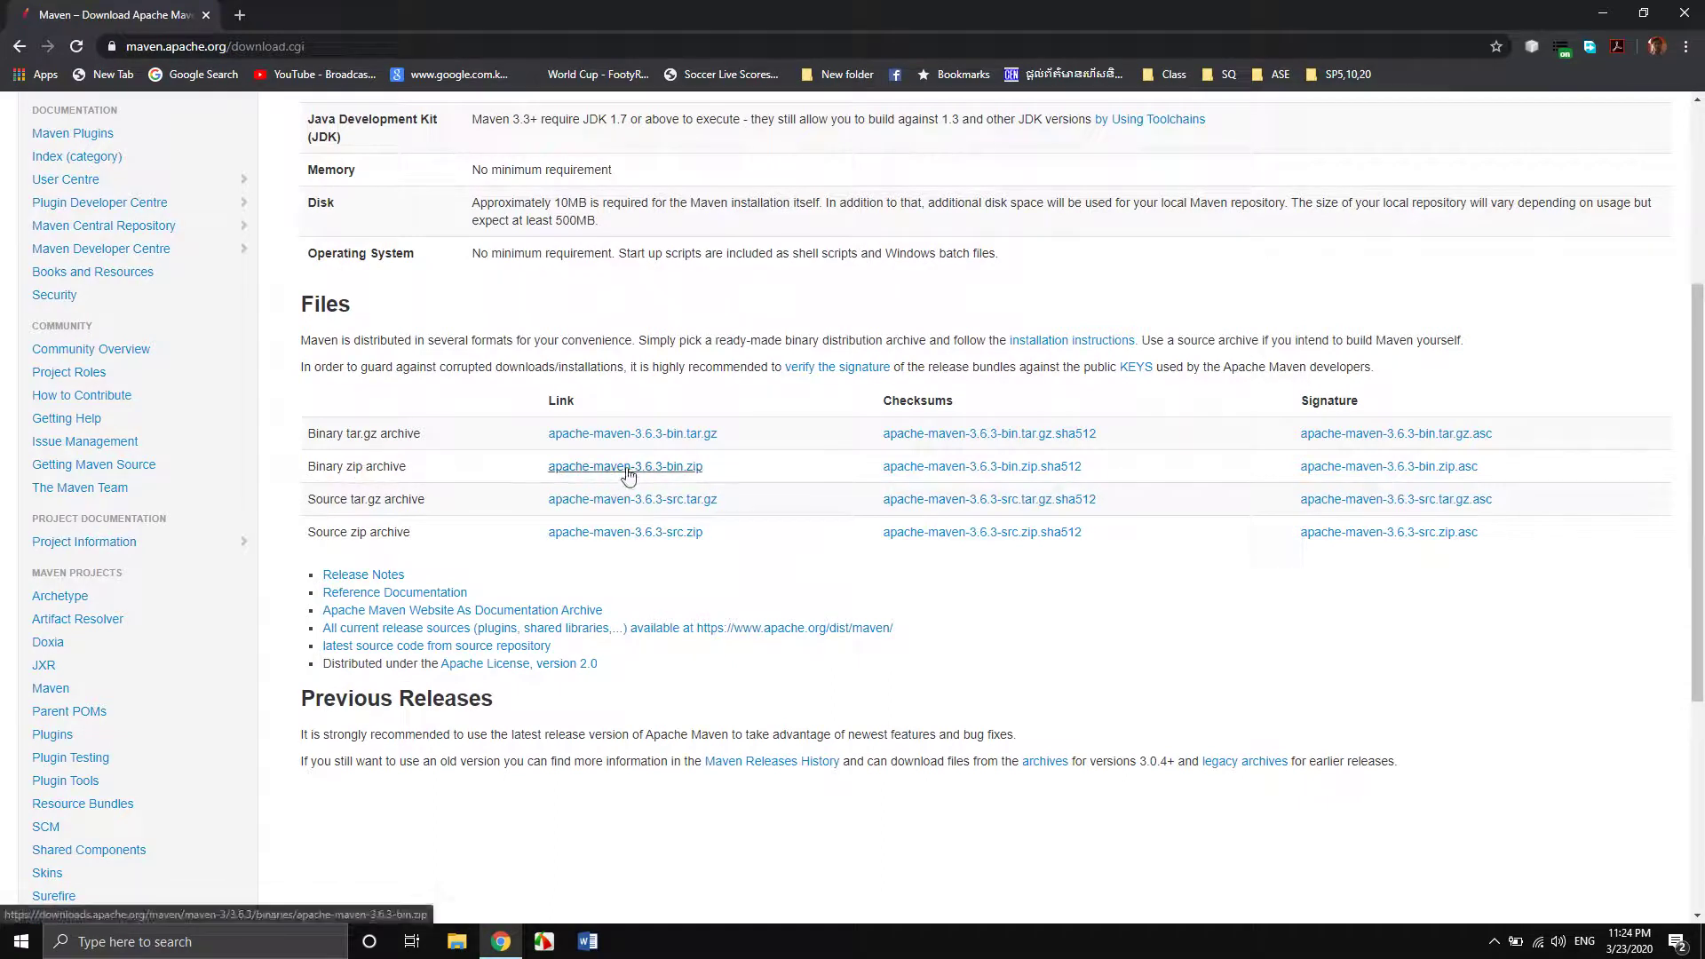
left_click(1603, 13)
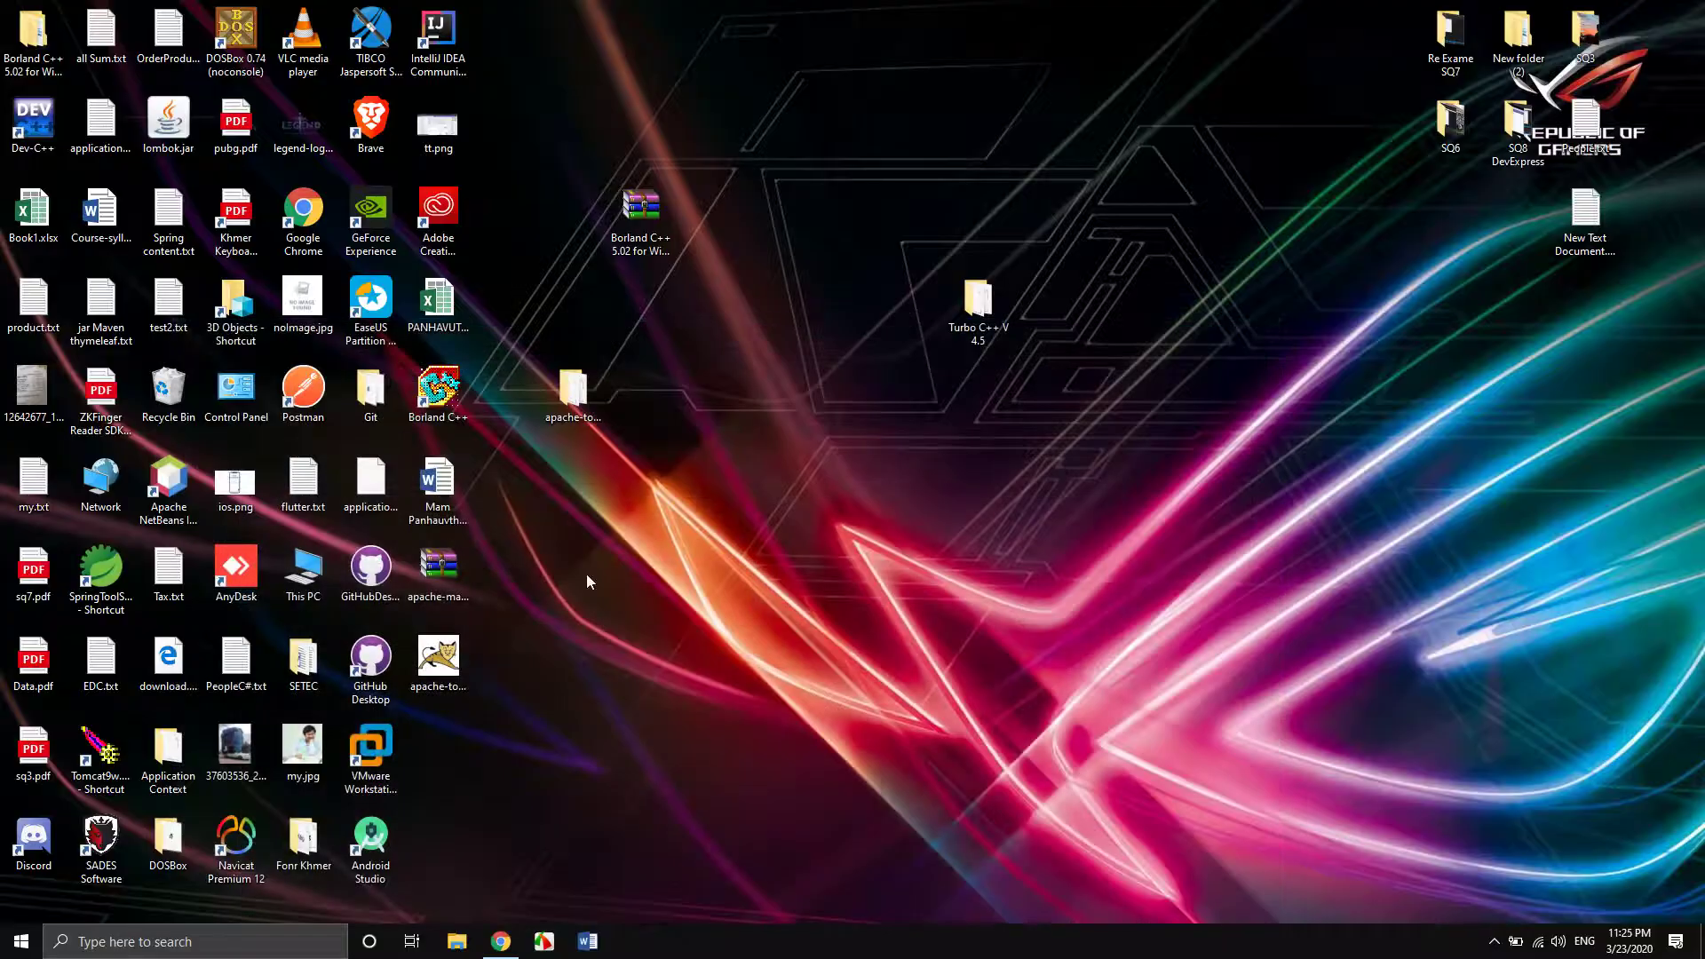
Examine the apache-maven-3.6.3 folder inside the Maven zip archive on the desktop and close the archive.
double_click(436, 568)
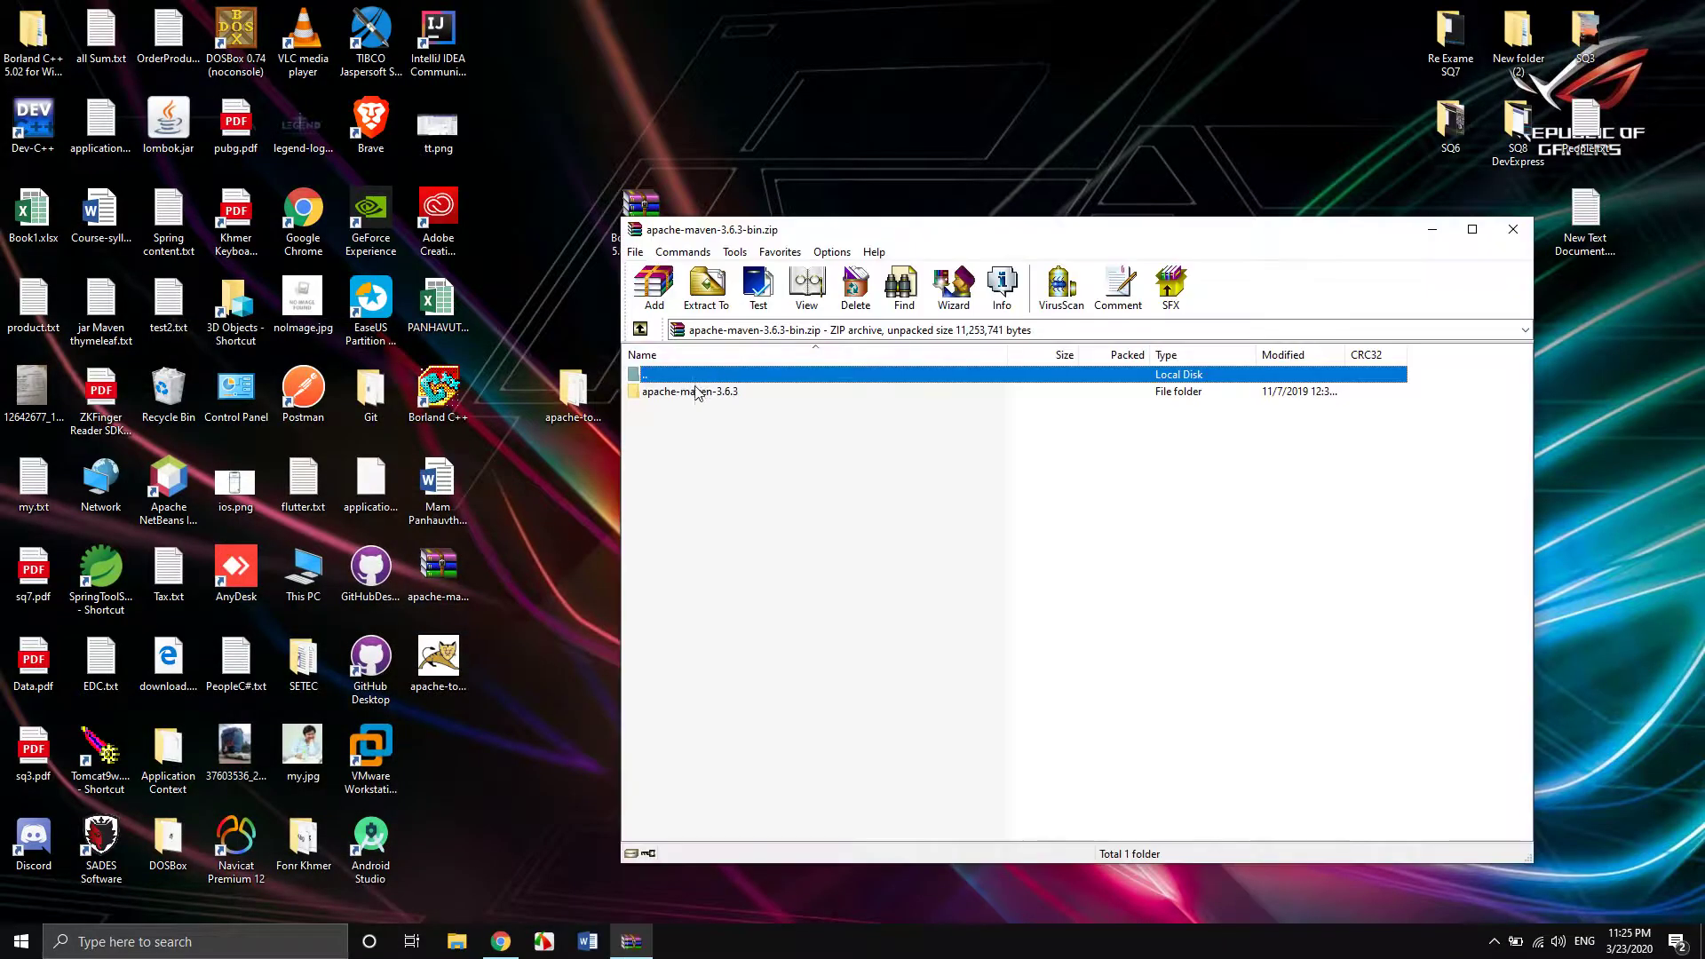
left_click(697, 397)
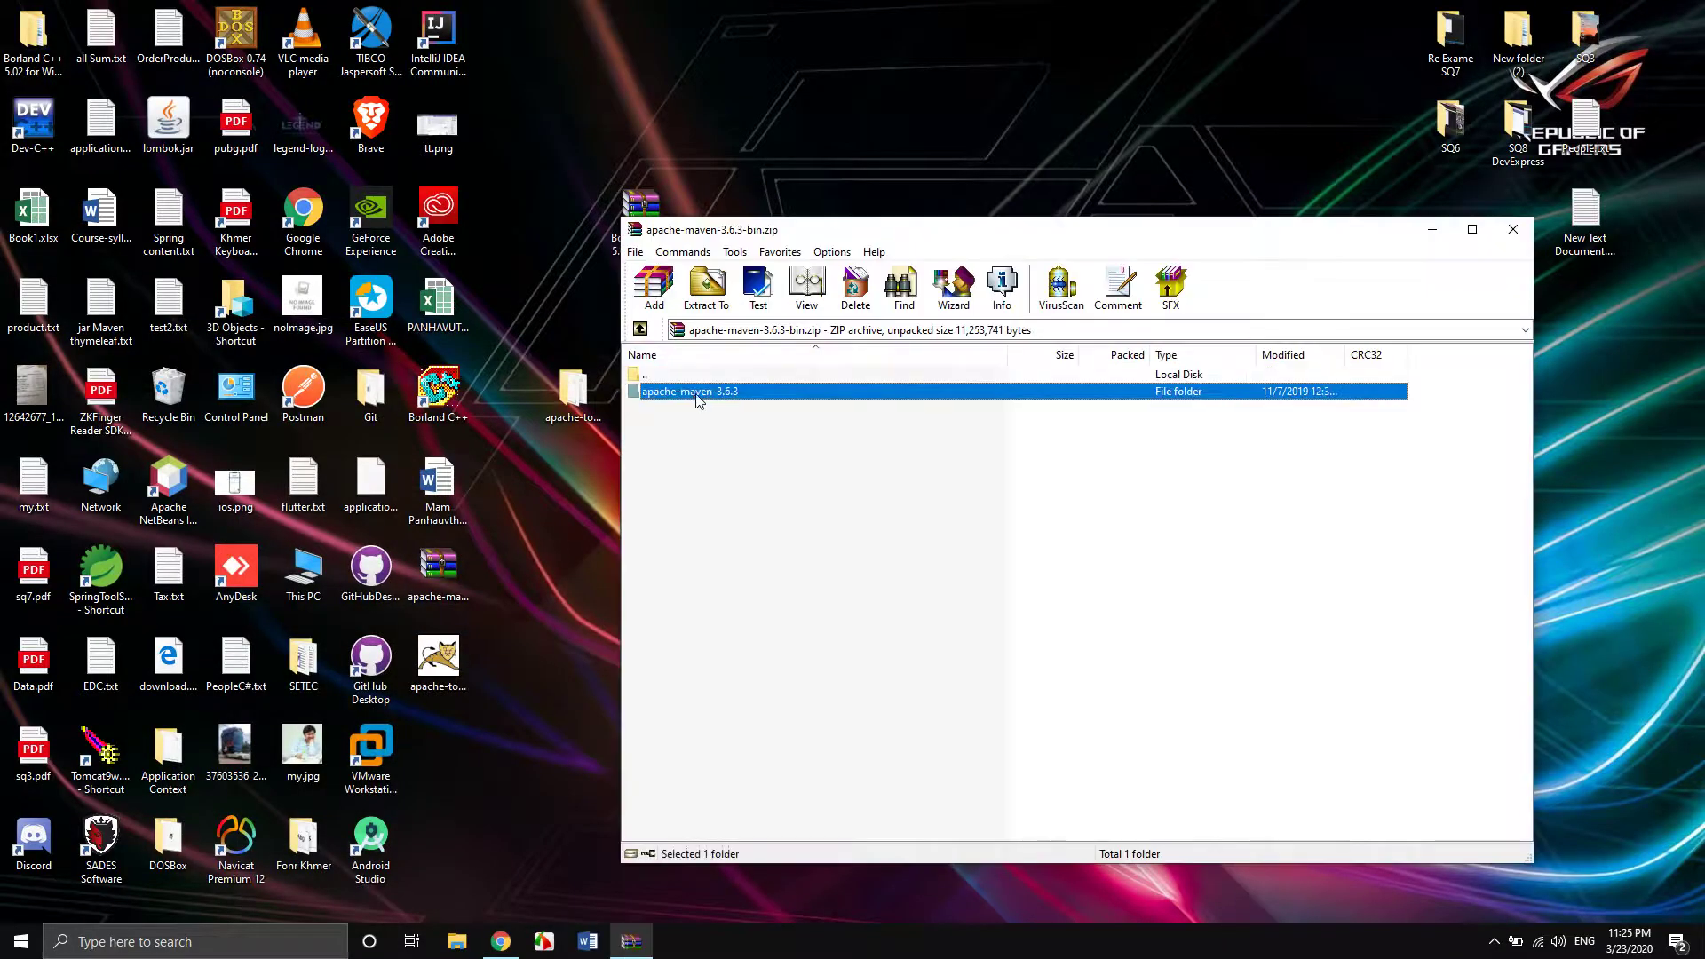
double_click(698, 398)
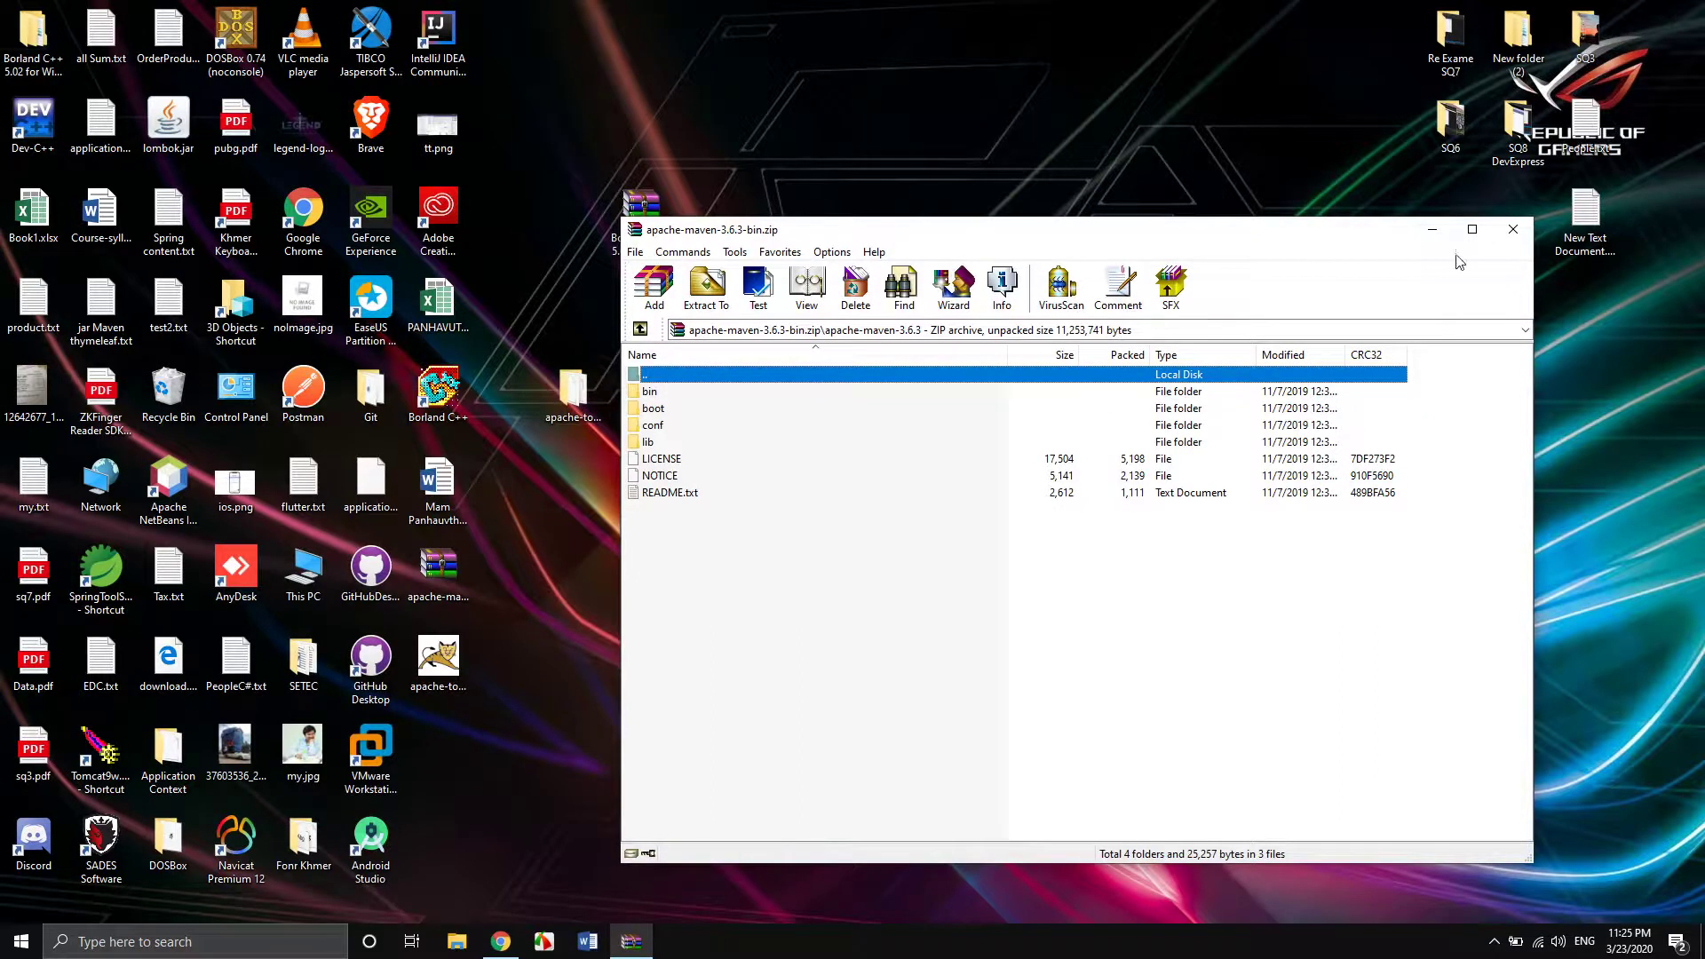
left_click(1513, 229)
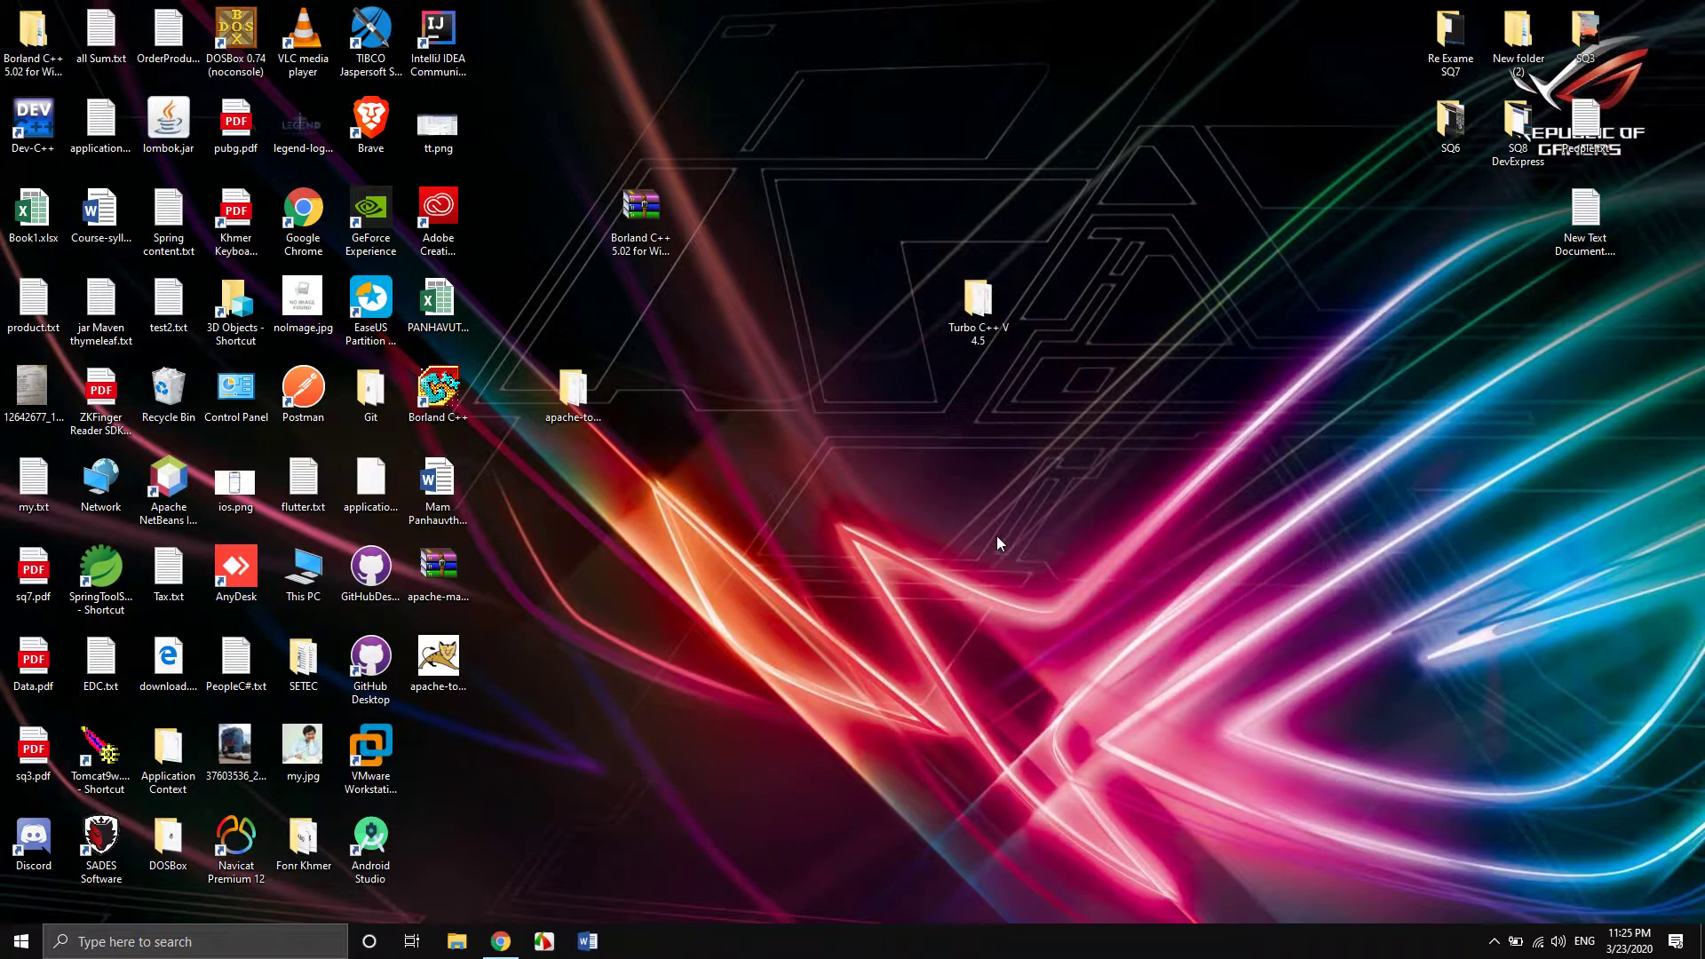
Open File Explorer at D:\LibJava\apache-maven-3.6.1-bin\apache-maven-3.6.1\bin and select the mvn file.
key("super+e")
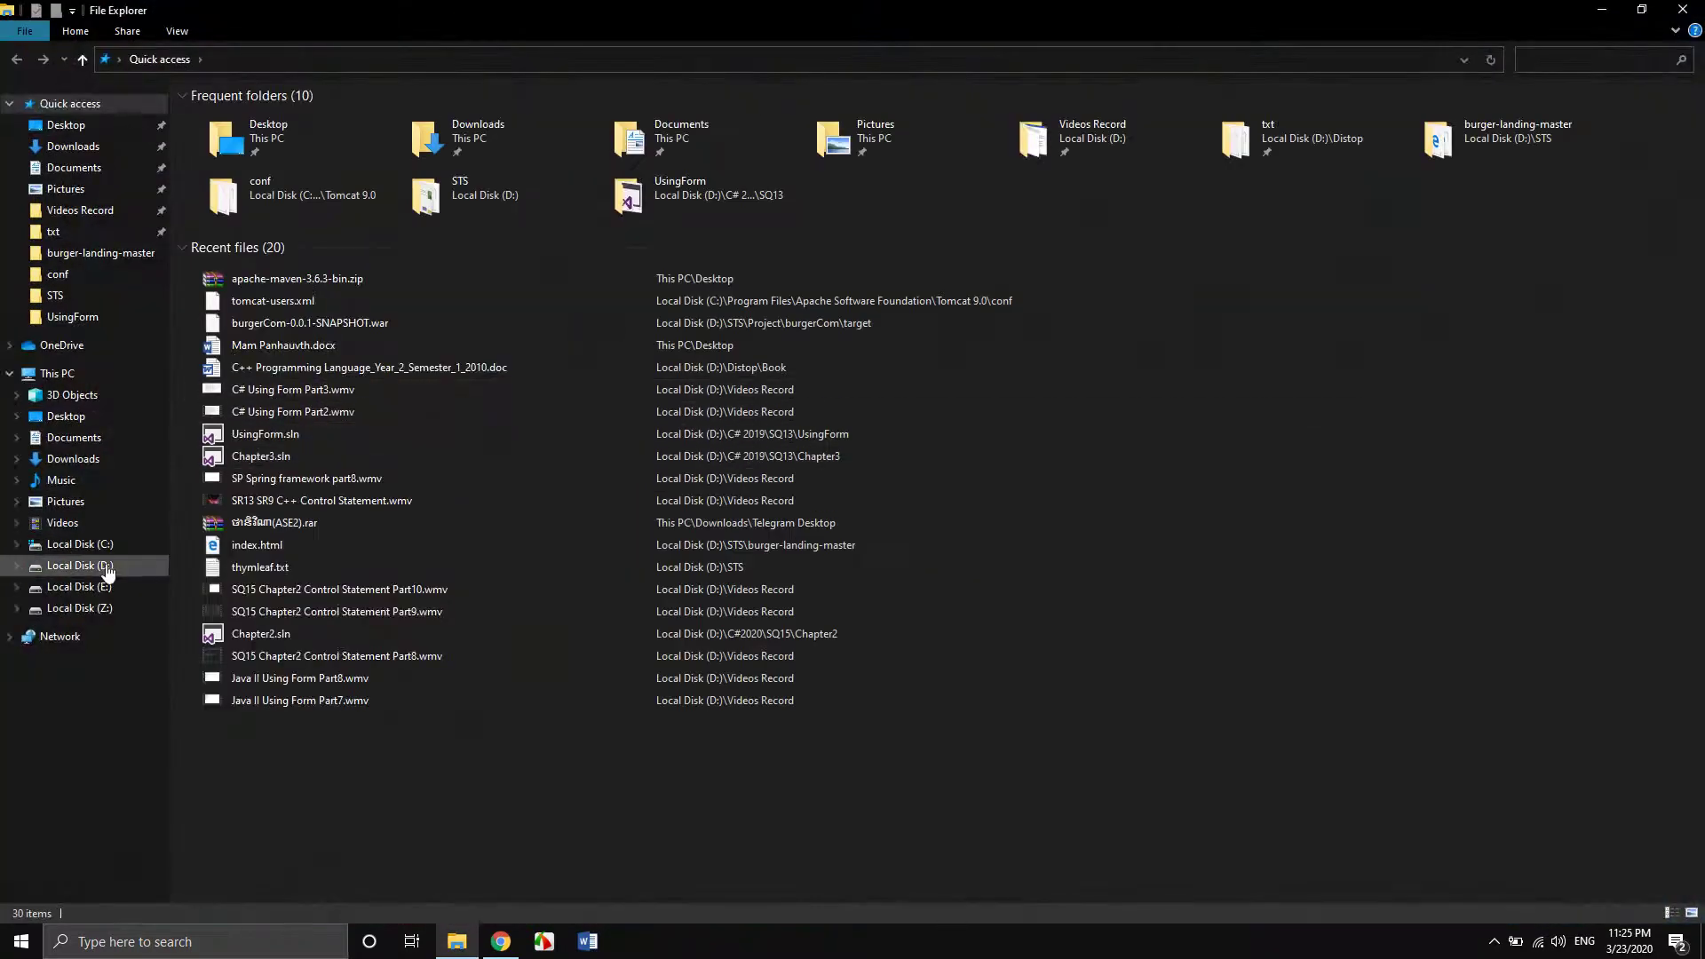
left_click(107, 568)
left_click(264, 345)
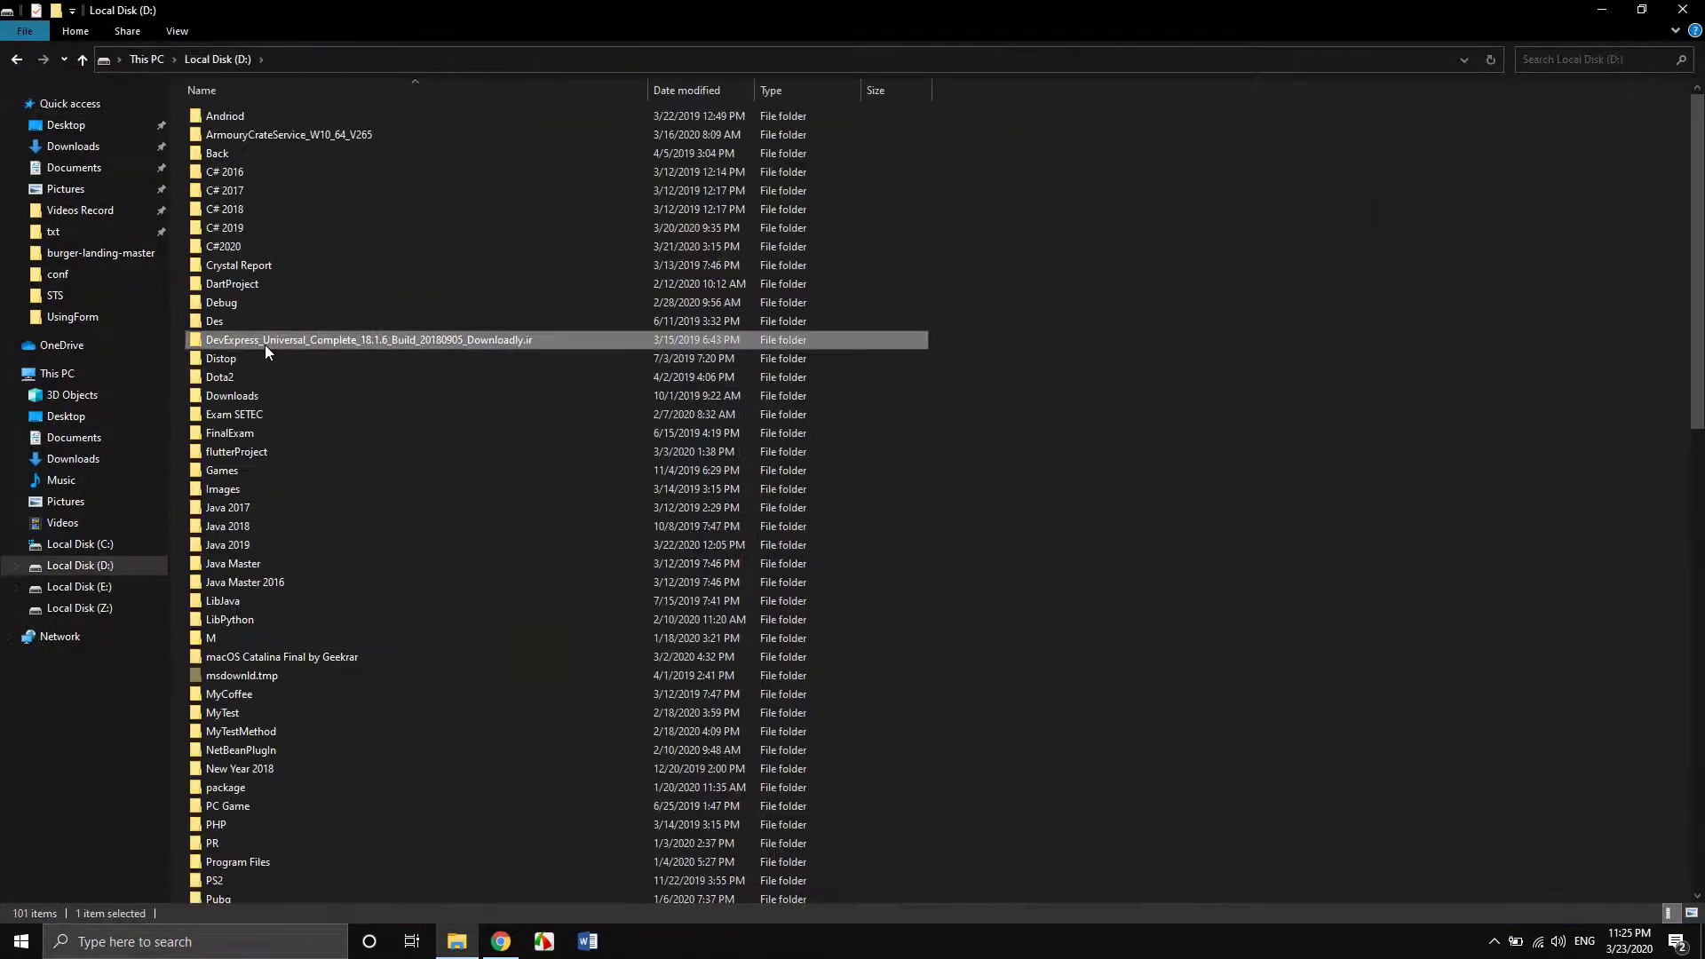
key("l")
key("Return")
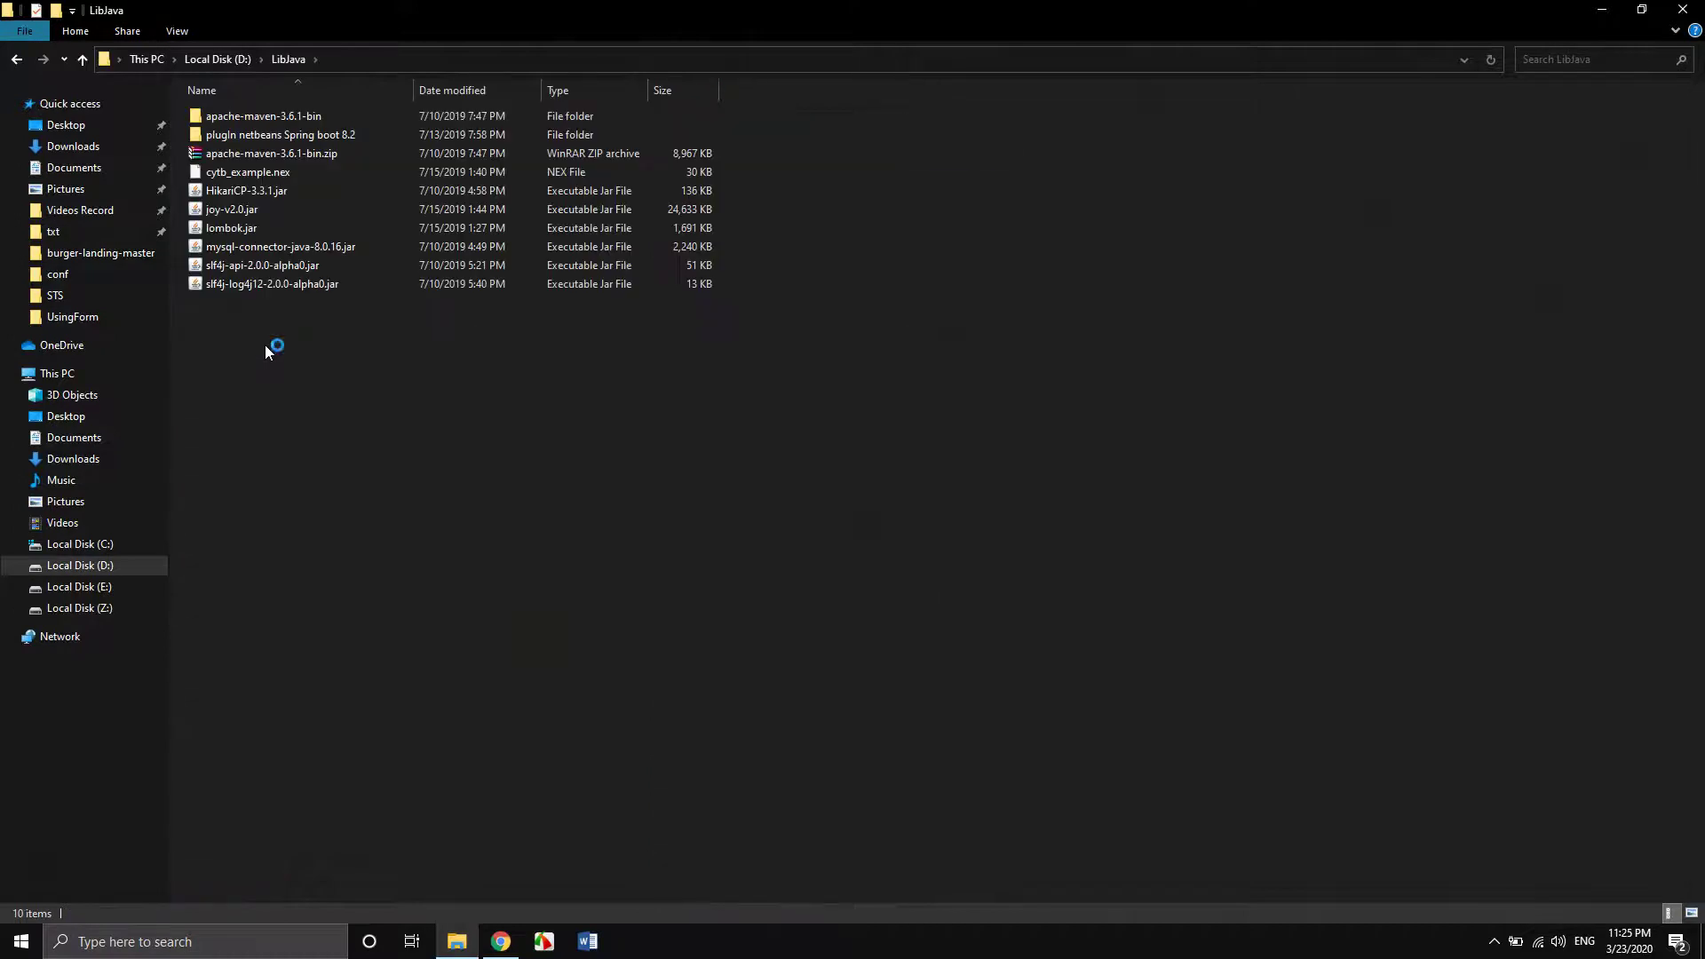
left_click(274, 122)
double_click(274, 123)
double_click(275, 119)
left_click(276, 119)
double_click(275, 119)
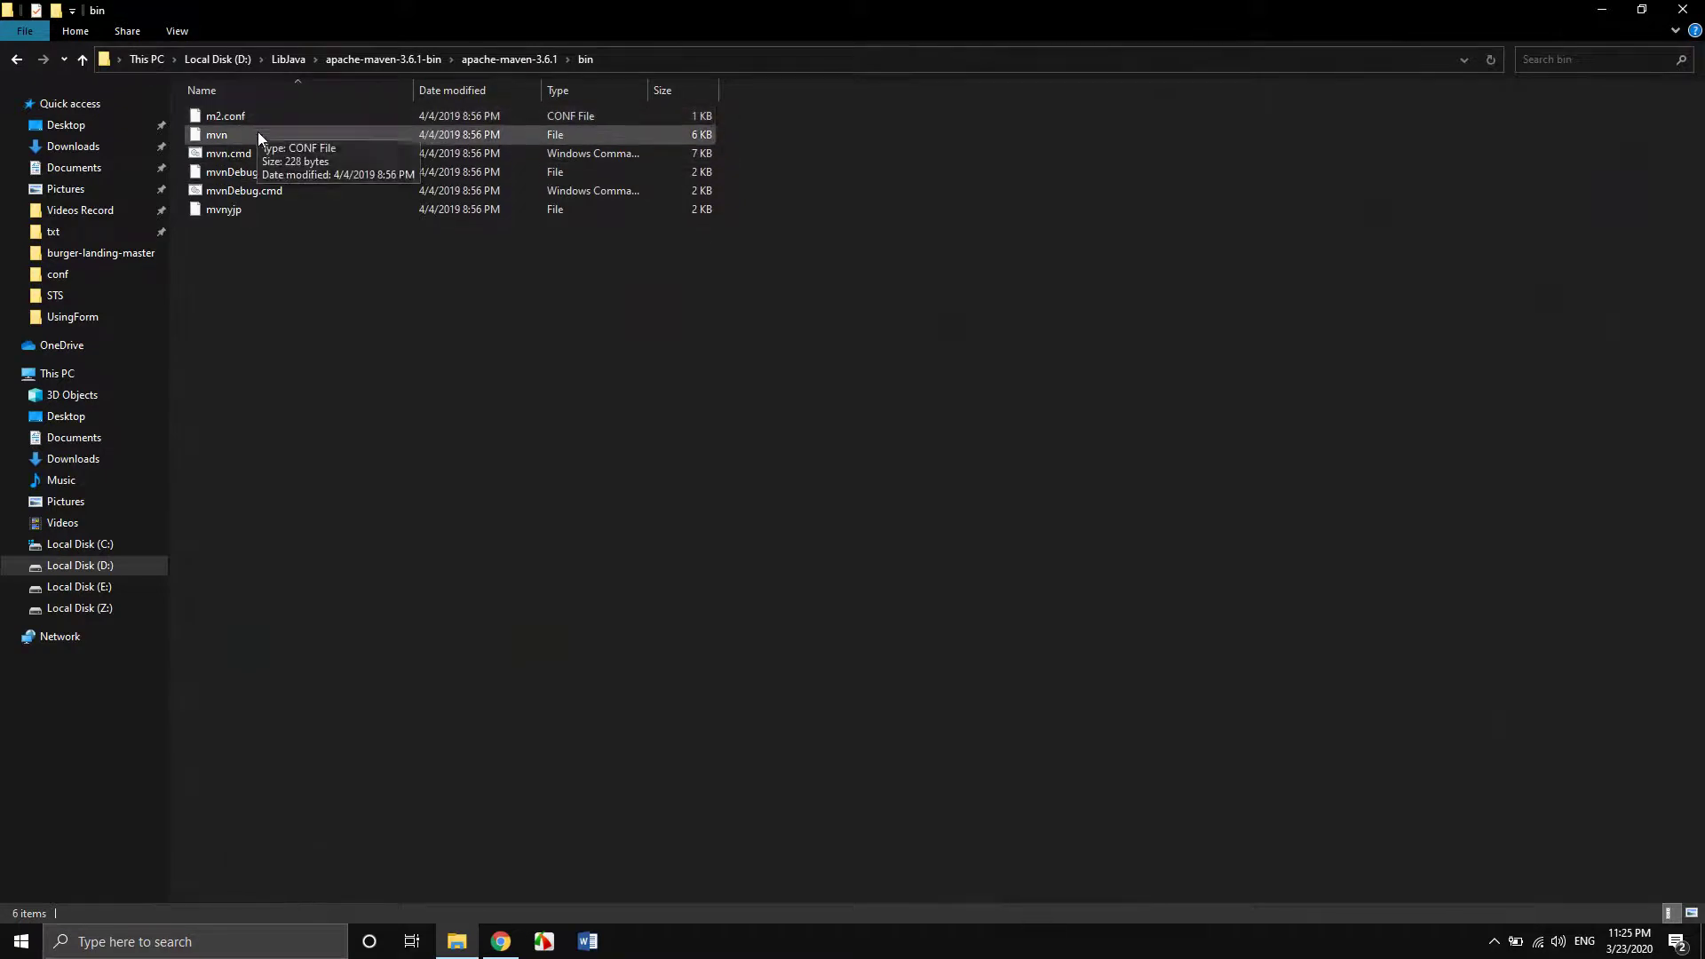
left_click(222, 140)
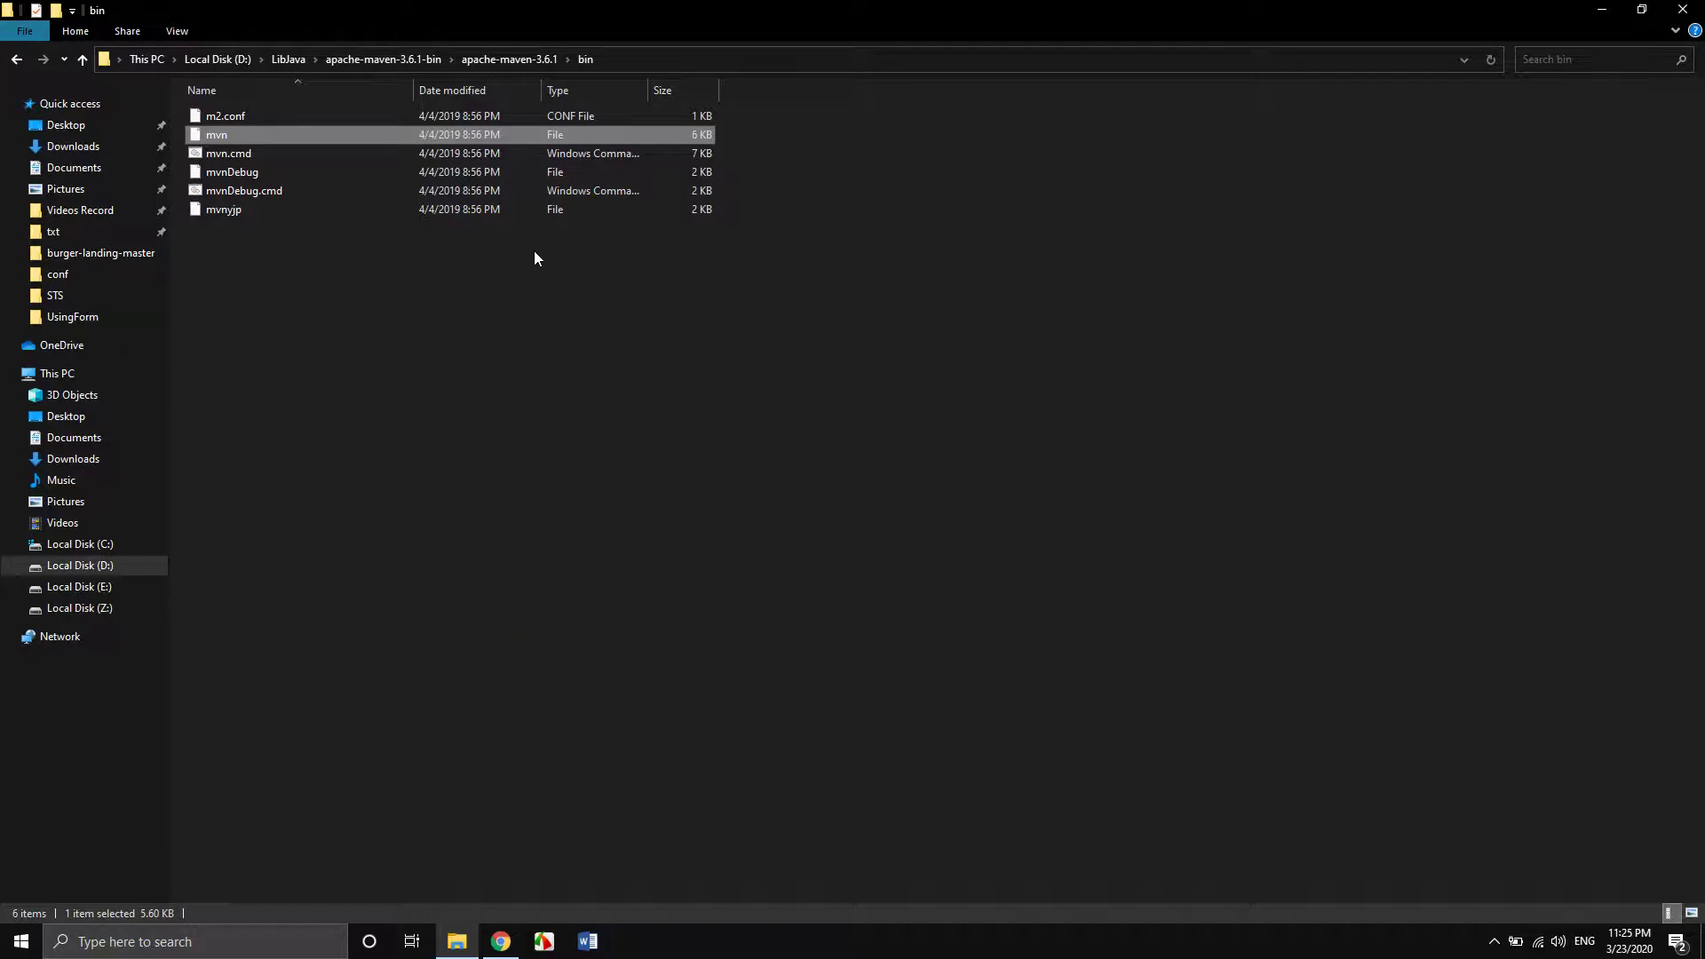
Start a command prompt in the Maven bin folder, check the version with mvn --version and close the prompt.
left_click(626, 60)
type("cmd")
key("Return")
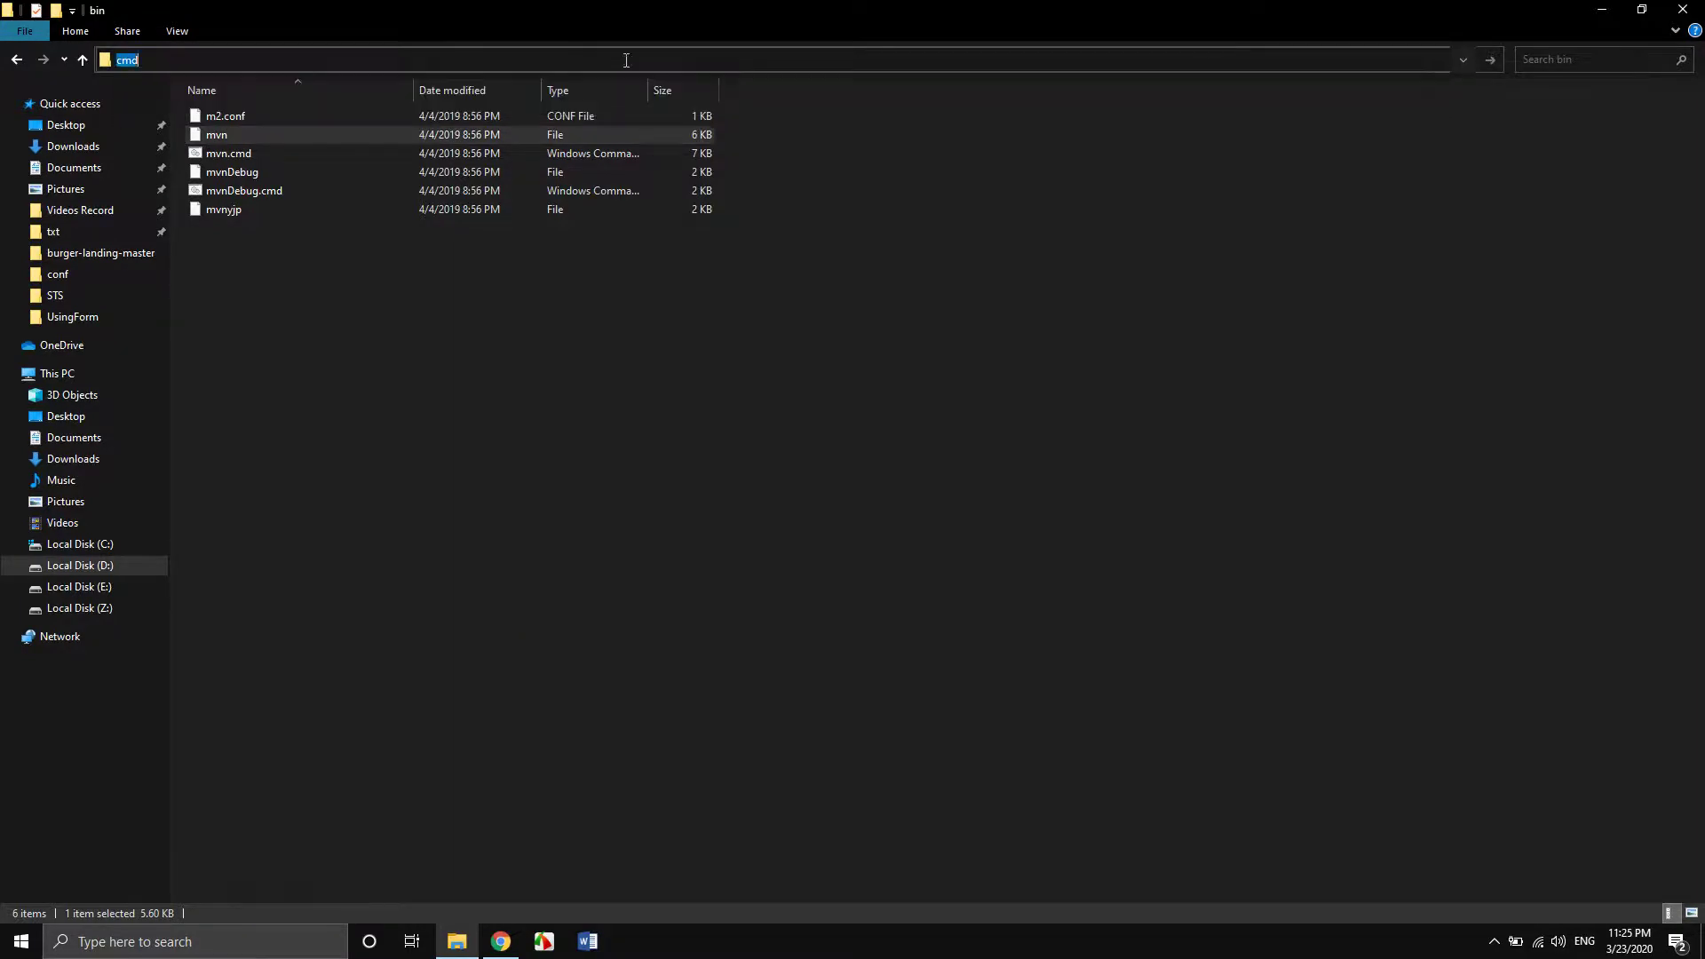
left_click_drag(618, 17, 640, 428)
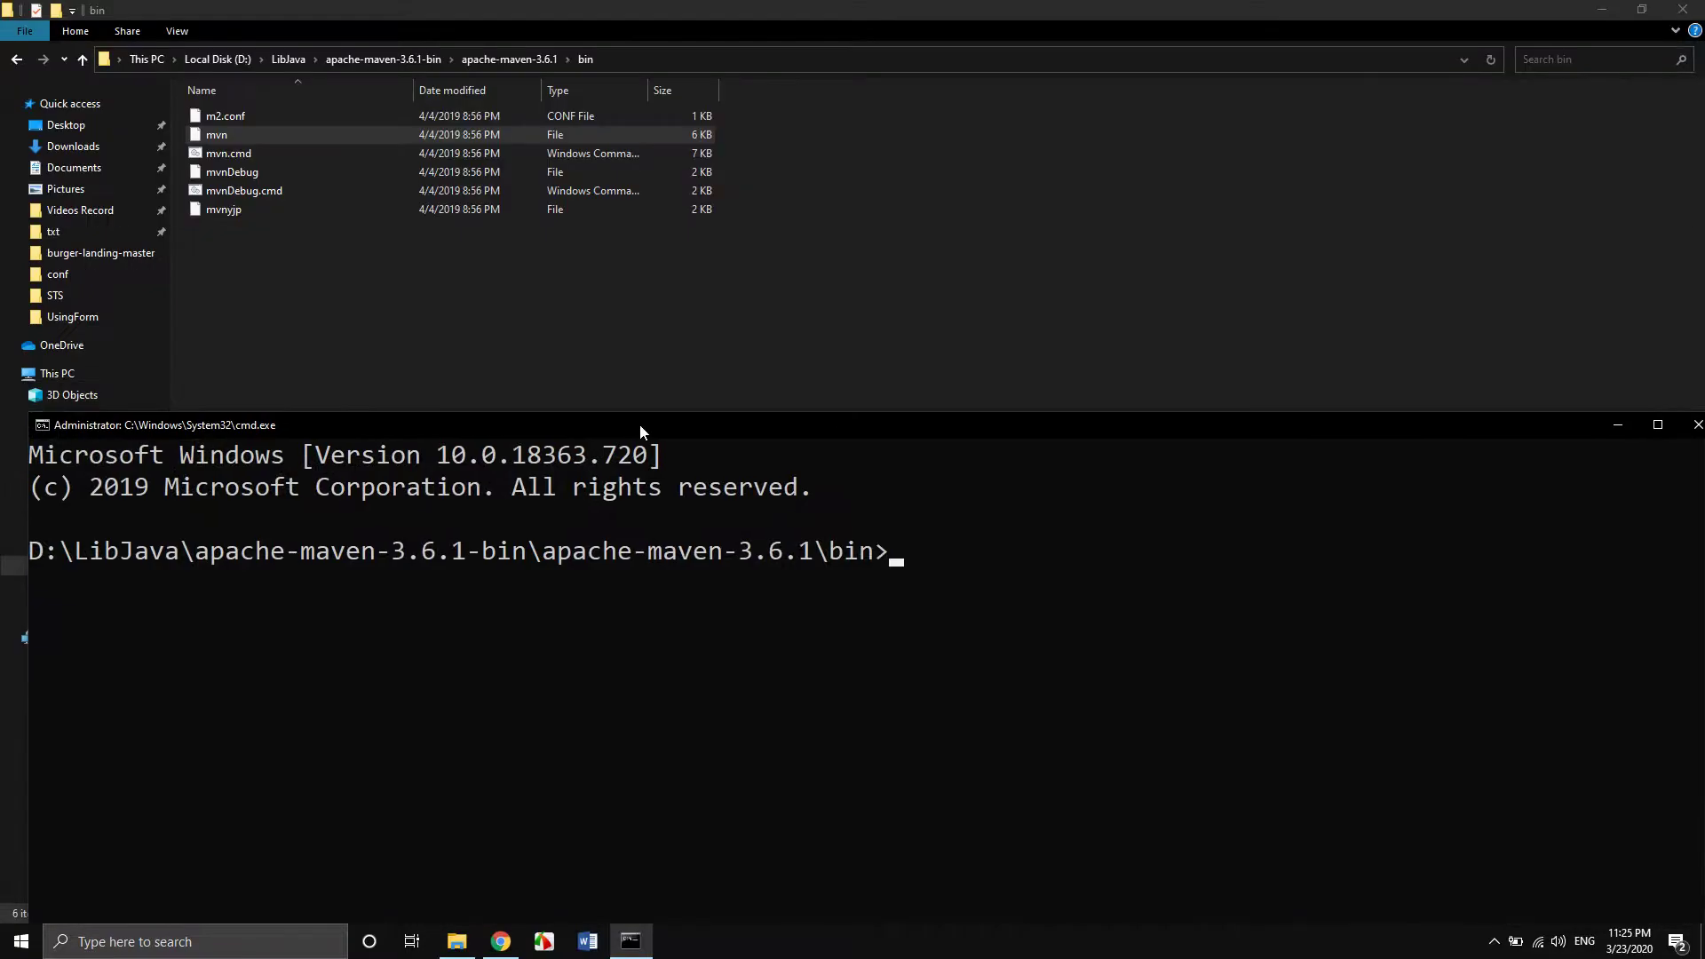
type("mvn --version")
key("Return")
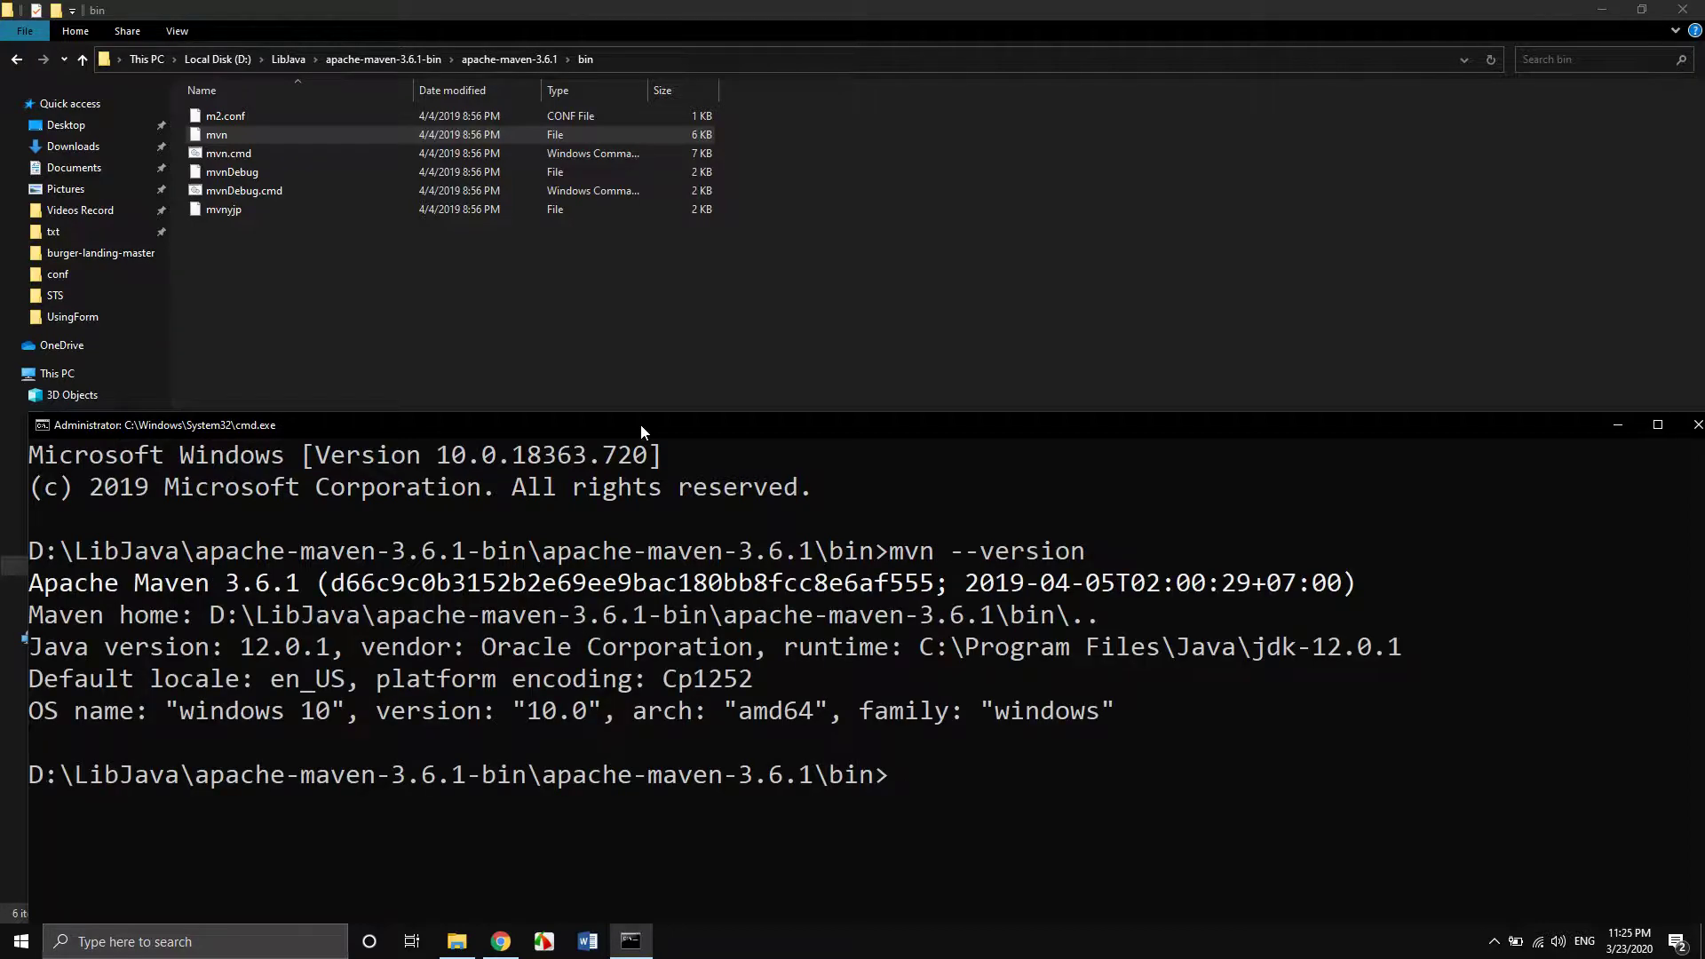
key("alt+F4")
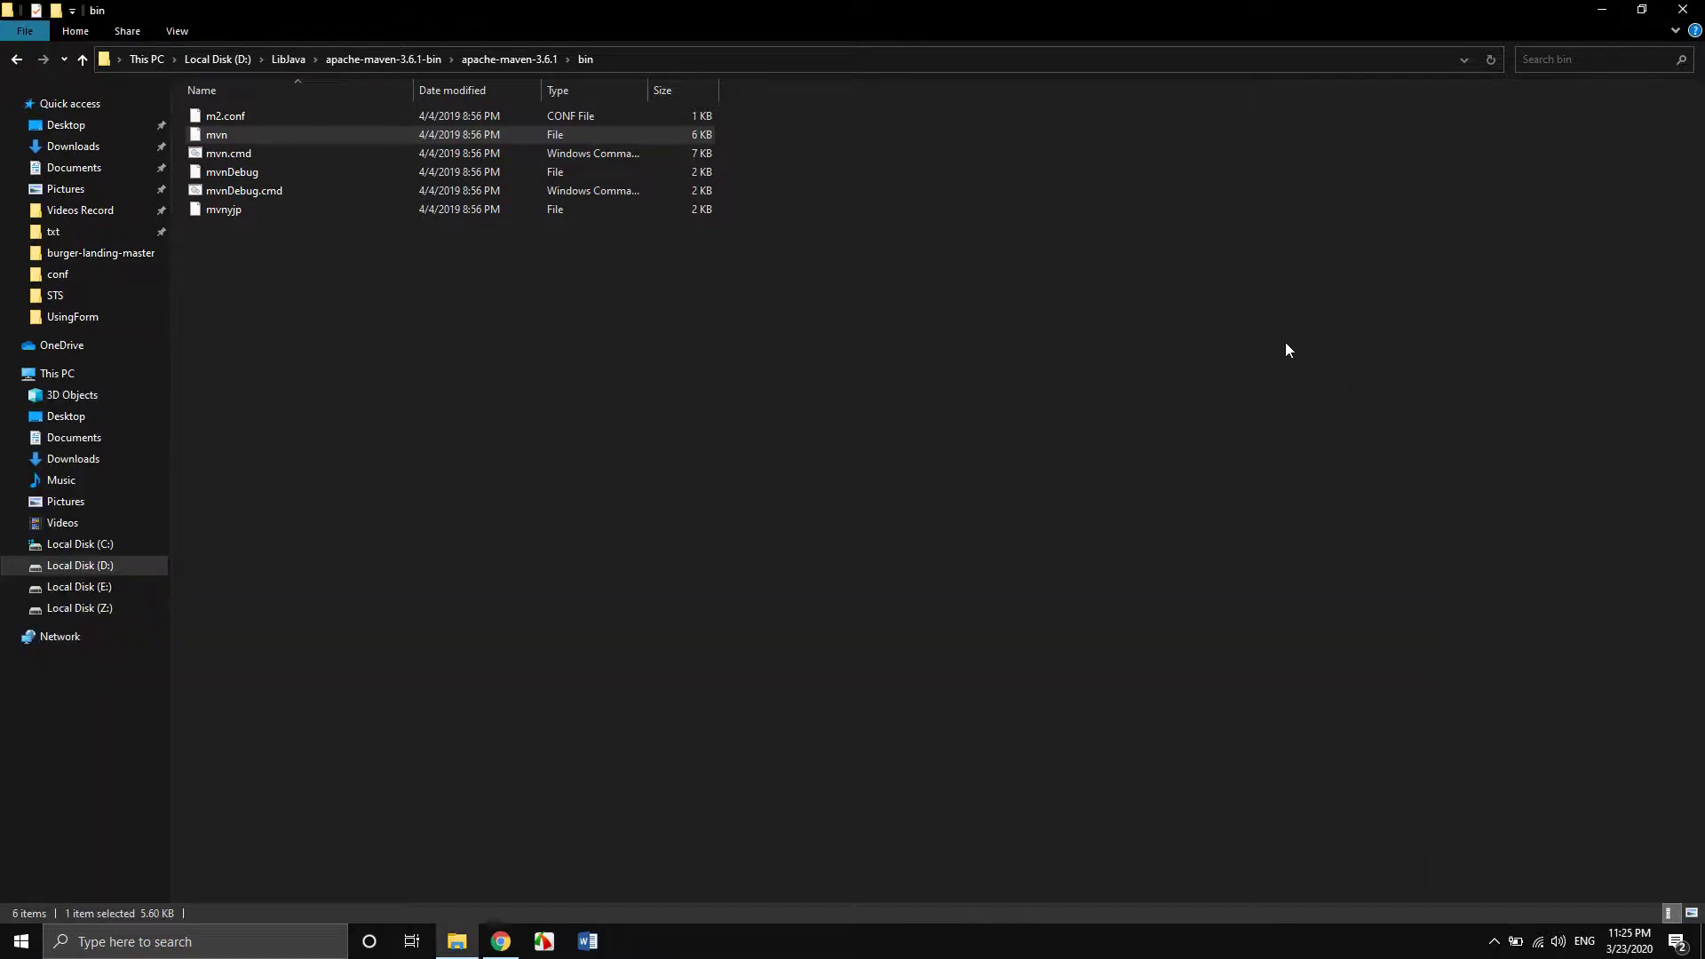
Start an administrator command prompt outside the Maven folder, try to check the Maven version and close the prompt.
key("super")
type("cmd")
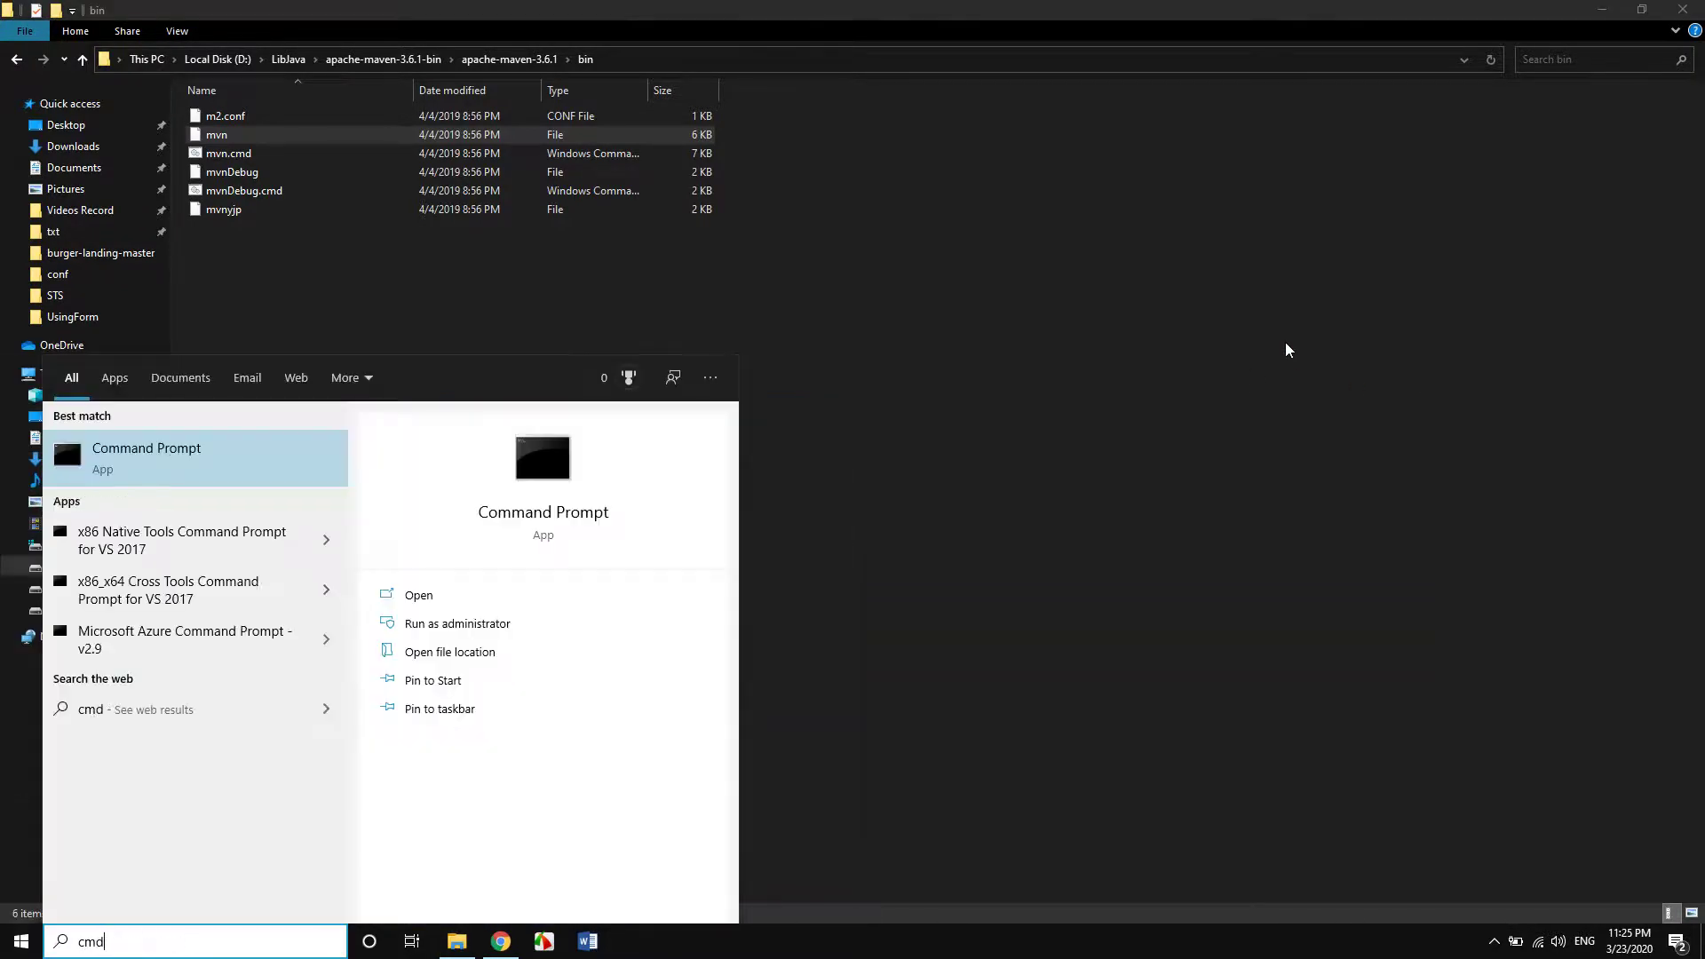
key("ctrl+shift+Return")
left_click_drag(957, 20, 1183, 307)
type("mvn")
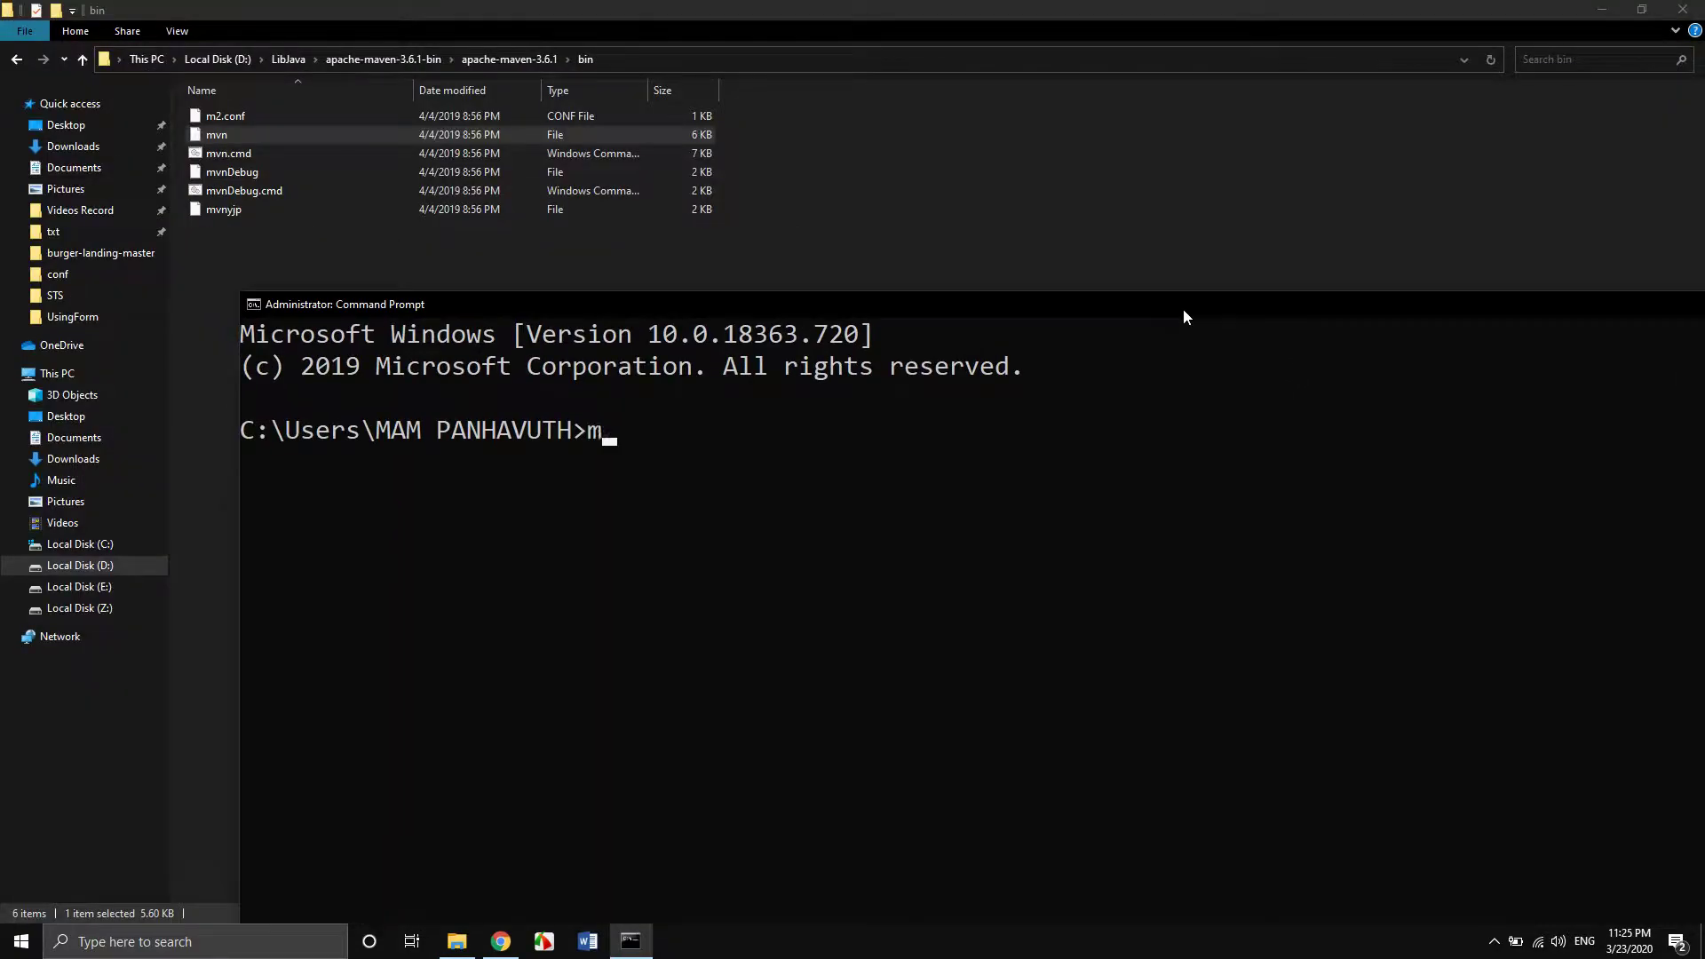
type("verion")
key("Return")
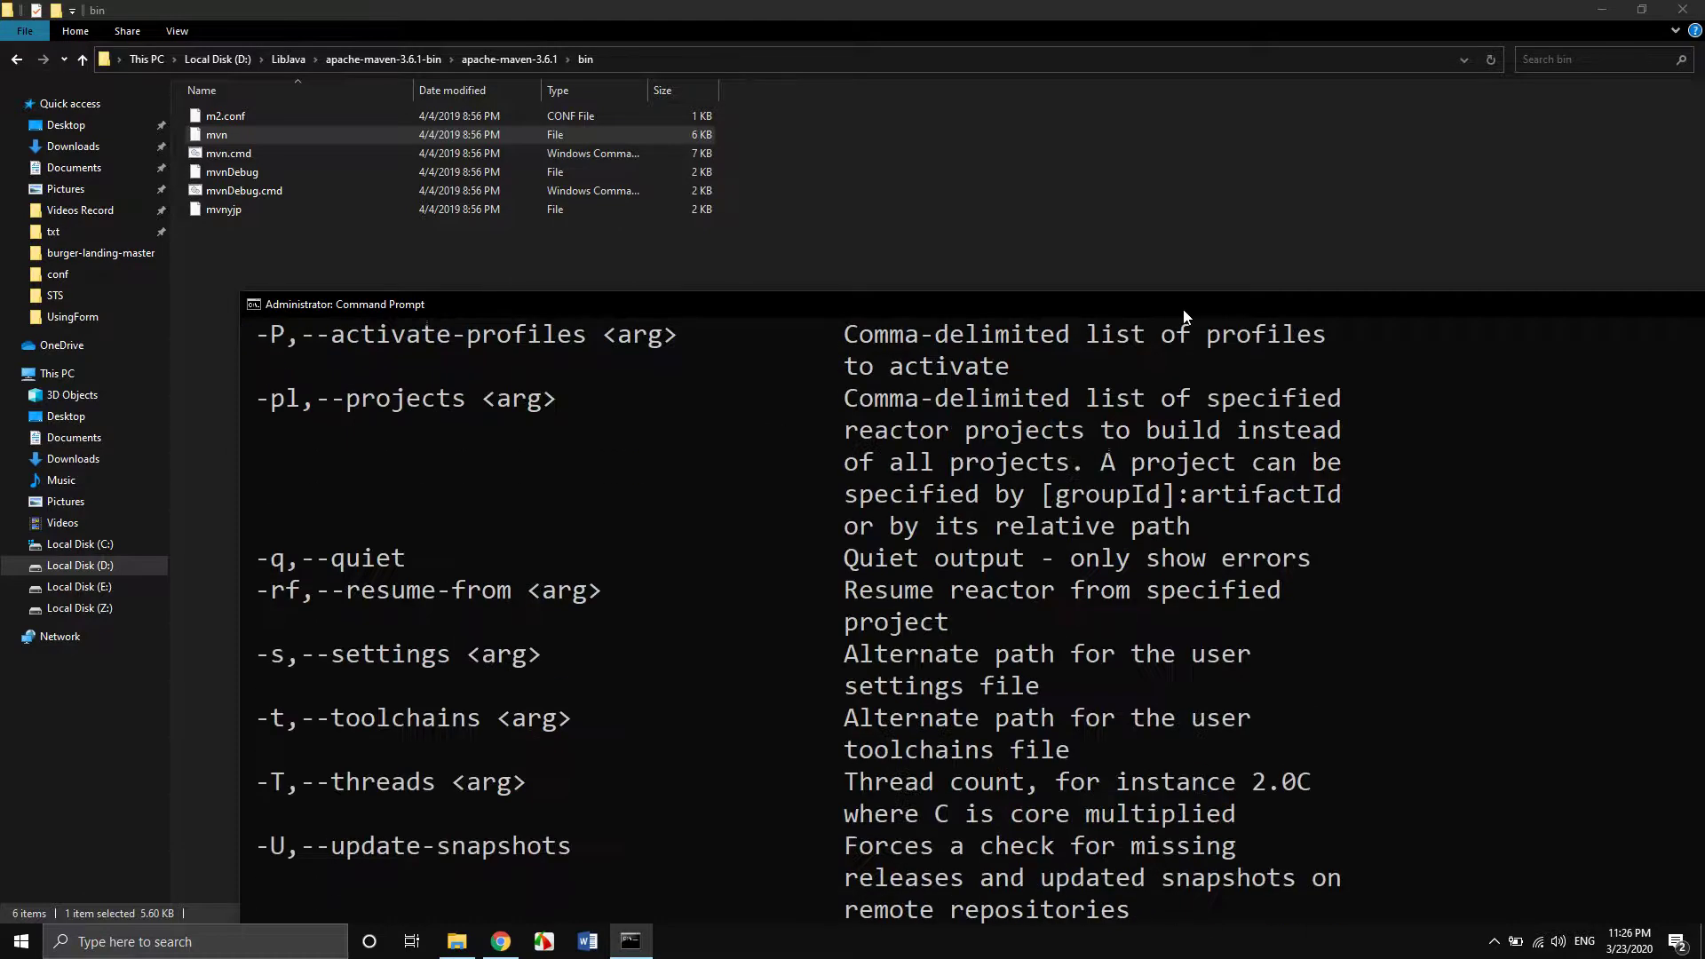
left_click_drag(1351, 314, 788, 306)
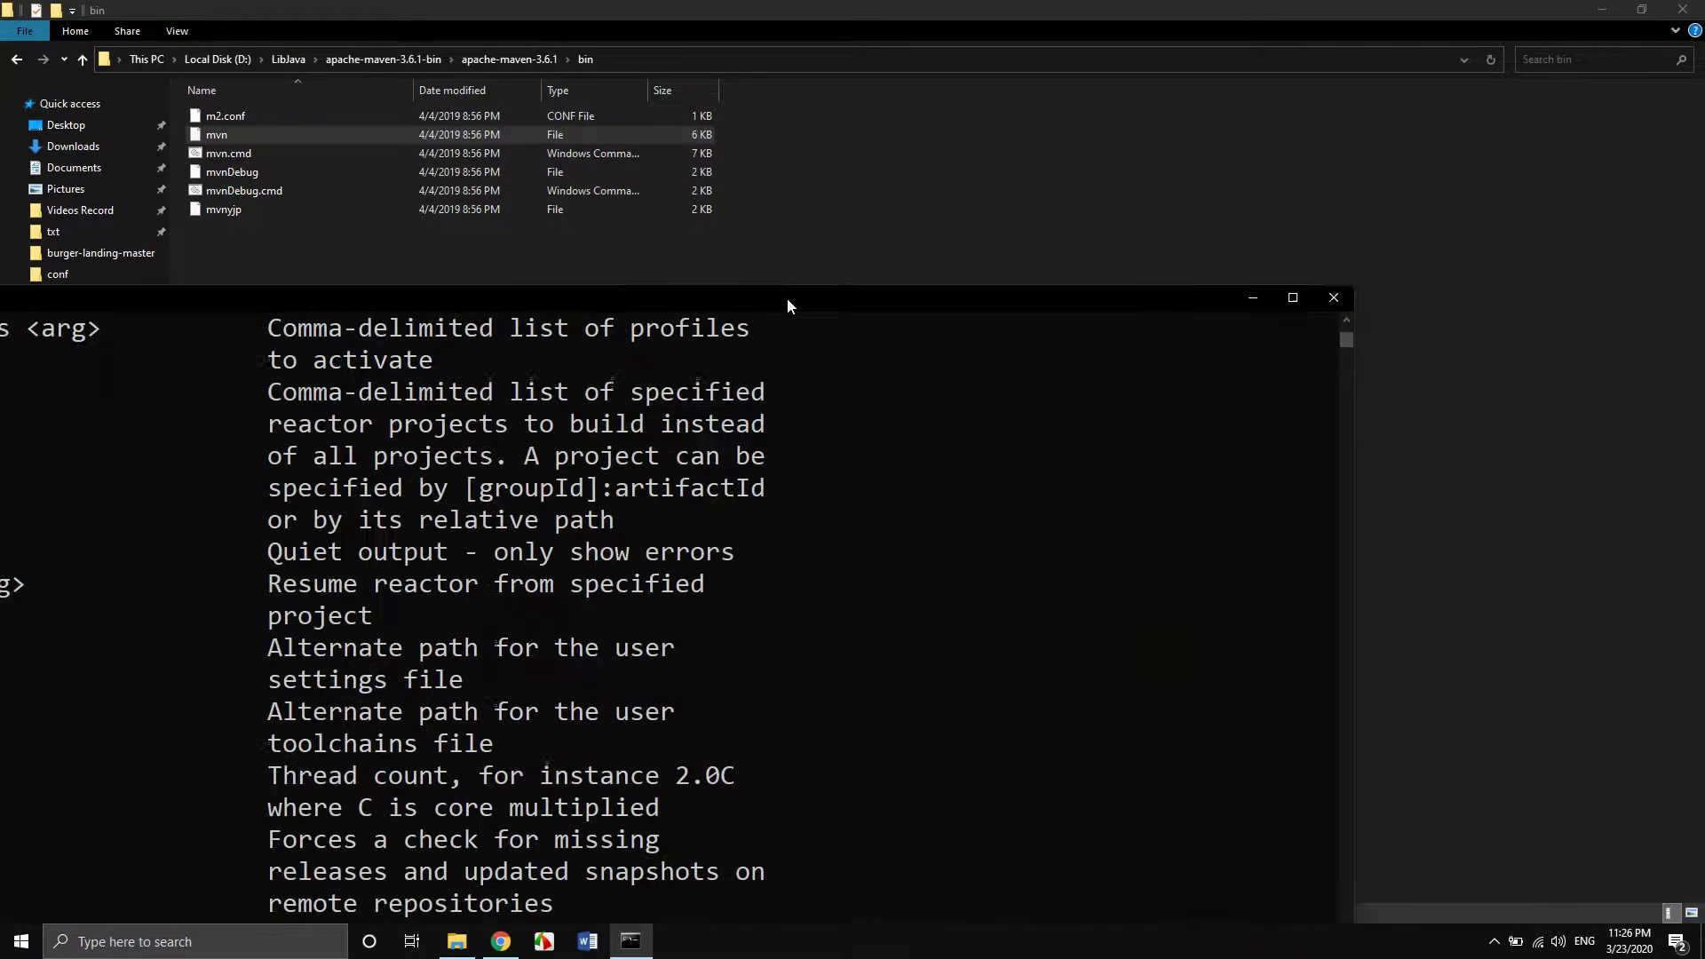
left_click(1332, 299)
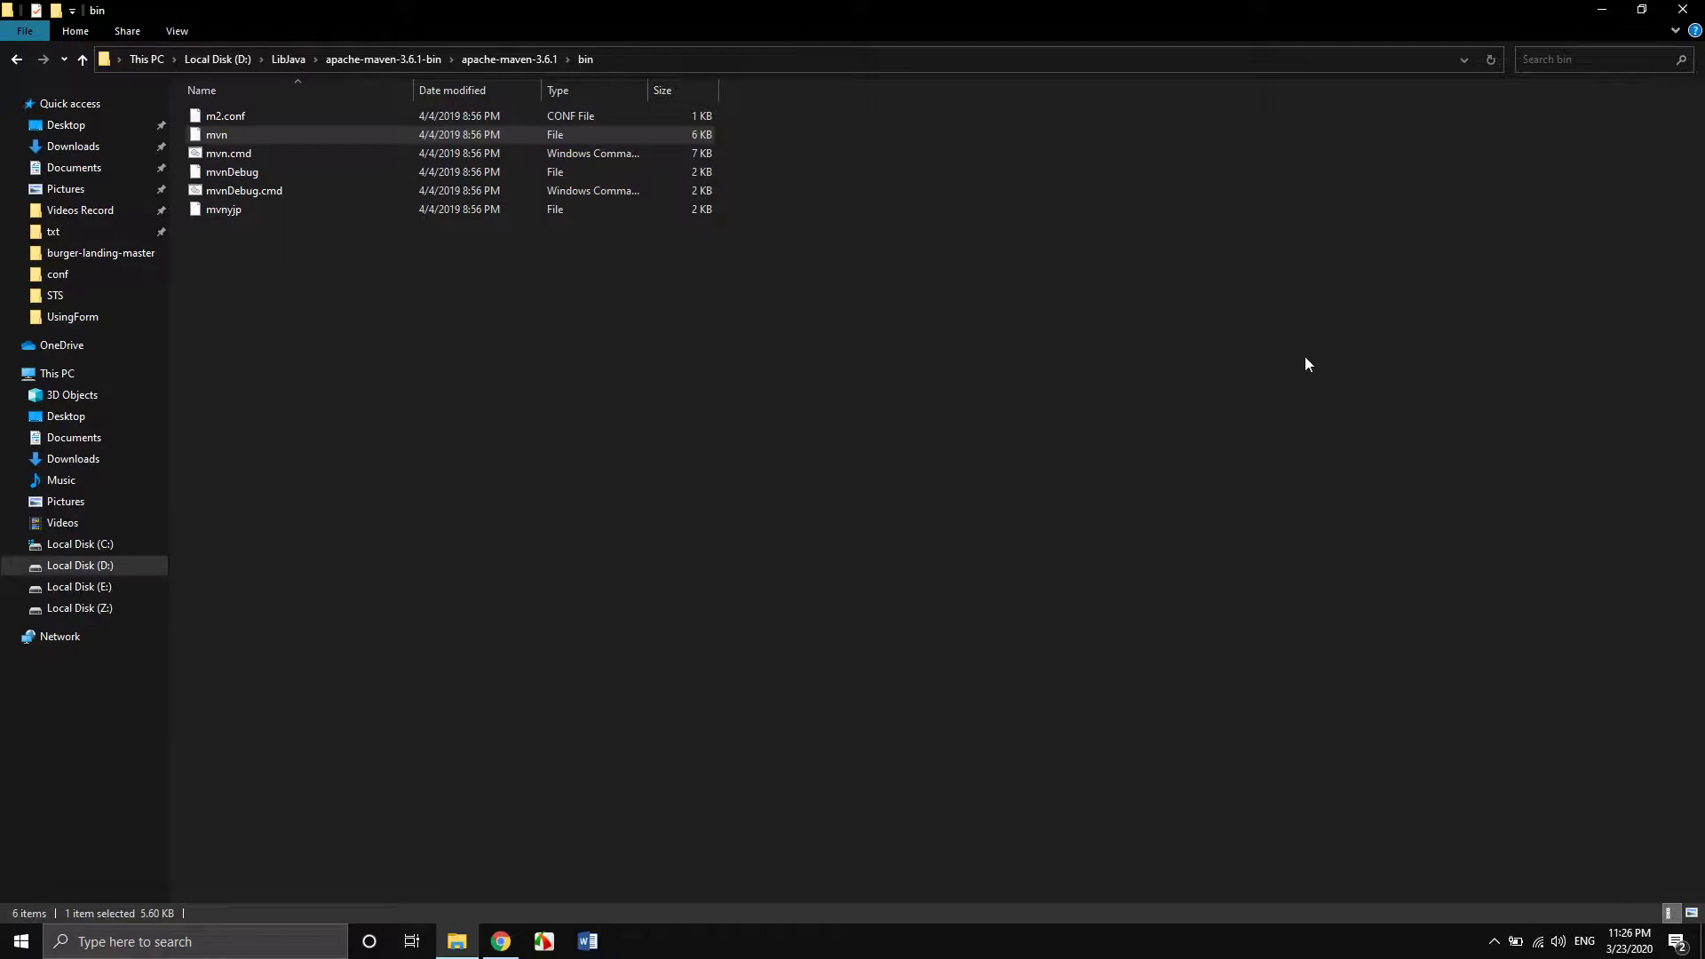
Minimize File Explorer and open the system Path variable for editing through This PC's advanced system settings.
left_click(1602, 10)
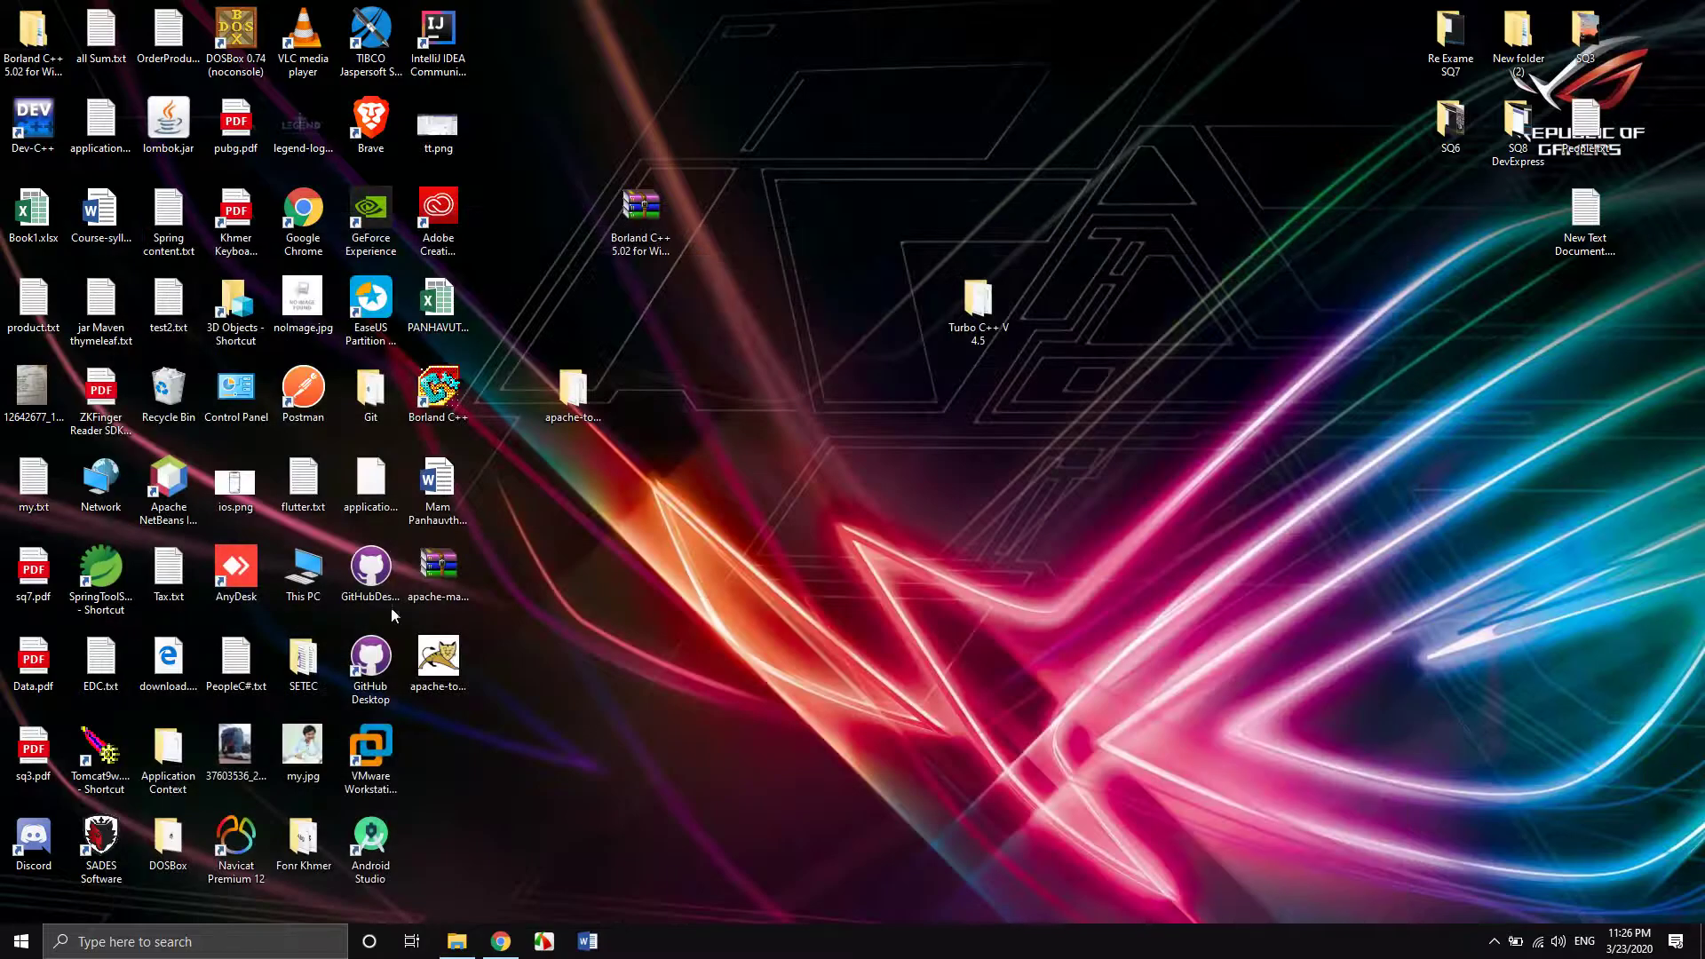
right_click(315, 571)
left_click(368, 776)
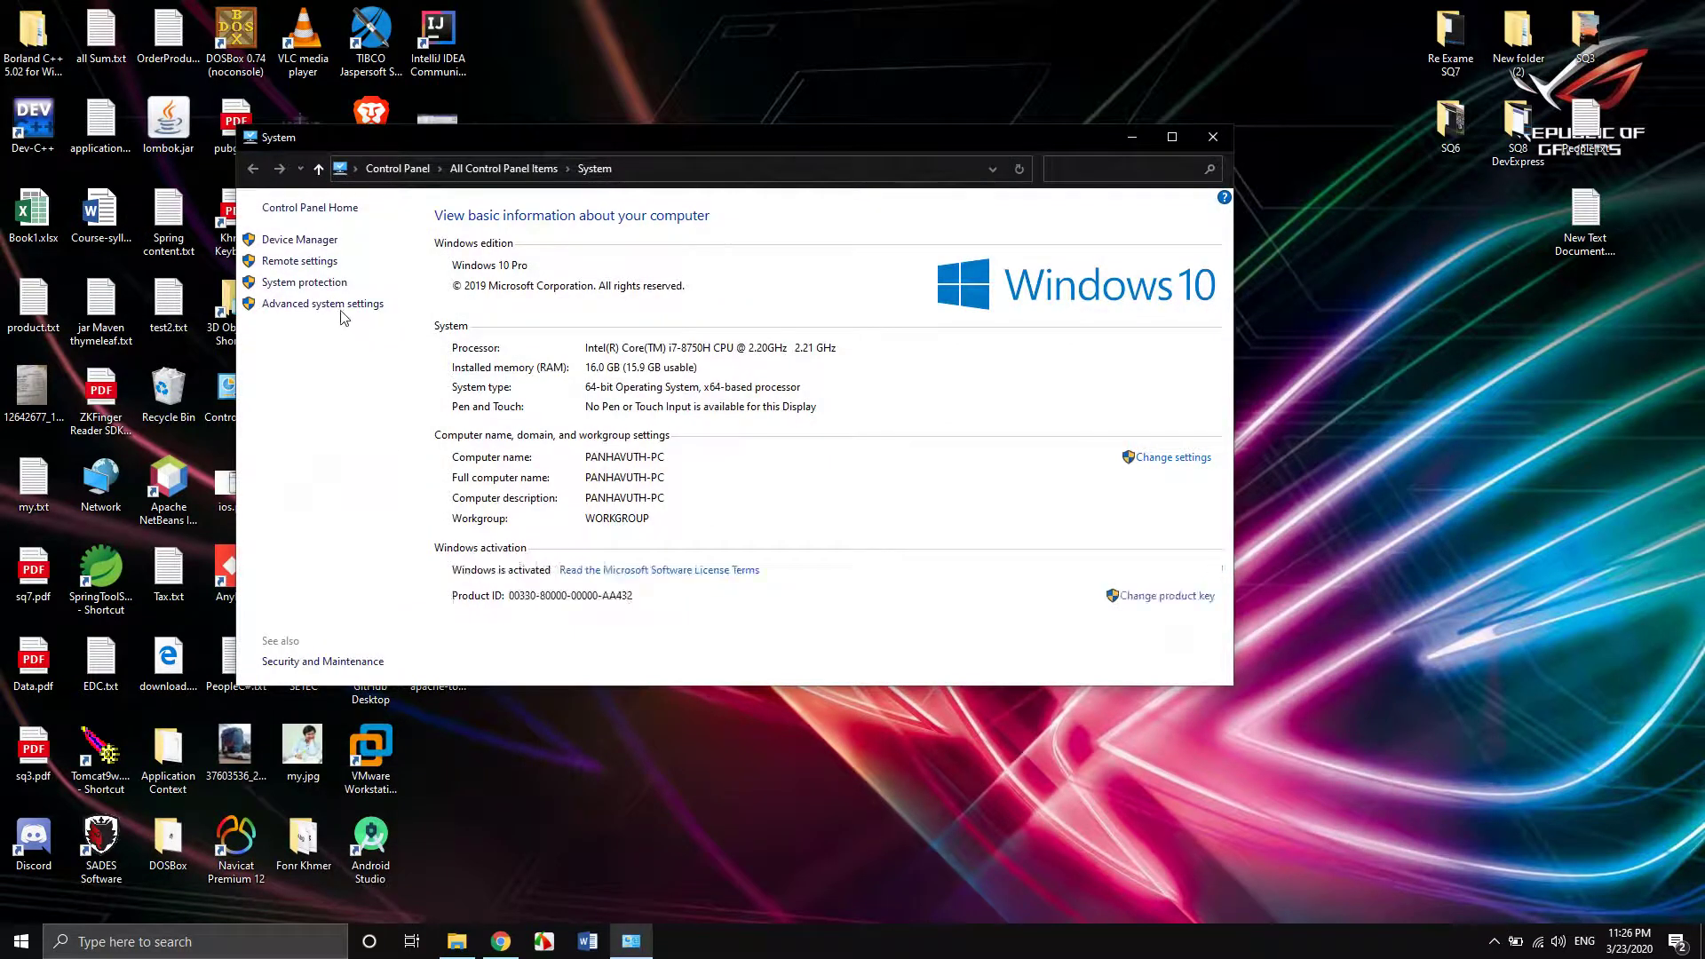
left_click(344, 305)
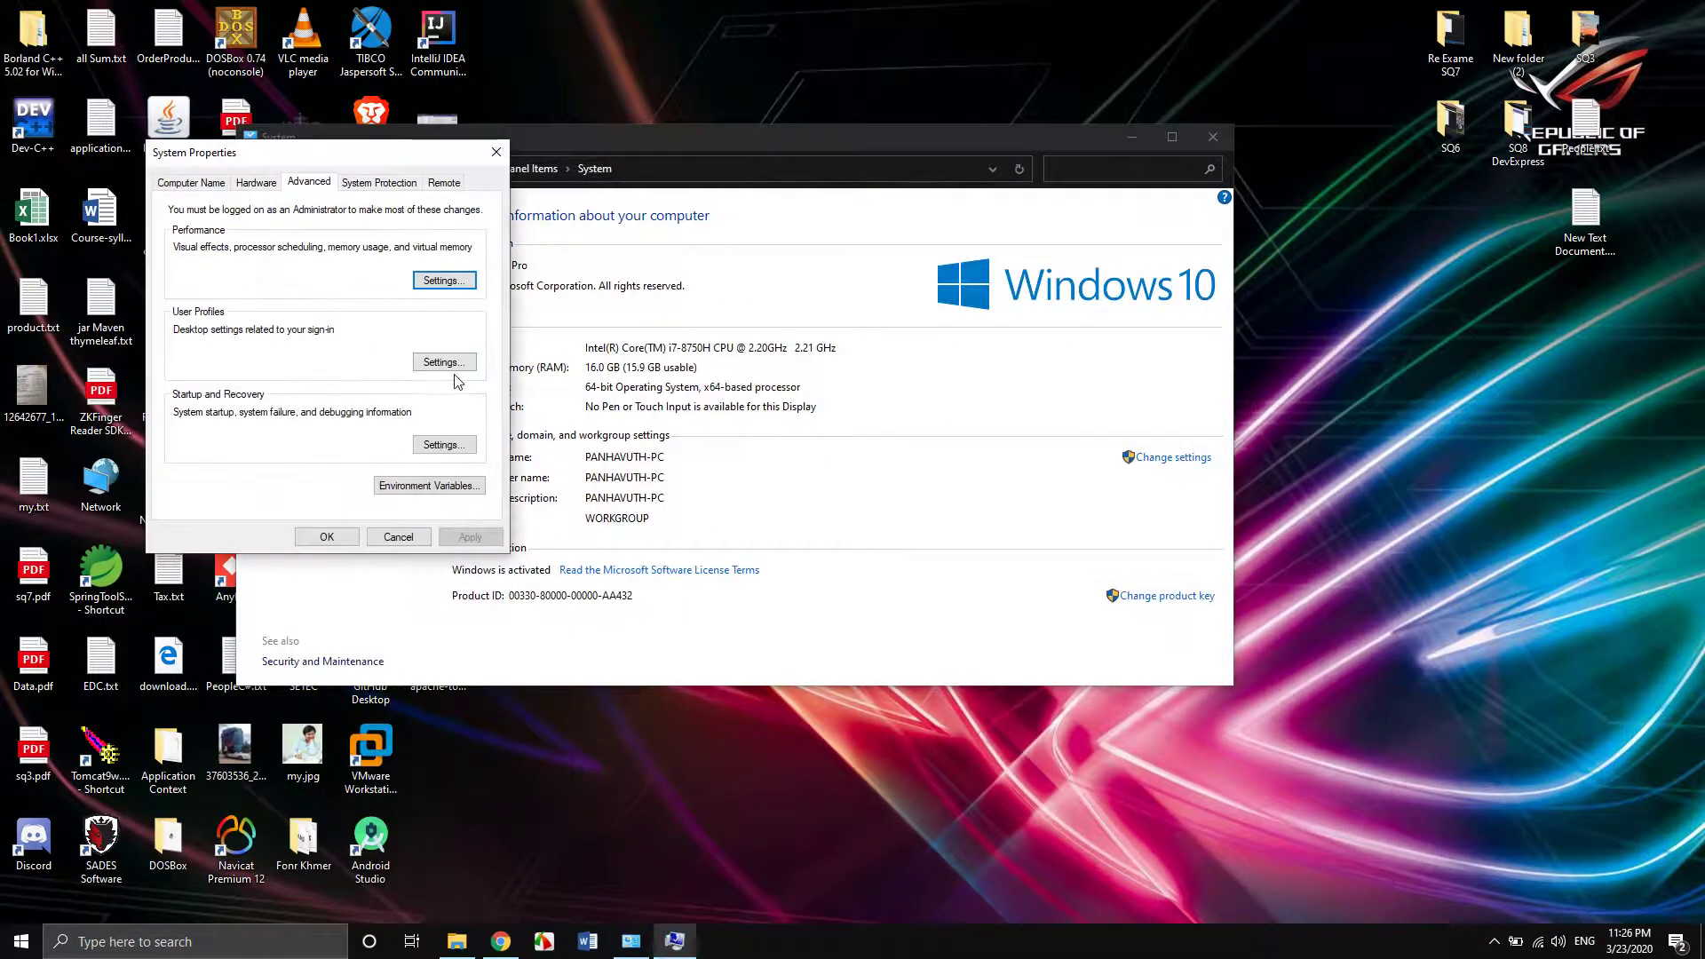
left_click(429, 485)
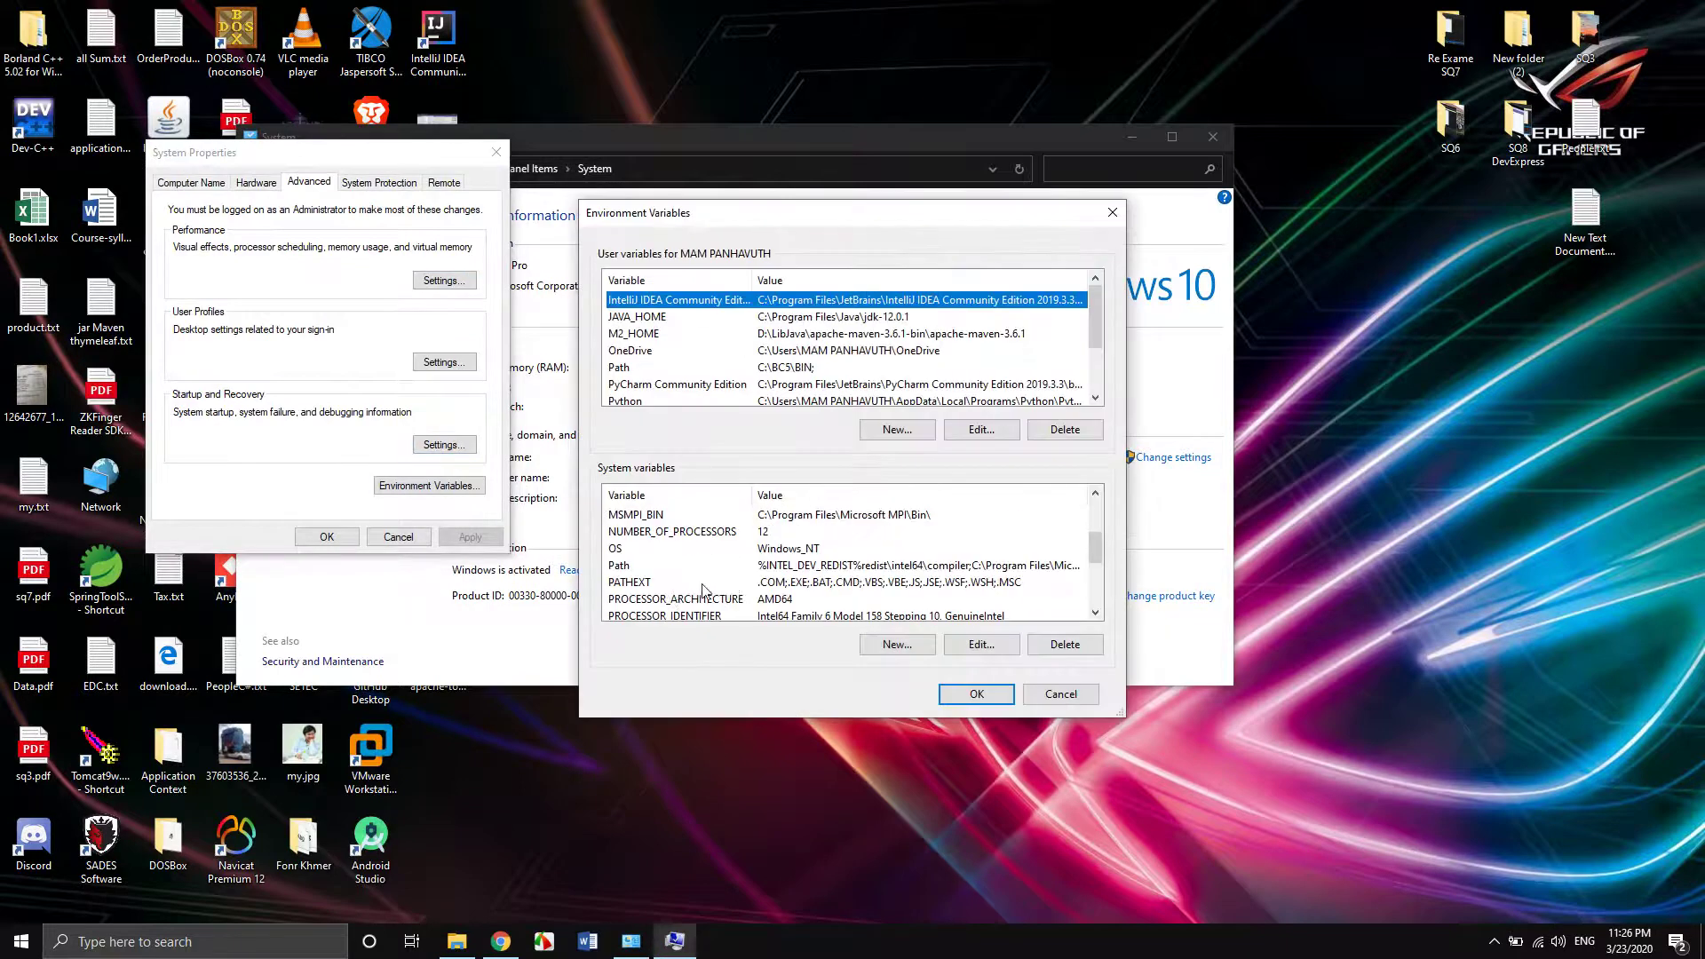
left_click(627, 568)
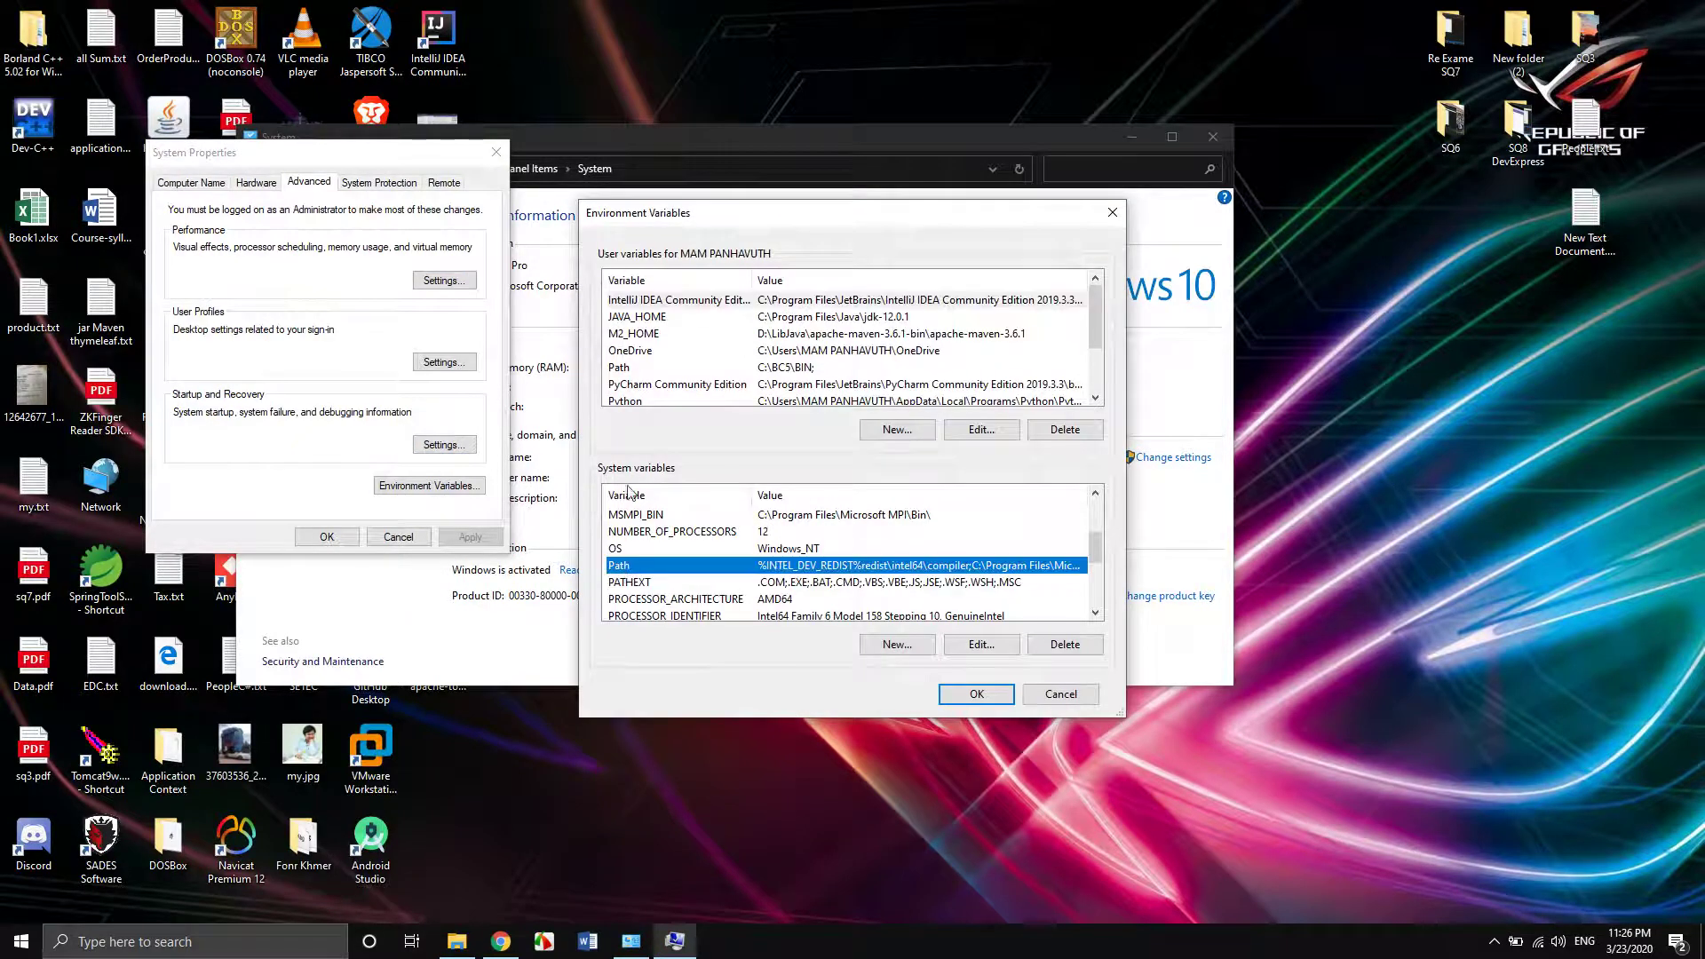
left_click(965, 642)
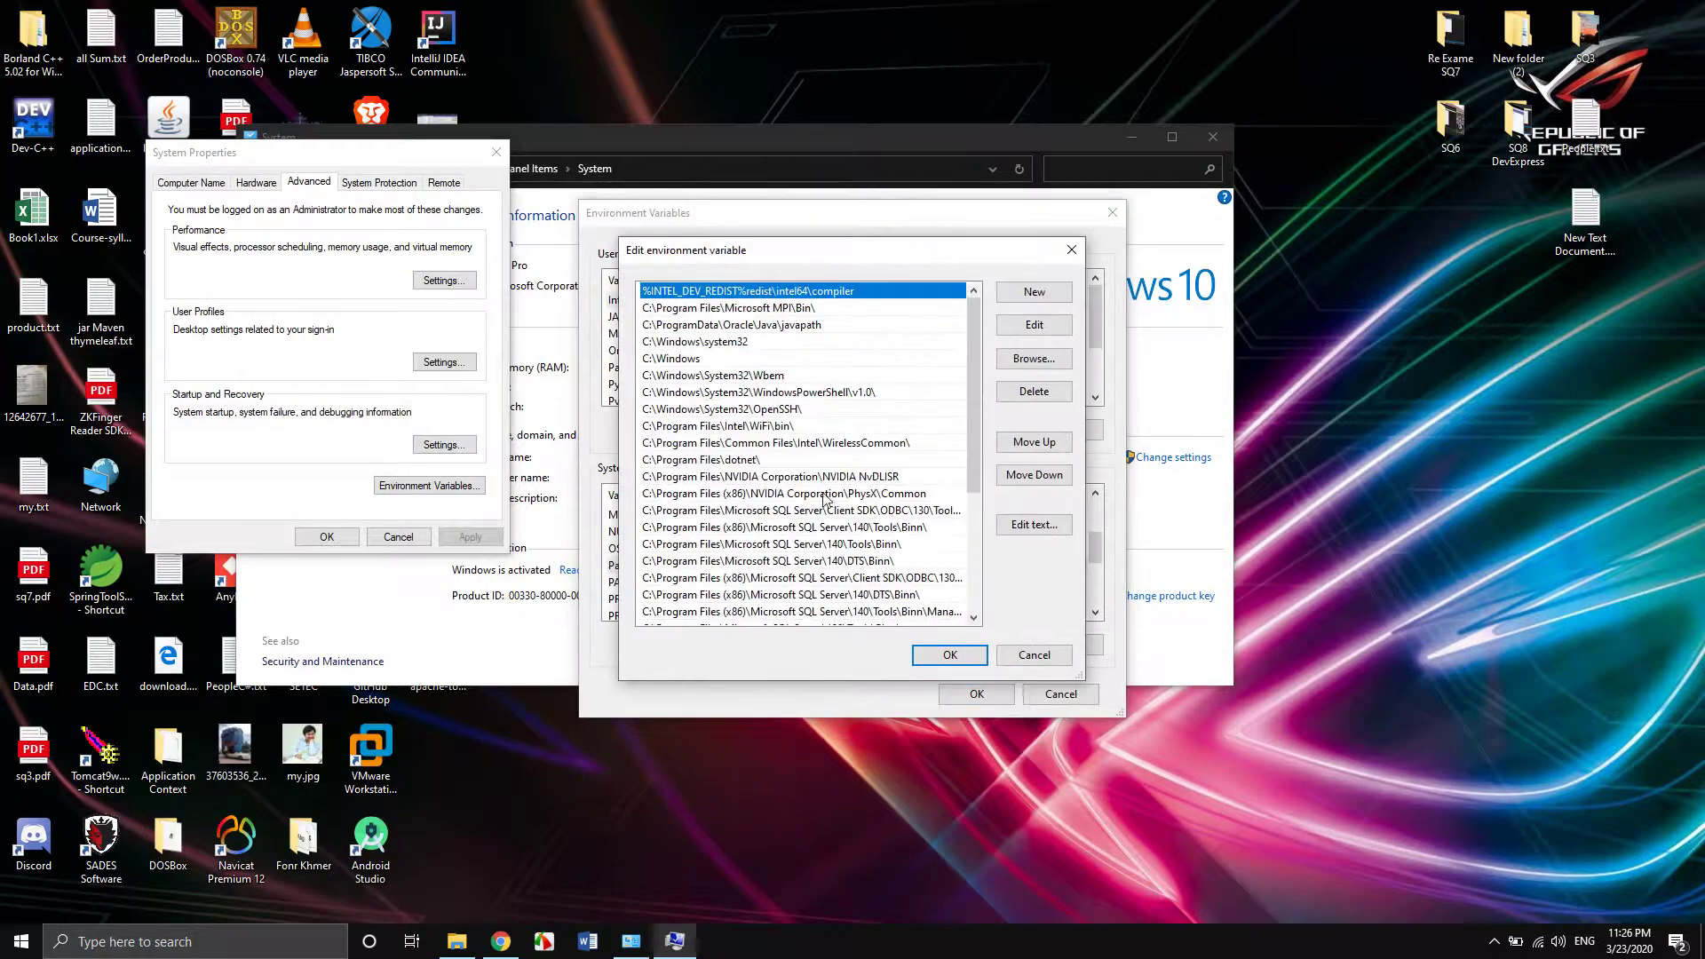
Delete the D:\LibJava\apache-maven-3.6.1-bin\apache-maven-3.6.1\bin entry from the system Path, confirm all dialogs and close the System window.
scroll(826, 499, "down", 4)
left_click(827, 613)
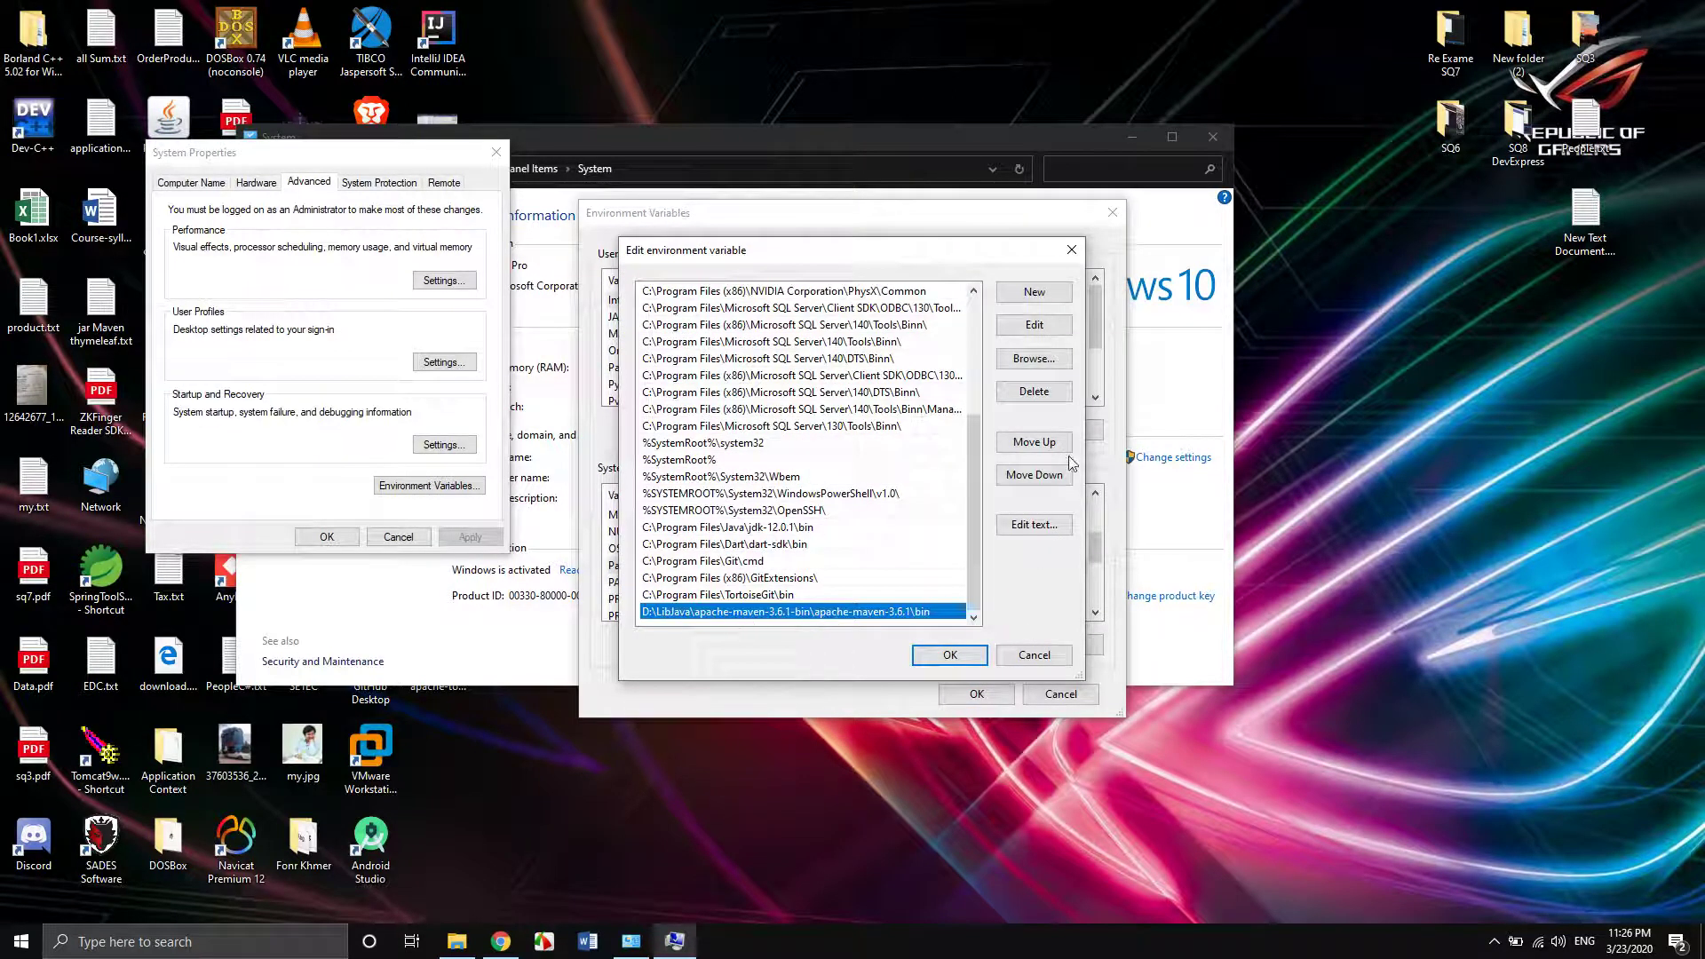
left_click(1063, 392)
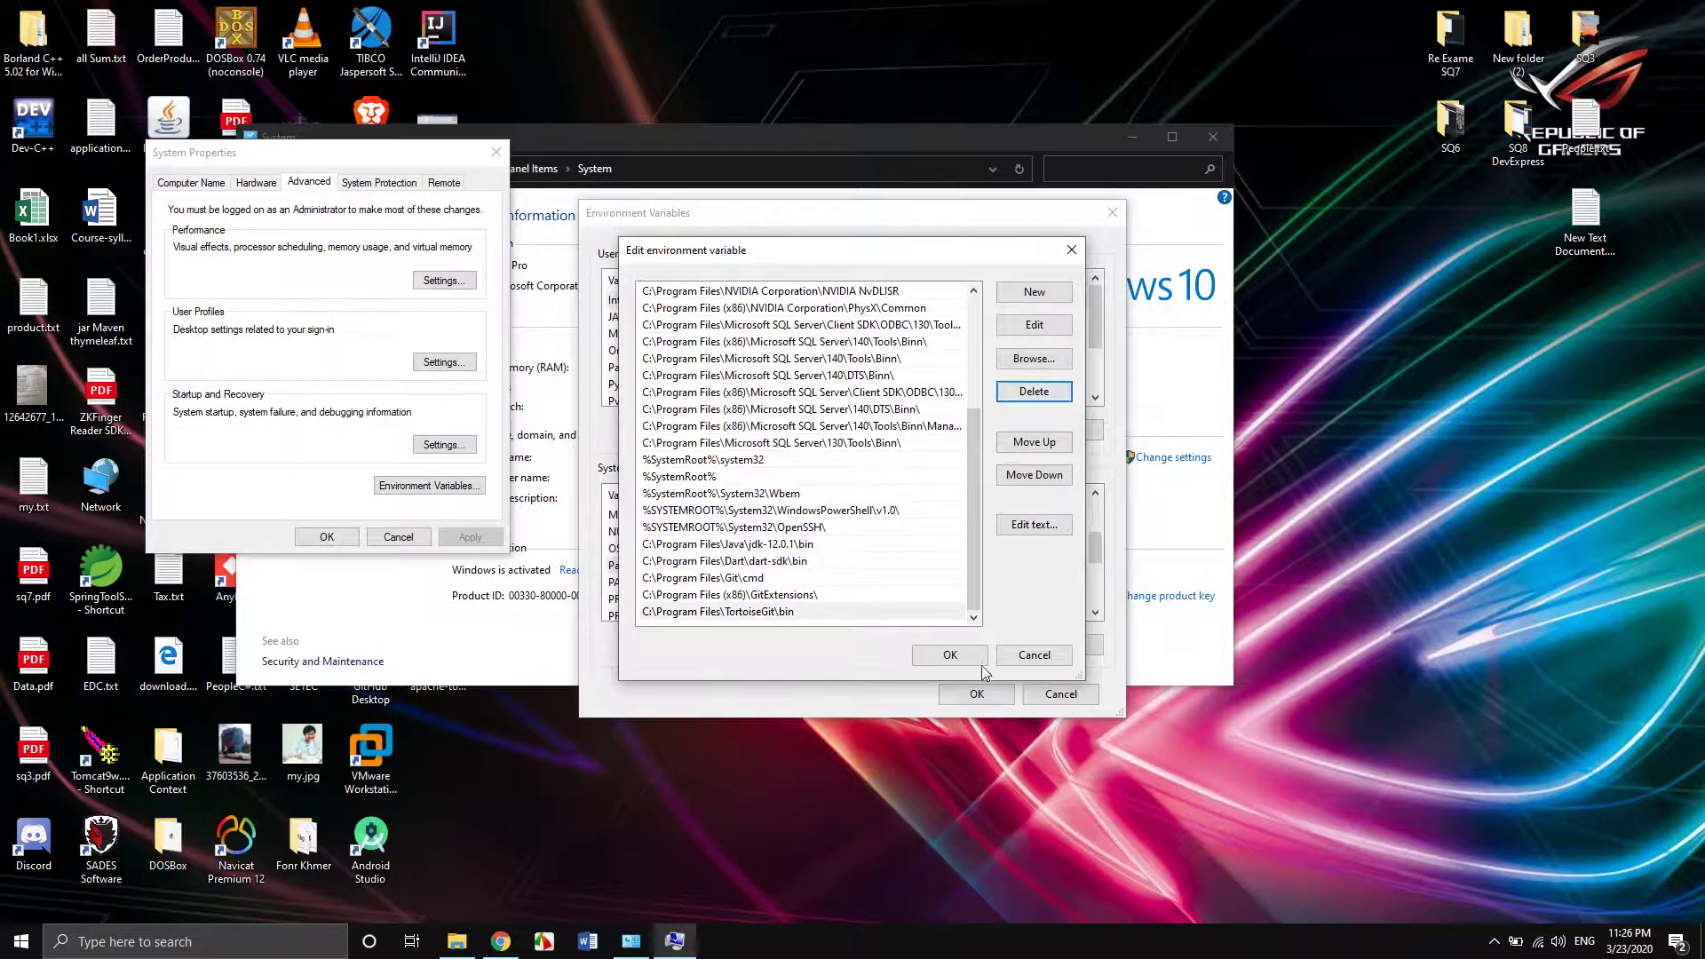
left_click(951, 657)
left_click(977, 693)
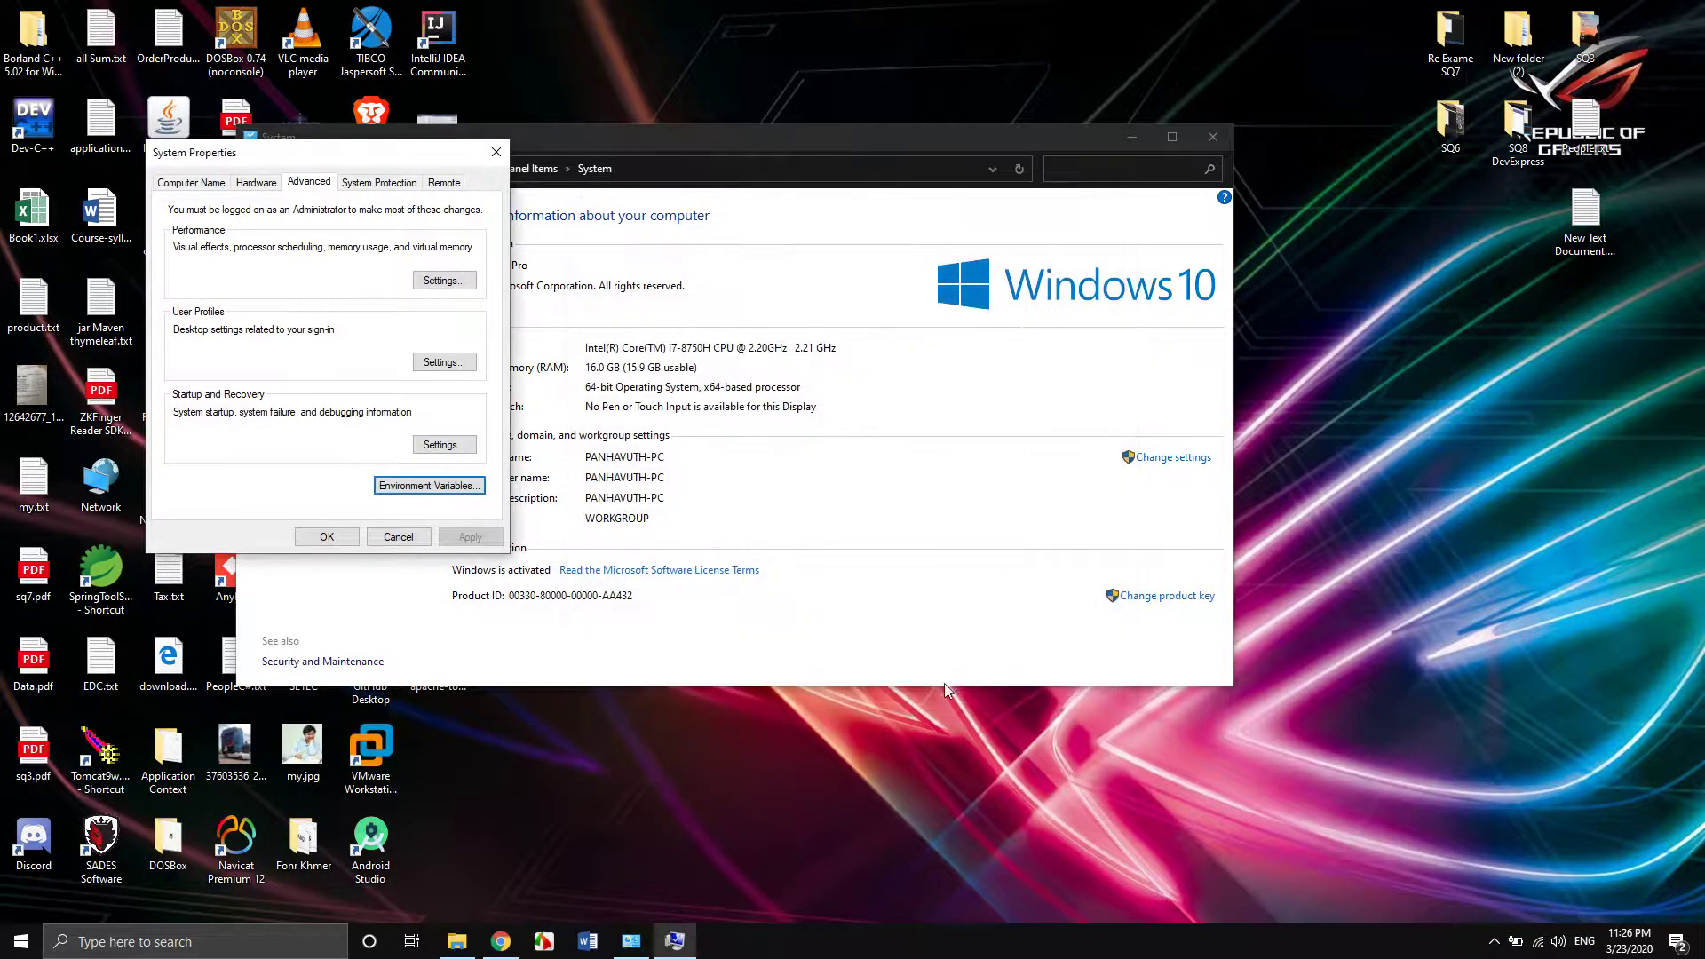
left_click(328, 537)
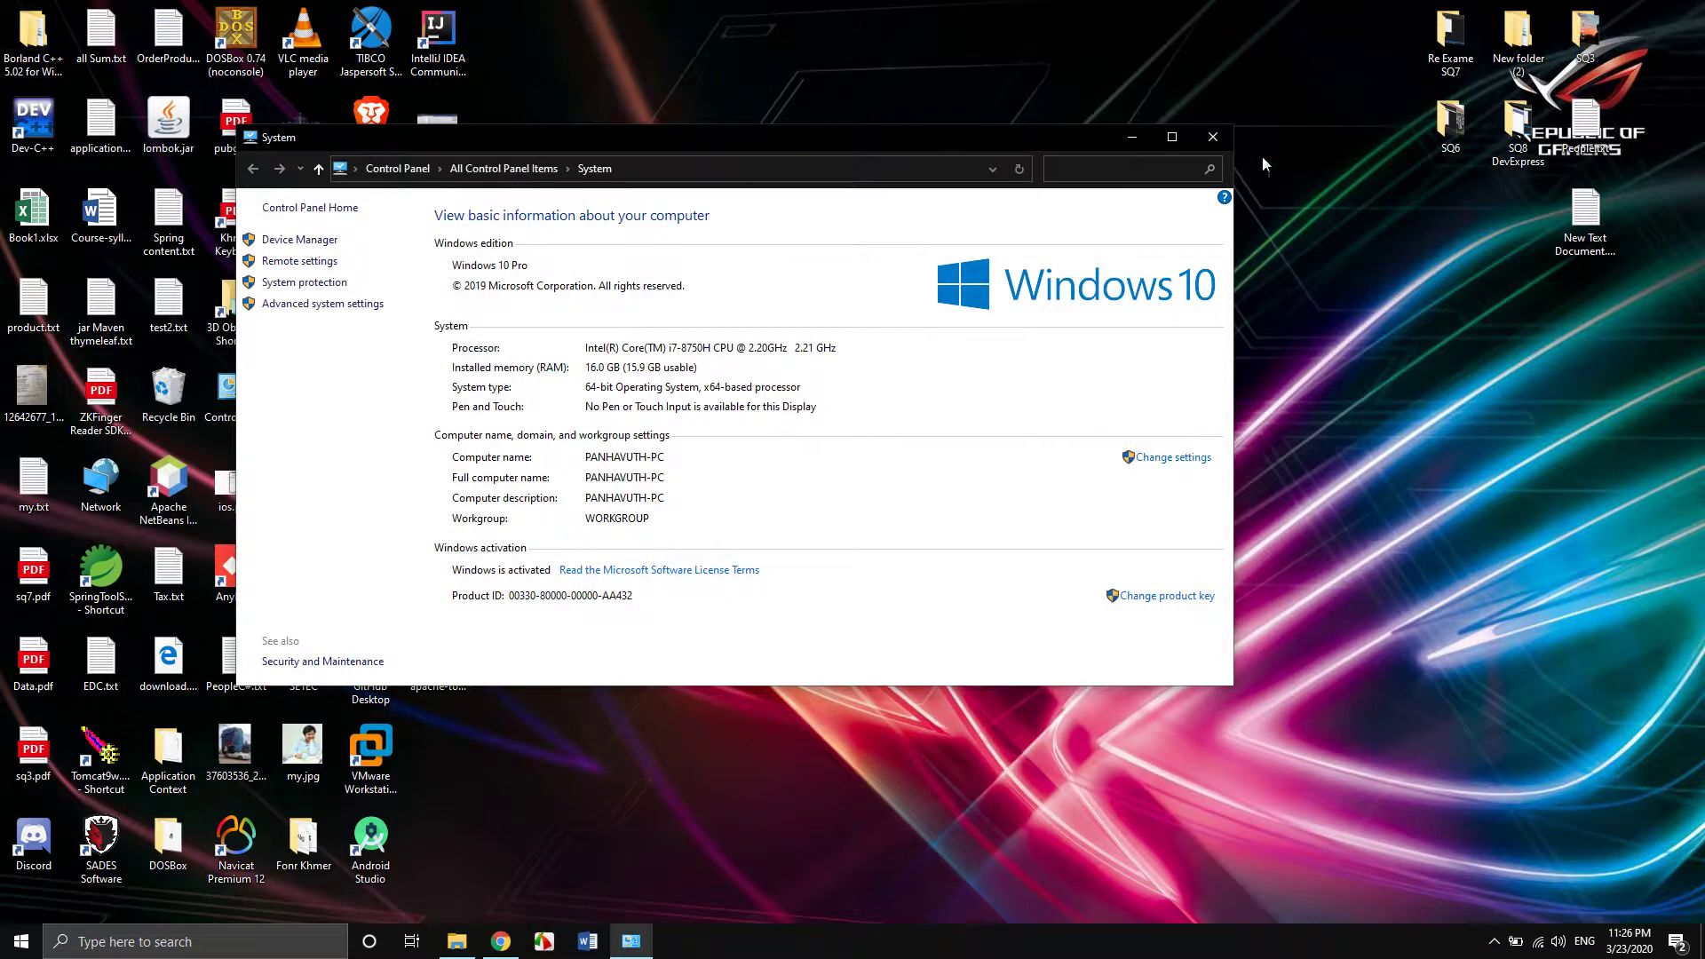
left_click(1215, 140)
Run mvn --version in a new administrator command prompt in the user folder and close the prompt.
key("super")
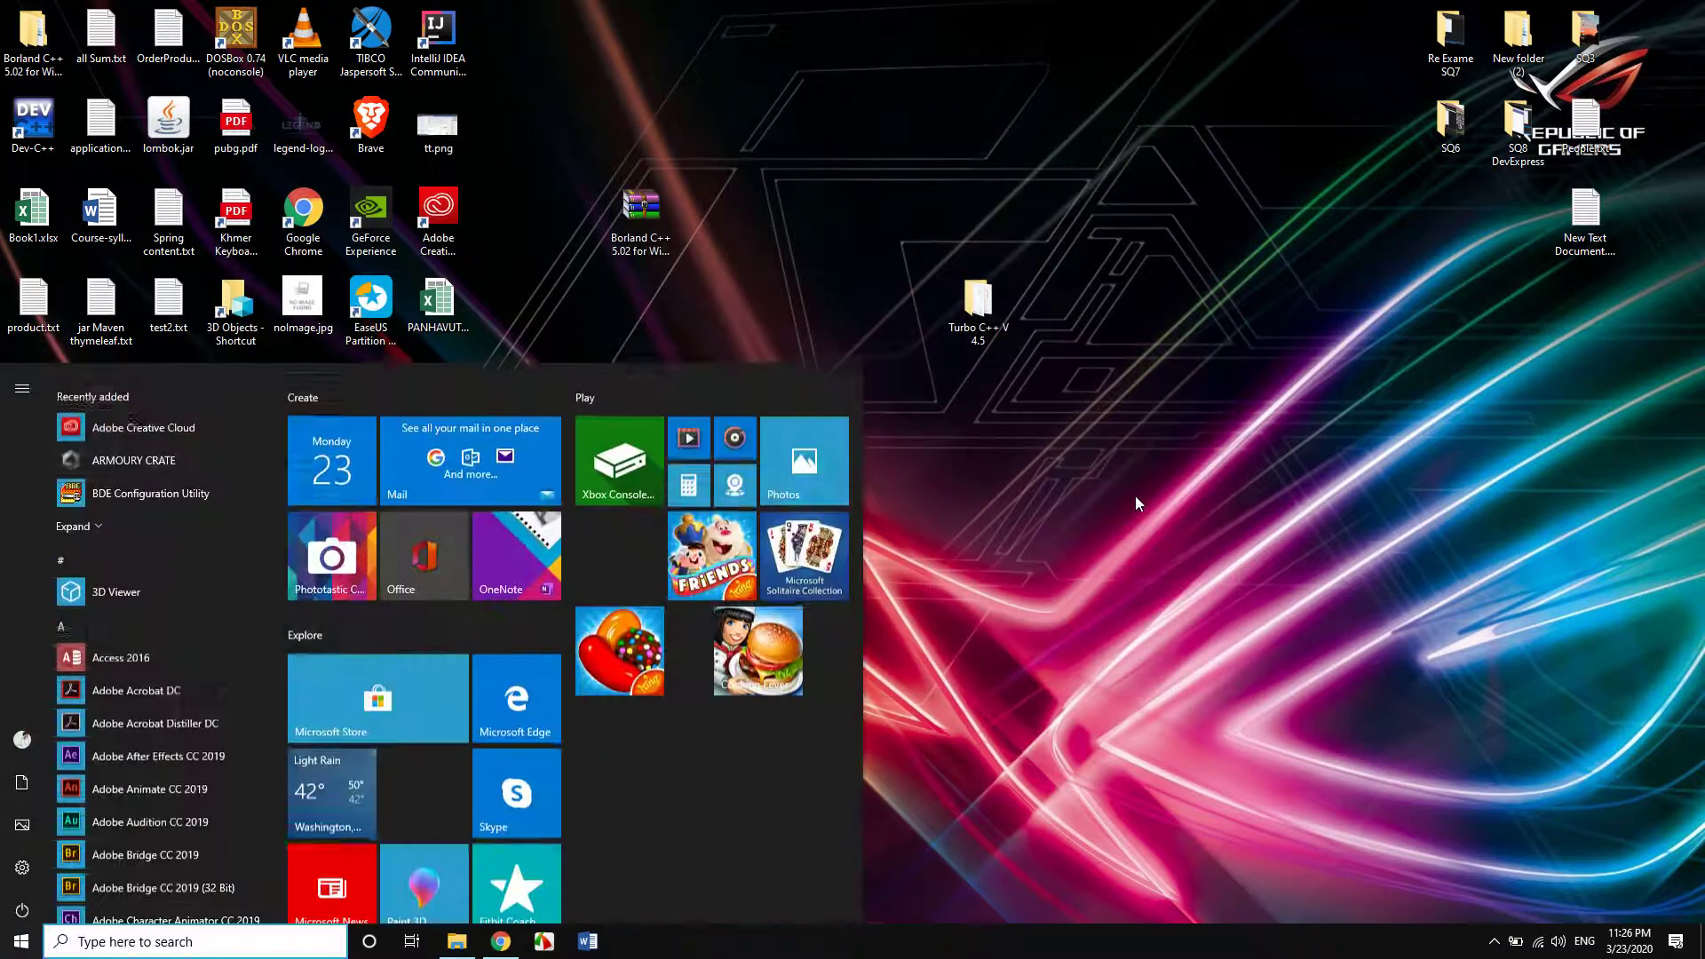
type("cmd")
key("ctrl+shift+Return")
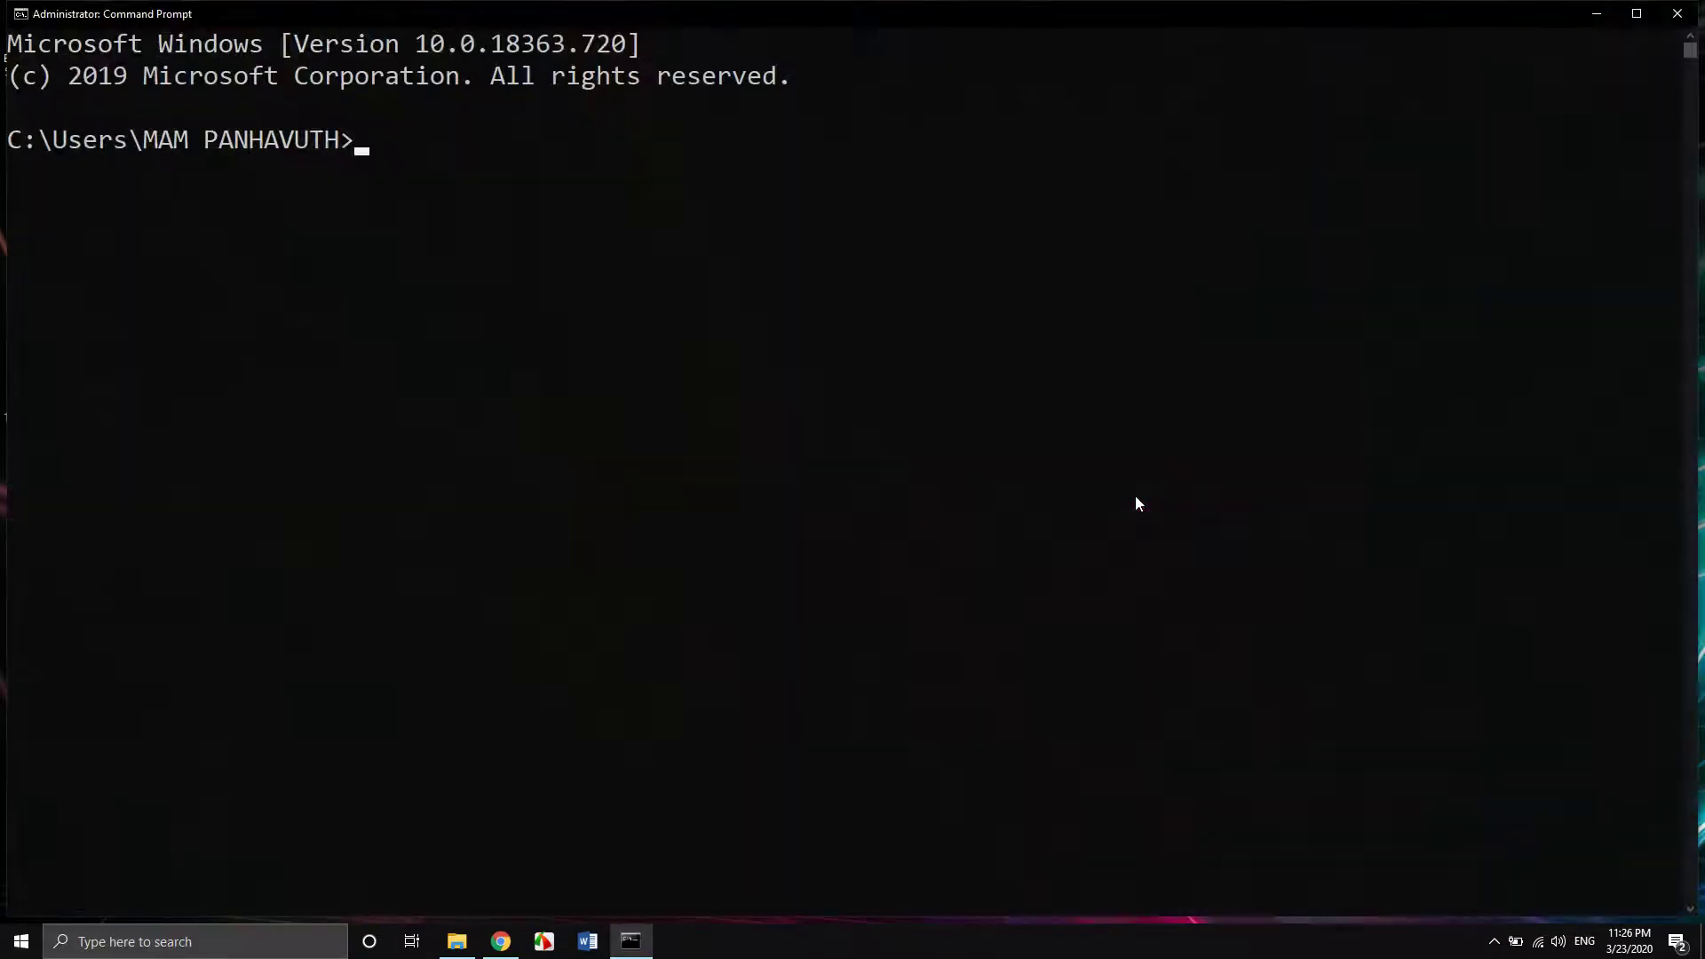
left_click_drag(818, 16, 957, 155)
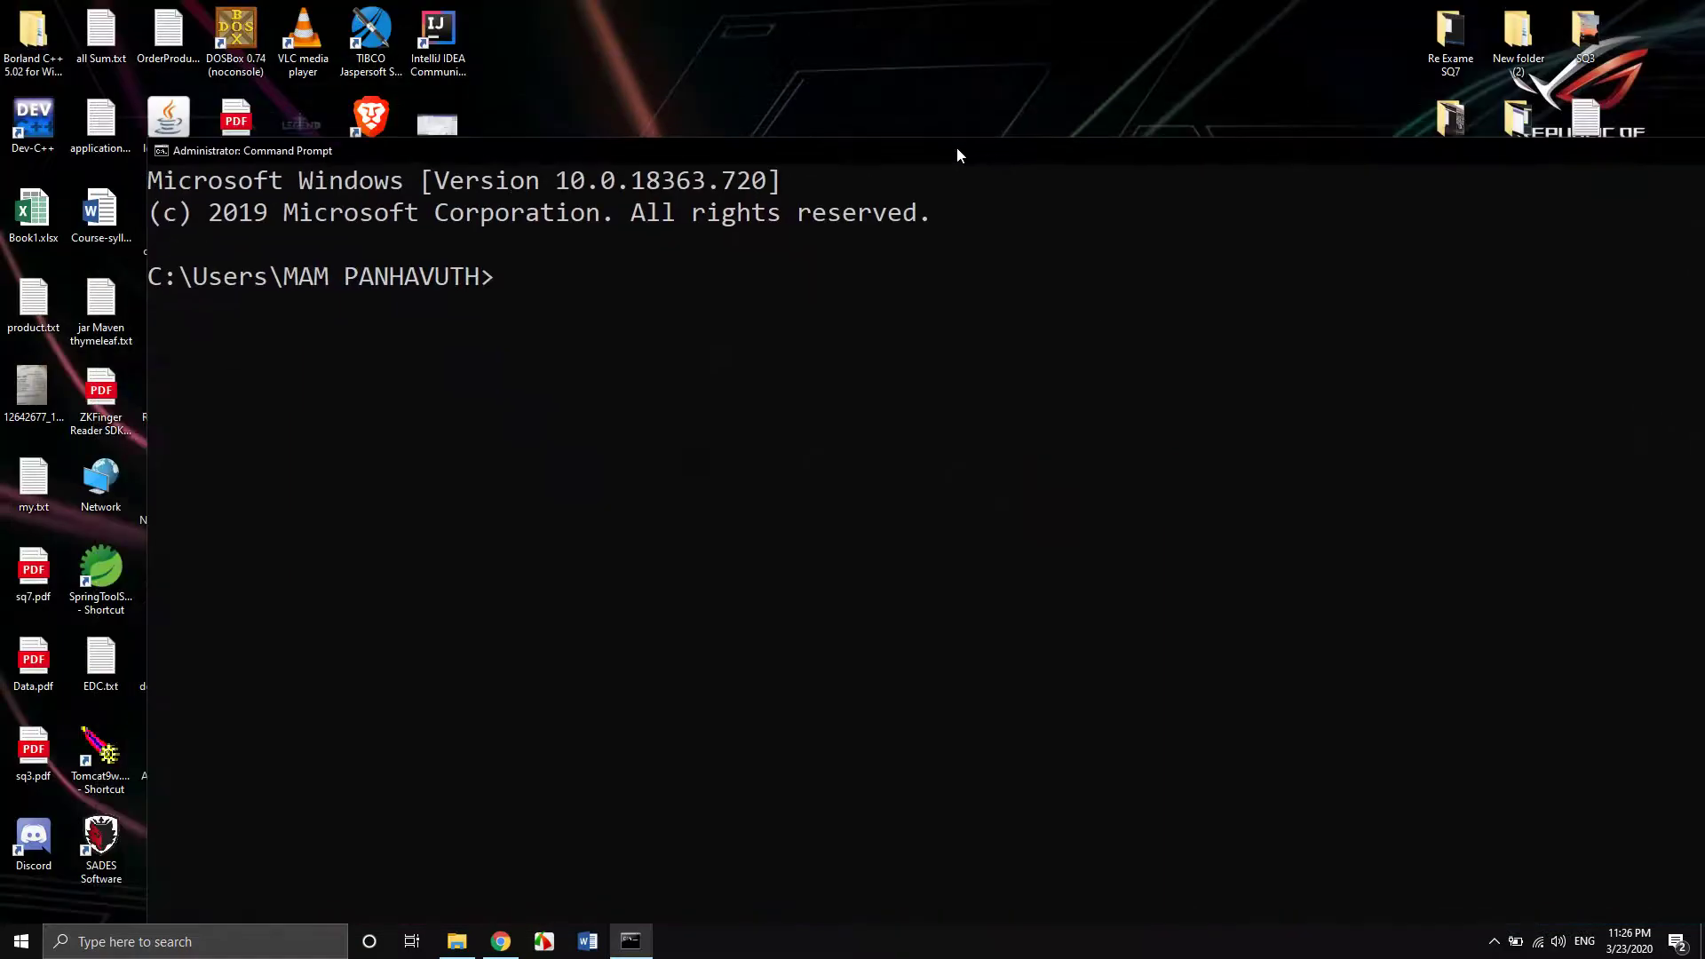
type("mvn --version")
key("Return")
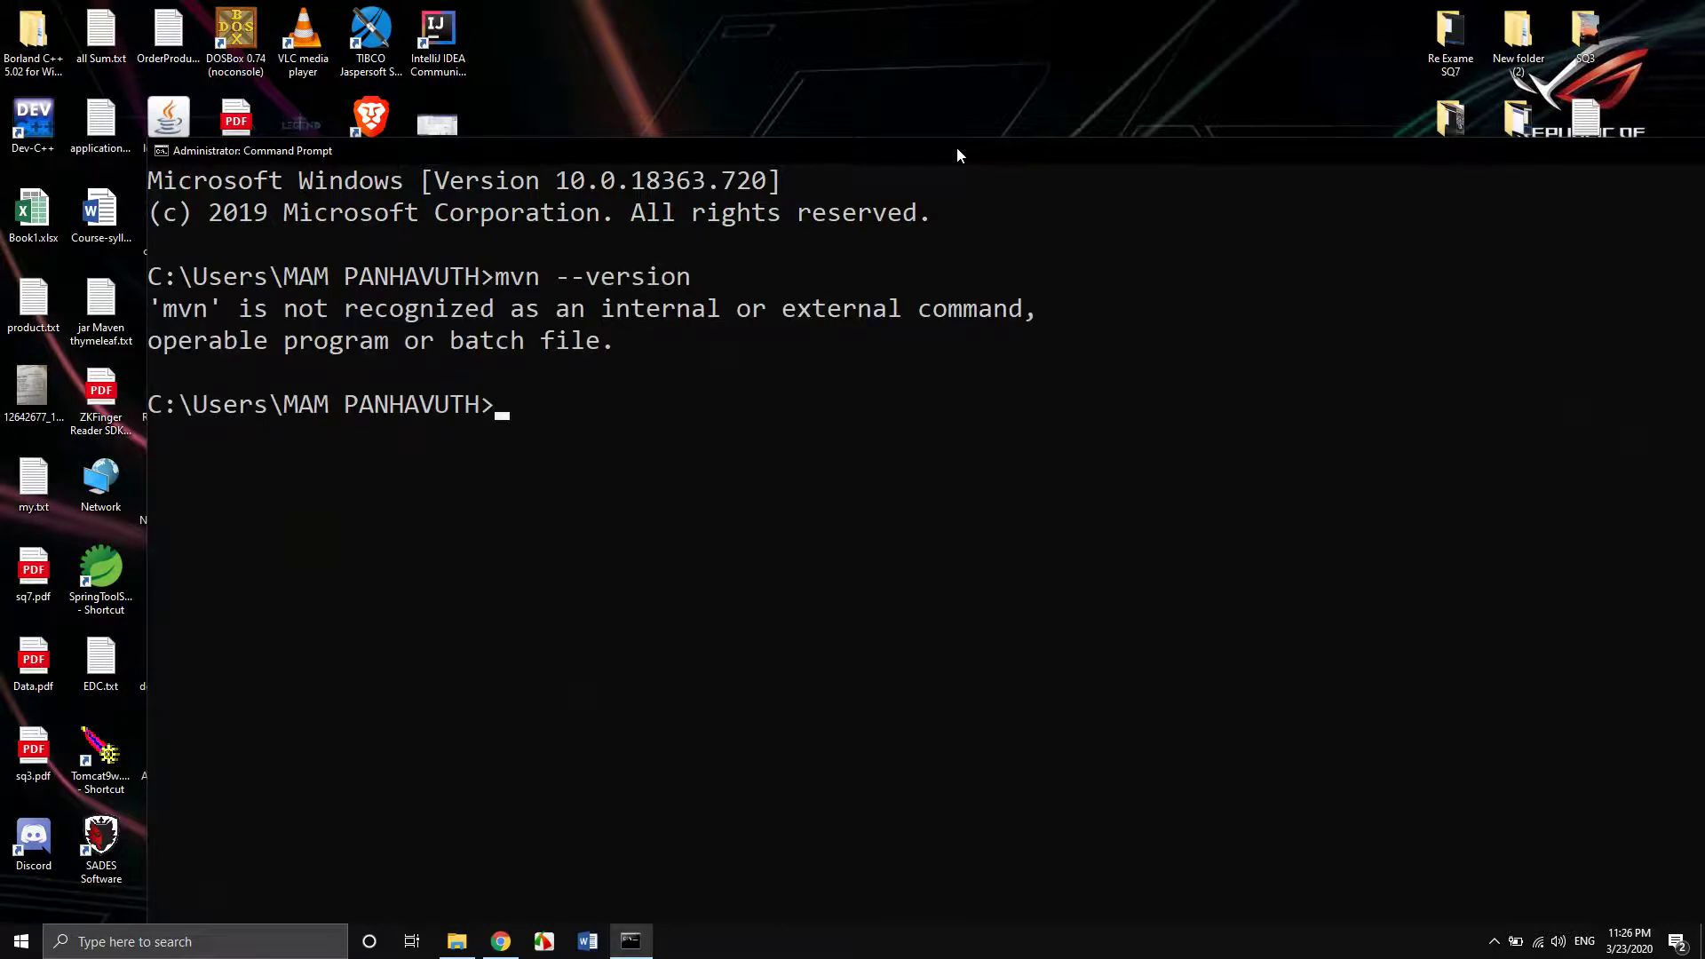
left_click_drag(1102, 145, 758, 161)
left_click(1473, 164)
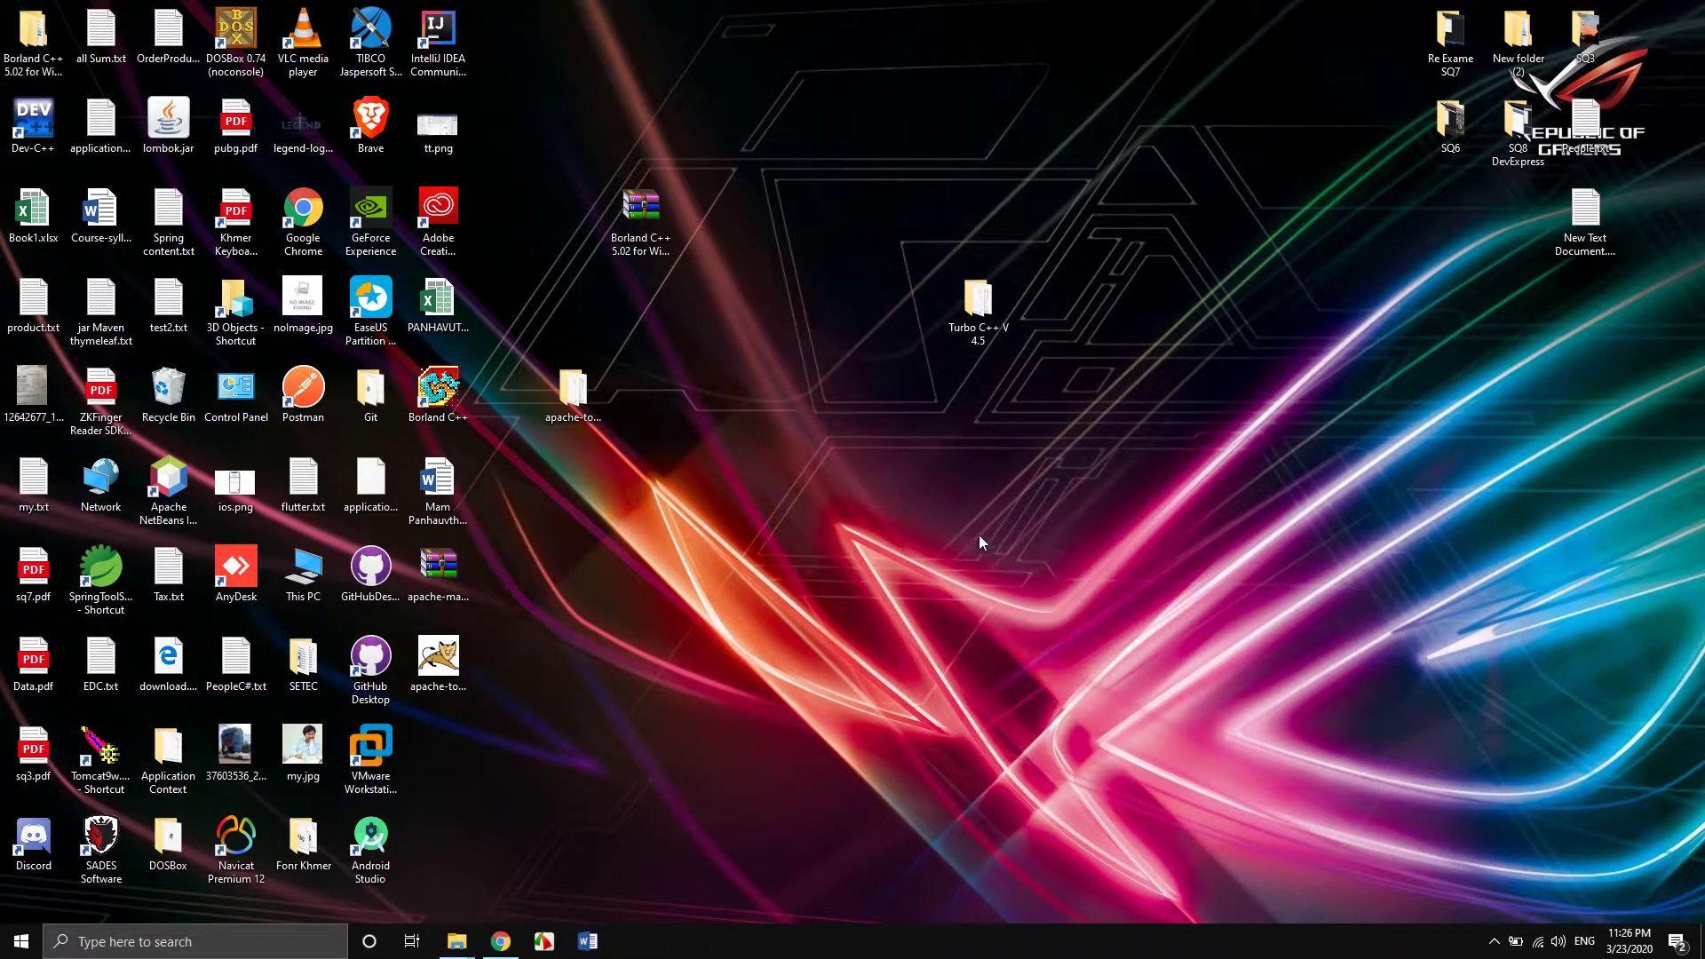
Open File Explorer at D:\LibJava\apache-maven-3.6.1-bin\apache-maven-3.6.1\bin.
key("super+e")
left_click(117, 545)
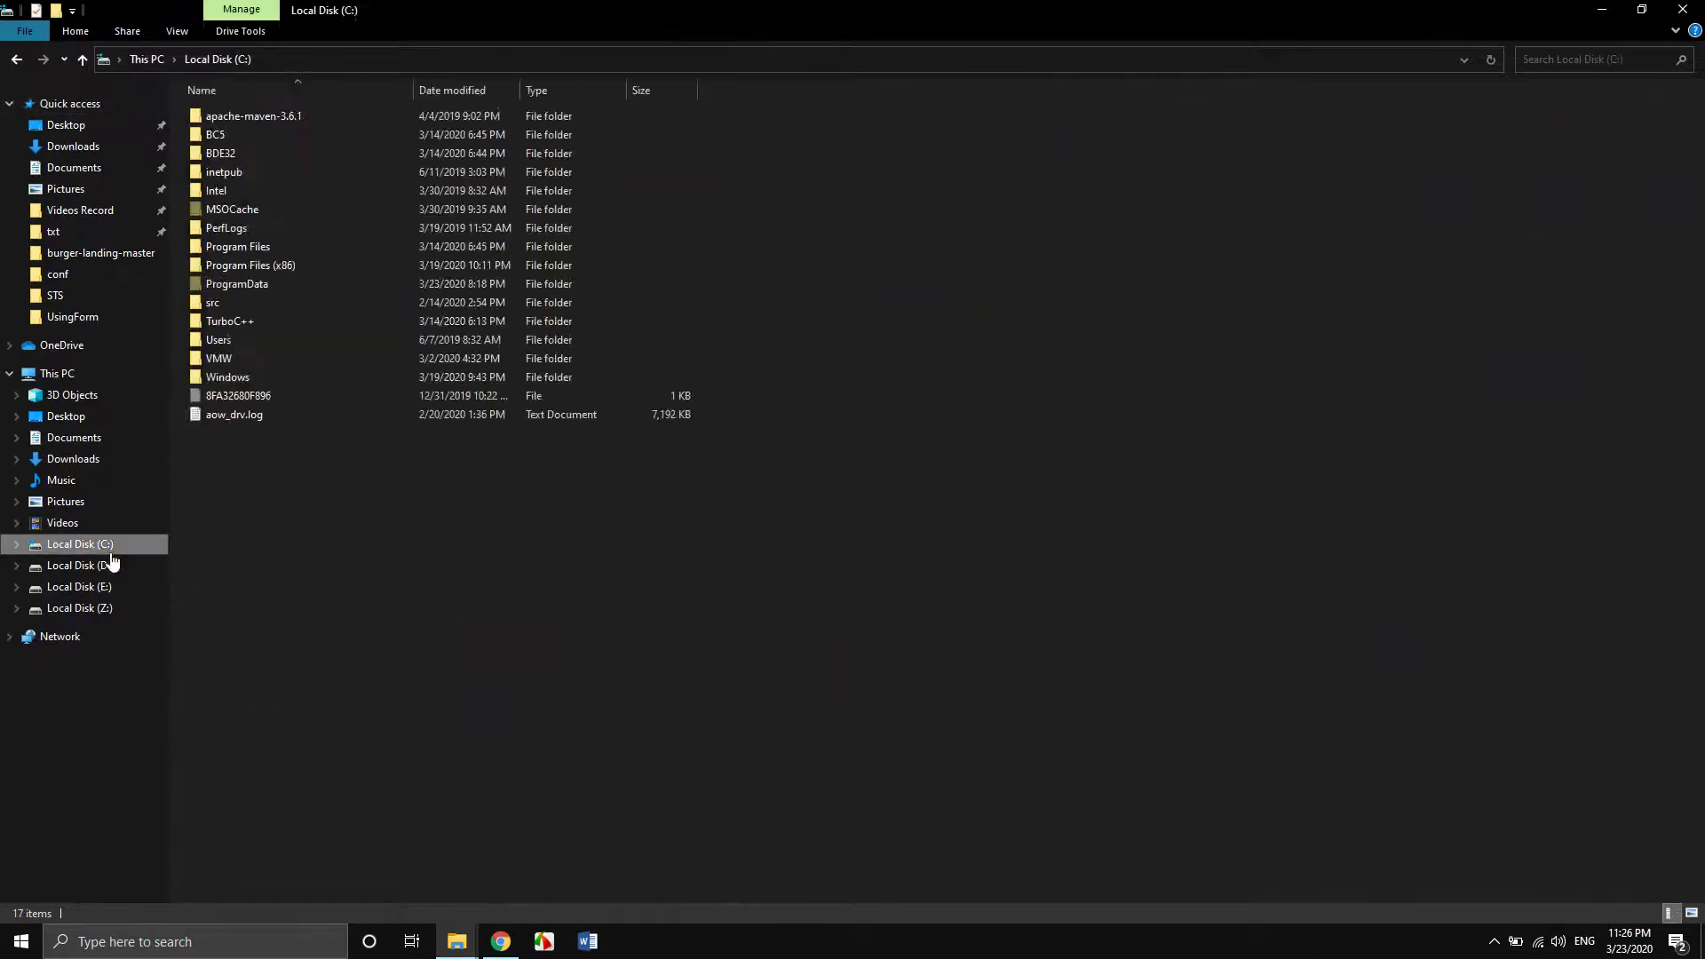
left_click(115, 564)
left_click(248, 399)
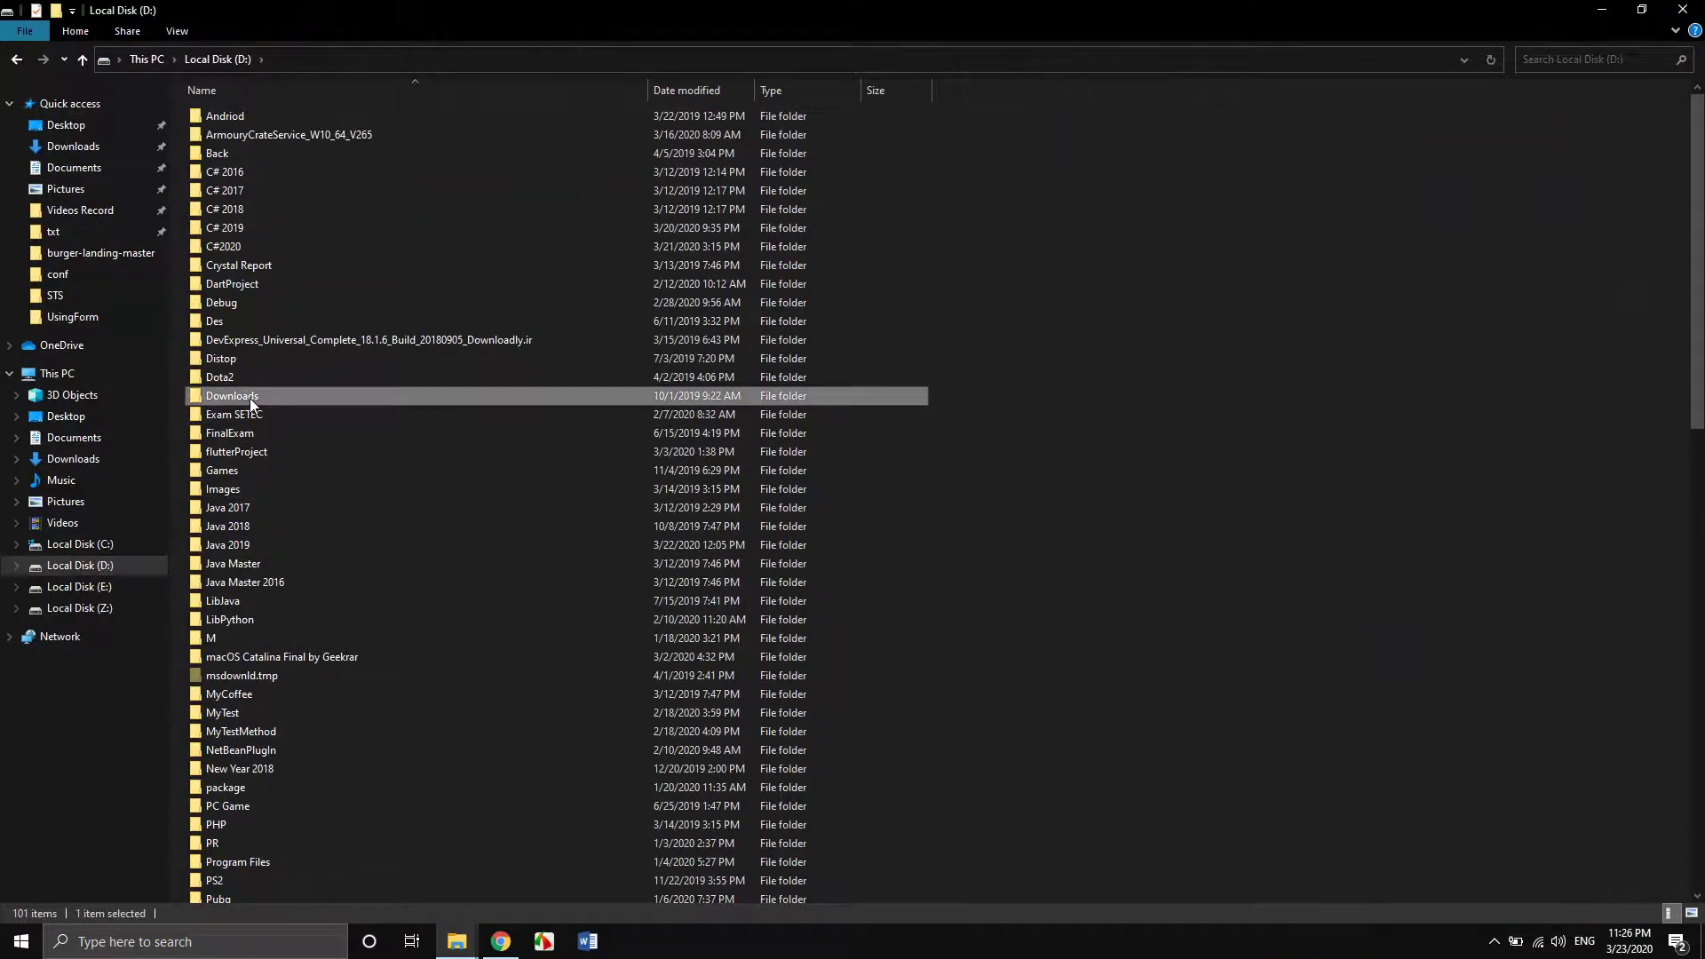
key("l")
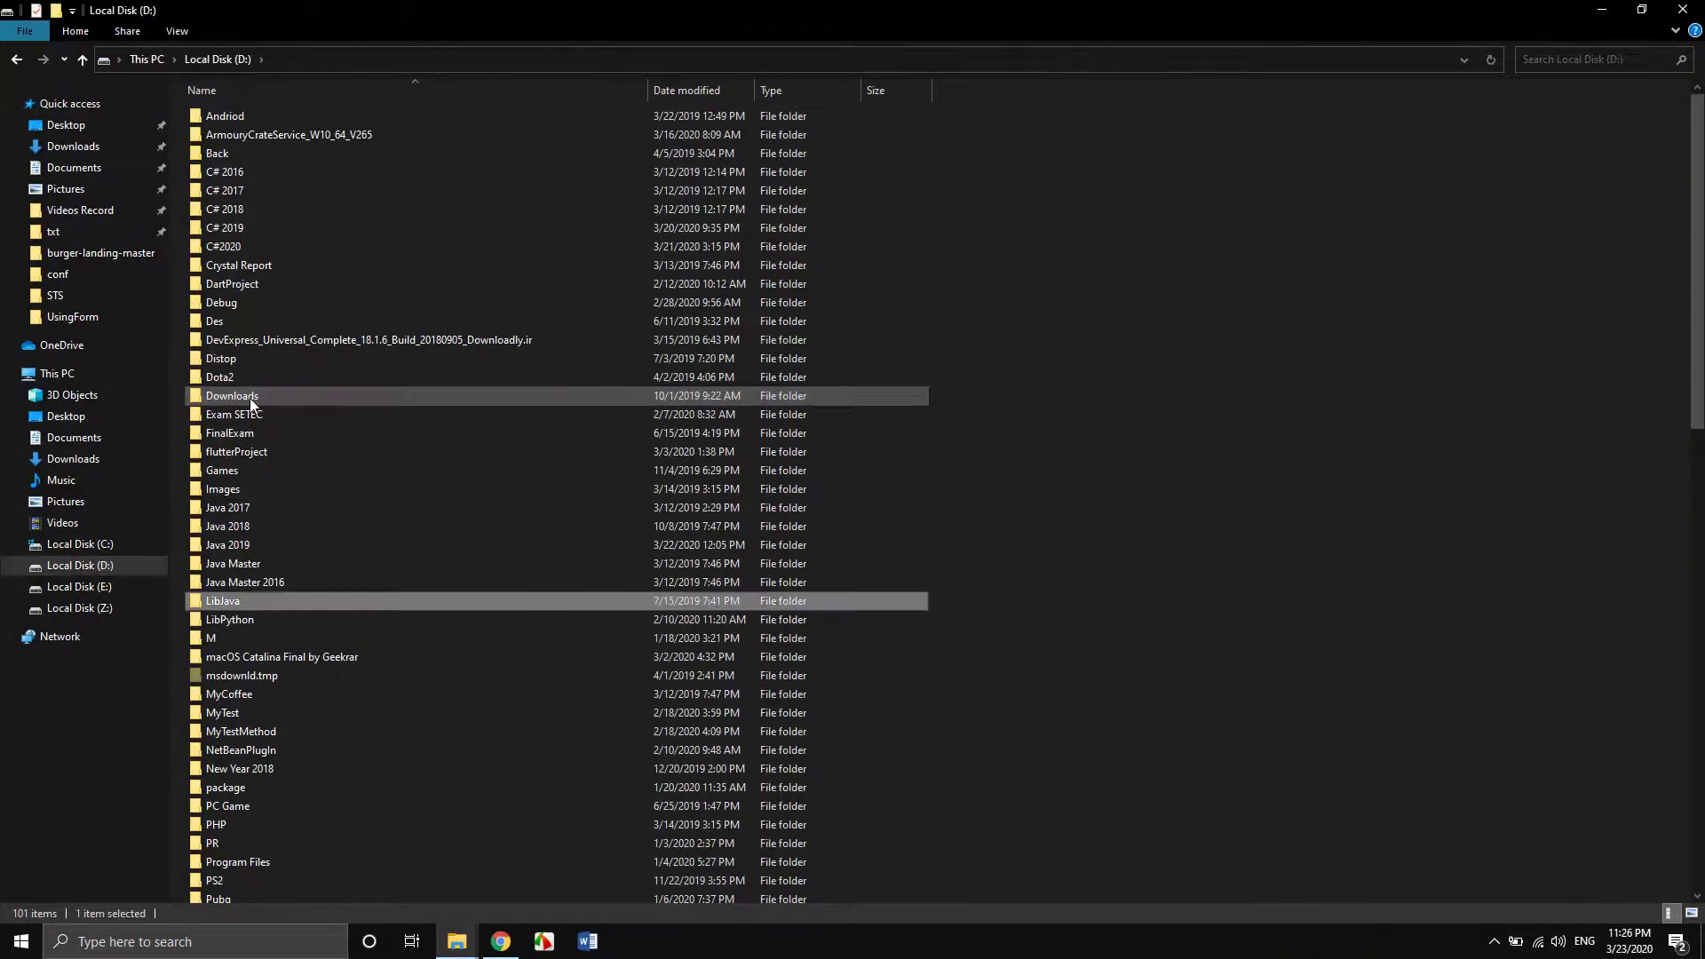
key("Return")
double_click(267, 113)
double_click(267, 114)
double_click(276, 119)
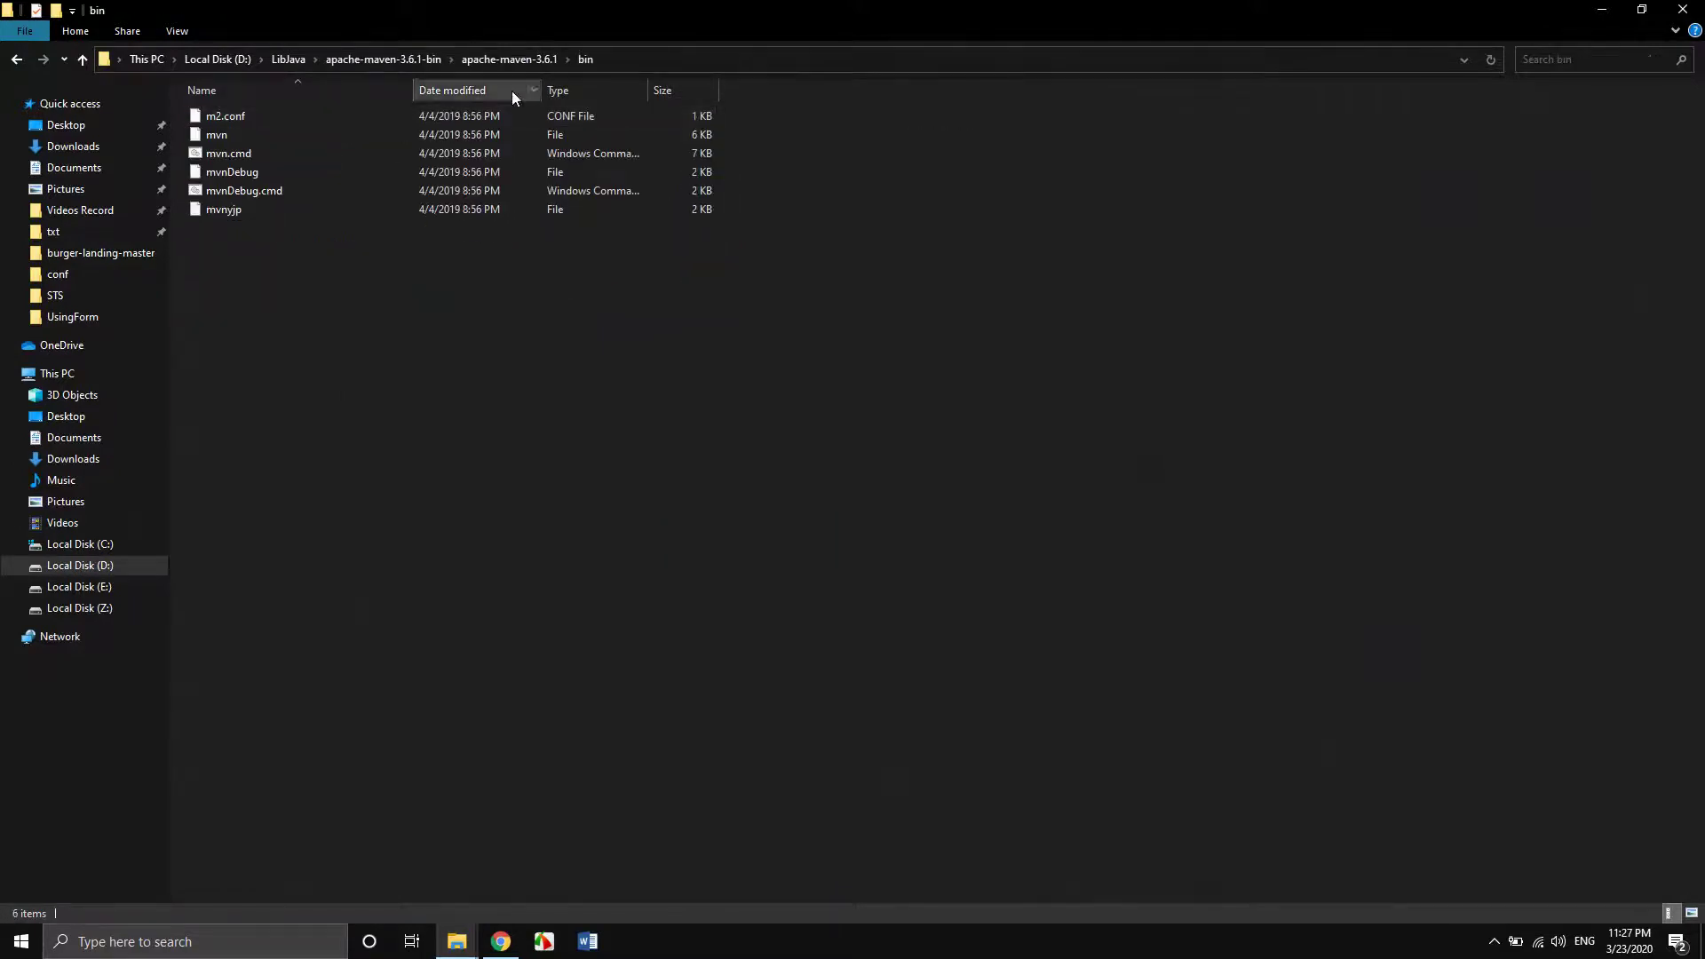
Start a command prompt directly in the Maven bin folder and run mvn --version.
left_click(654, 65)
type("c")
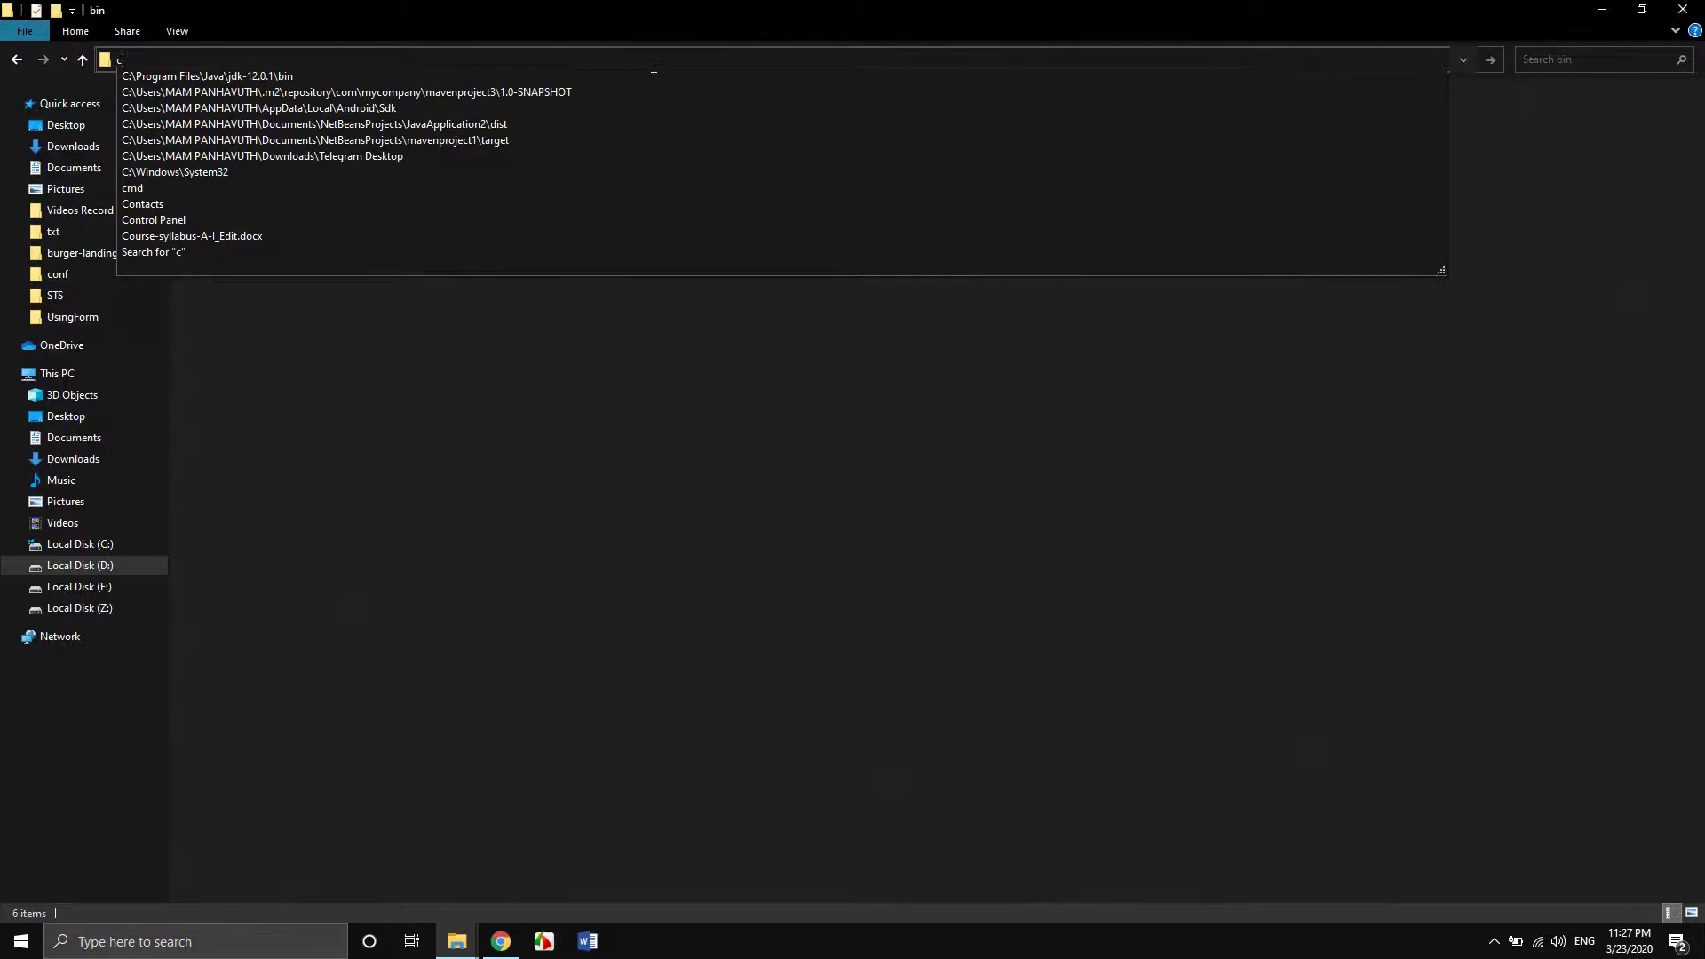
type("md")
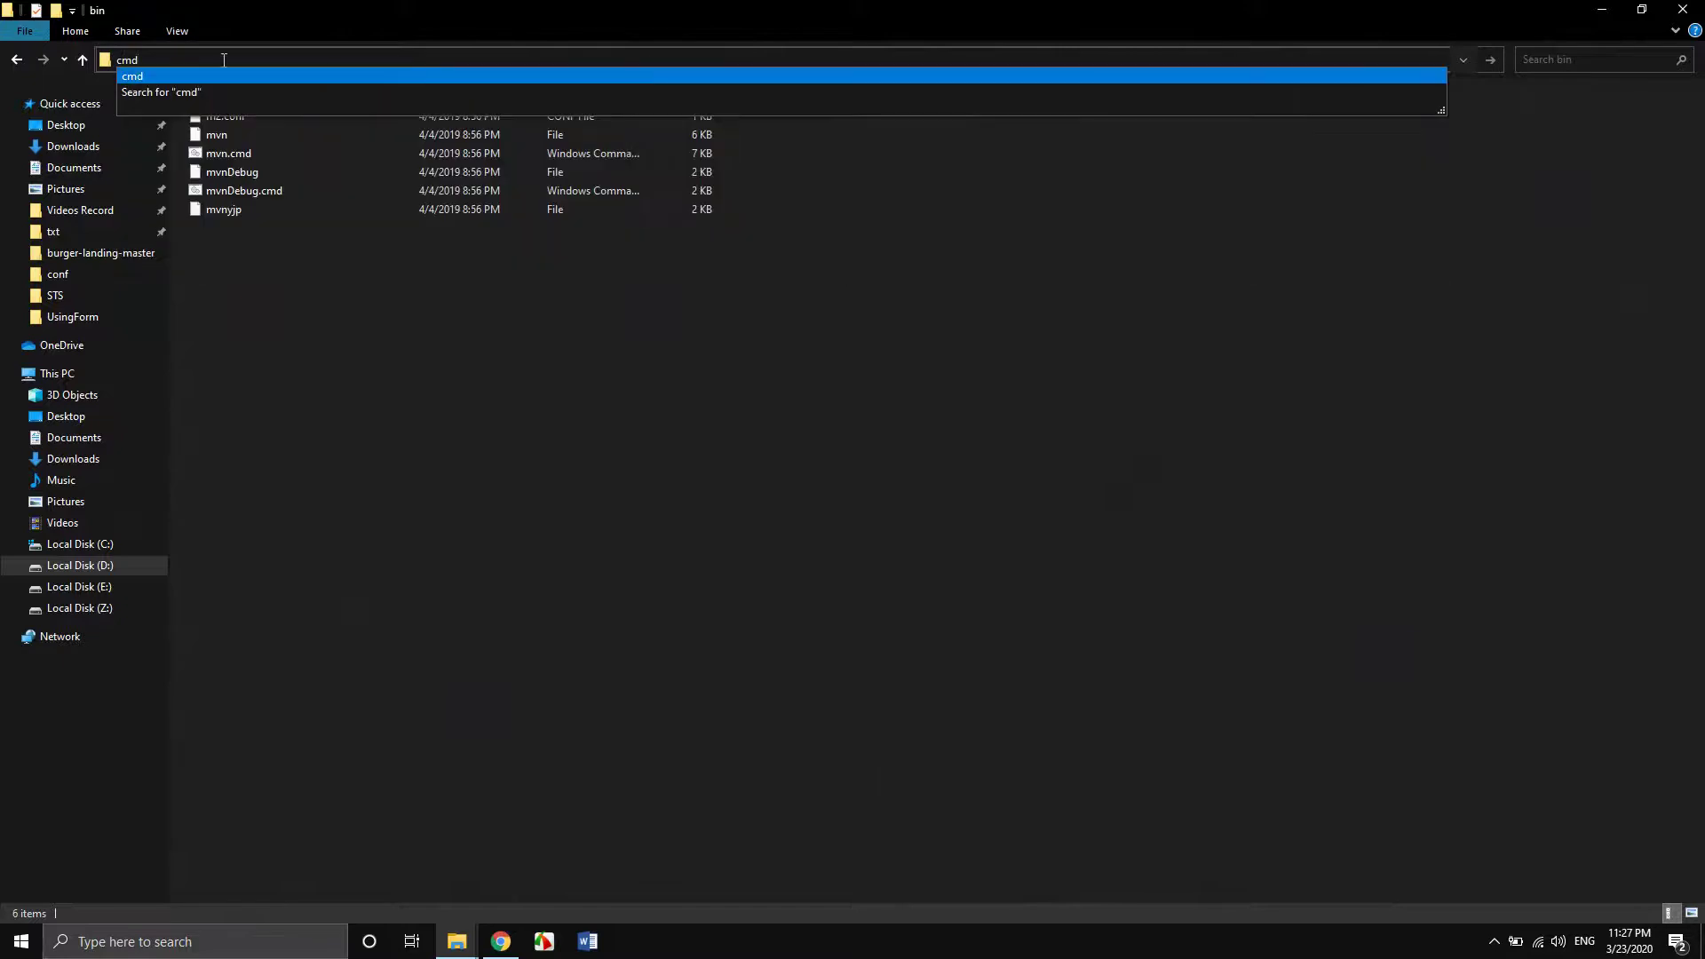
key("Return")
left_click_drag(507, 7, 765, 401)
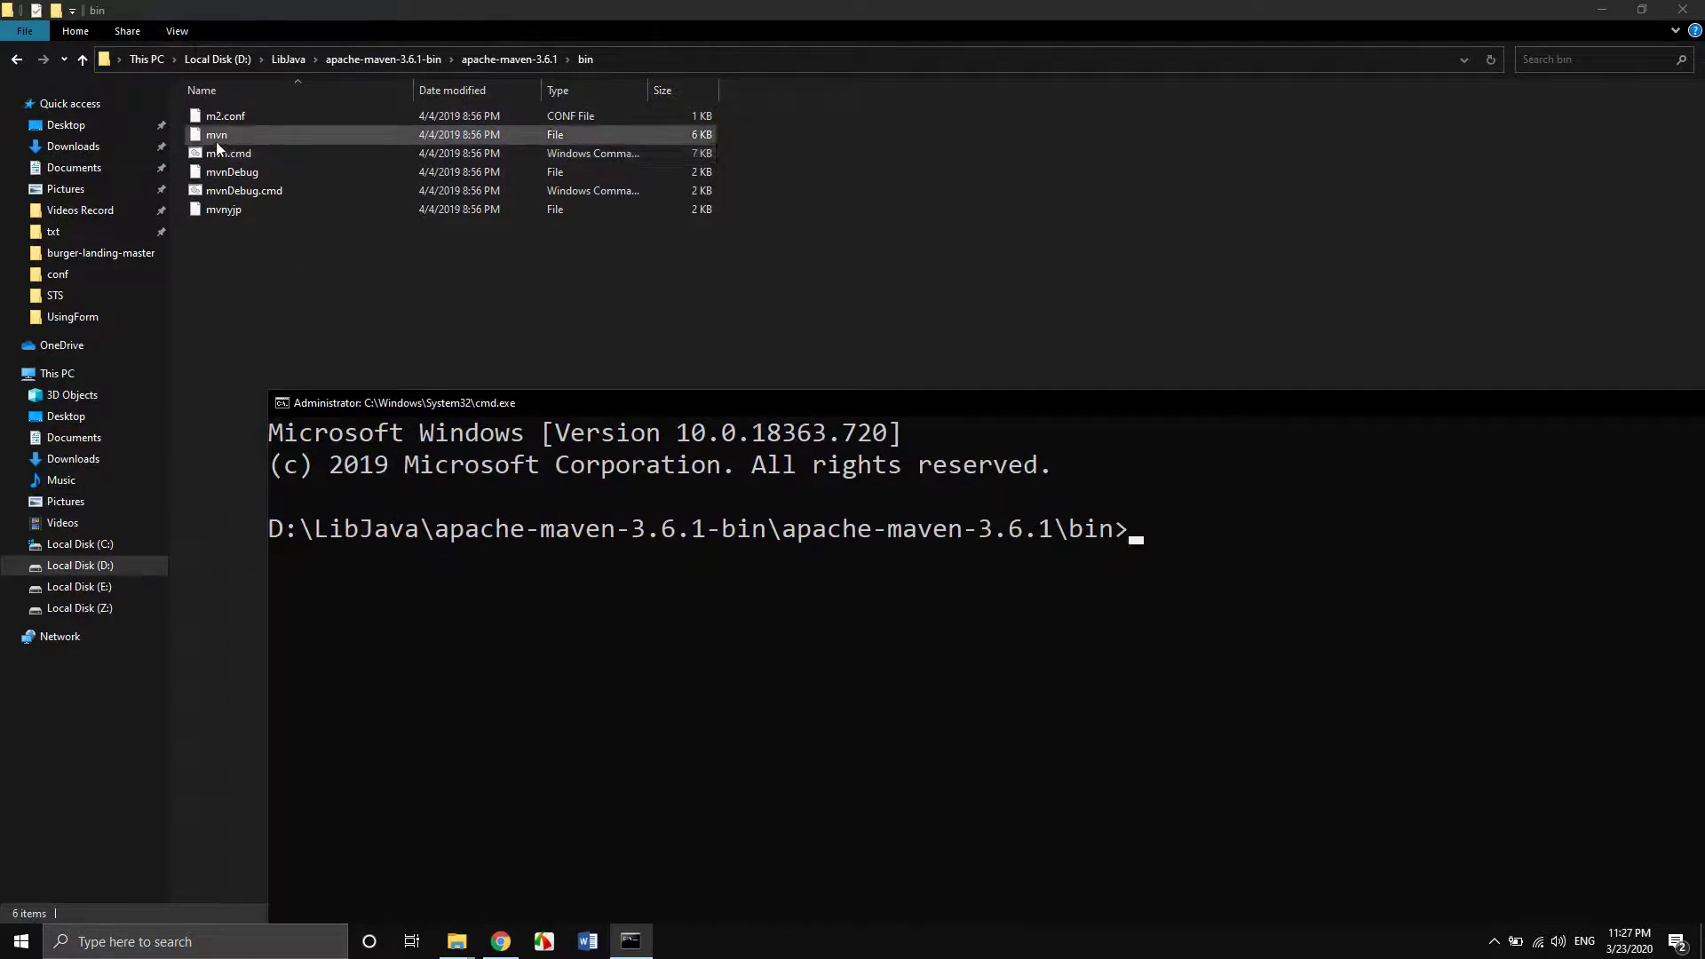
type("m")
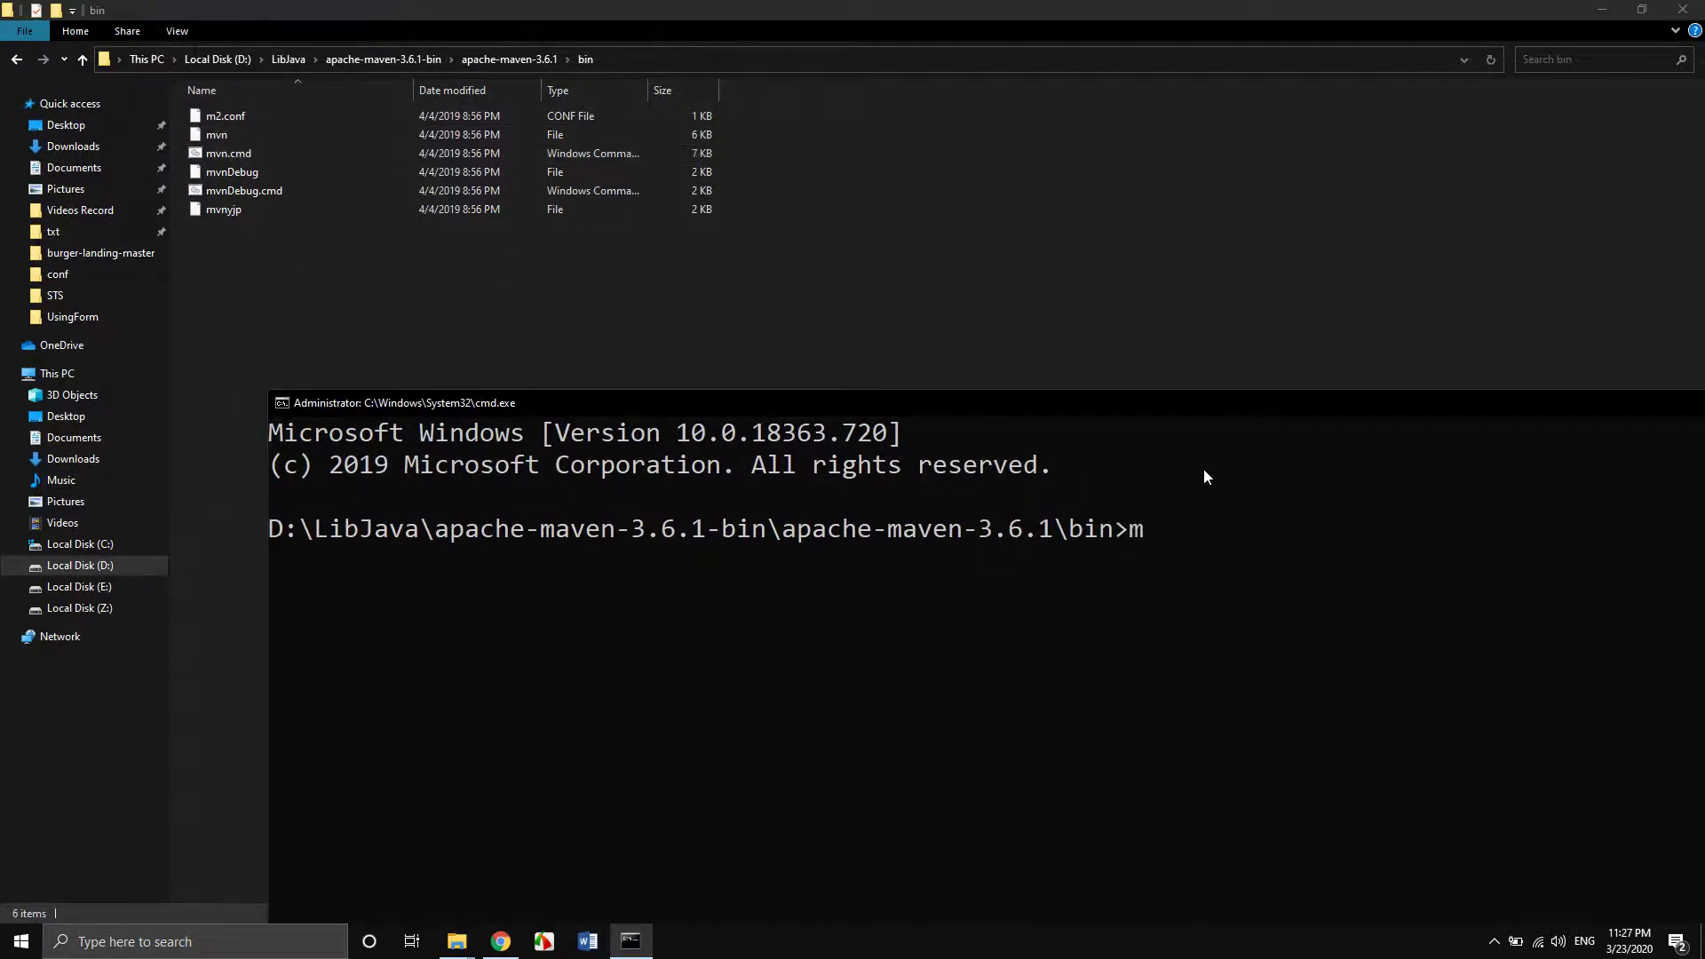
type("vn --version")
key("Return")
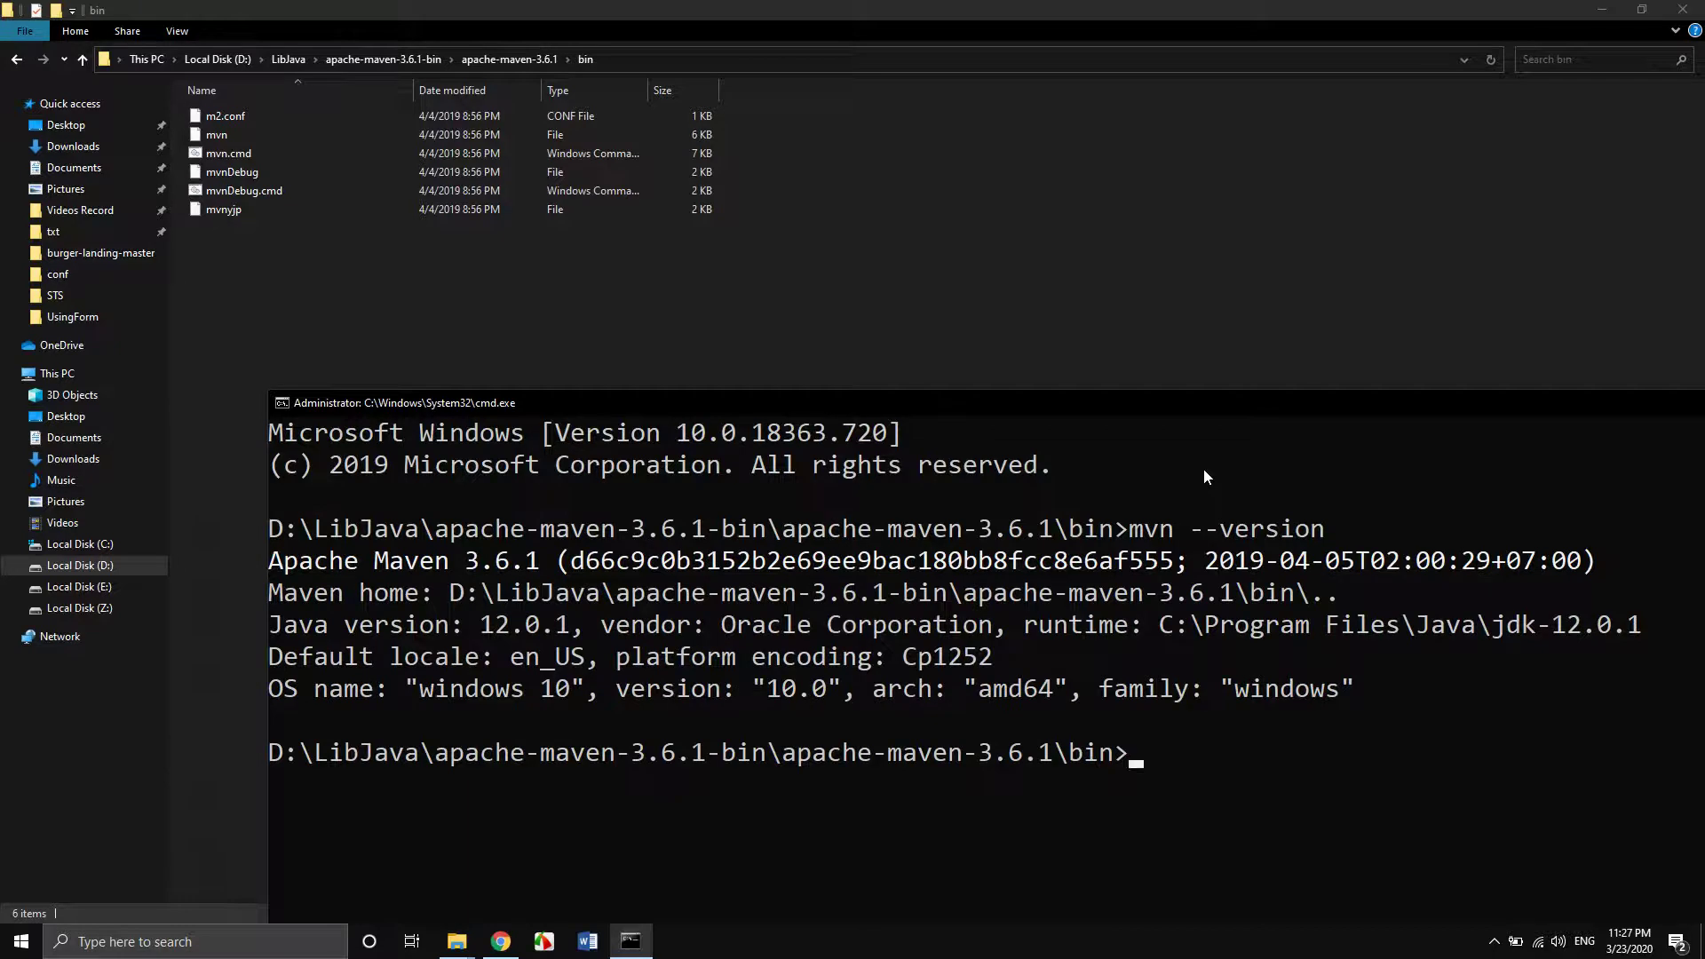
Switch the prompt to the C: drive, run mvn --version there and close the prompt.
type("c:")
key("Return")
left_click_drag(1133, 415, 1067, 268)
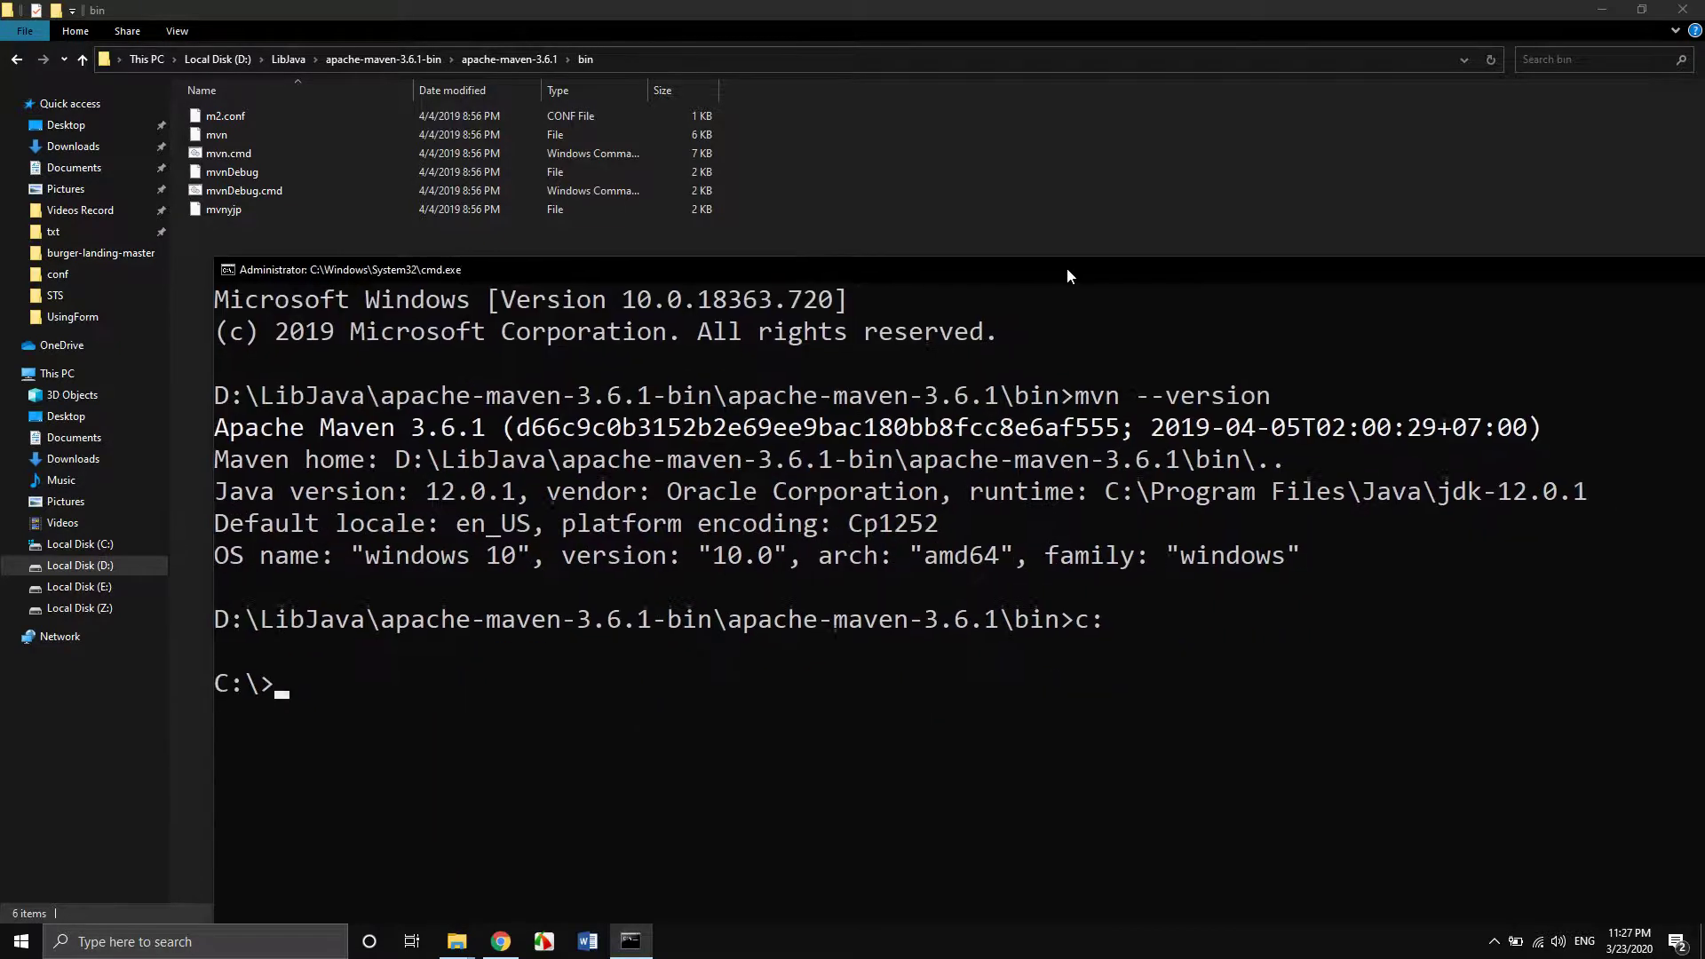
type("mvn --version")
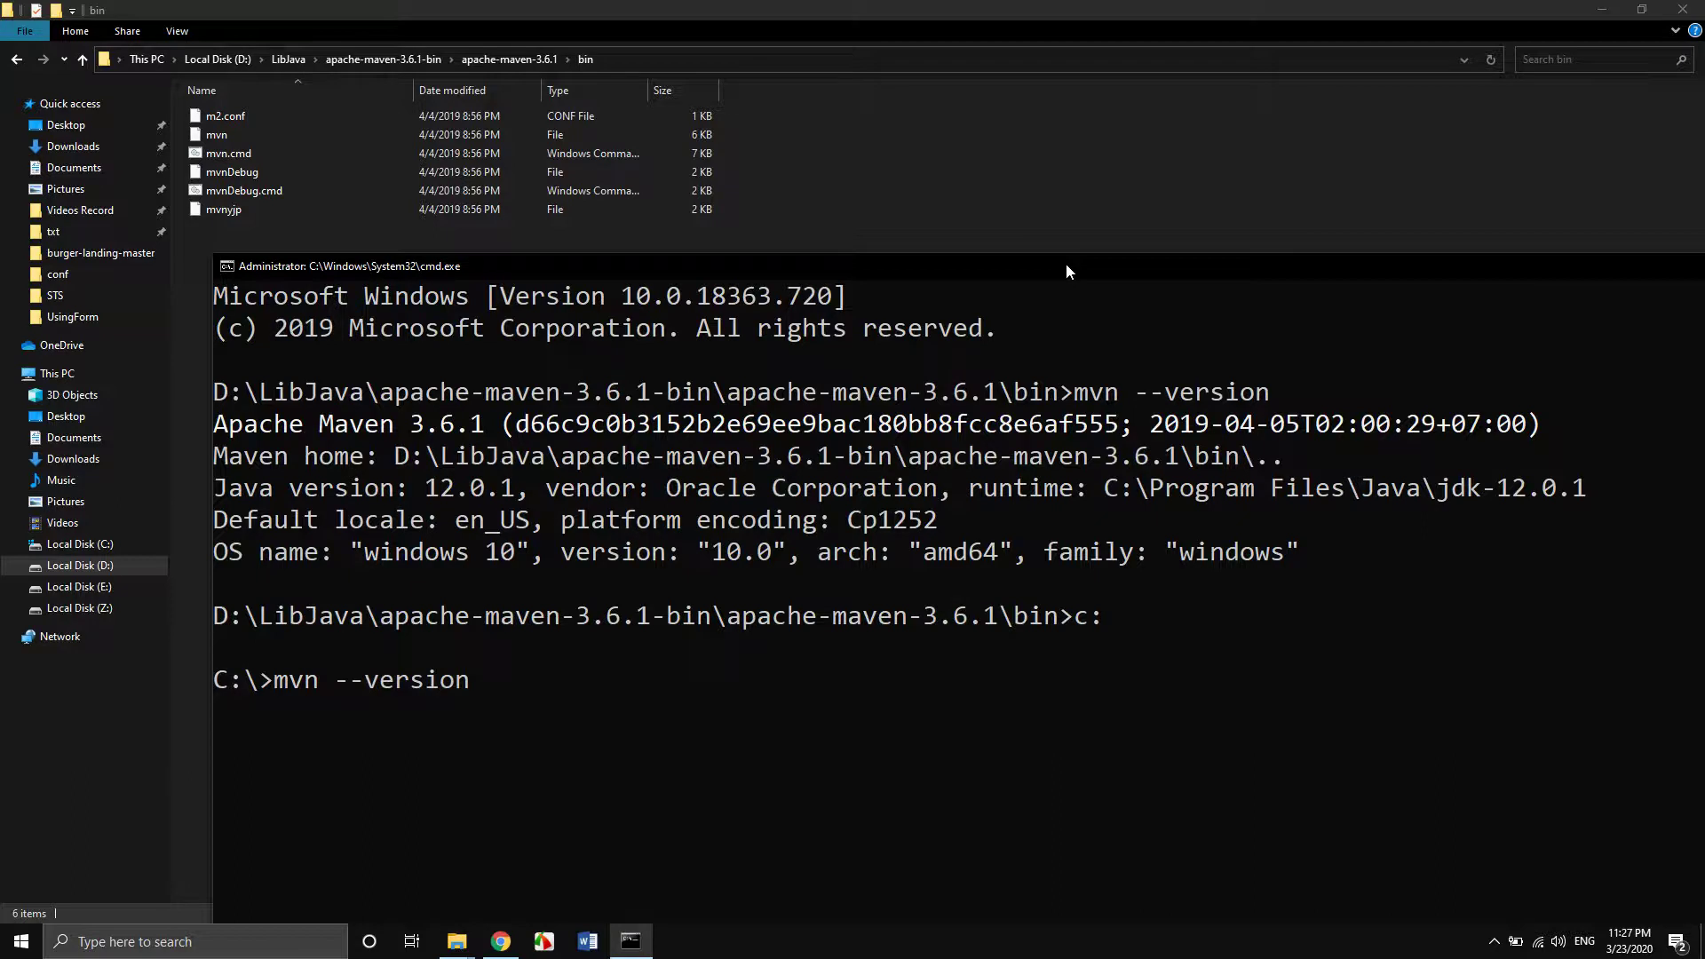
key("Return")
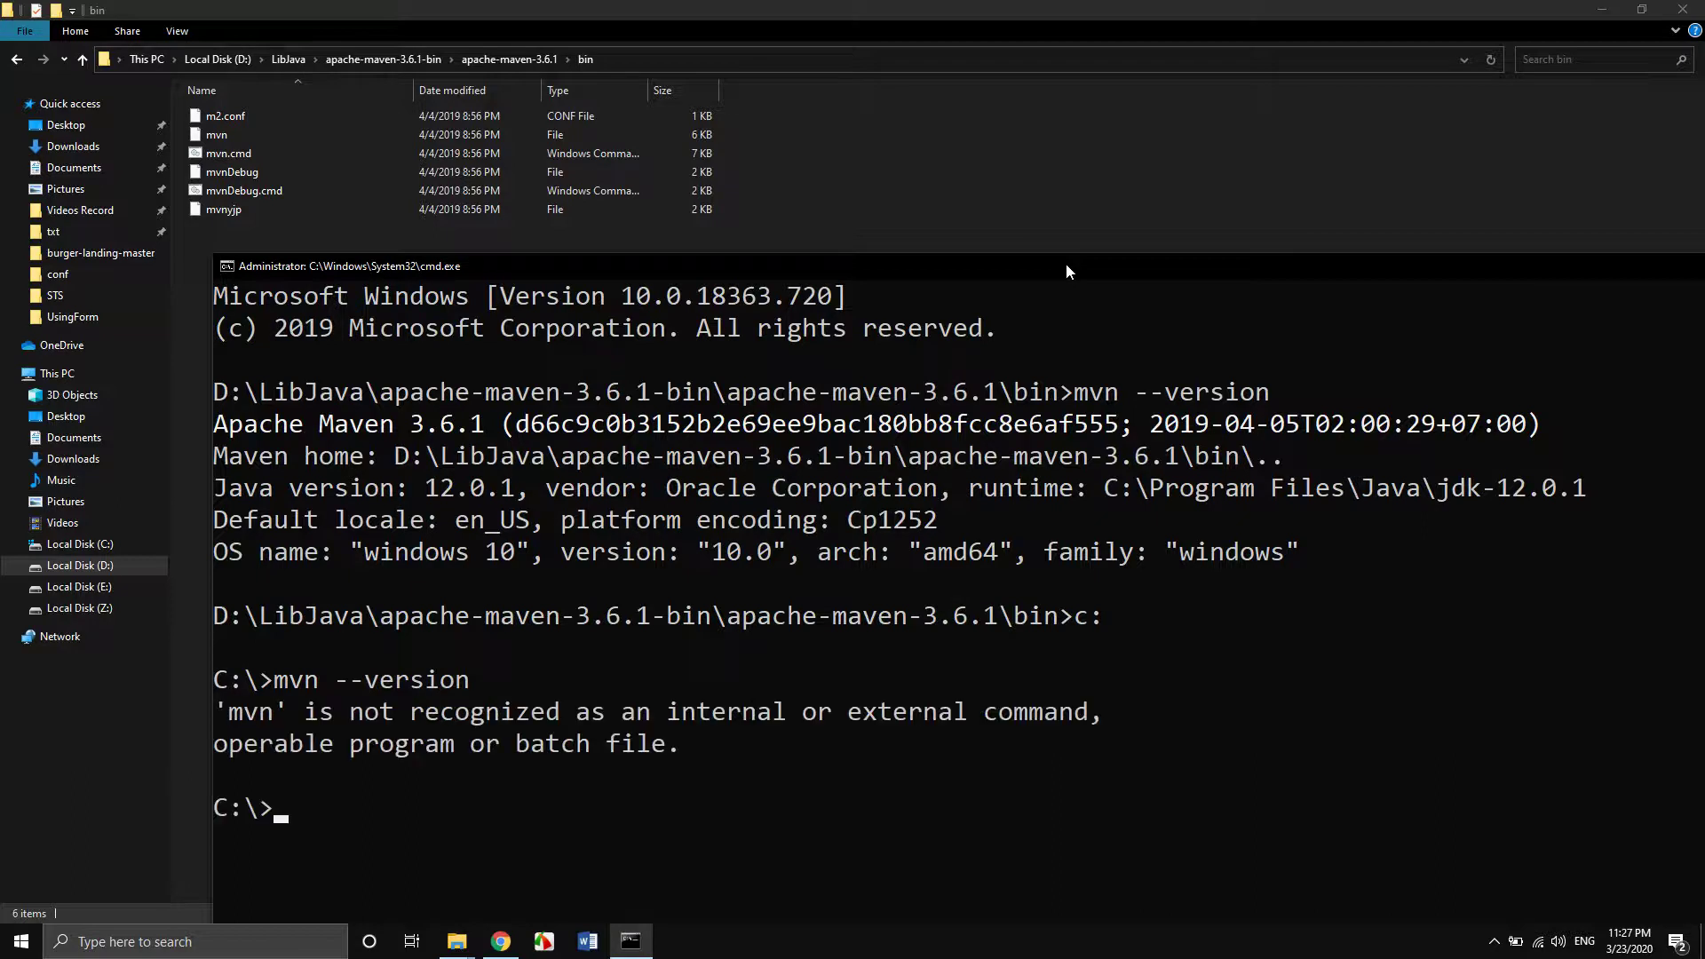
left_click_drag(1140, 273, 661, 265)
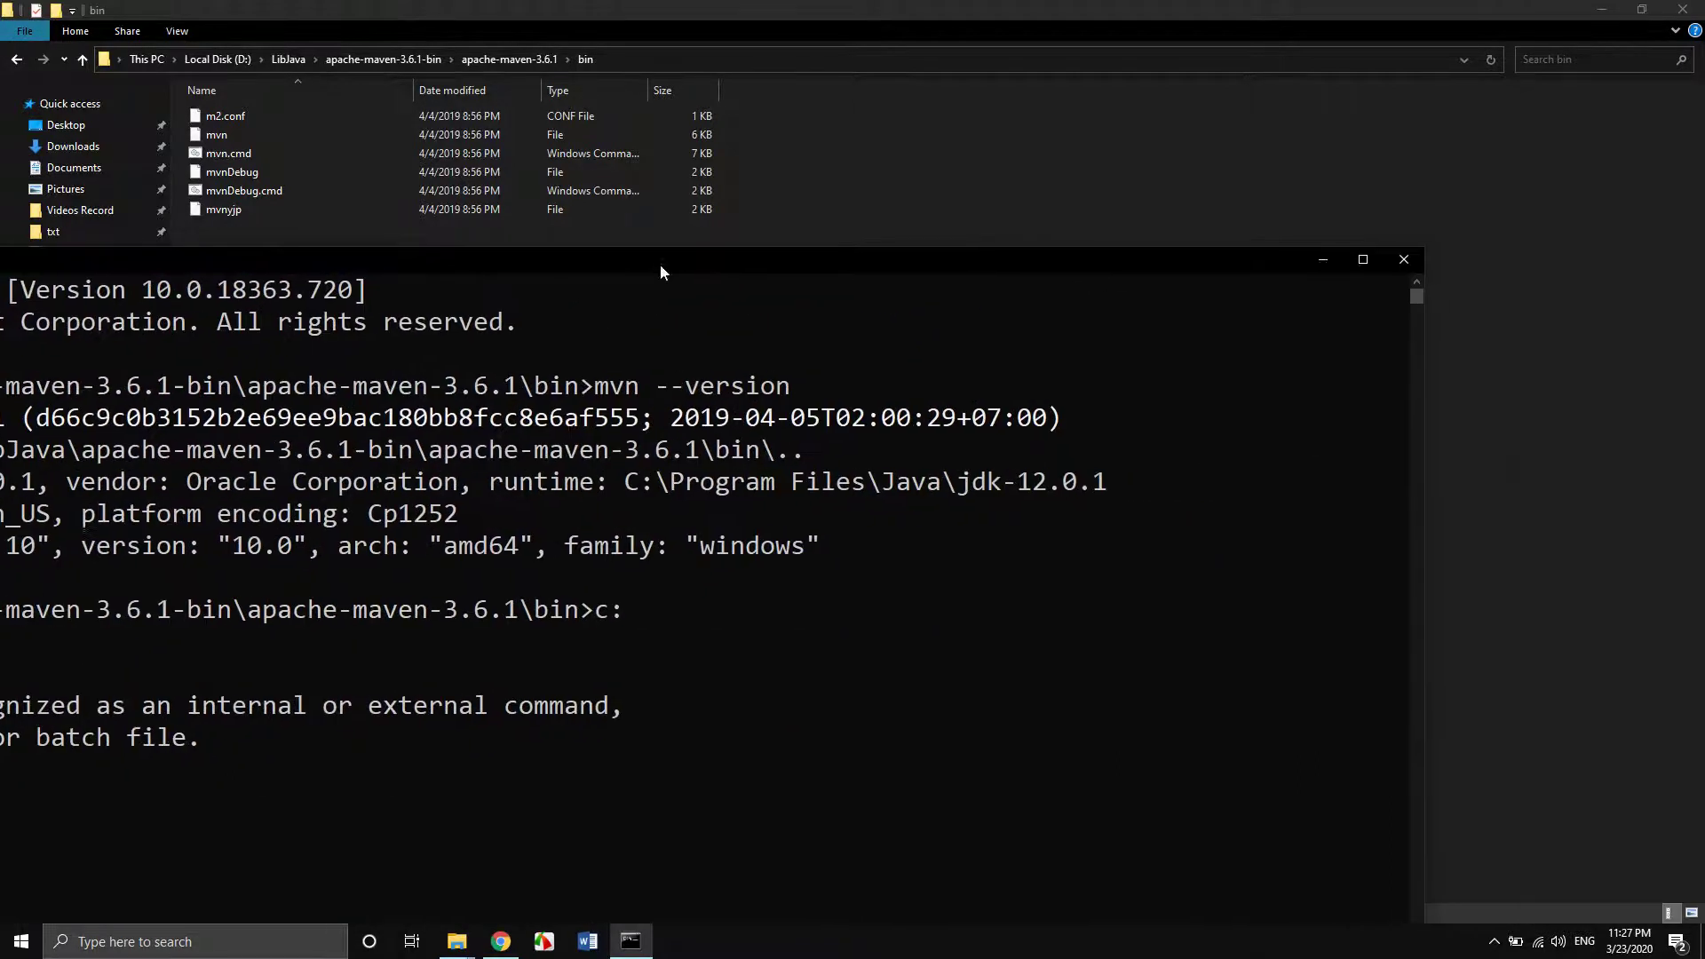
left_click(1404, 261)
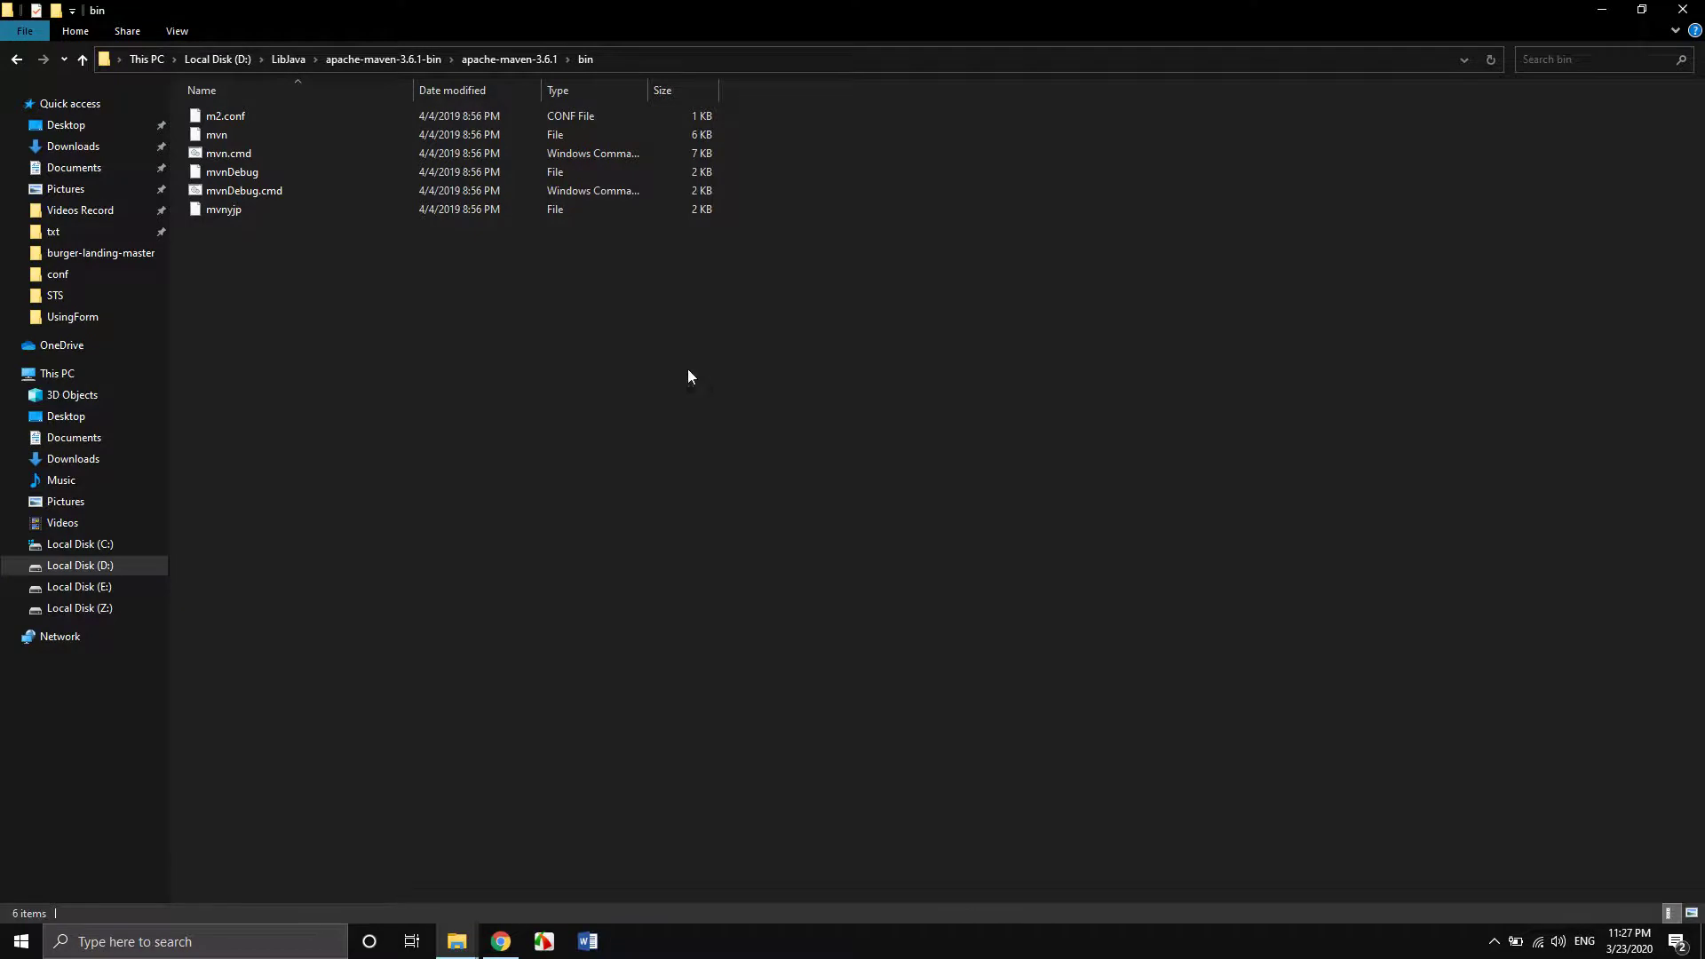
Copy the Maven bin folder's full path from File Explorer and minimize the window.
left_click(632, 55)
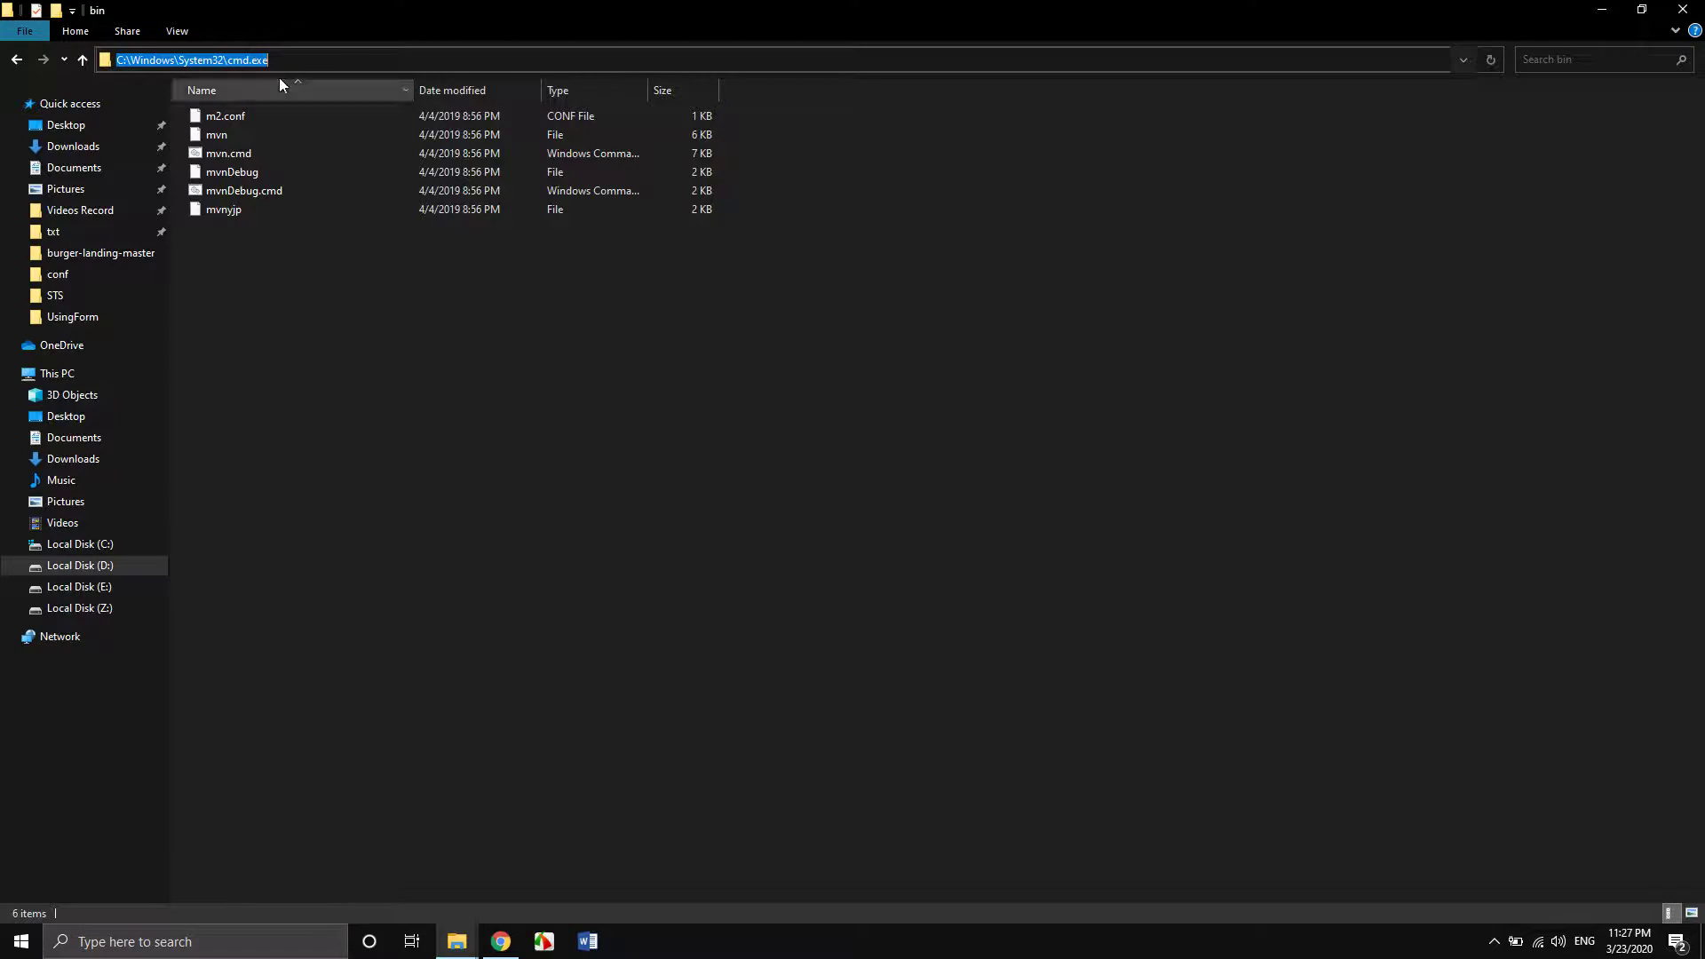
left_click(333, 60)
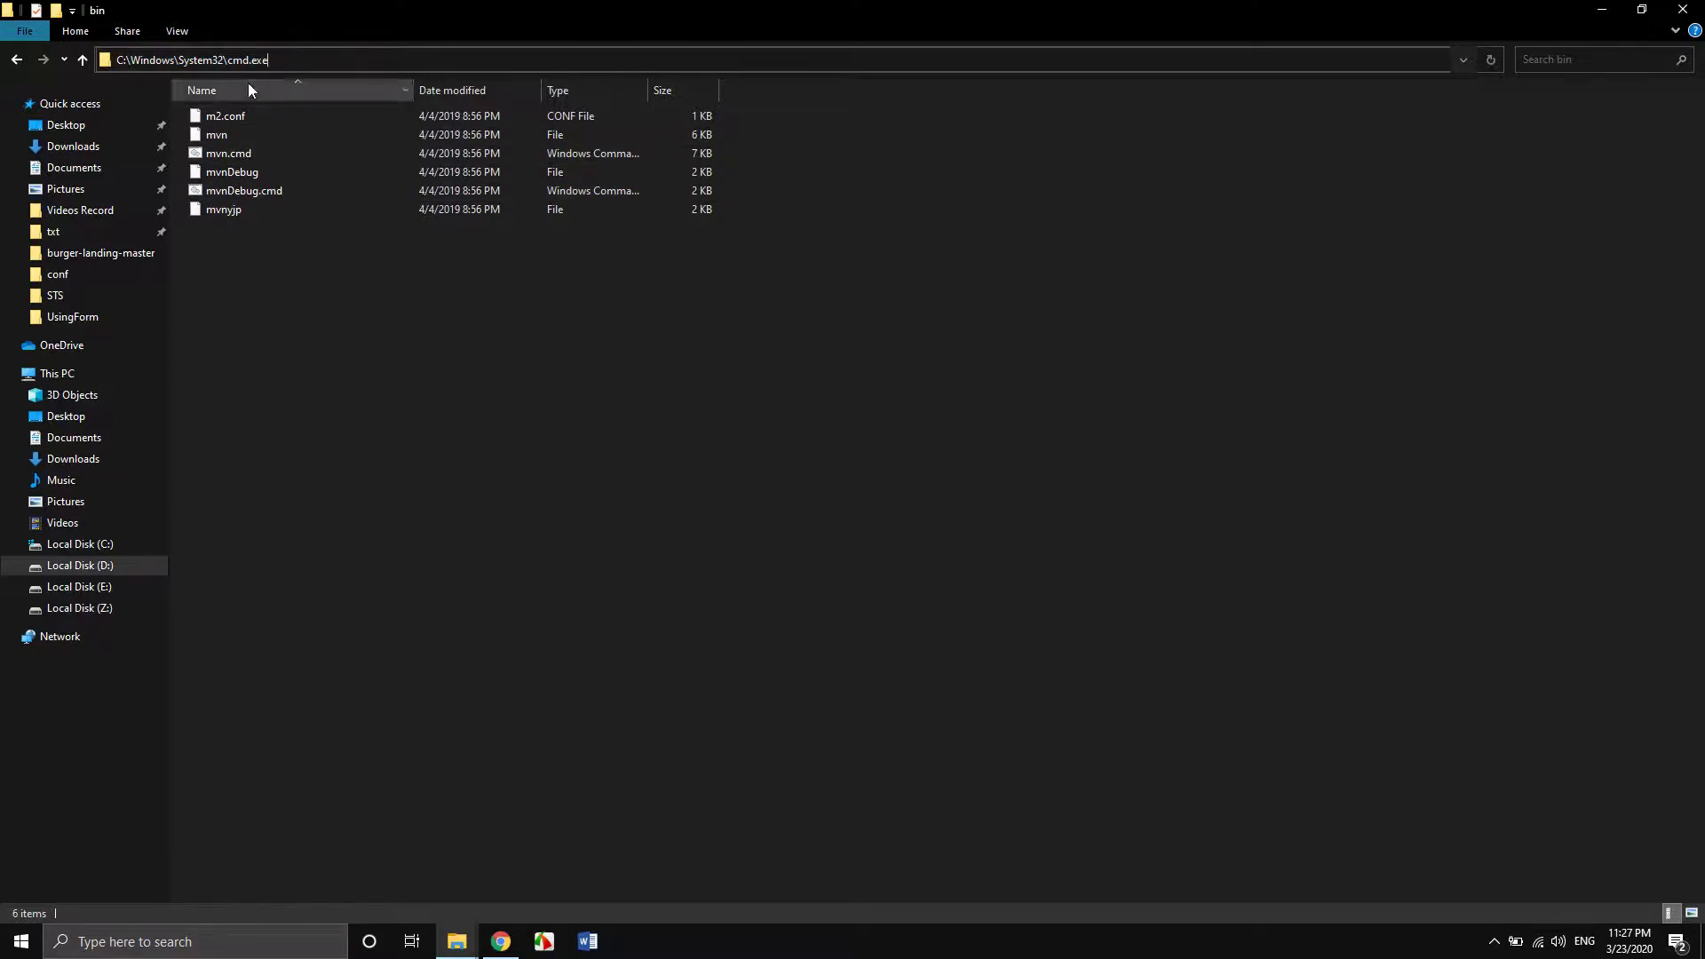
left_click(21, 61)
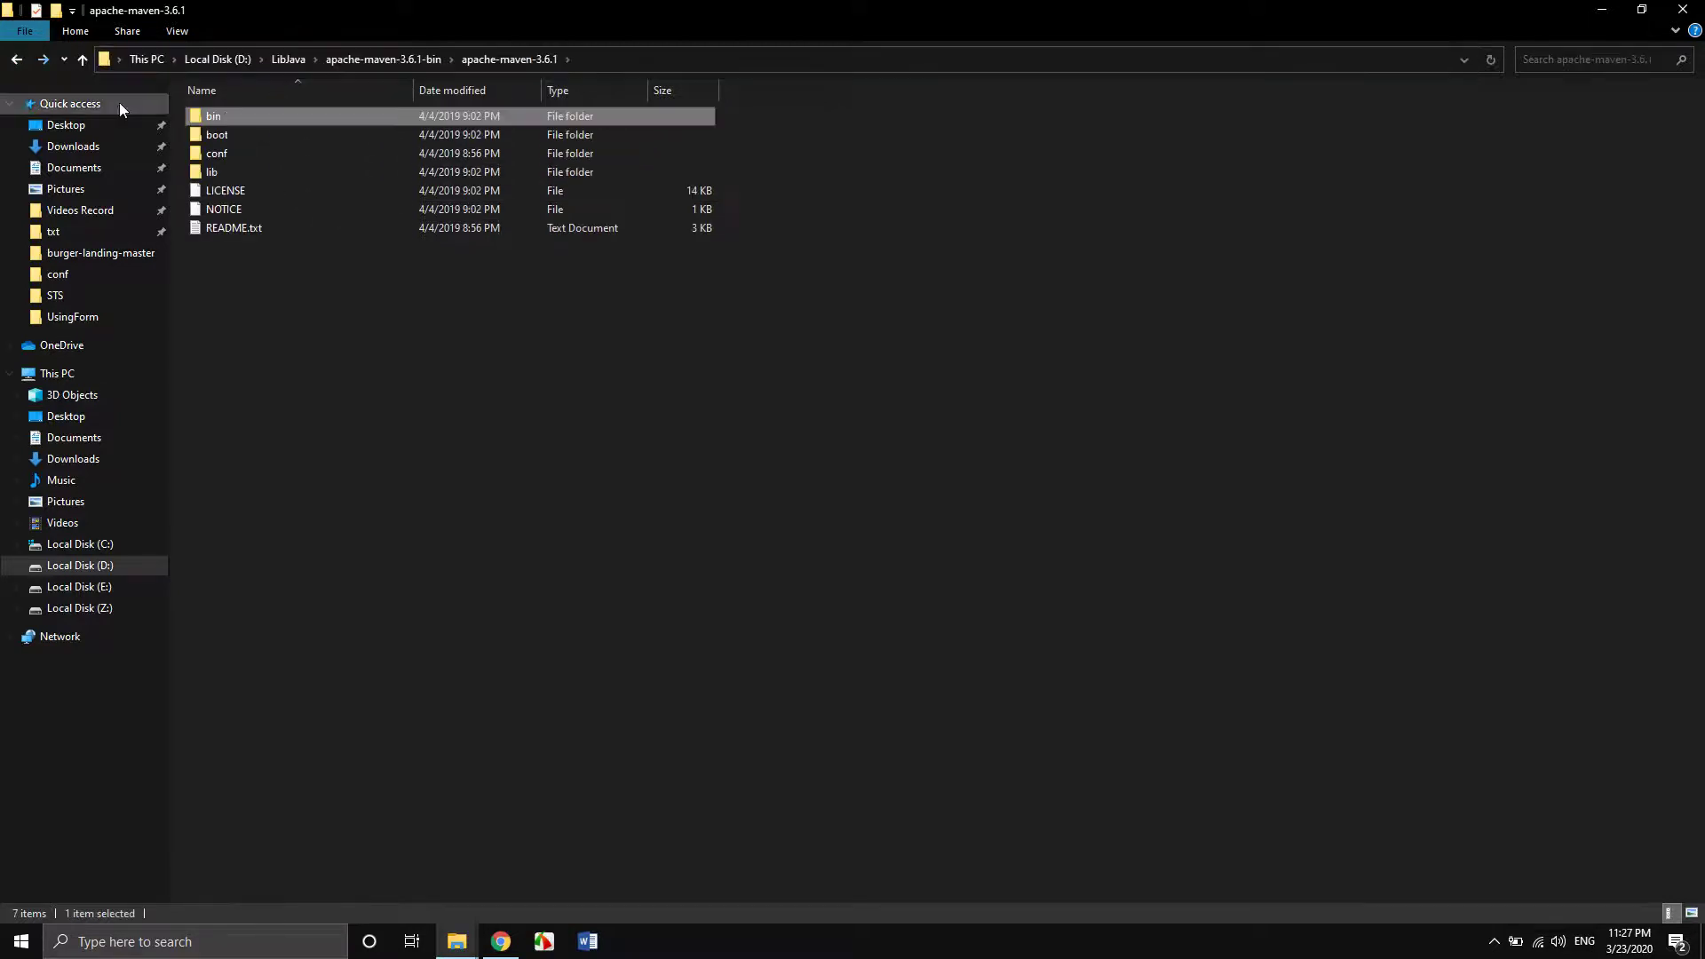
double_click(226, 113)
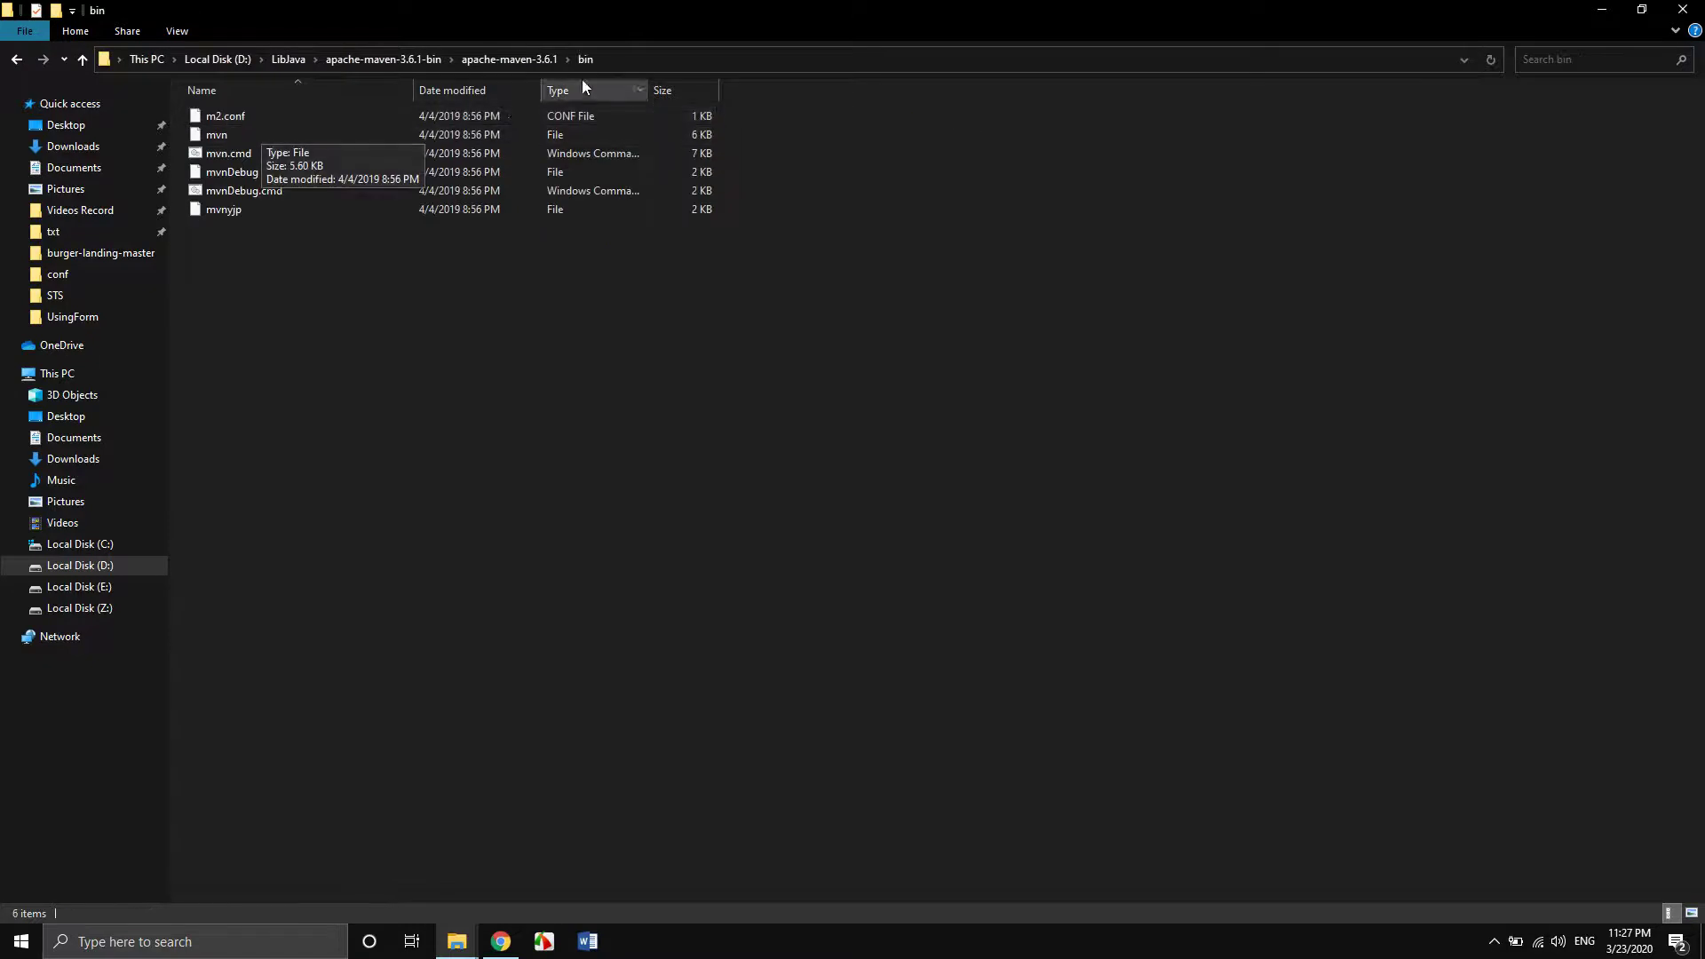
left_click(641, 59)
key("ctrl+c")
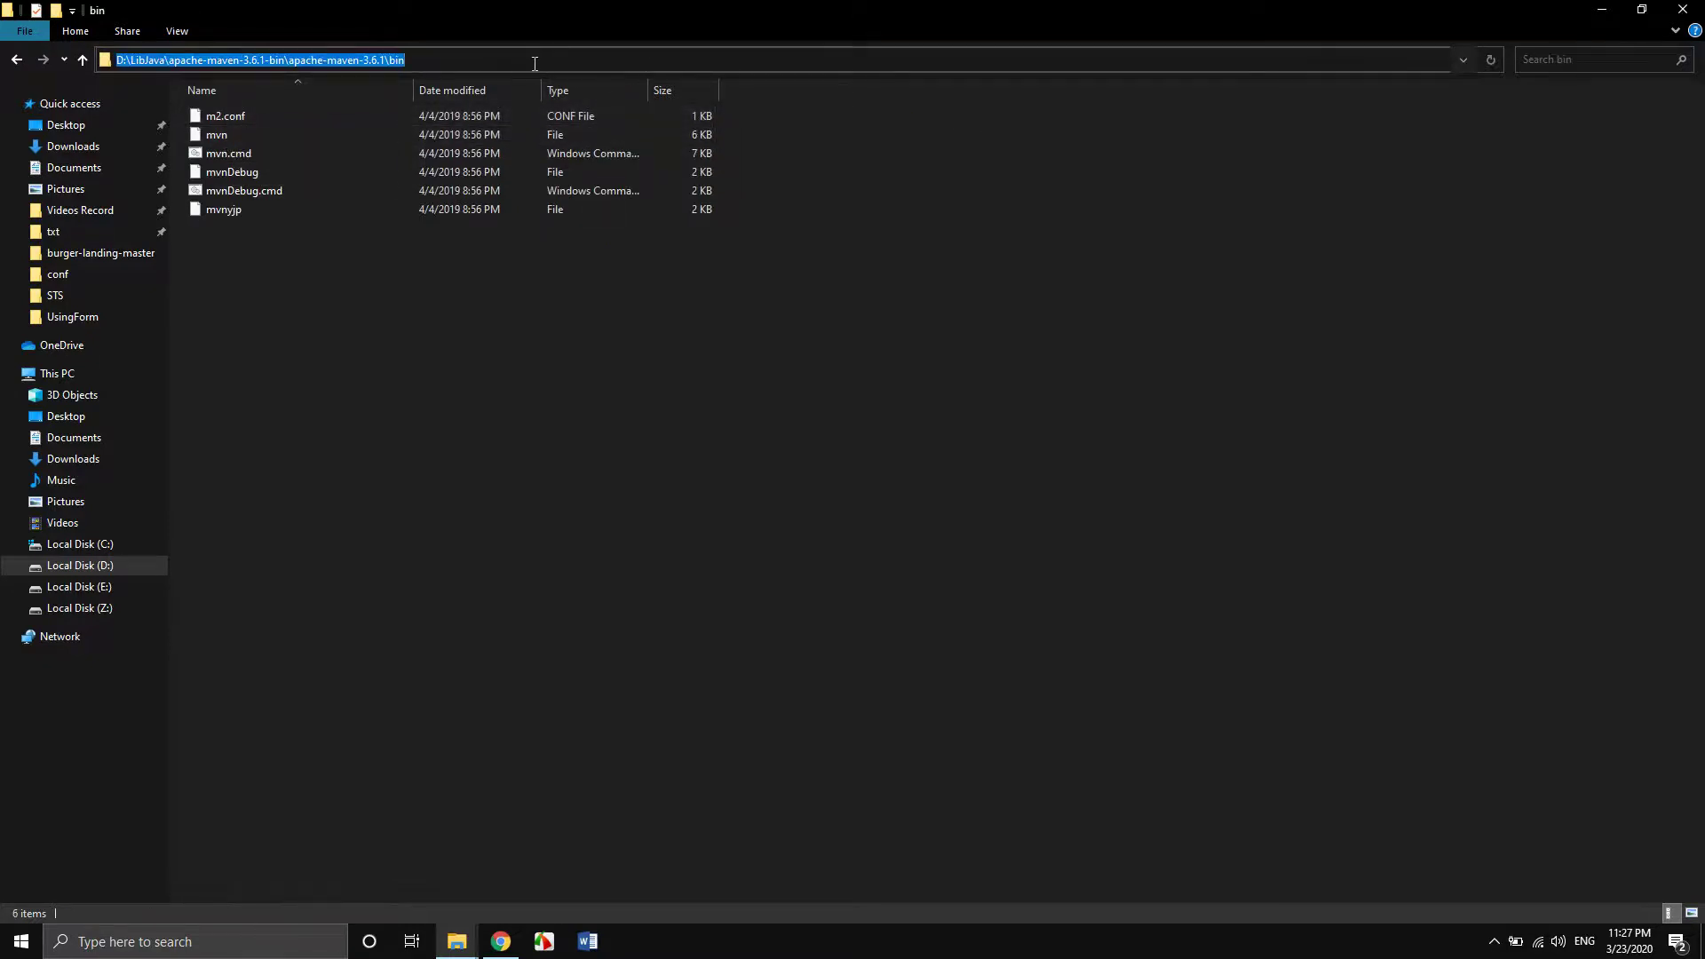
left_click(1603, 11)
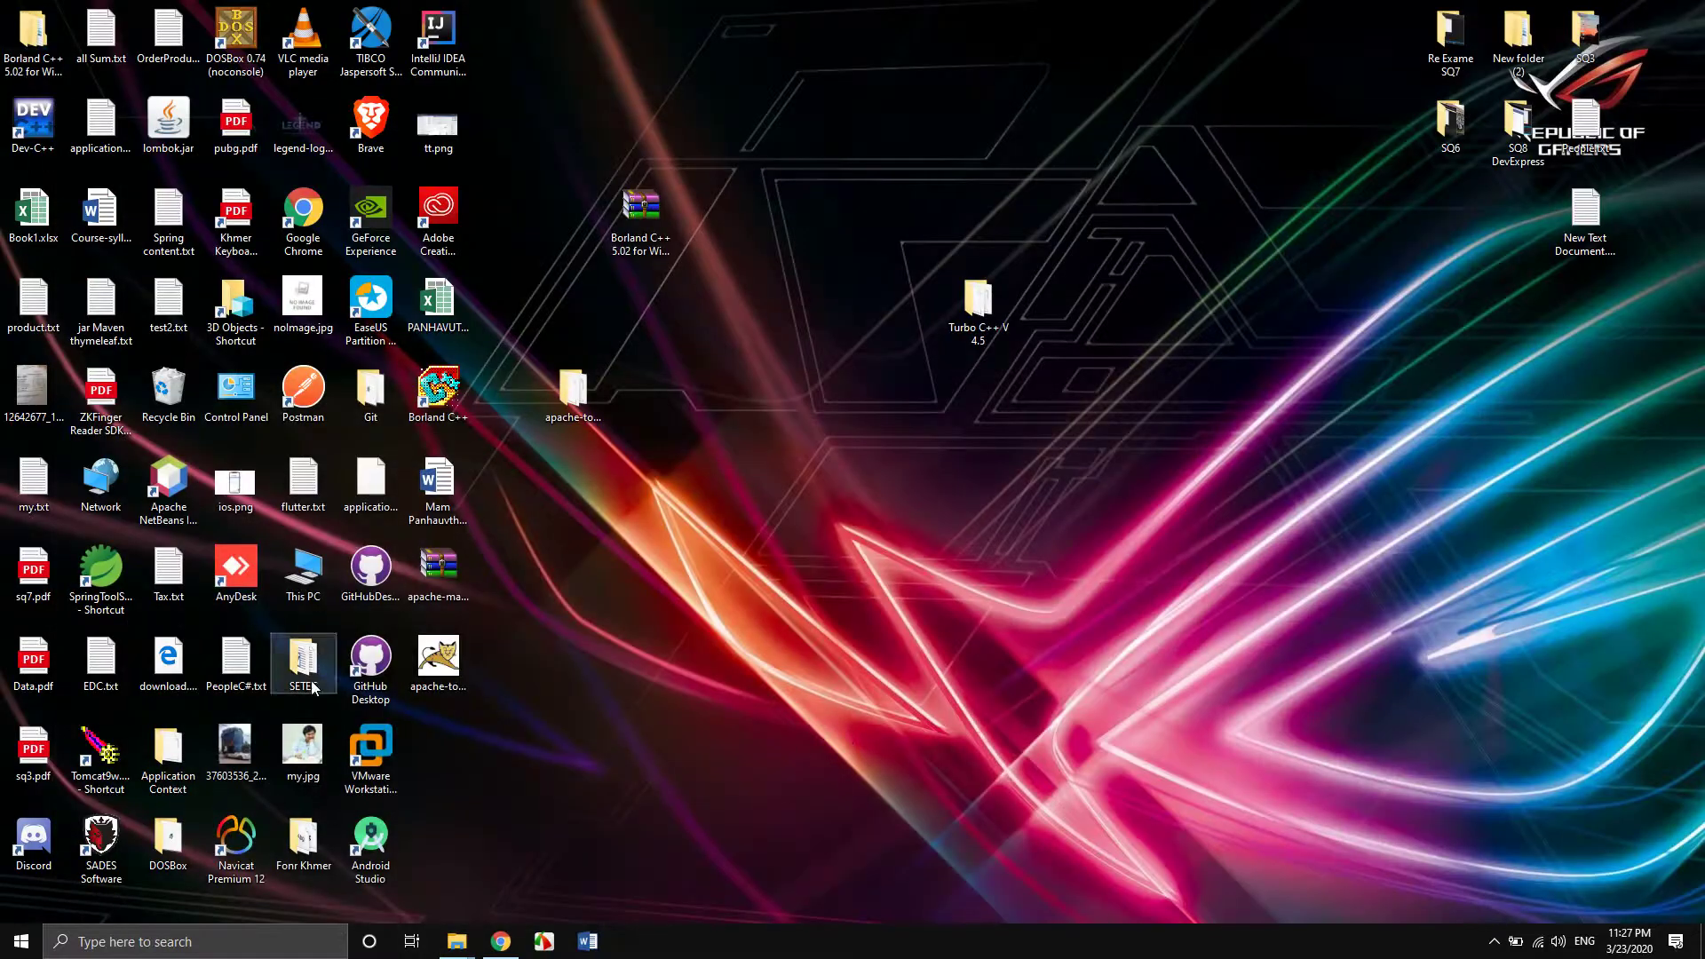
Open the system properties of This PC and bring up the Environment Variables dialog.
right_click(319, 563)
left_click(390, 771)
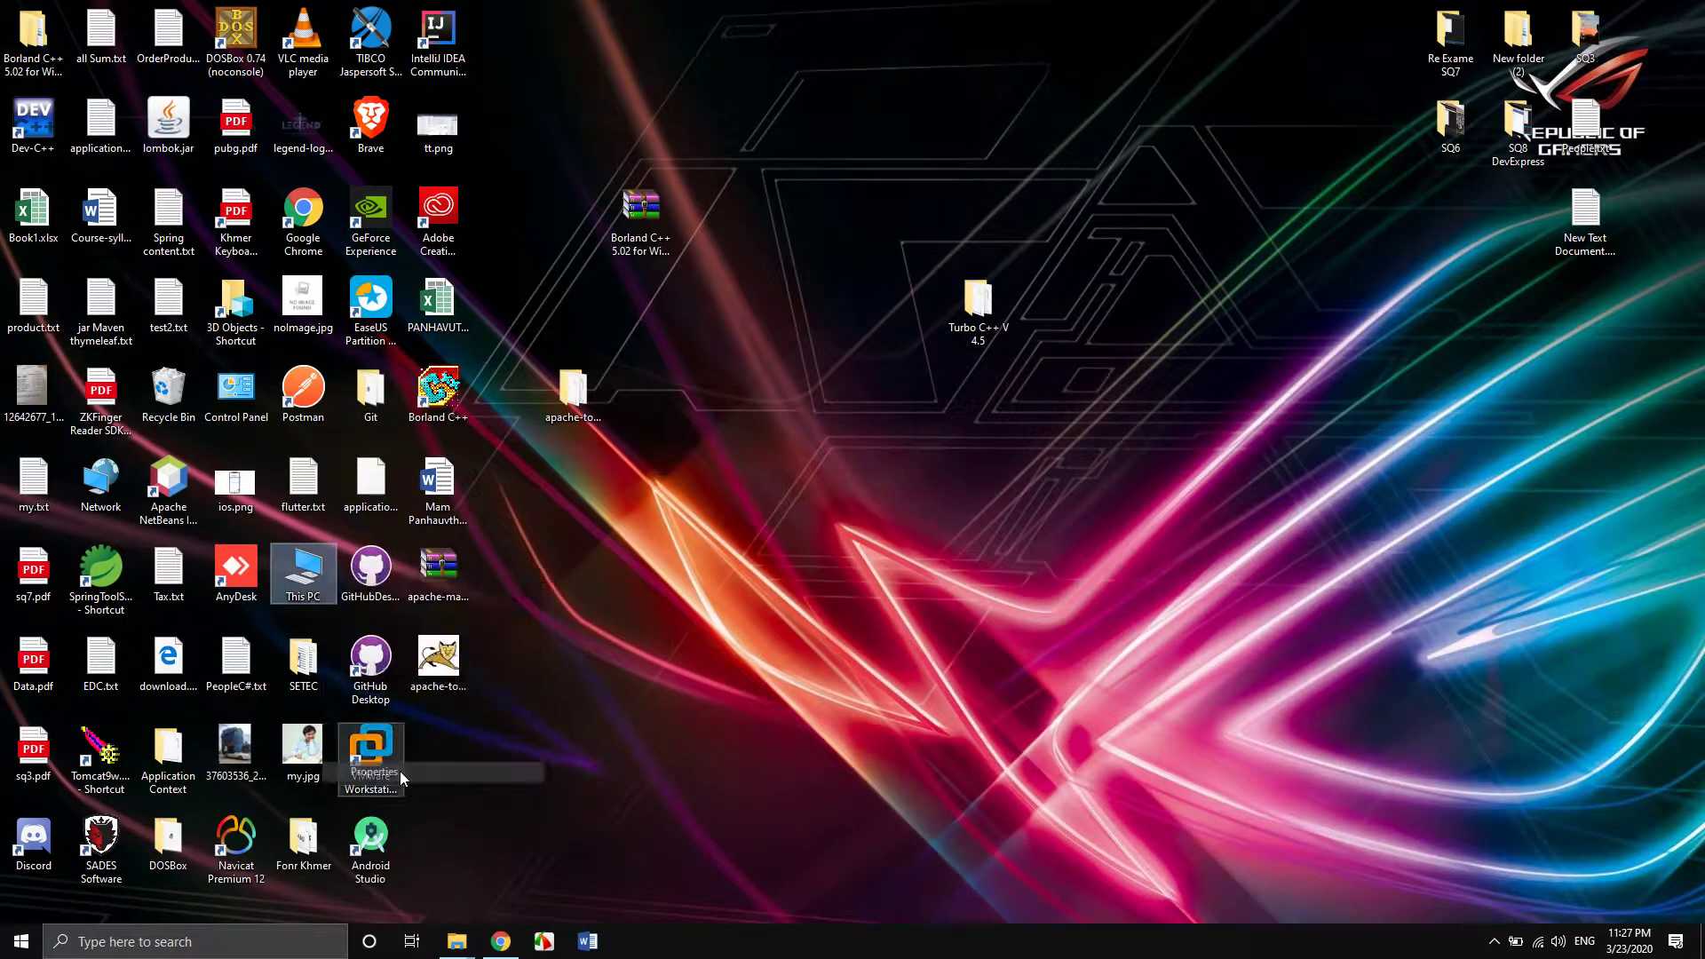
left_click(350, 305)
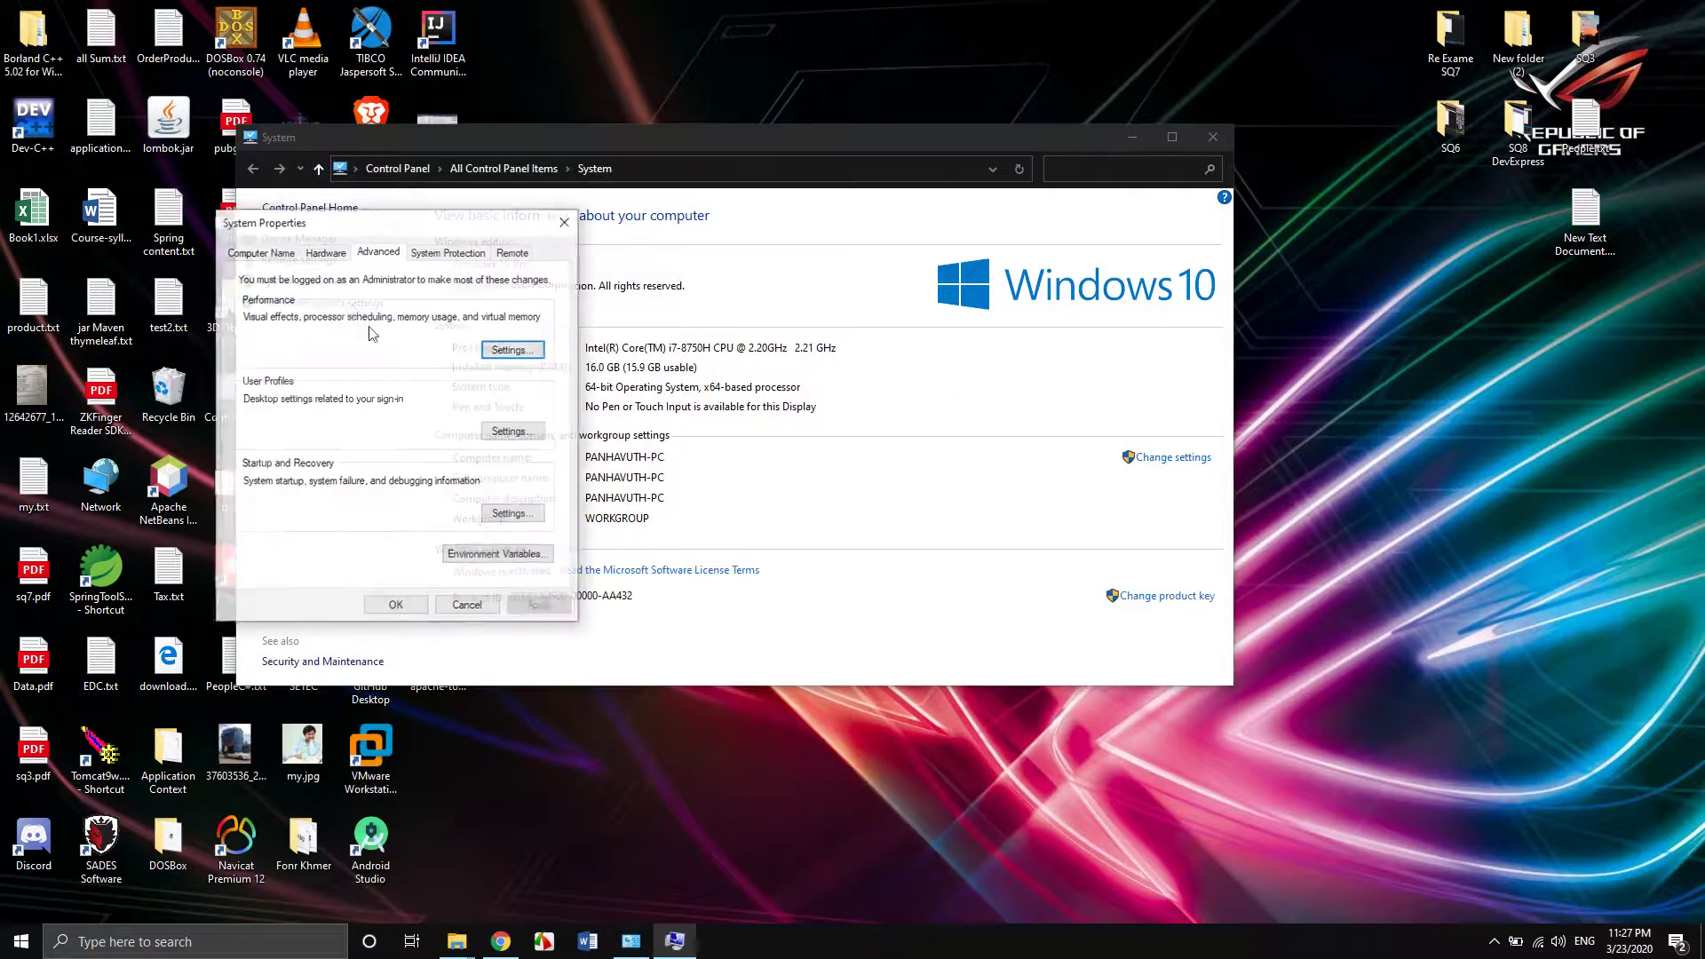
left_click(501, 555)
Add D:\LibJava\apache-maven-3.6.1-bin\apache-maven-3.6.1\bin as a new entry in the system Path variable, then save and close all system windows.
scroll(684, 537, "down", 1)
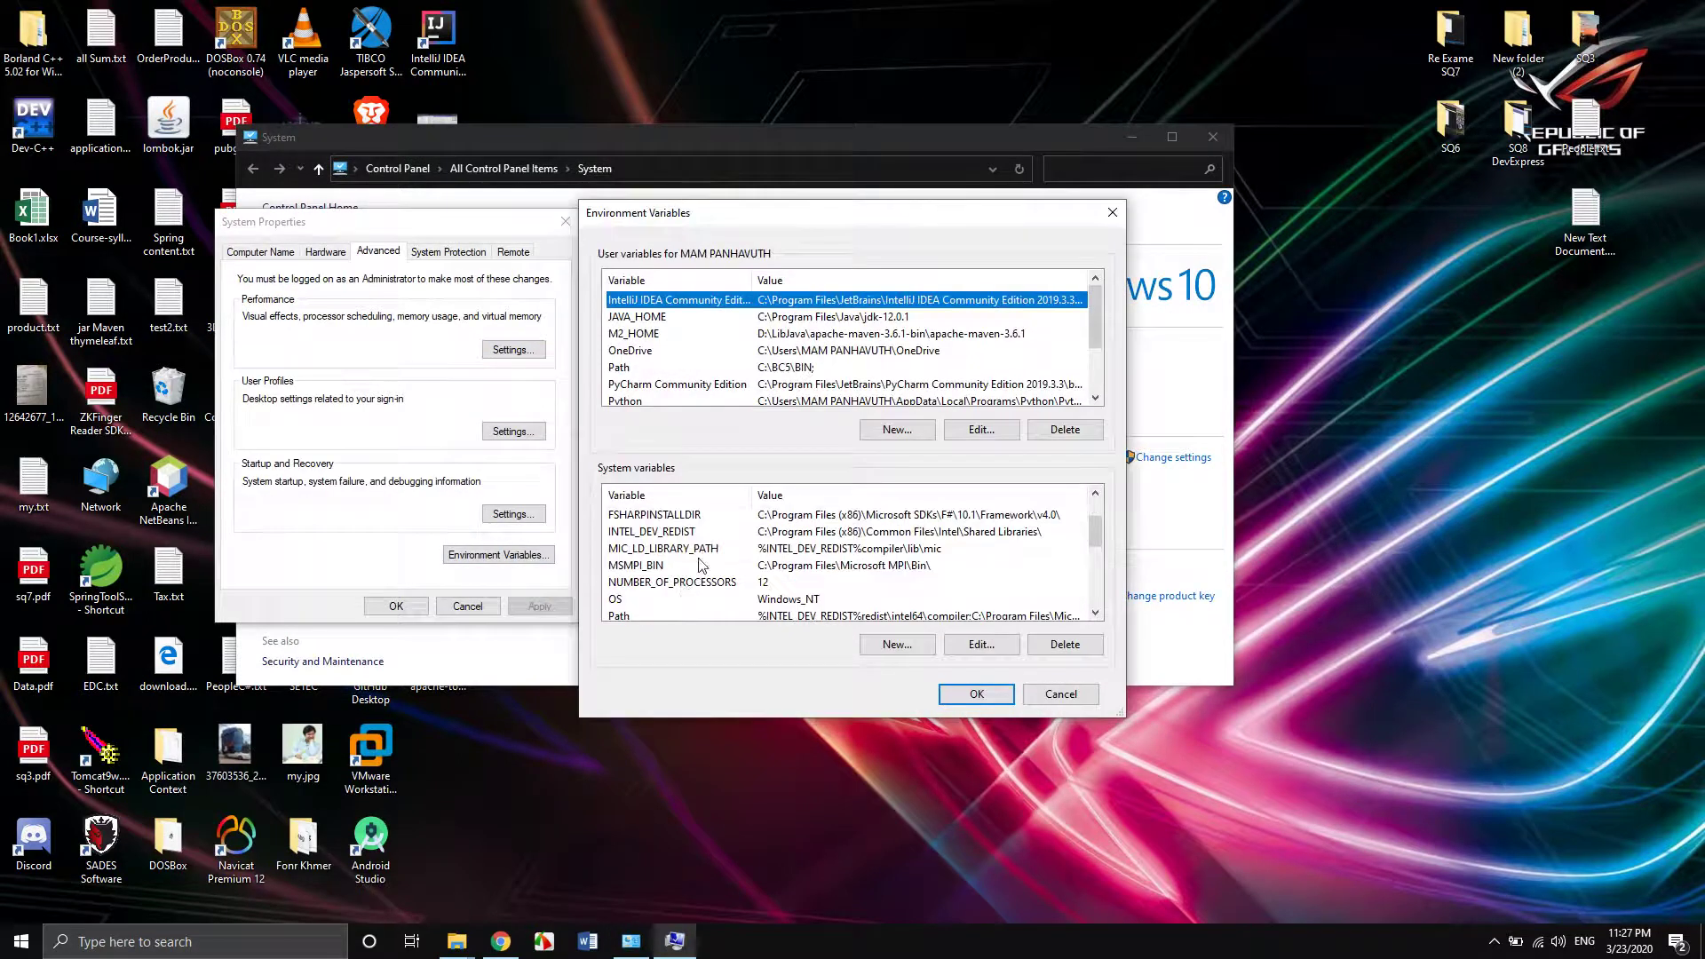
scroll(670, 588, "up", 1)
scroll(669, 588, "down", 1)
scroll(657, 608, "down", 2)
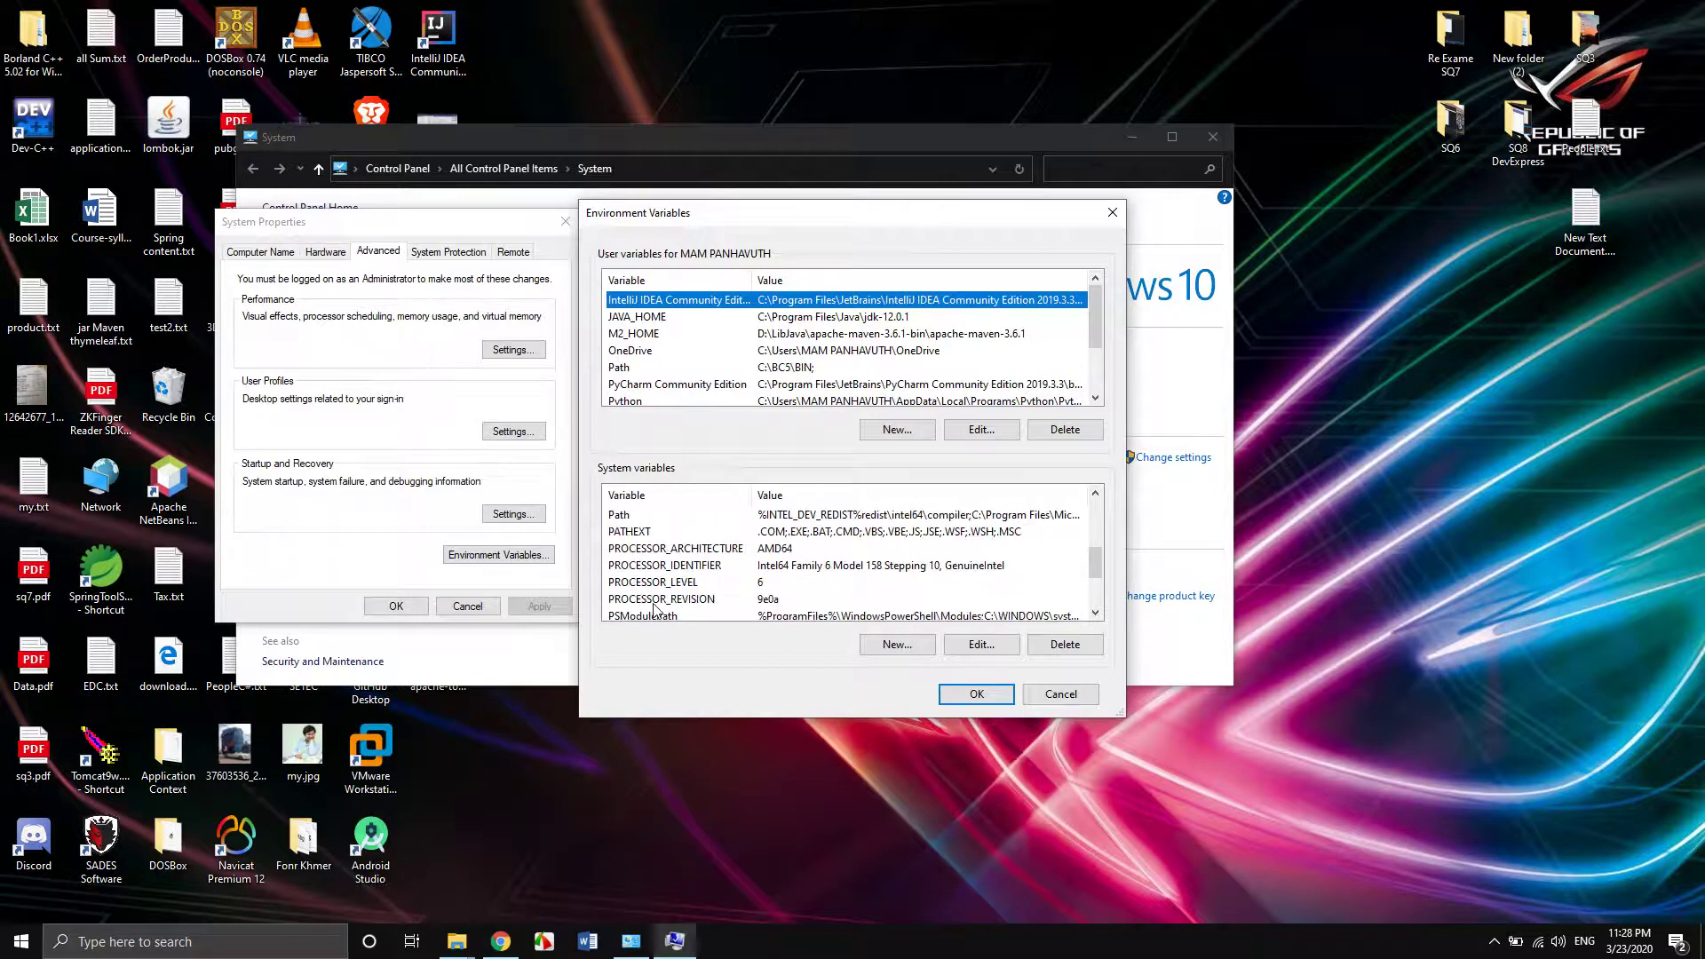
left_click(636, 518)
left_click(974, 648)
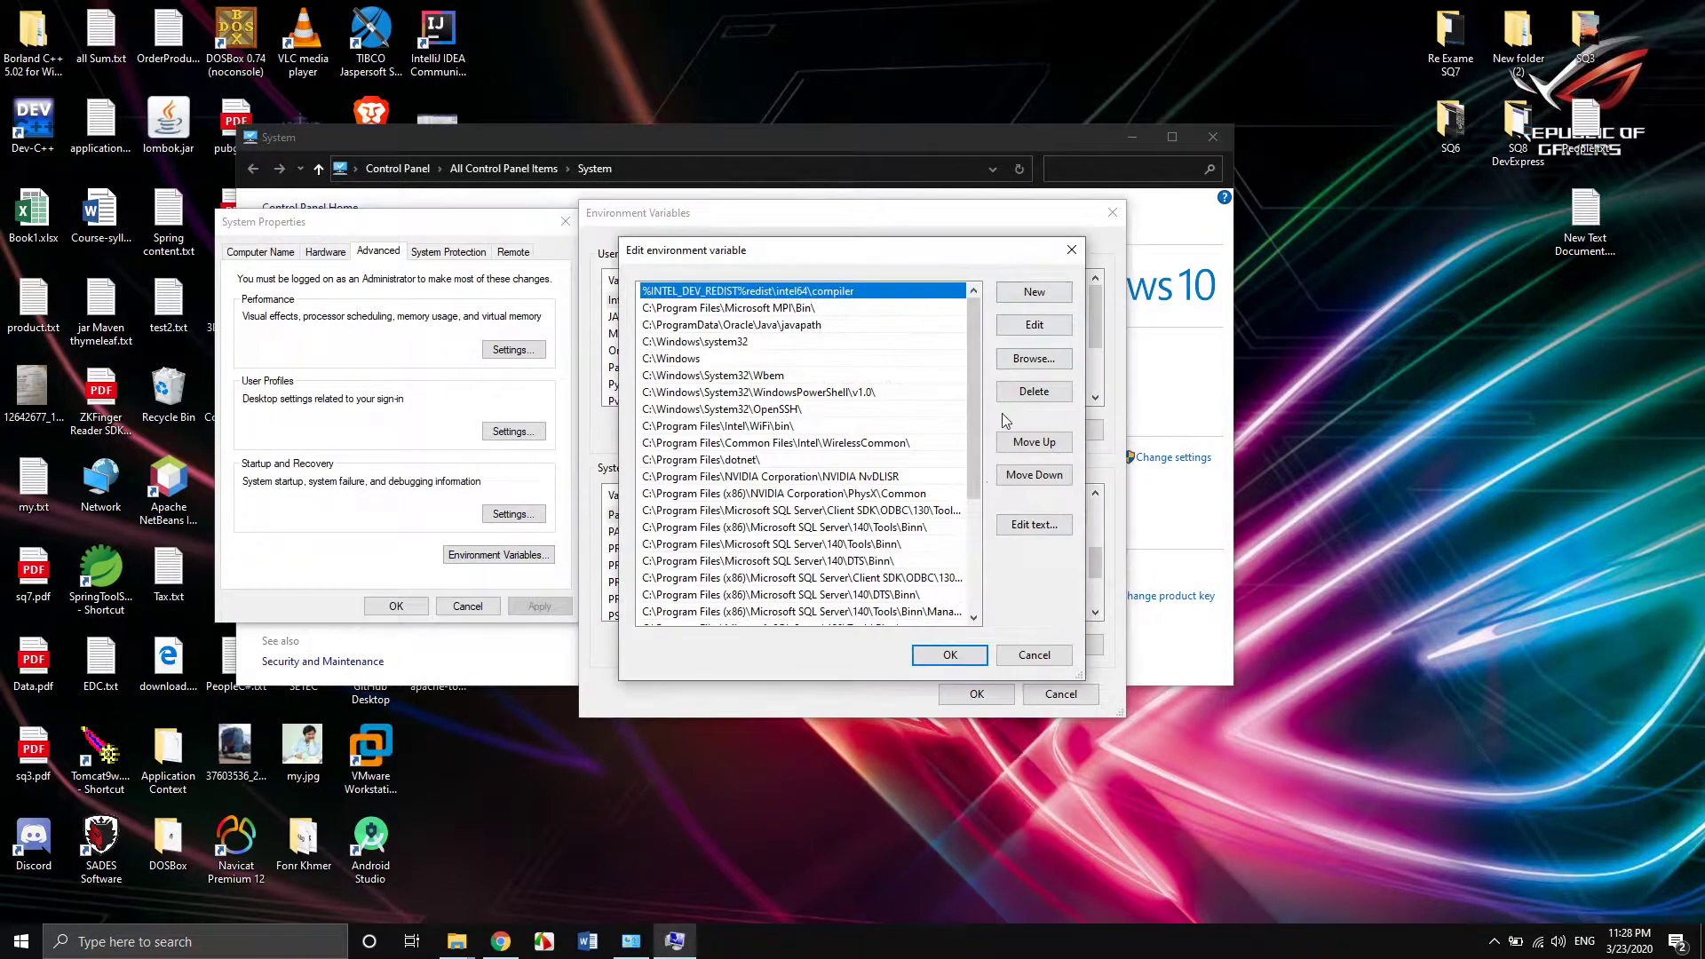
scroll(877, 528, "down", 5)
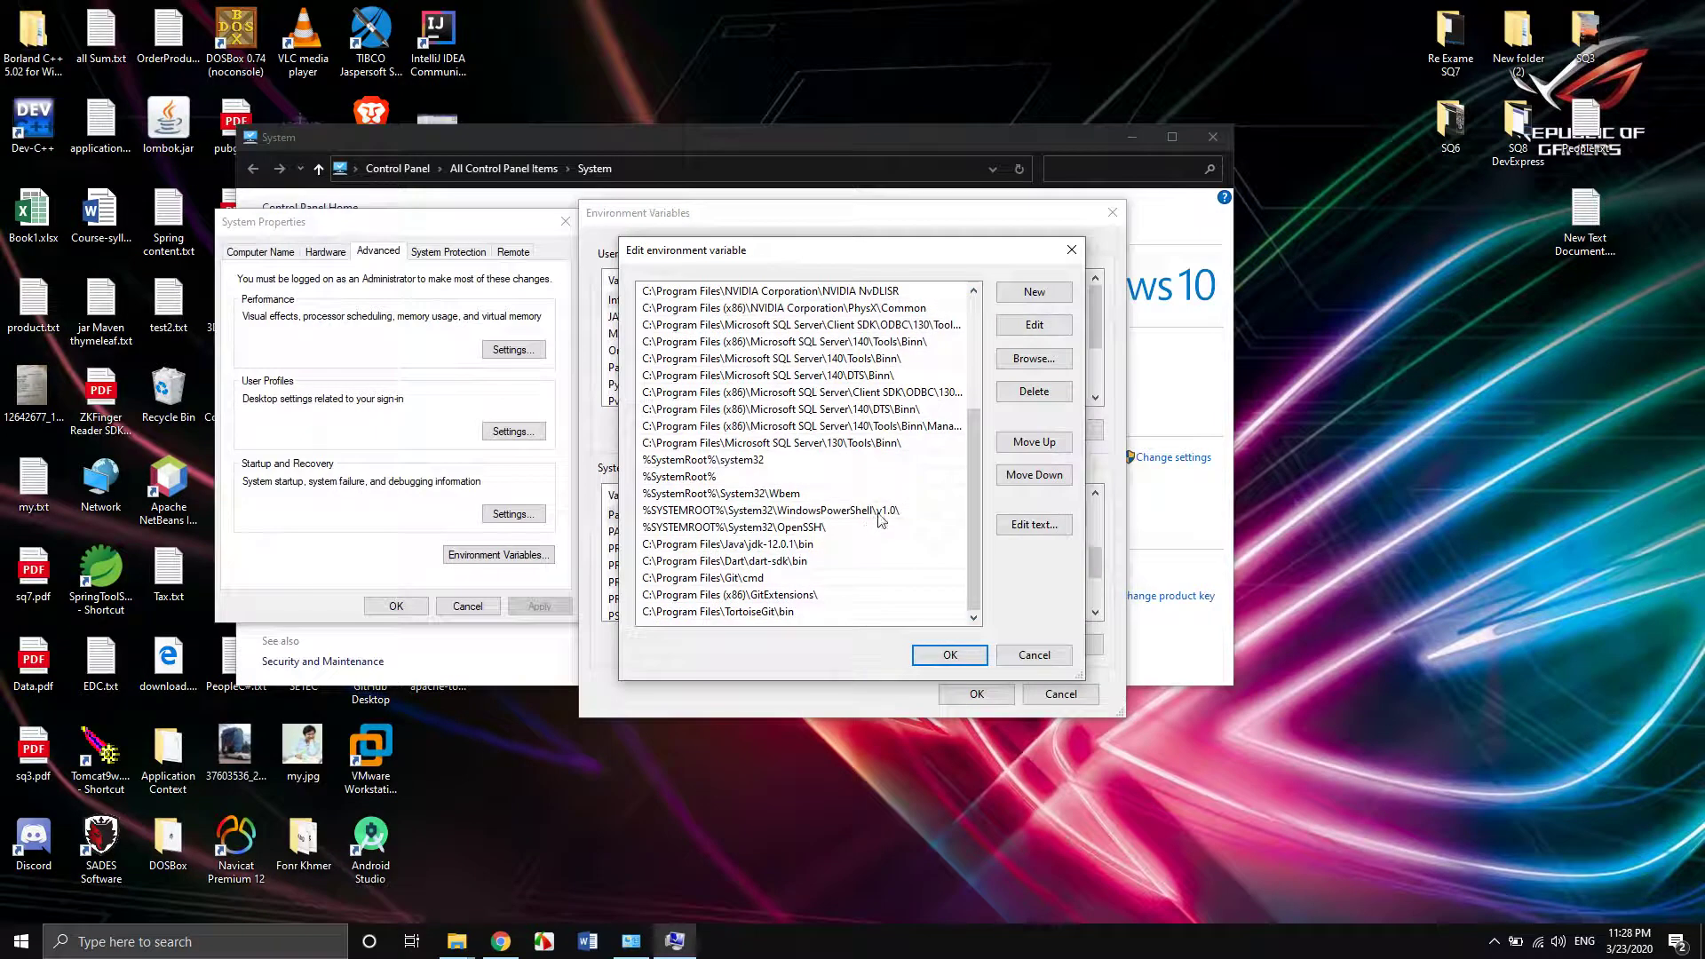
left_click(1021, 295)
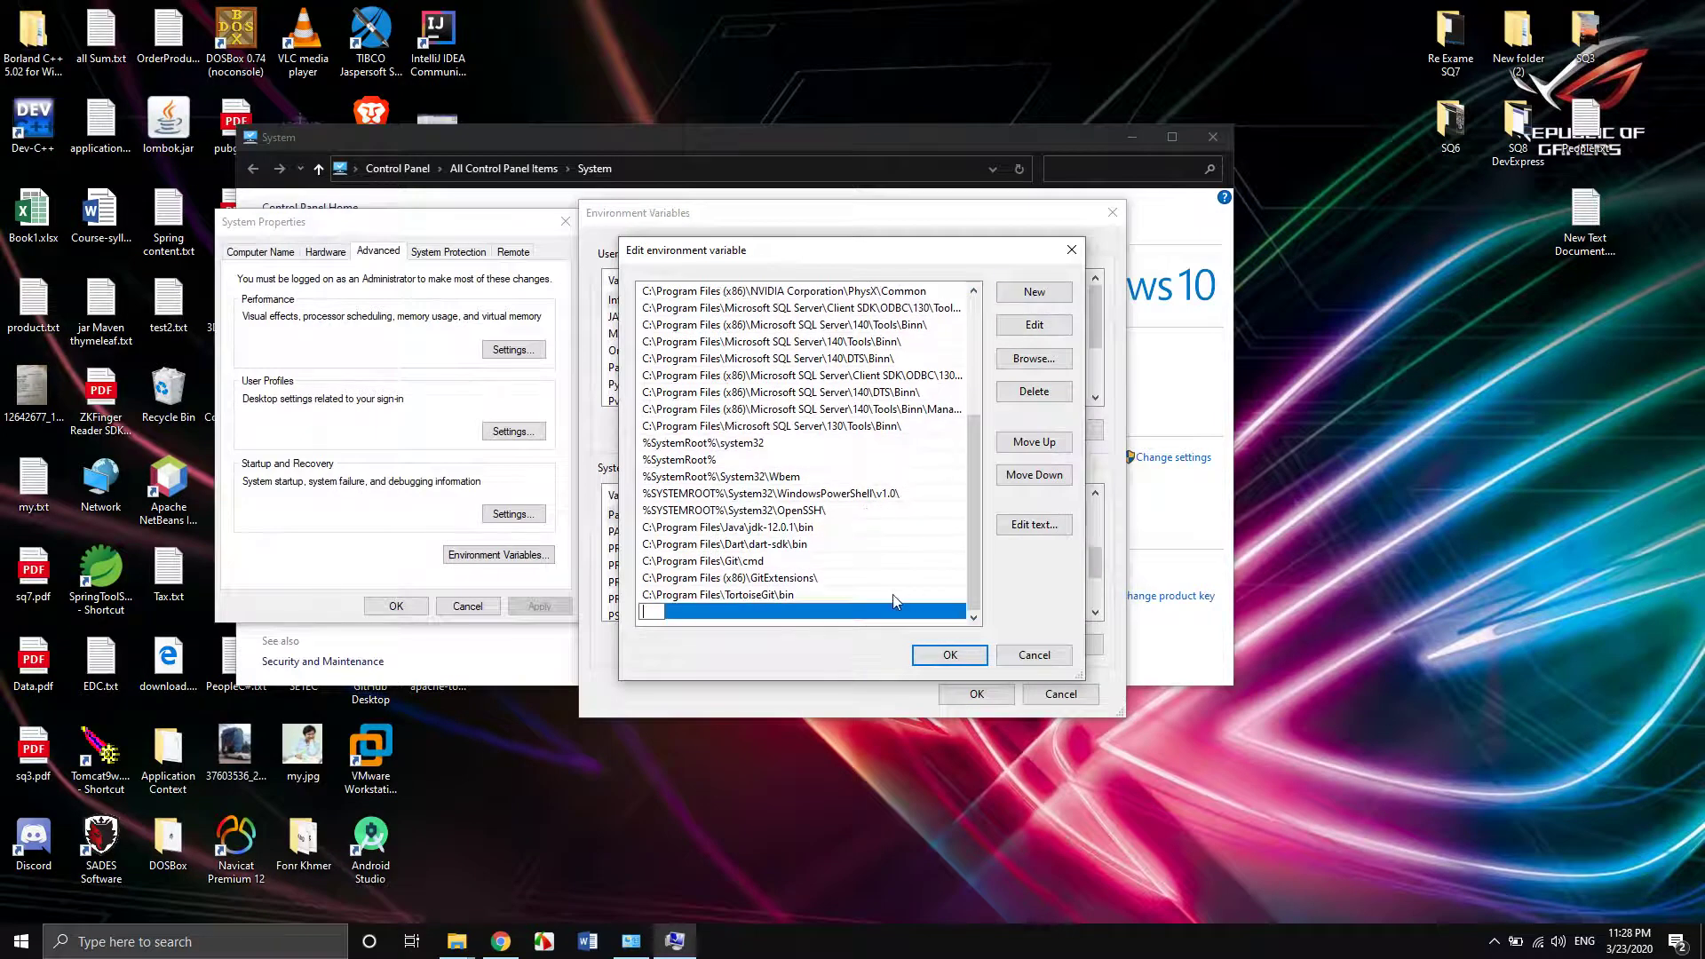
key("ctrl+v")
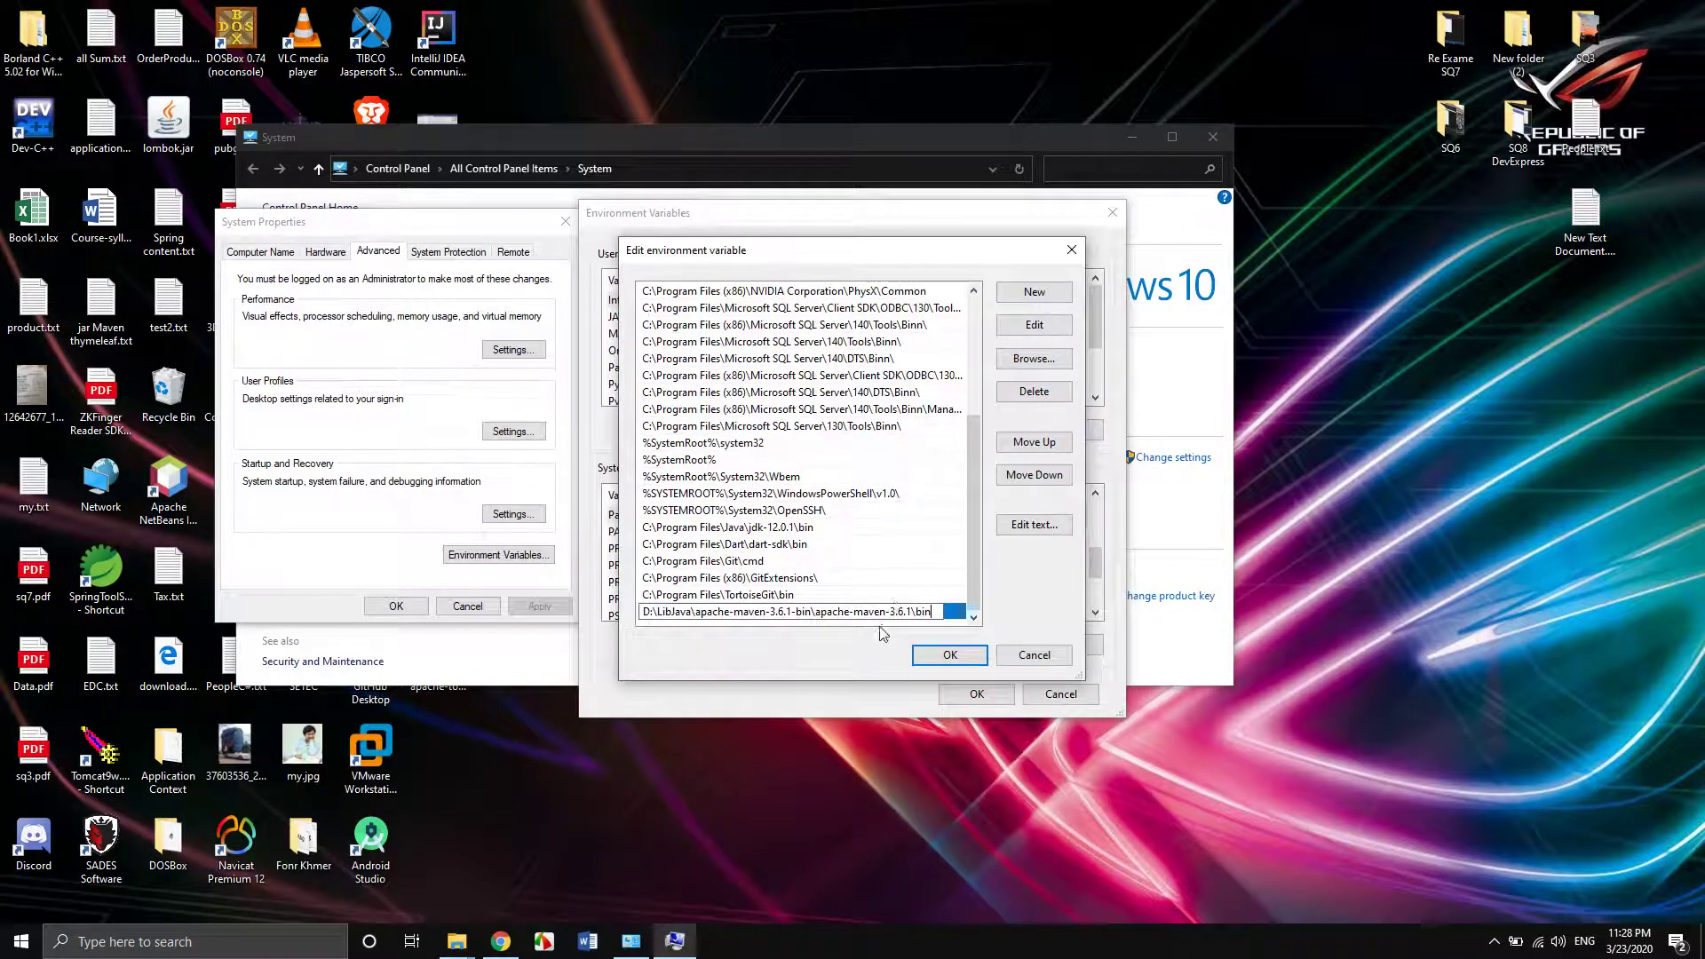
left_click(928, 657)
left_click(970, 696)
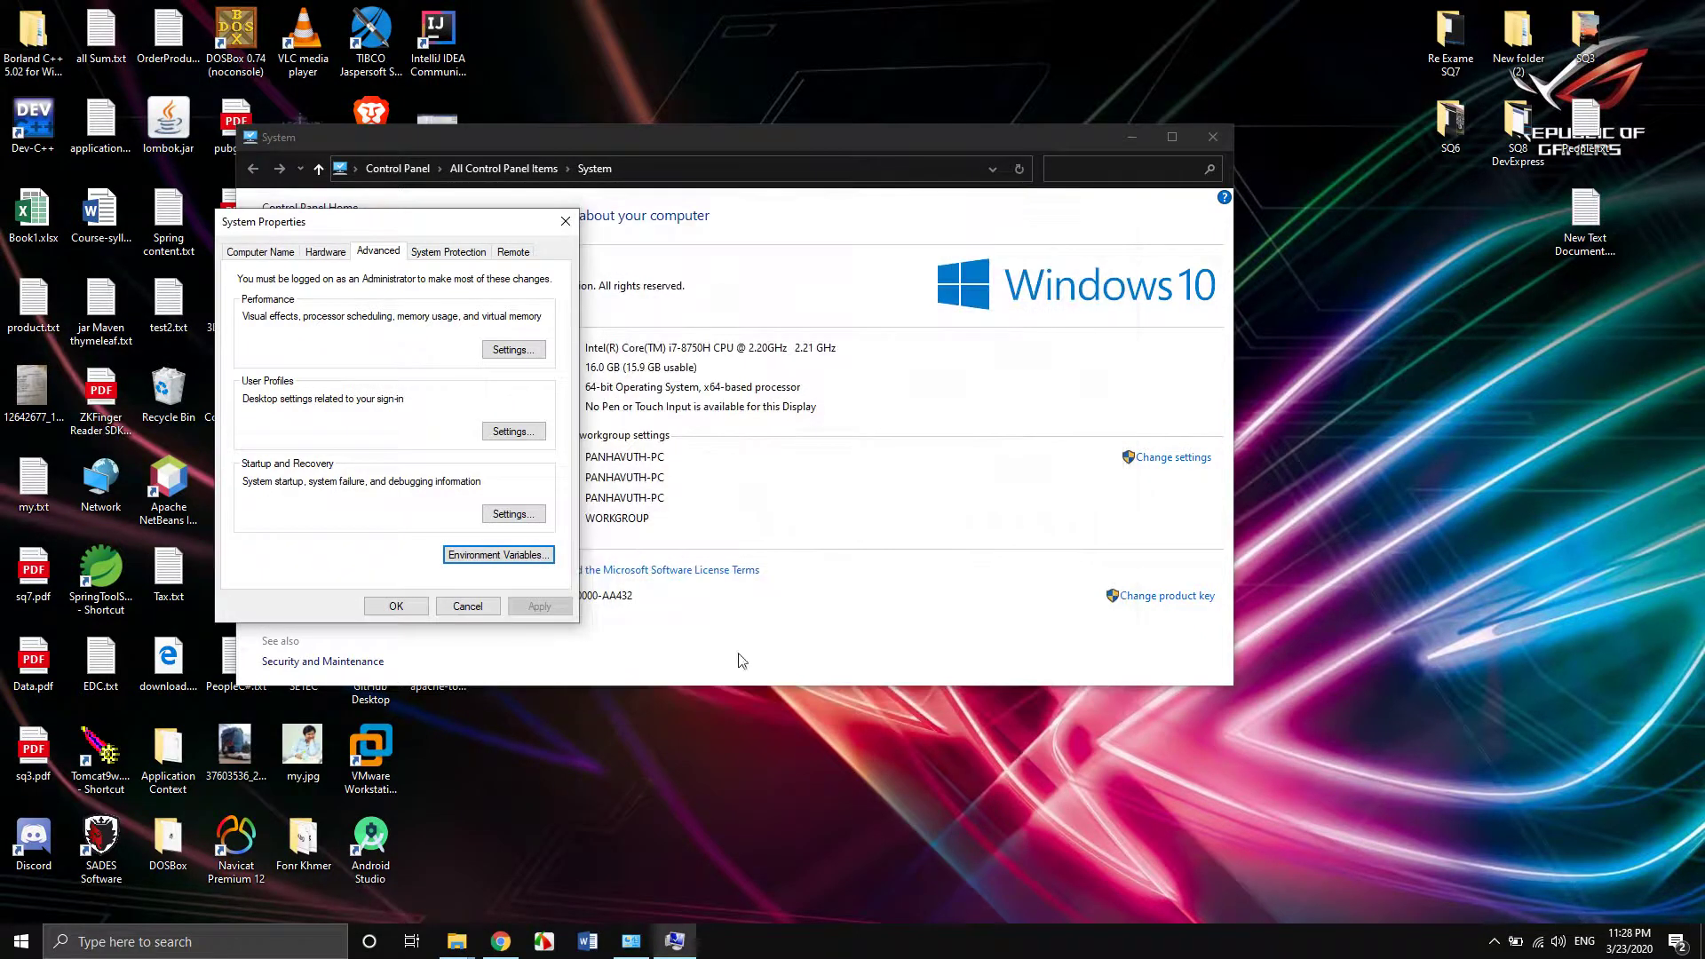
left_click(395, 611)
left_click(1212, 138)
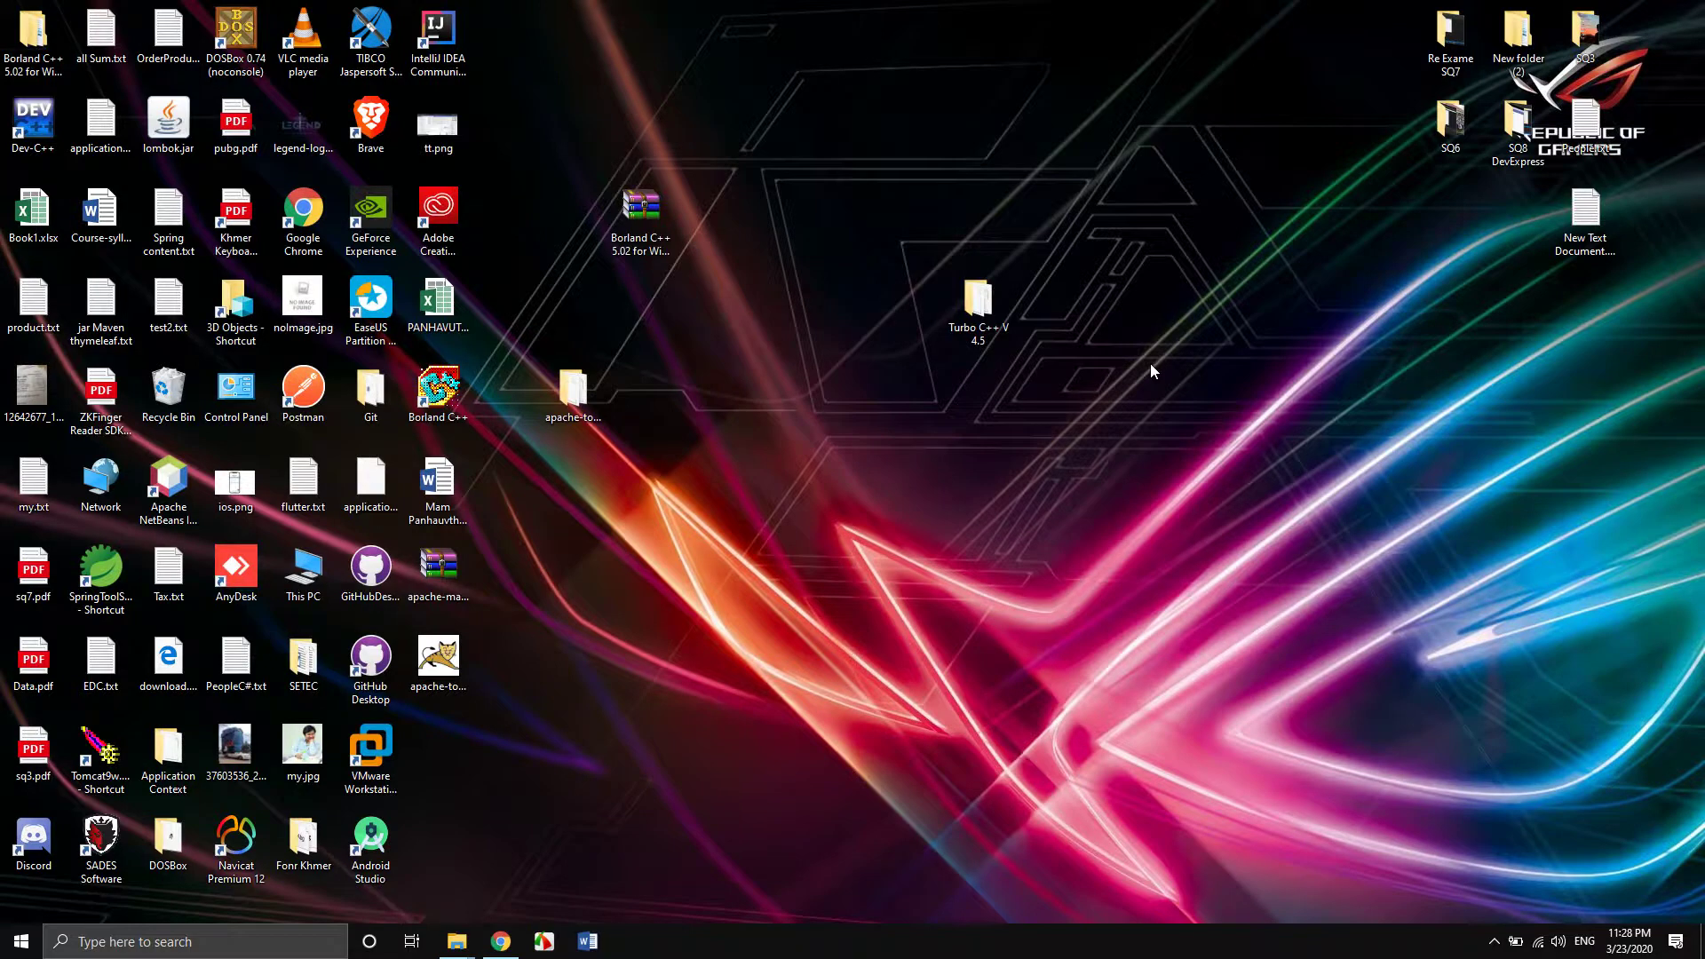
Run mvn --verion in a new administrator command prompt in the user folder and close the prompt.
key("super")
type("cmd")
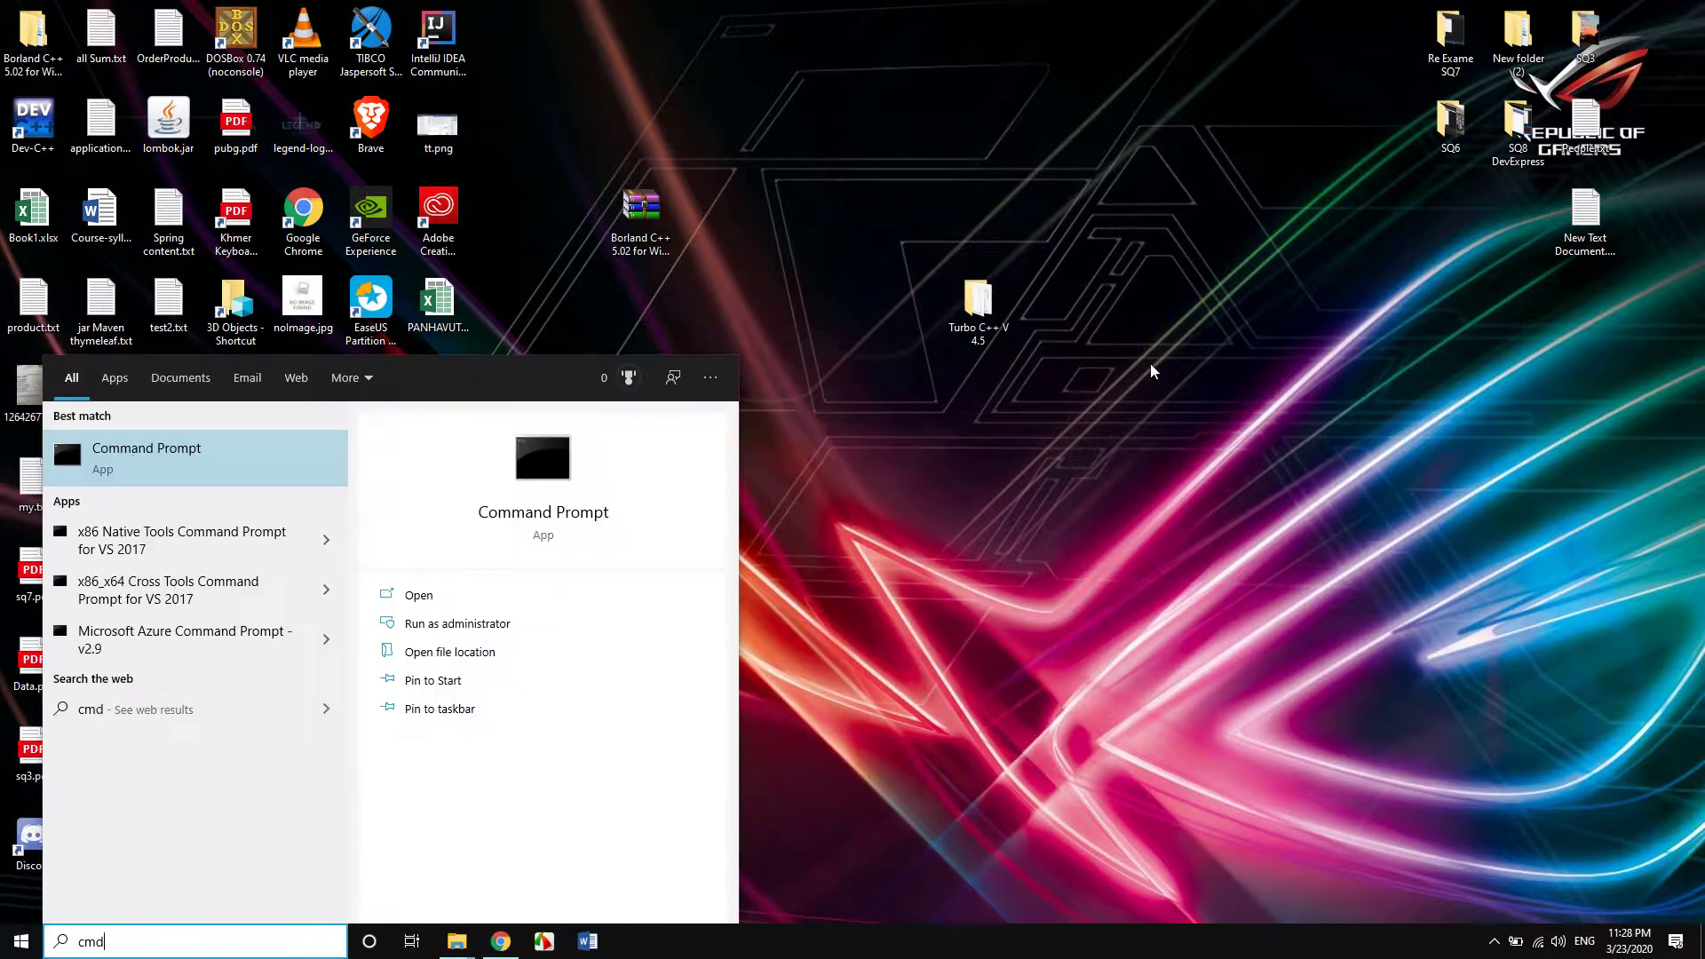
key("ctrl+shift+Return")
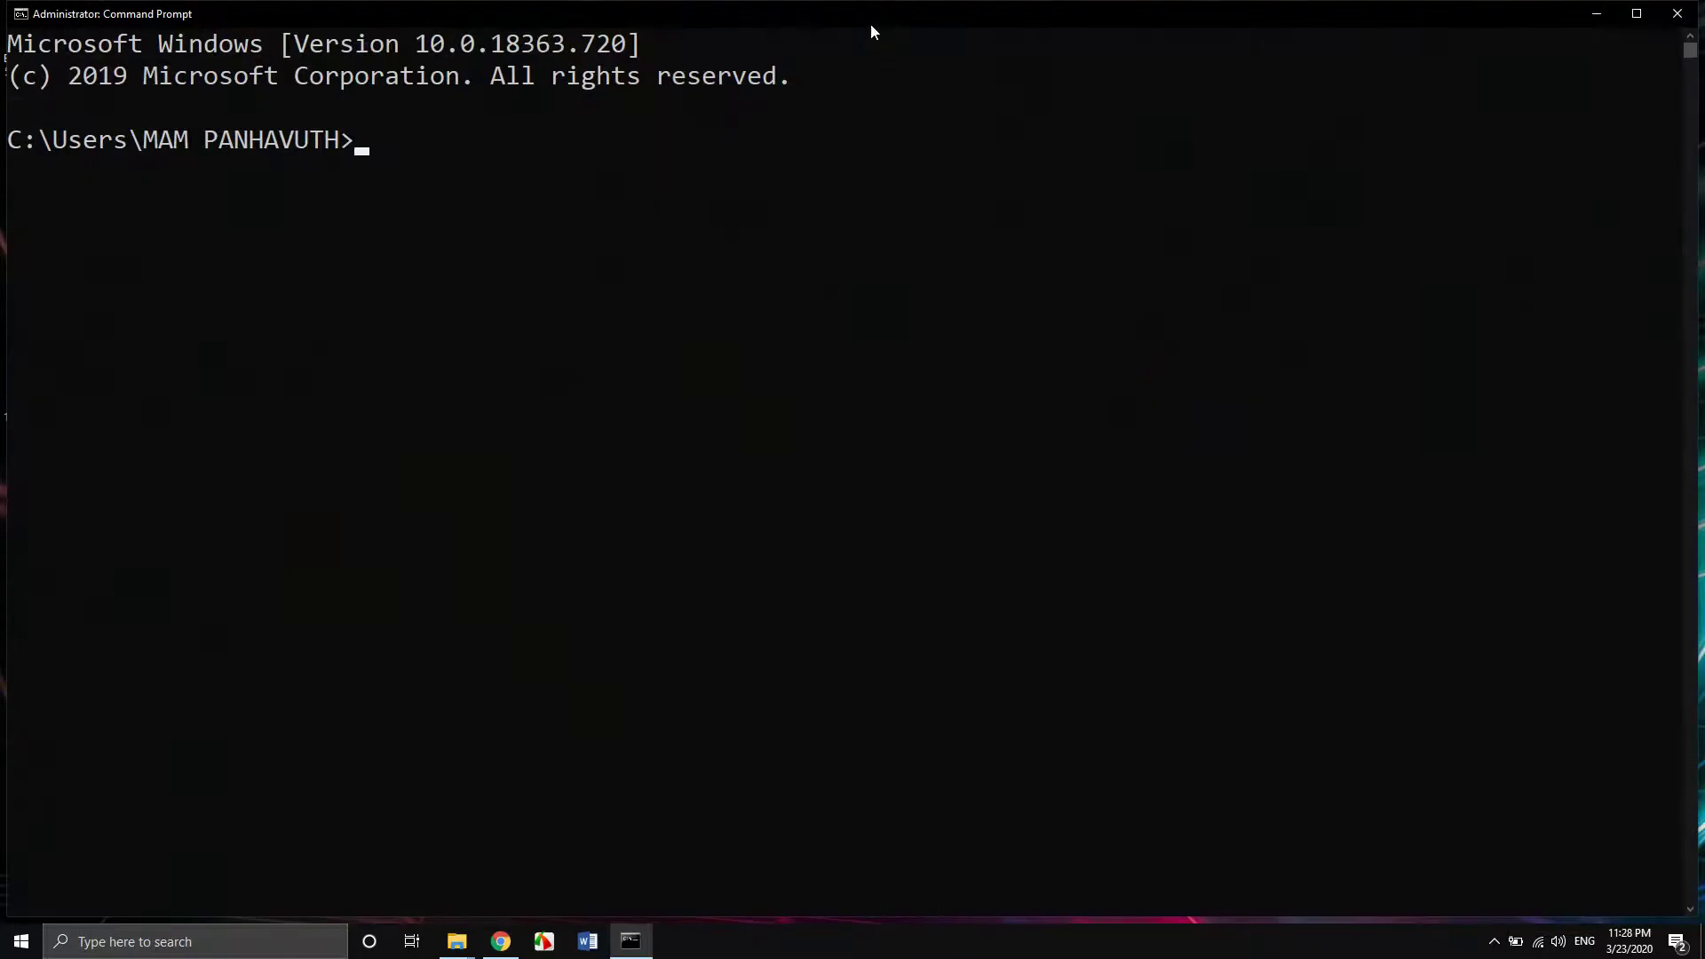
left_click_drag(871, 24, 1078, 253)
type("mvn")
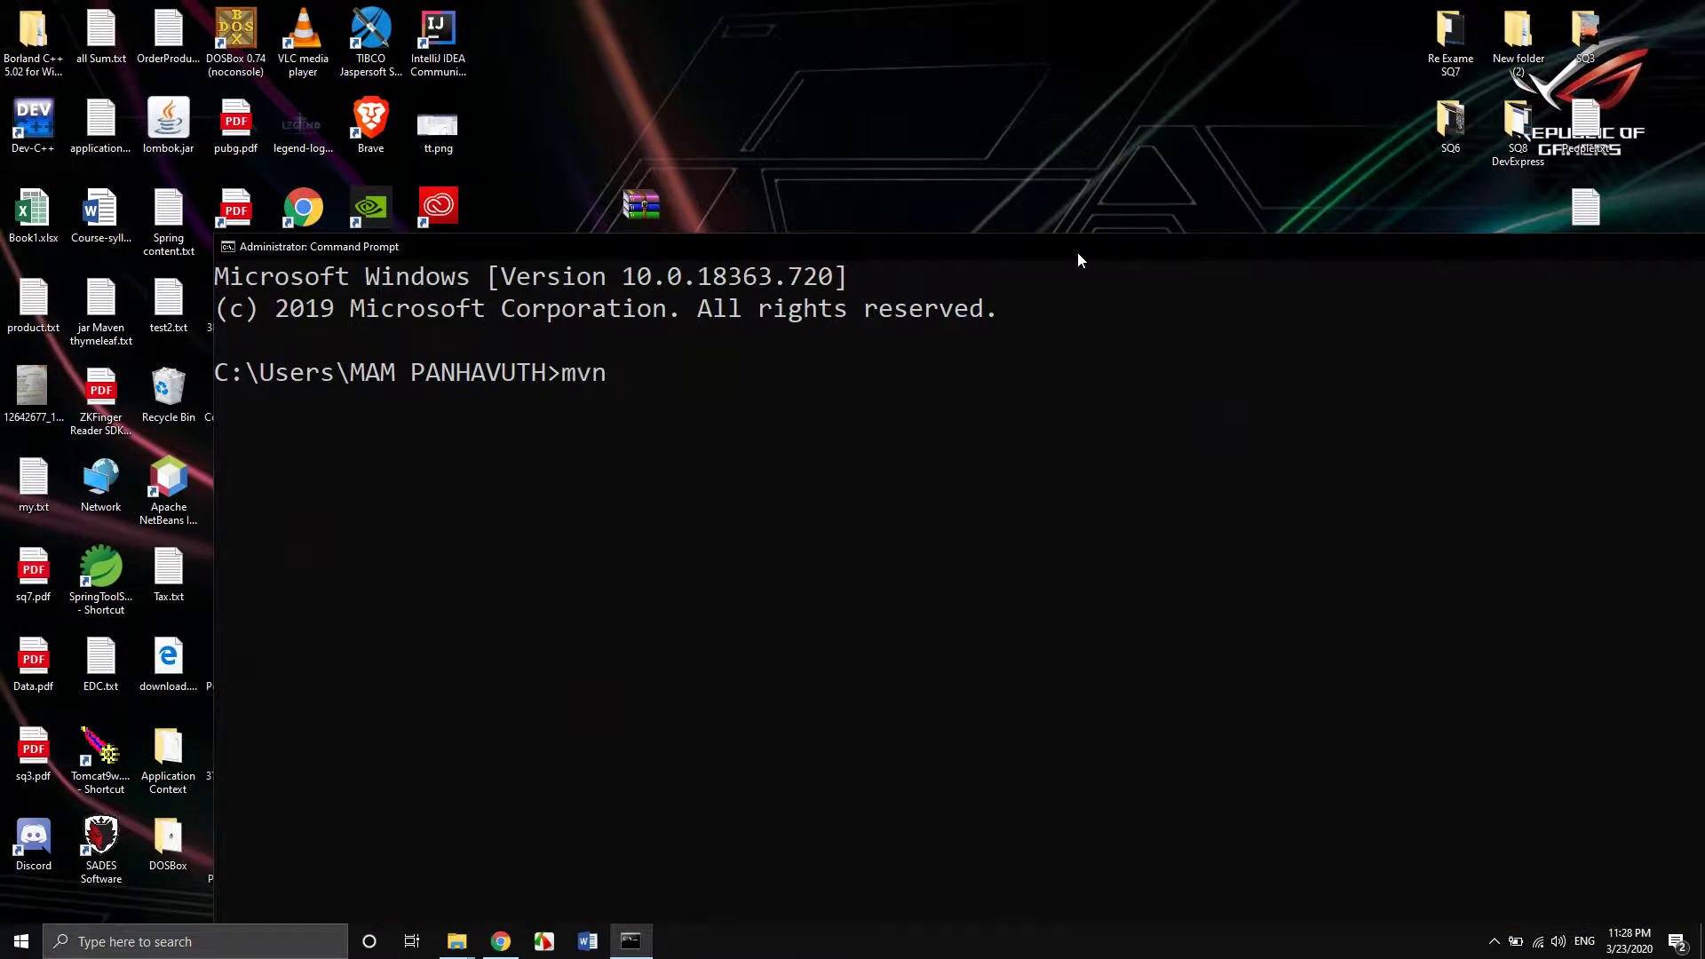
type(" --verion")
key("Return")
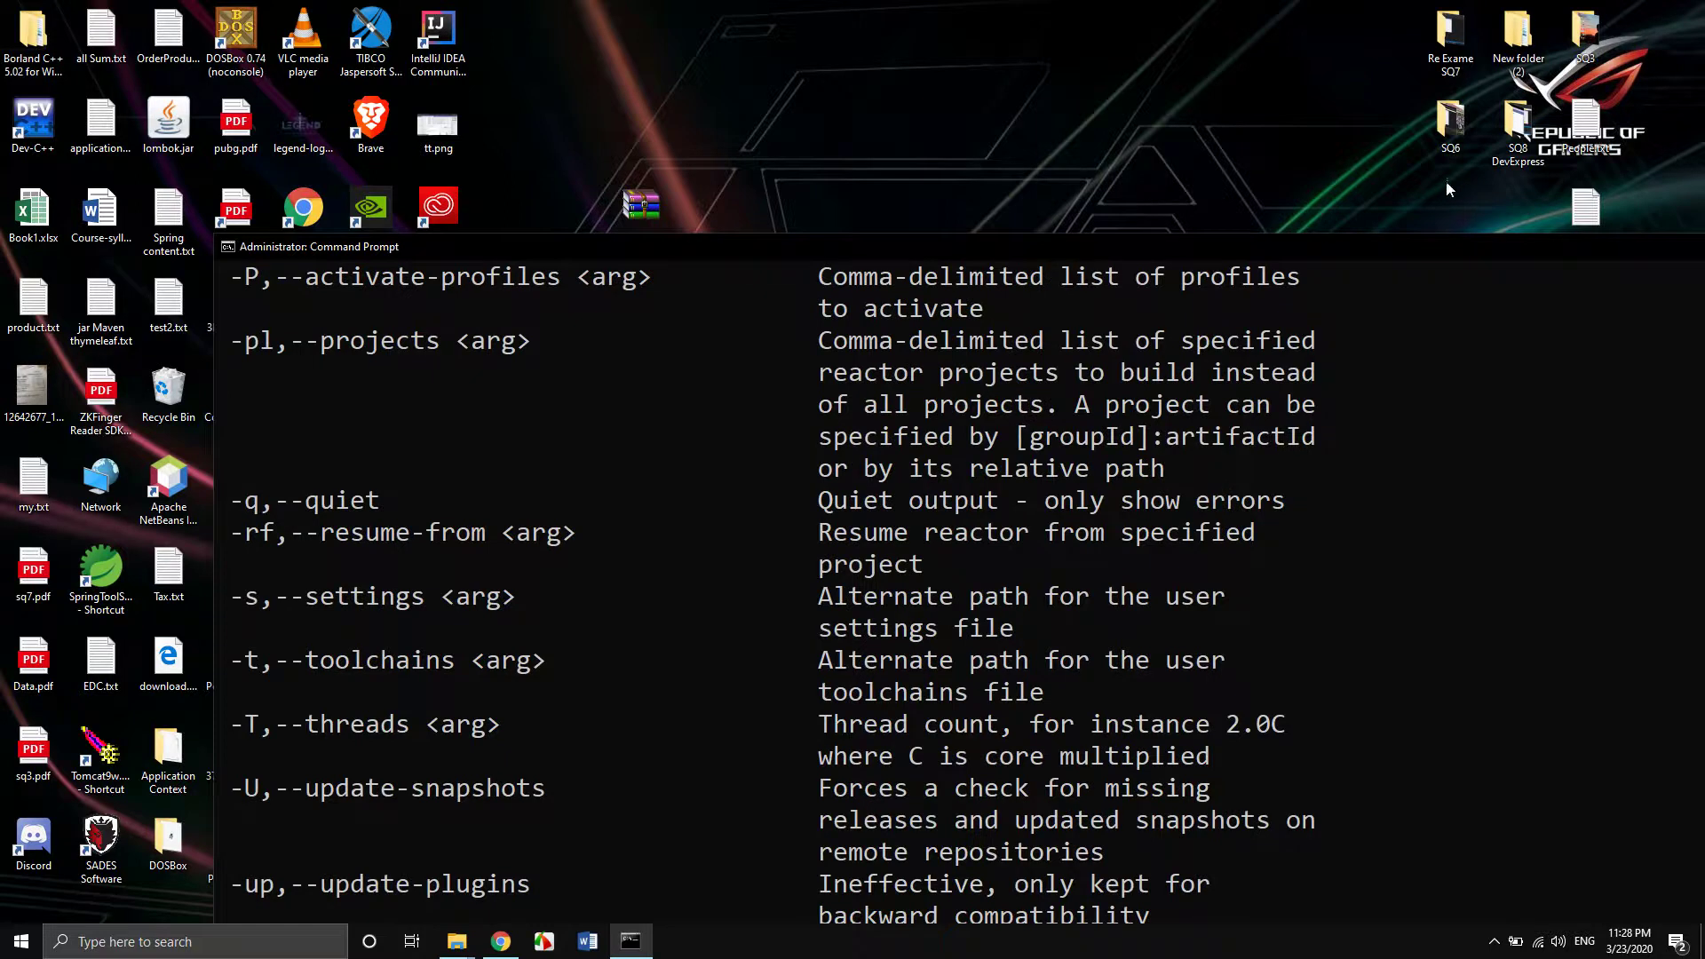
left_click_drag(1367, 249, 816, 216)
left_click(1125, 237)
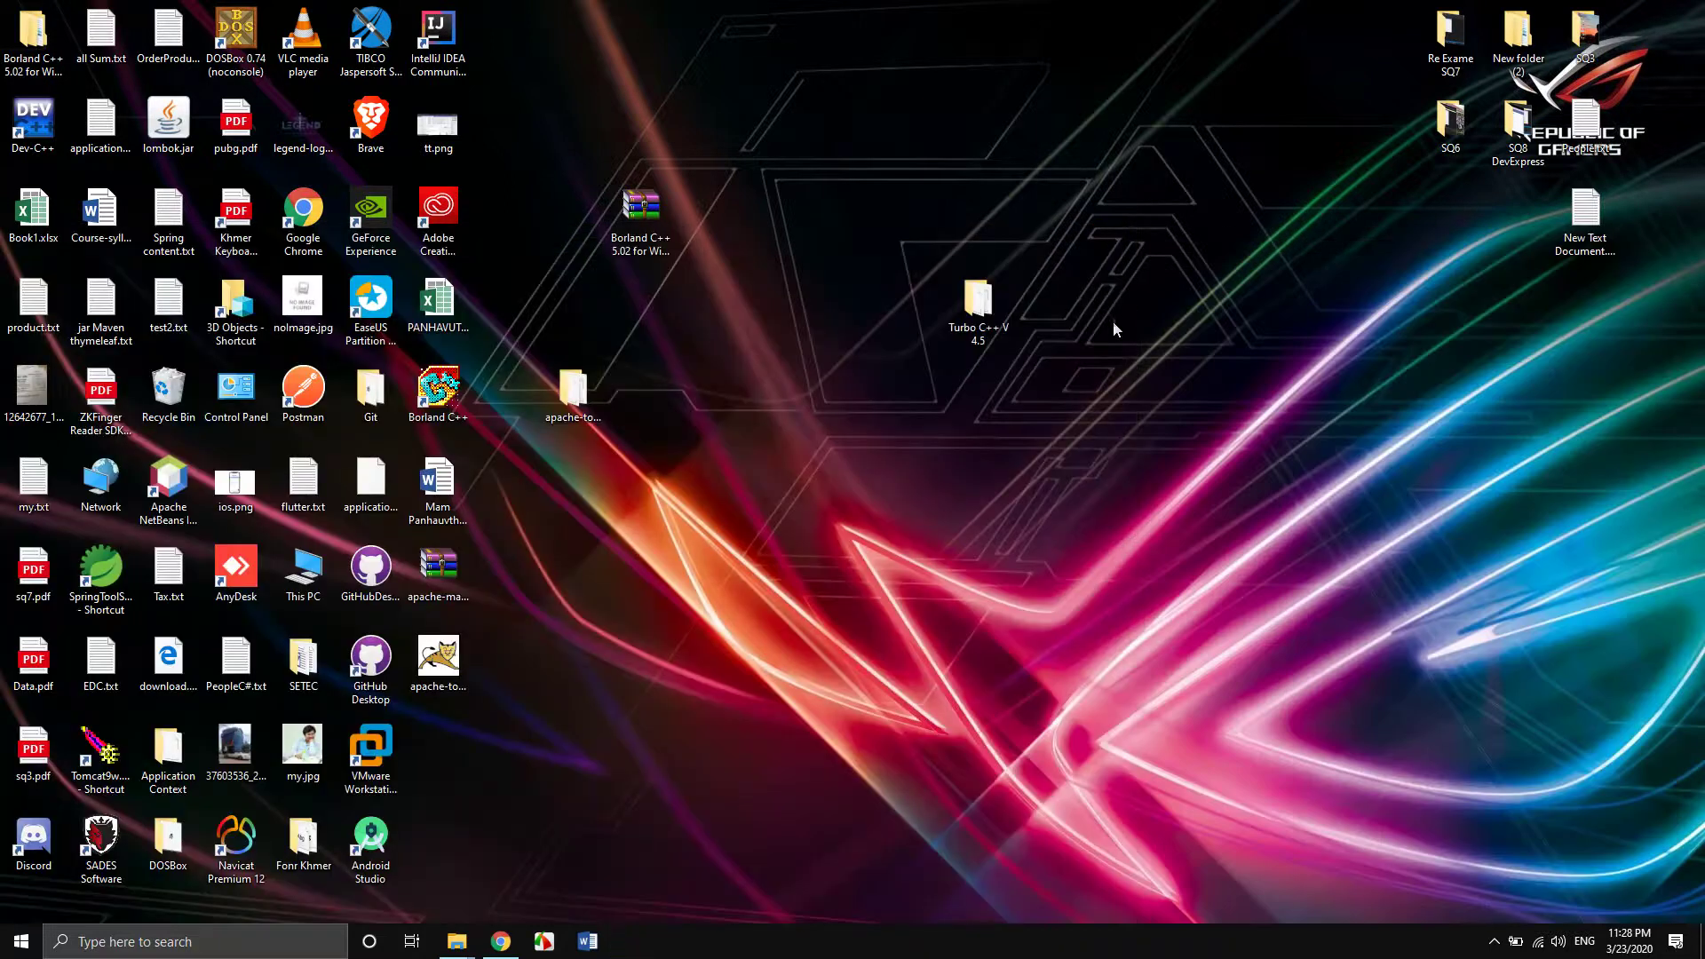
Start Spring Tool Suite, open a local terminal for the burgerCom project and run mvn package.
double_click(104, 576)
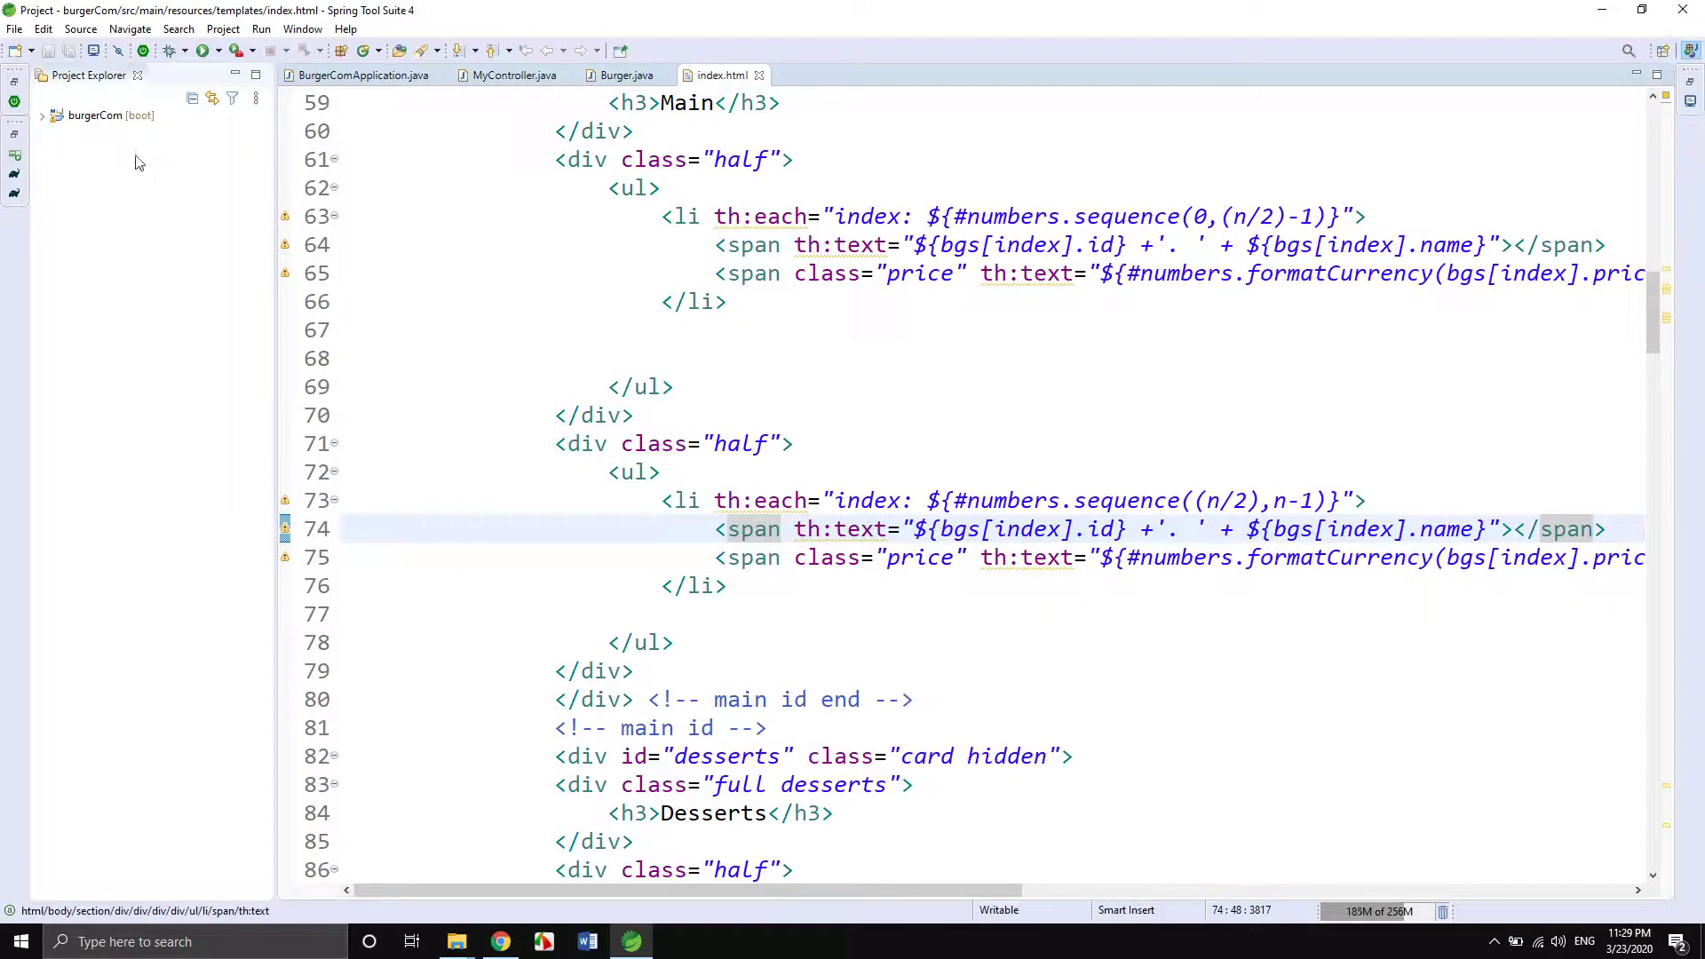
left_click(96, 117)
right_click(98, 125)
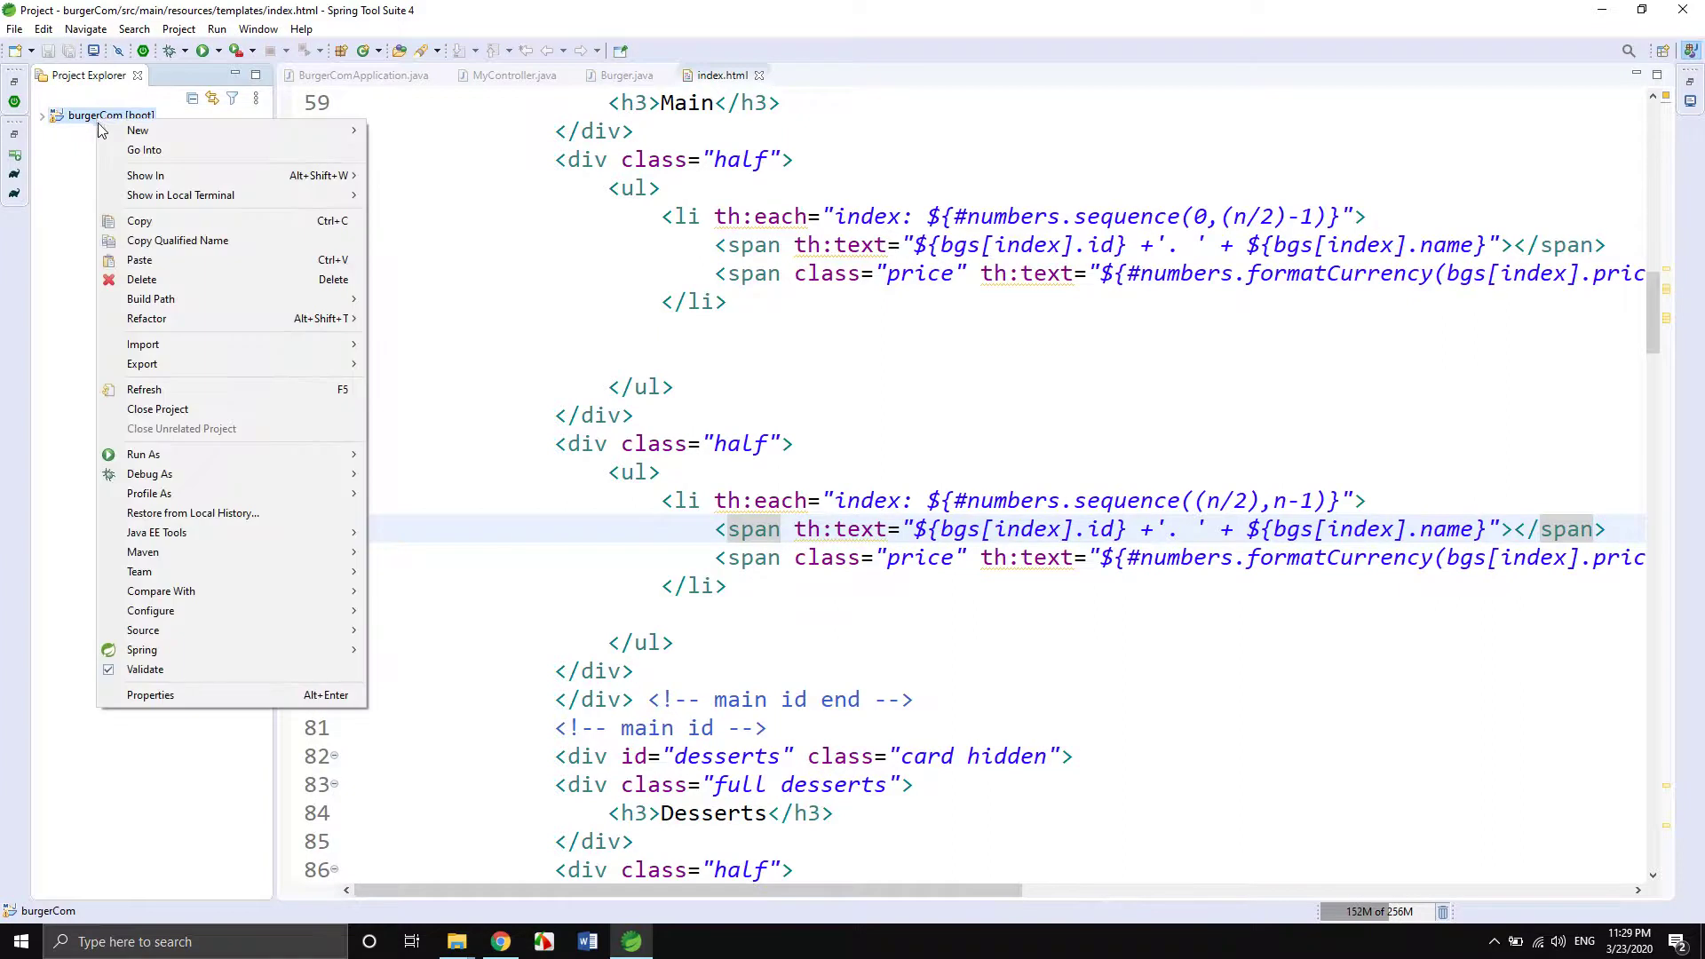
mouse_move(200, 195)
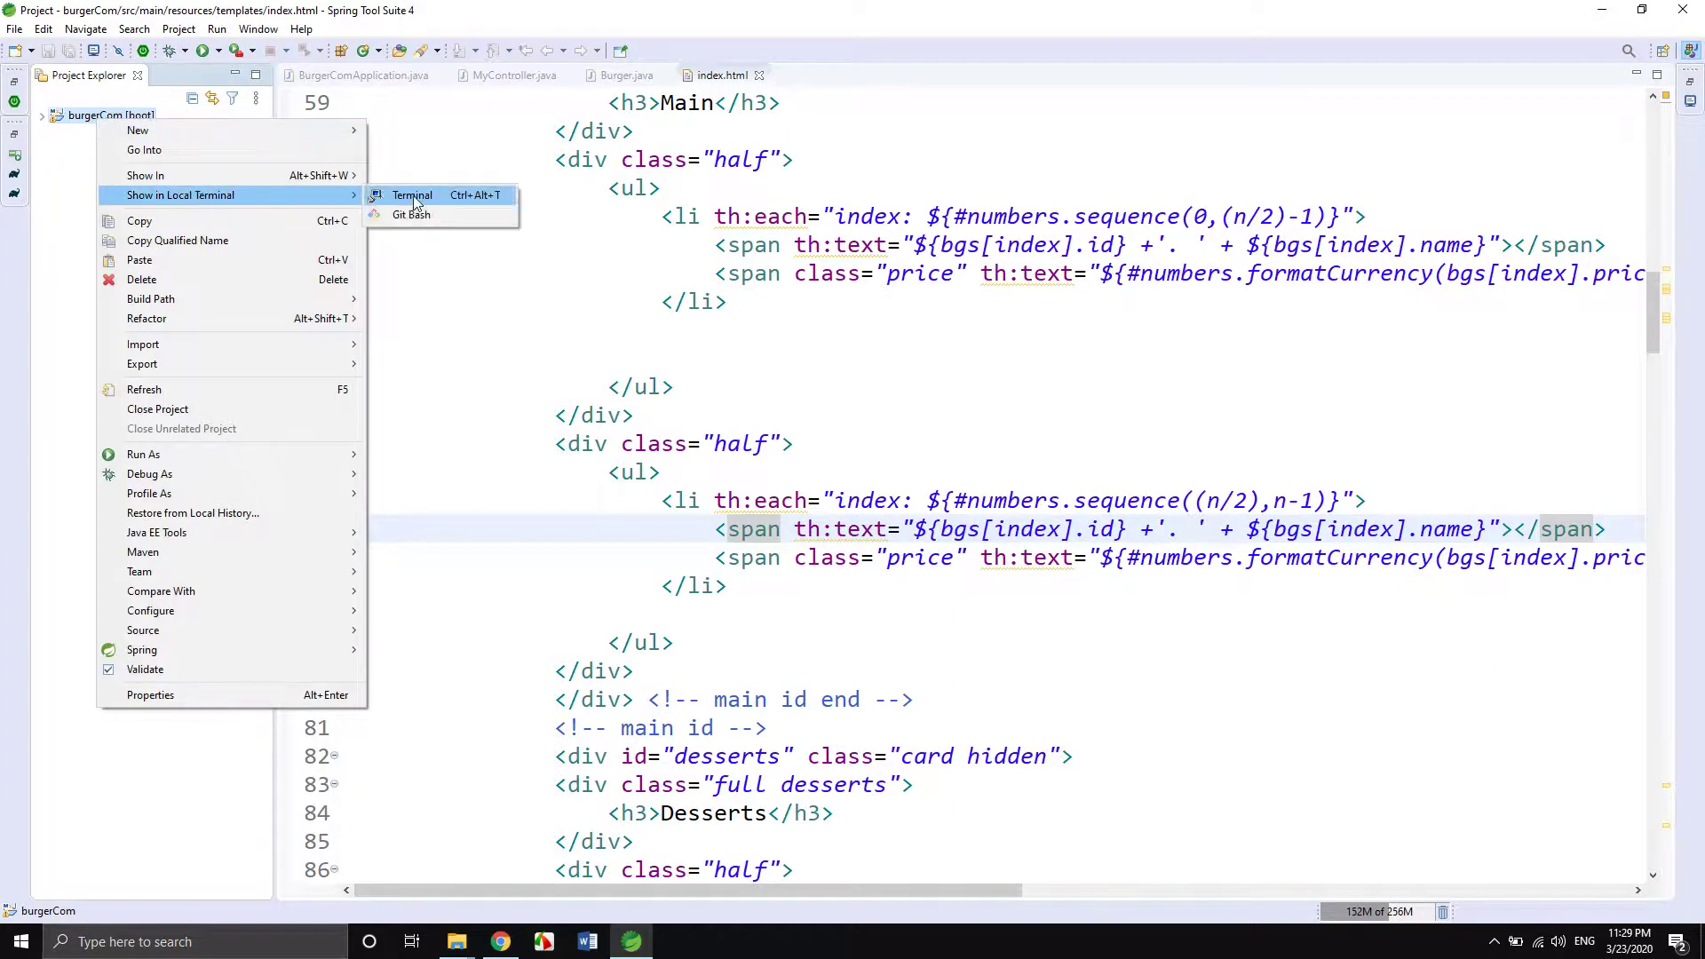
left_click(414, 199)
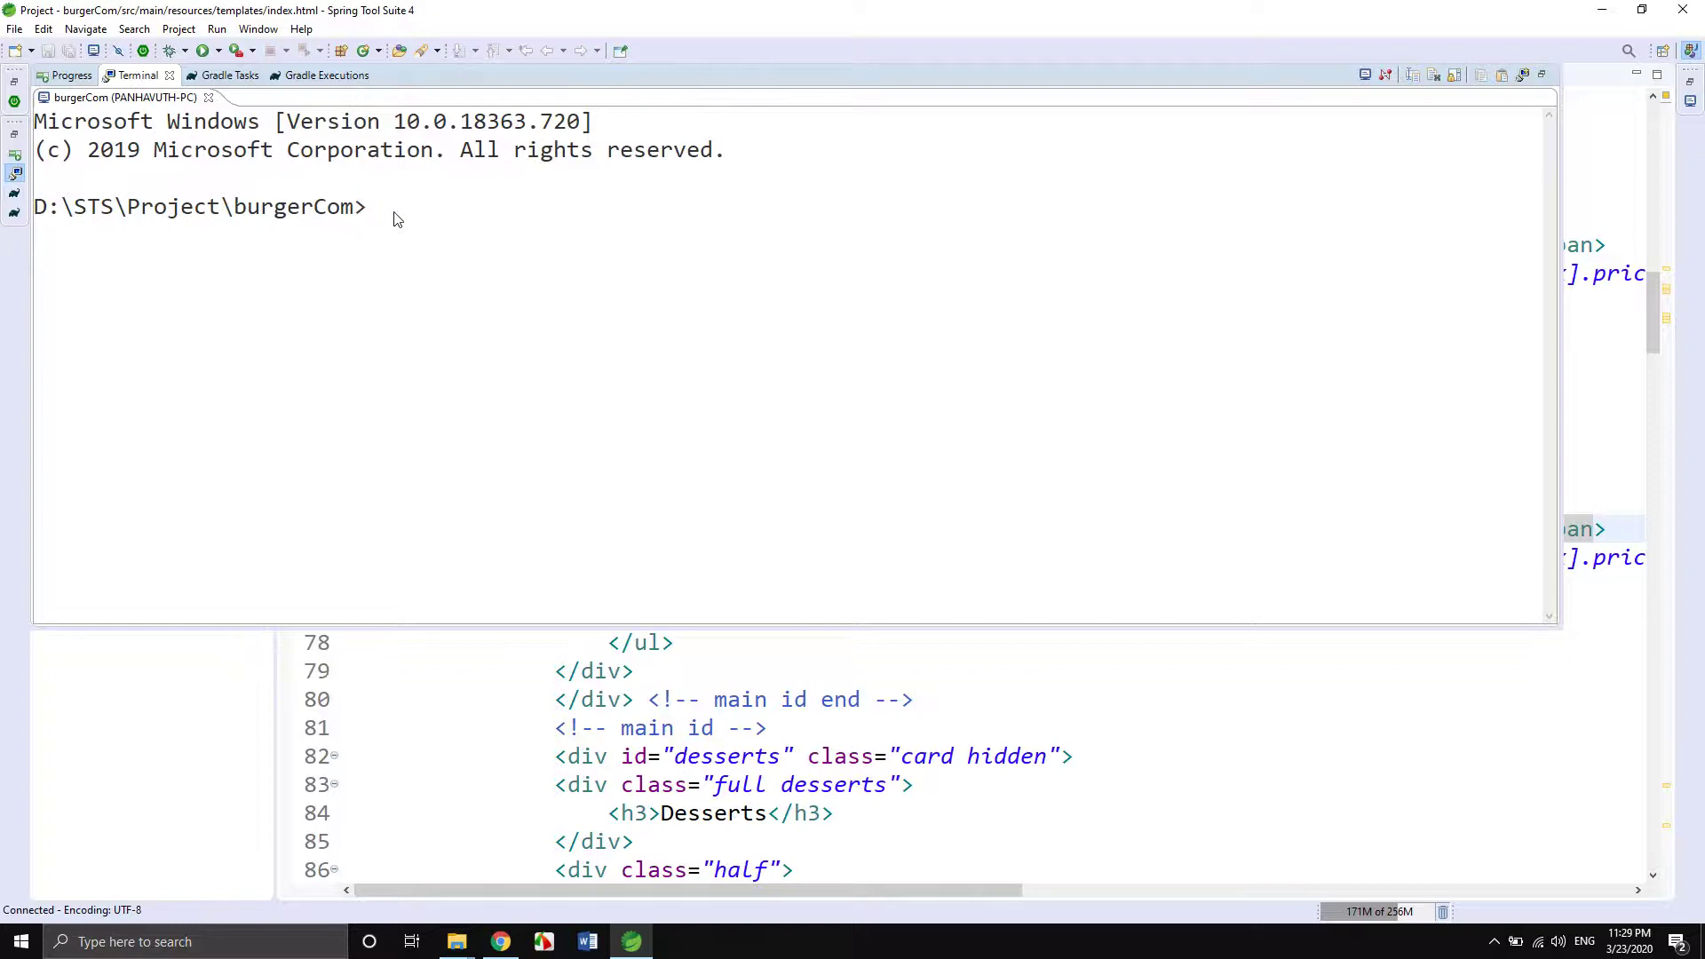
type("mvn package")
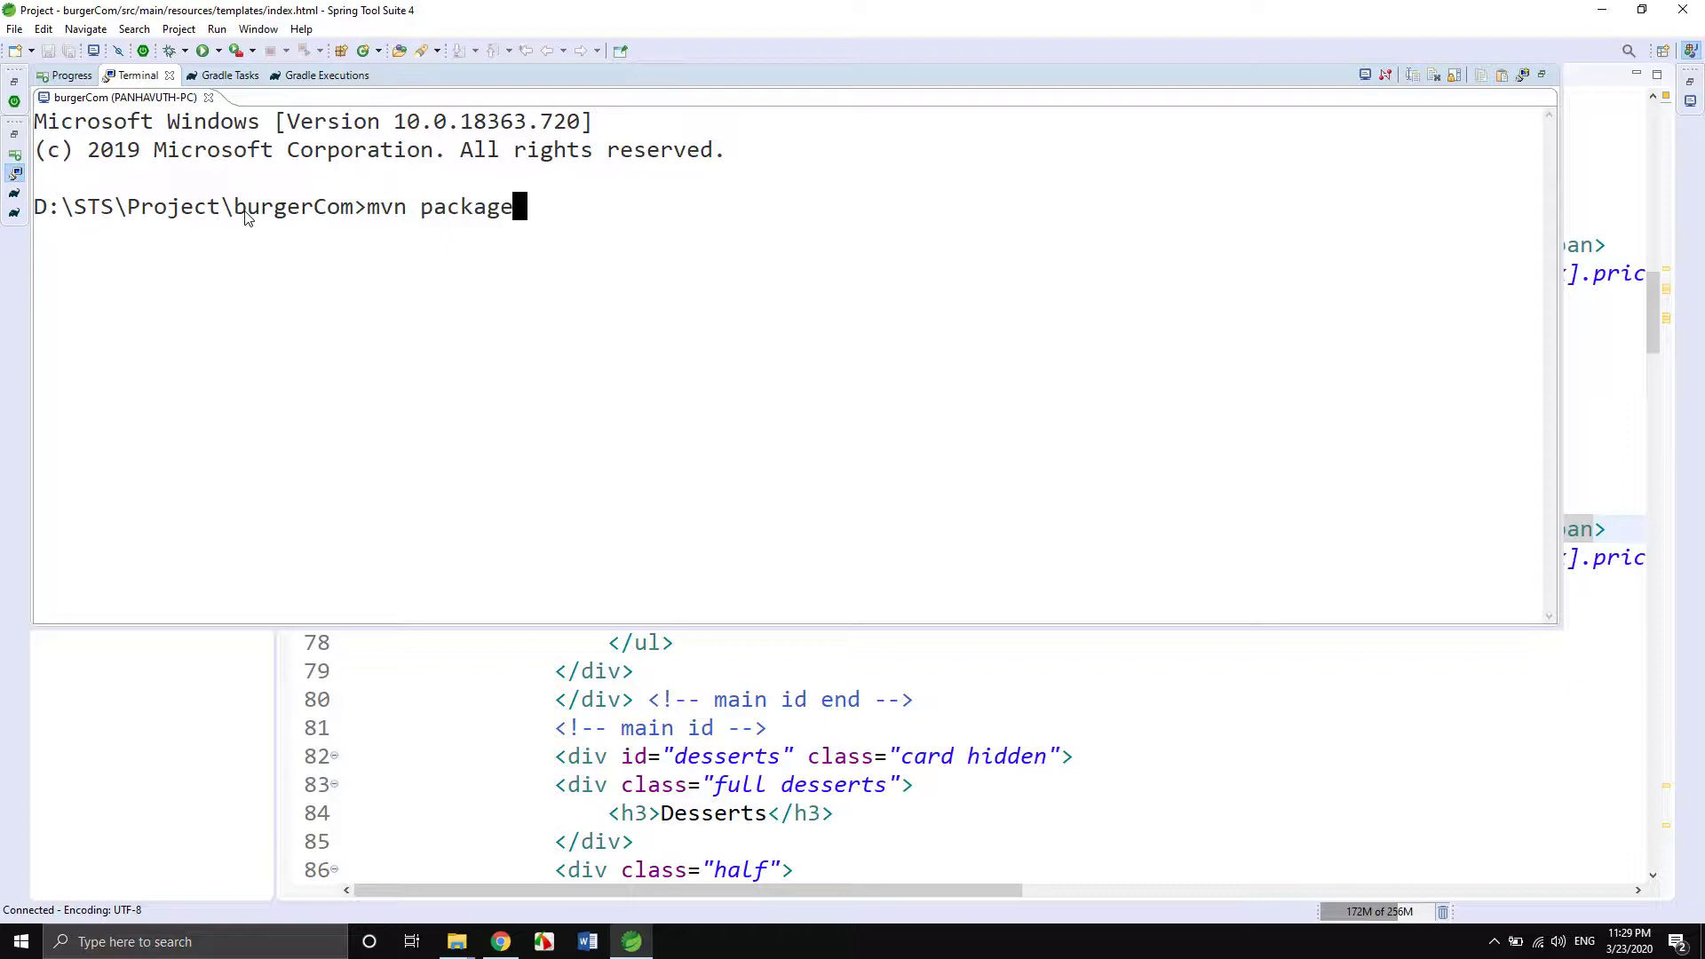
key("Return")
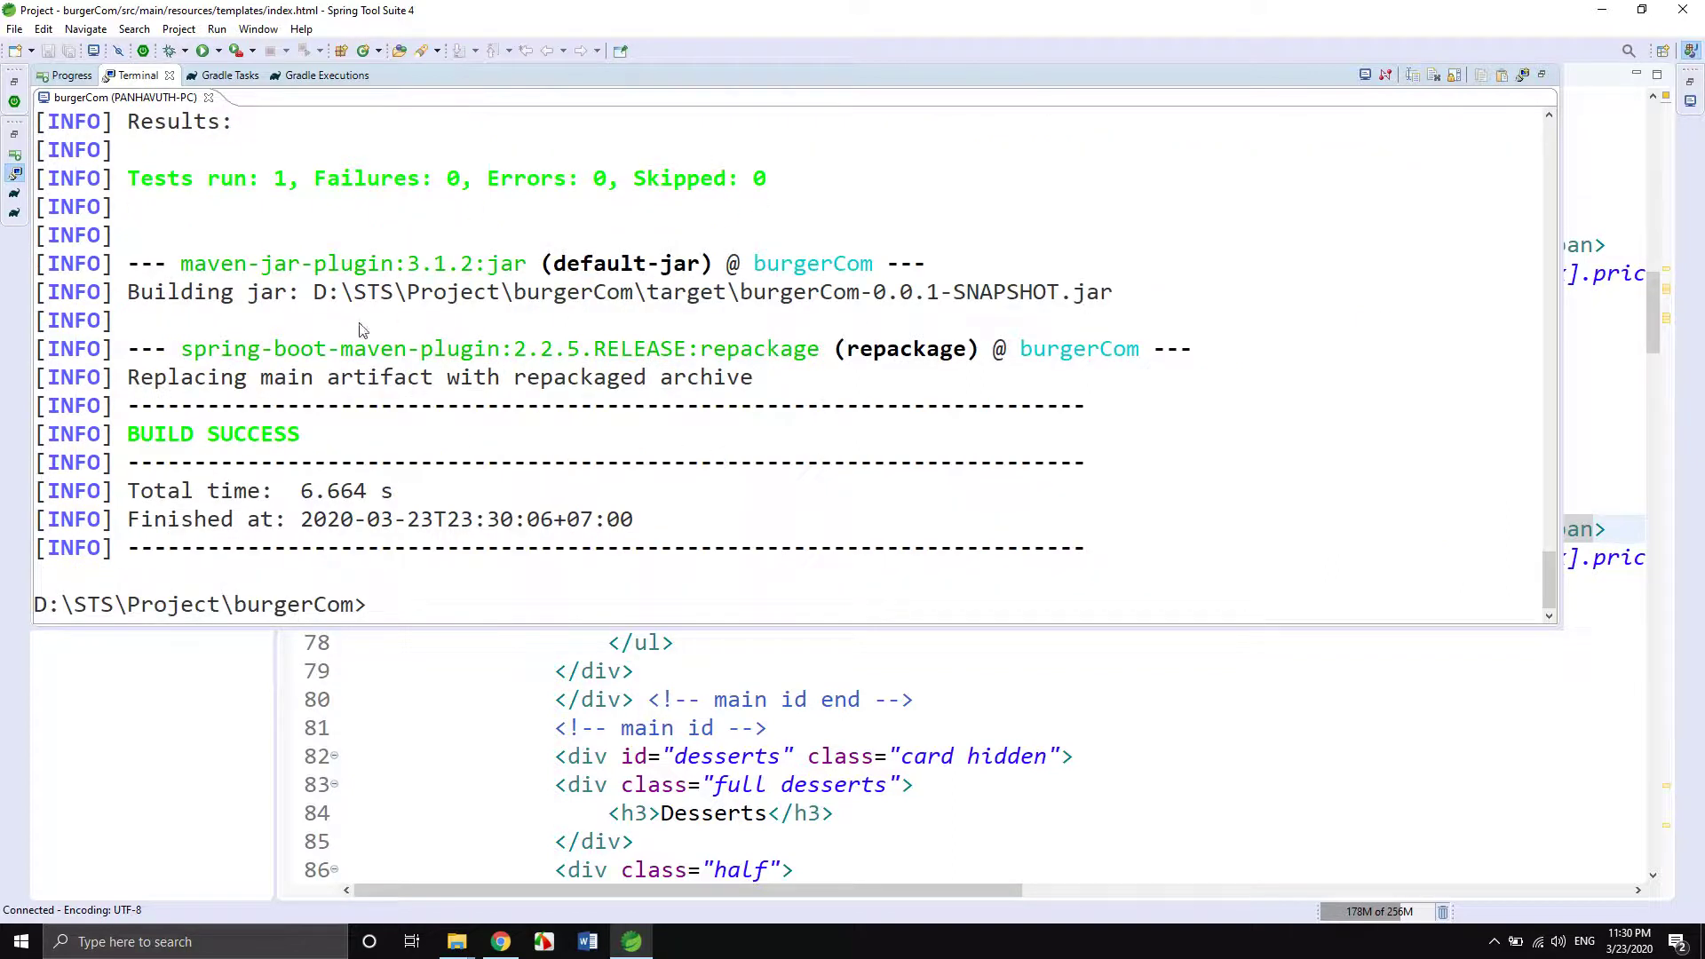
Copy the path D:\STS\Project\burgerCom\target\ from the build output and exit Spring Tool Suite.
left_click_drag(314, 295, 738, 302)
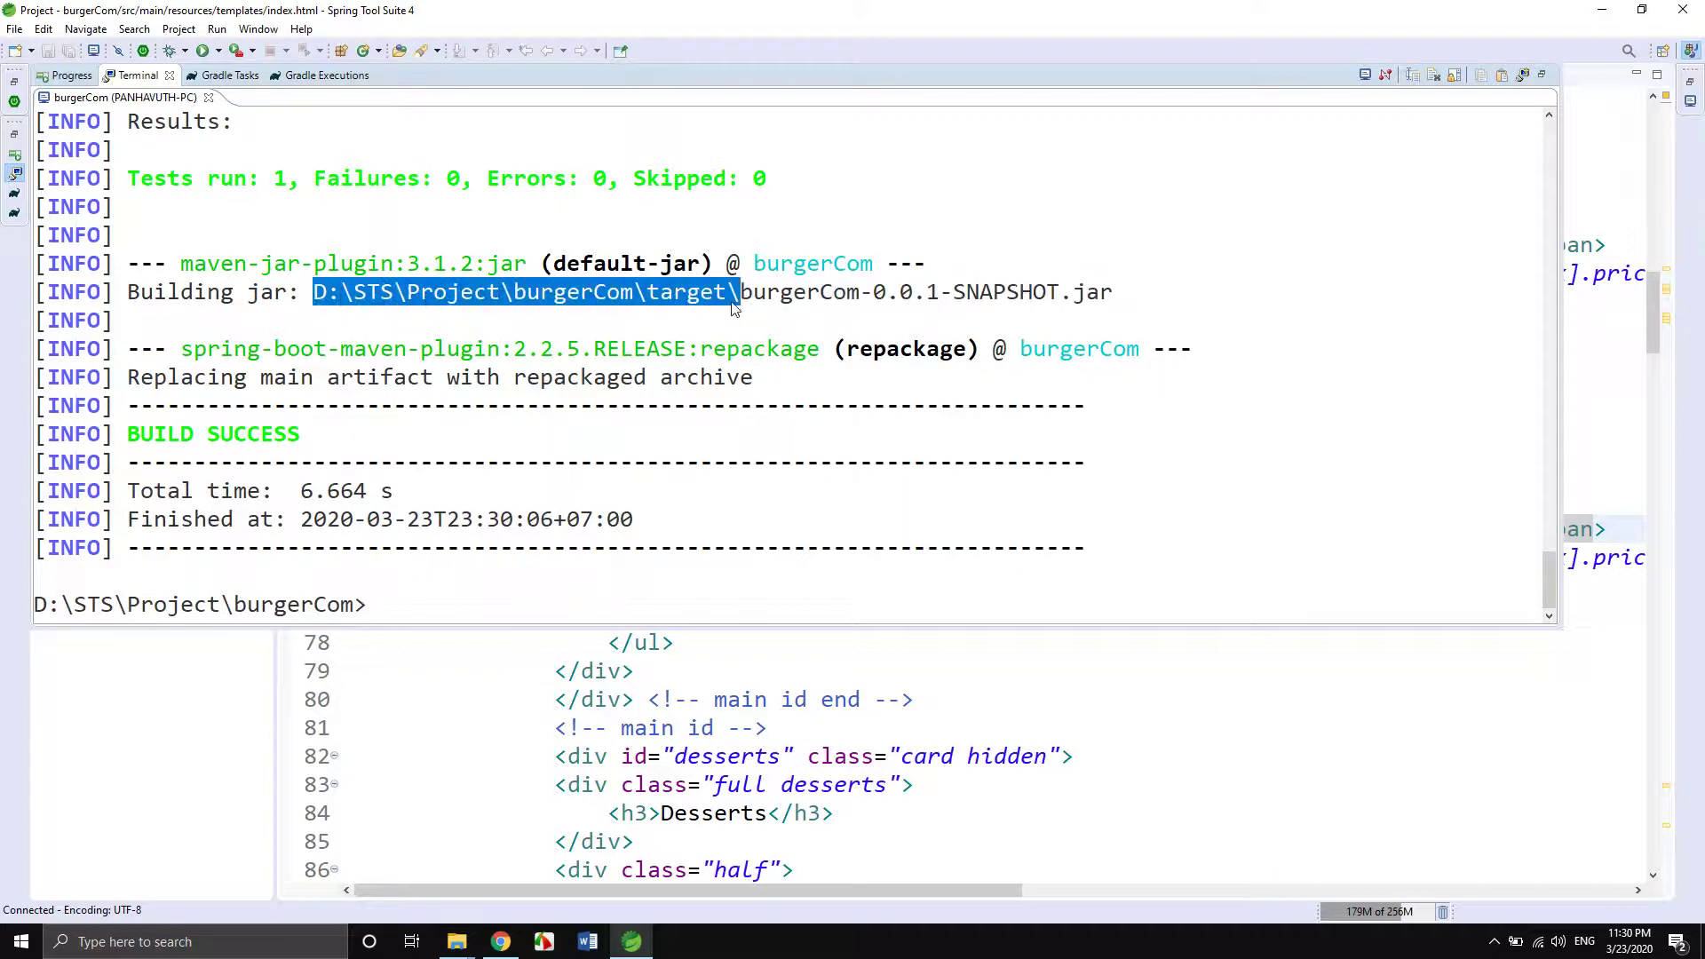
right_click(611, 298)
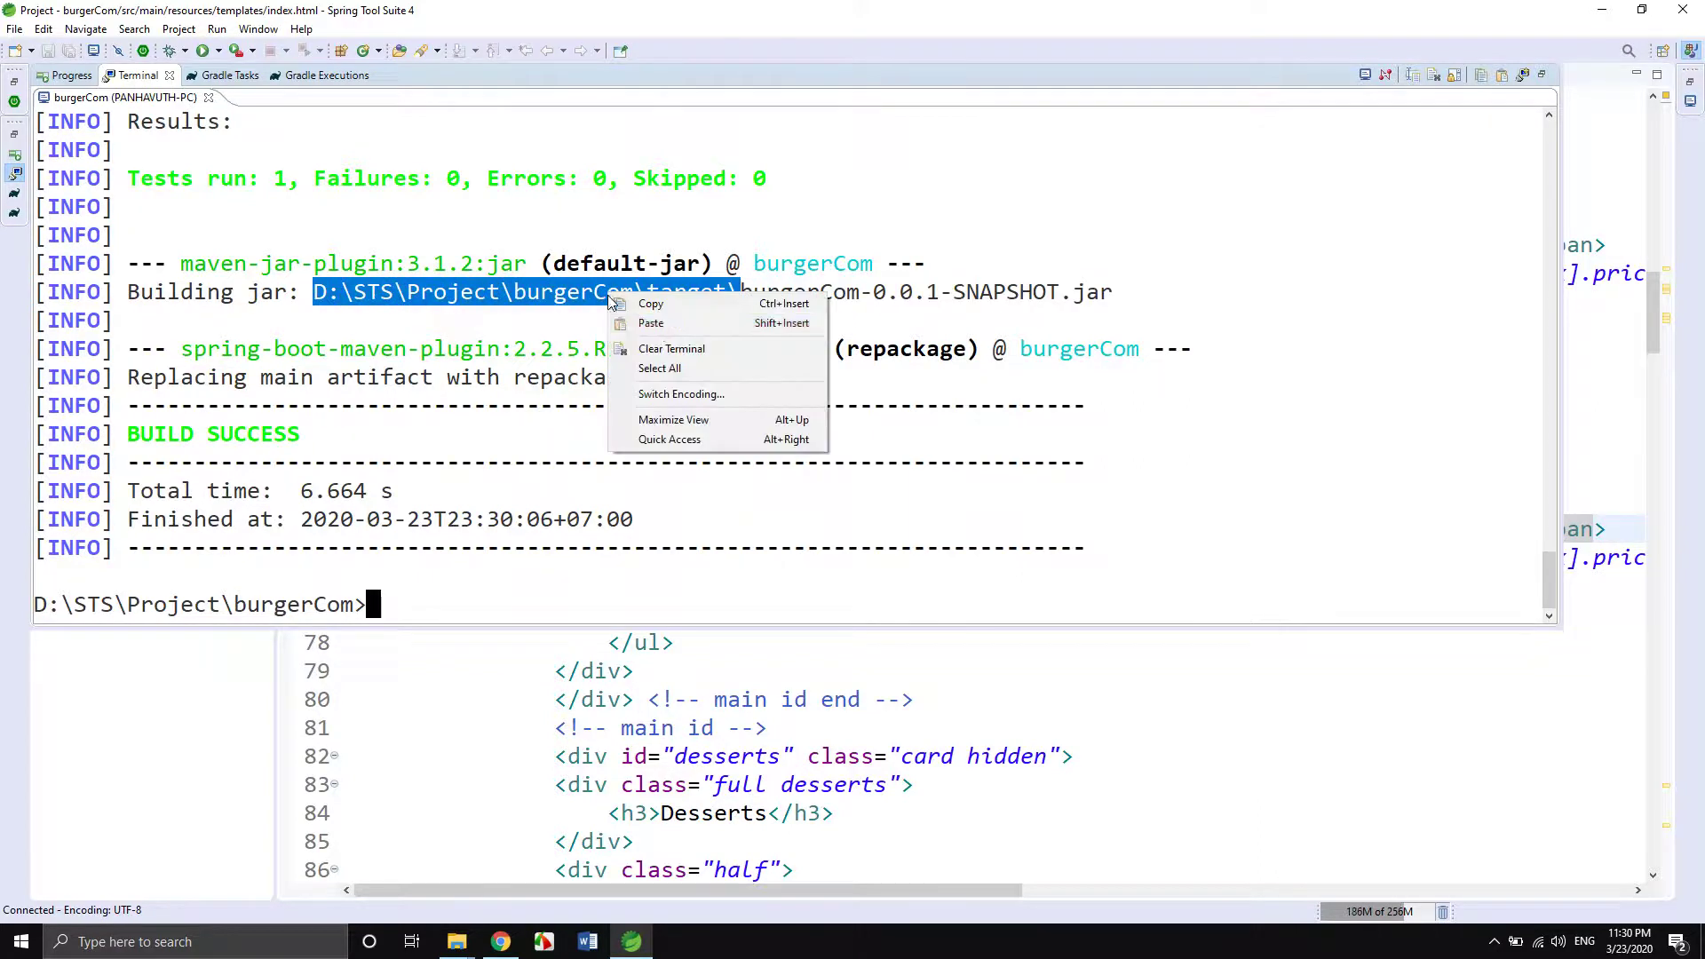
left_click(657, 309)
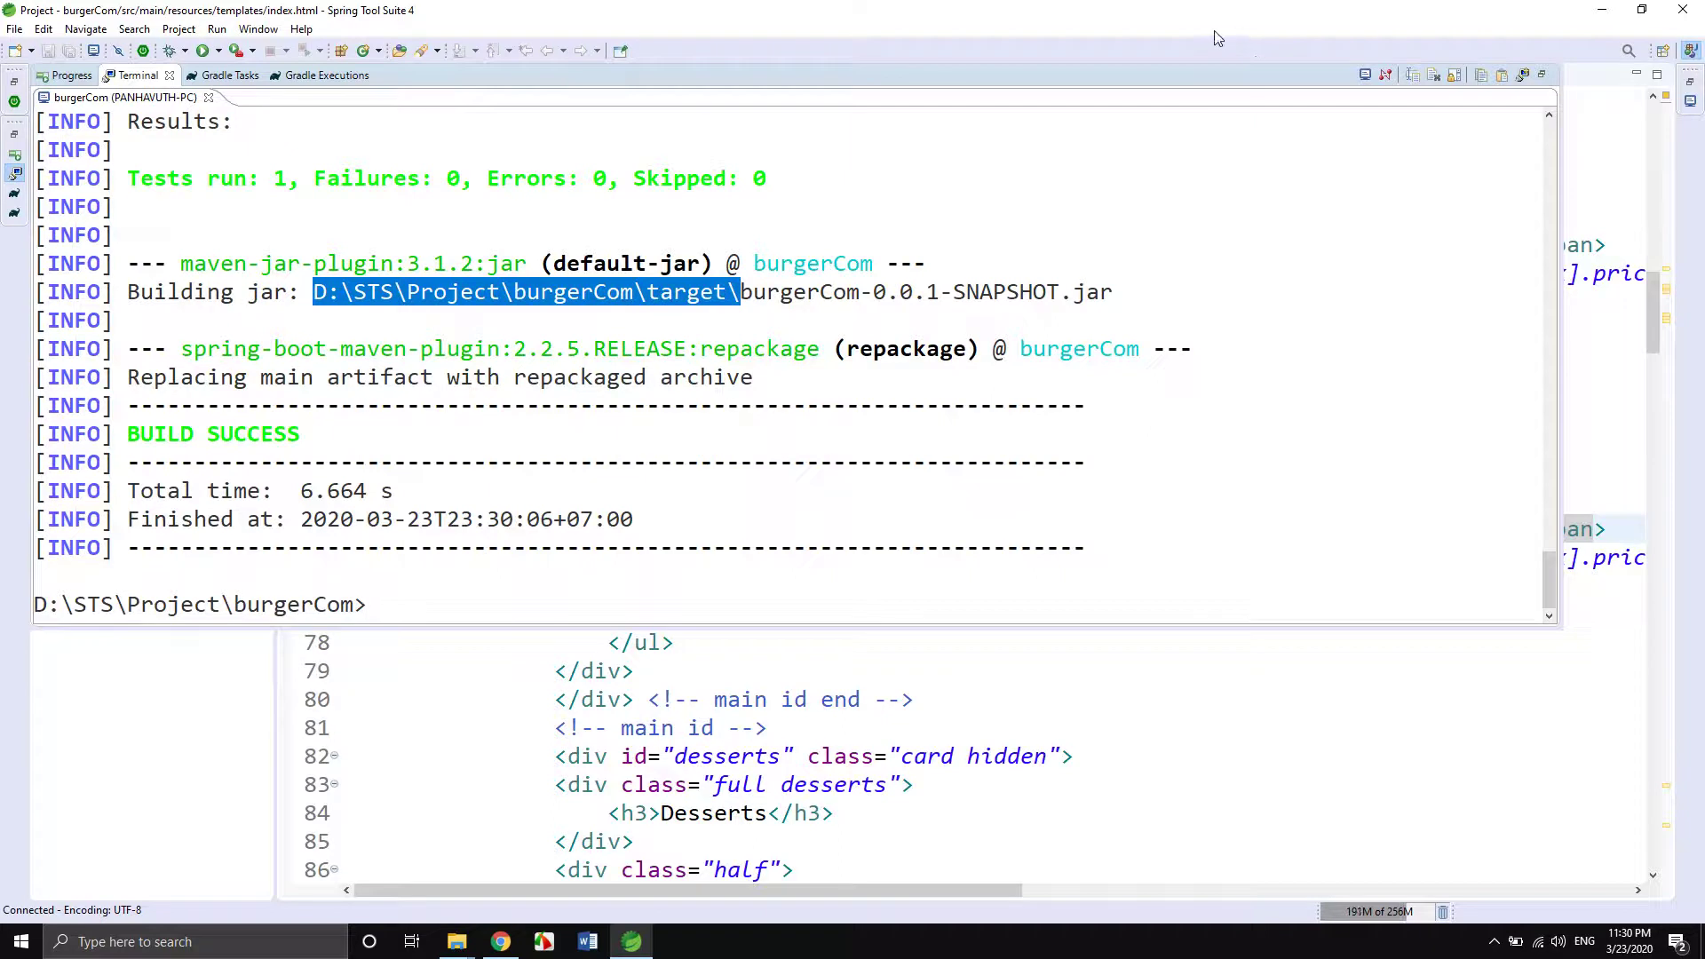
left_click(1683, 9)
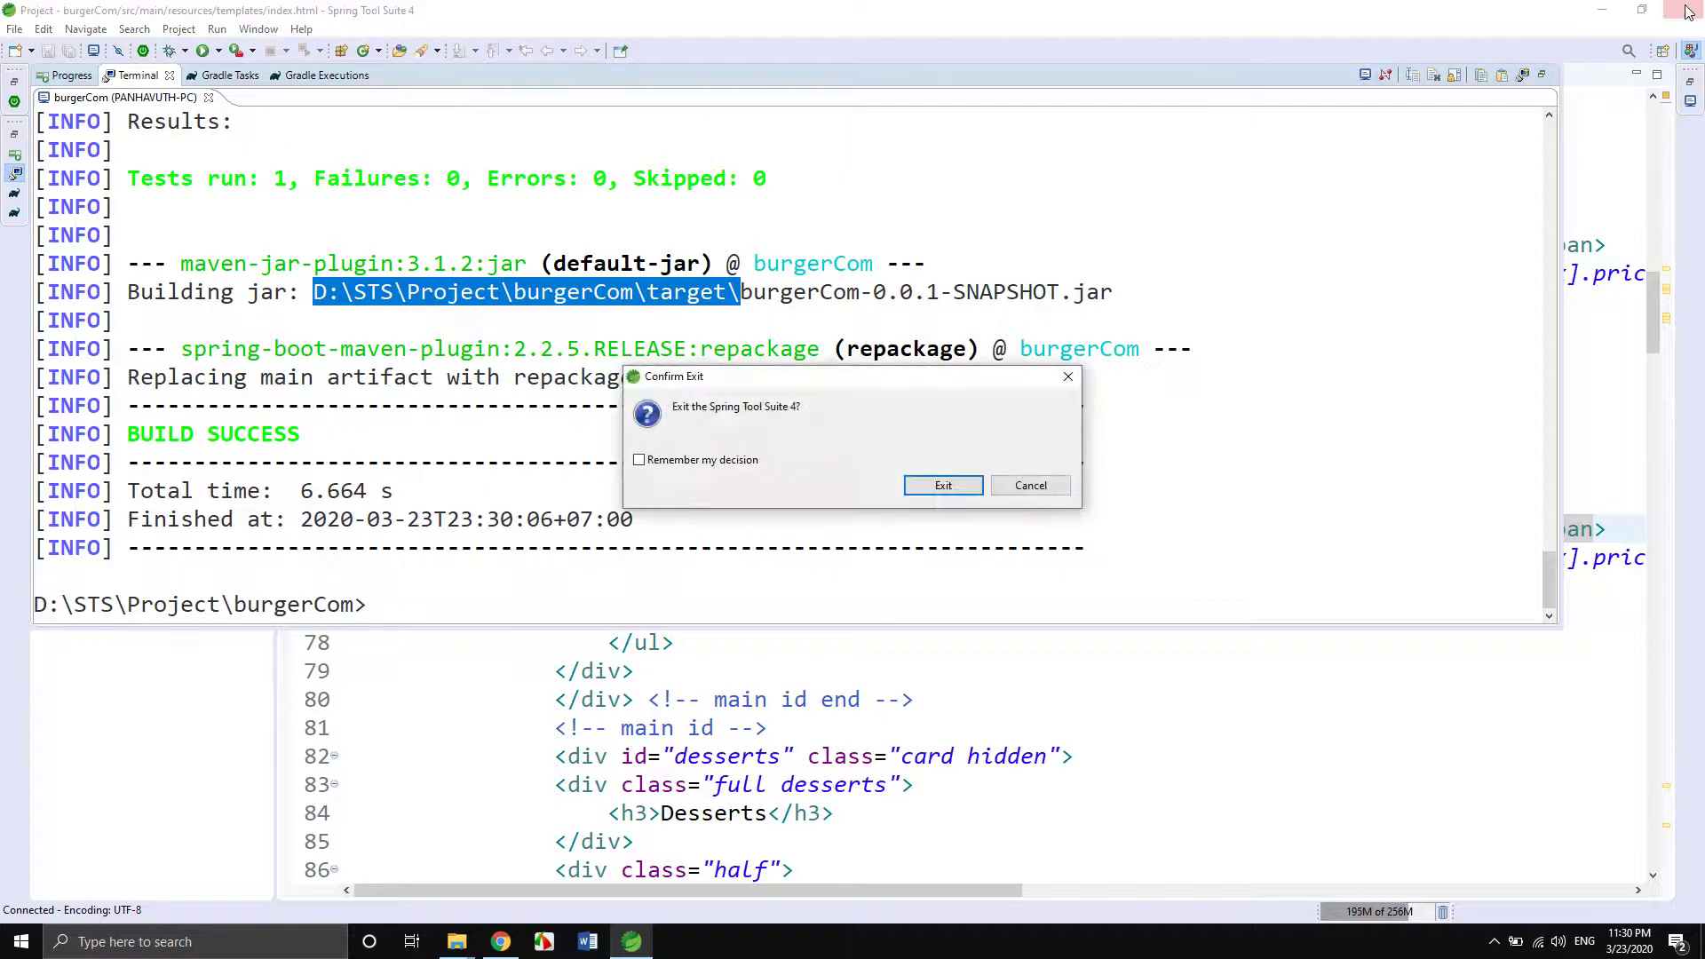
left_click(950, 490)
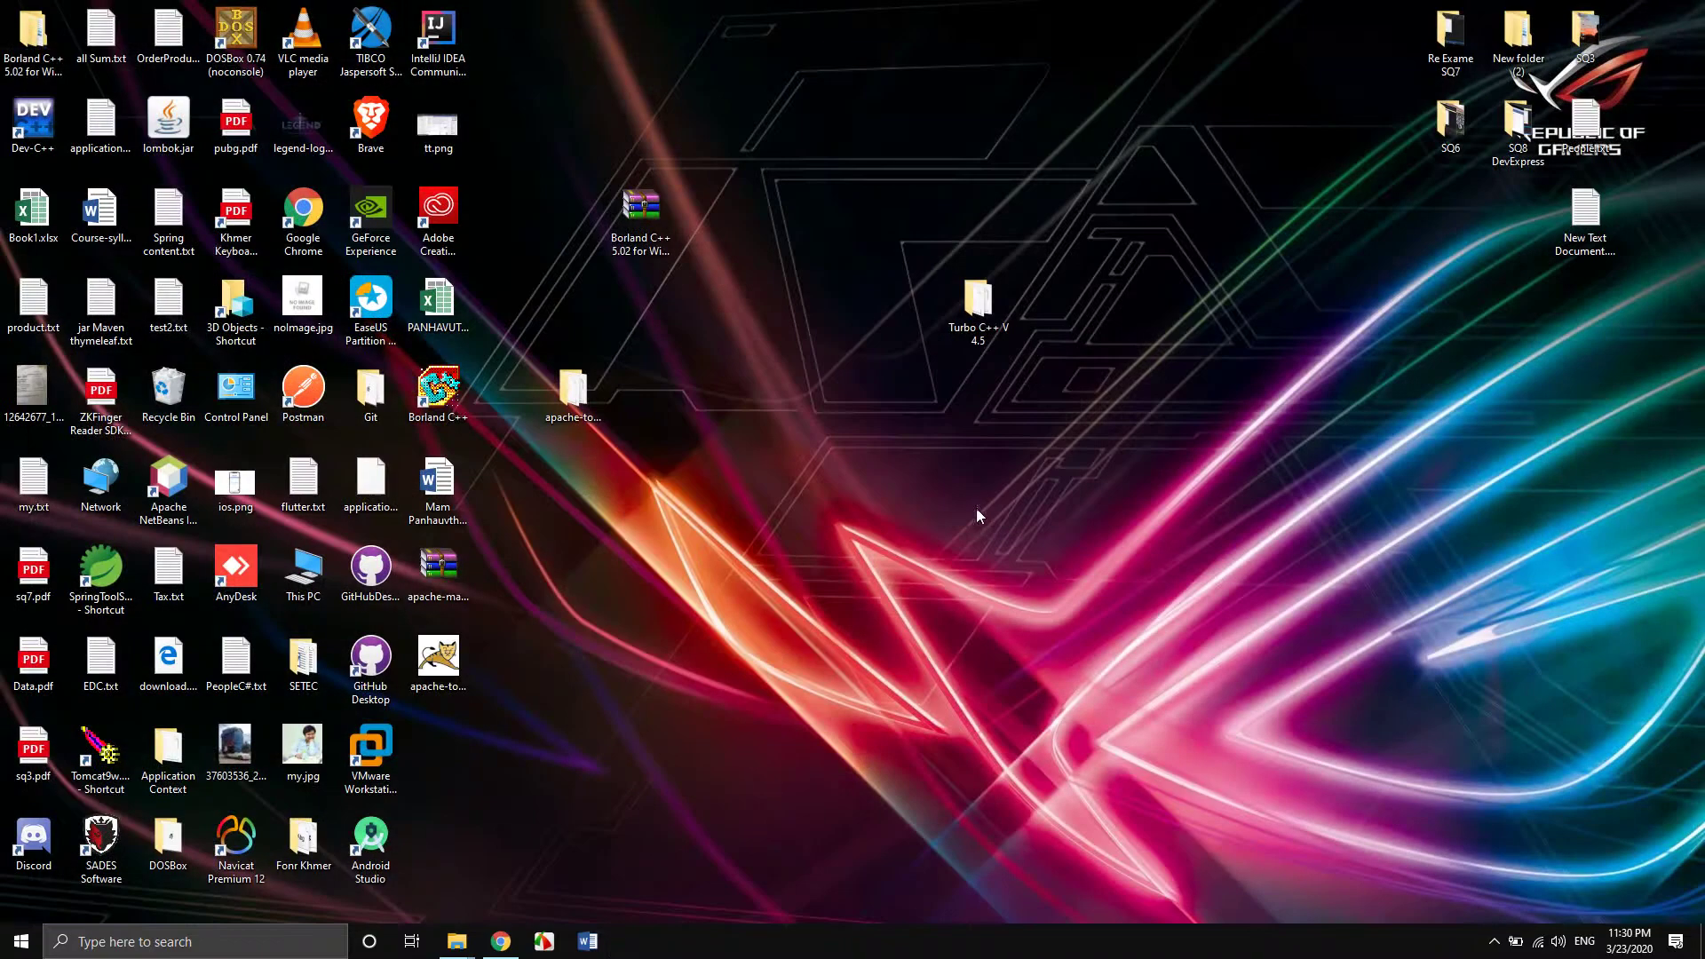
Open a new File Explorer window at D:\STS\Project\burgerCom\target\ and point out burgerCom-0.0.1-SNAPSHOT.jar.
key("super+e")
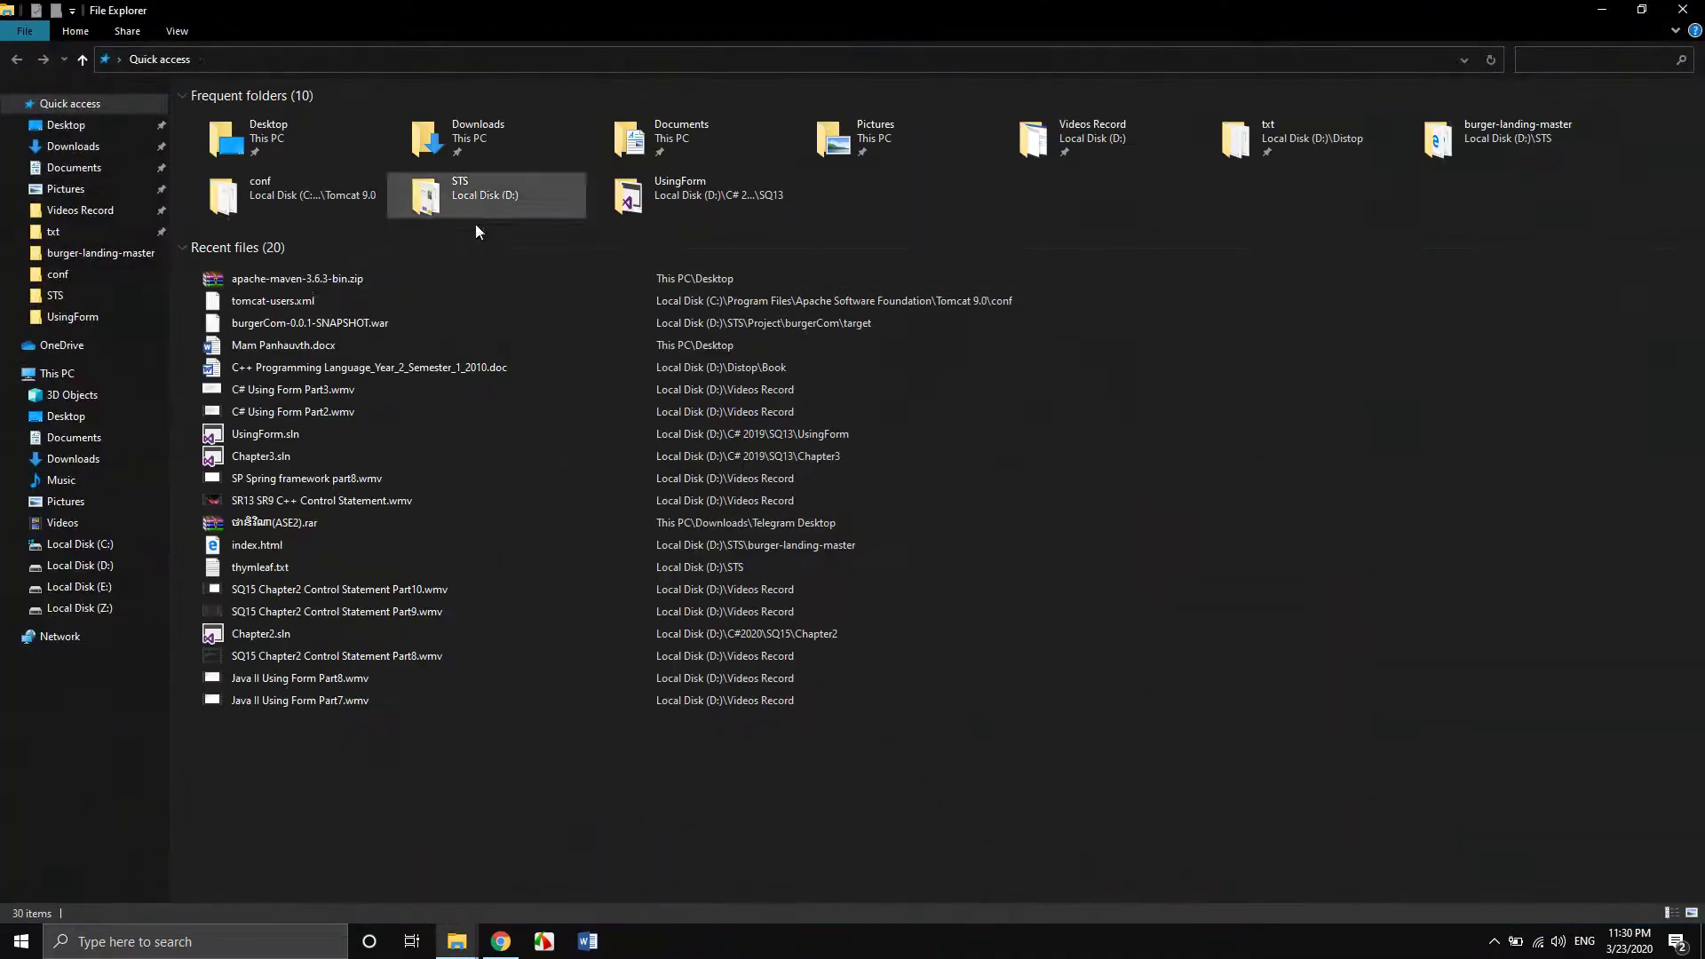
left_click(286, 59)
key("BackSpace")
key("ctrl+v")
key("Return")
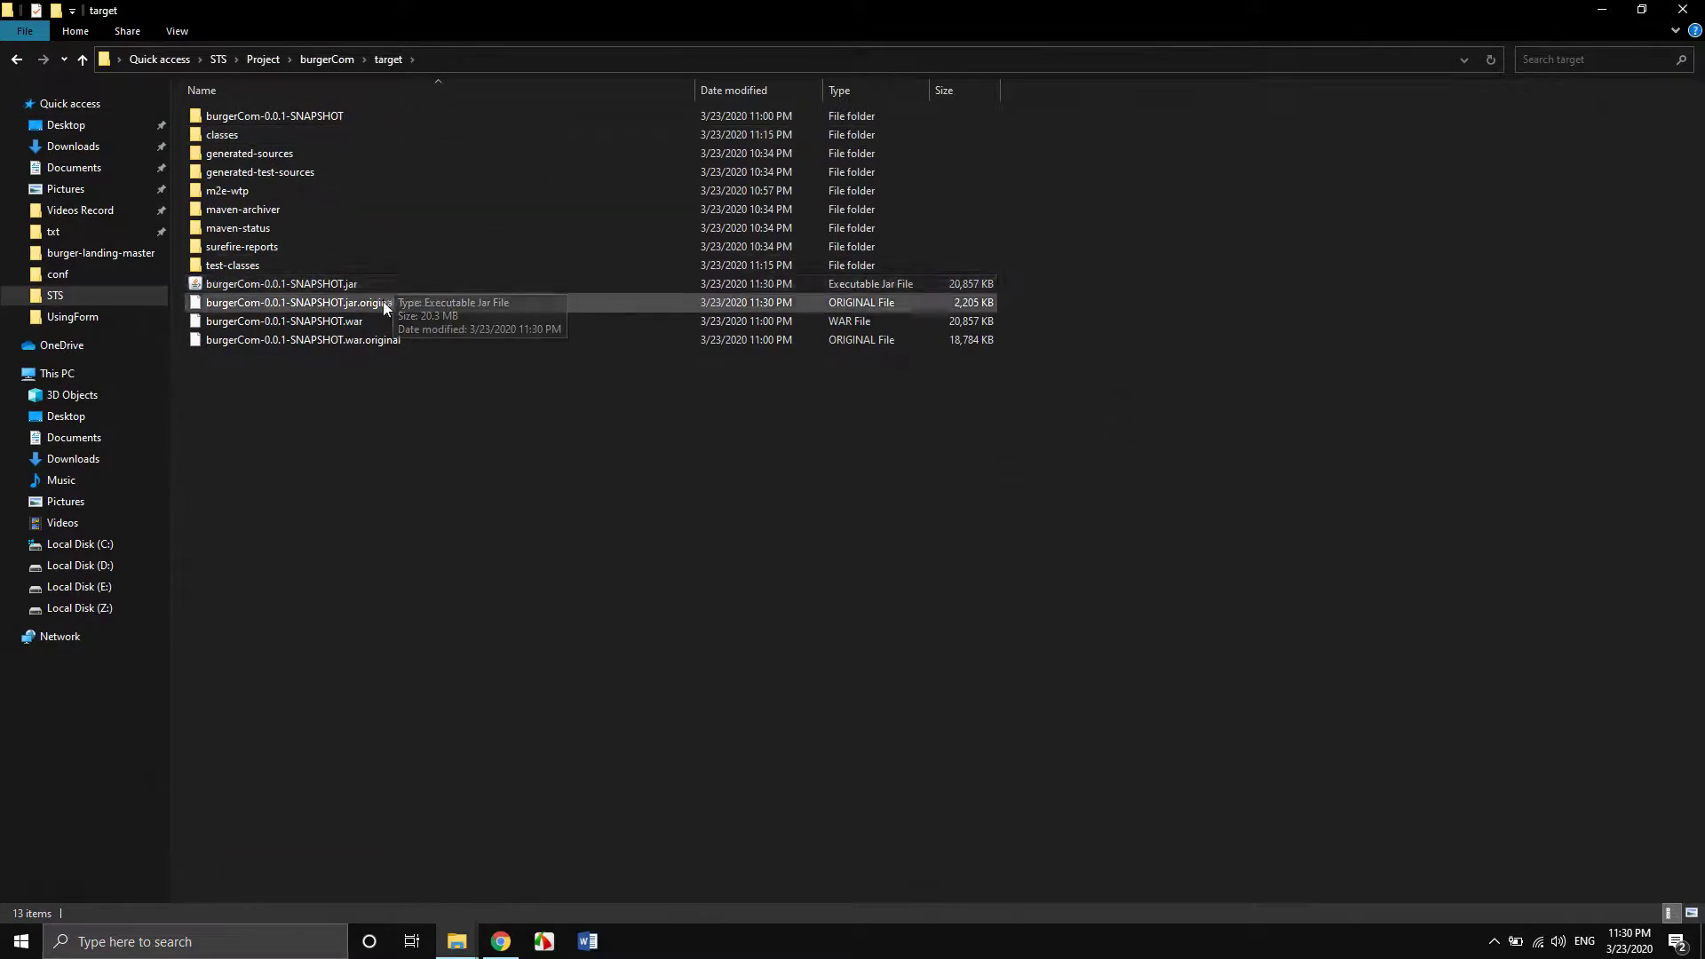
left_click(350, 291)
left_click(675, 540)
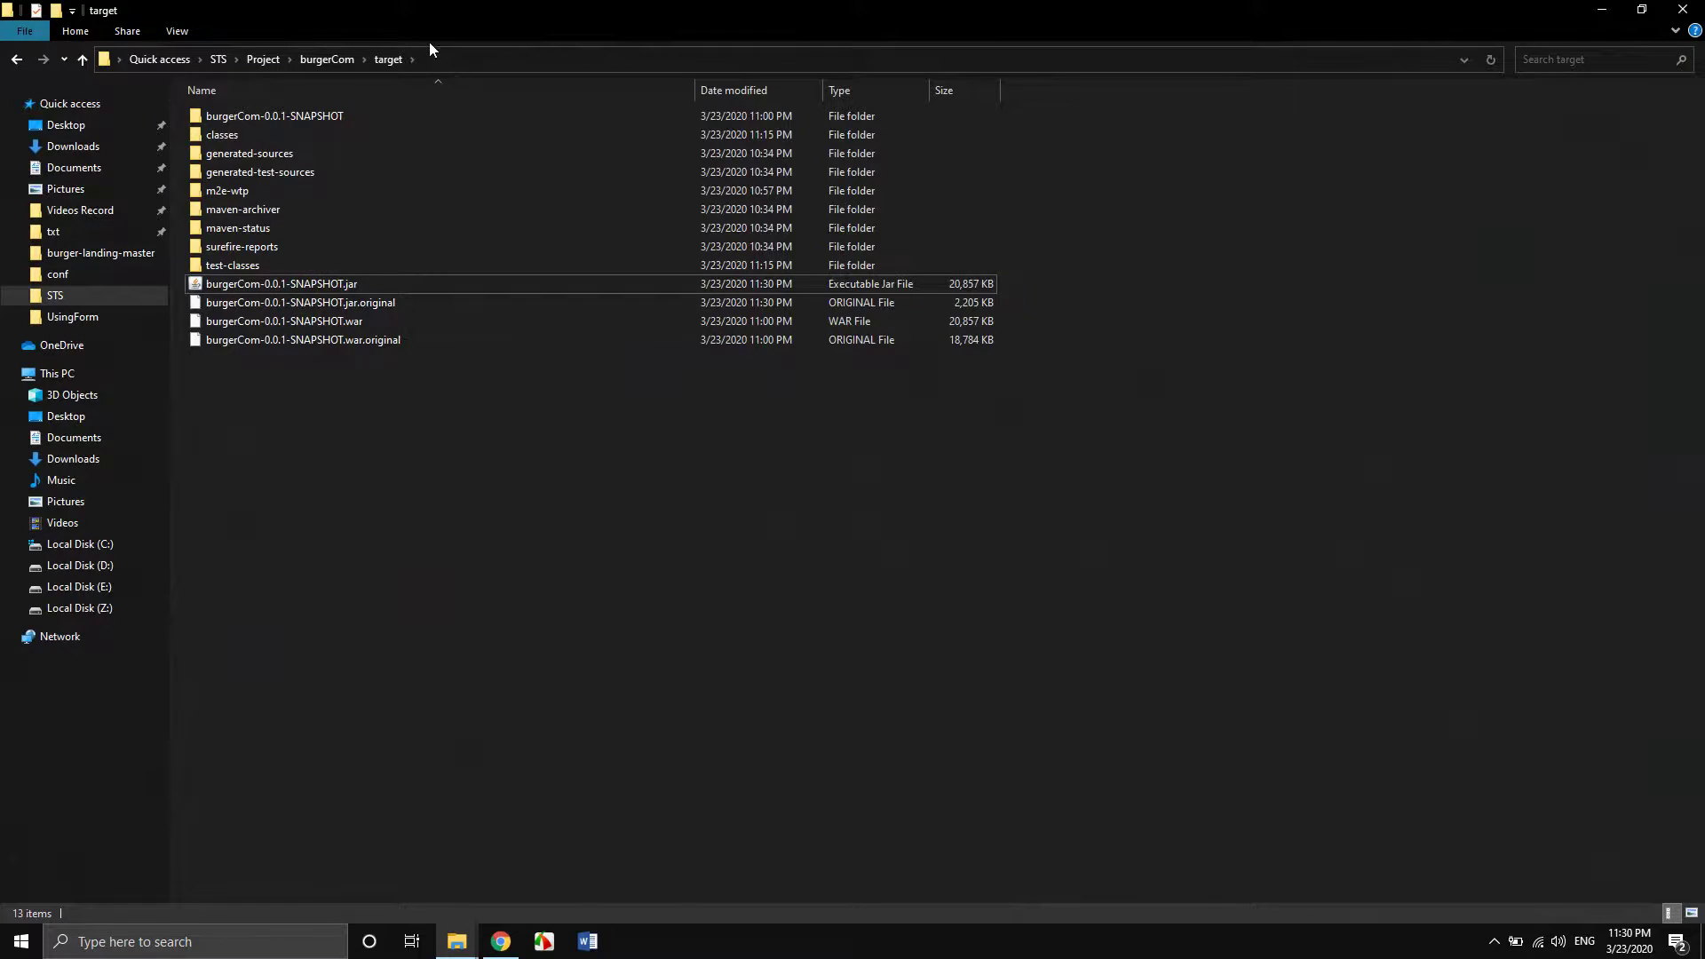
Open a command prompt in the burgerCom target folder and place its window below the file list.
left_click(457, 59)
key("BackSpace")
type("cmd")
key("Return")
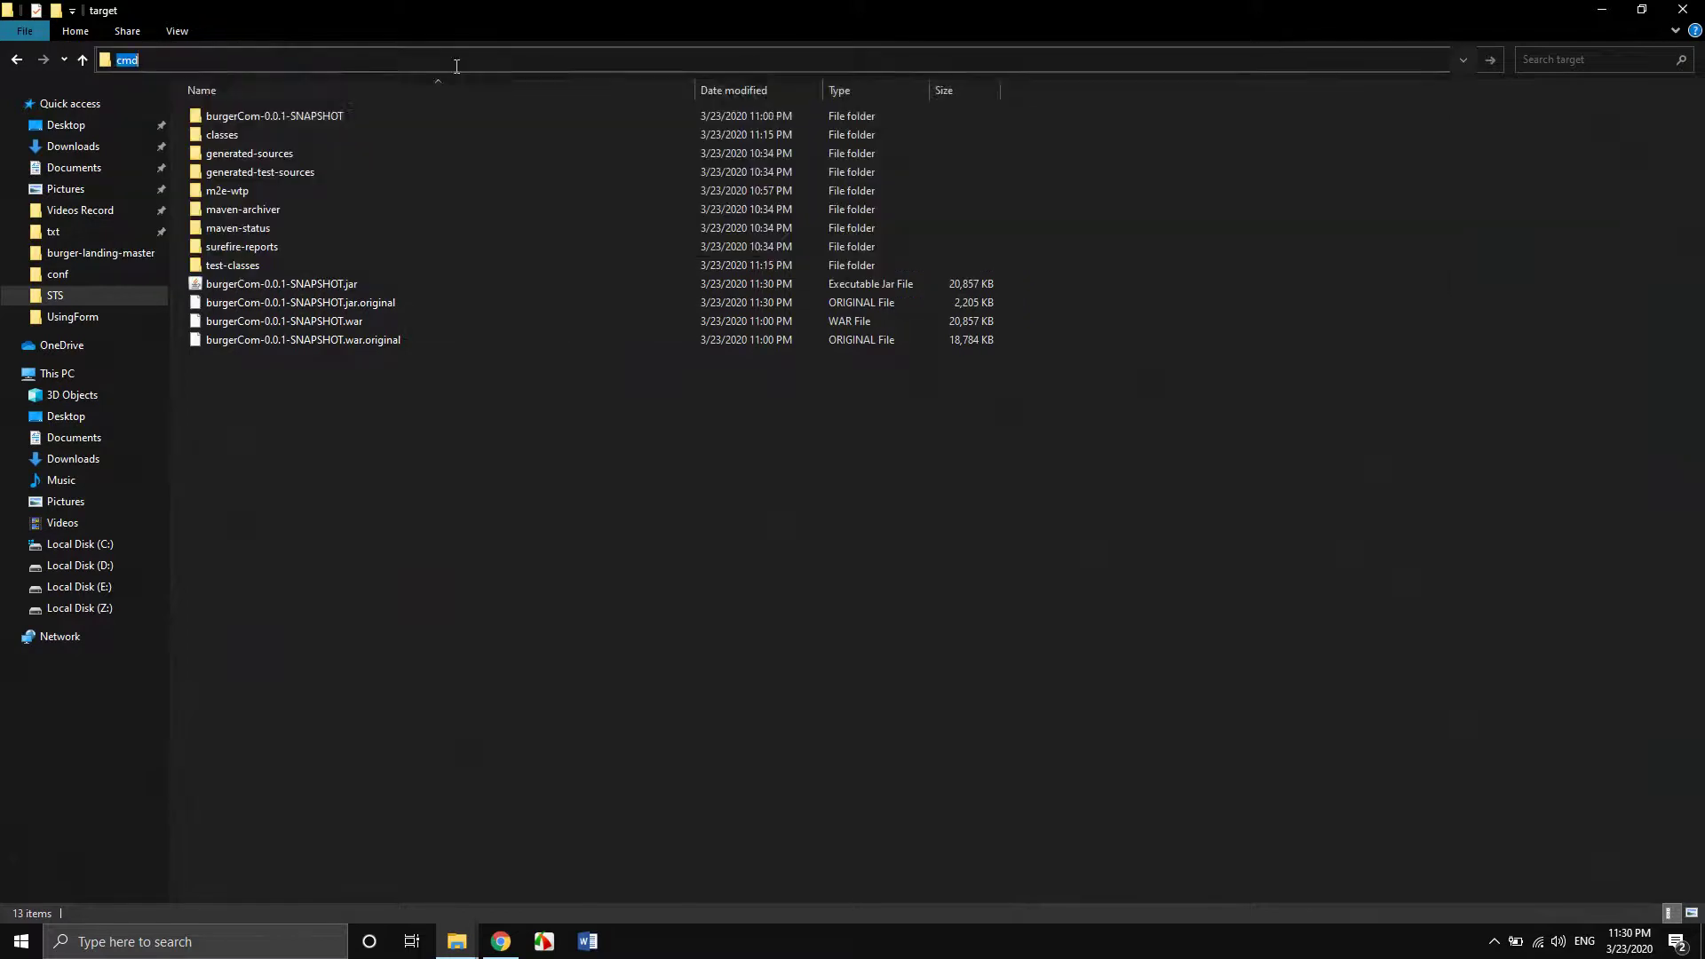
left_click_drag(495, 162, 561, 460)
Run java -jar burgerCom-0.0.1-SNAPSHOT.jar and follow the startup output to its end.
type("java")
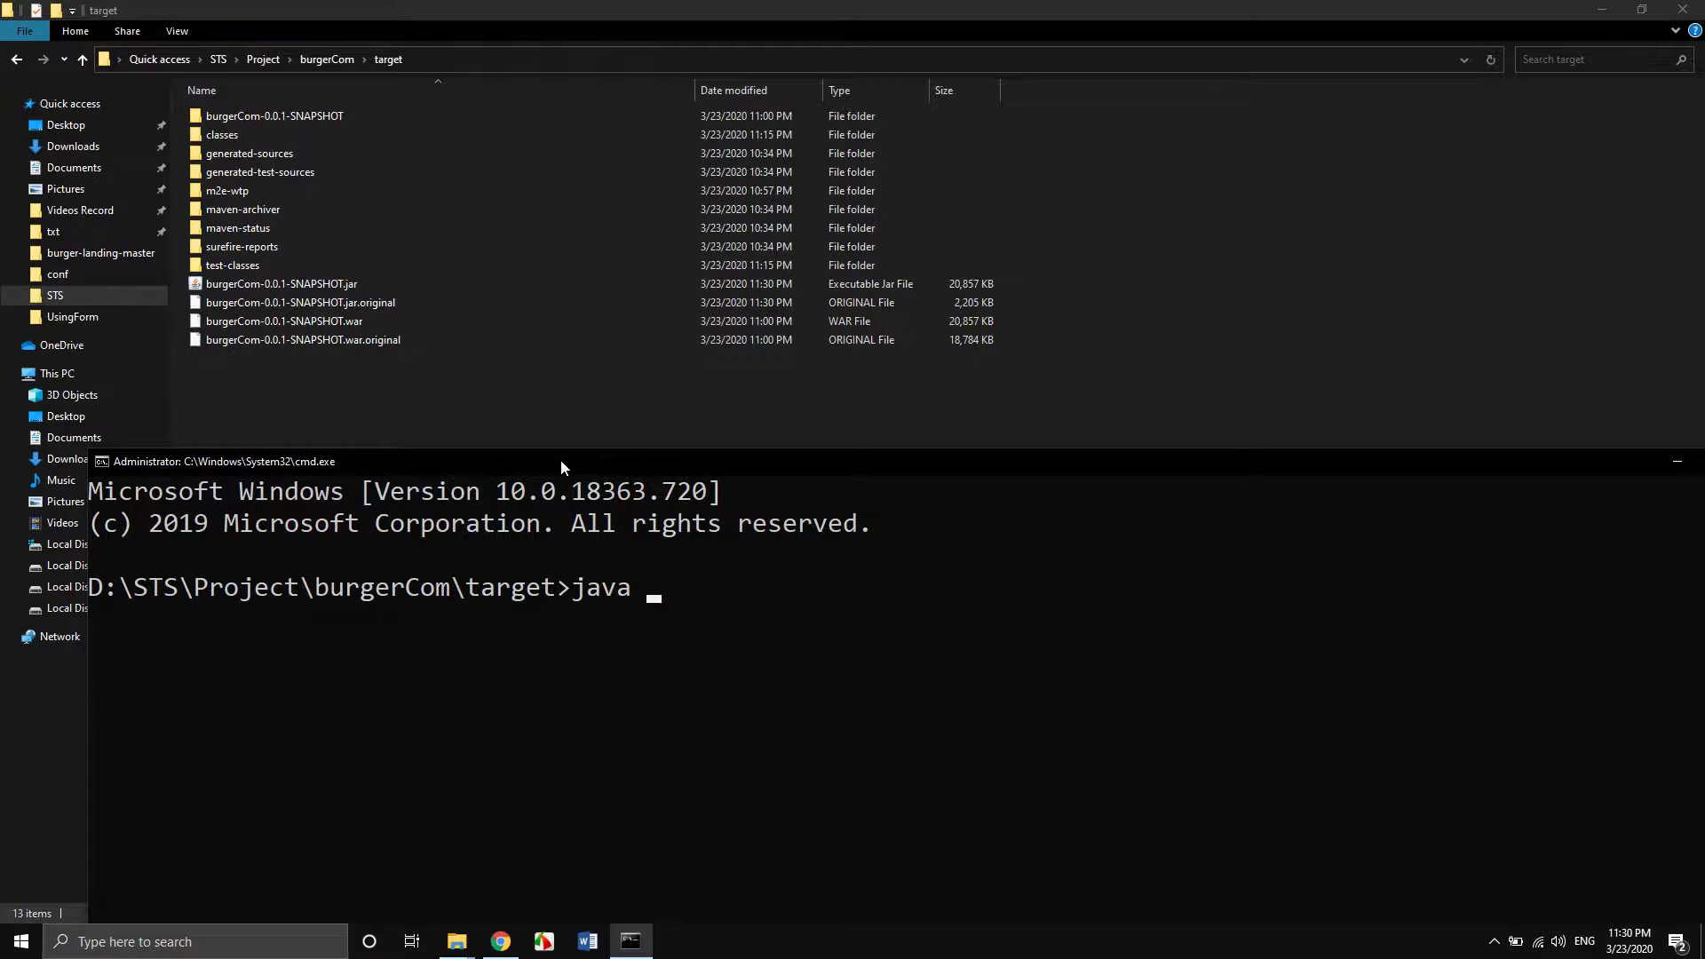
type(" -jar")
type(" b")
type("ugu")
key("BackSpace")
key("BackSpace")
key("Tab")
key("Tab")
key("Return")
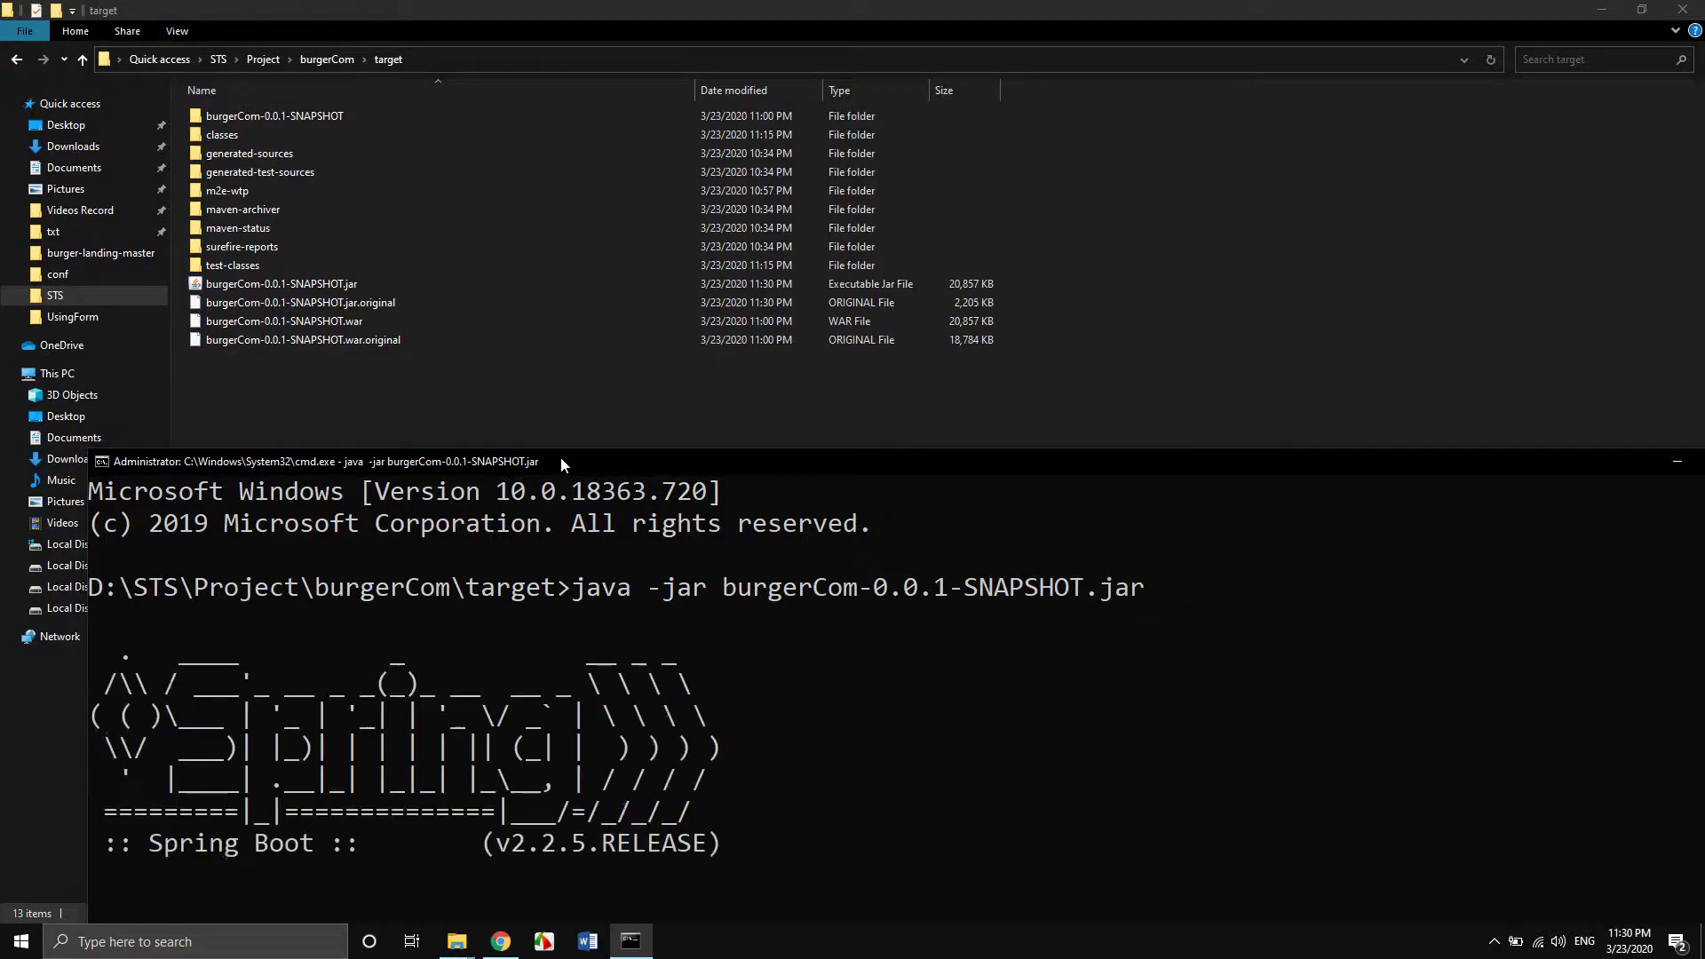
left_click_drag(679, 463, 731, 99)
scroll(716, 483, "down", 5)
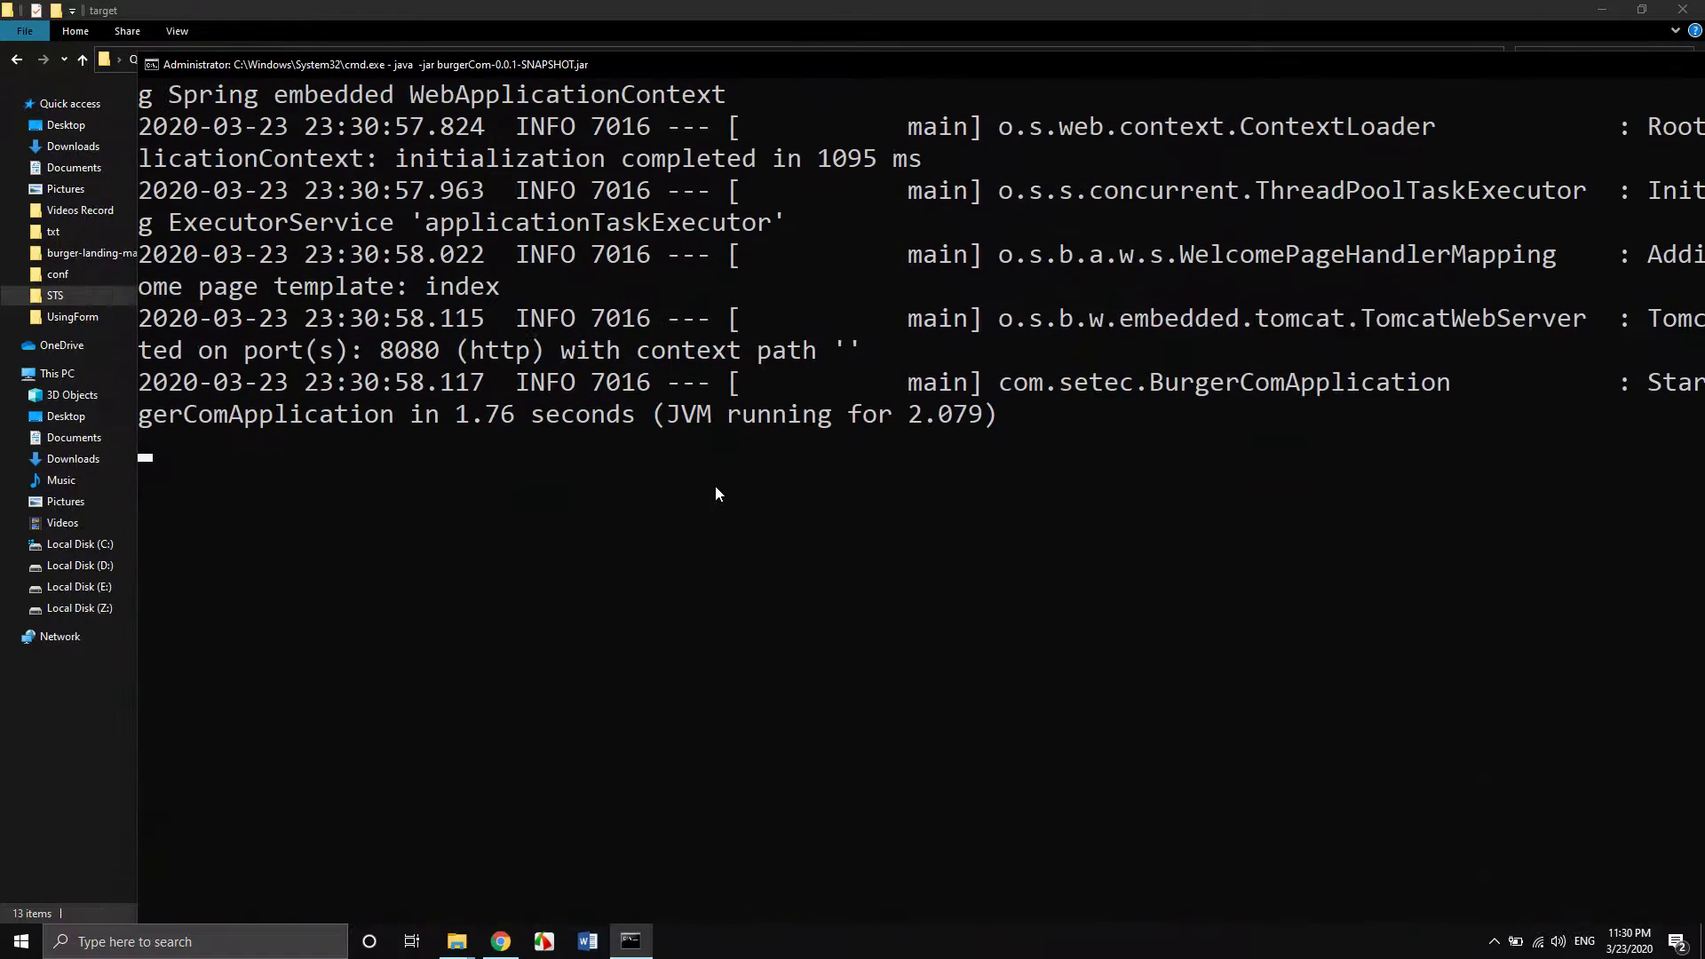
left_click(492, 477)
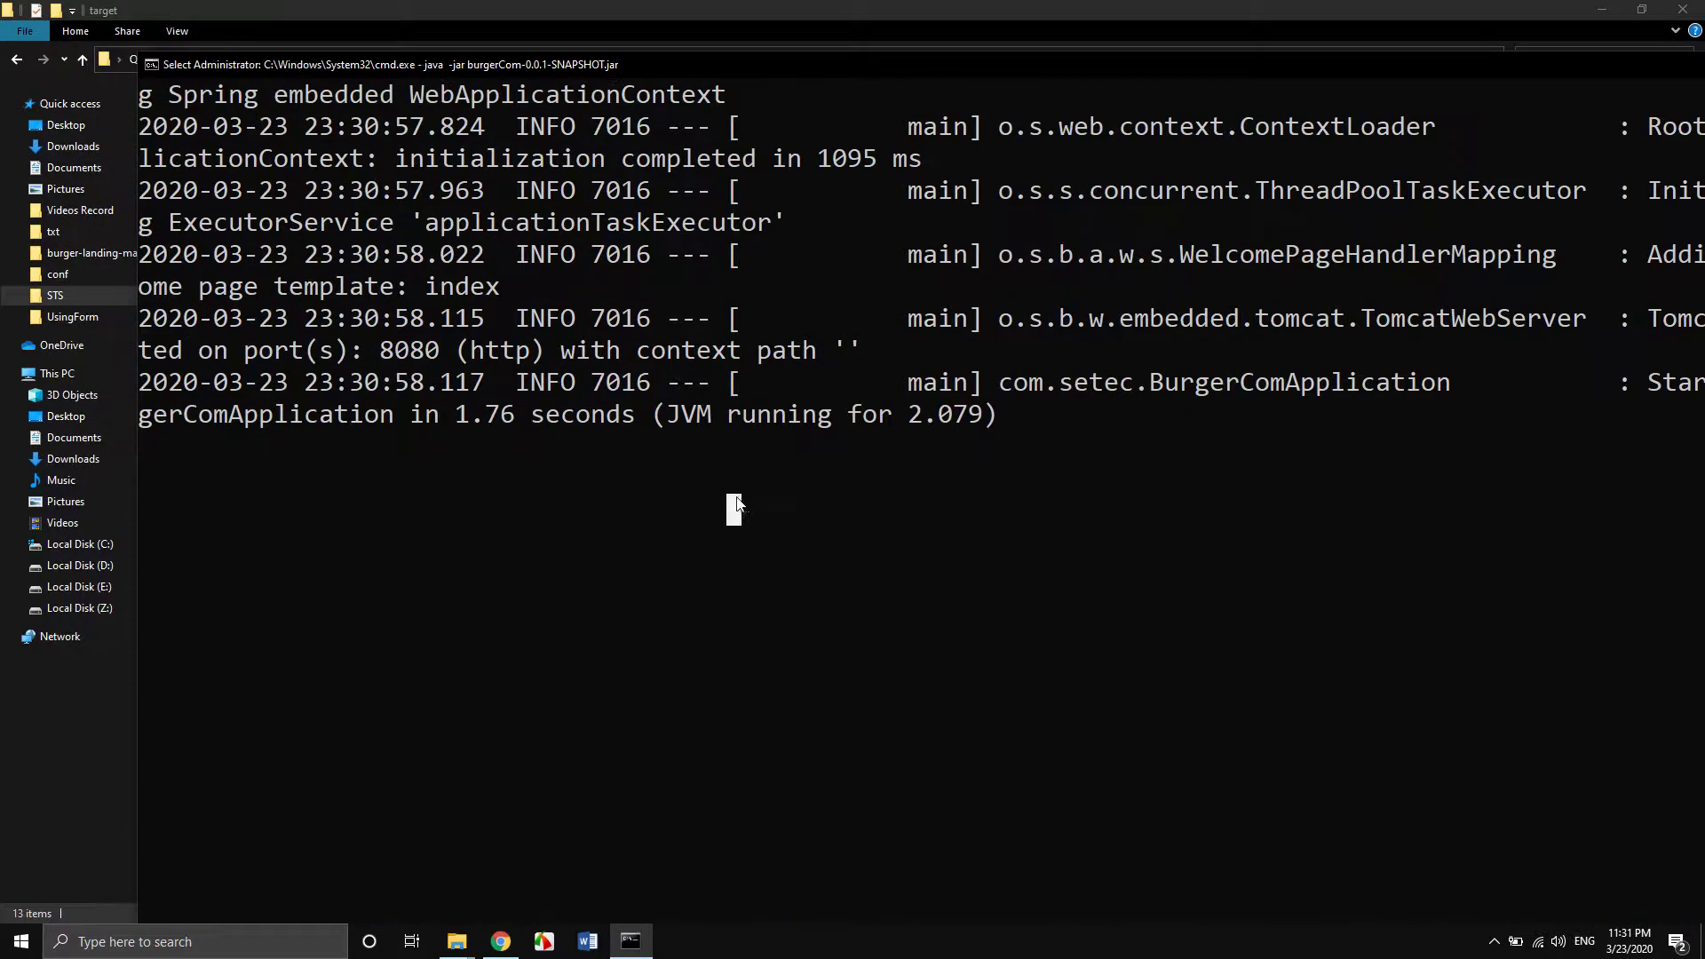
Load localhost:8080 in a new Chrome tab and release the paused server console so it can respond.
left_click(501, 941)
left_click(240, 15)
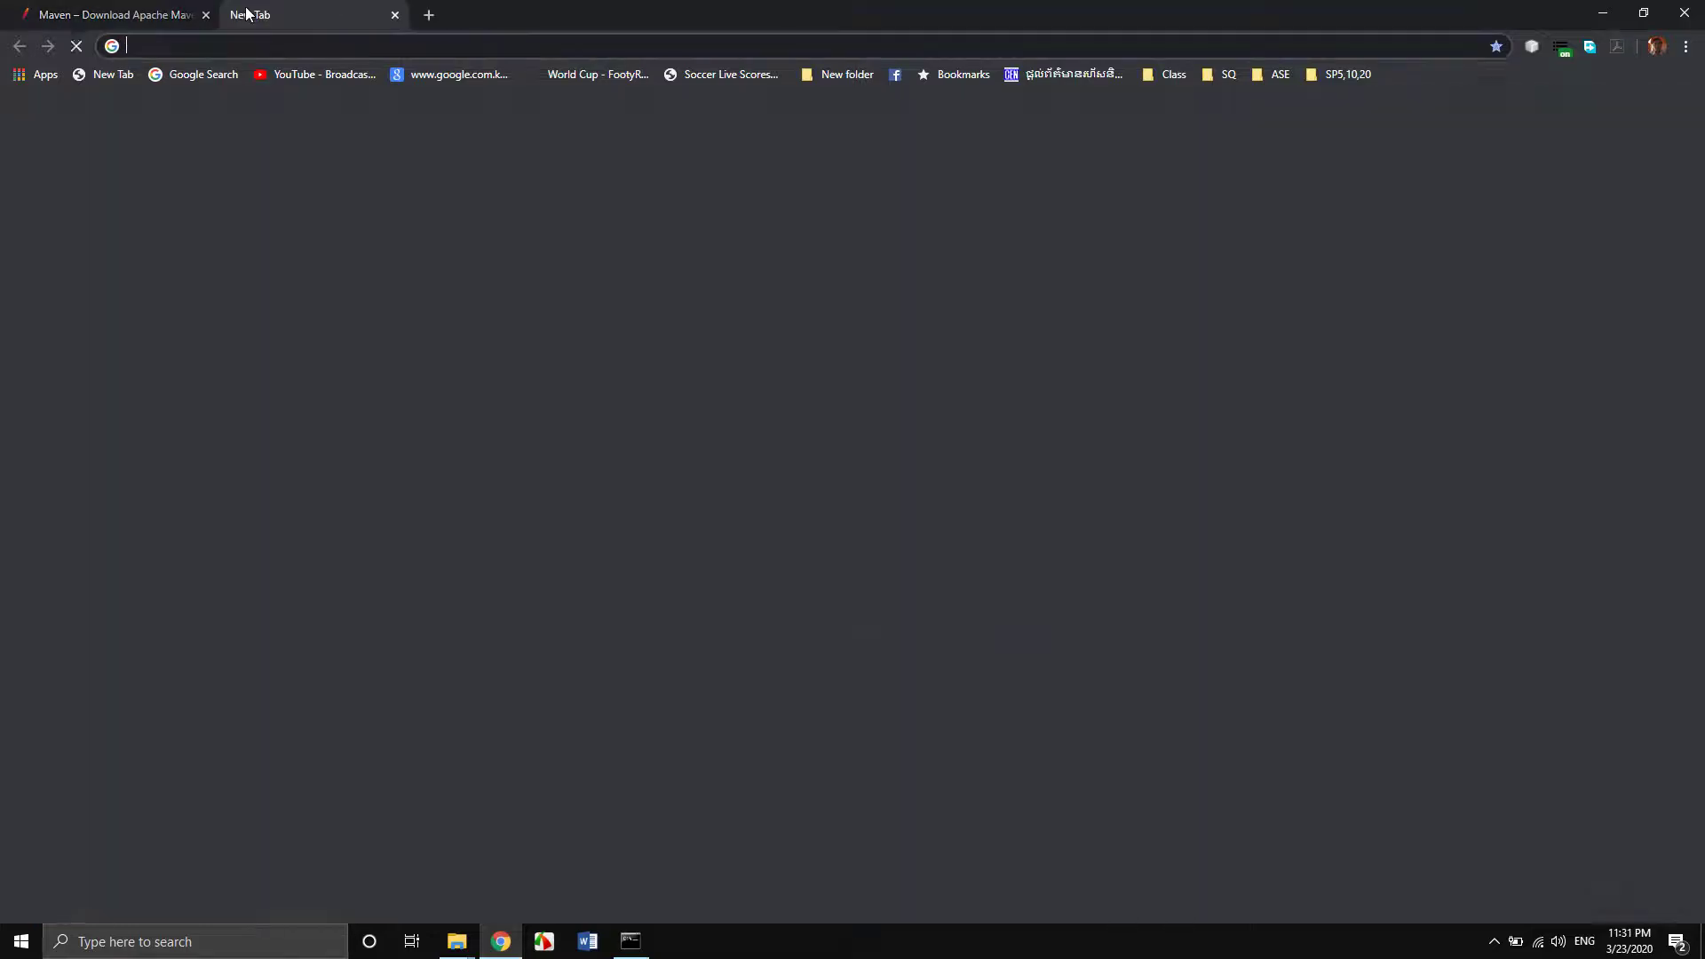
type("l")
key("Return")
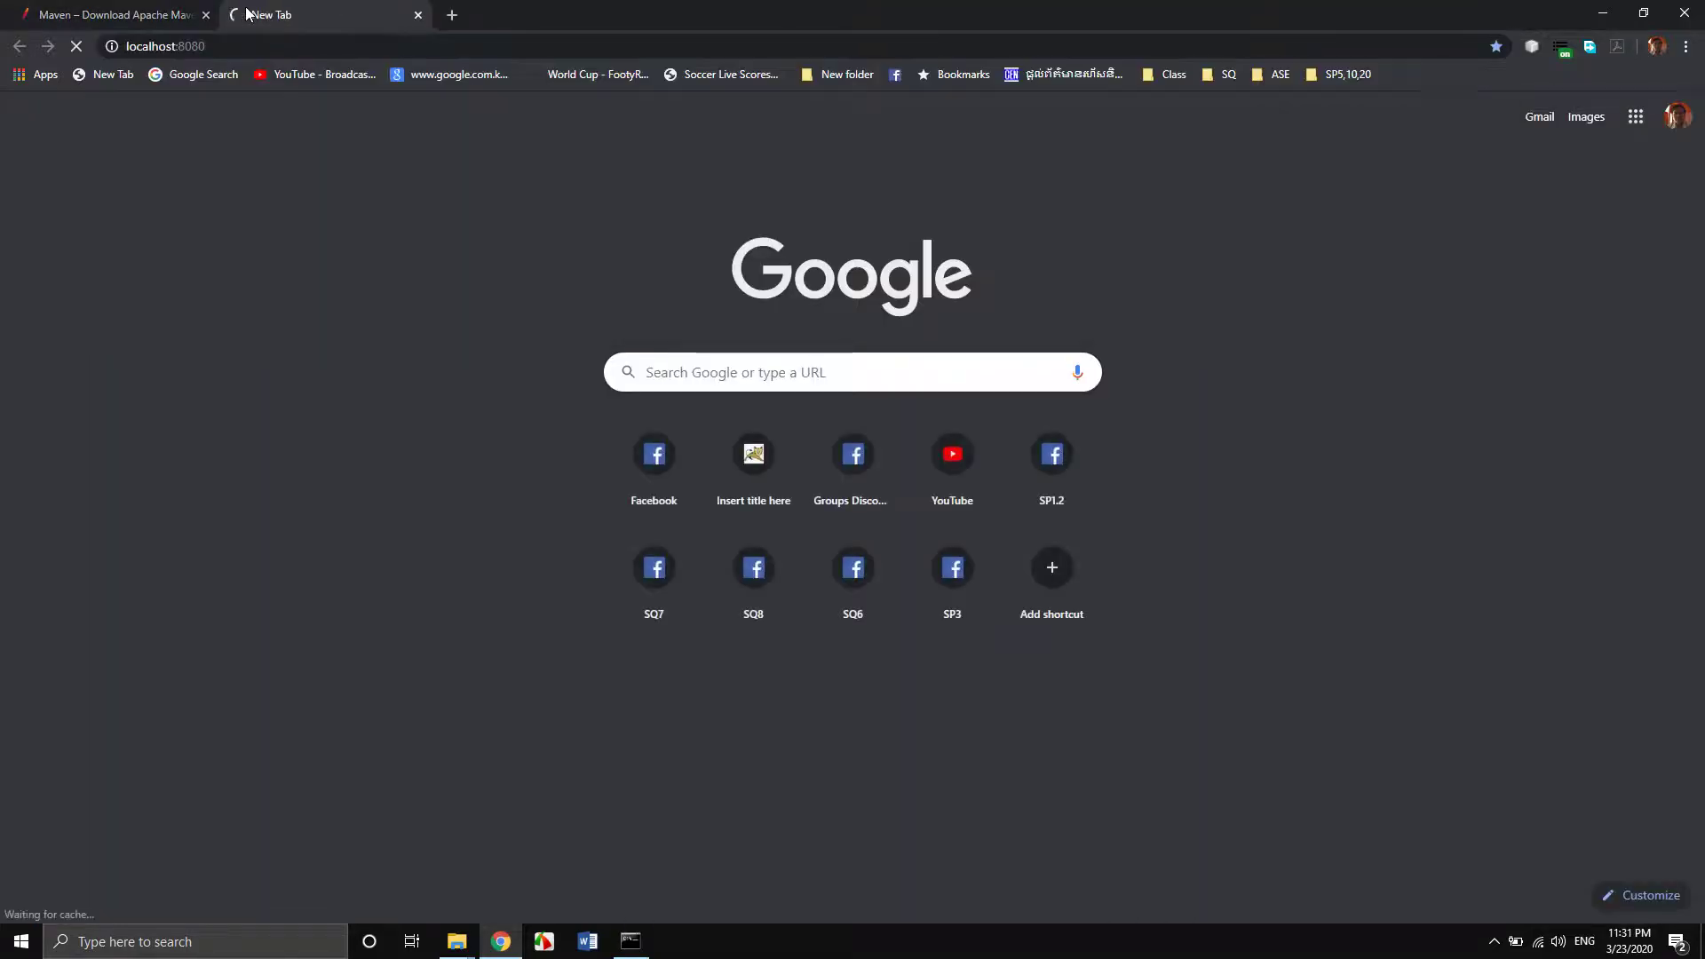
left_click(631, 942)
left_click(614, 534)
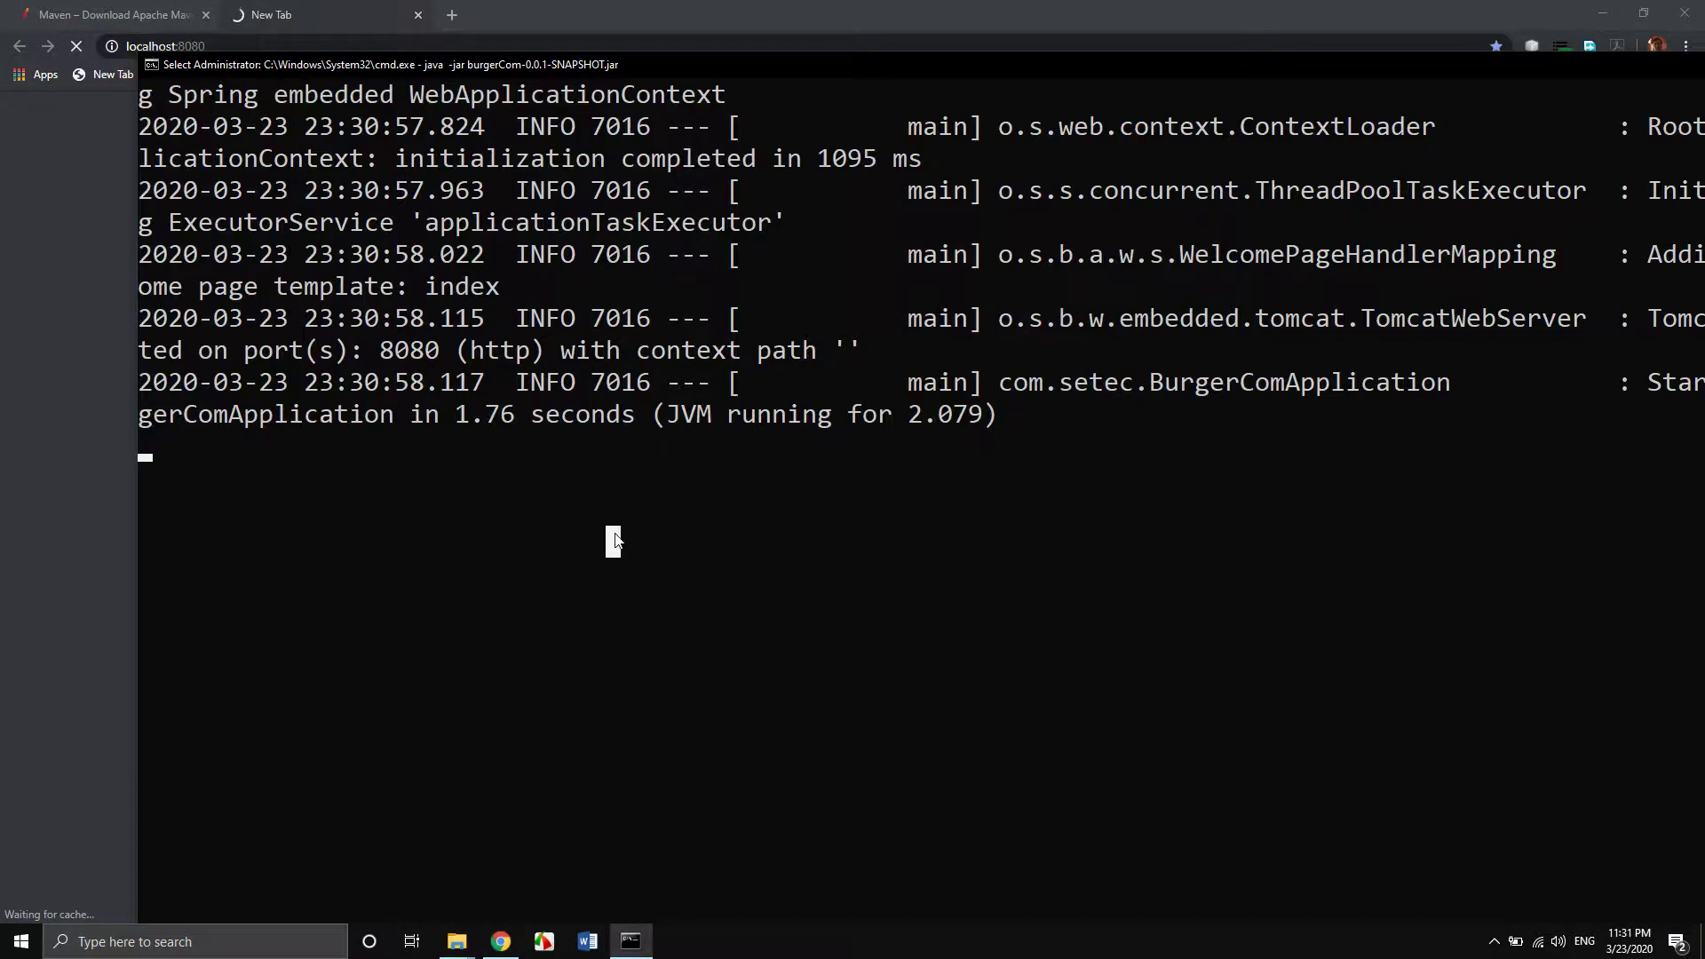
right_click(615, 534)
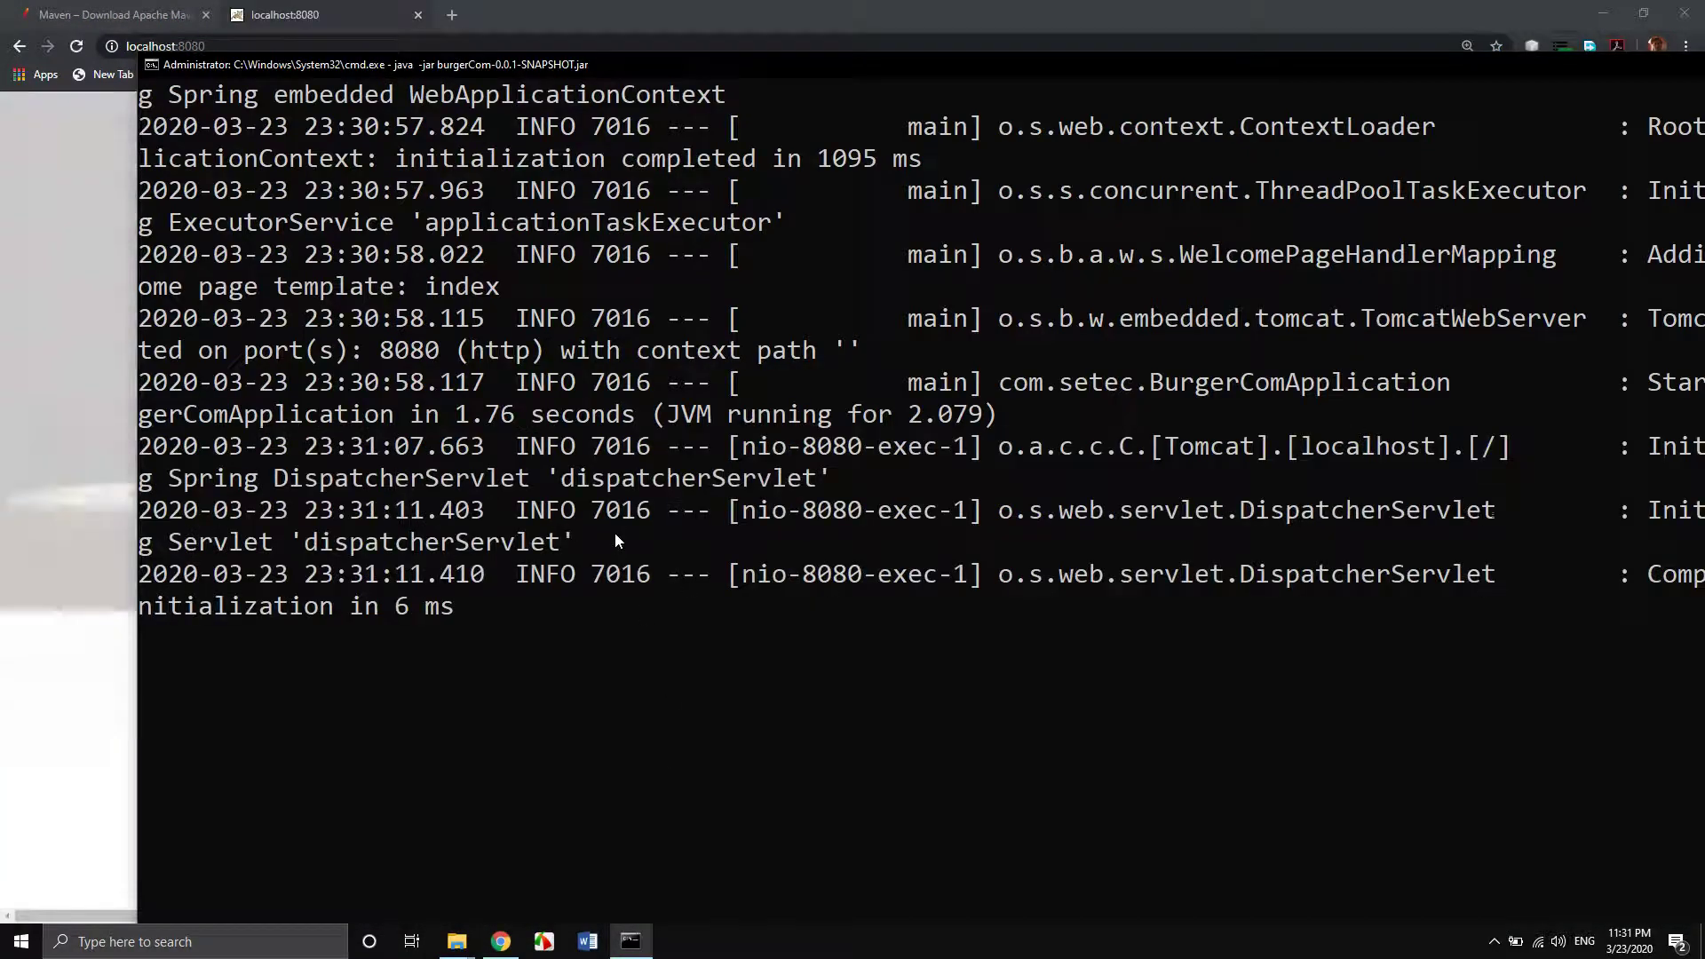
Look through the Burger Cafe home page and its Main menu section at localhost:8080, and close the browser.
left_click(285, 22)
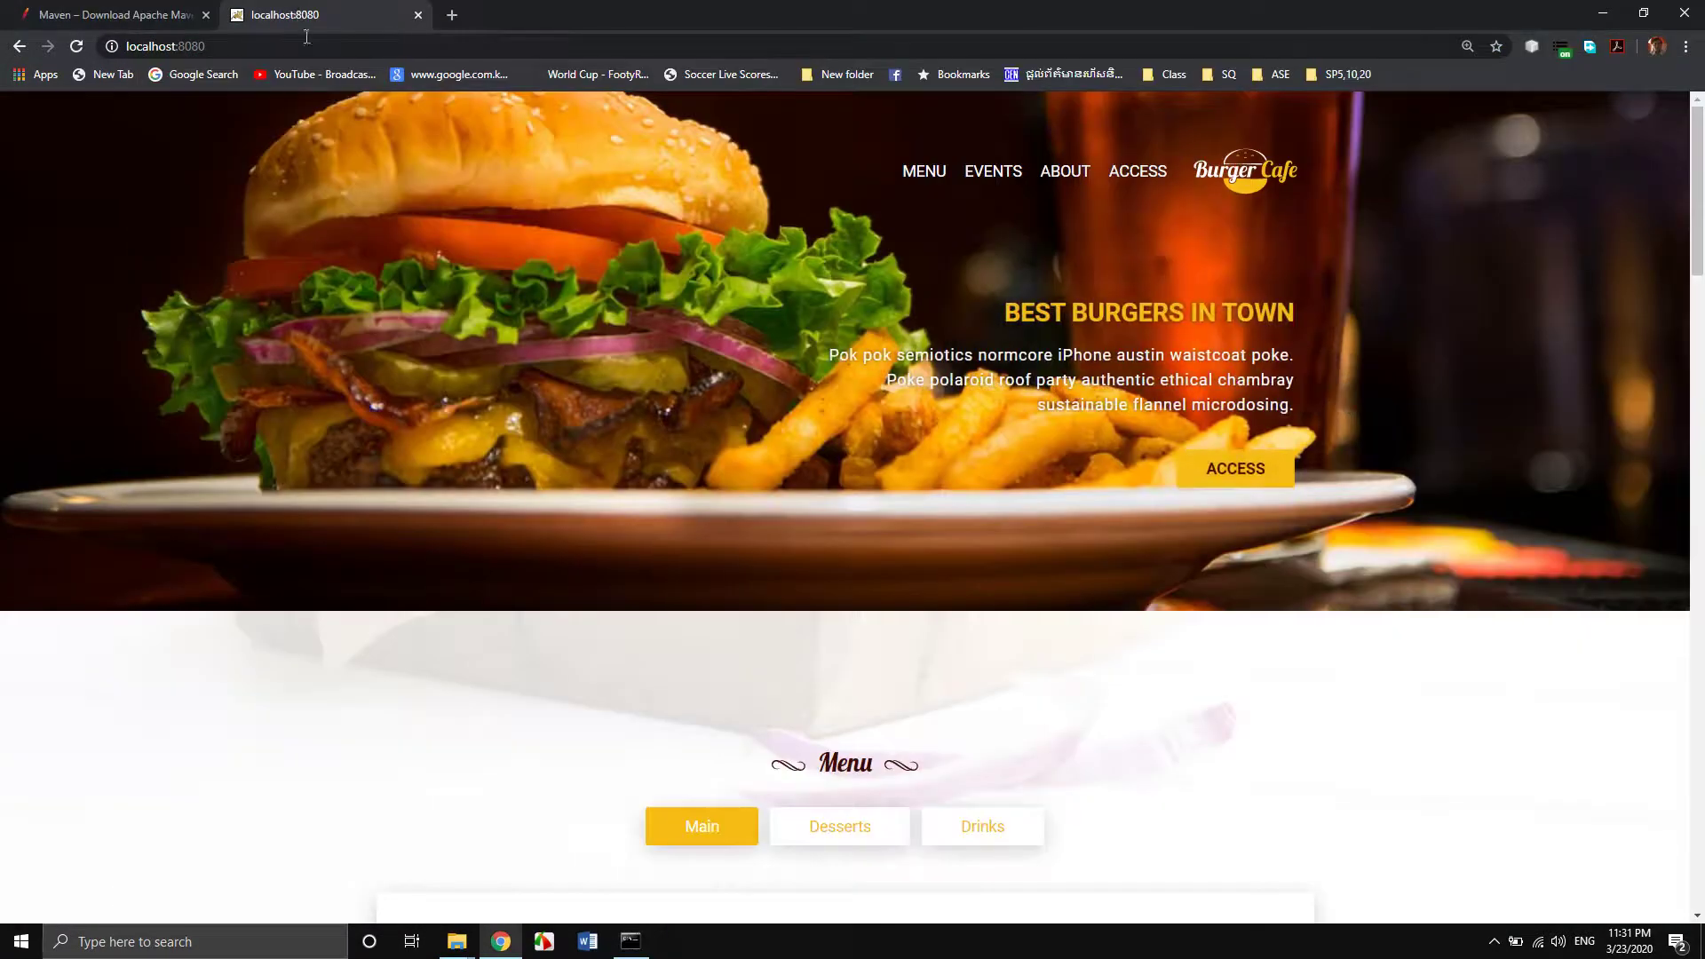
scroll(597, 658, "down", 3)
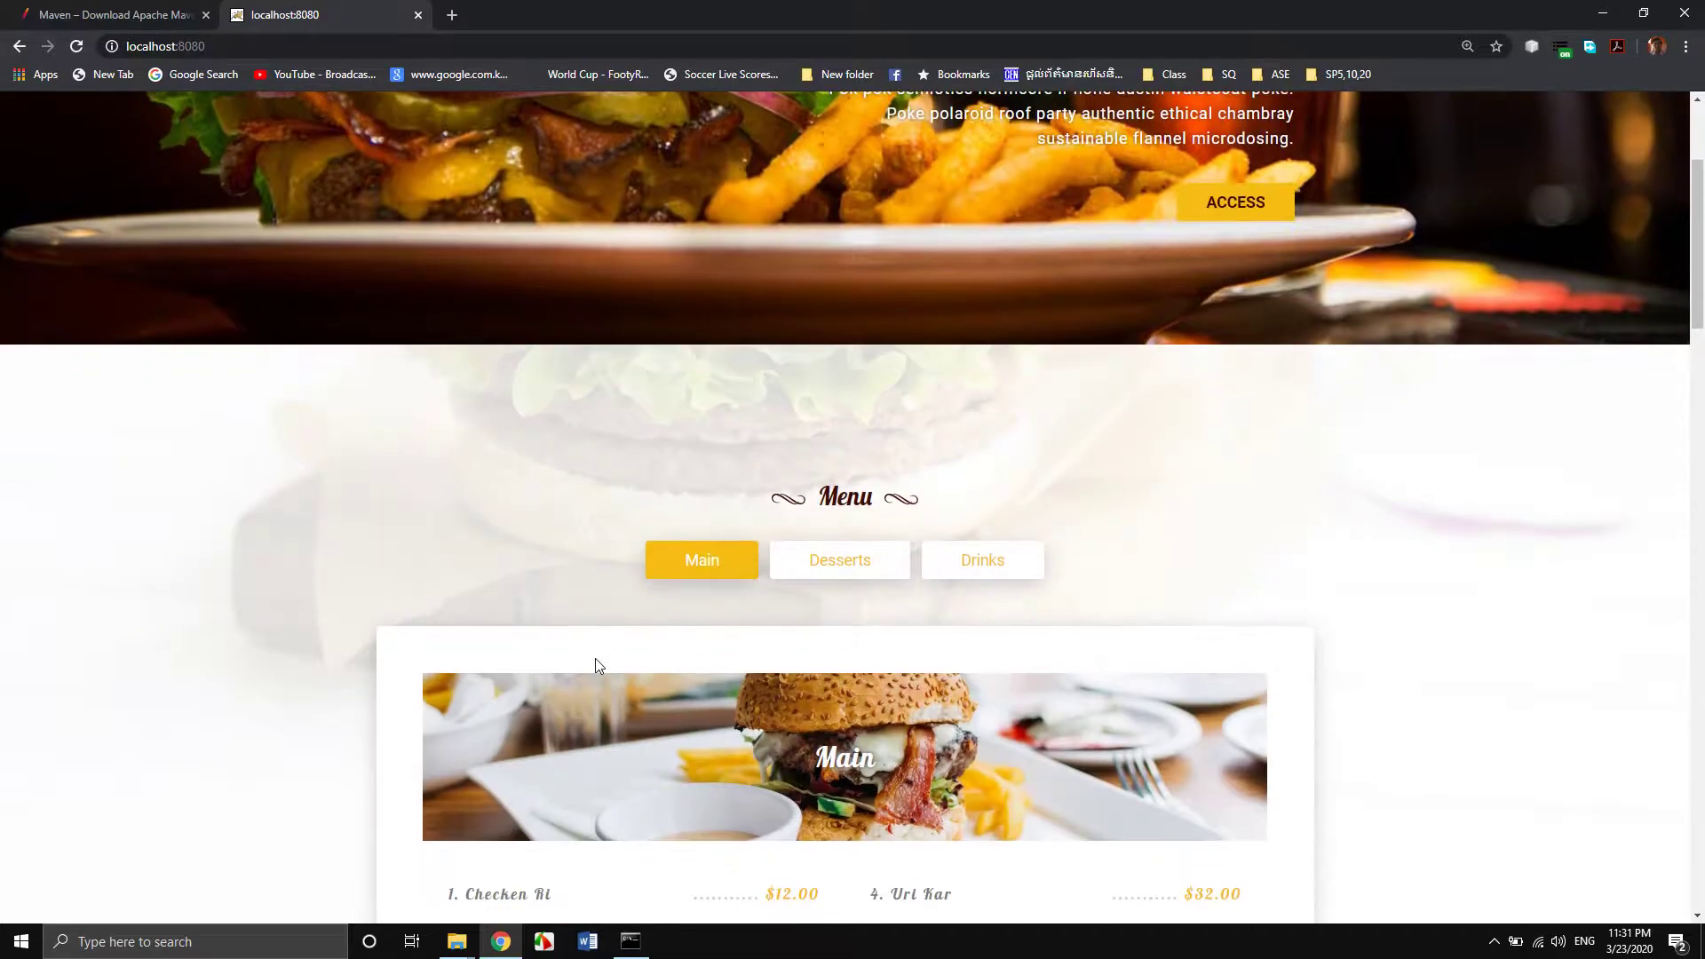
scroll(456, 508, "down", 7)
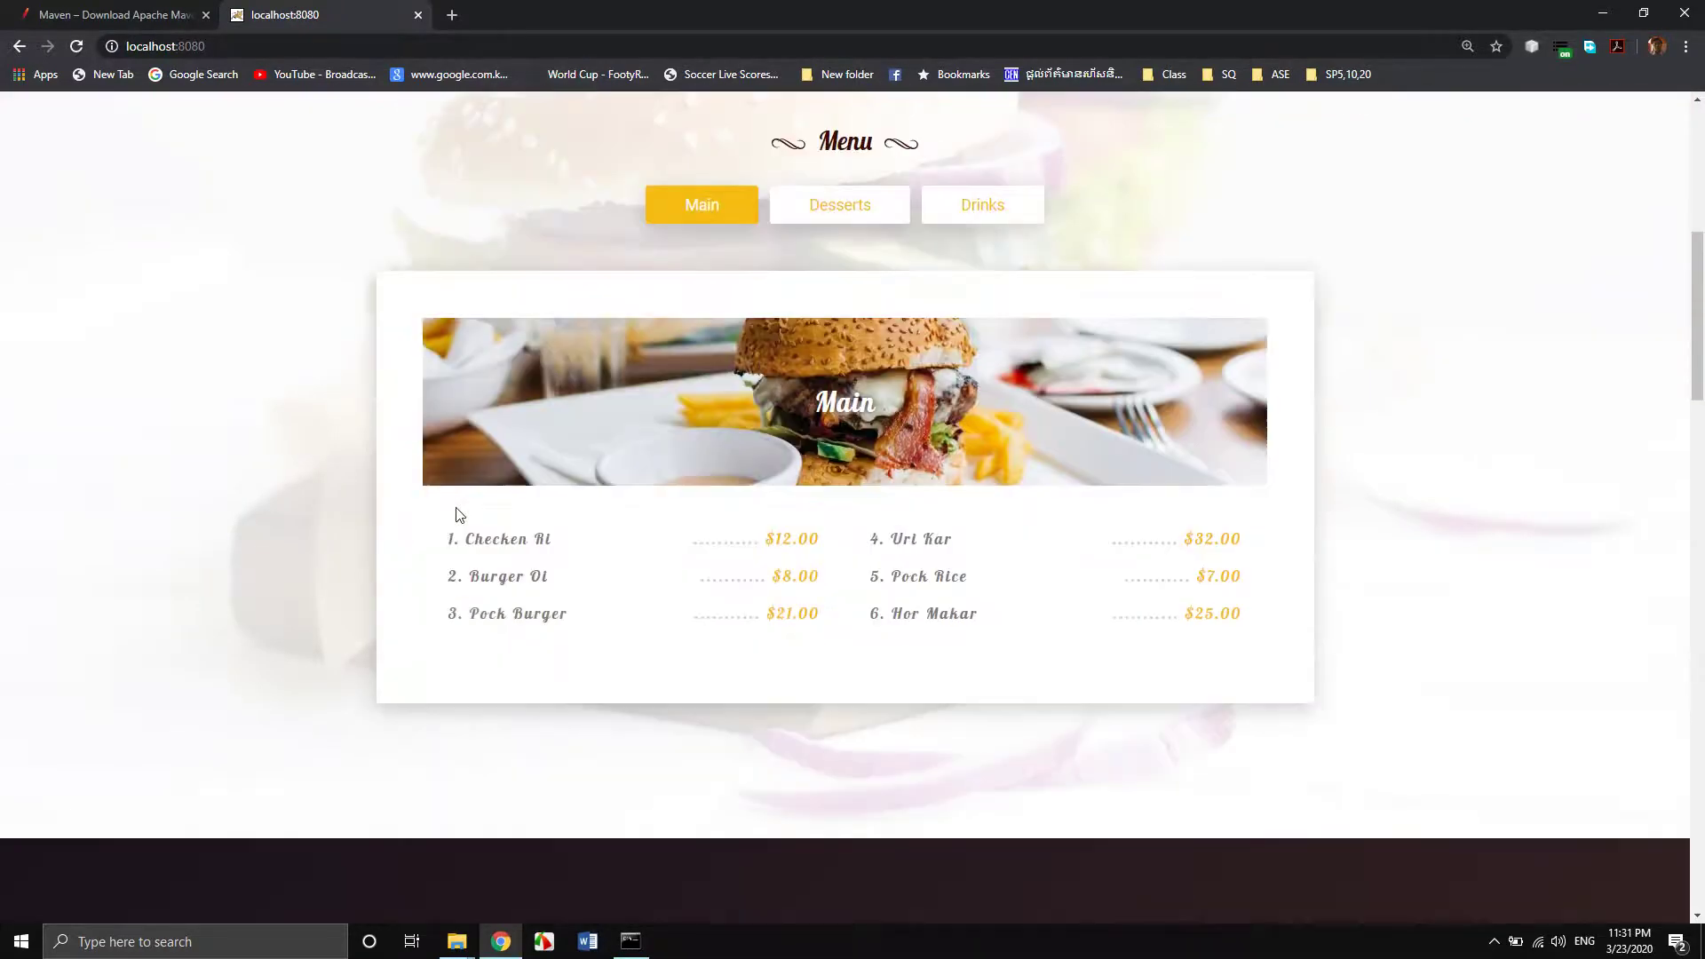
scroll(456, 515, "up", 4)
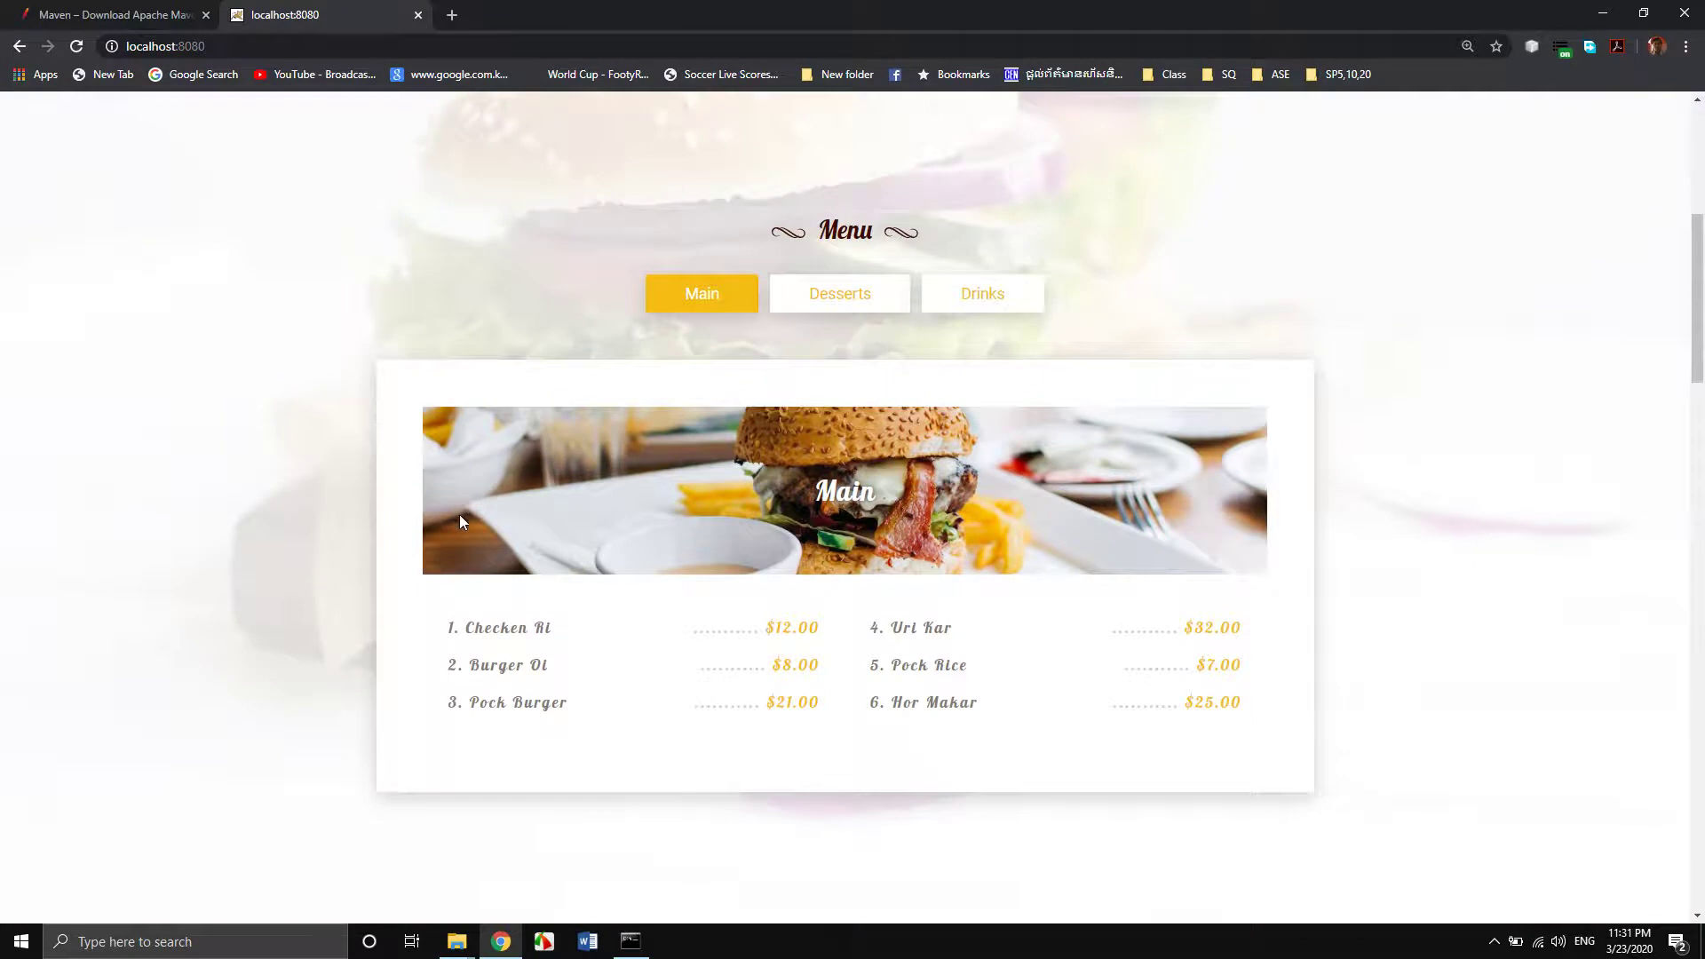
left_click(1698, 20)
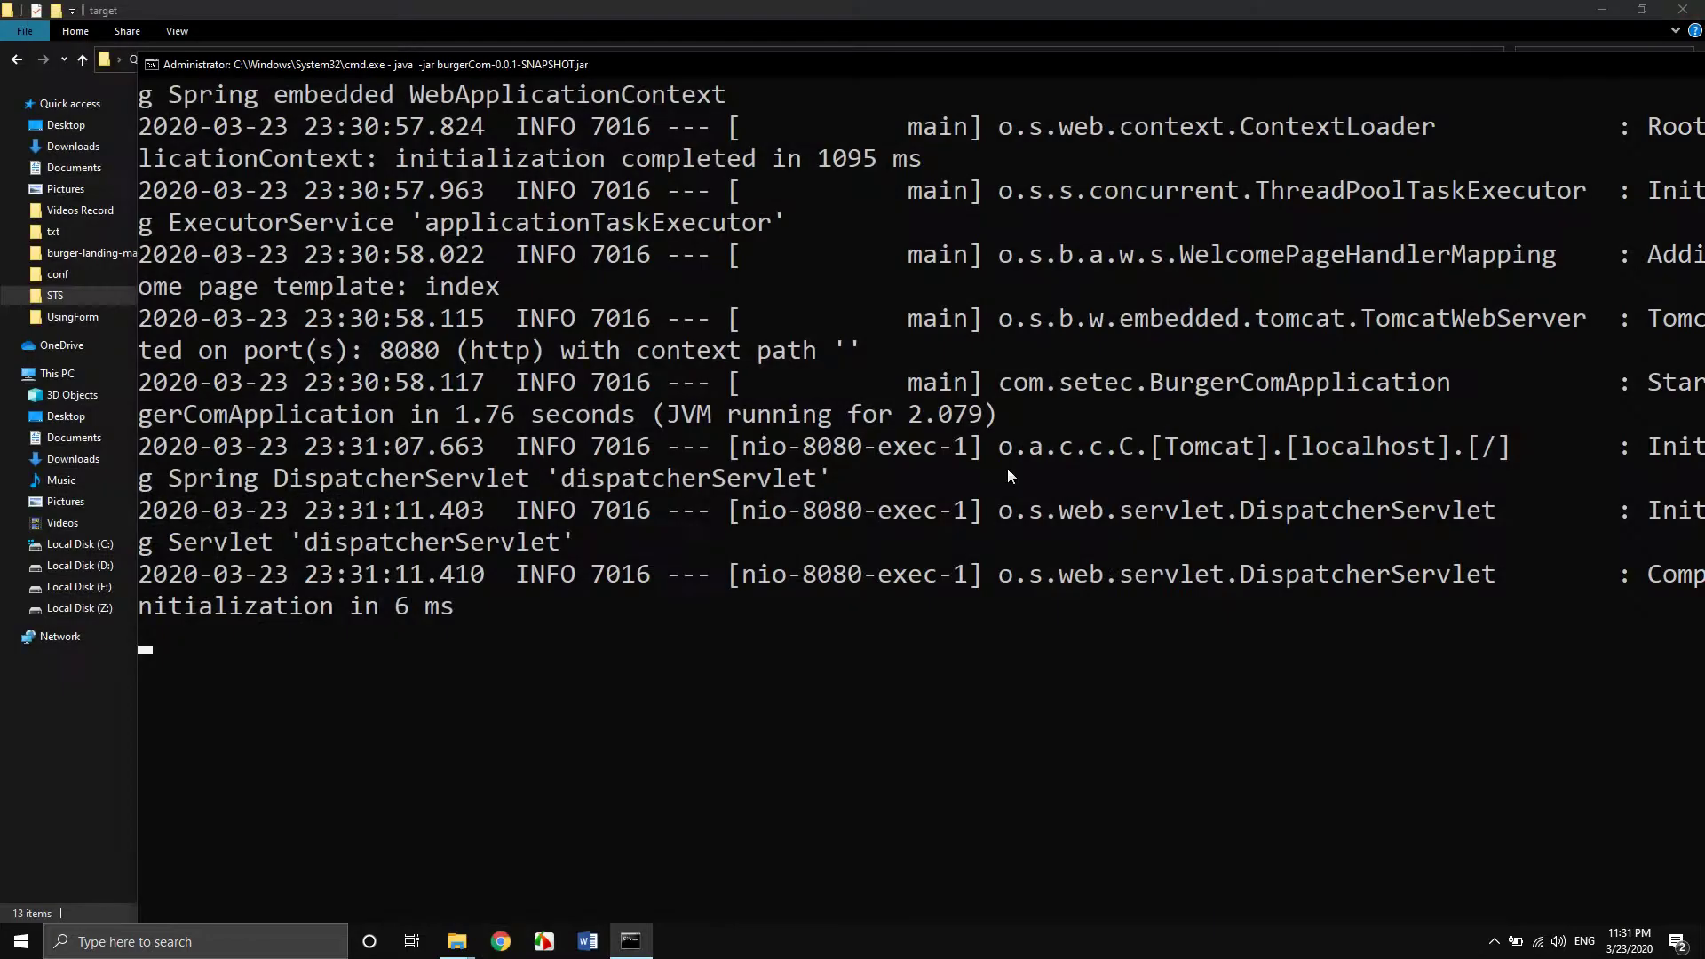
Point out port 8080 in the server output, and close the command prompt and the target folder window.
left_click_drag(743, 61, 227, 167)
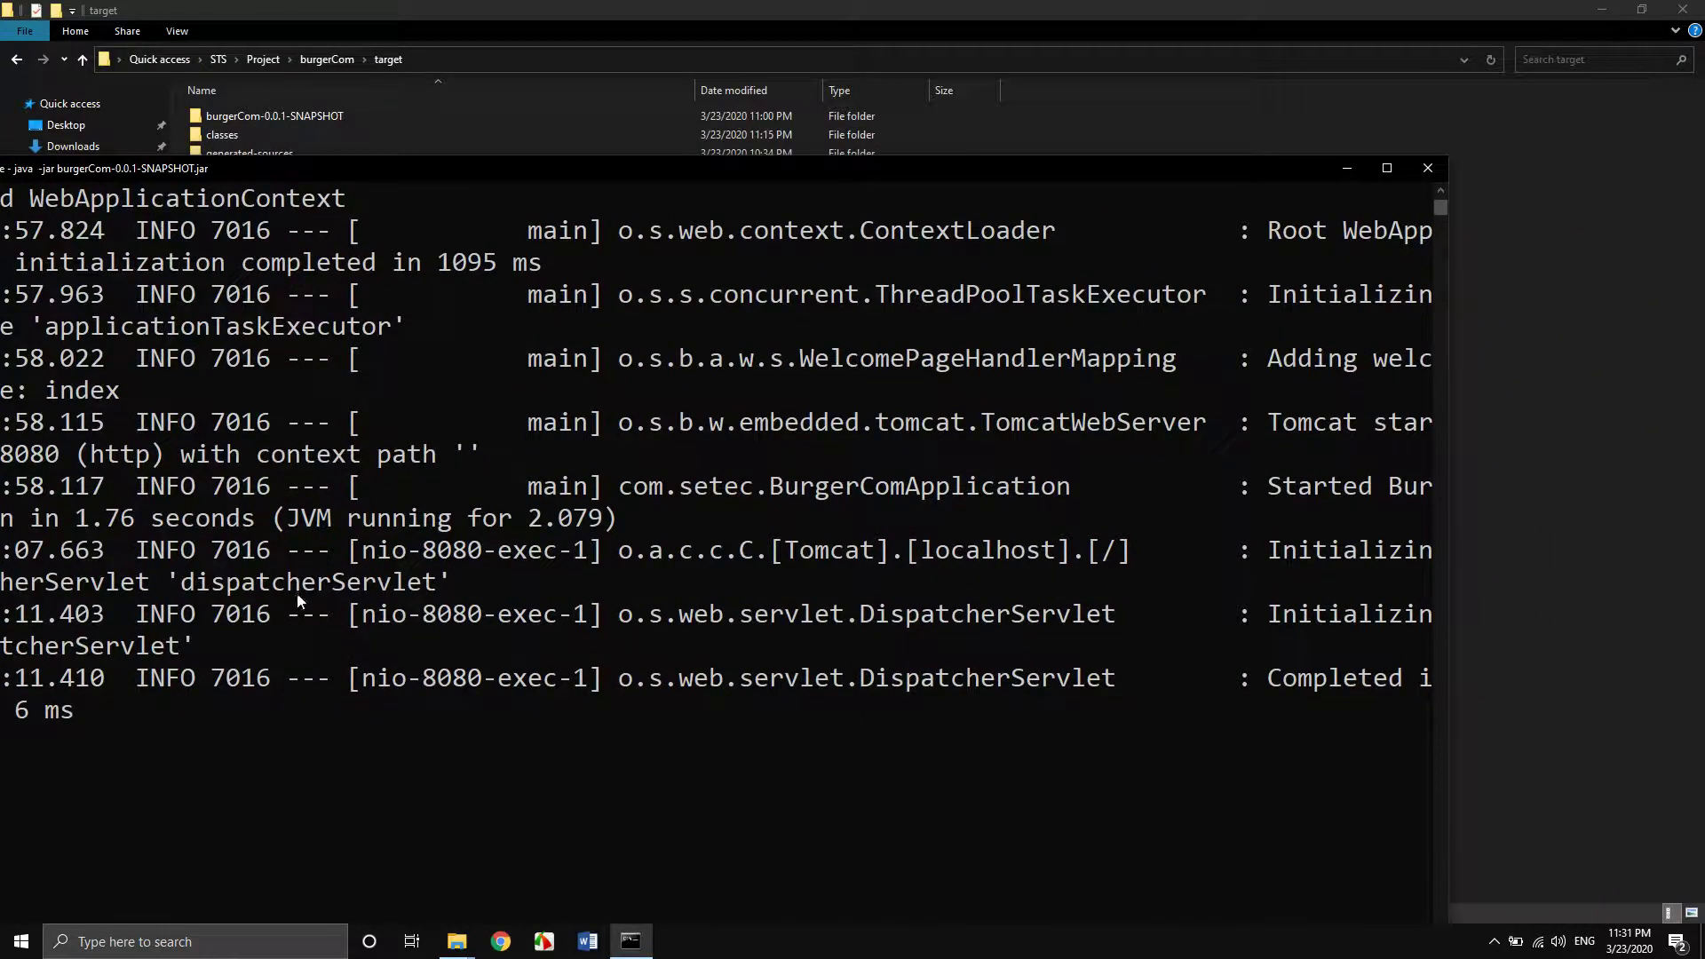
left_click_drag(378, 169, 718, 129)
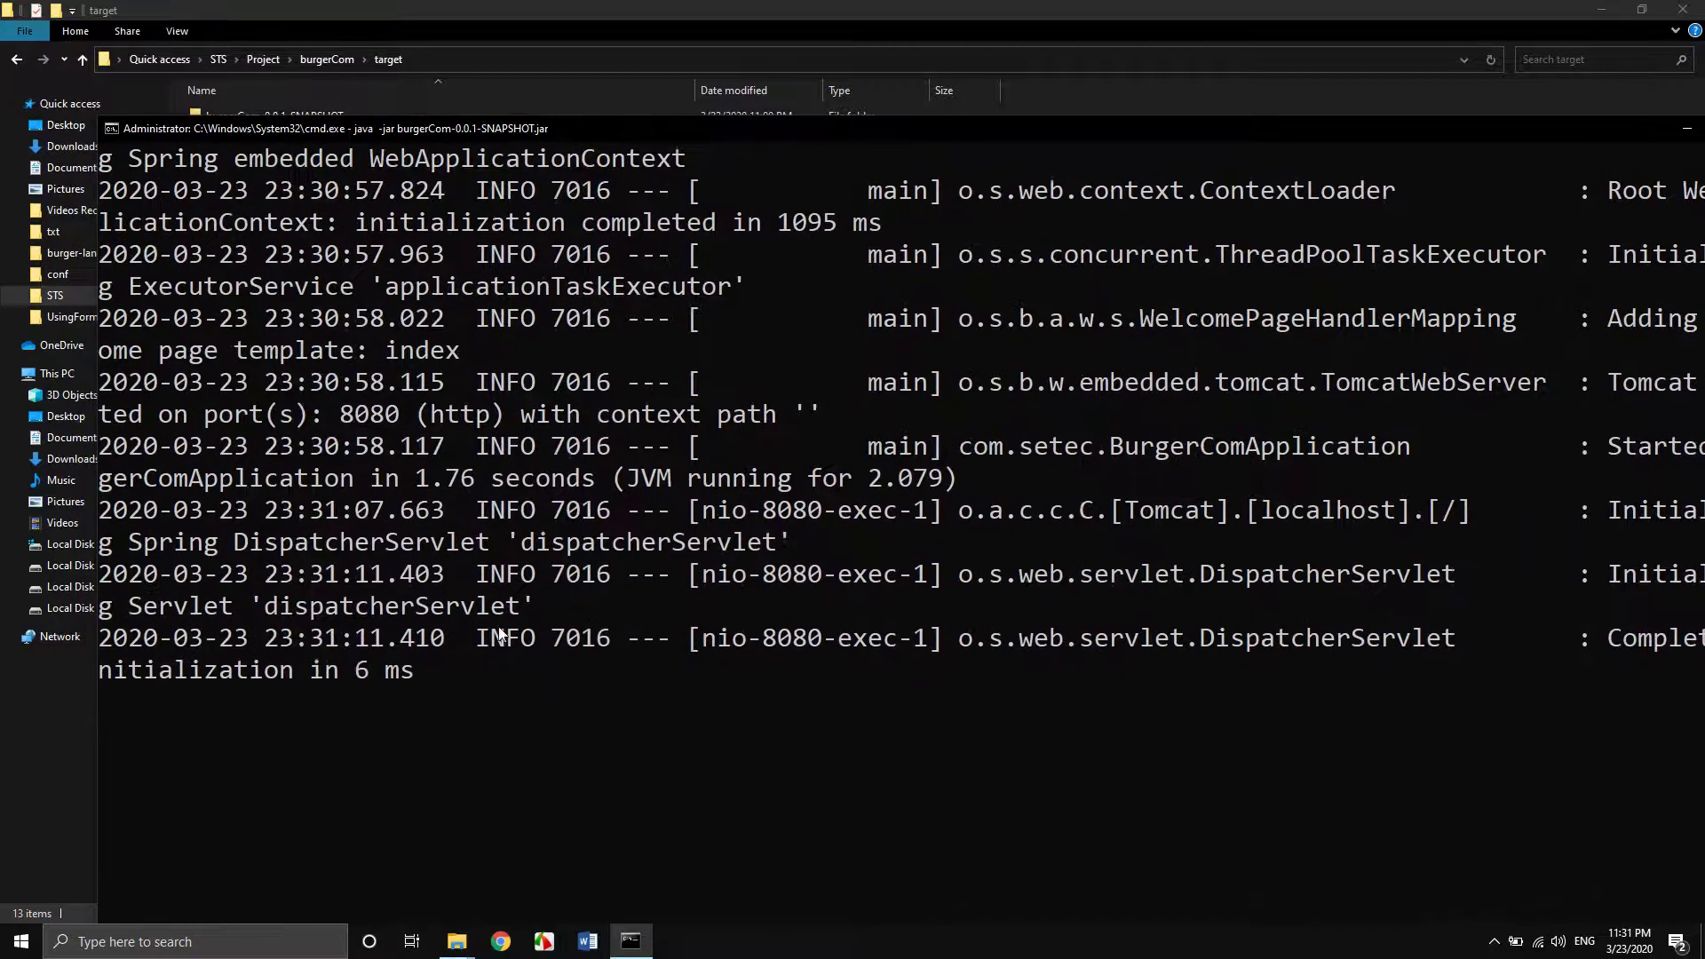
left_click_drag(329, 414, 394, 415)
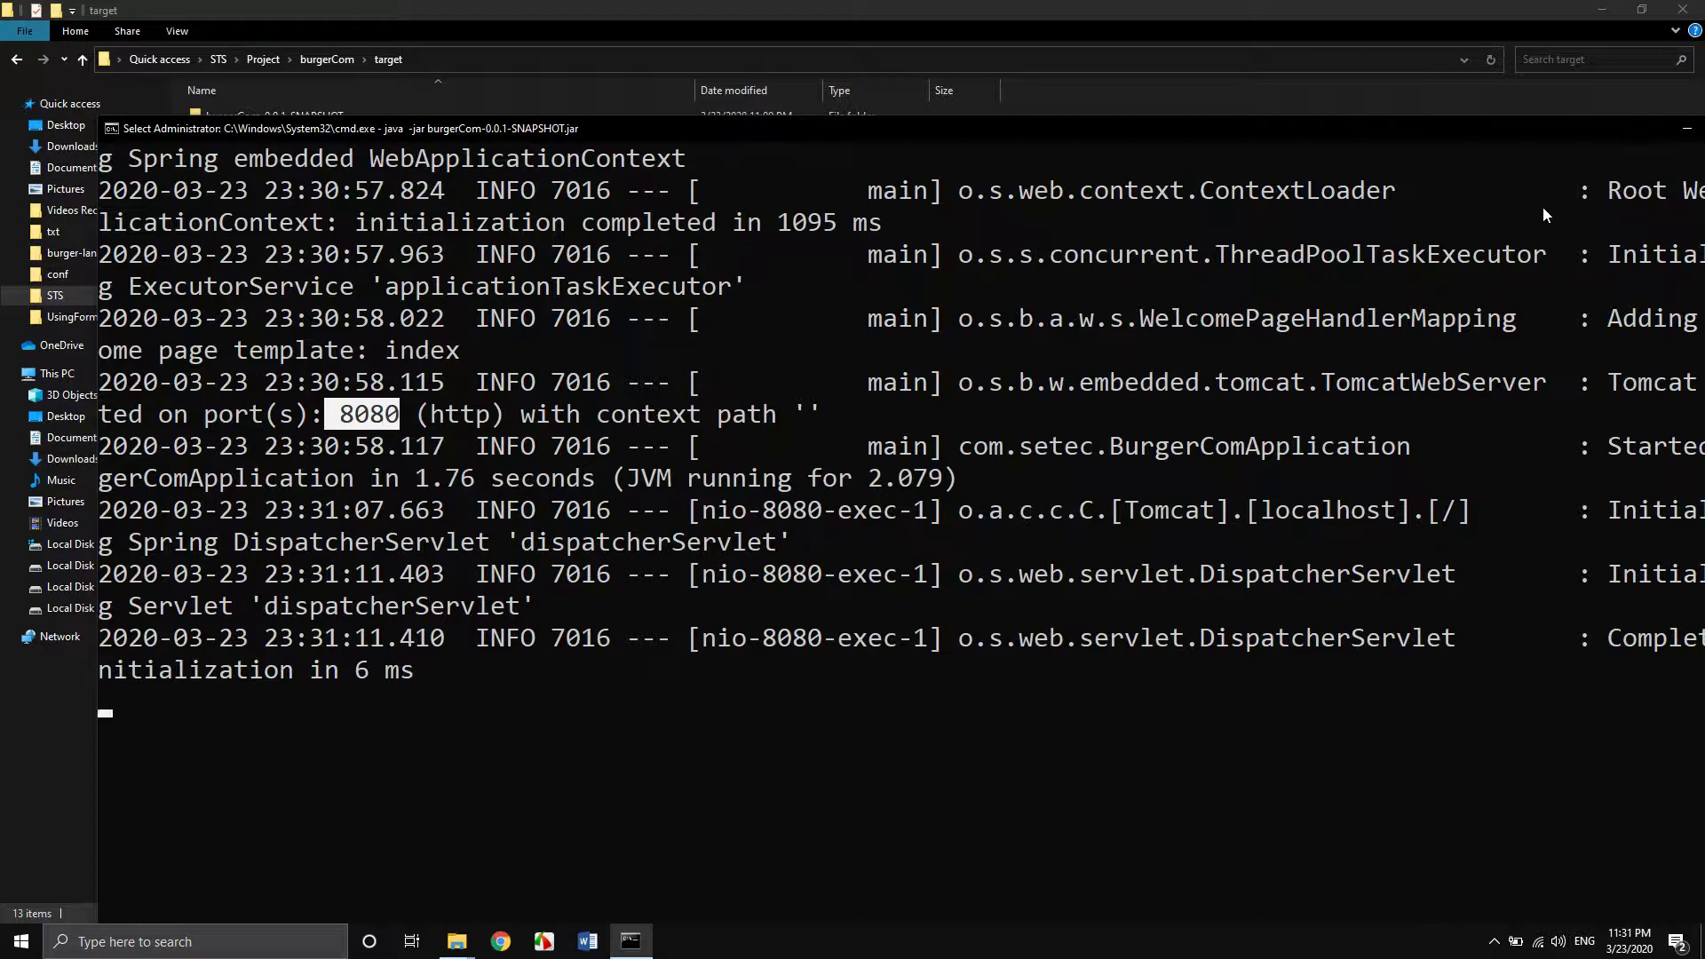
left_click_drag(1606, 142, 1254, 158)
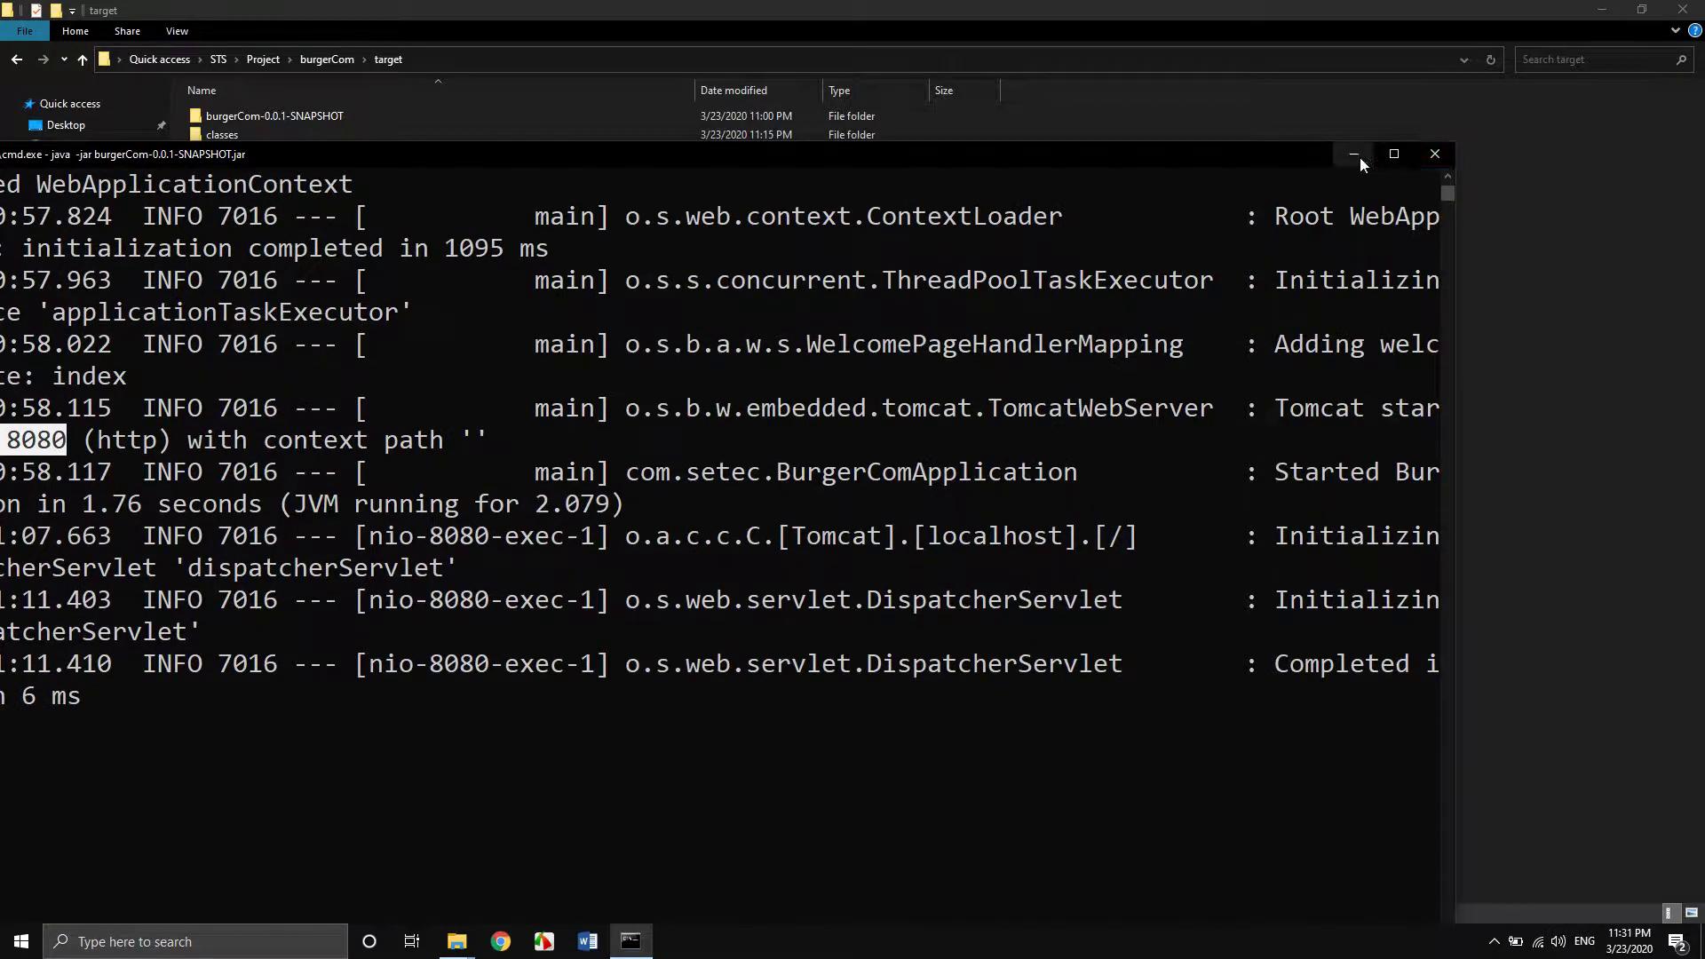
left_click(1436, 154)
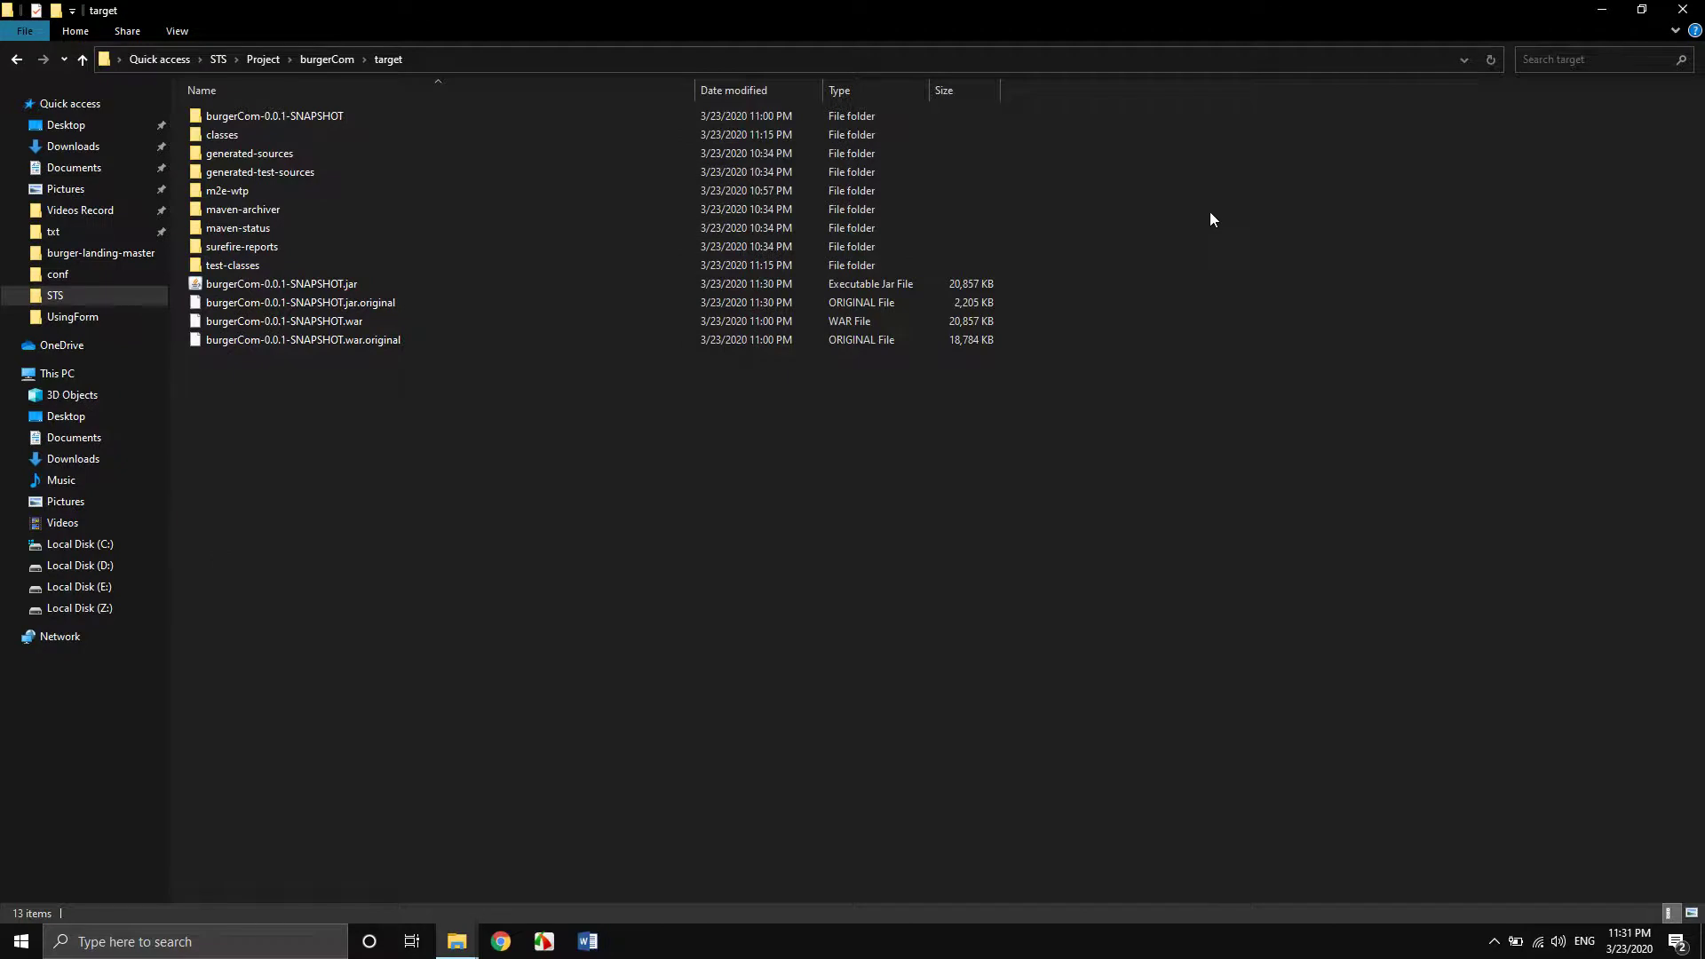
left_click(408, 287)
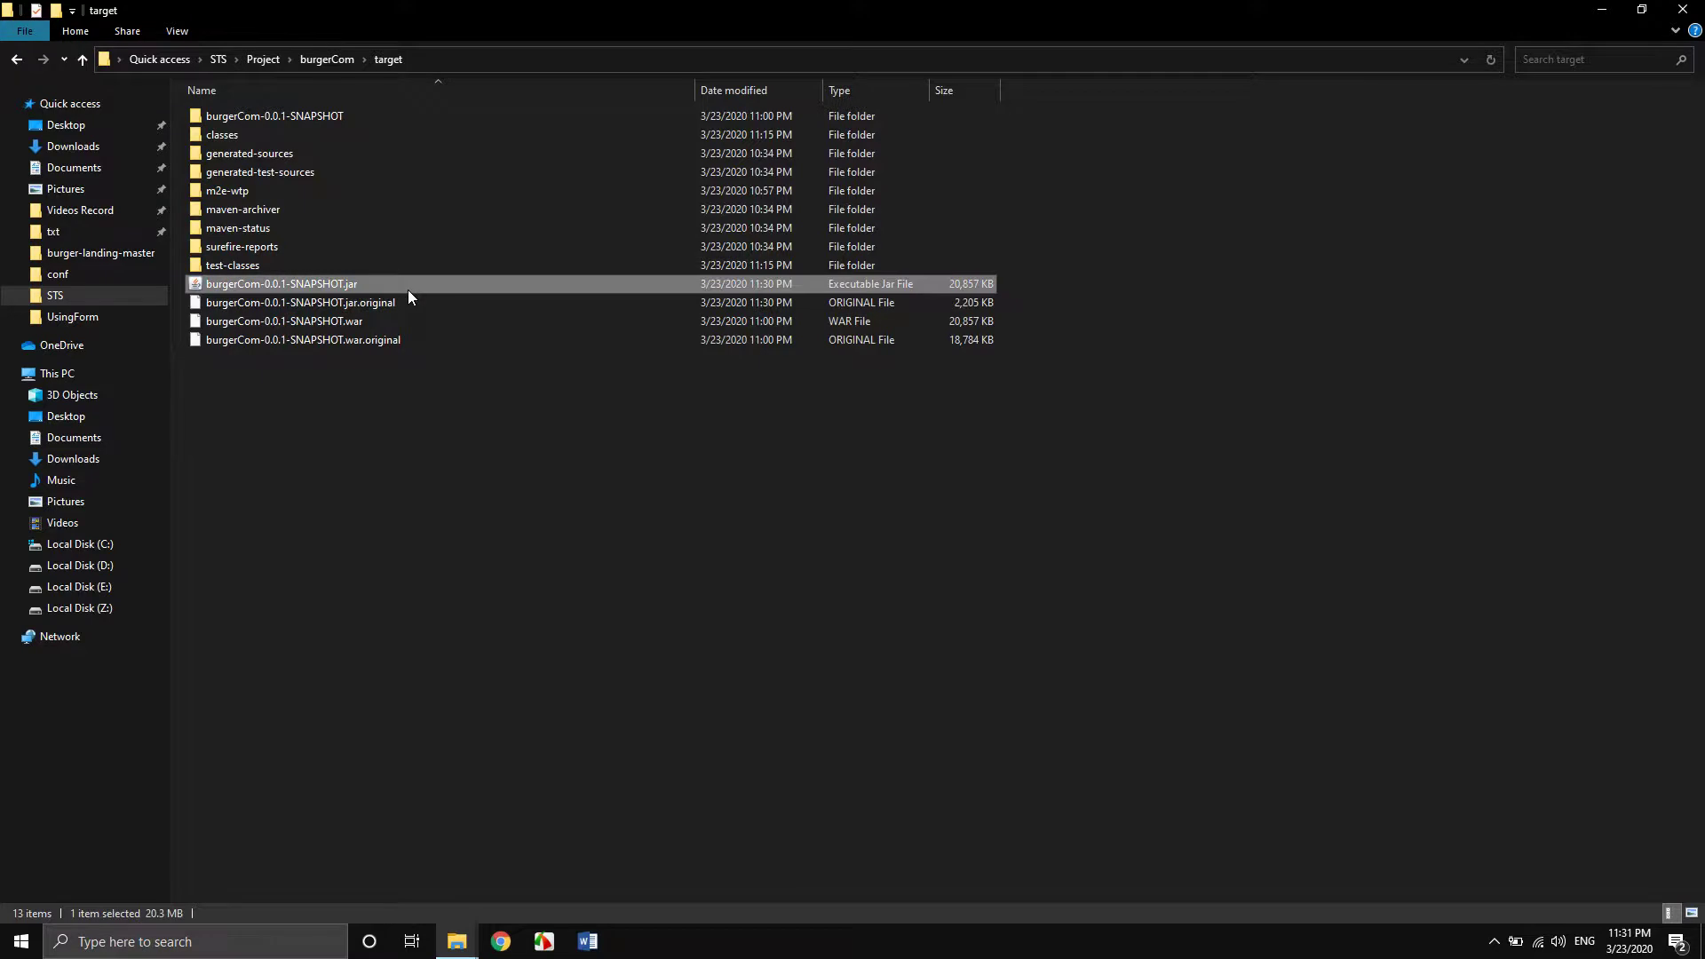
left_click(1683, 9)
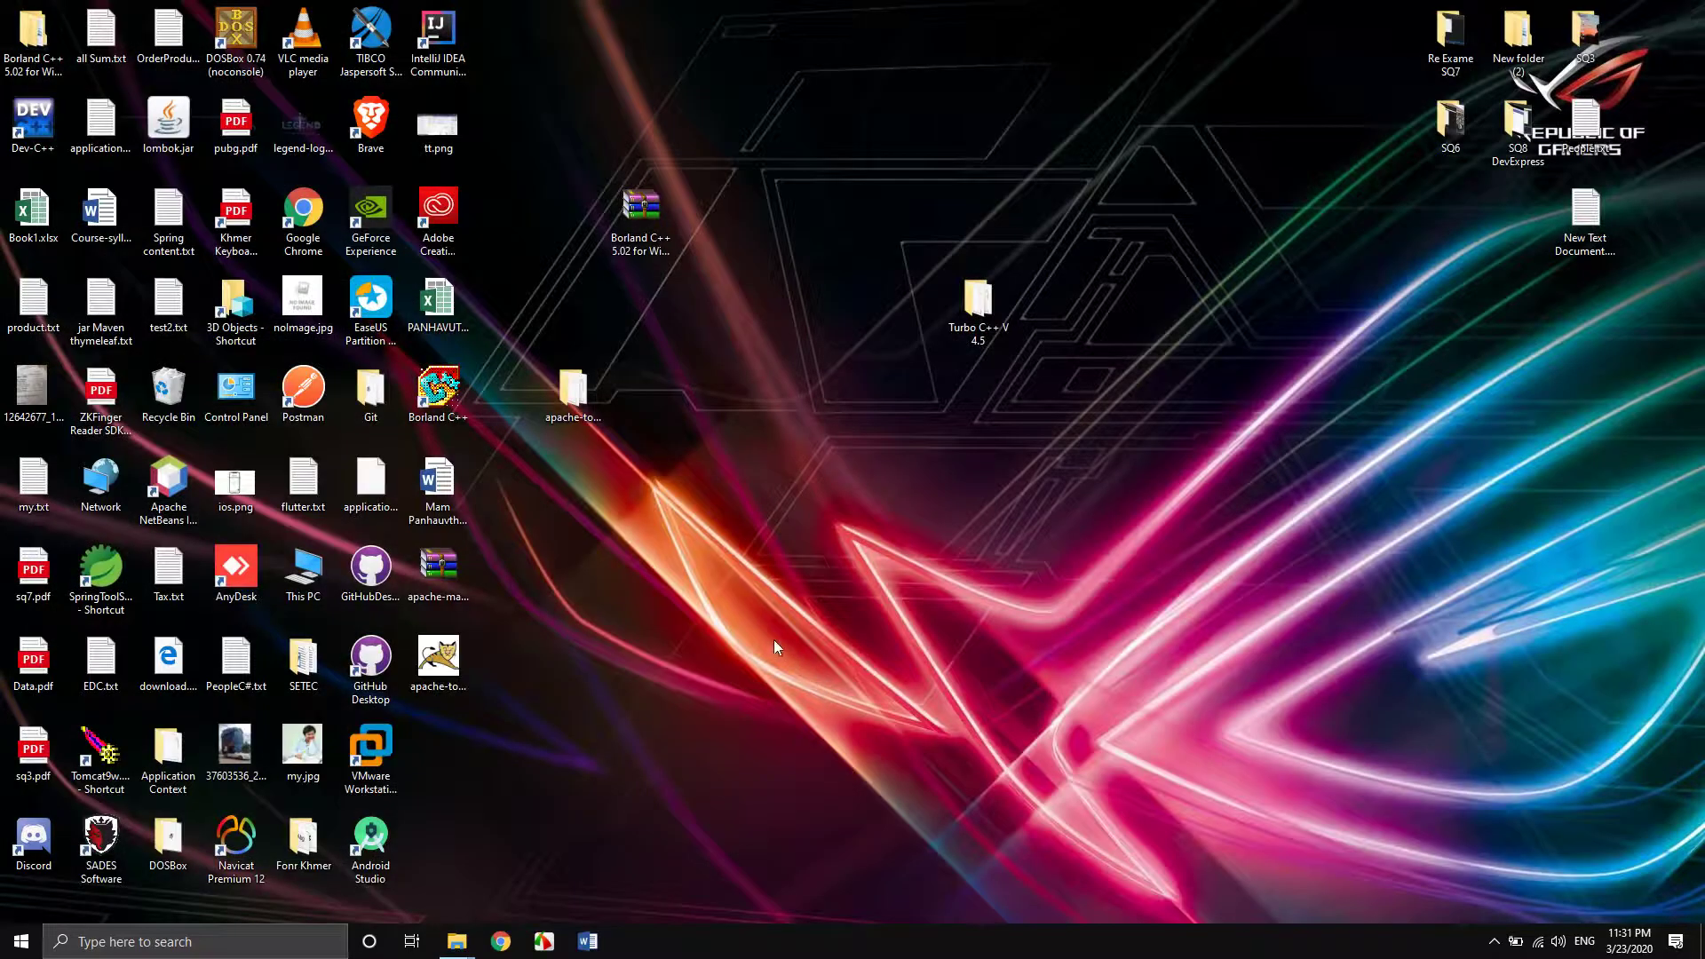
Start Spring Tool Suite, close the Terminal view and show BurgerComApplication.java.
double_click(101, 571)
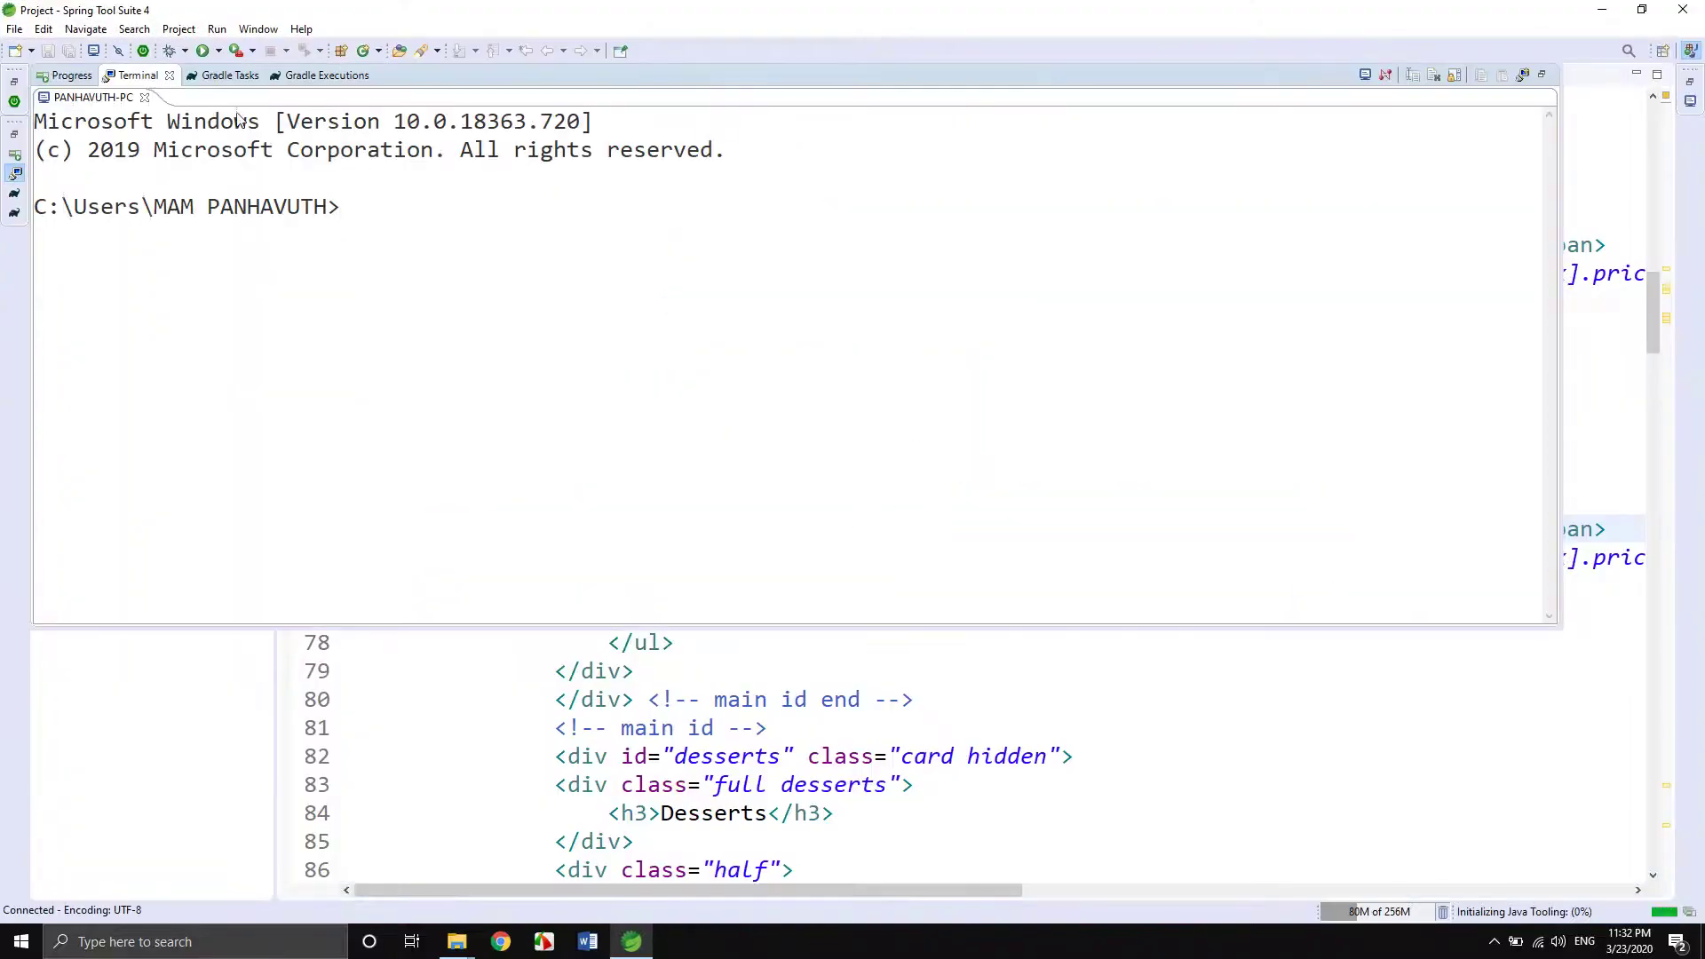
left_click(171, 77)
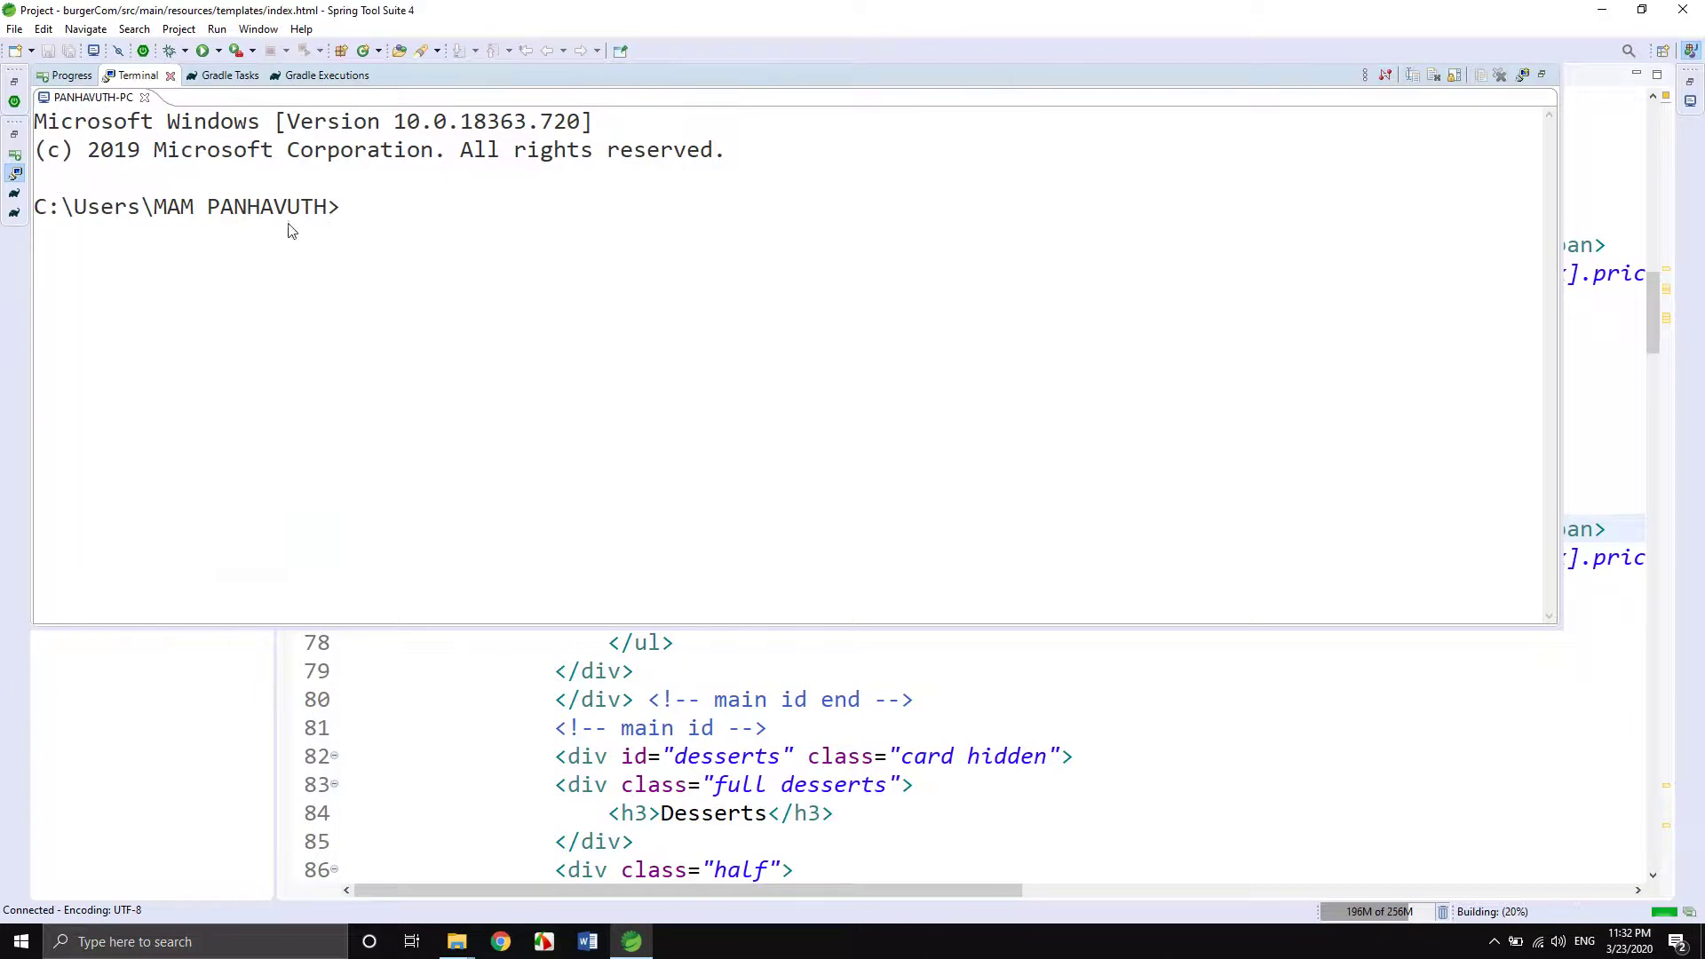
left_click(363, 76)
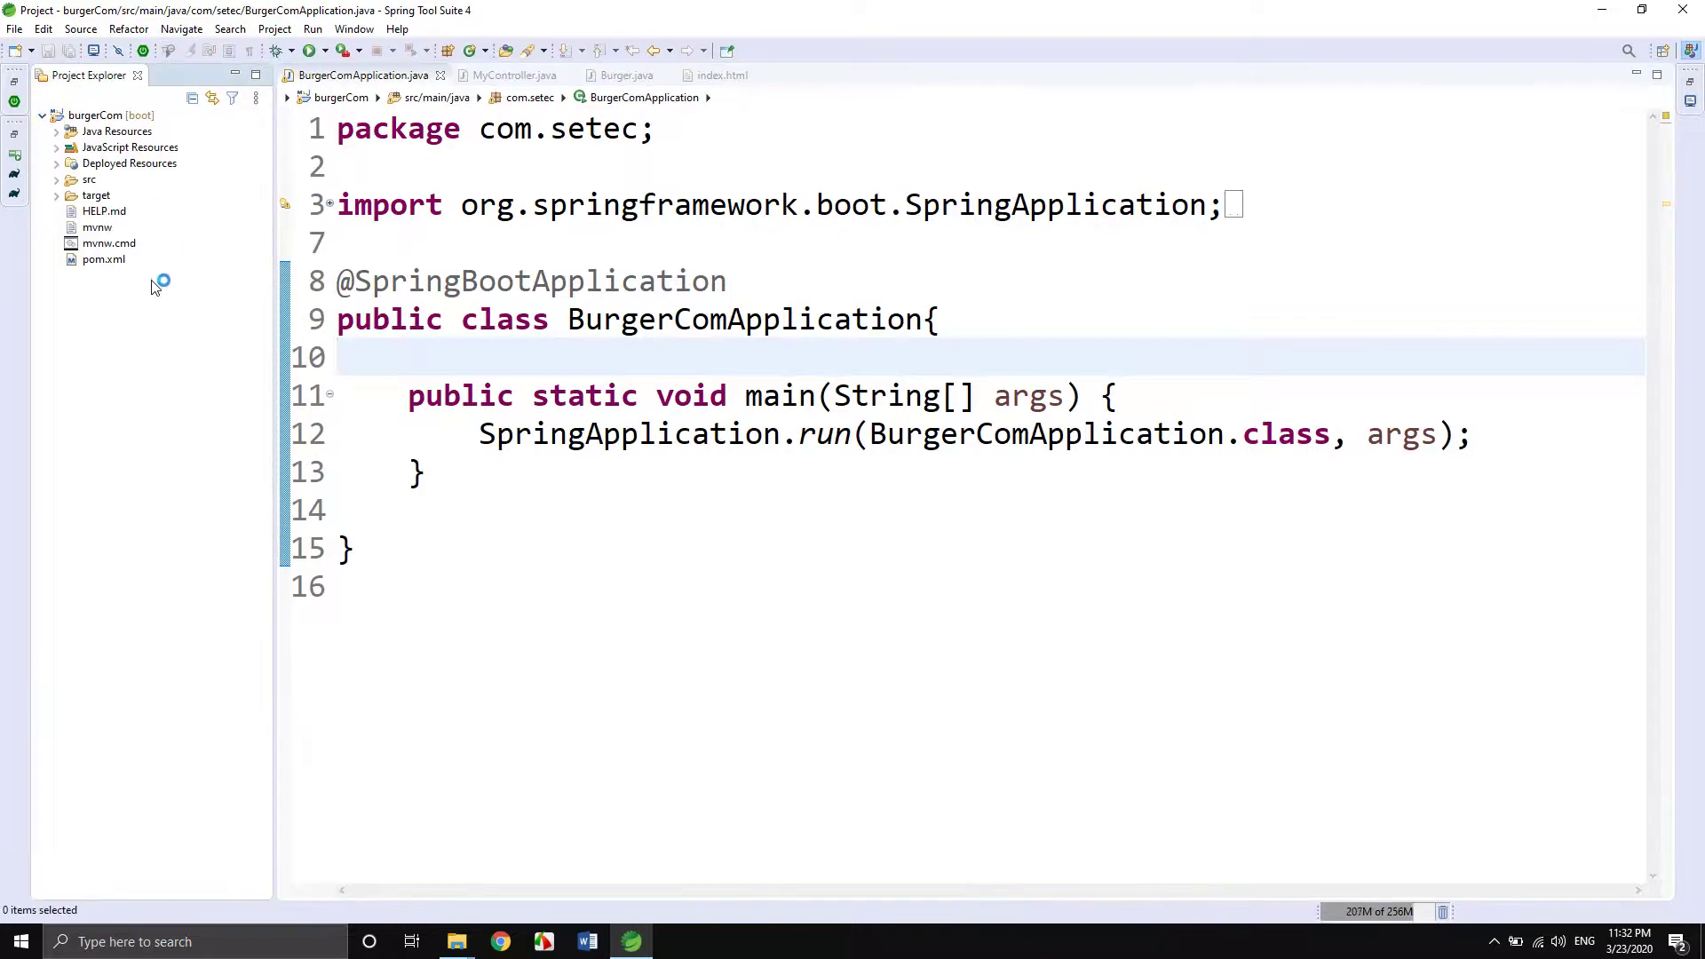
Set the packaging to war in the burgerCom project's pom.xml, and close the file with the change saved.
double_click(104, 260)
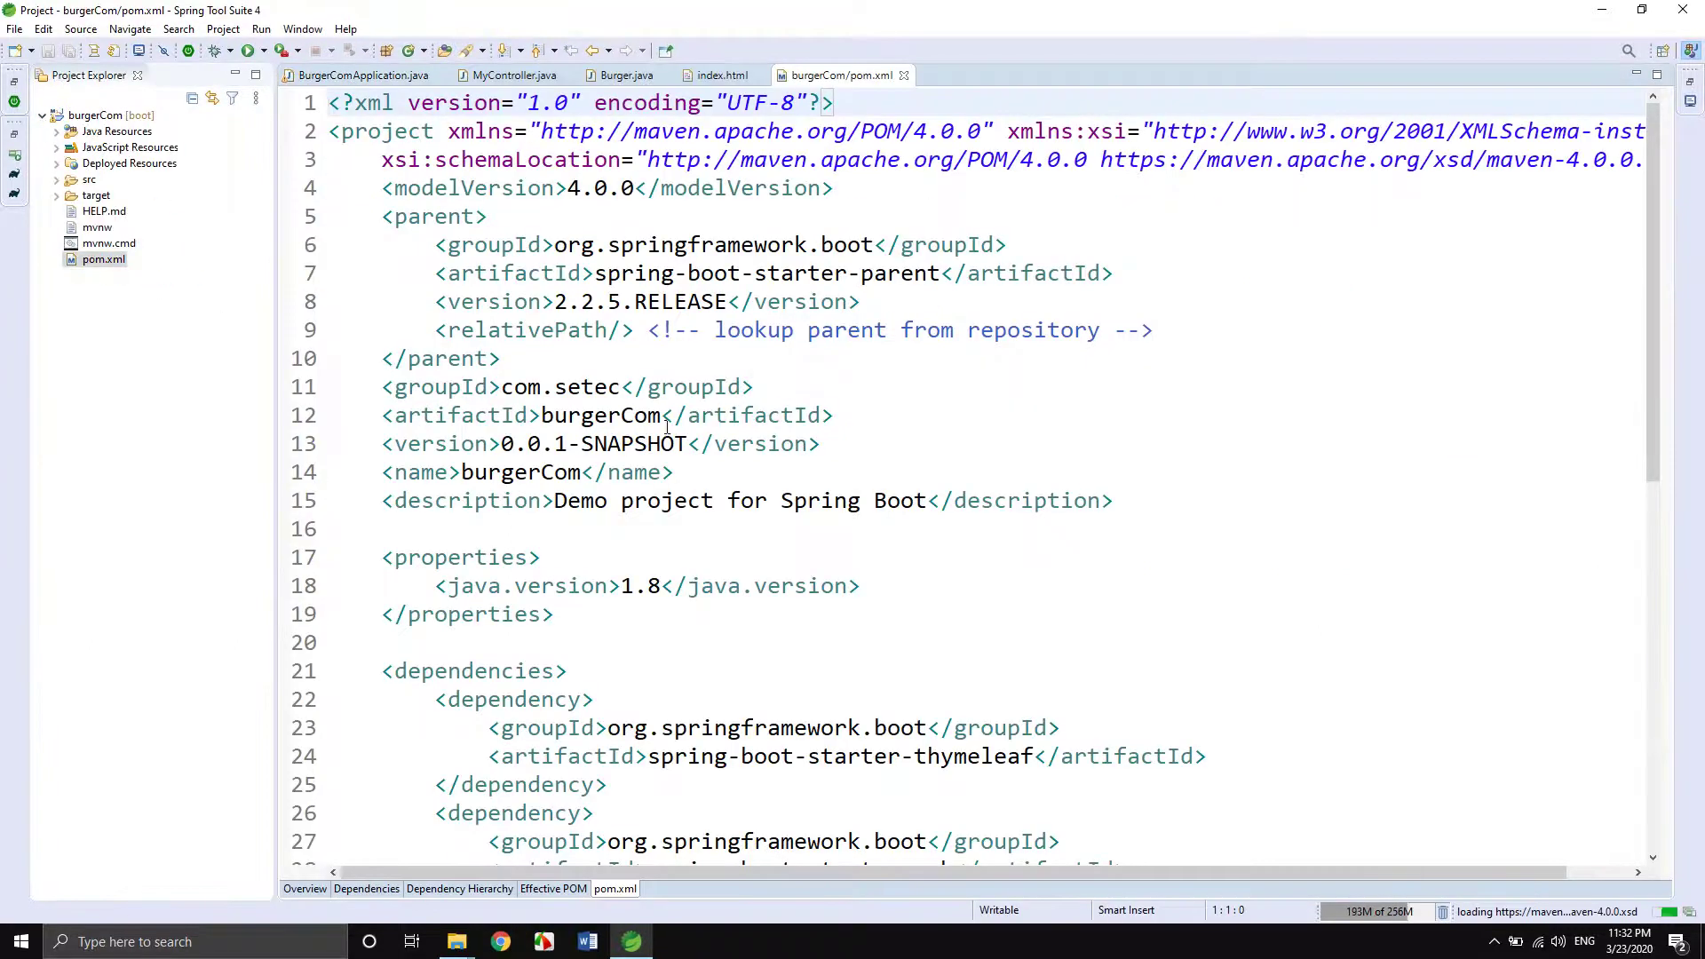
left_click(304, 888)
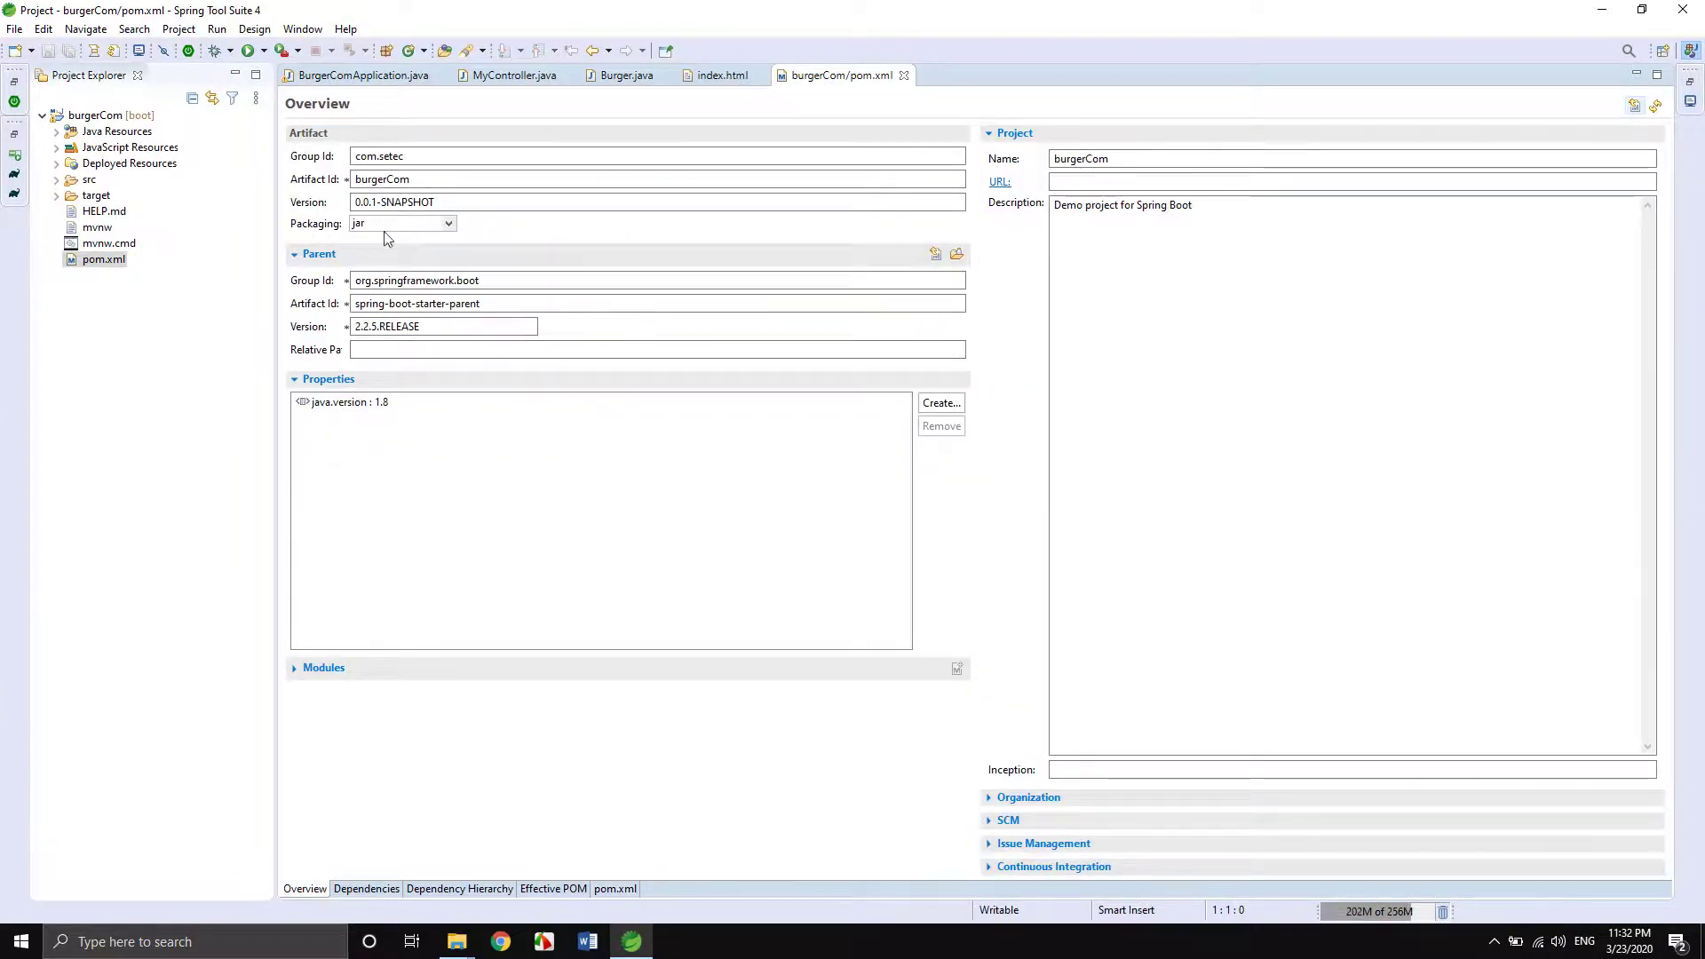
left_click(451, 225)
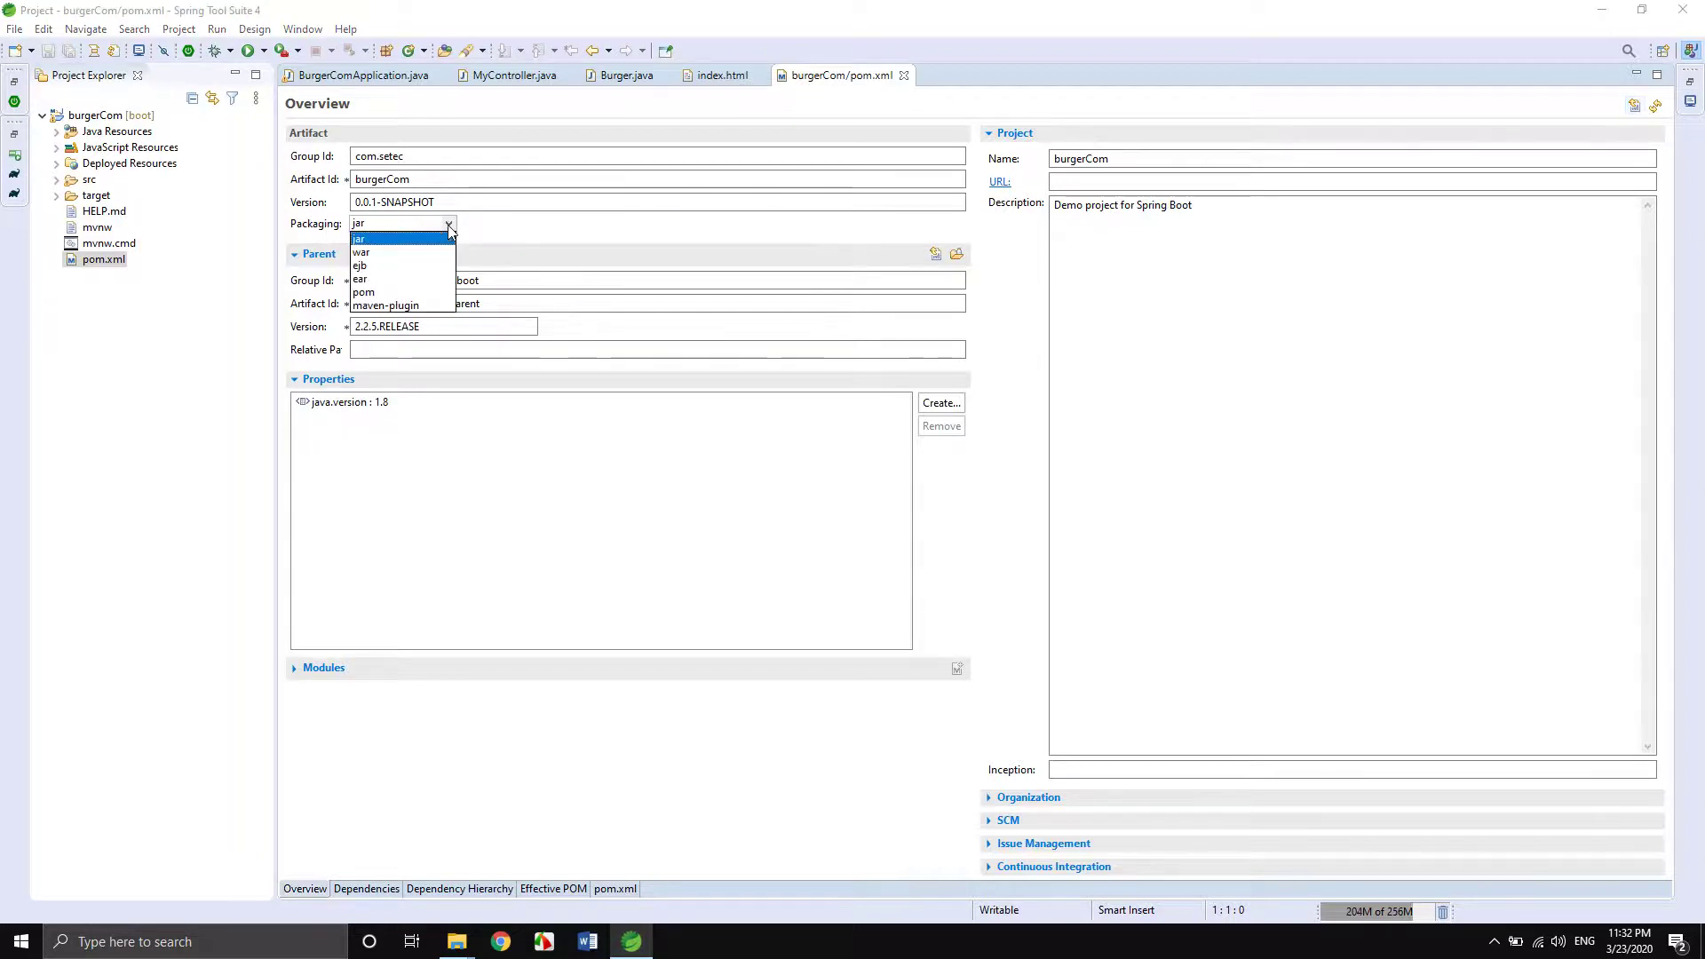
left_click(402, 253)
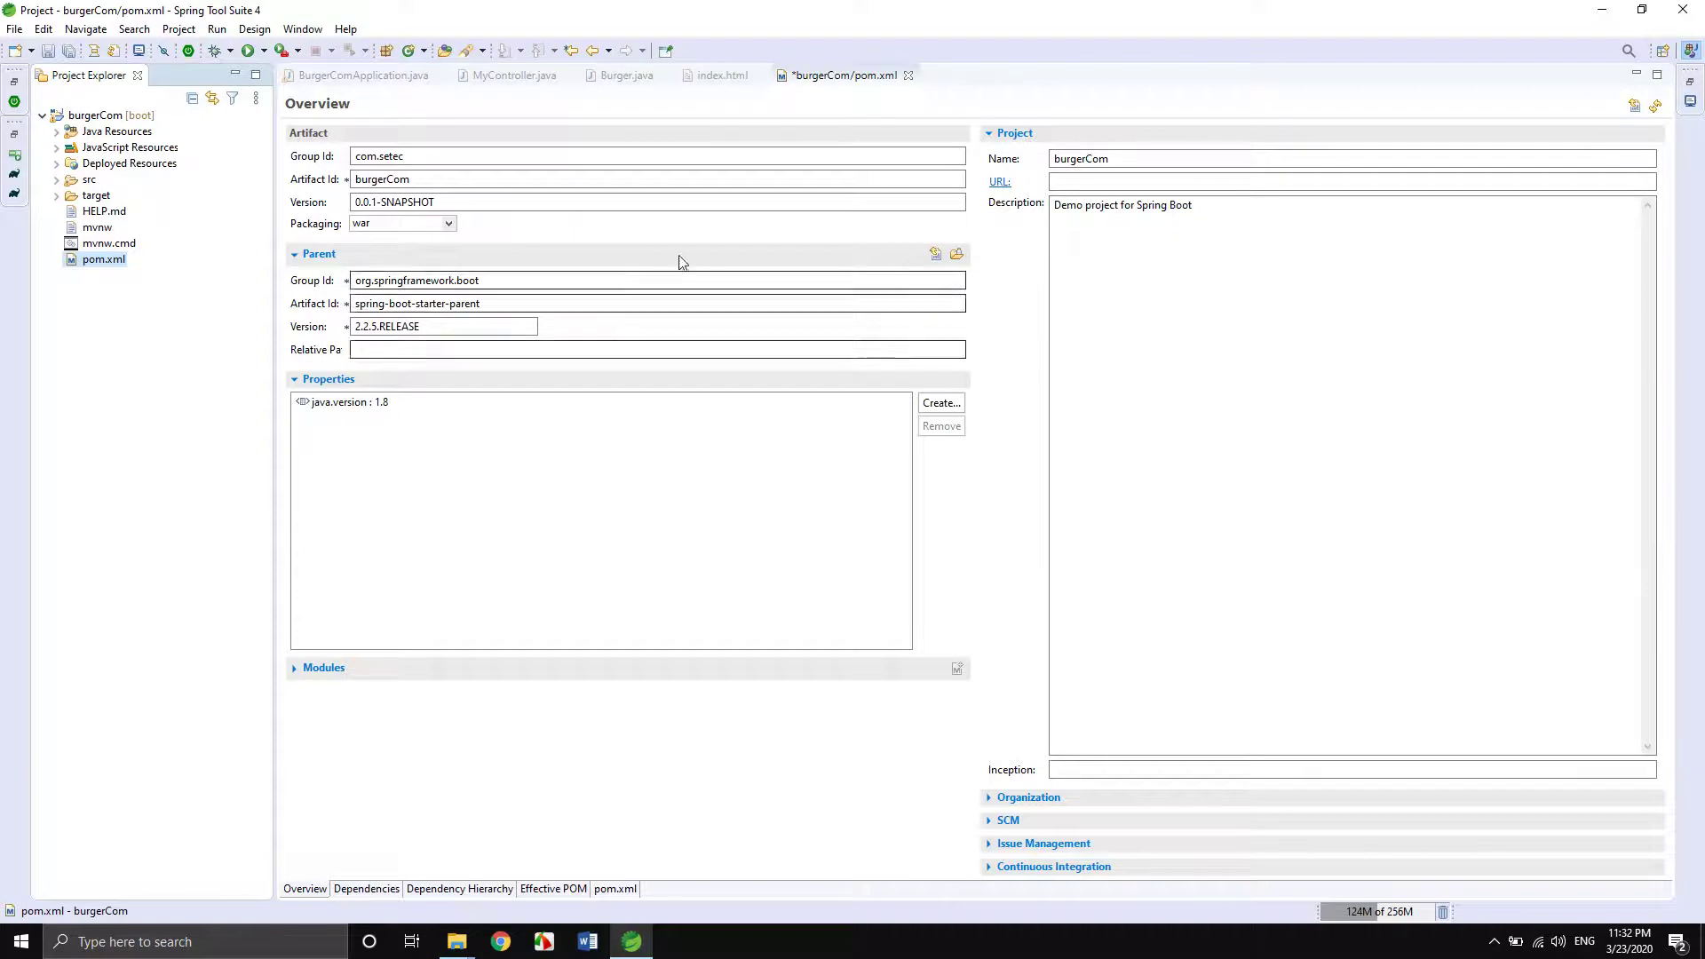
left_click(908, 75)
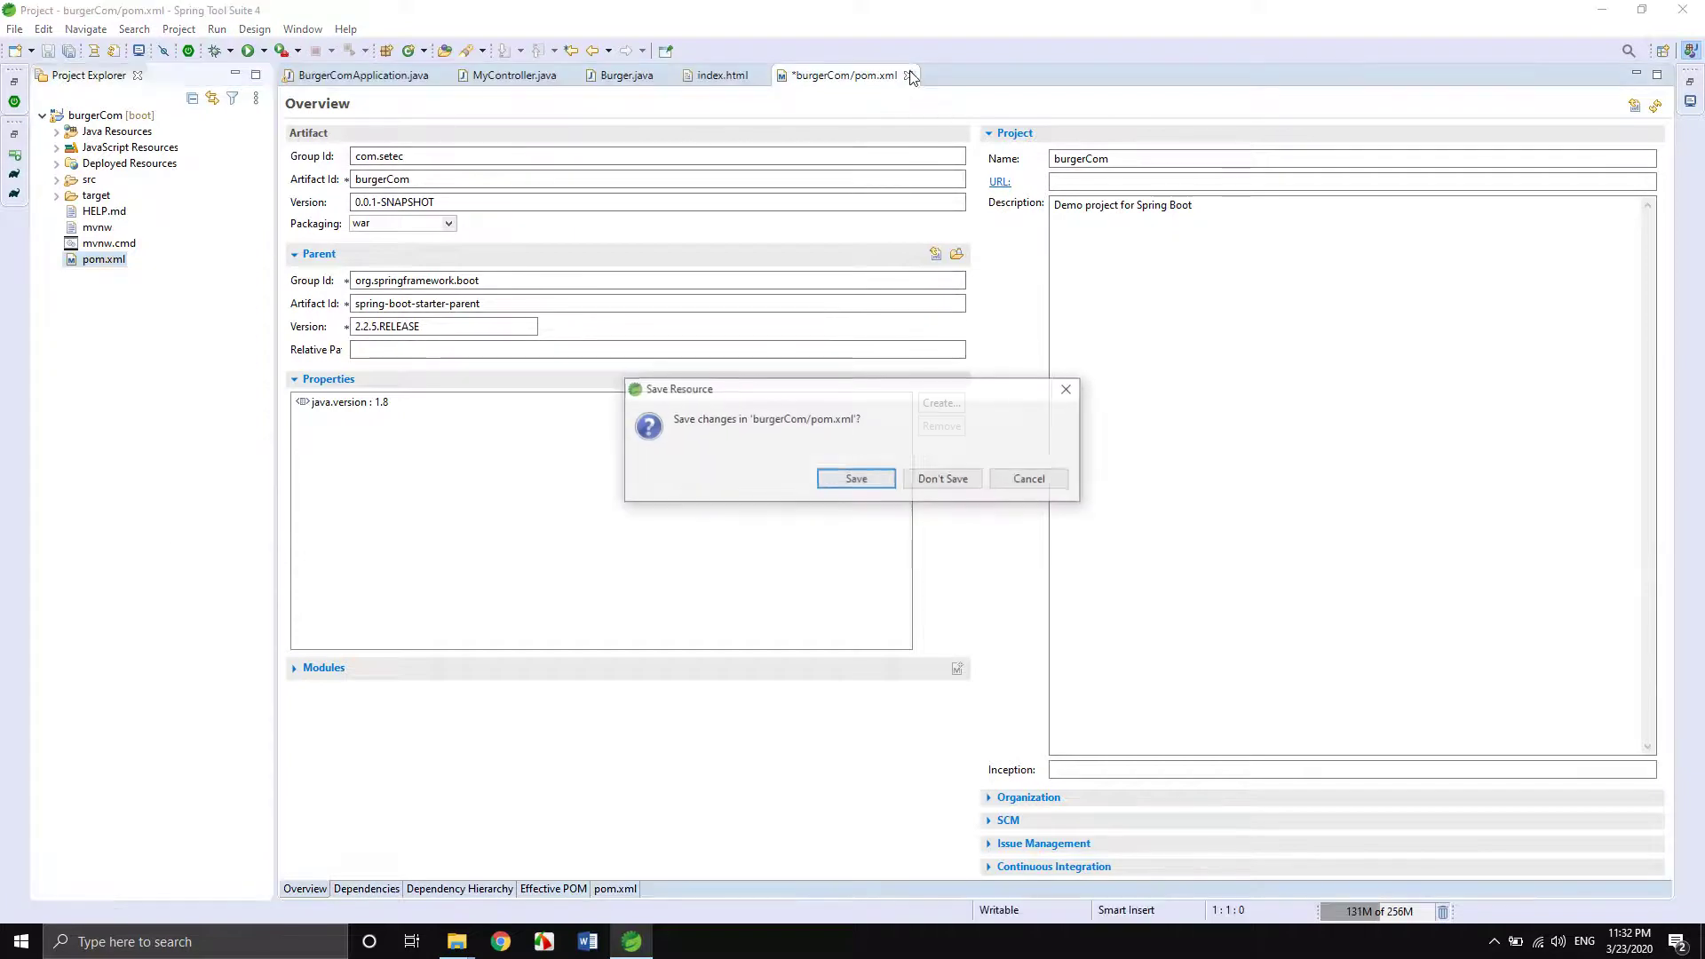
left_click(856, 478)
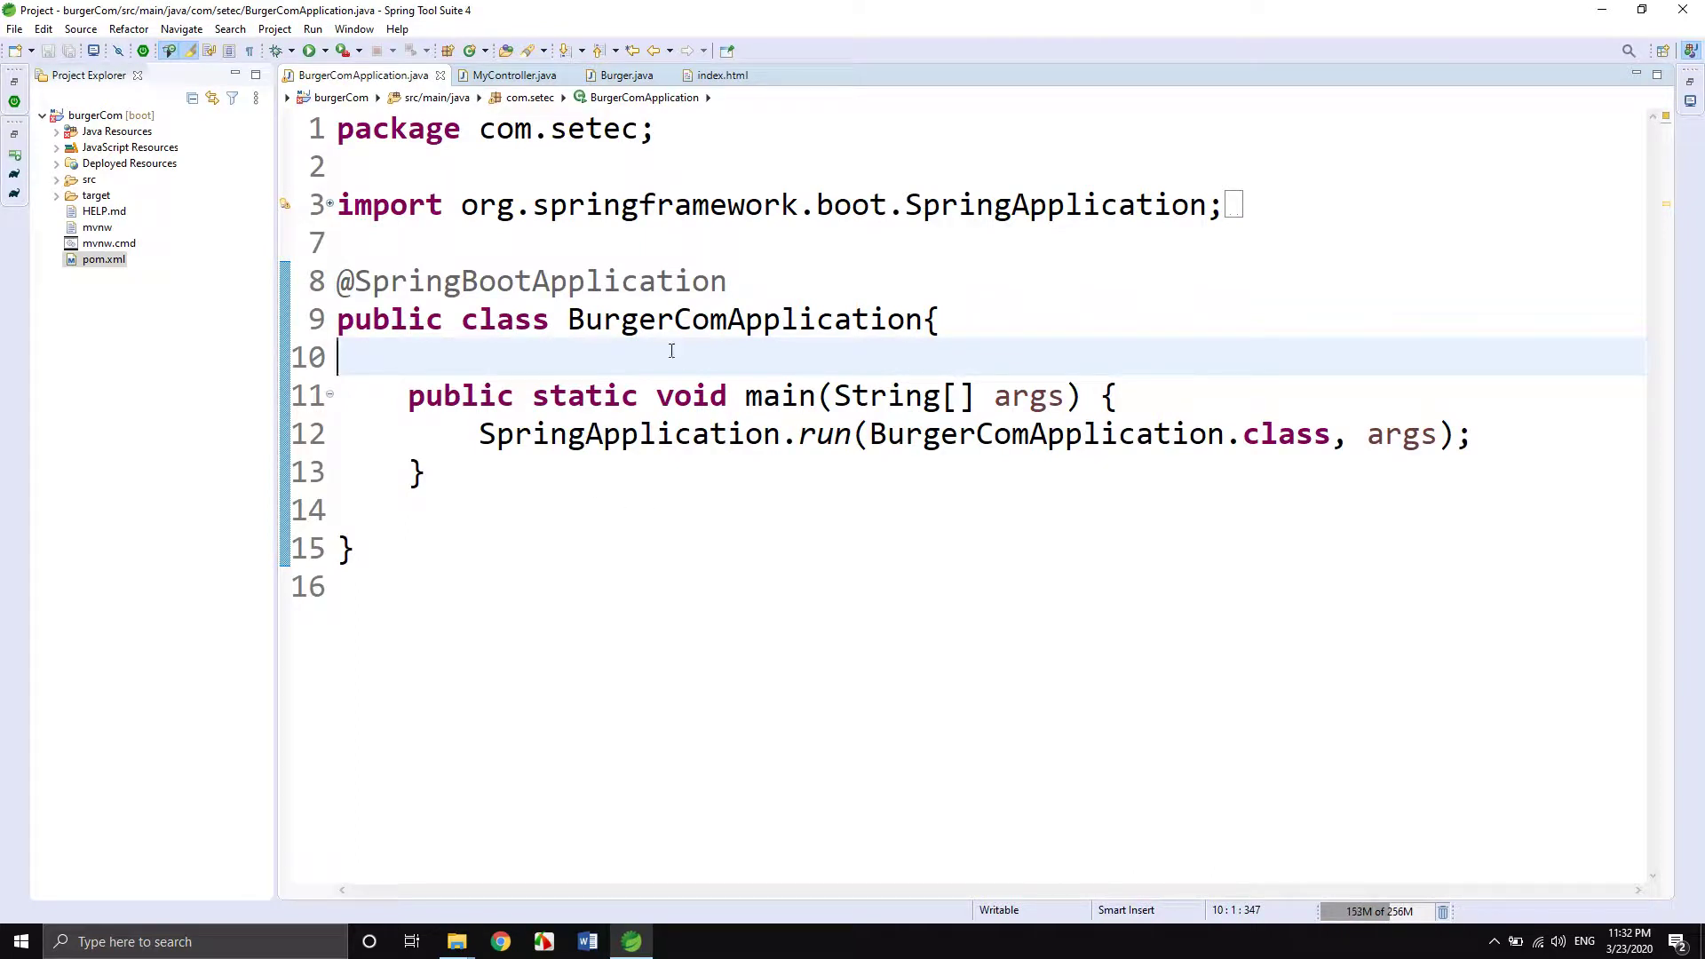
Make the BurgerComApplication class extend SpringBootServletInitializer.
left_click(927, 321)
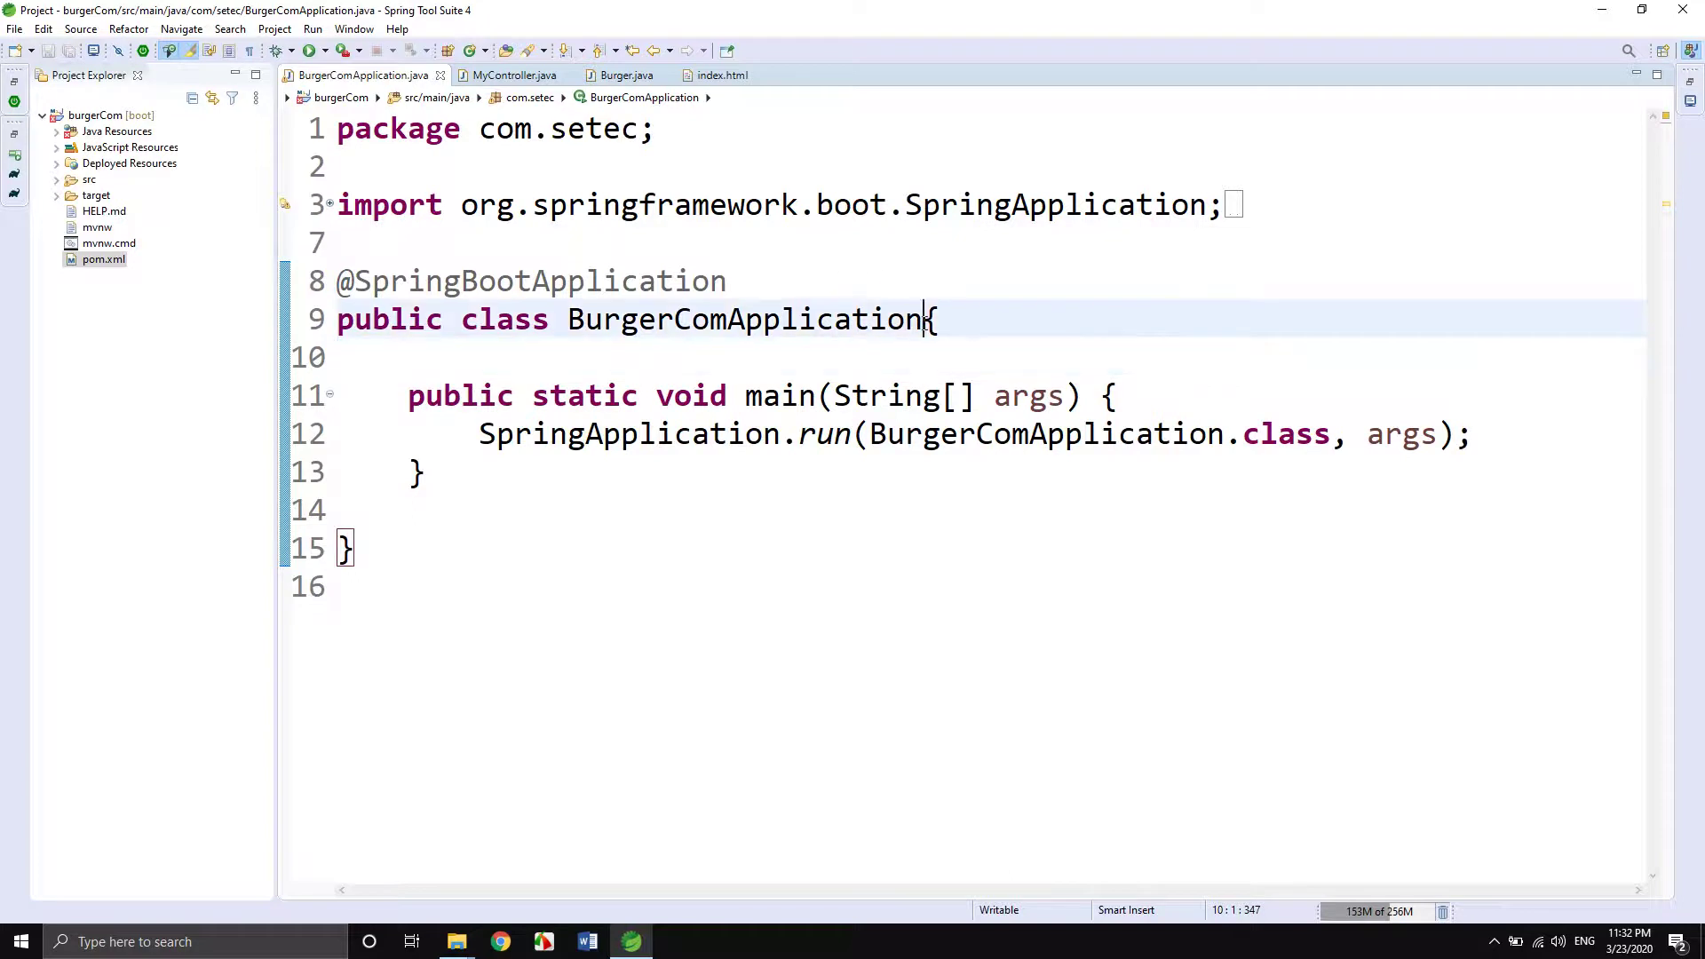
type("ex")
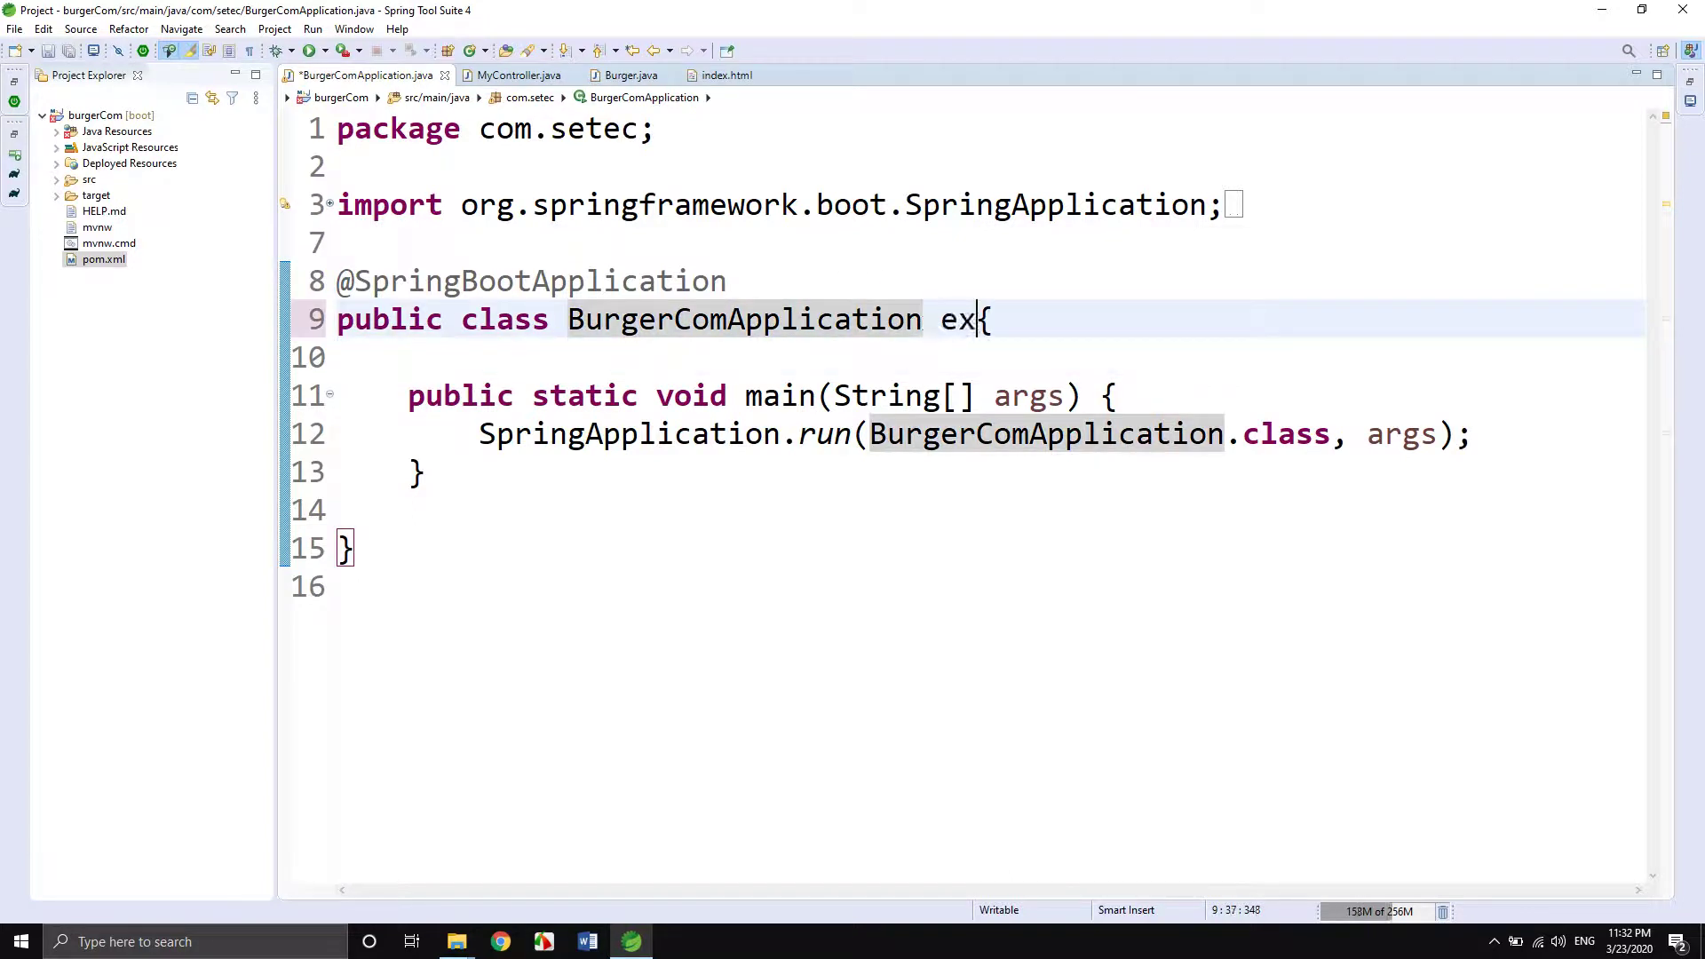
type("tends ")
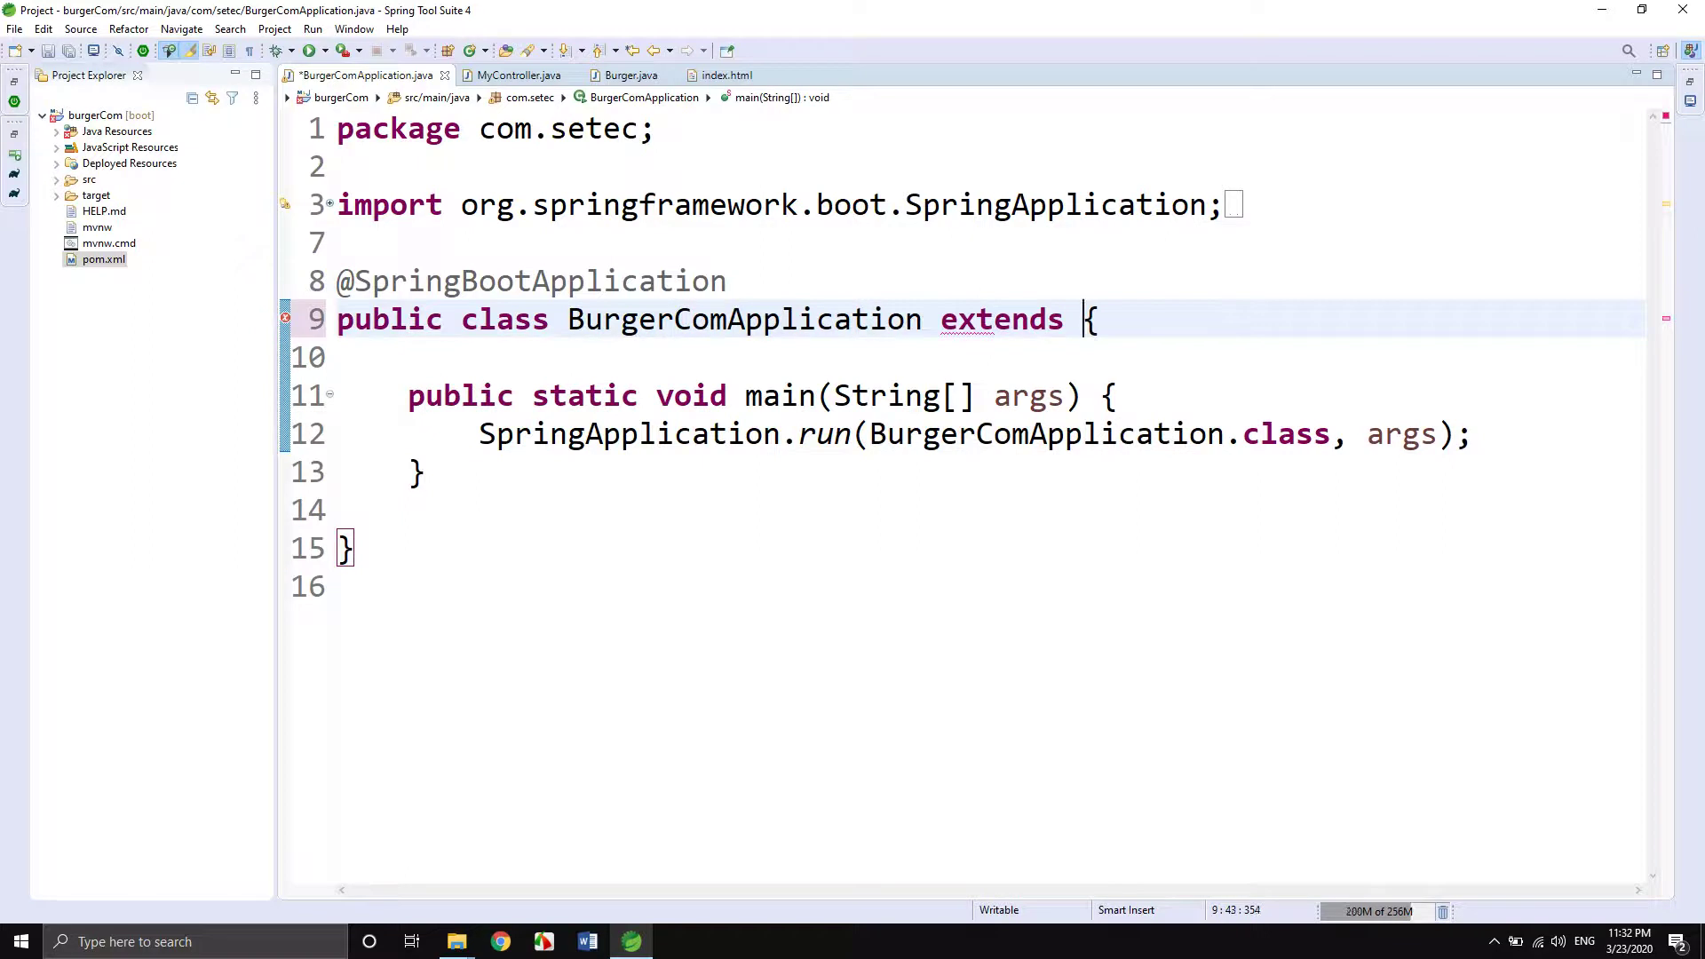
type("Spring")
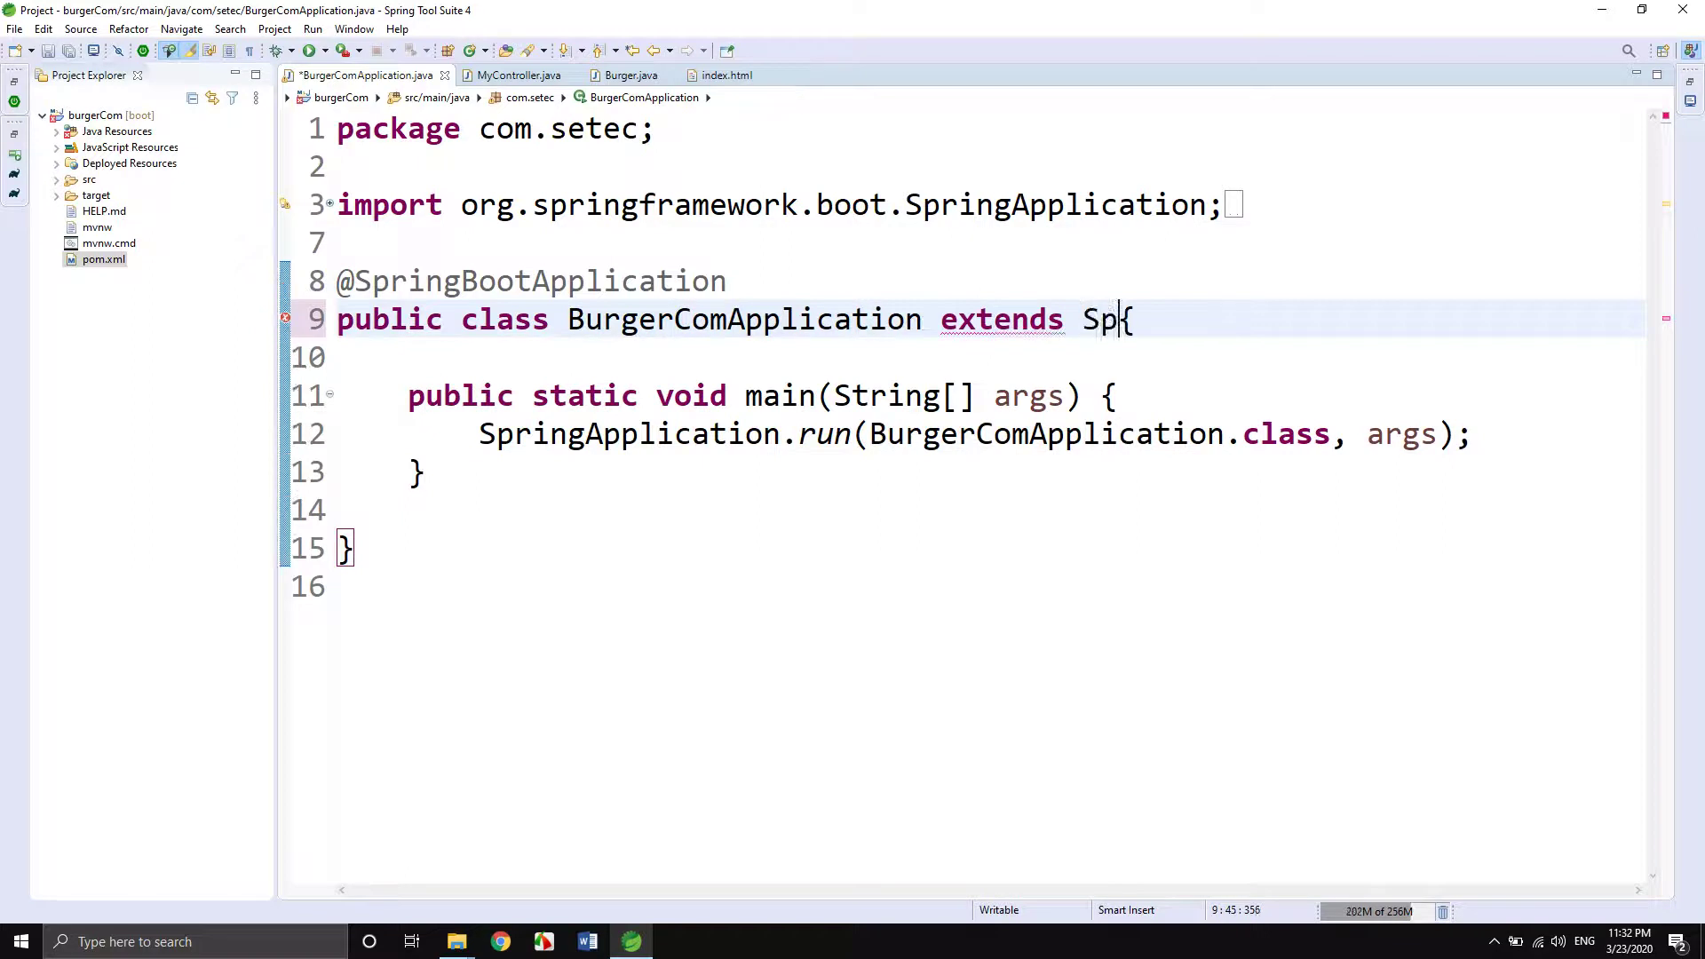
key("ctrl+space")
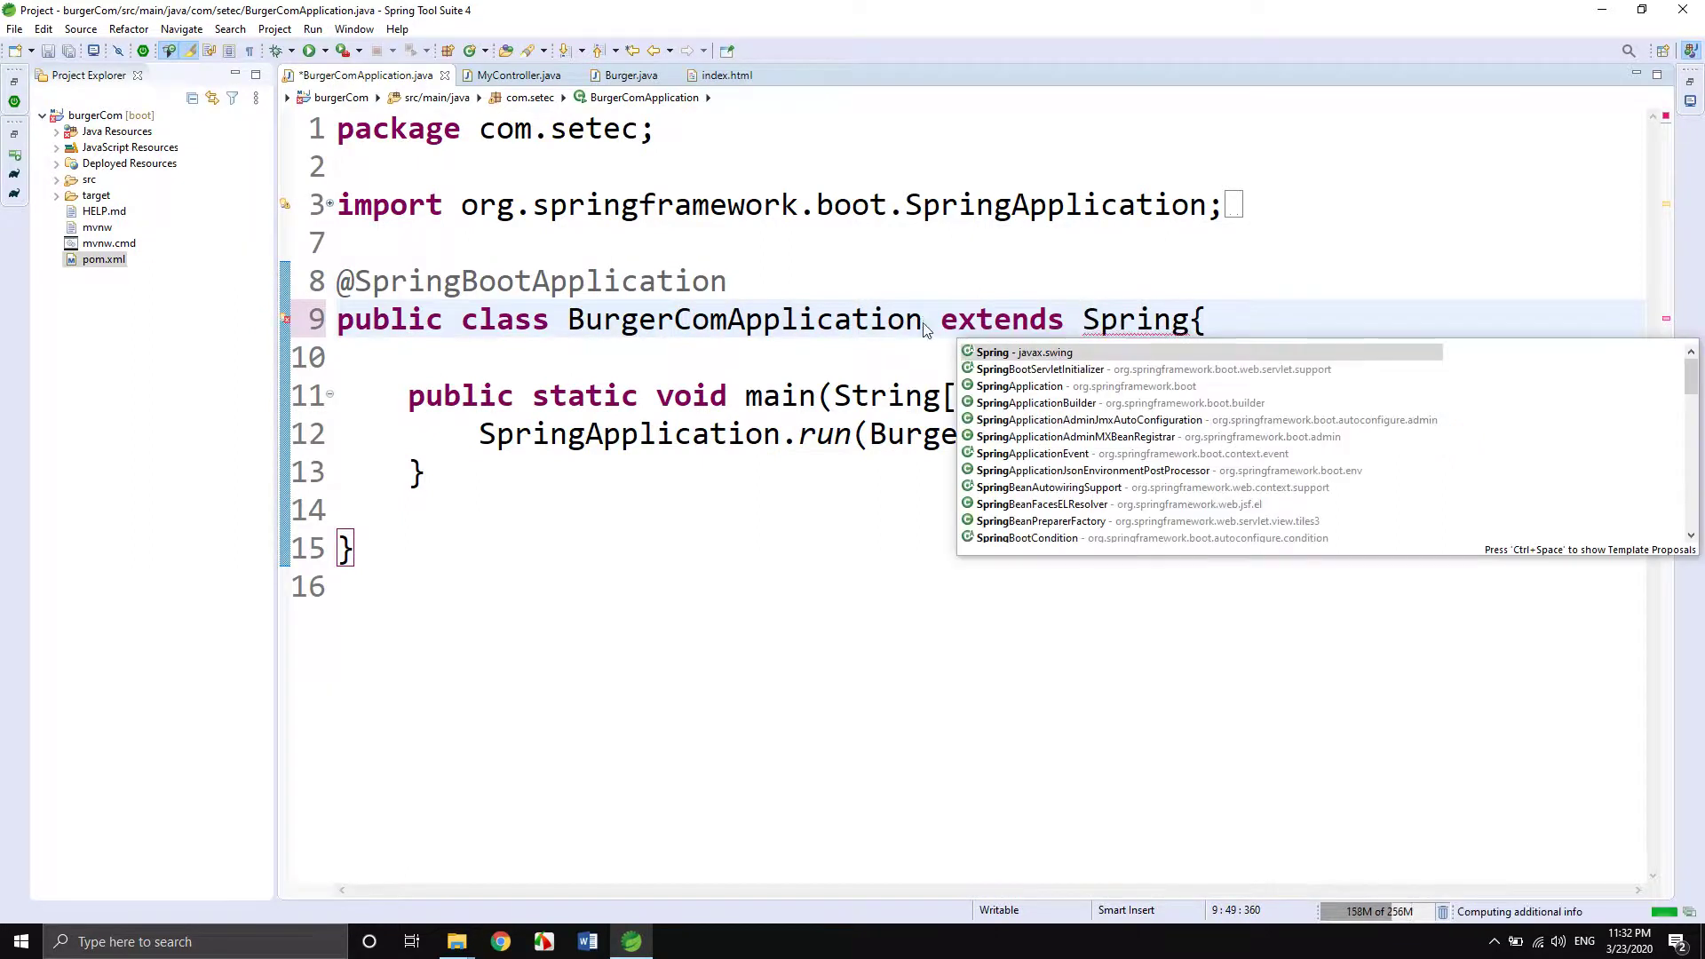
key("Down")
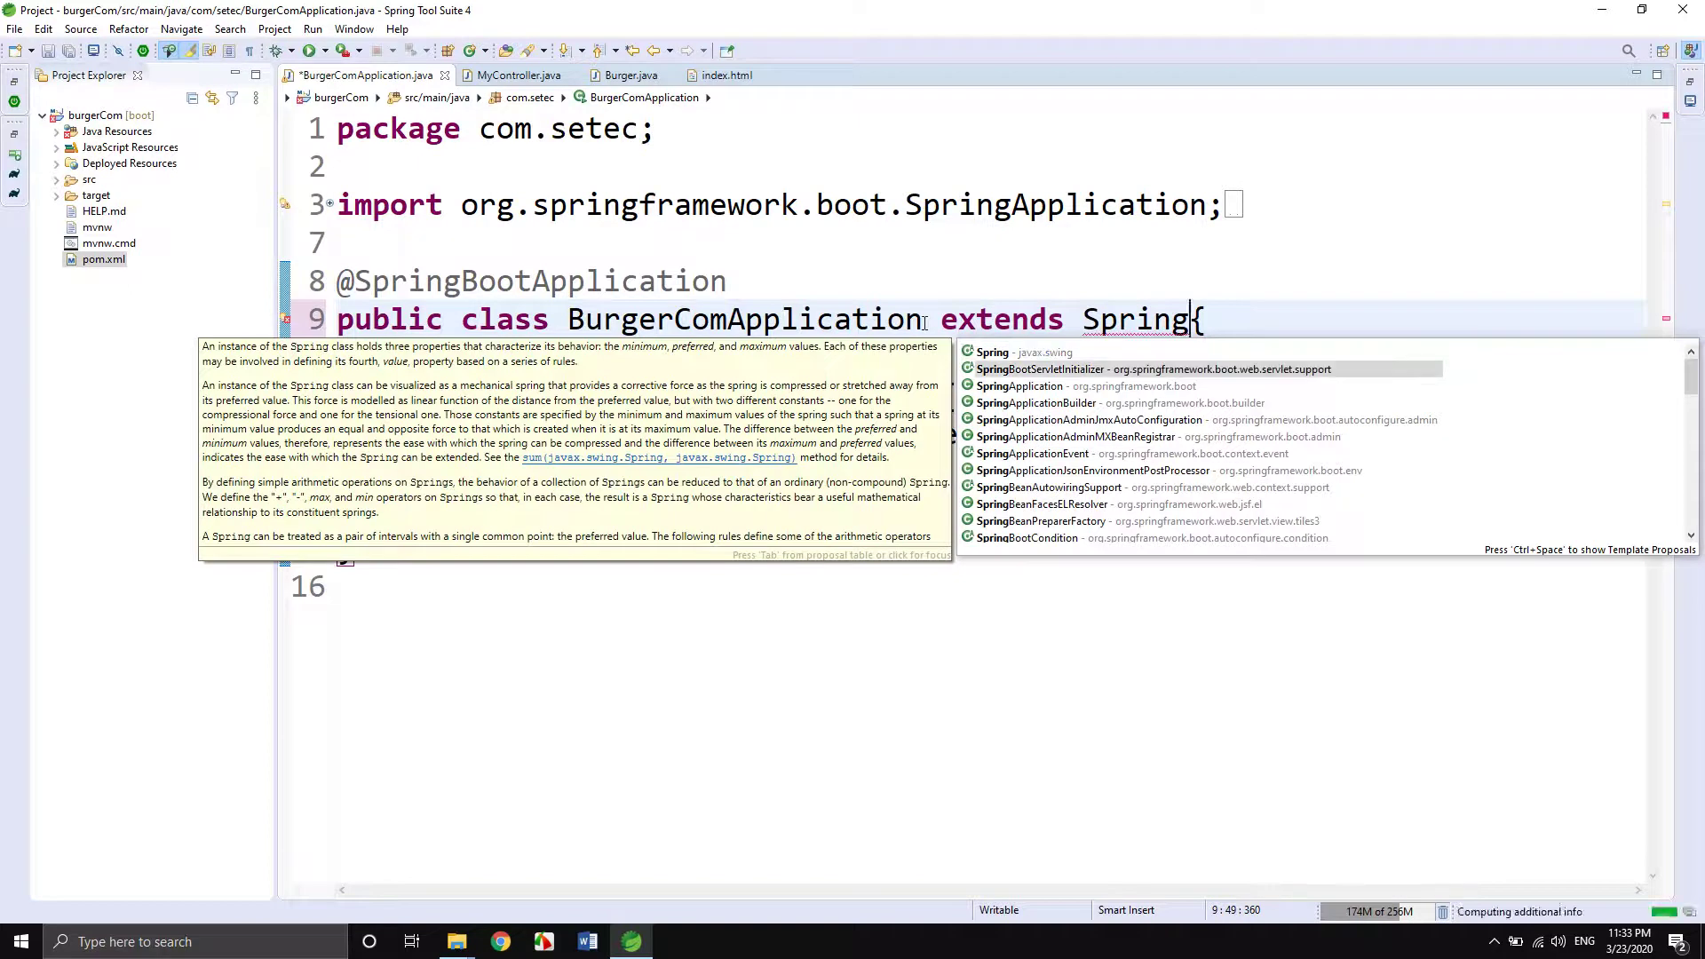
key("Return")
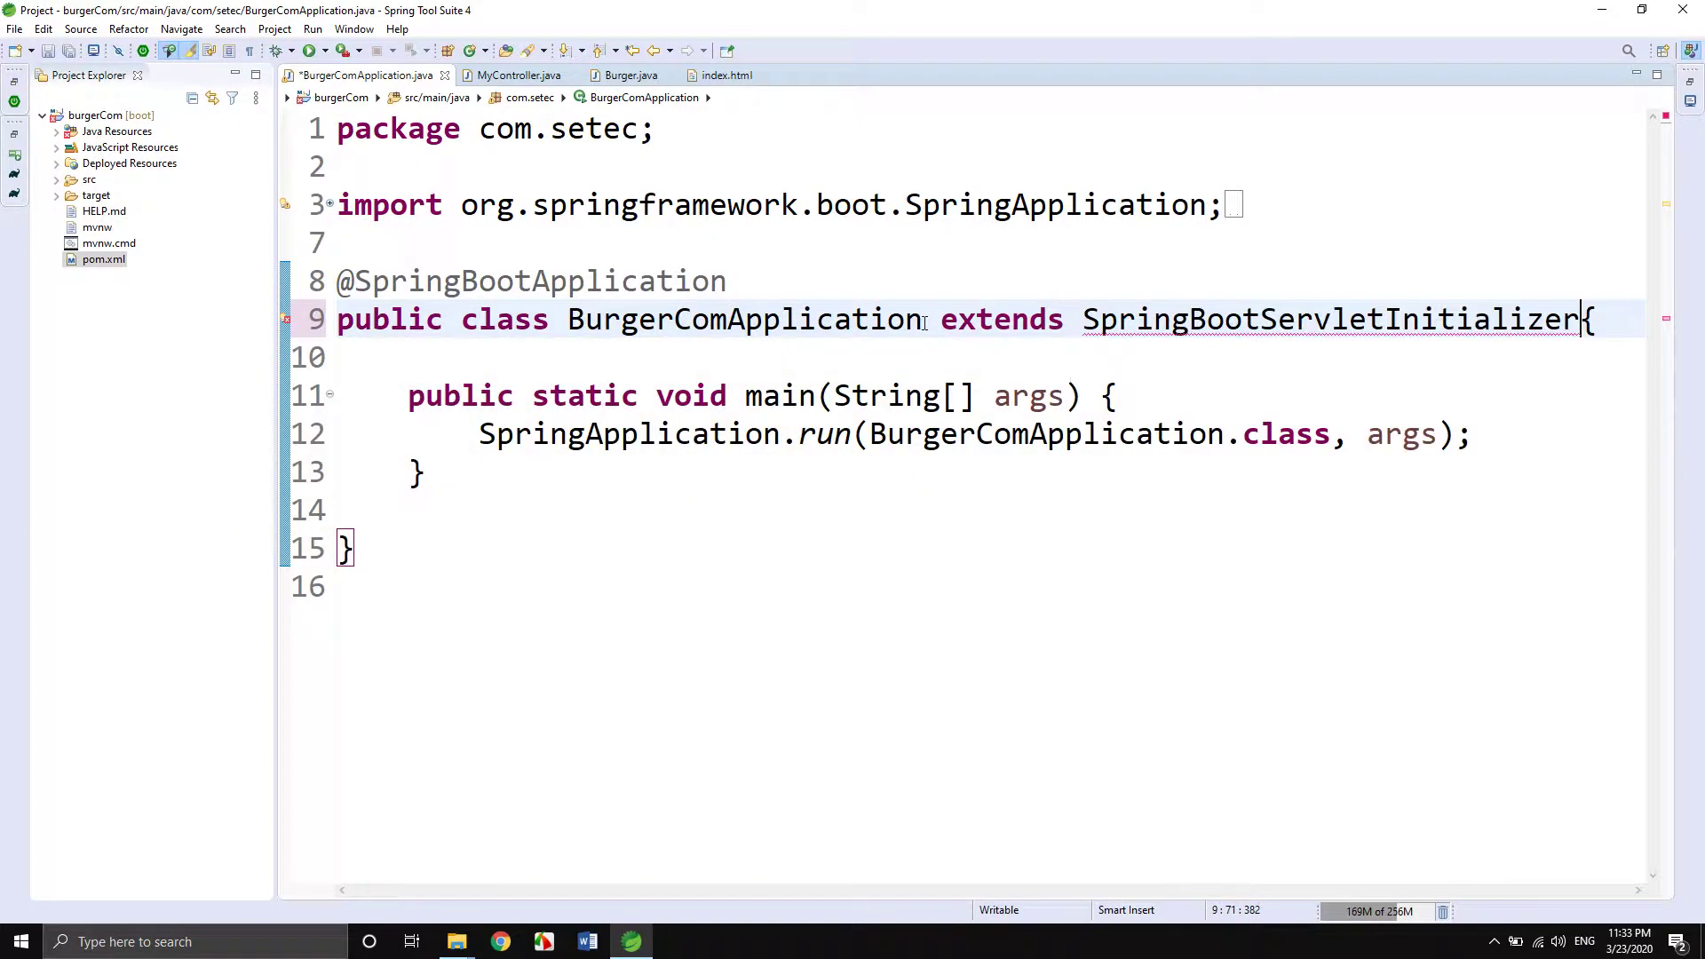
Add an override of the configure(SpringApplicationBuilder builder) method above main in BurgerComApplication.
left_click(499, 355)
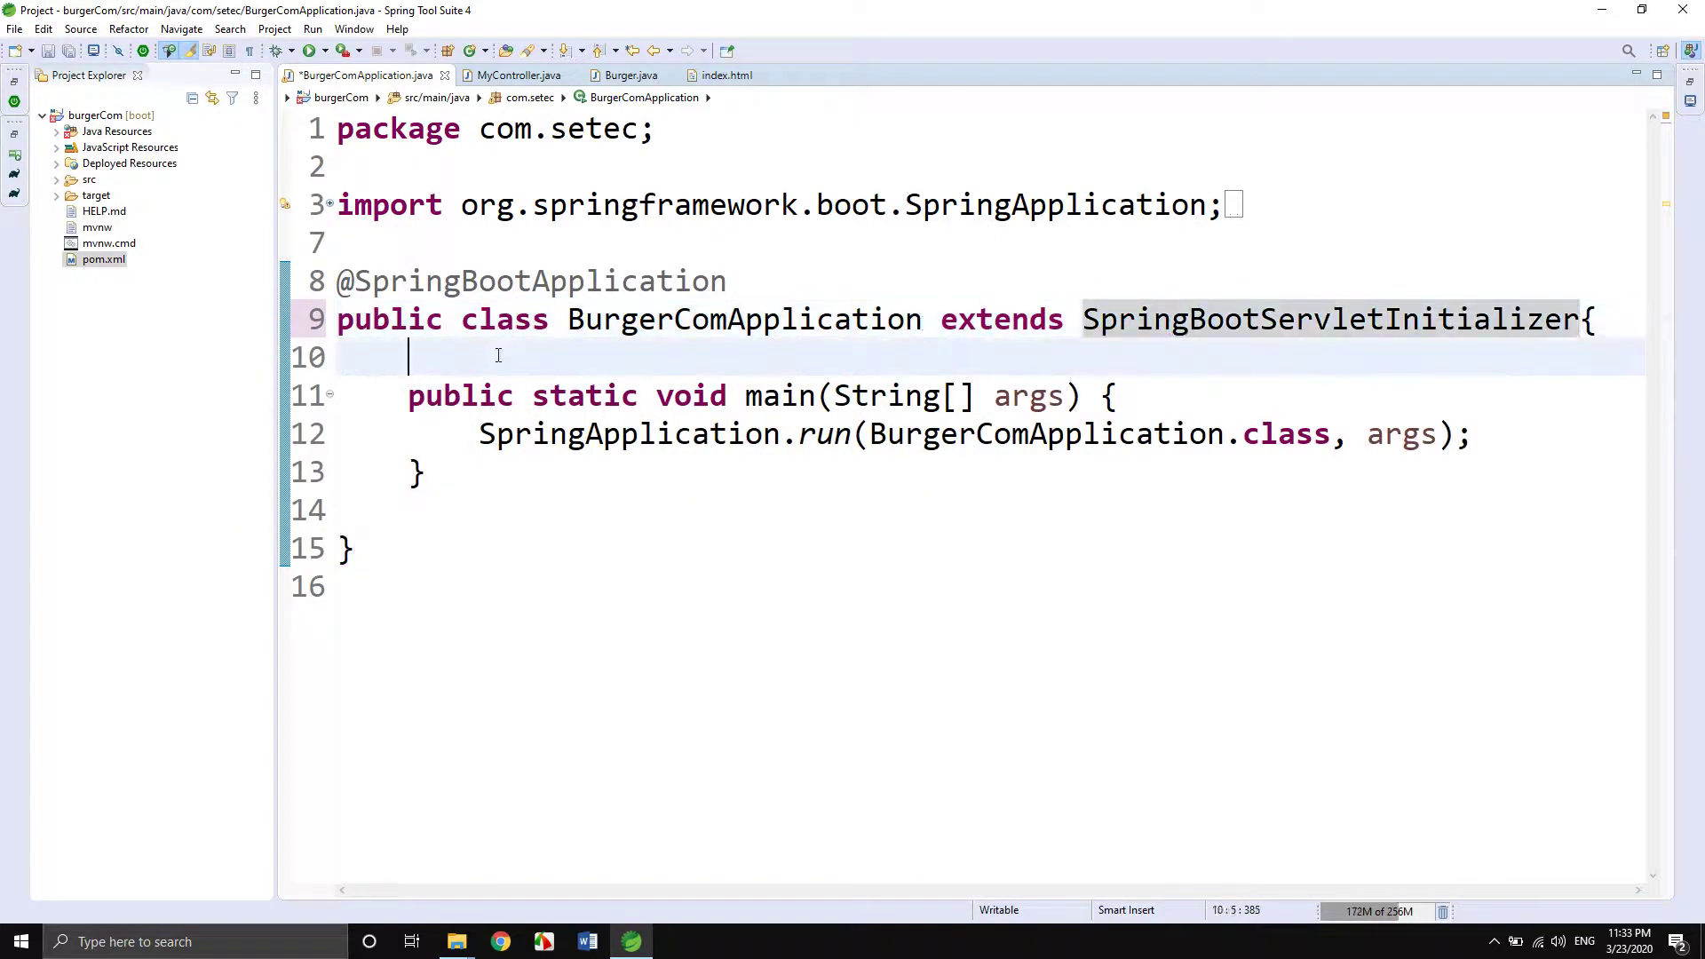
key("Return")
key("Return")
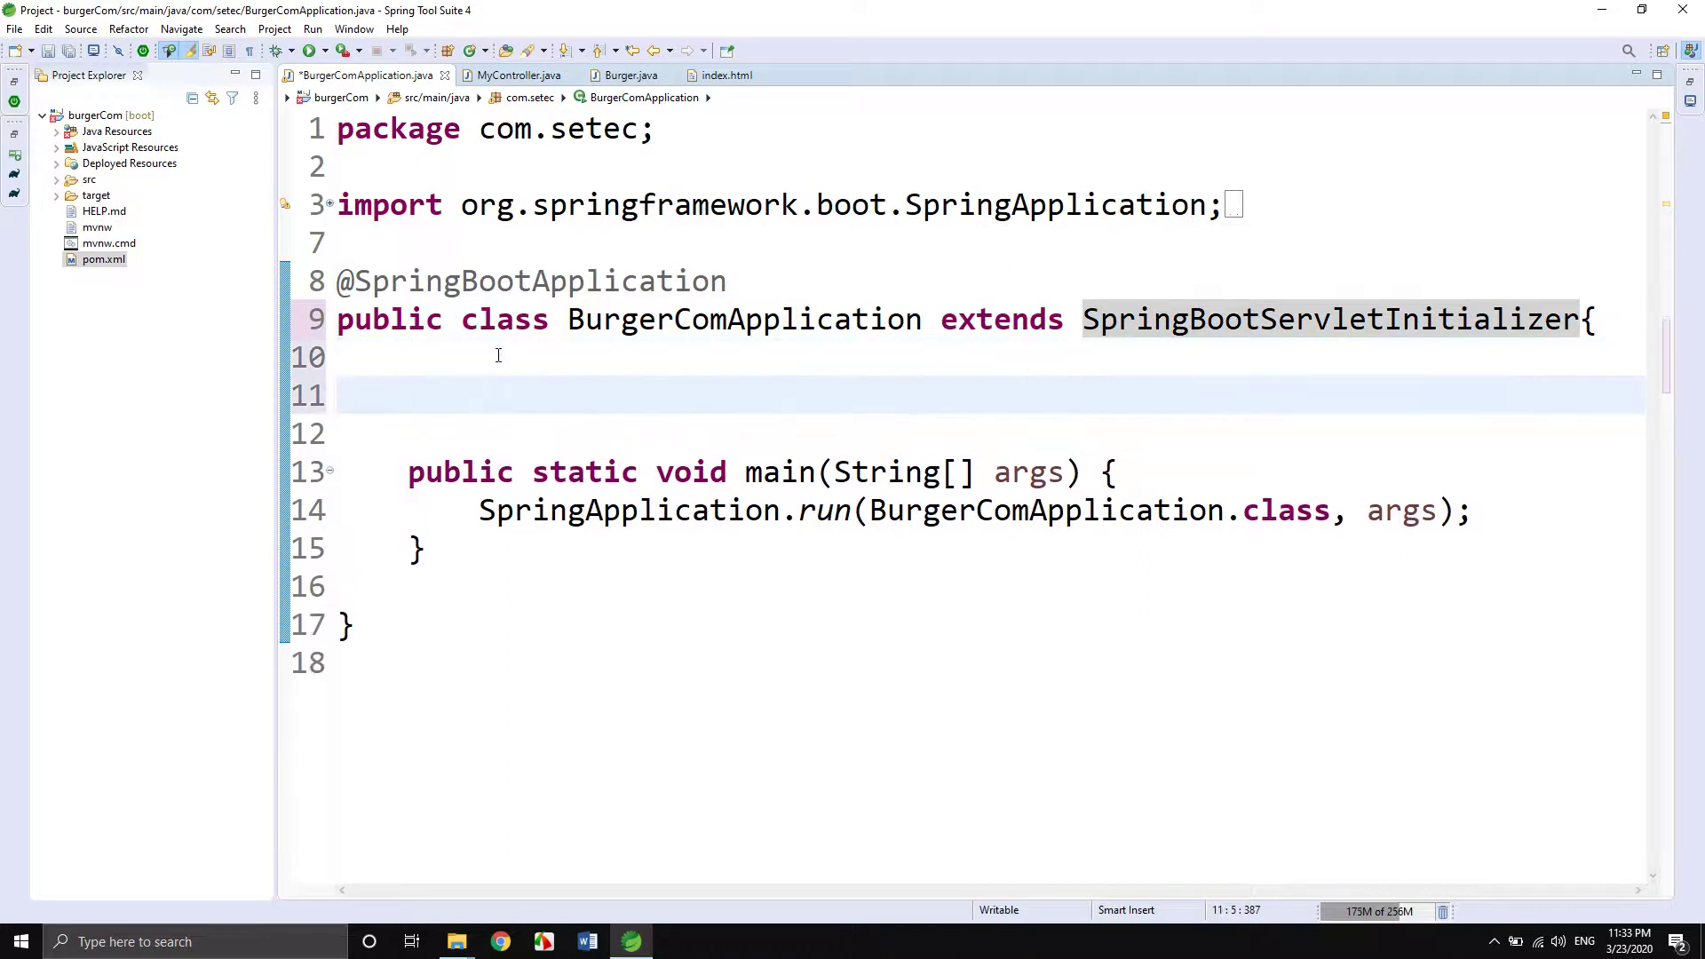
key("ctrl+space")
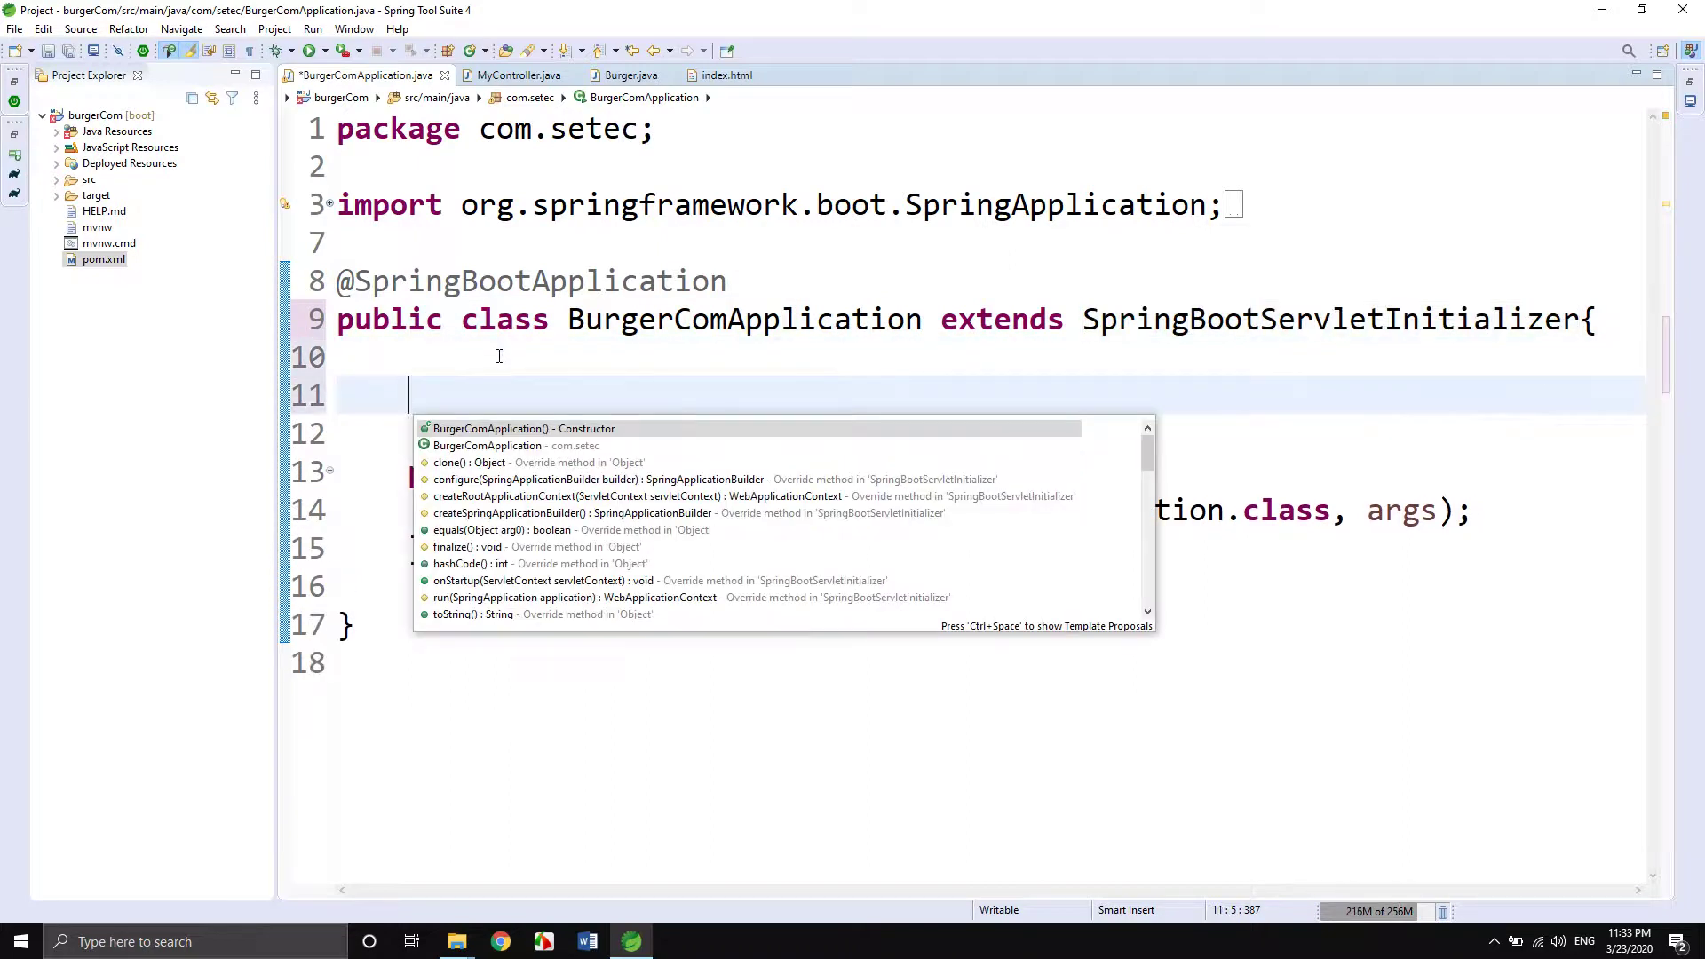
type("con")
key("ctrl+space")
key("Return")
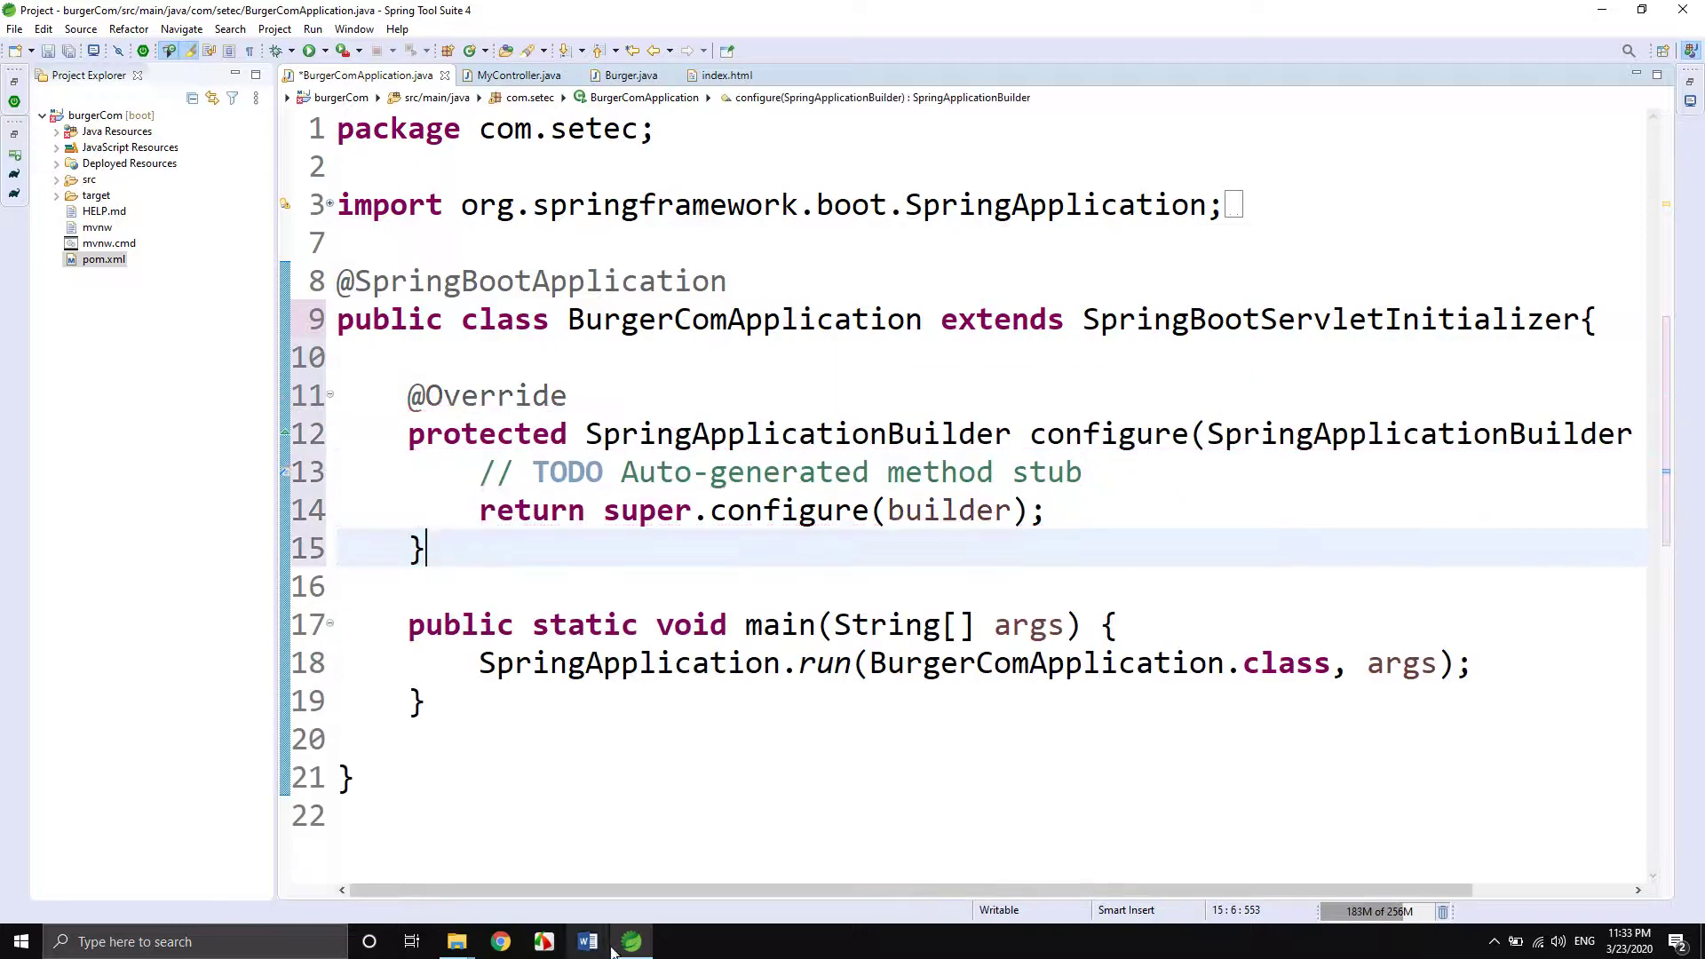
Replace super.configure(builder) in the configure method's return statement with a call to builder.sources.
left_click_drag(642, 894, 754, 893)
double_click(1528, 433)
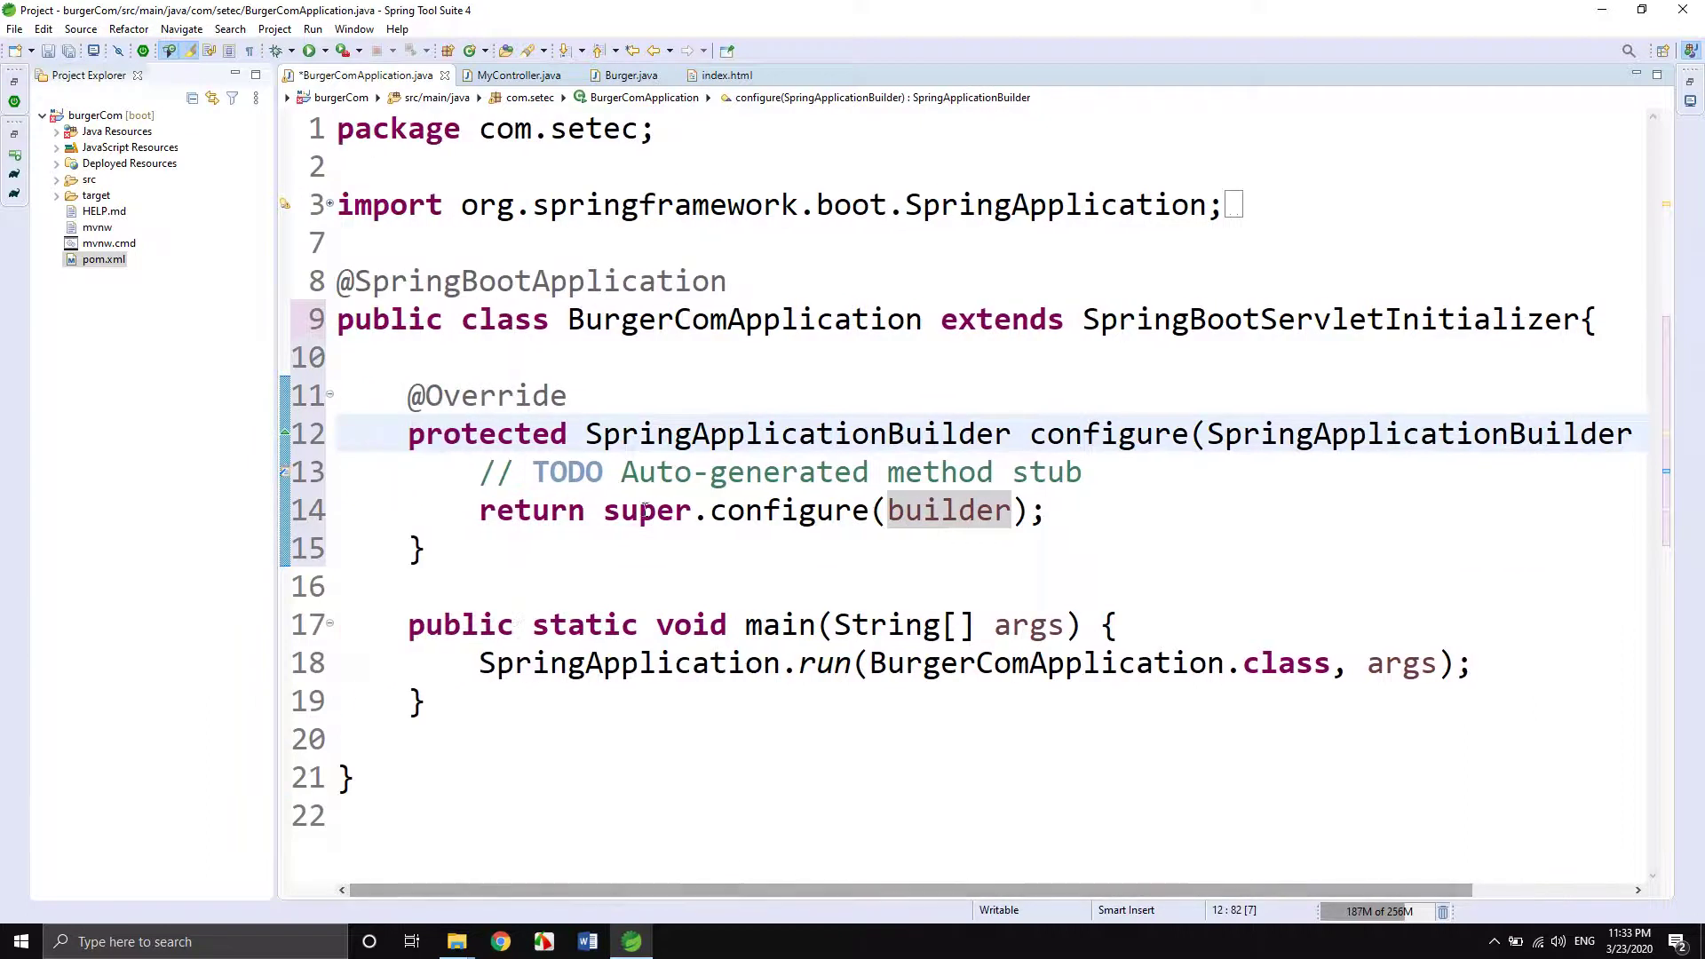
left_click_drag(604, 511, 1090, 520)
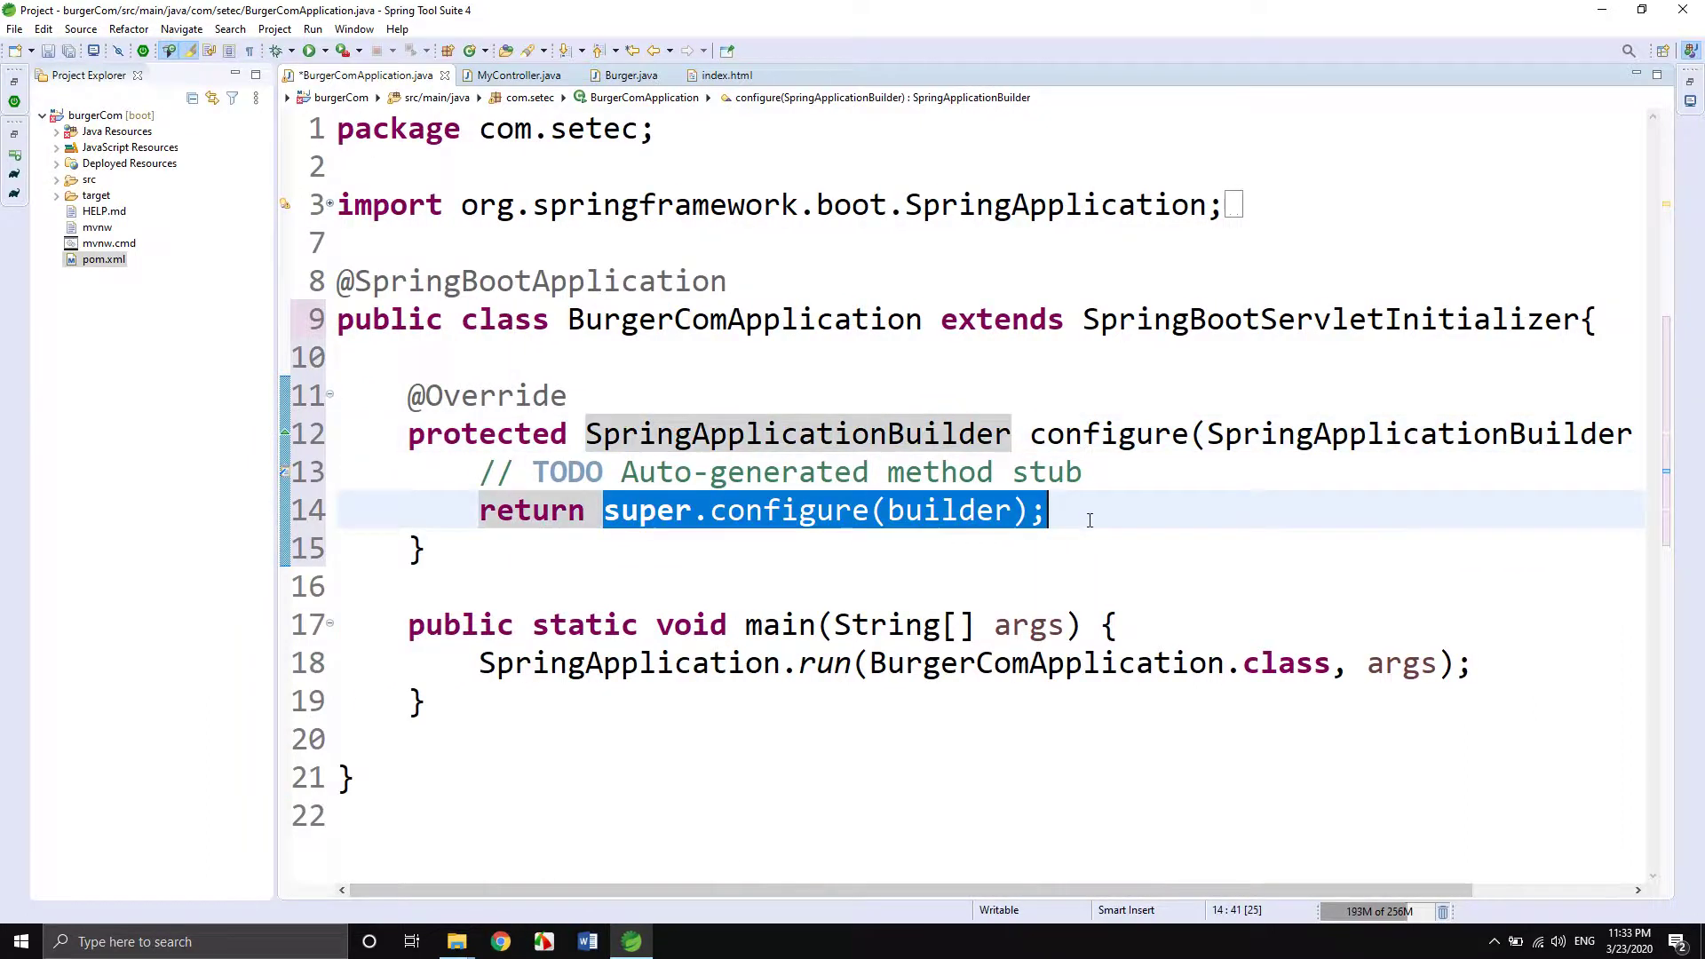
type("buil")
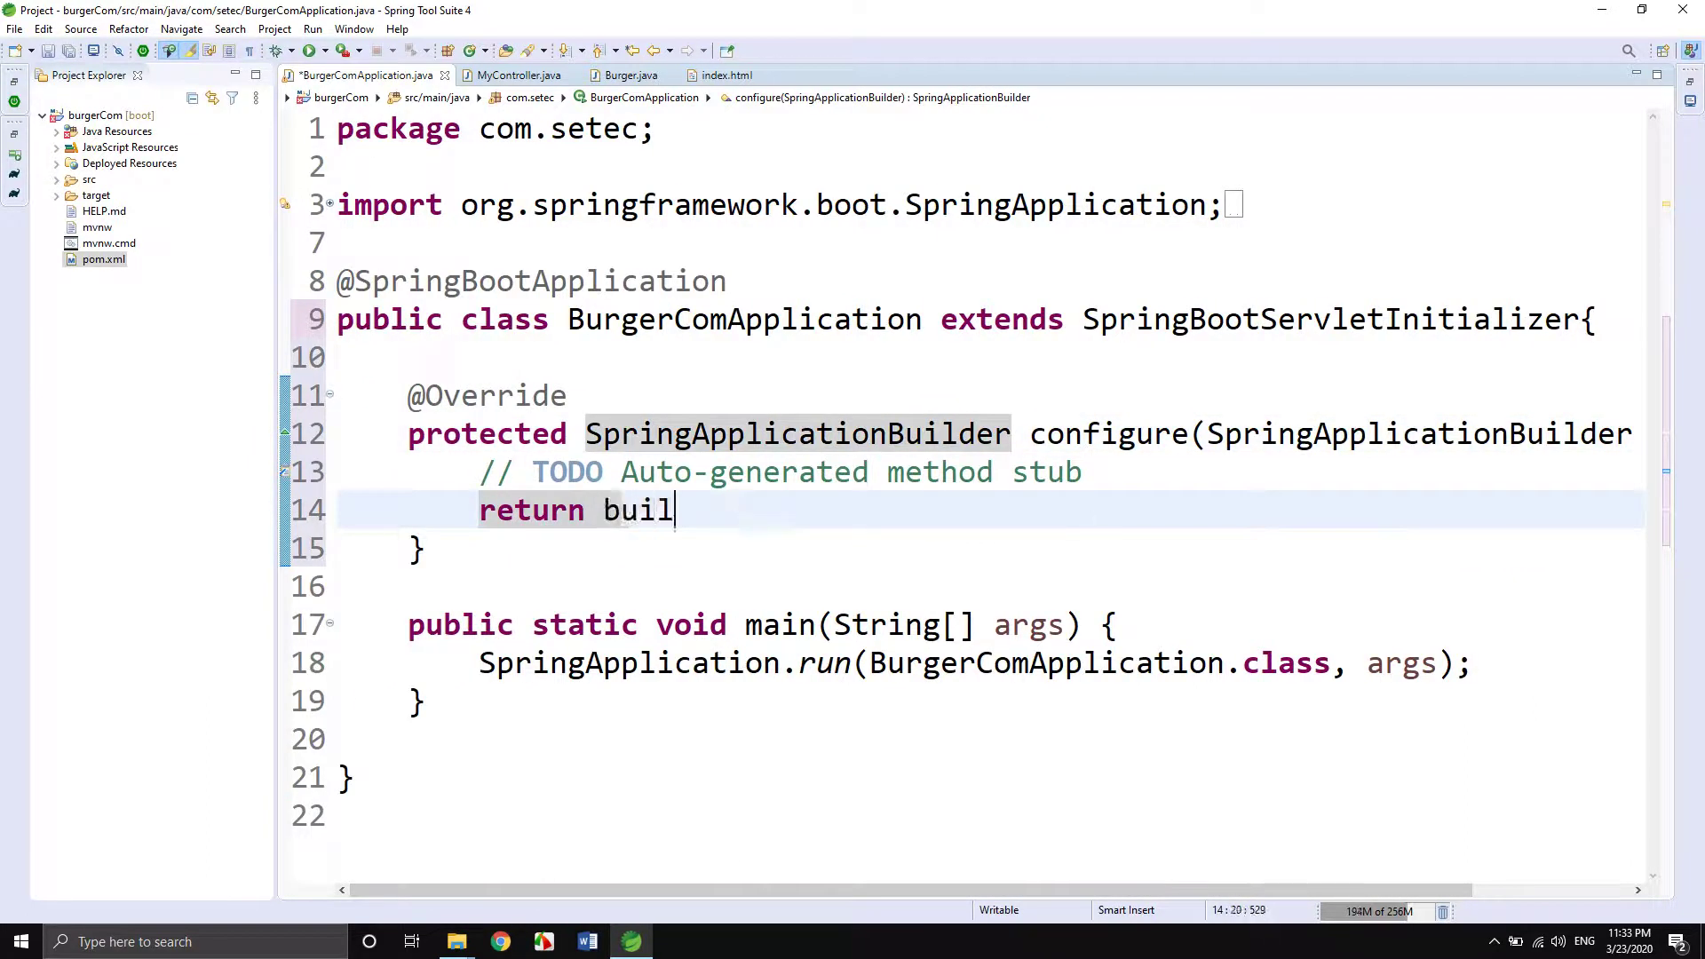
type("der.")
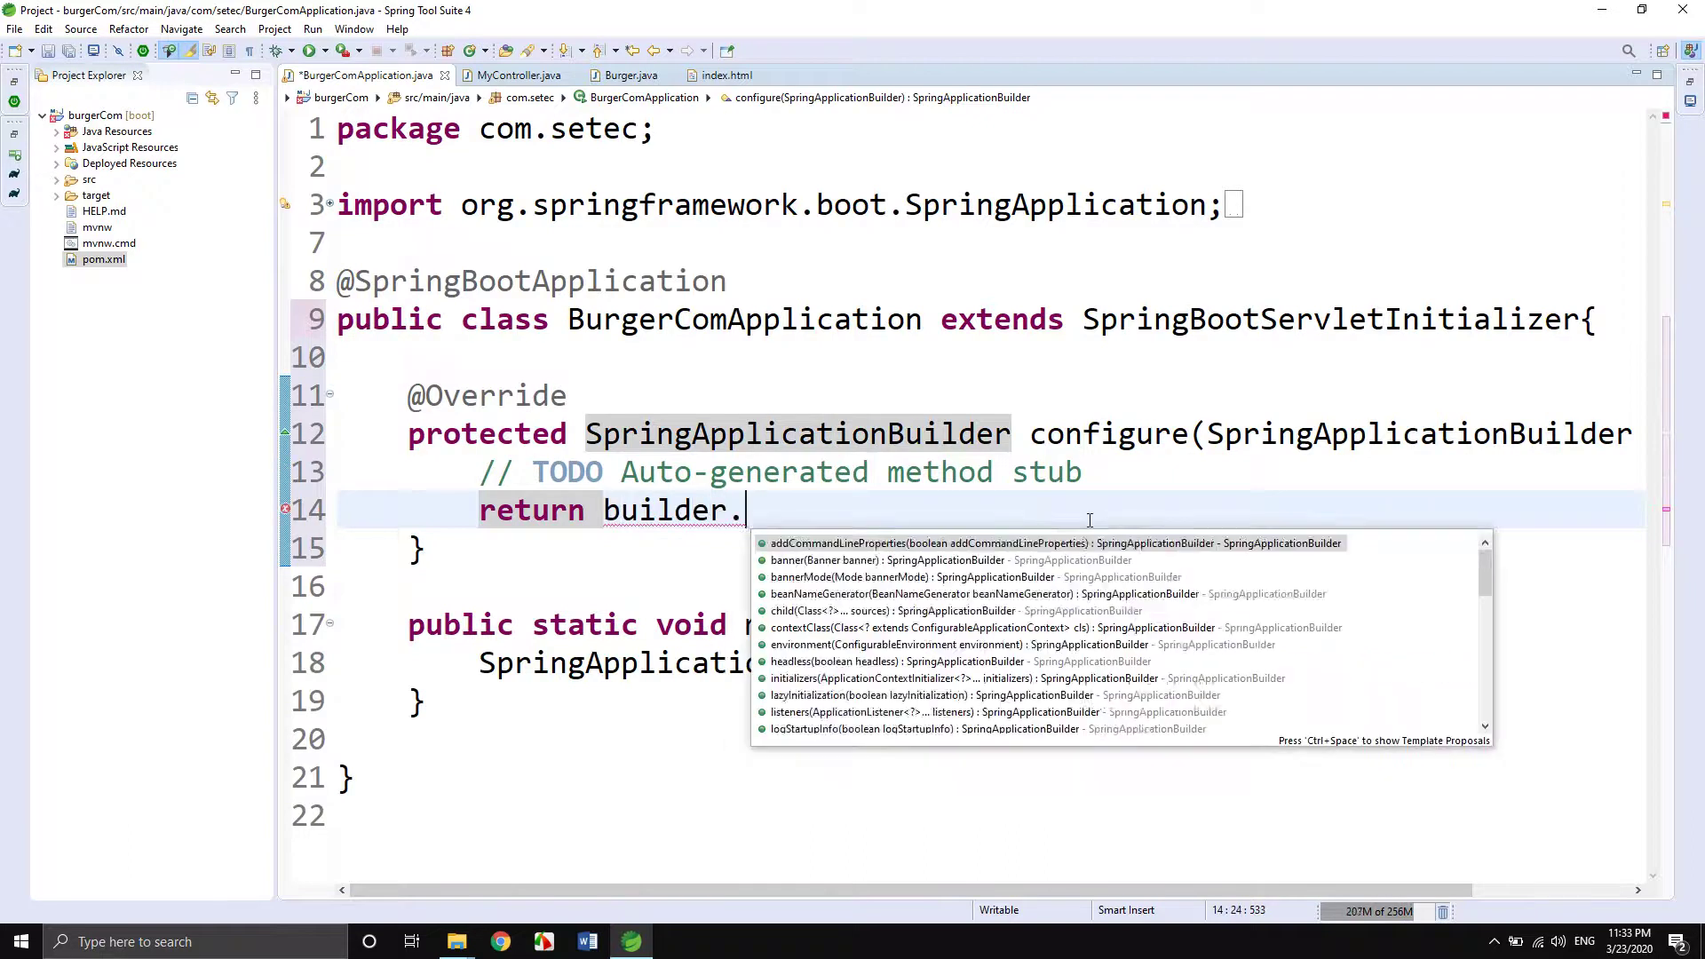
type("sou")
key("Return")
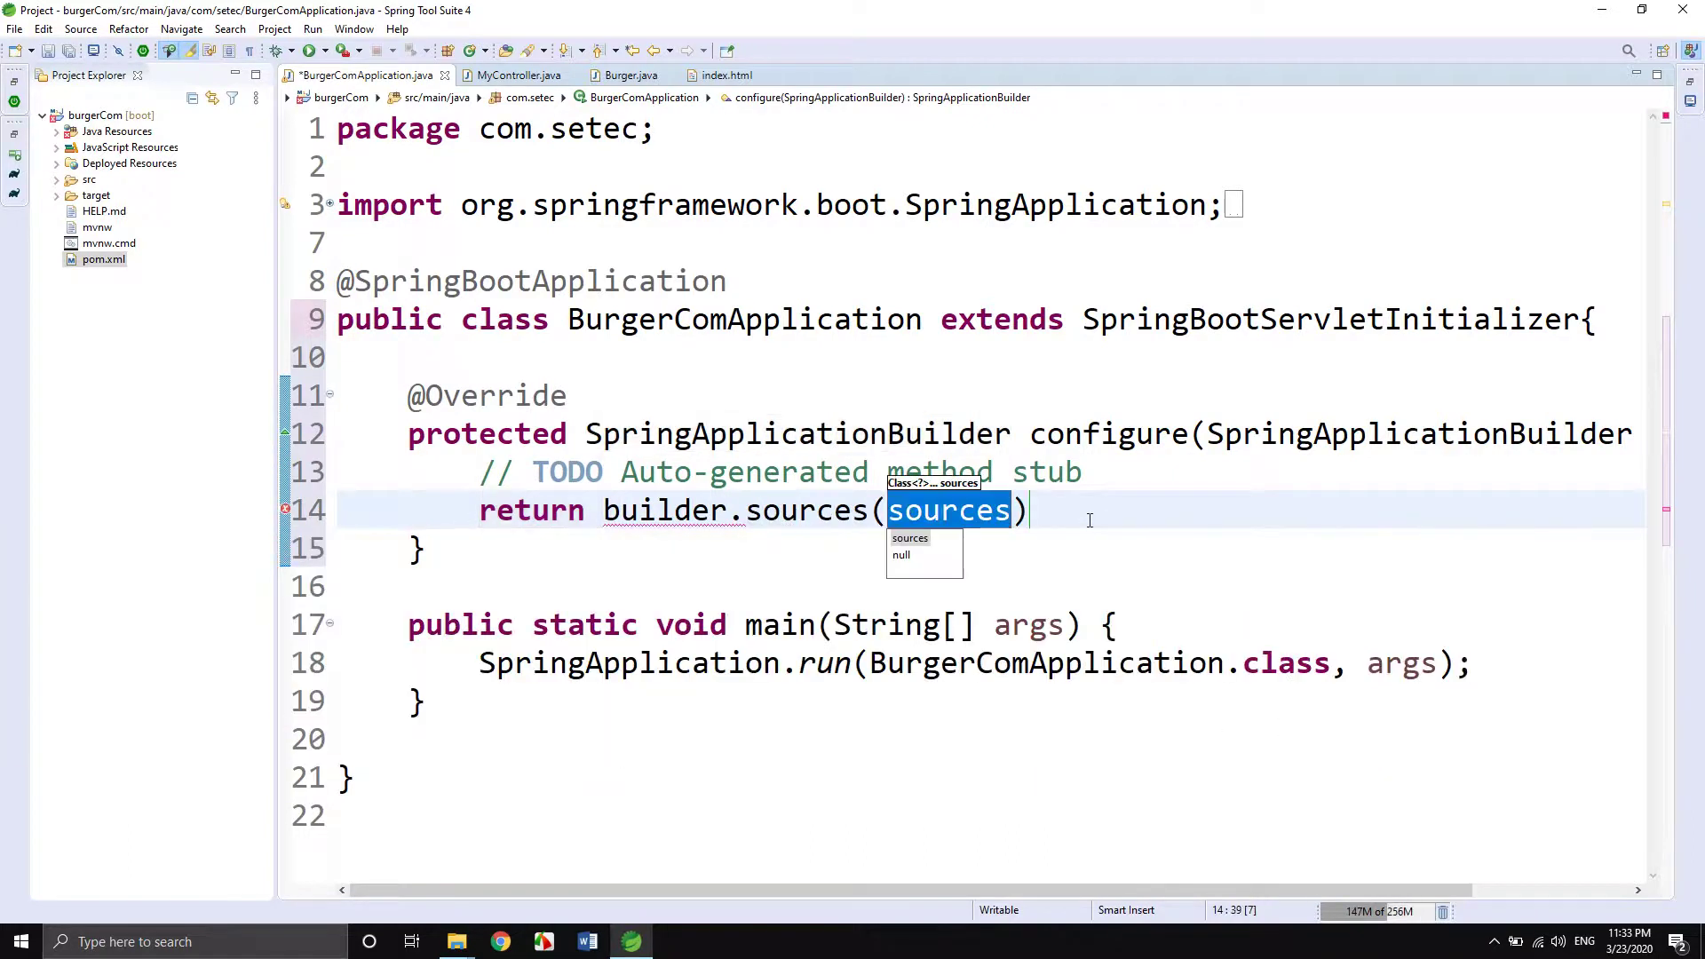
Pass BurgerComApplication.class as the argument of builder.sources and end the return statement with a semicolon.
left_click_drag(568, 320, 923, 313)
key("ctrl+c")
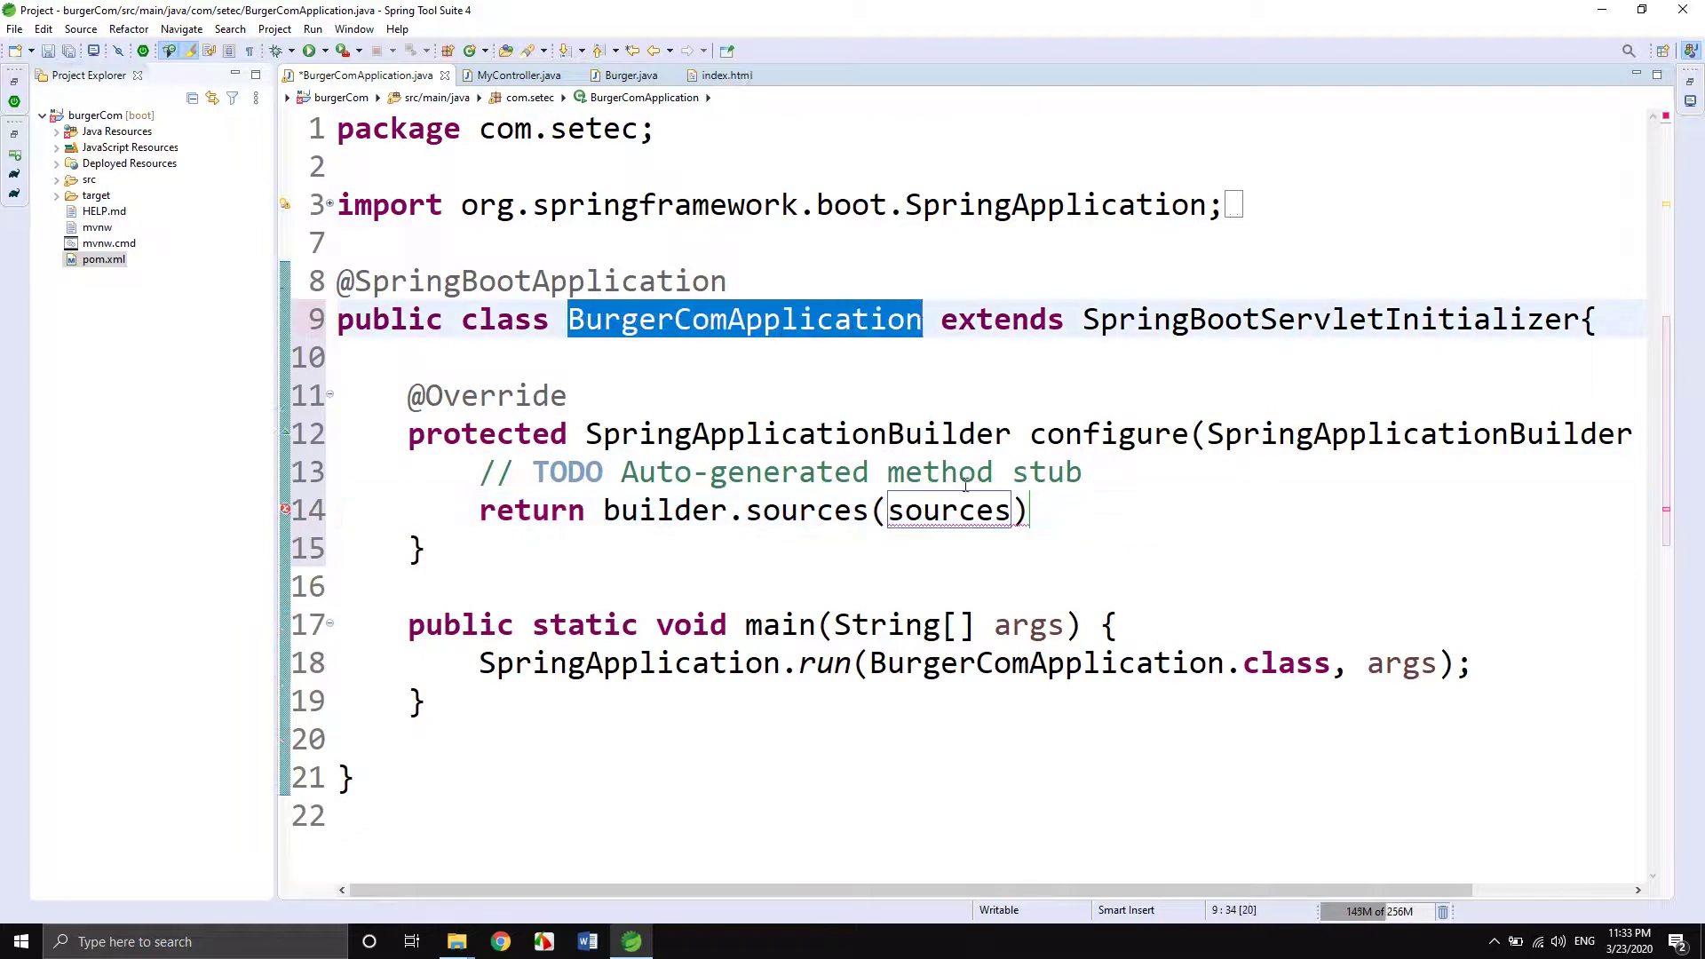
double_click(898, 510)
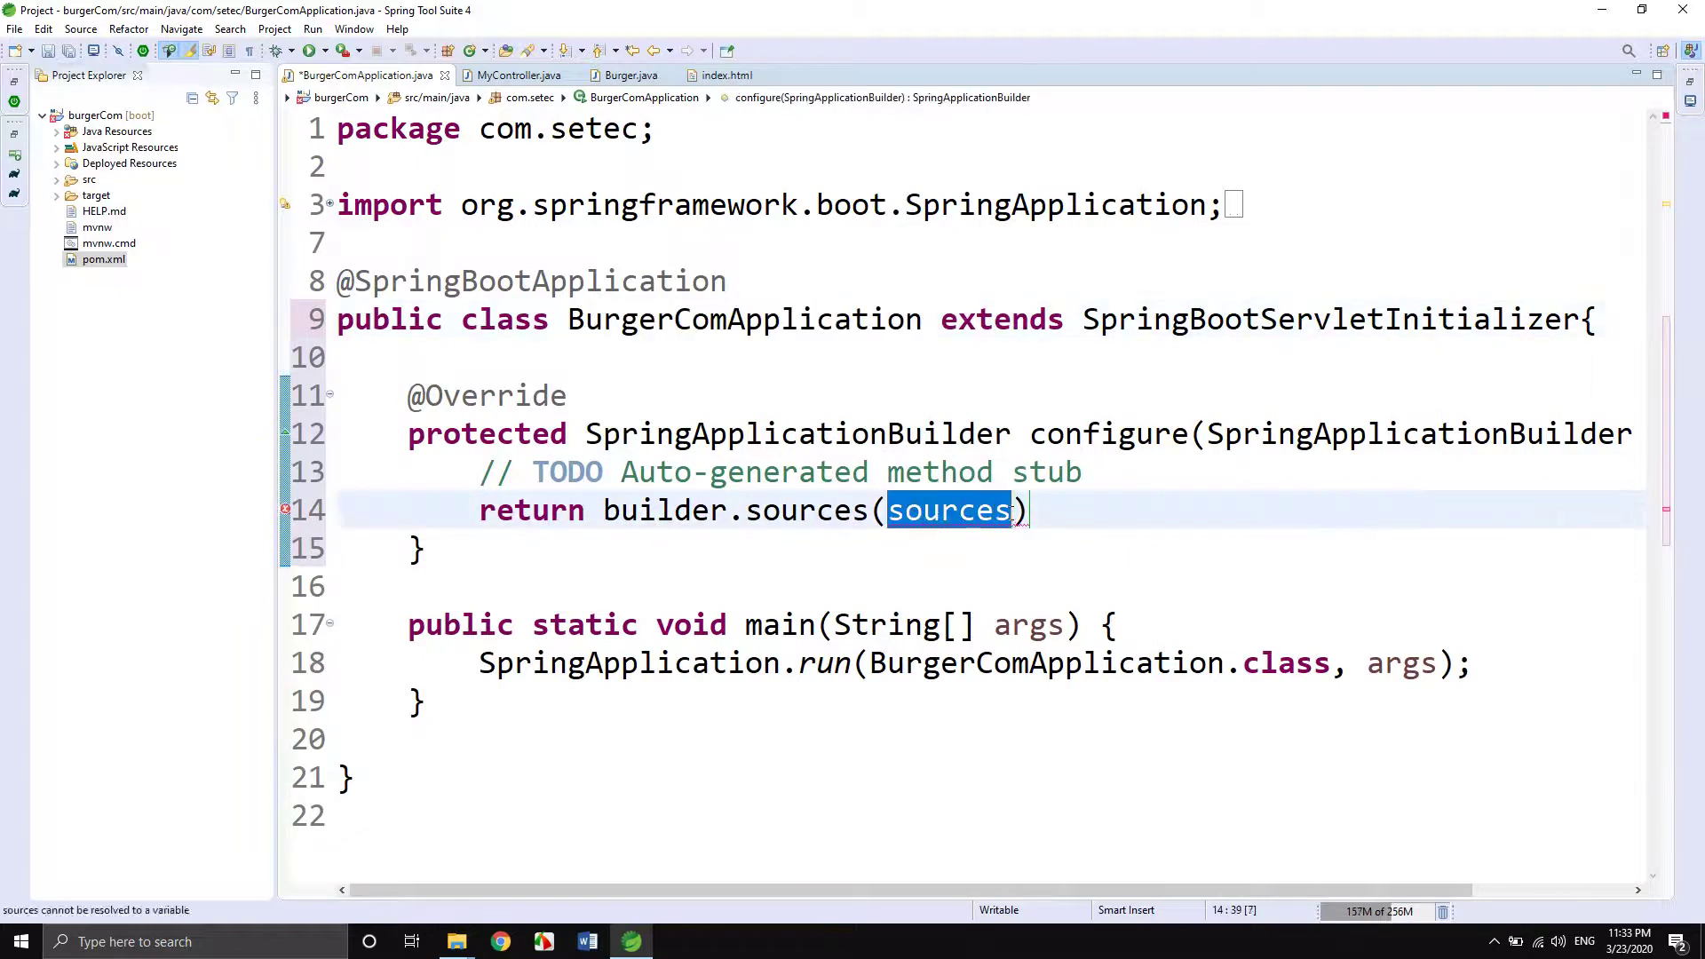
key("ctrl+v")
type(".class")
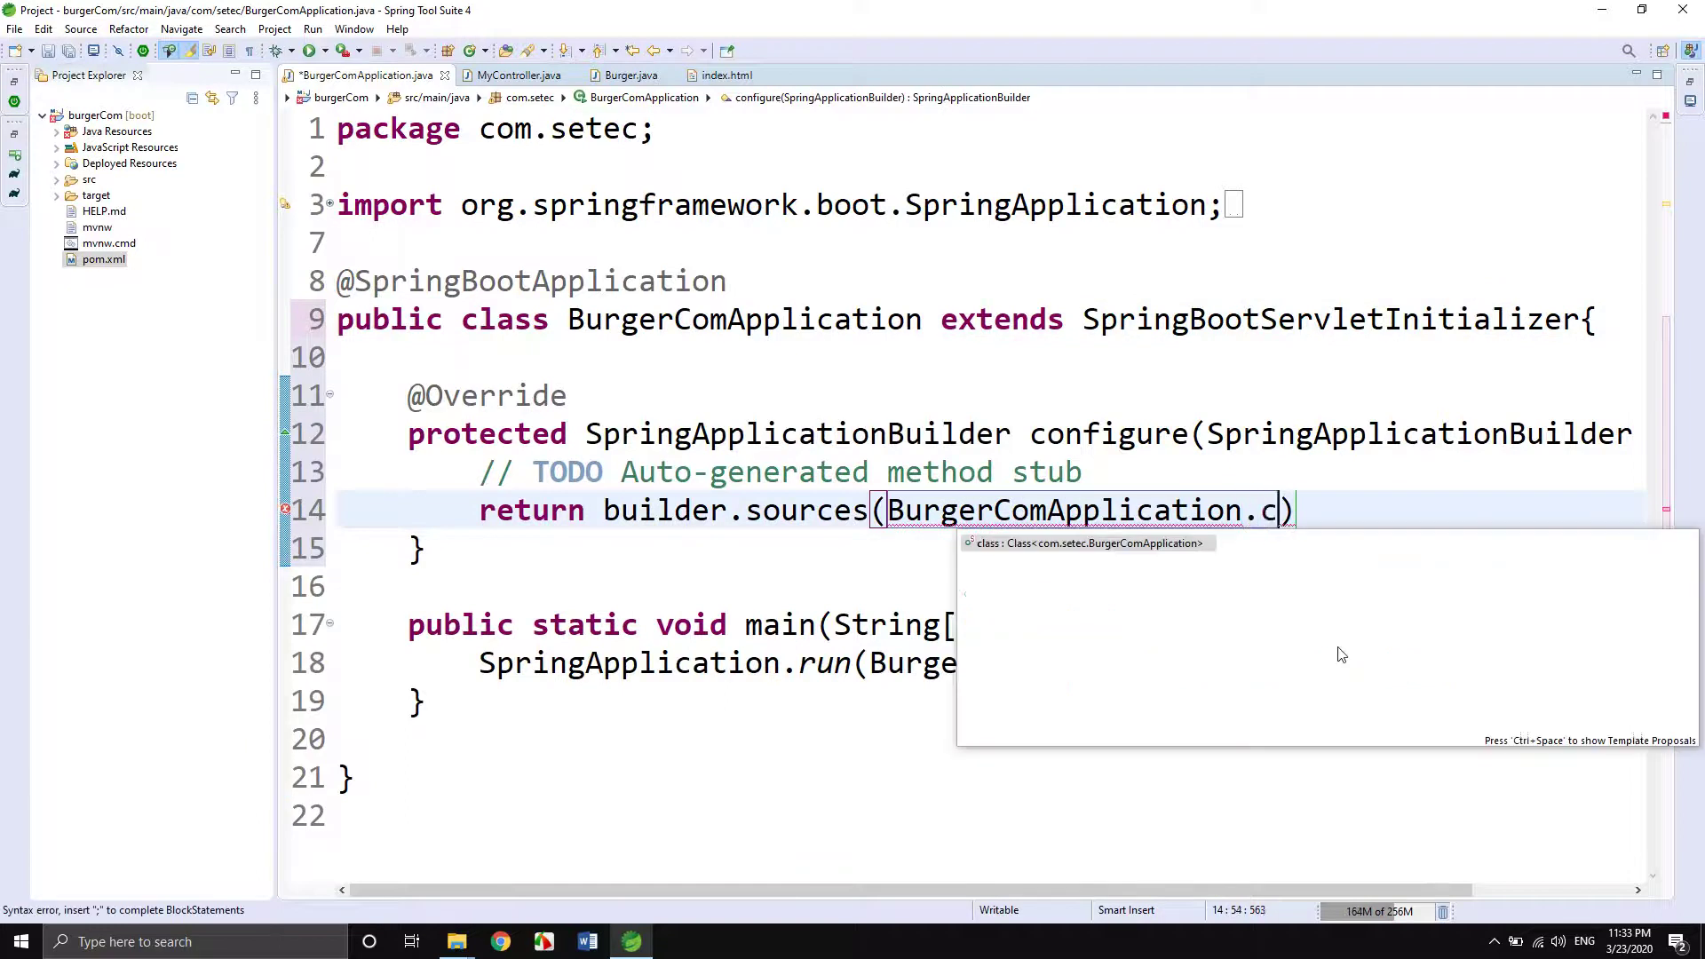
type(");")
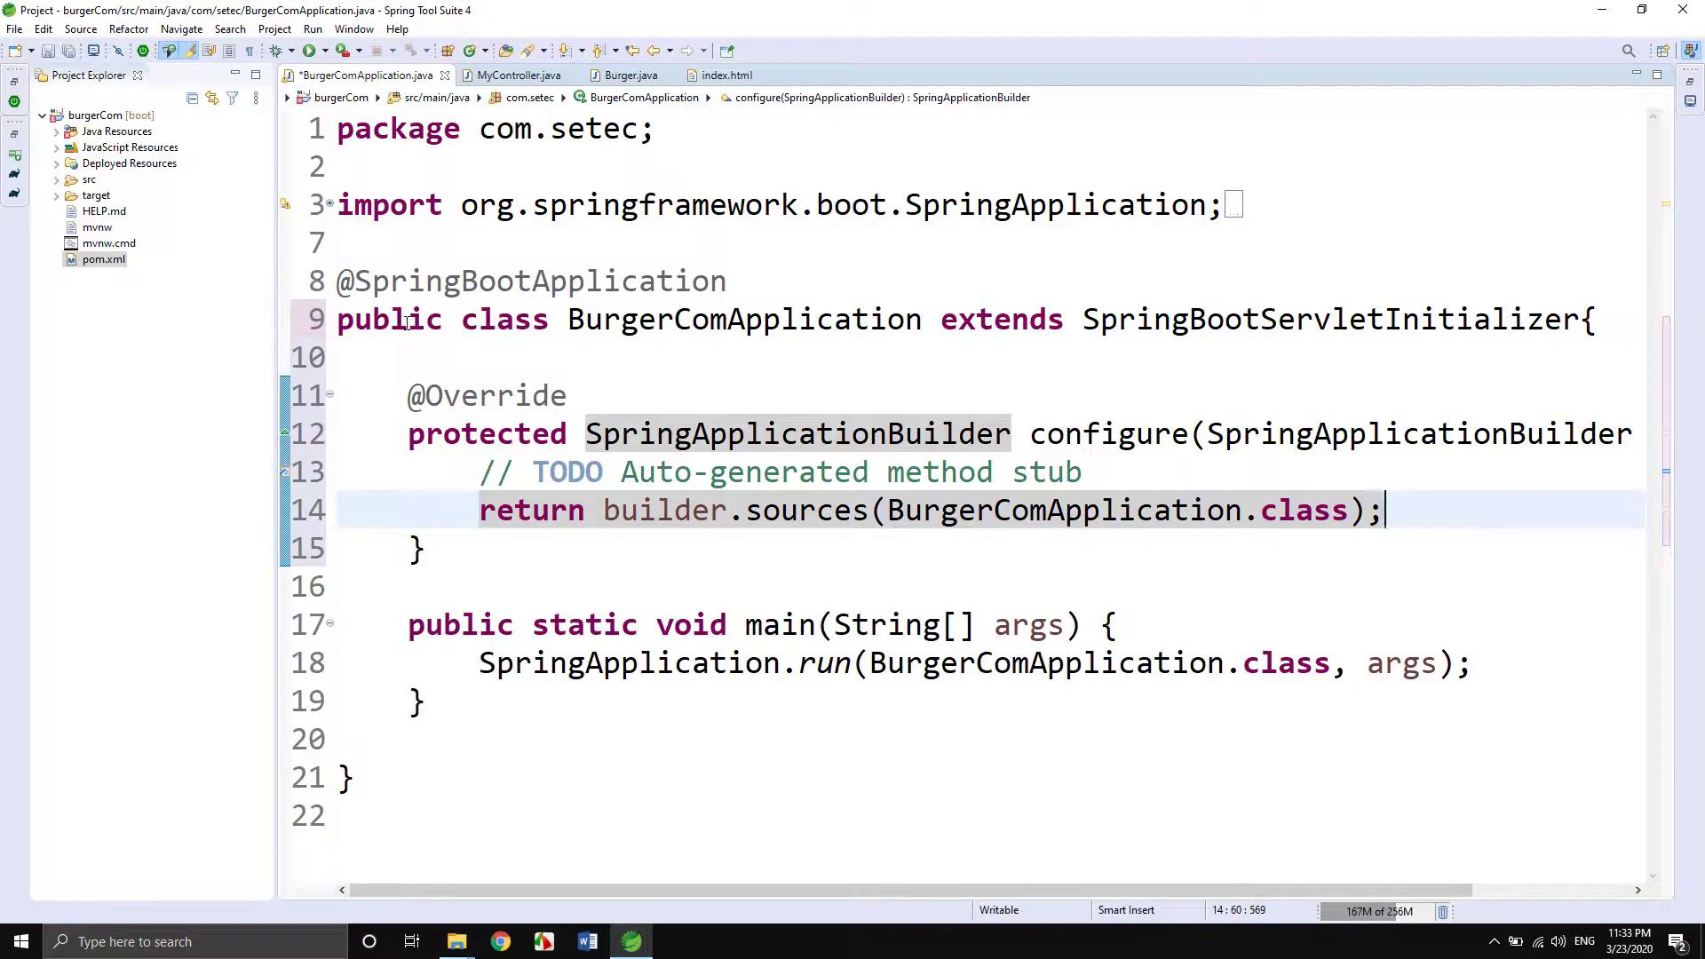
Review the BurgerComApplication class code, including the full signature of the configure method.
left_click_drag(372, 320, 992, 796)
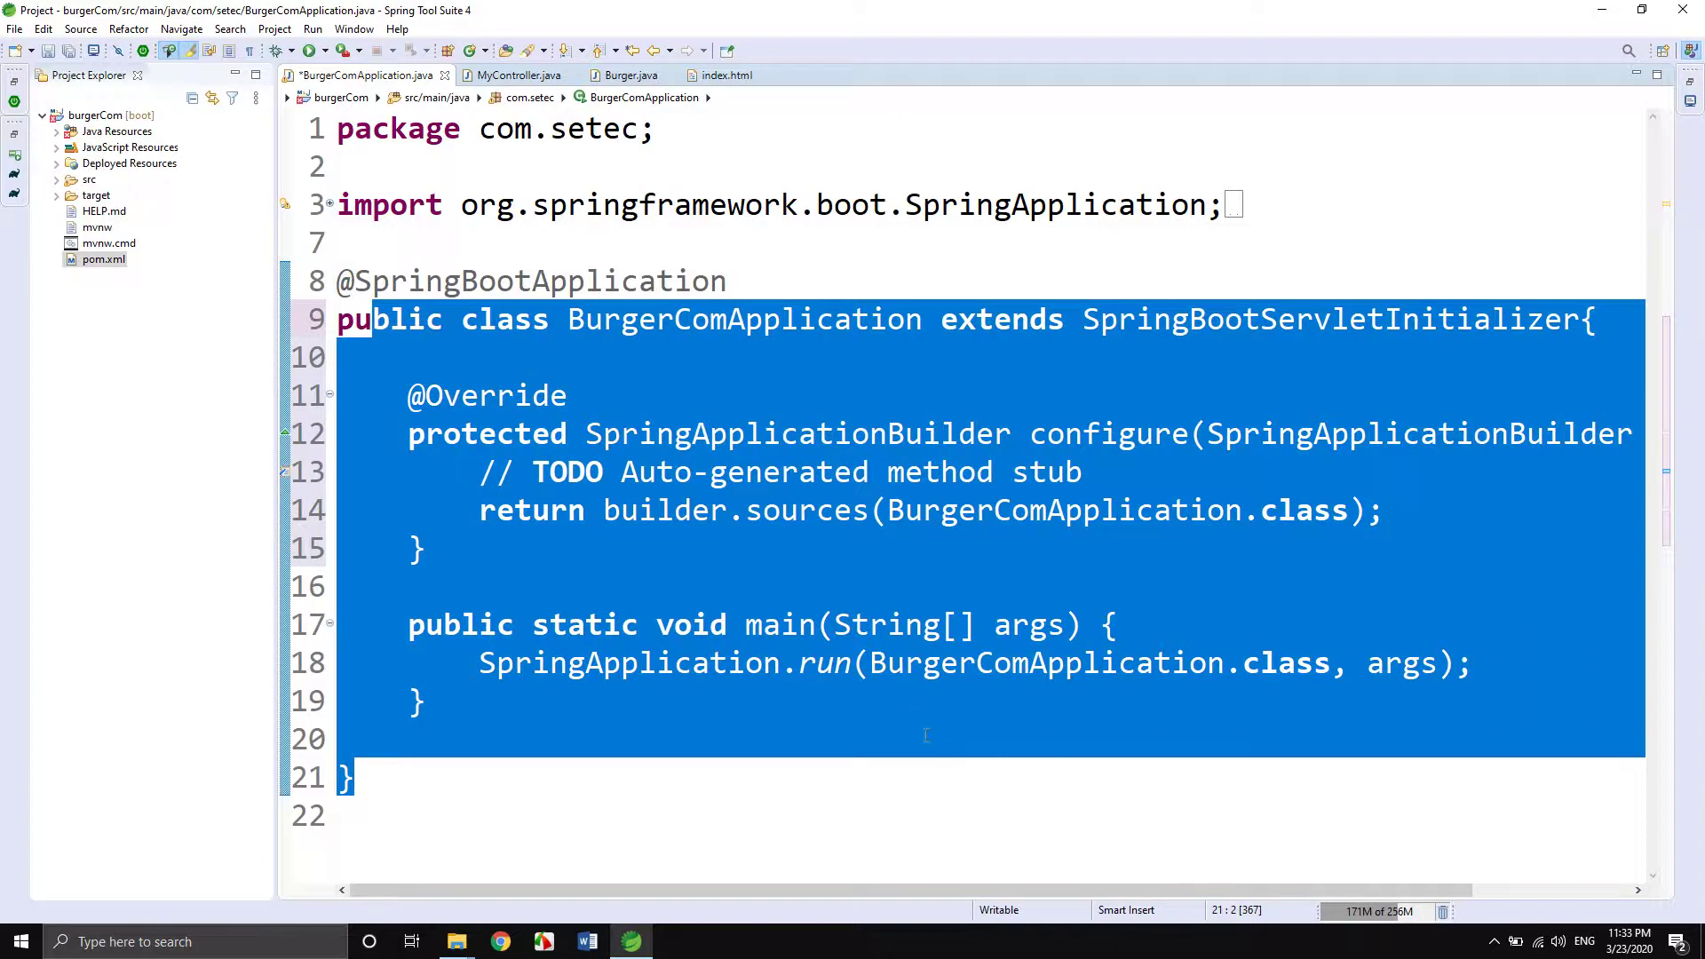
left_click(880, 657)
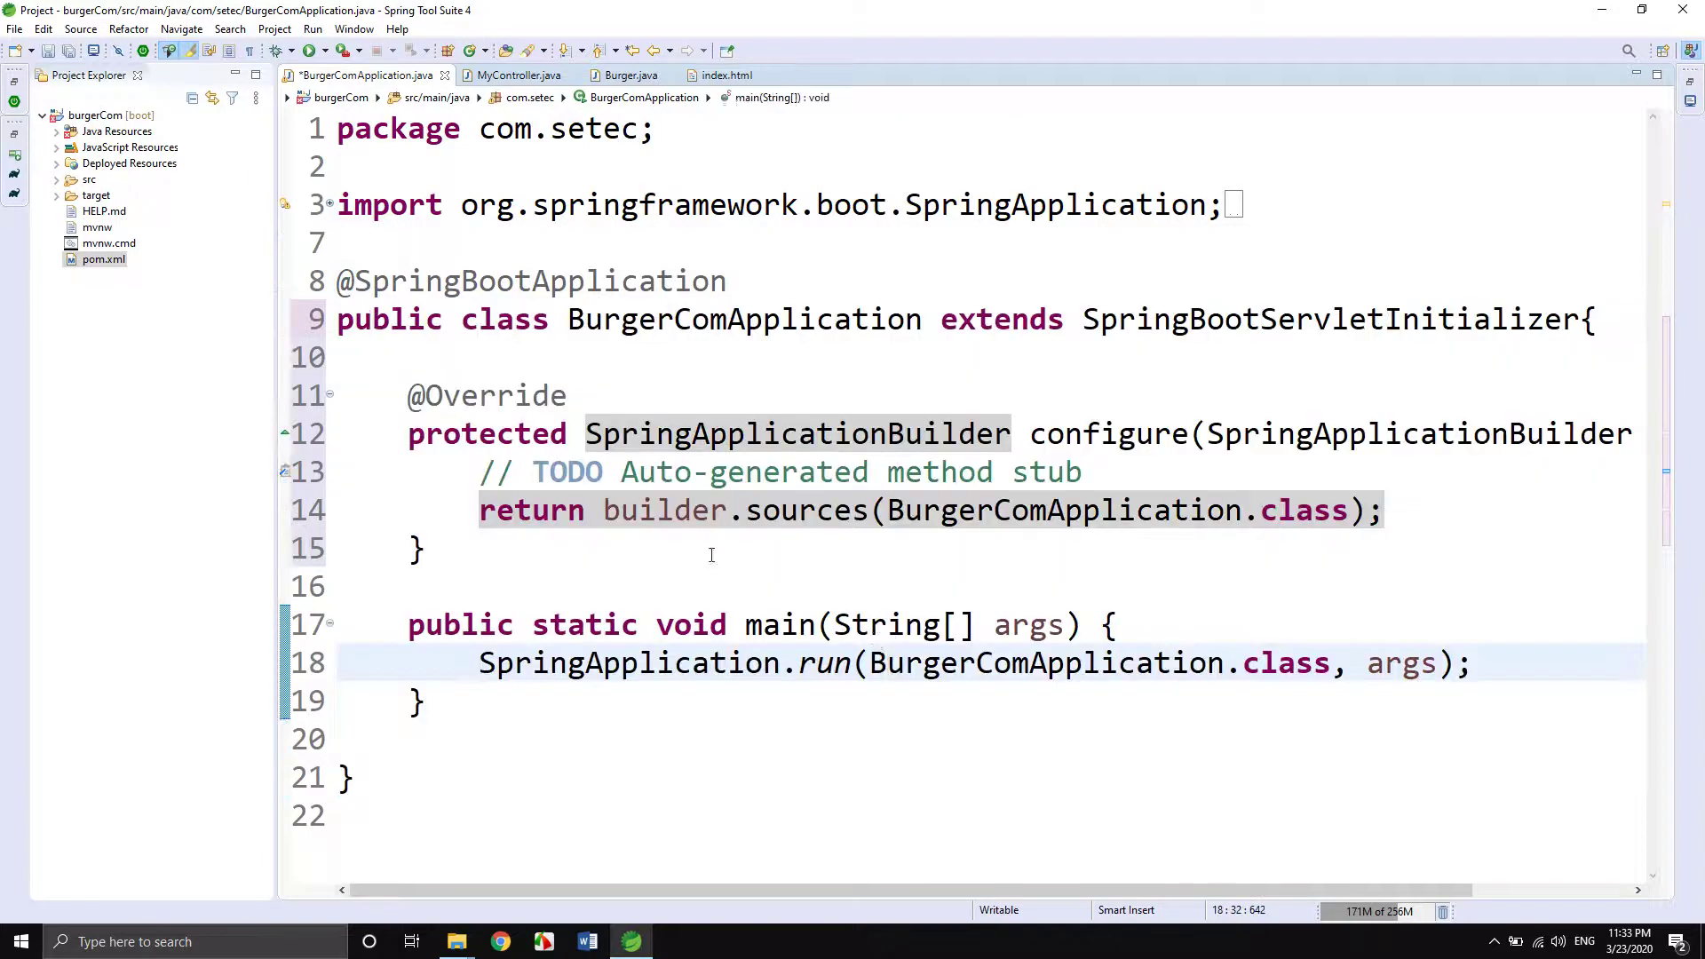
left_click_drag(696, 357, 1241, 684)
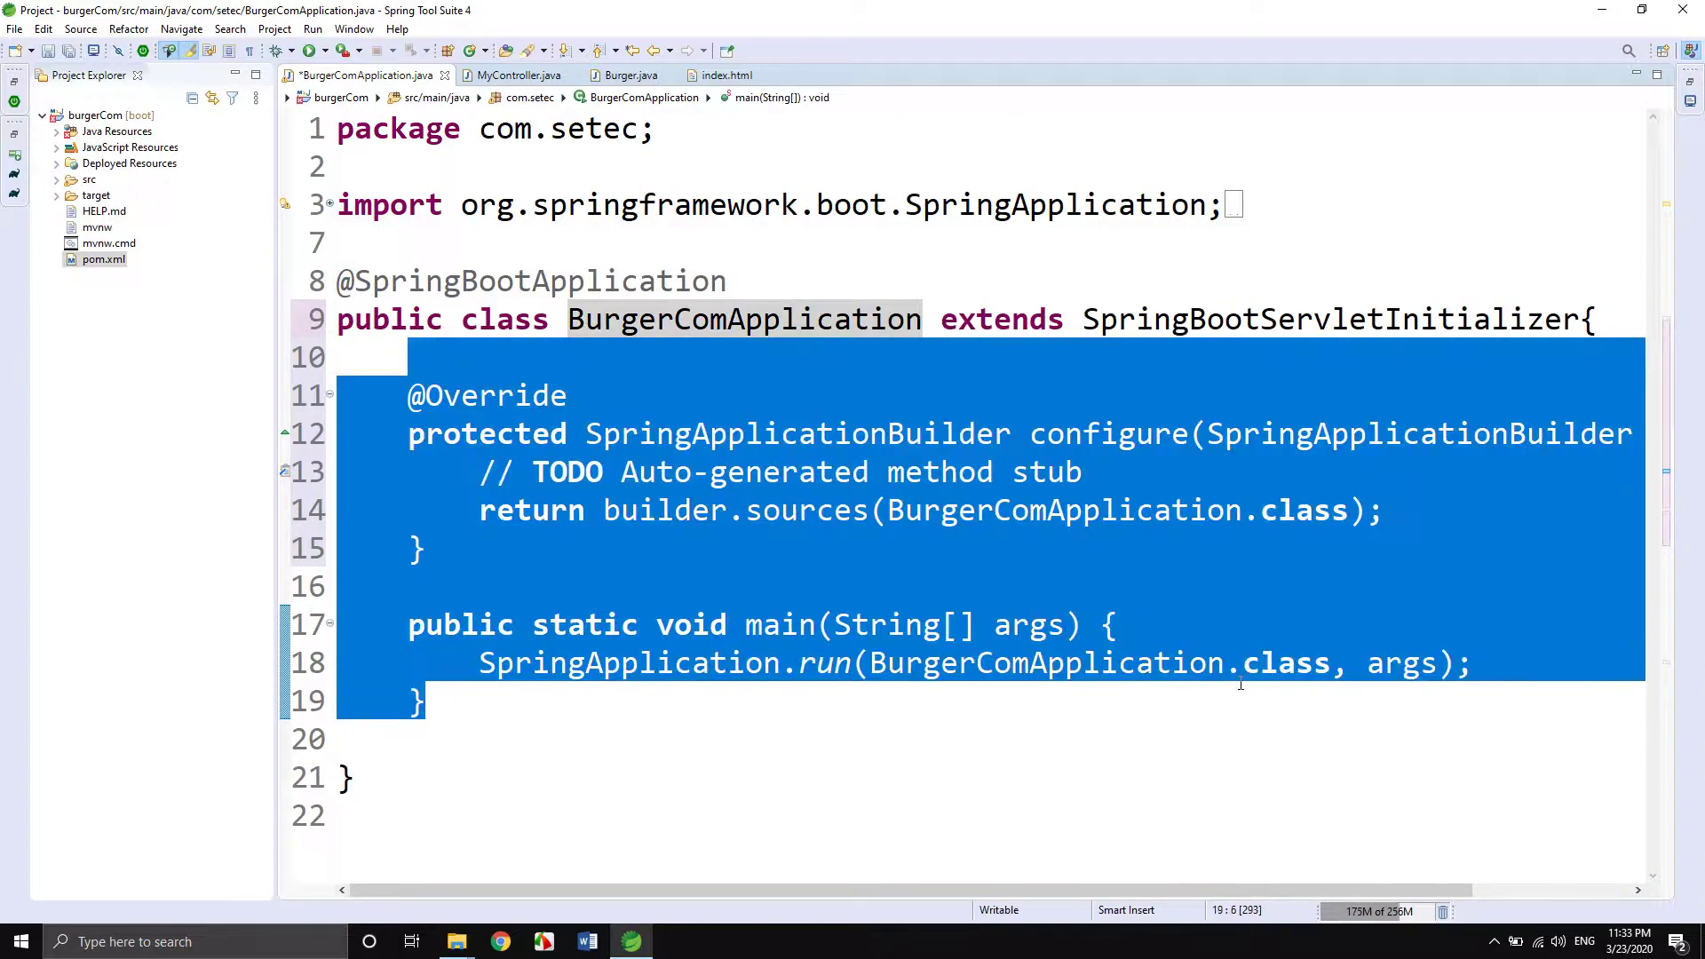
left_click_drag(939, 890, 1097, 890)
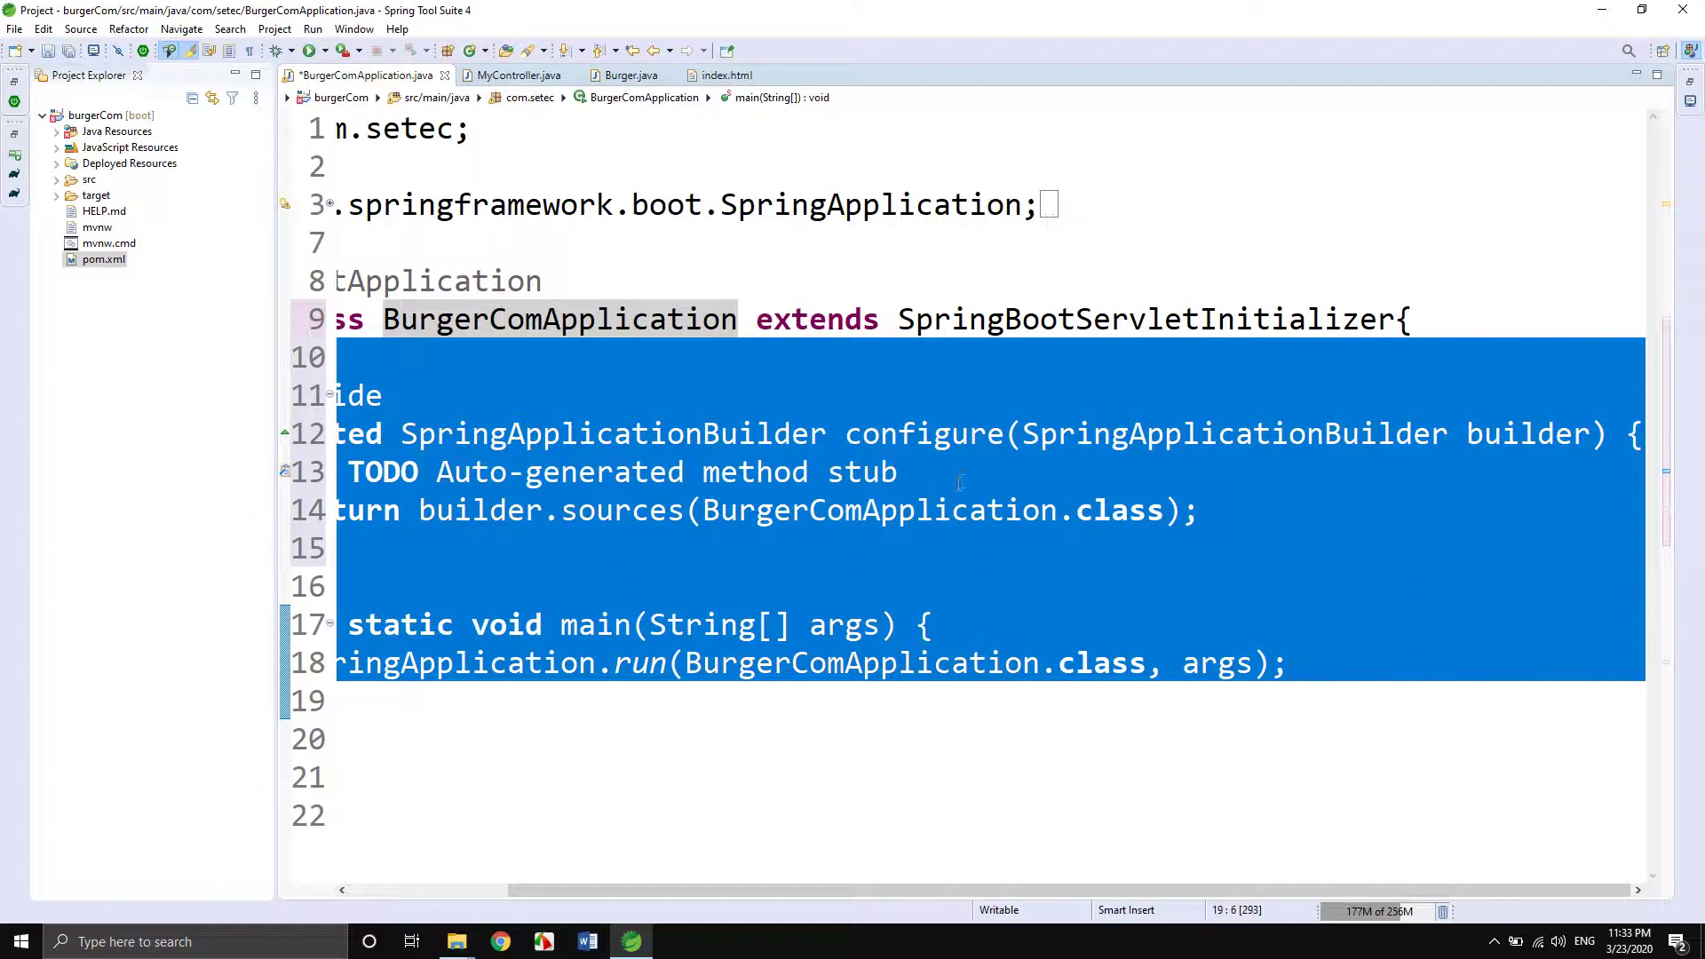
left_click(1064, 364)
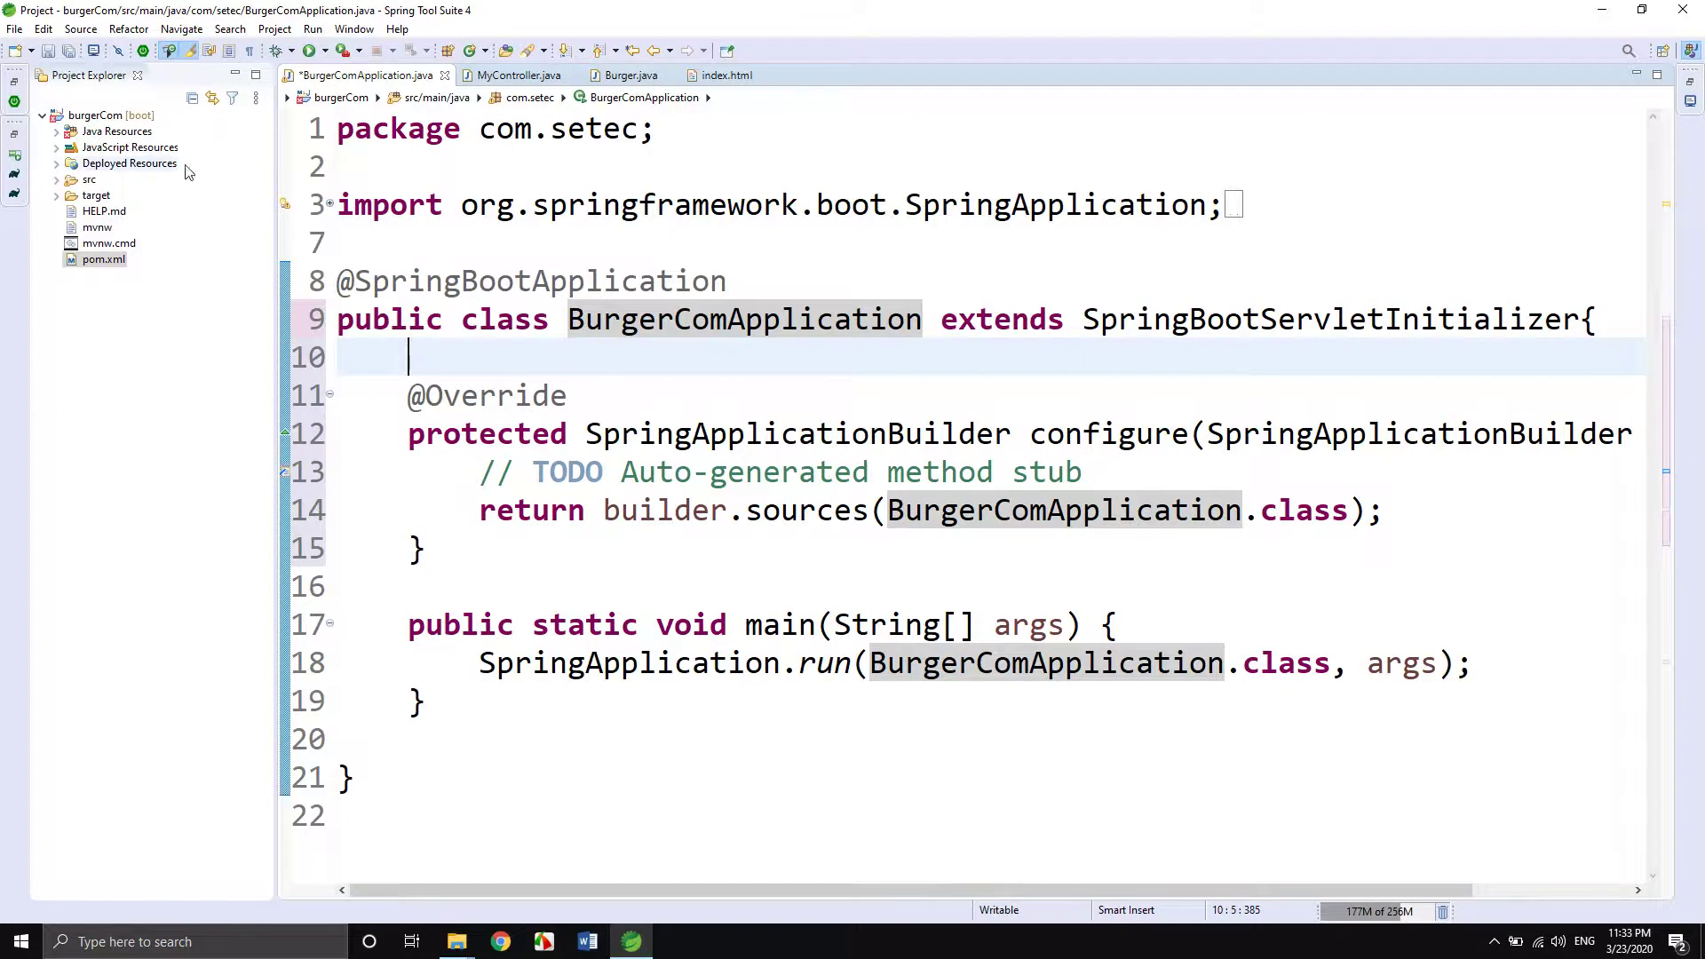
Update the burgerCom Maven project with the default update options.
right_click(78, 118)
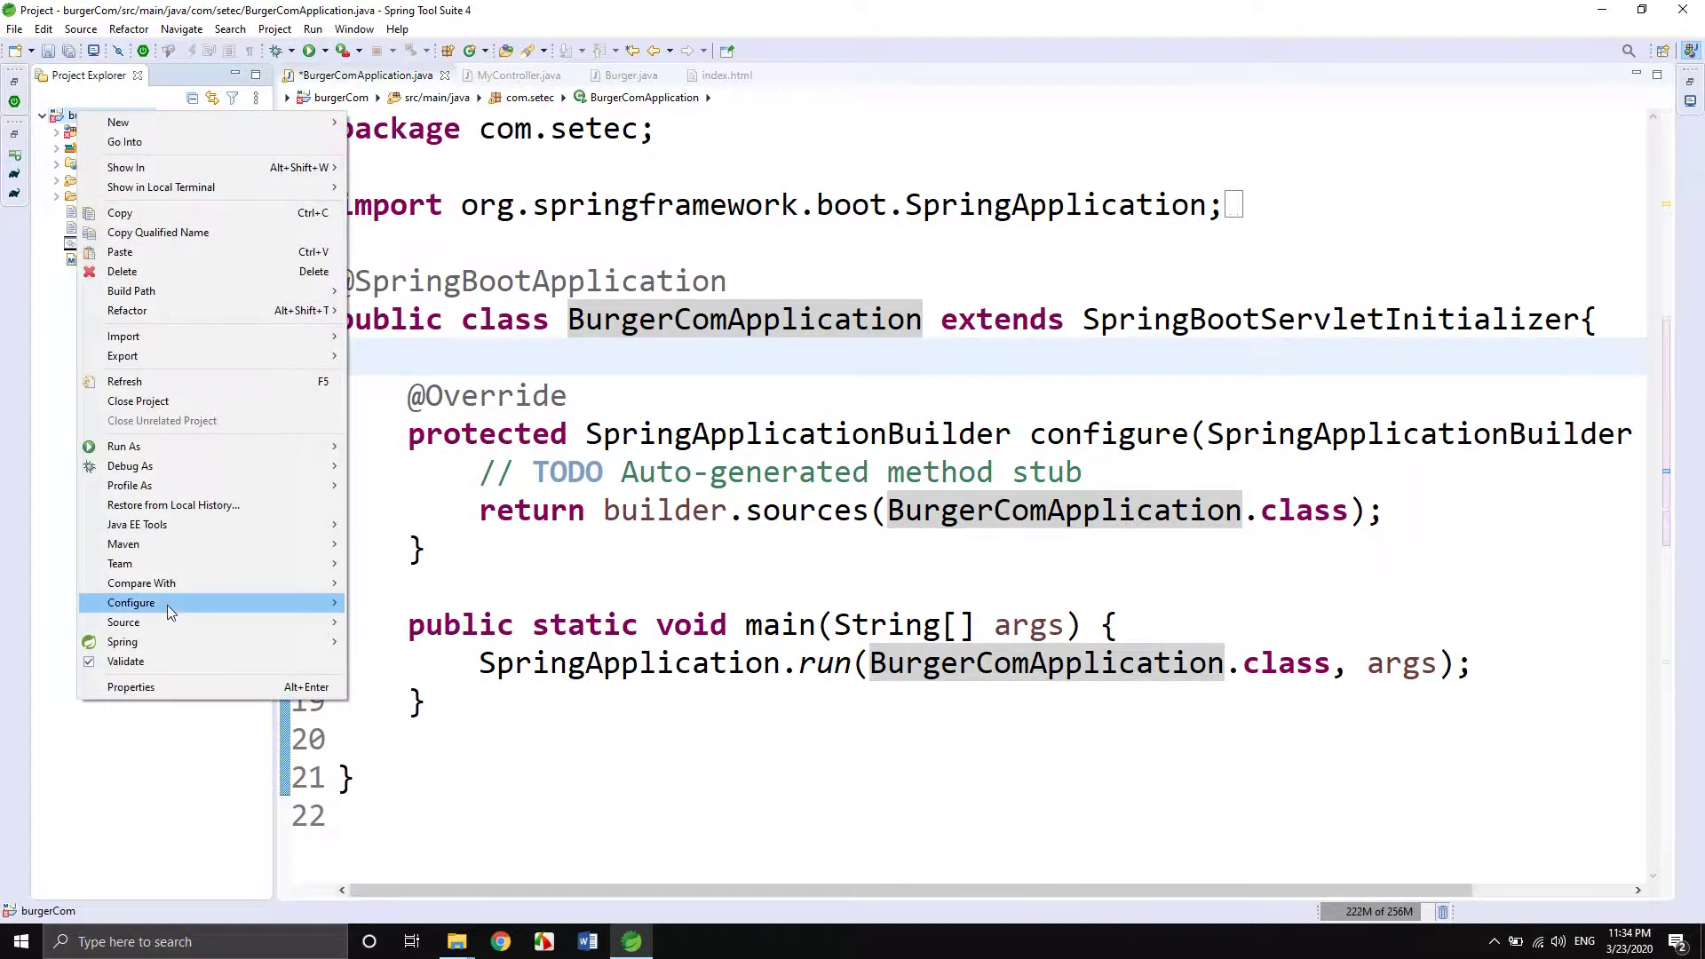
mouse_move(174, 551)
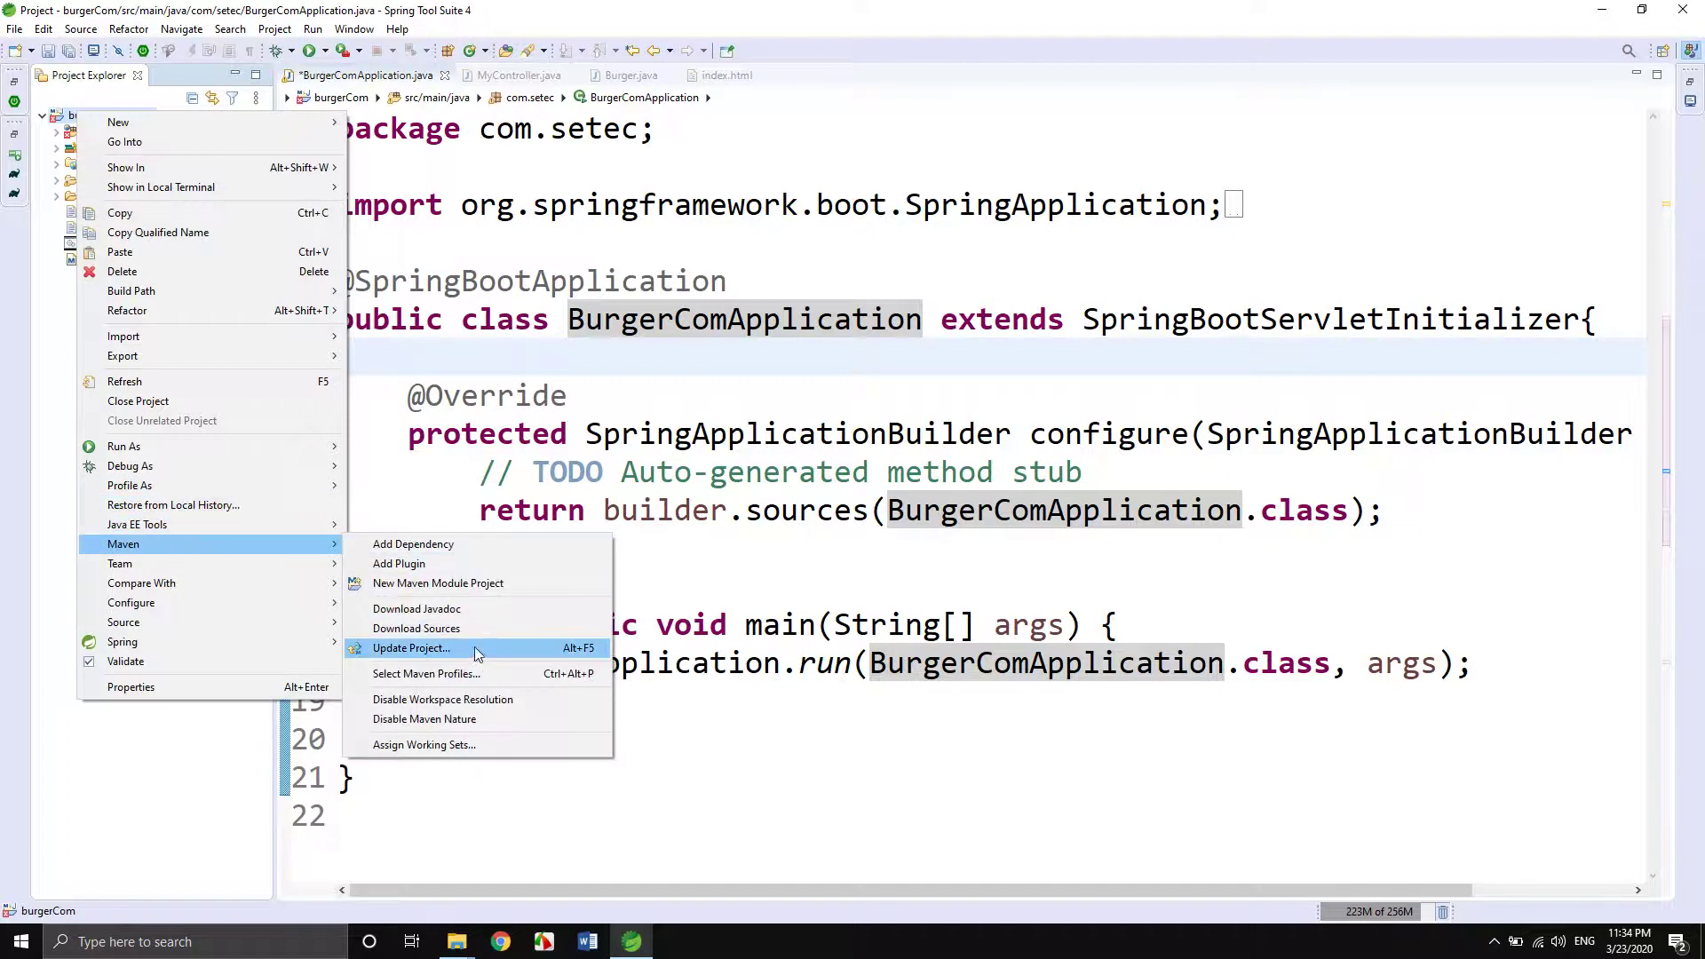
left_click(412, 648)
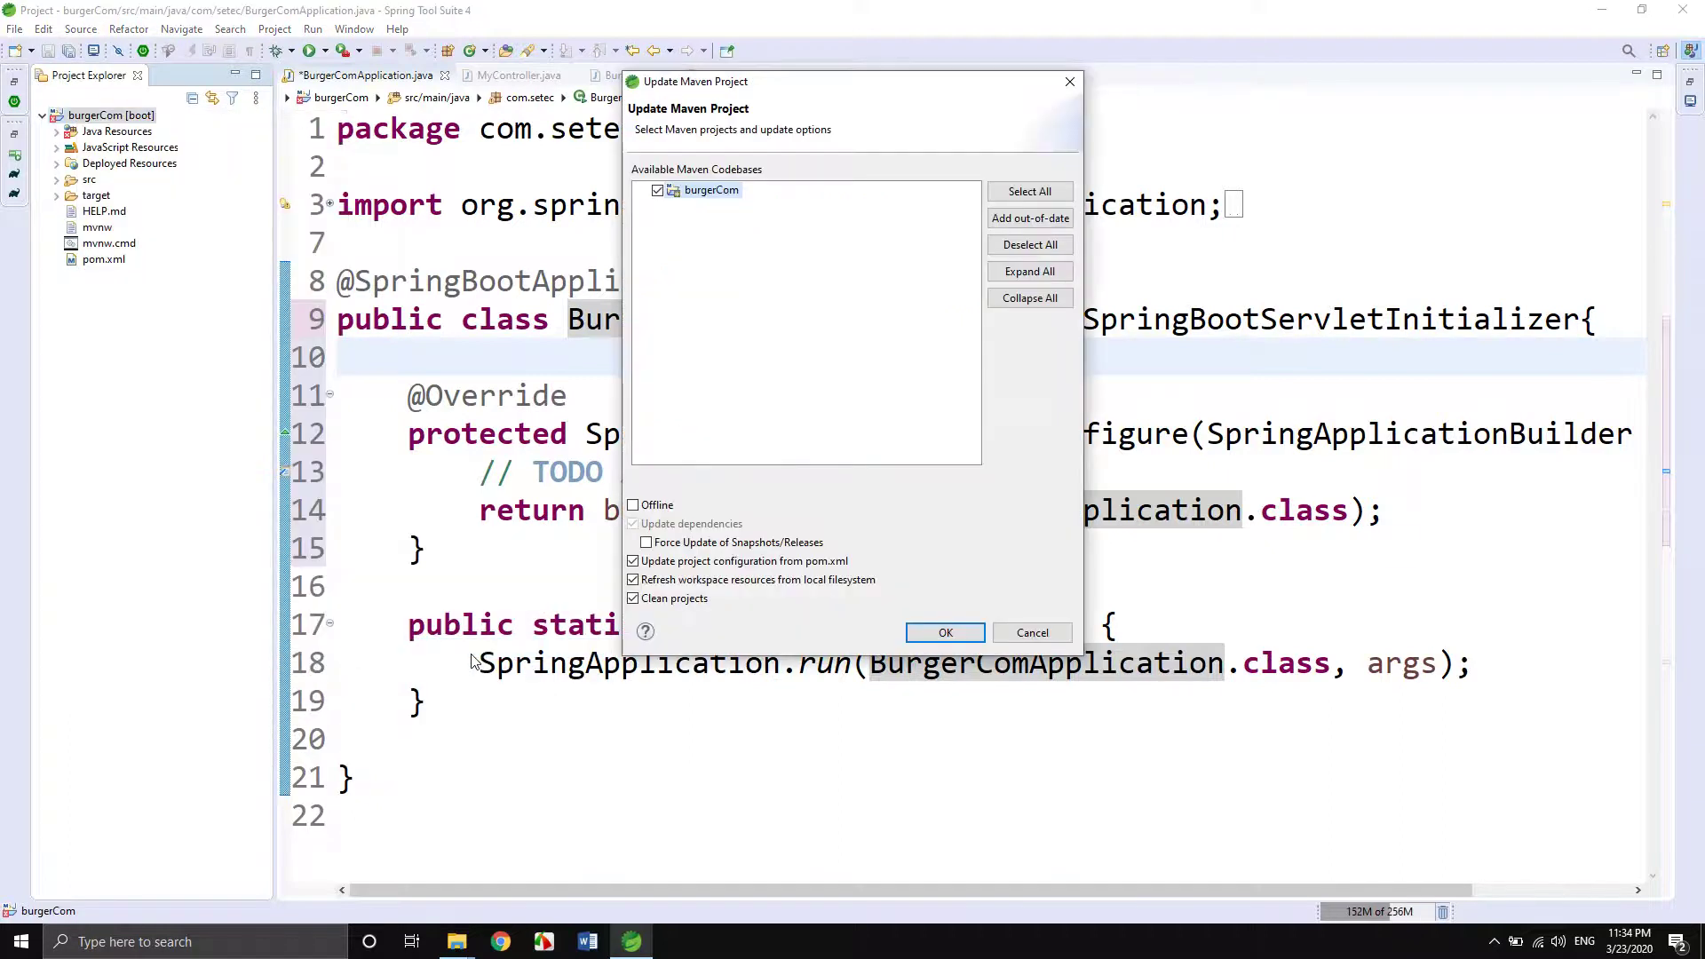
left_click(944, 632)
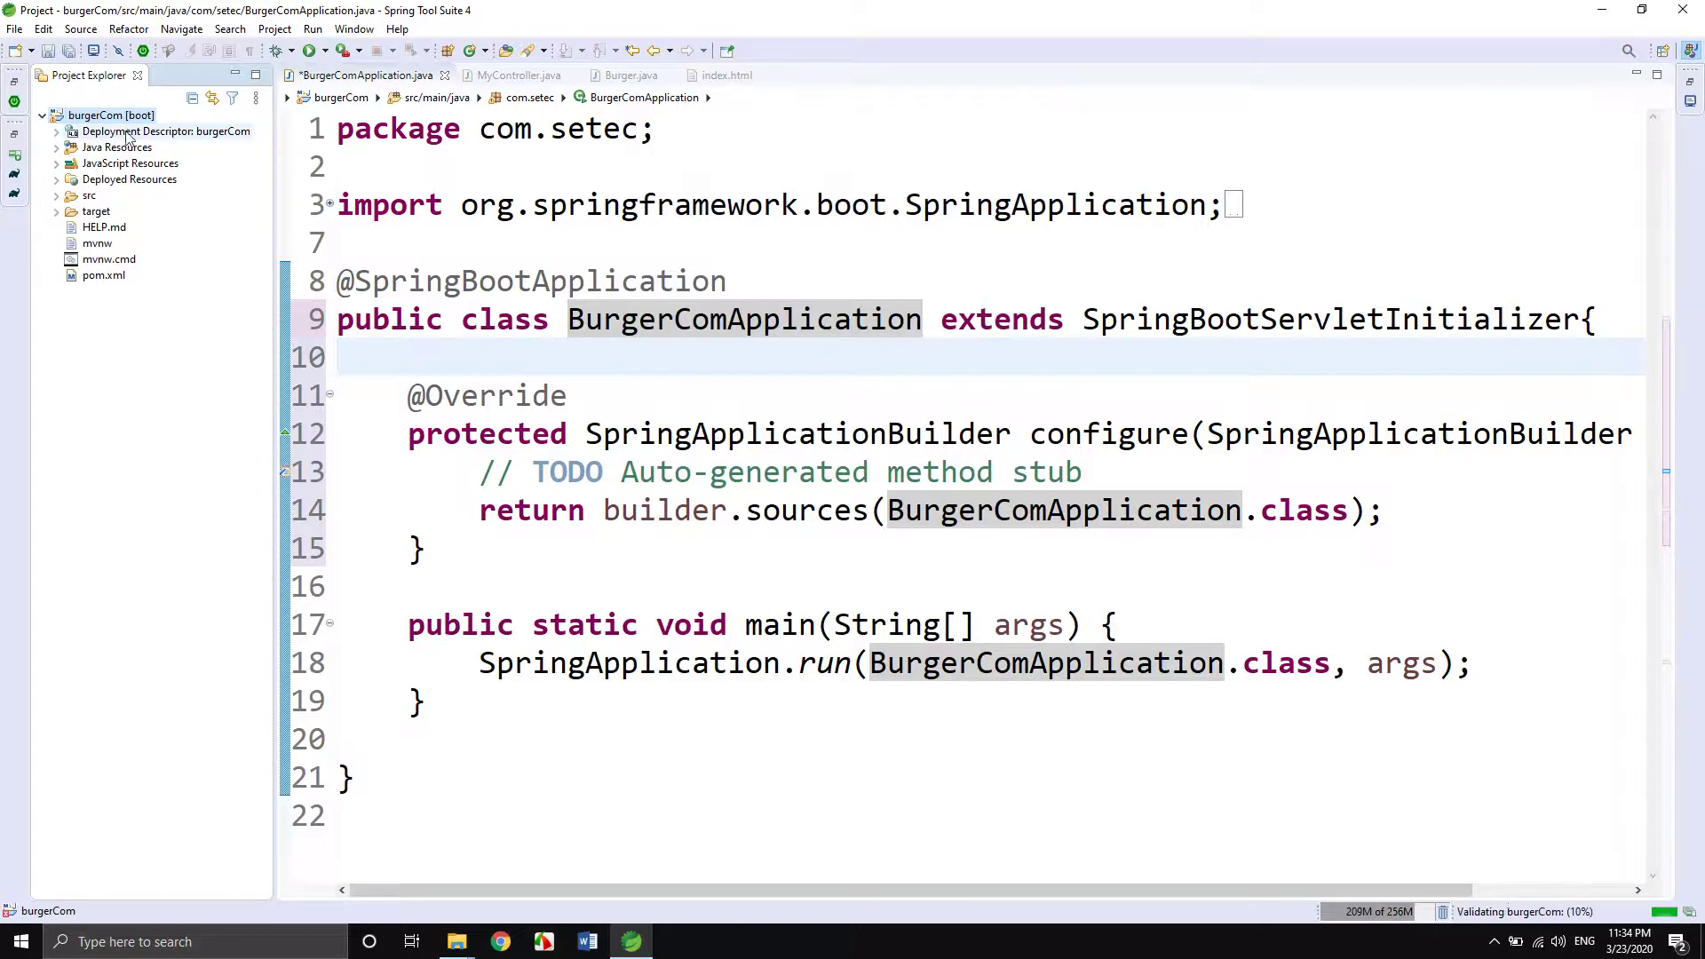
Open a local terminal in the burgerCom project folder and run mvn package.
right_click(104, 118)
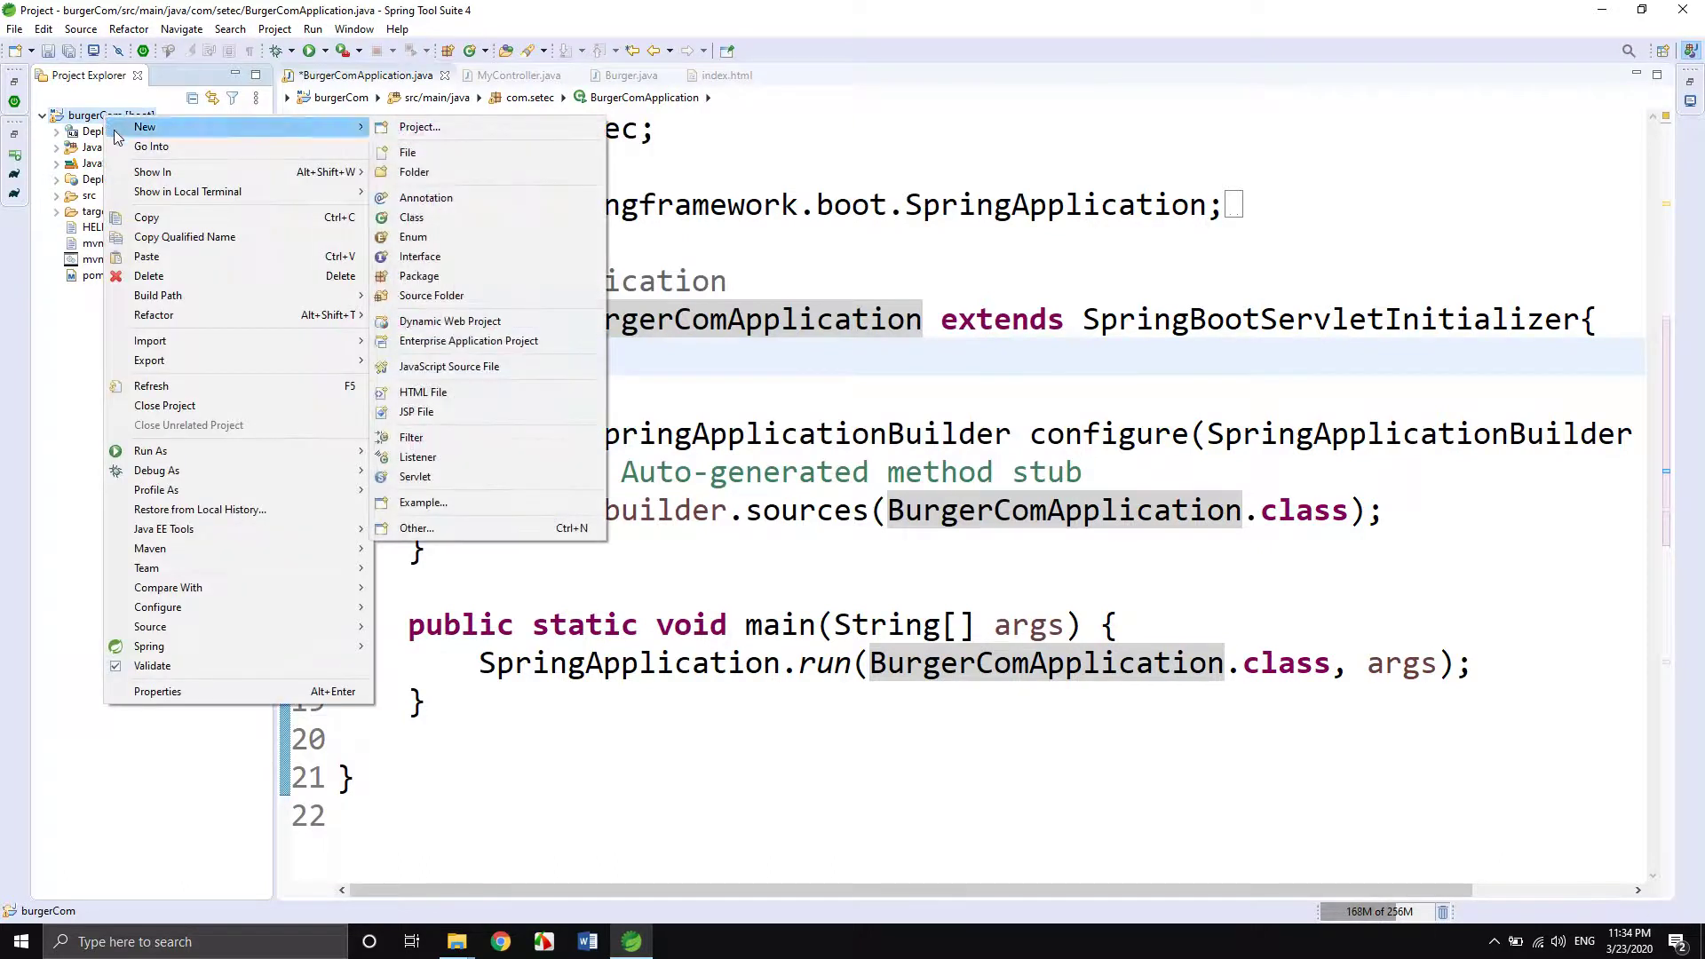
mouse_move(145, 194)
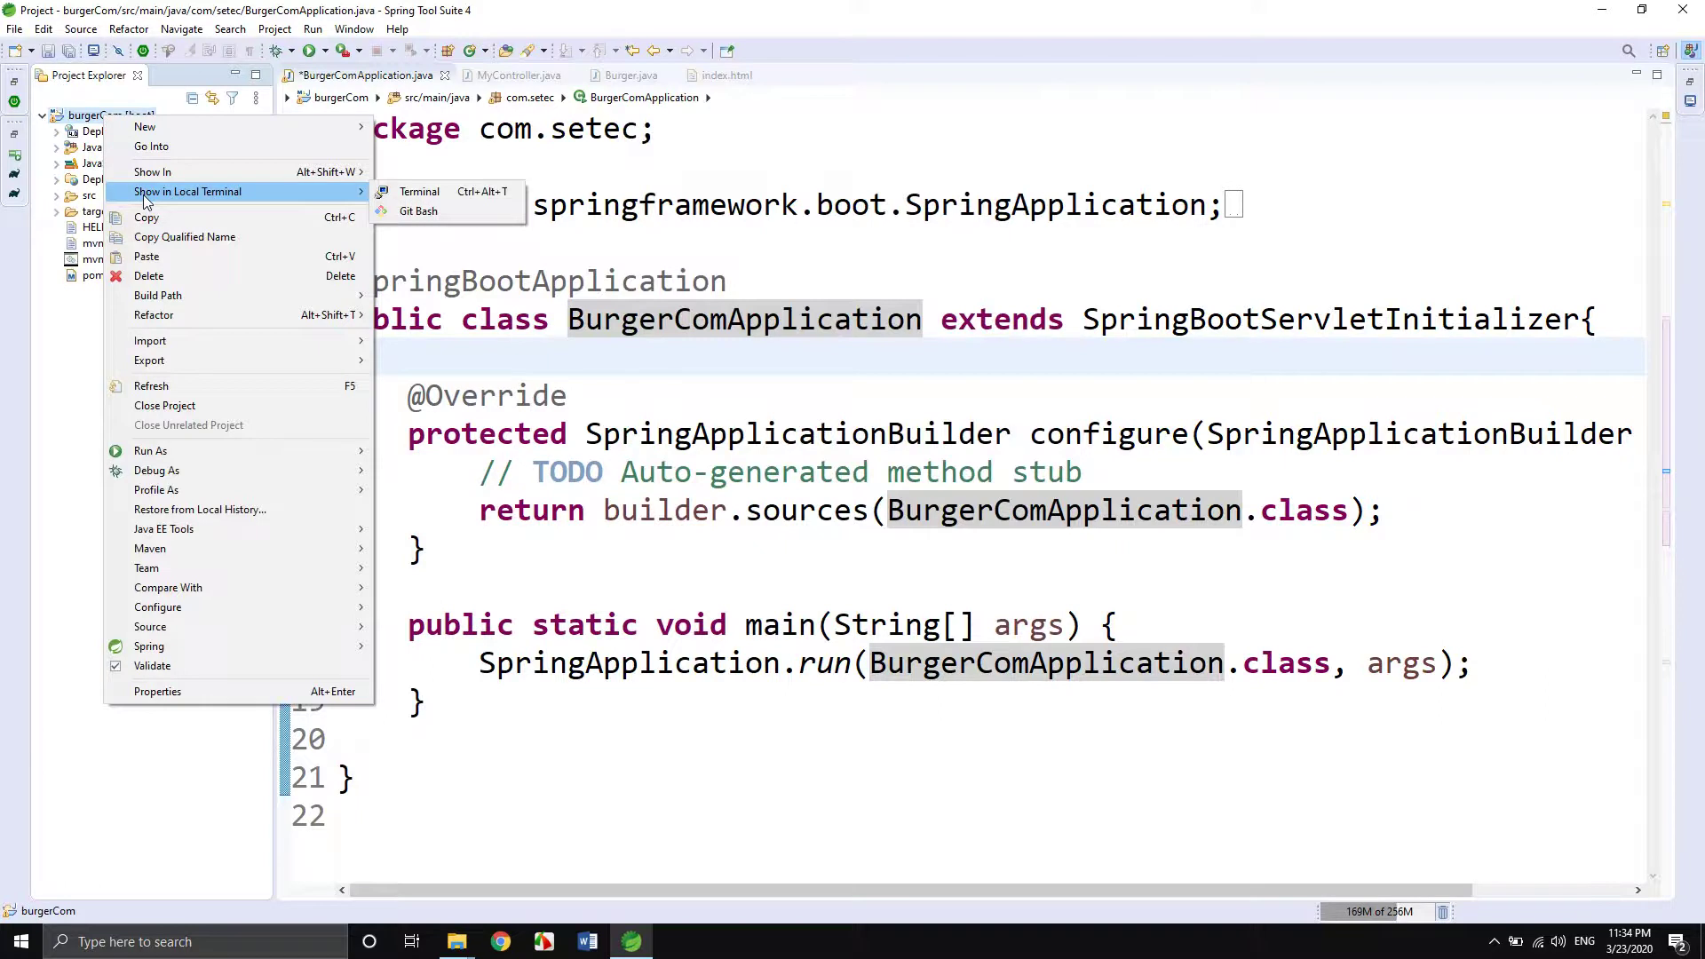
left_click(416, 192)
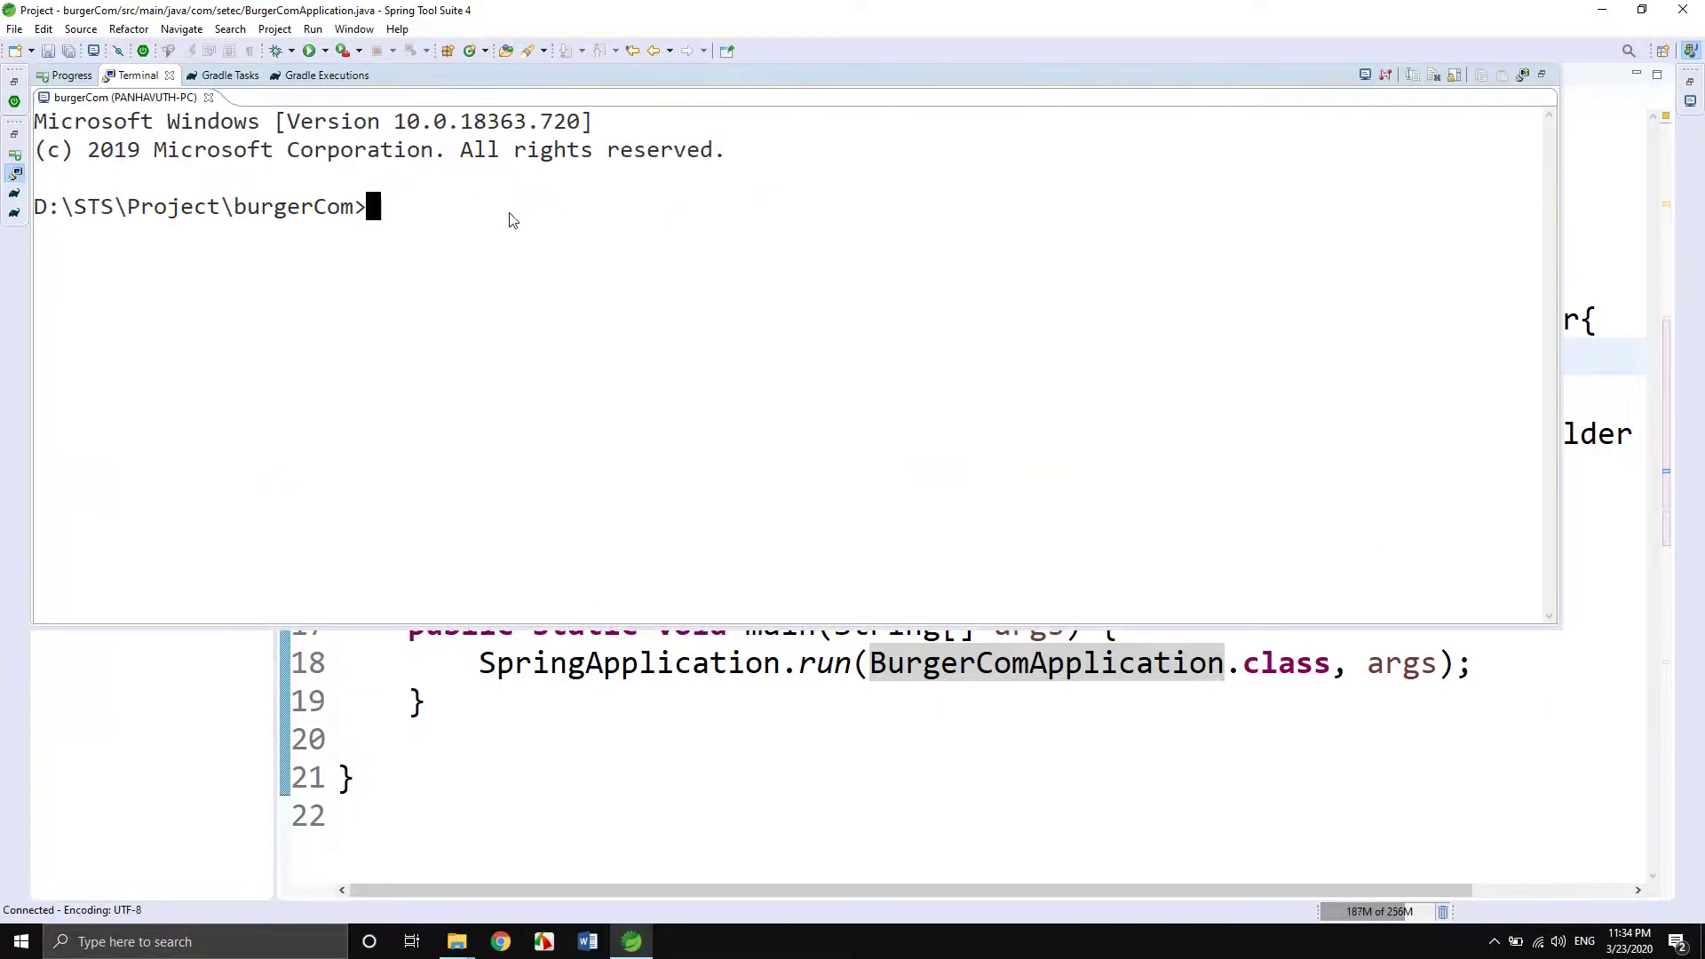
type("mvn package")
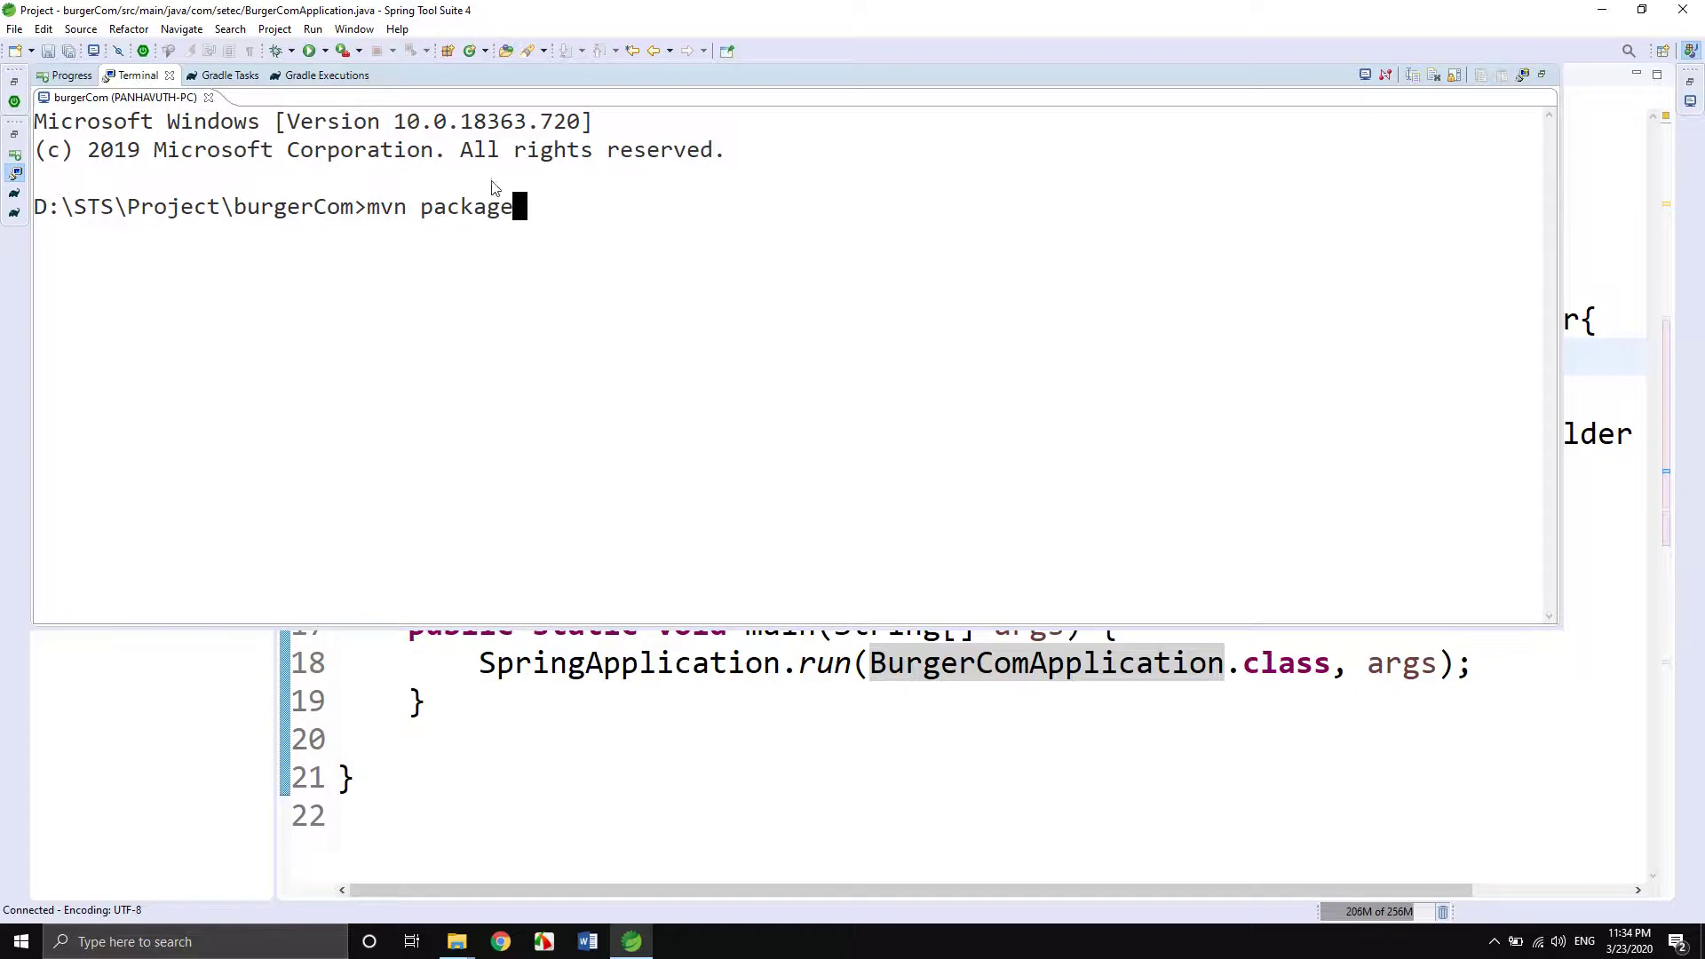
key("Return")
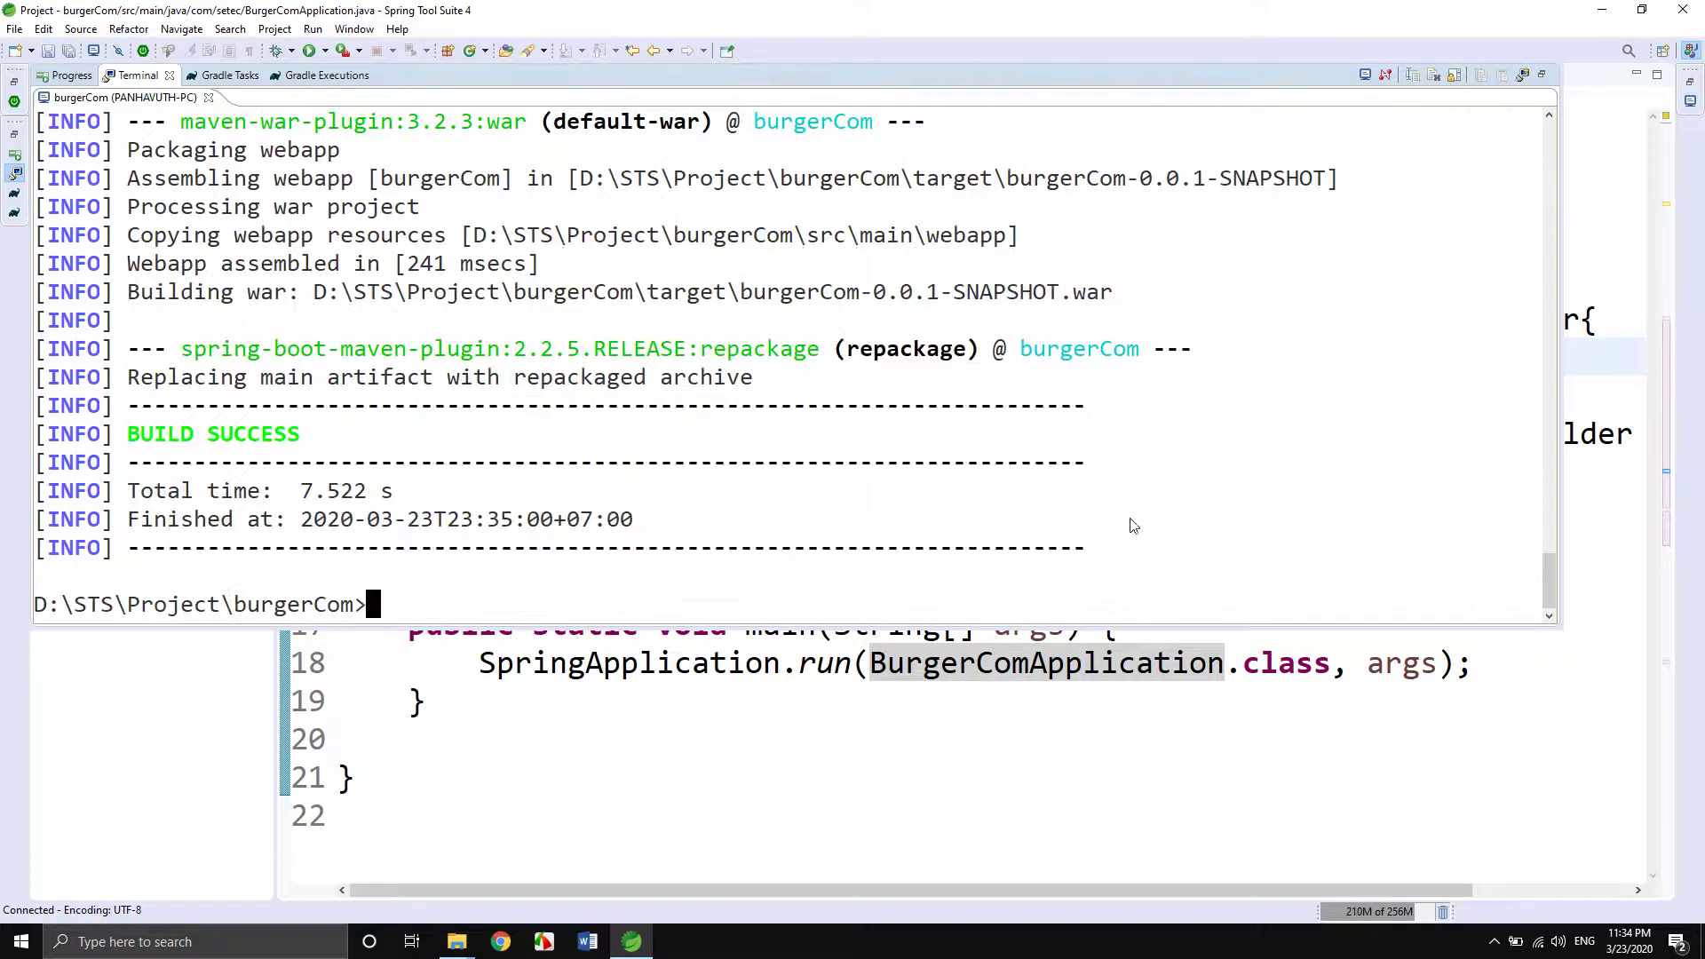
Copy the target folder path D:\STS\Project\burgerCom\target\ from the war build output line in the terminal.
left_click_drag(1114, 293, 726, 293)
left_click(1114, 296)
left_click_drag(314, 293, 738, 303)
key("ctrl+c")
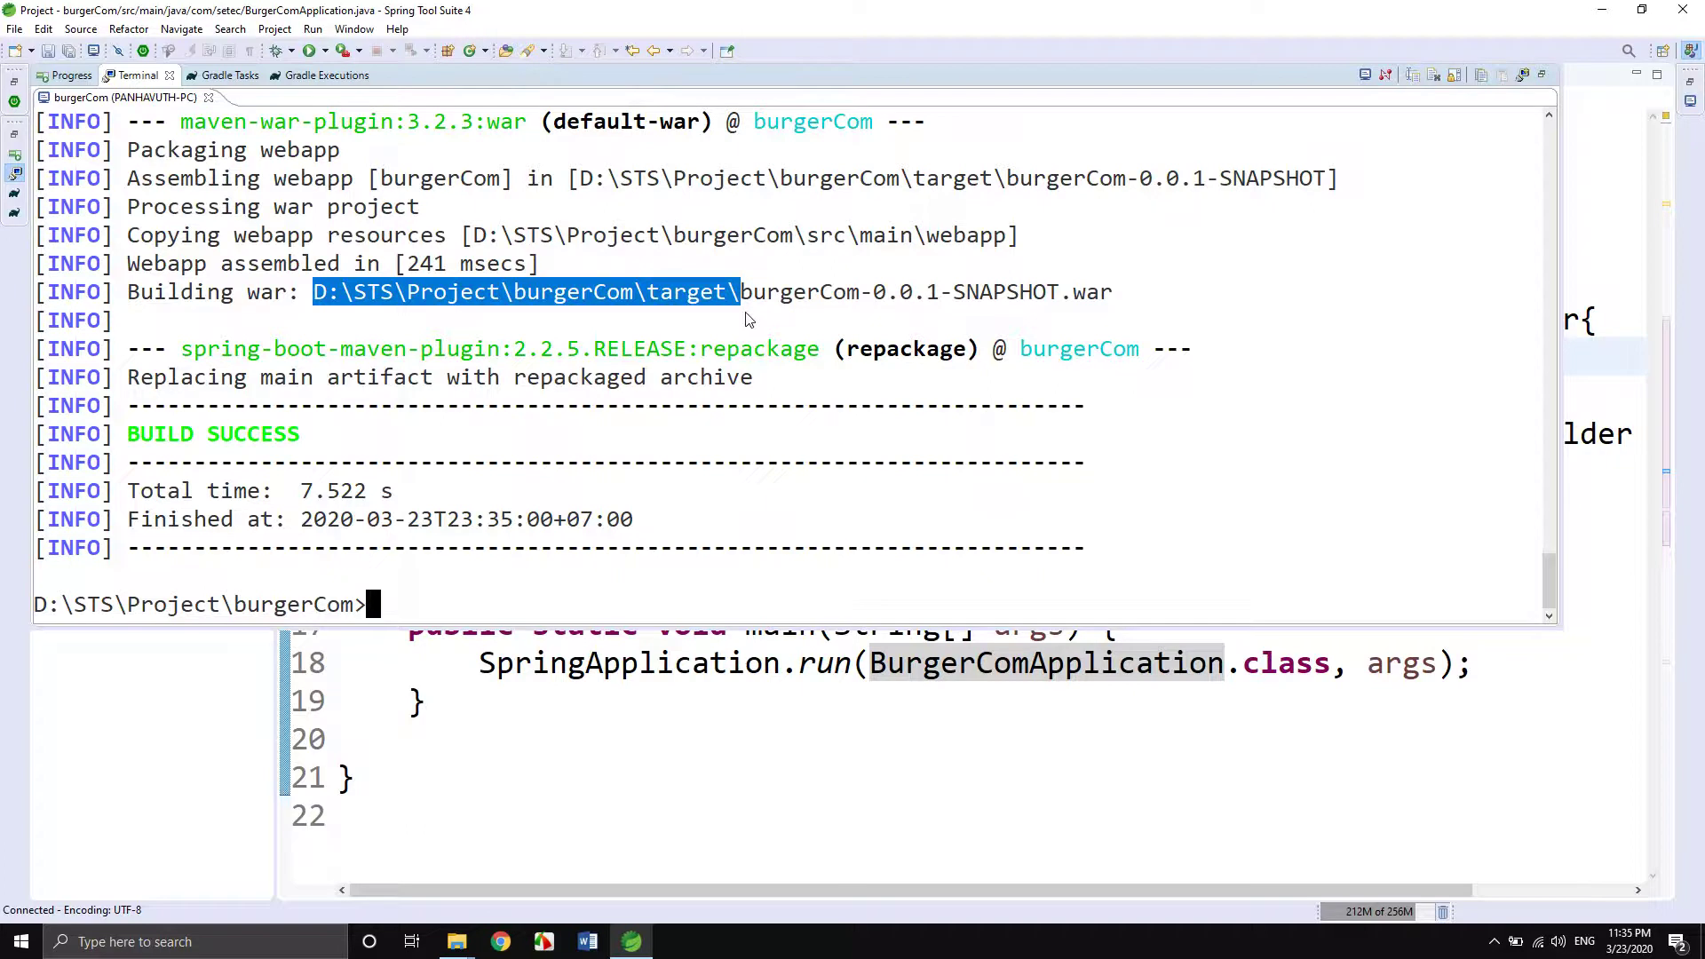
Copy the selected target path D:\STS\Project\burgerCom\target\ to the clipboard and exit Spring Tool Suite.
right_click(678, 293)
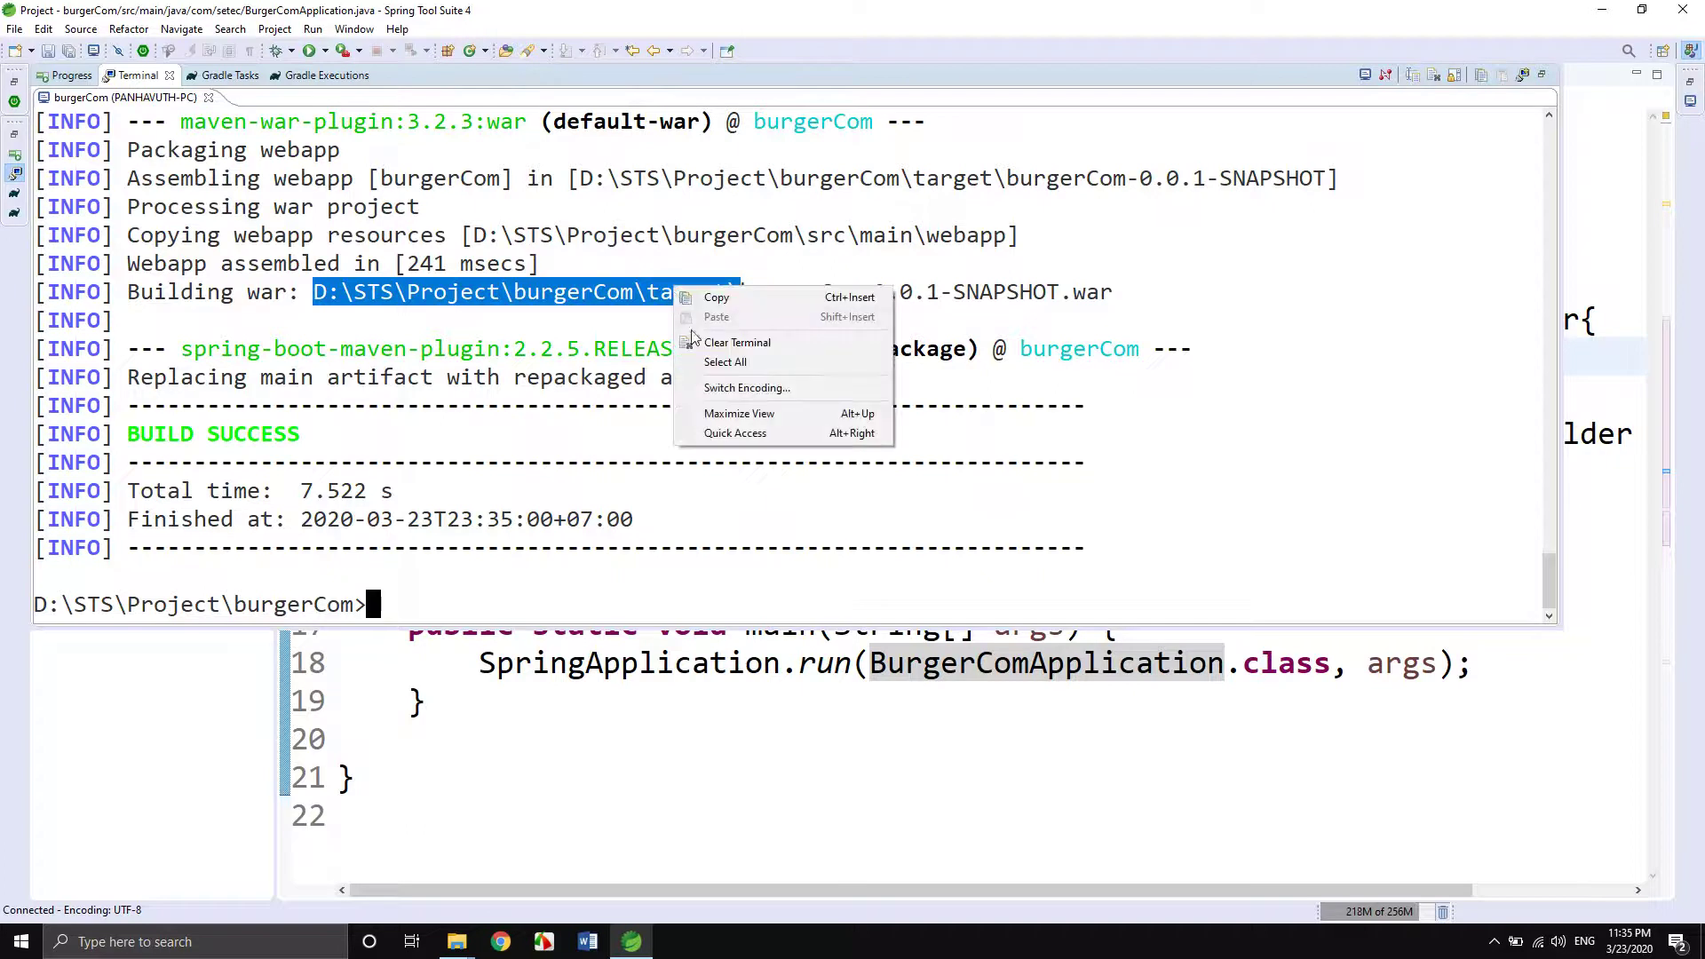
left_click(715, 298)
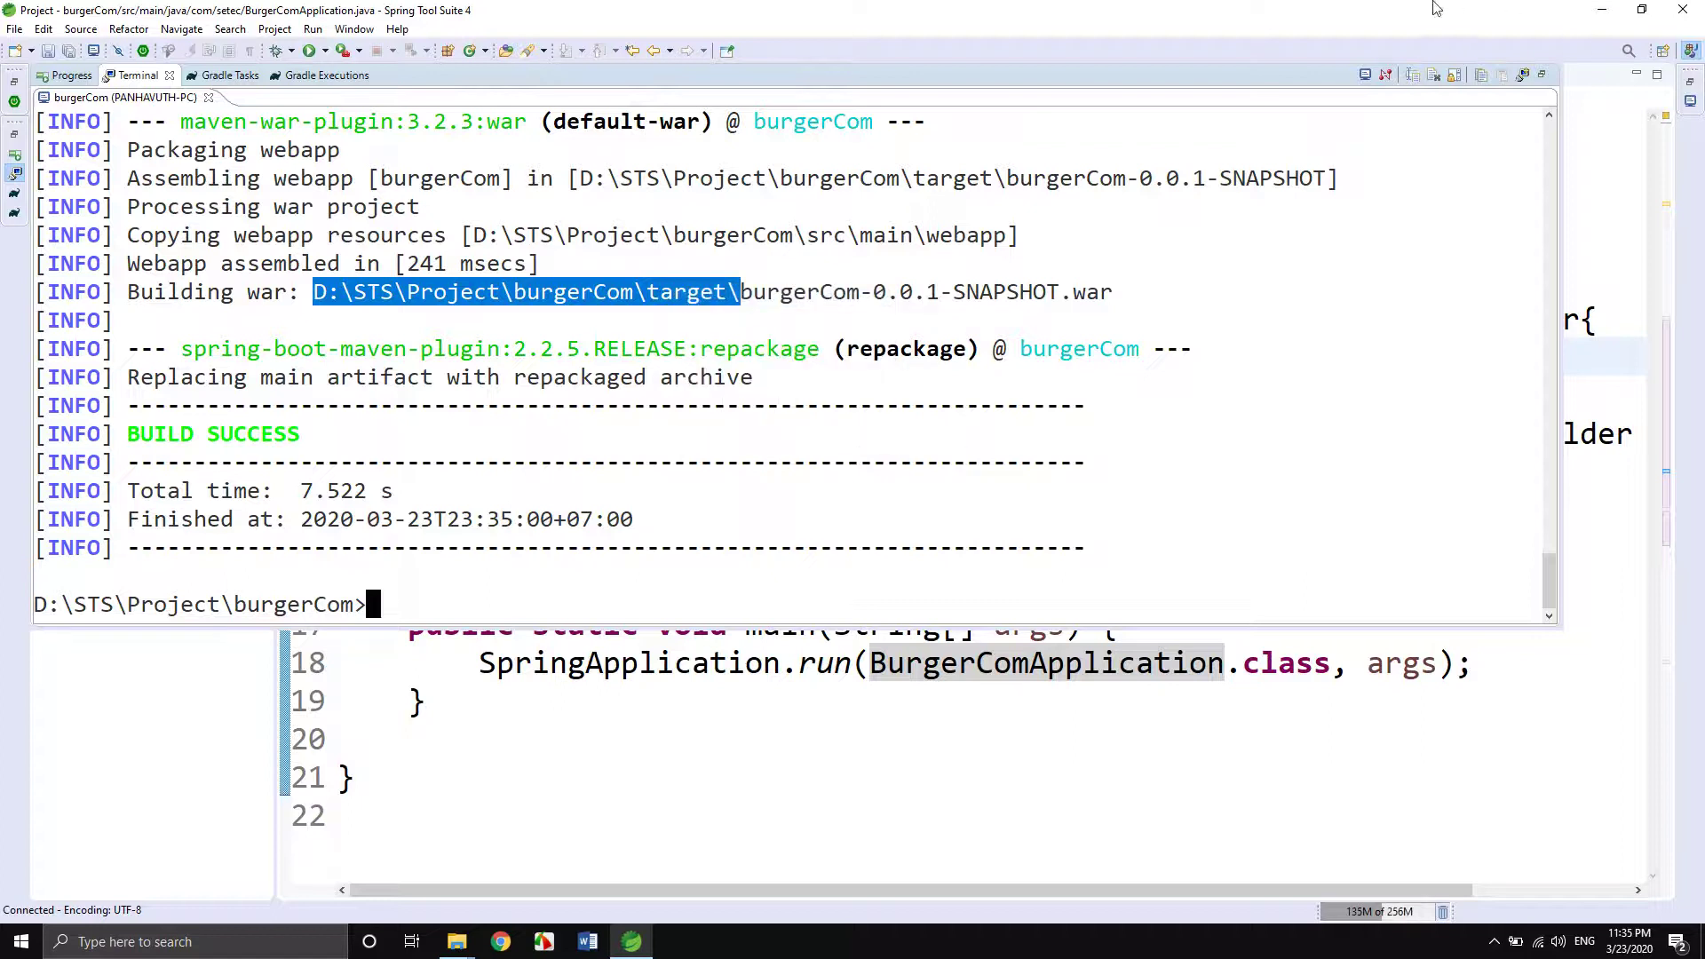
left_click(1677, 16)
left_click(943, 485)
left_click(857, 480)
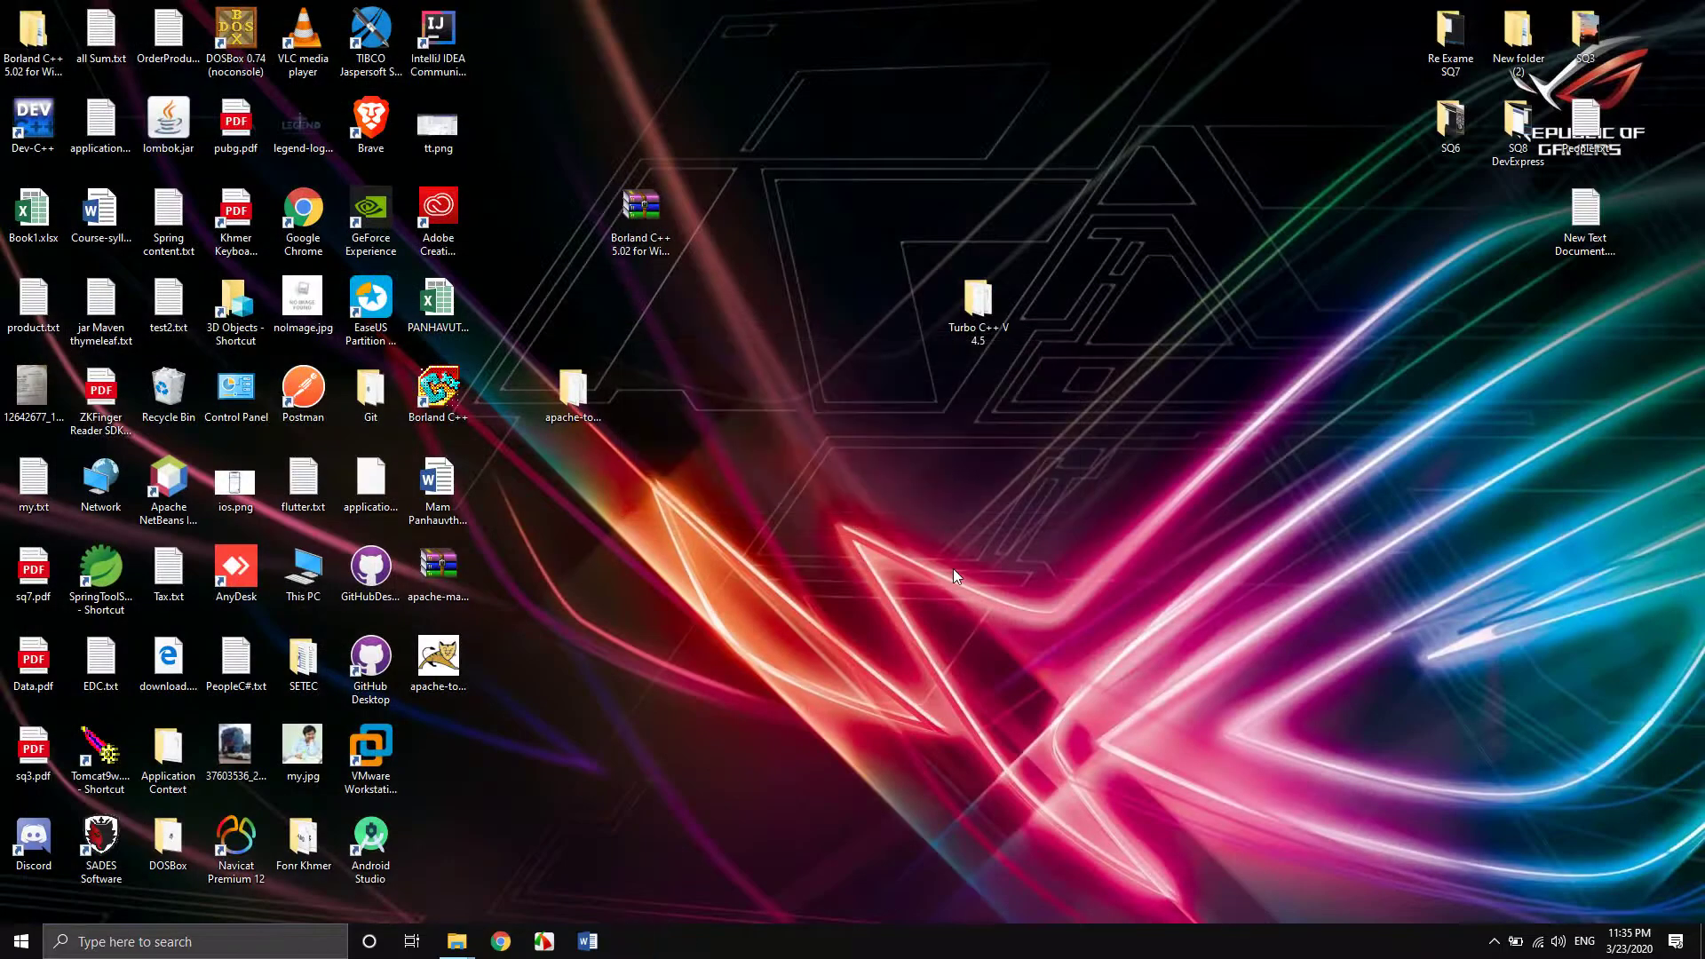
Switch to the File Explorer window of the Maven bin folder and go to the copied path D:\STS\Project\burgerCom\target\.
left_click(457, 942)
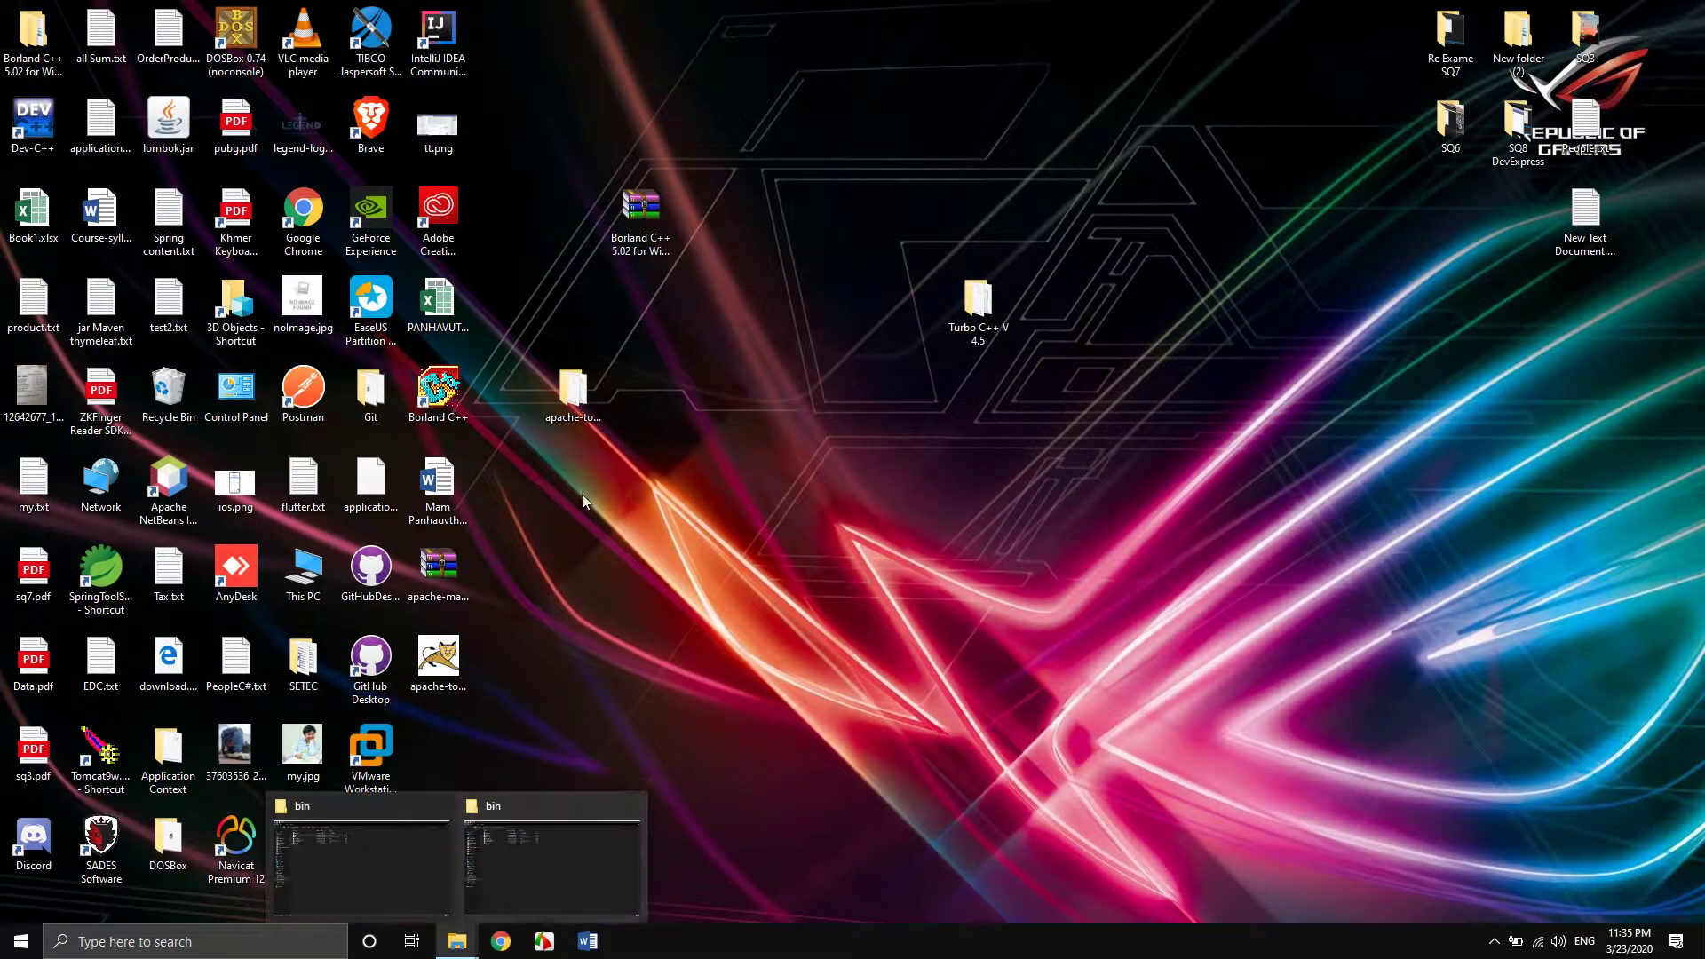
left_click(568, 861)
left_click(648, 63)
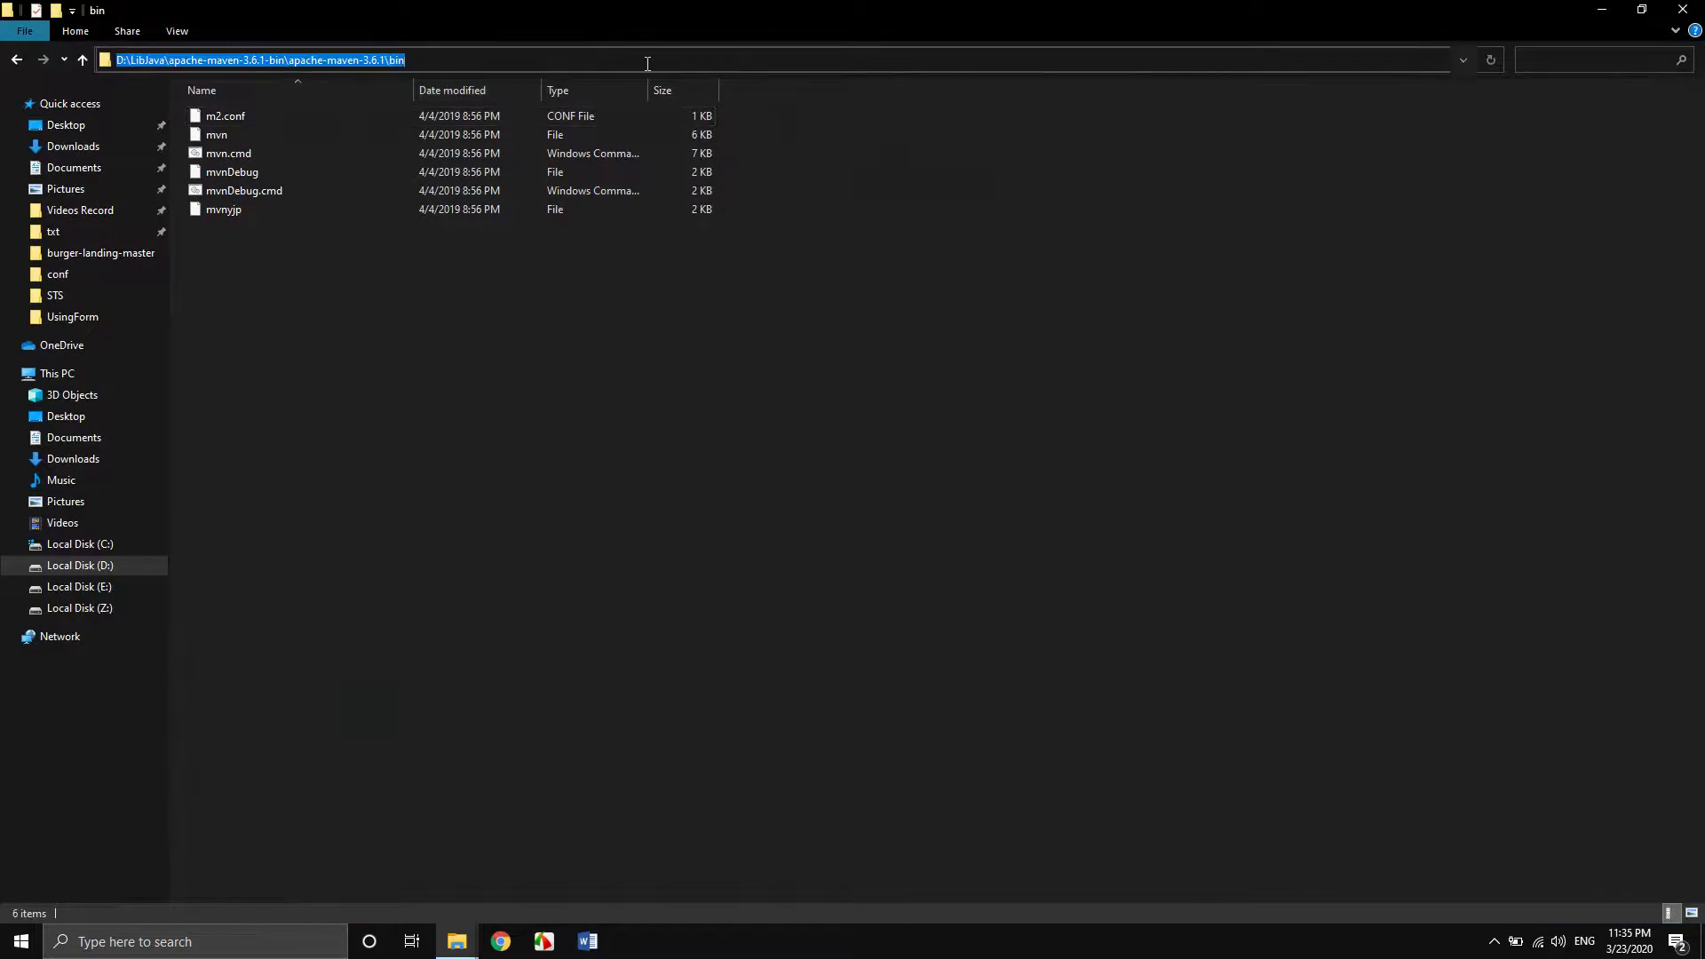
key("BackSpace")
key("ctrl+v")
key("Return")
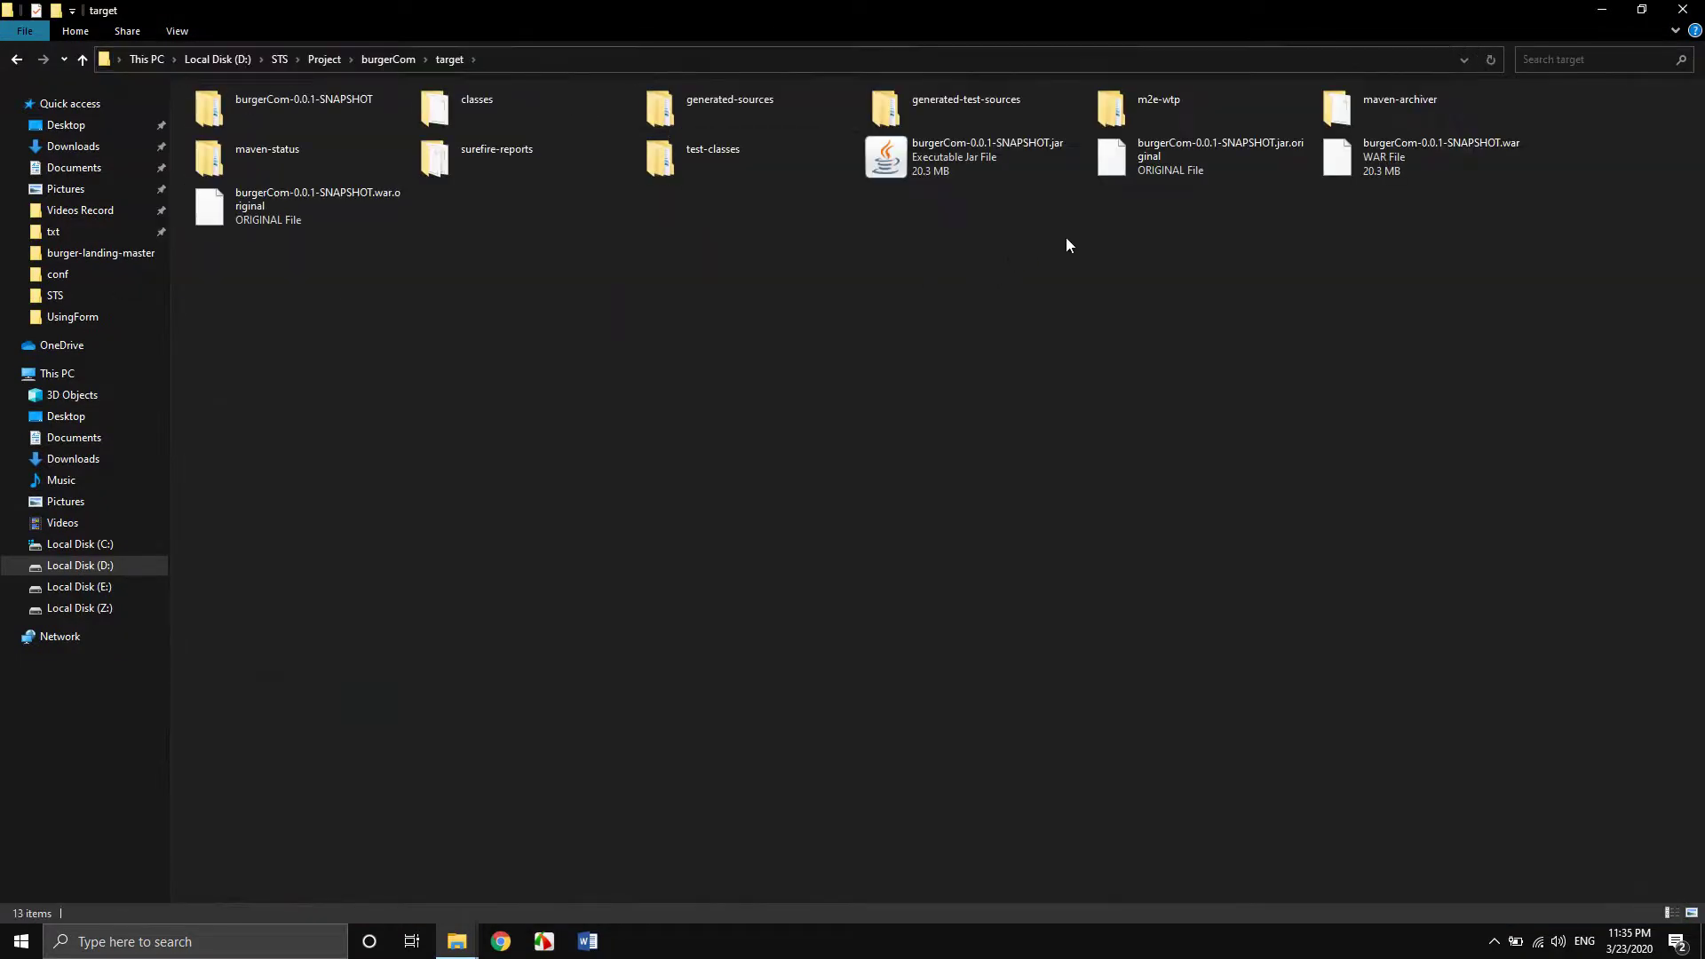
Locate burgerCom-0.0.1-SNAPSHOT.war and the .original files in the target folder, plus the Tomcat shortcut and installer on the desktop.
left_click(1354, 163)
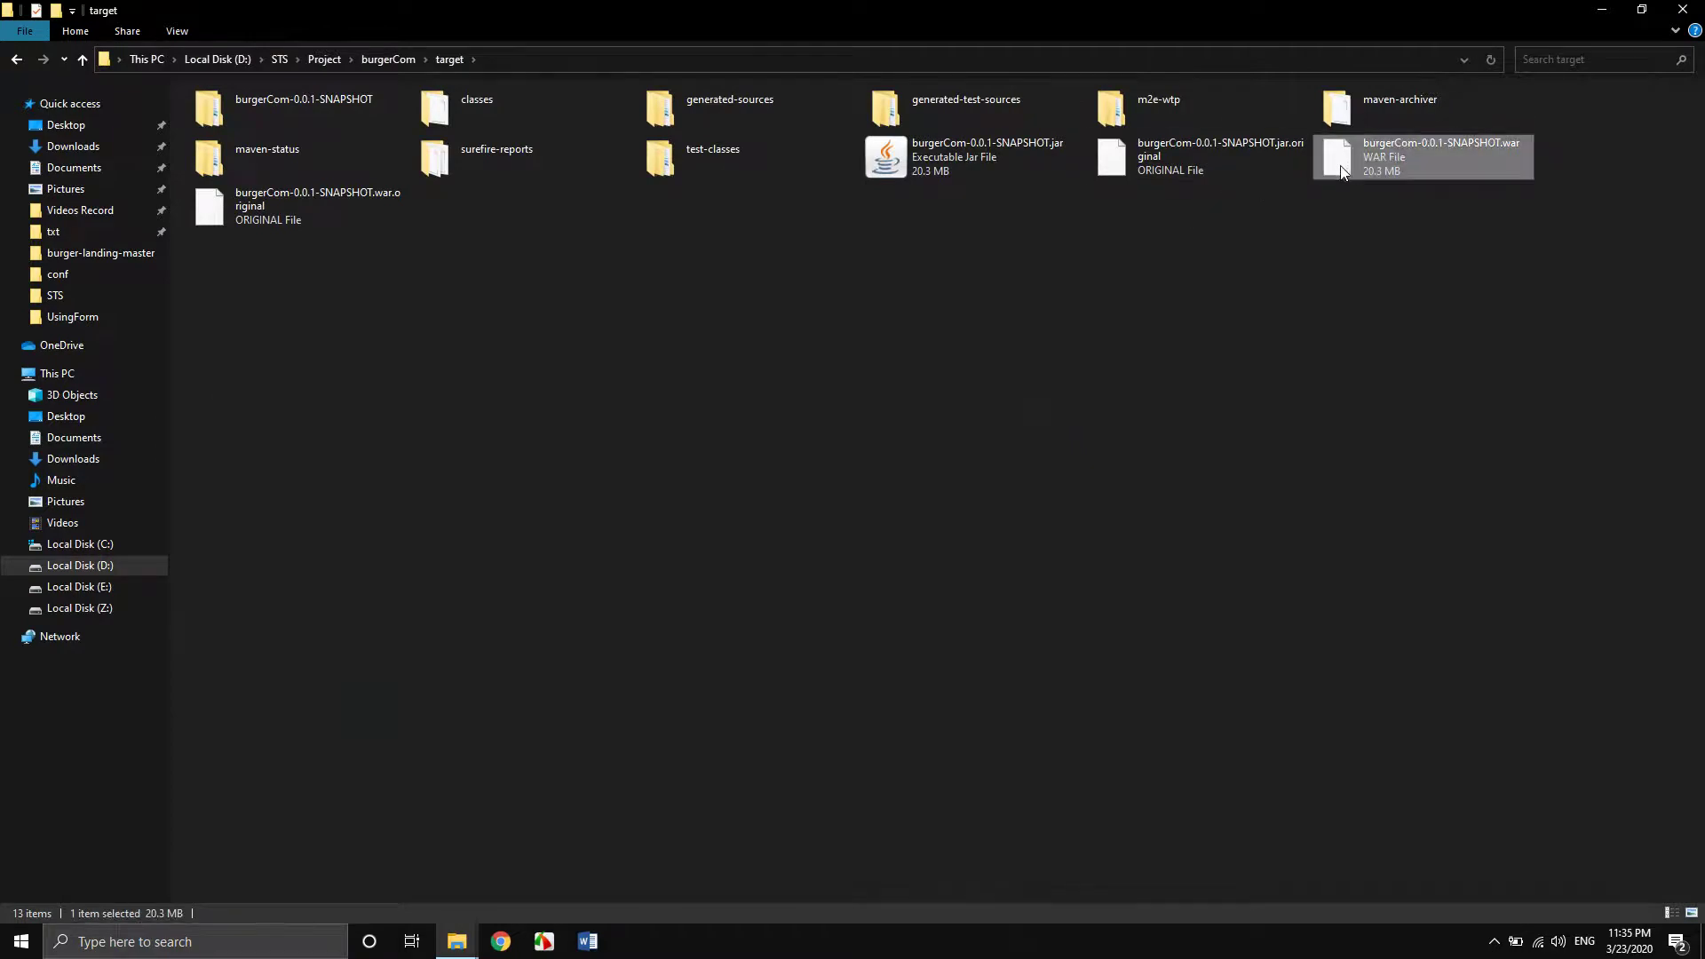
left_click(1146, 164)
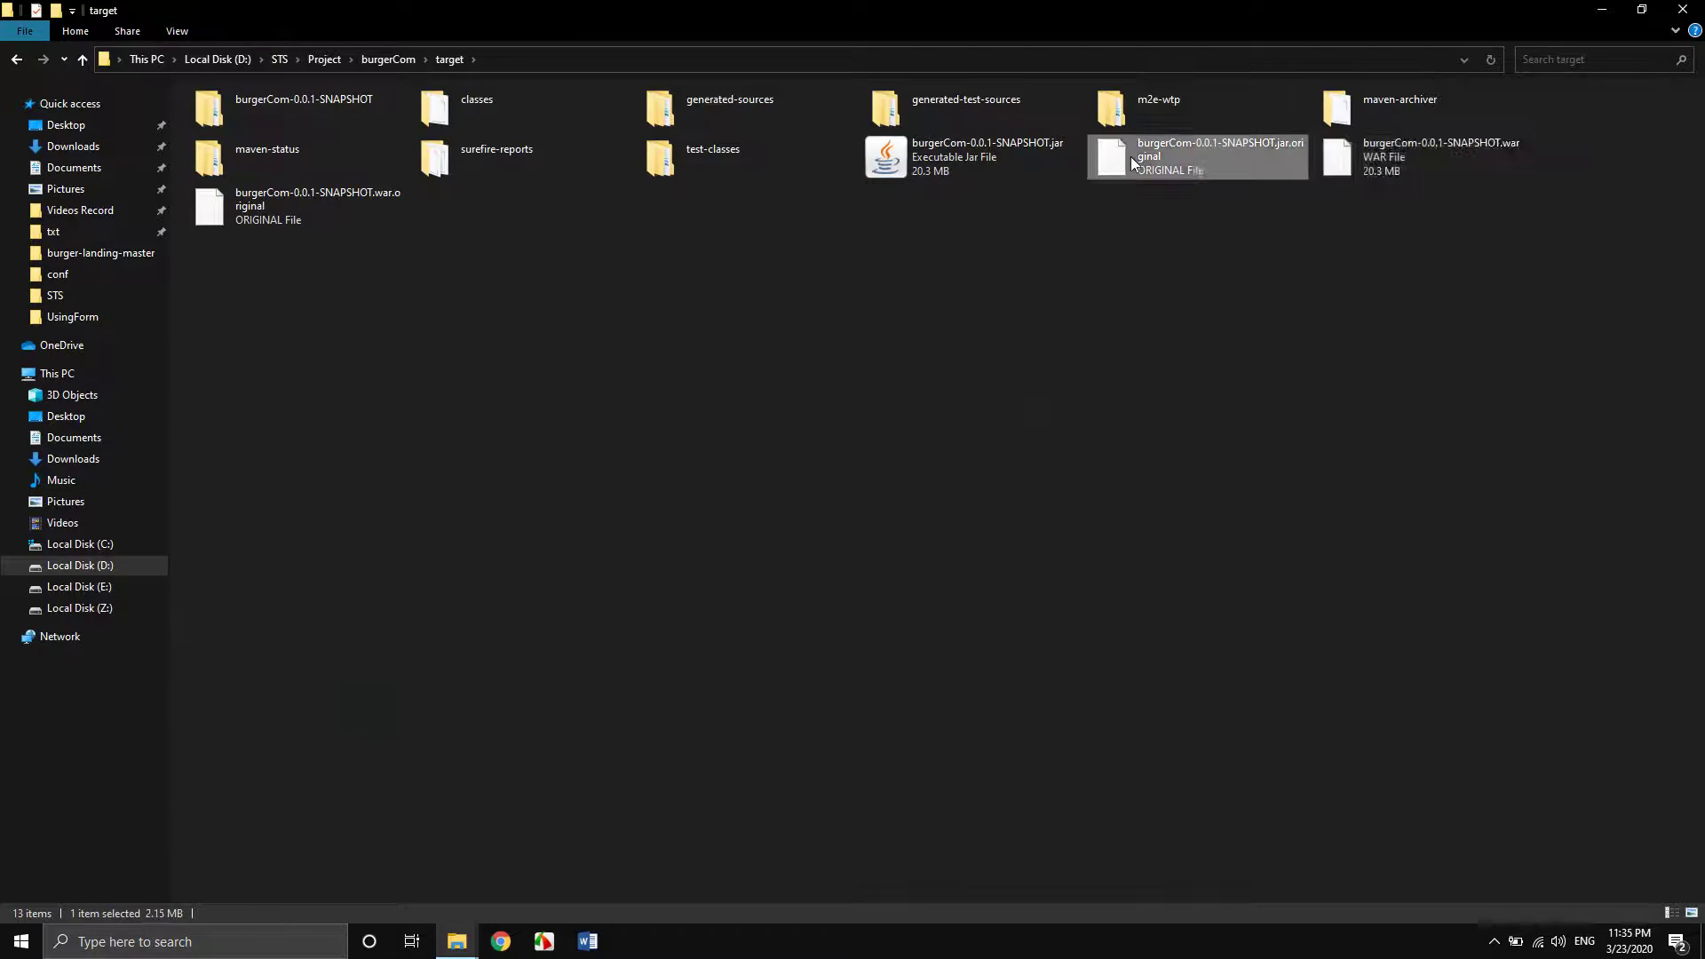
left_click(387, 203)
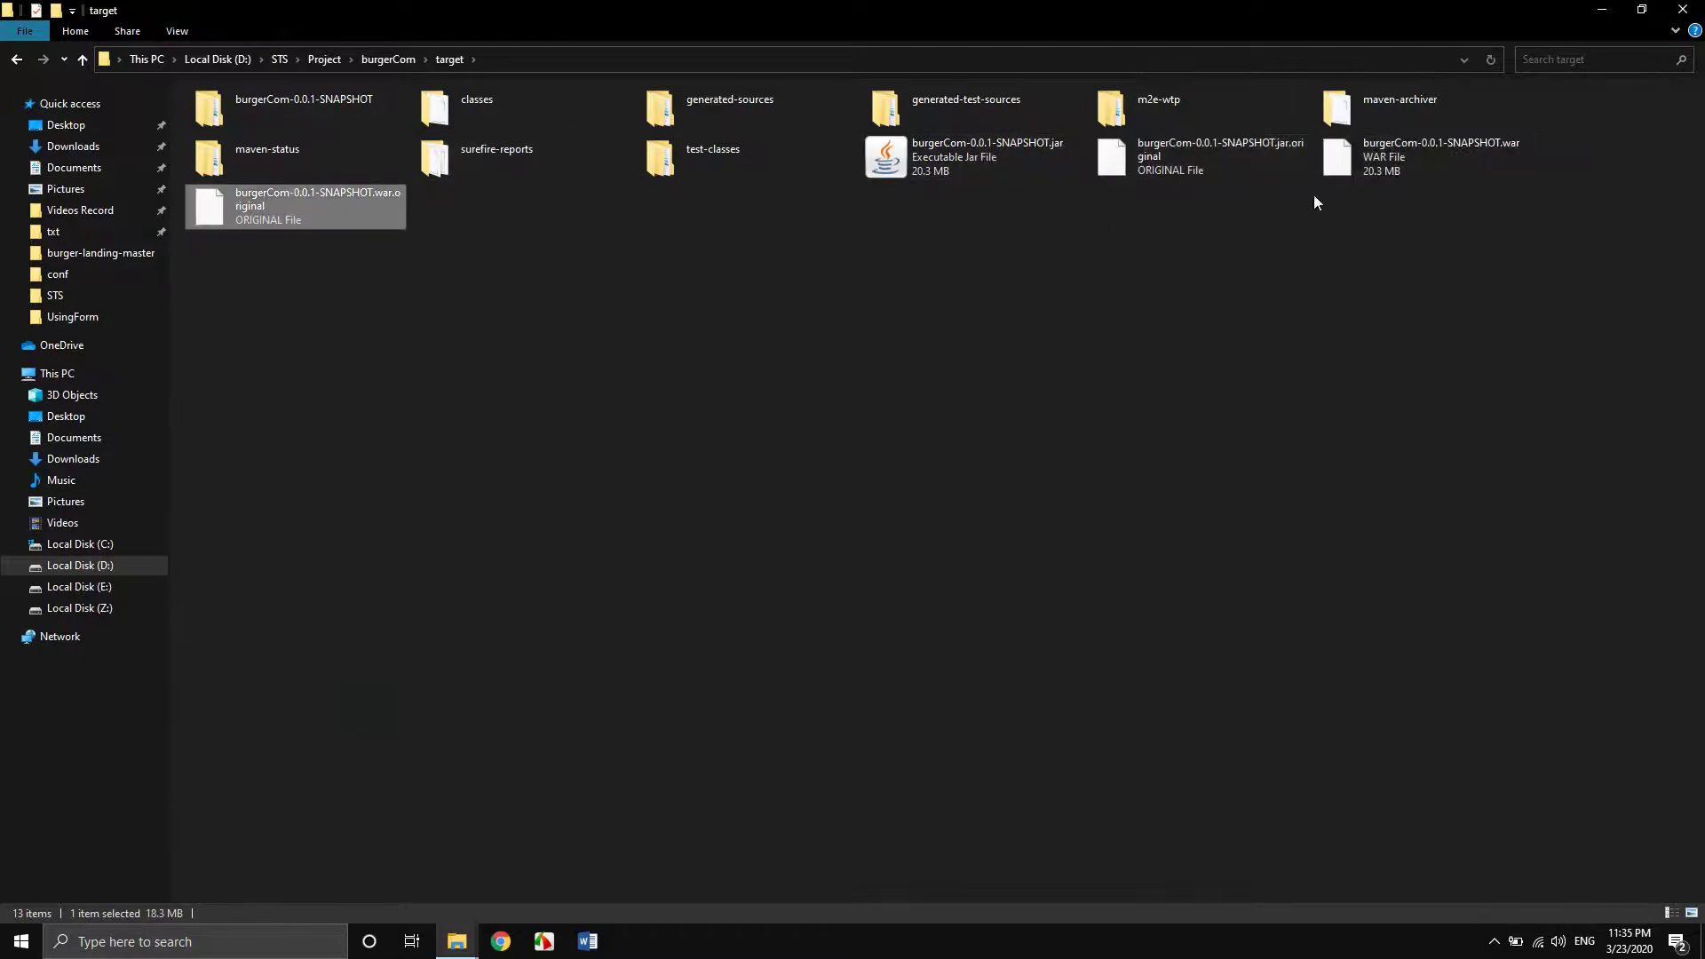
left_click(1338, 178)
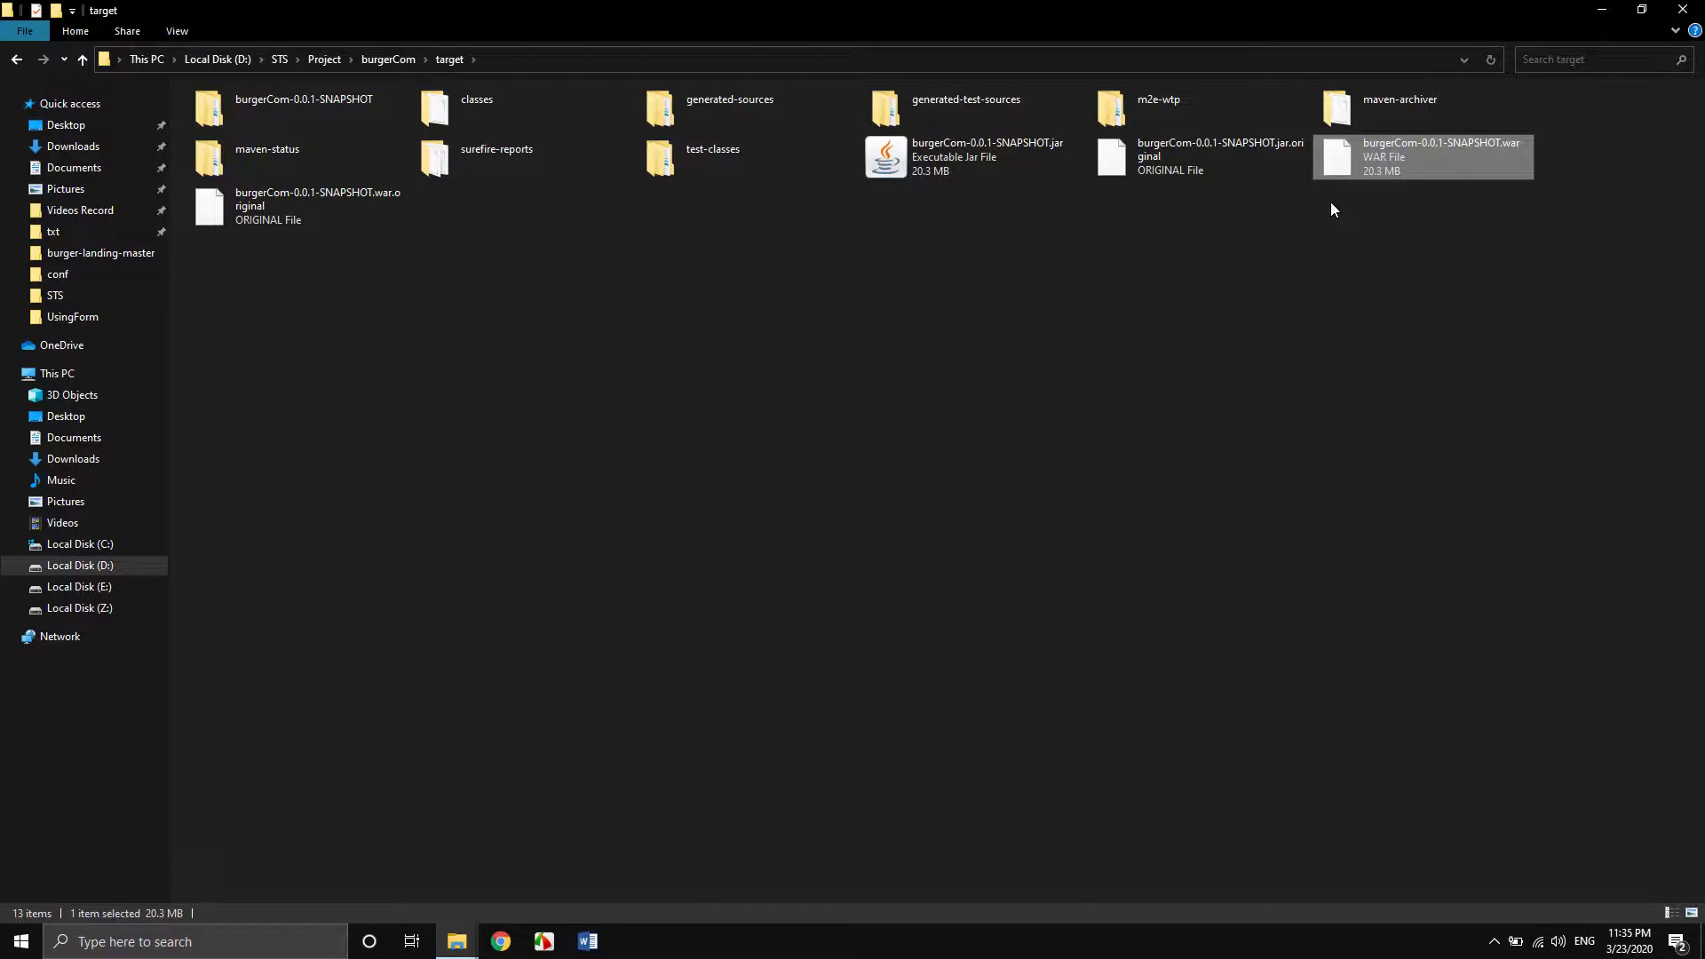
left_click(1601, 10)
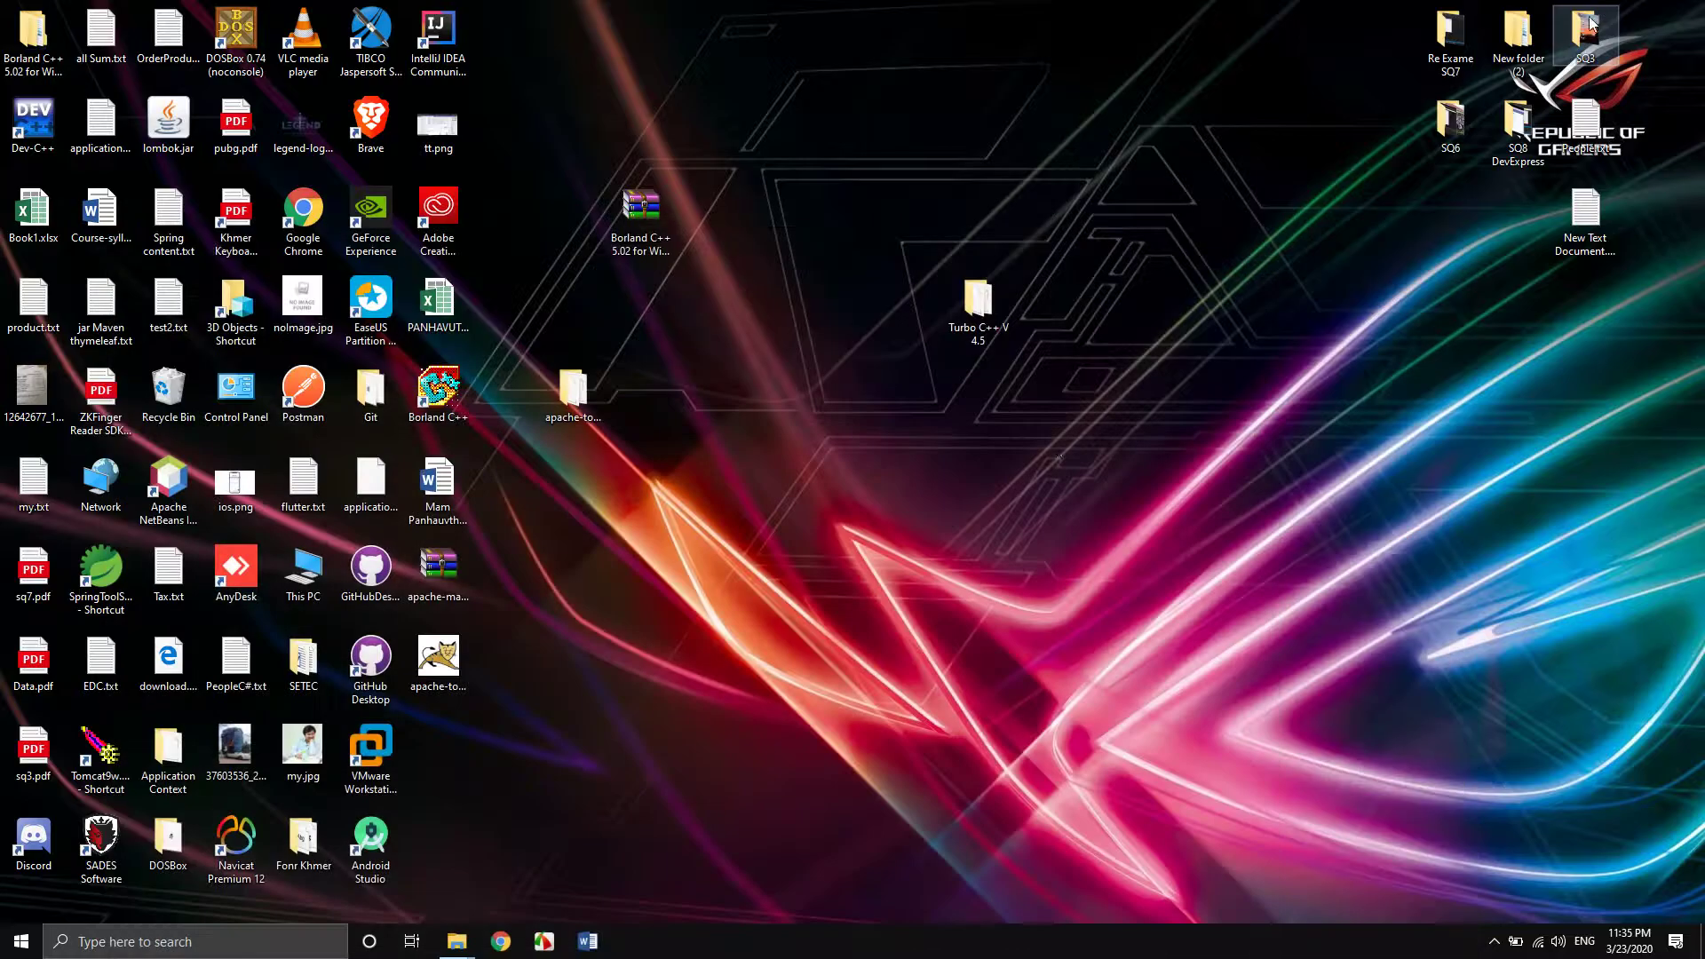
left_click(100, 730)
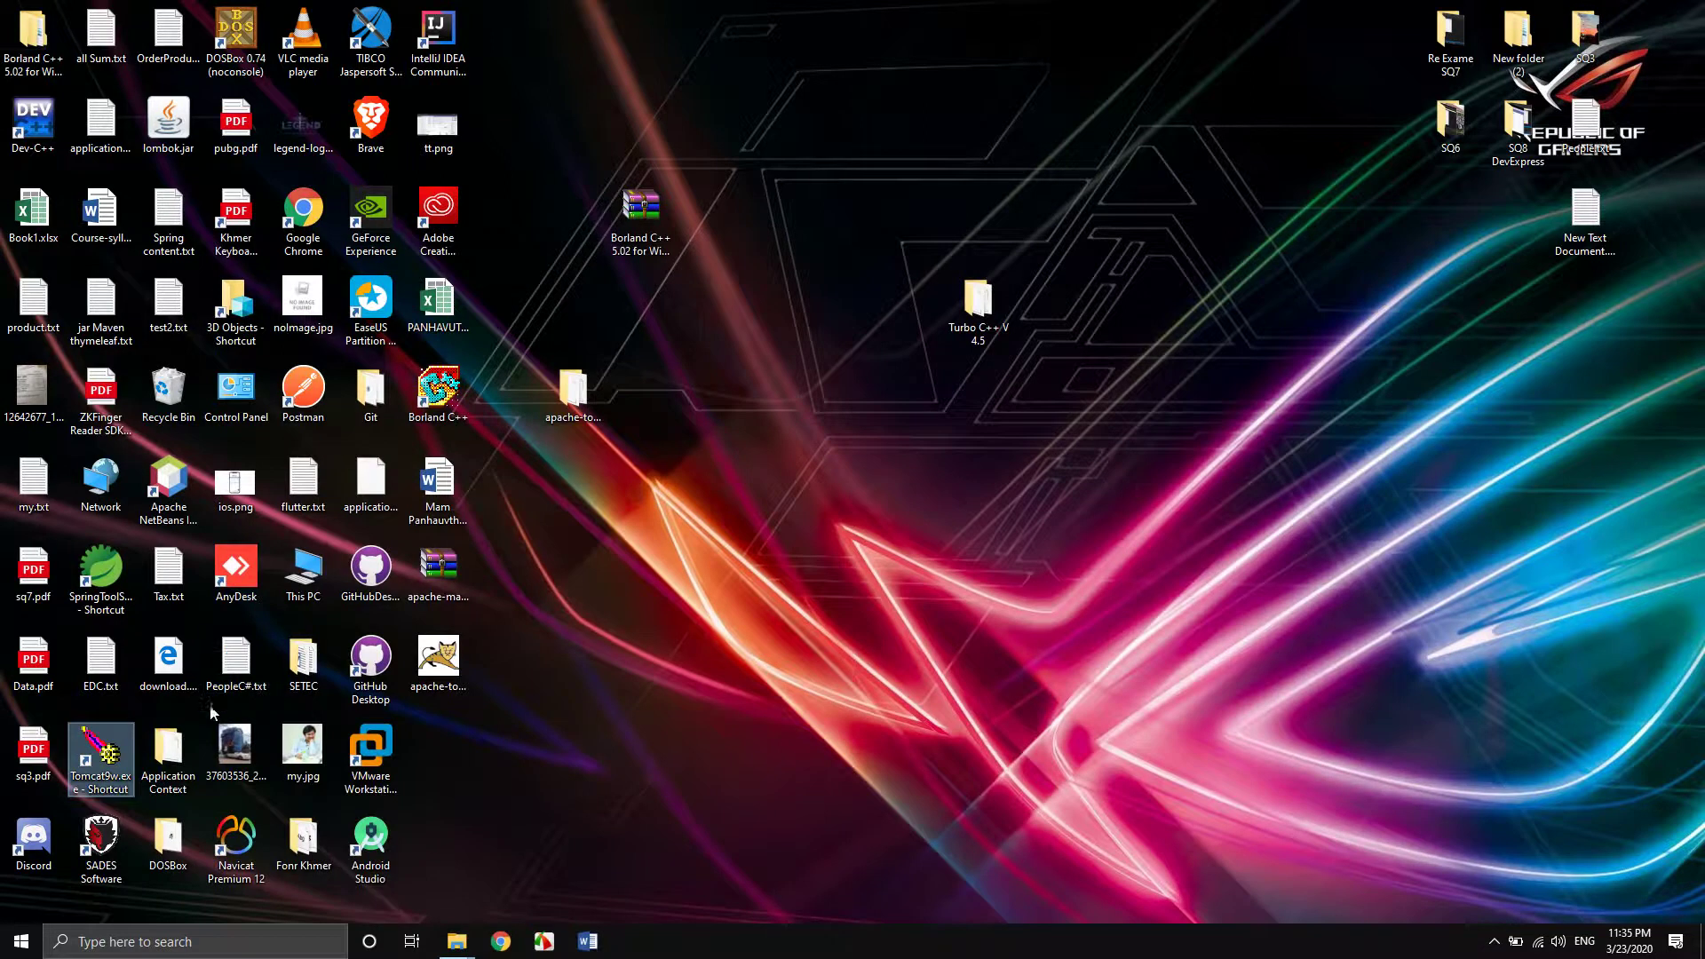
left_click(446, 679)
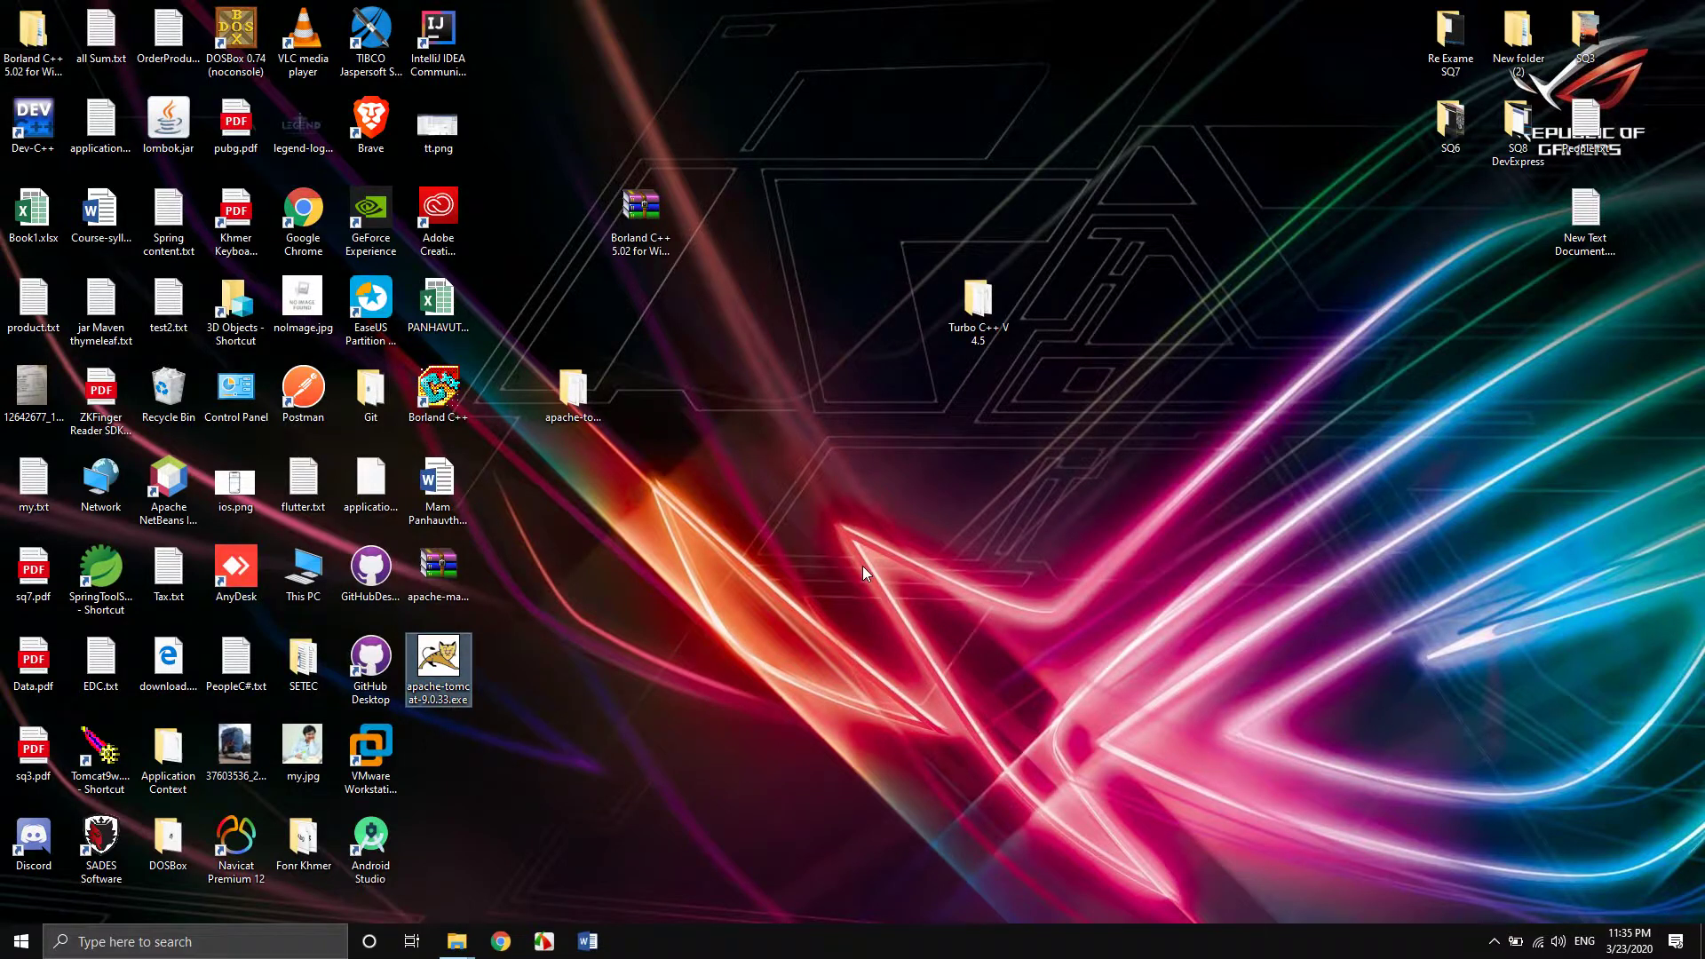
Open Google in Chrome and search for "download apache tomcat".
key("super")
key("super")
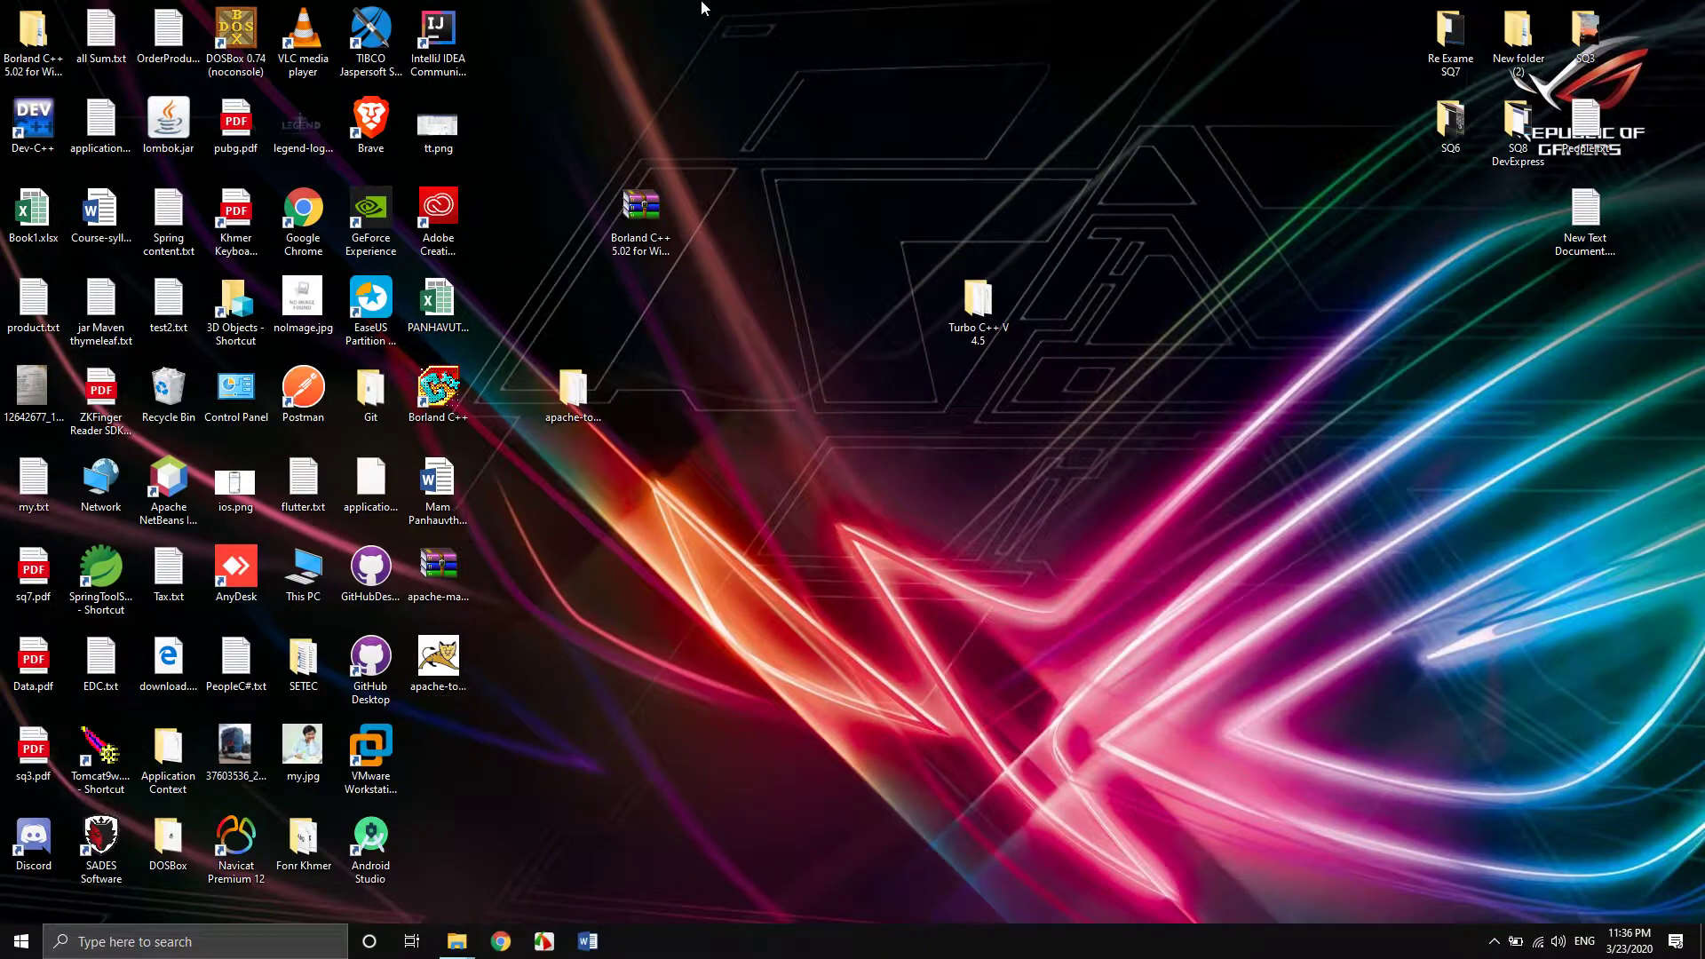
type("g")
key("Return")
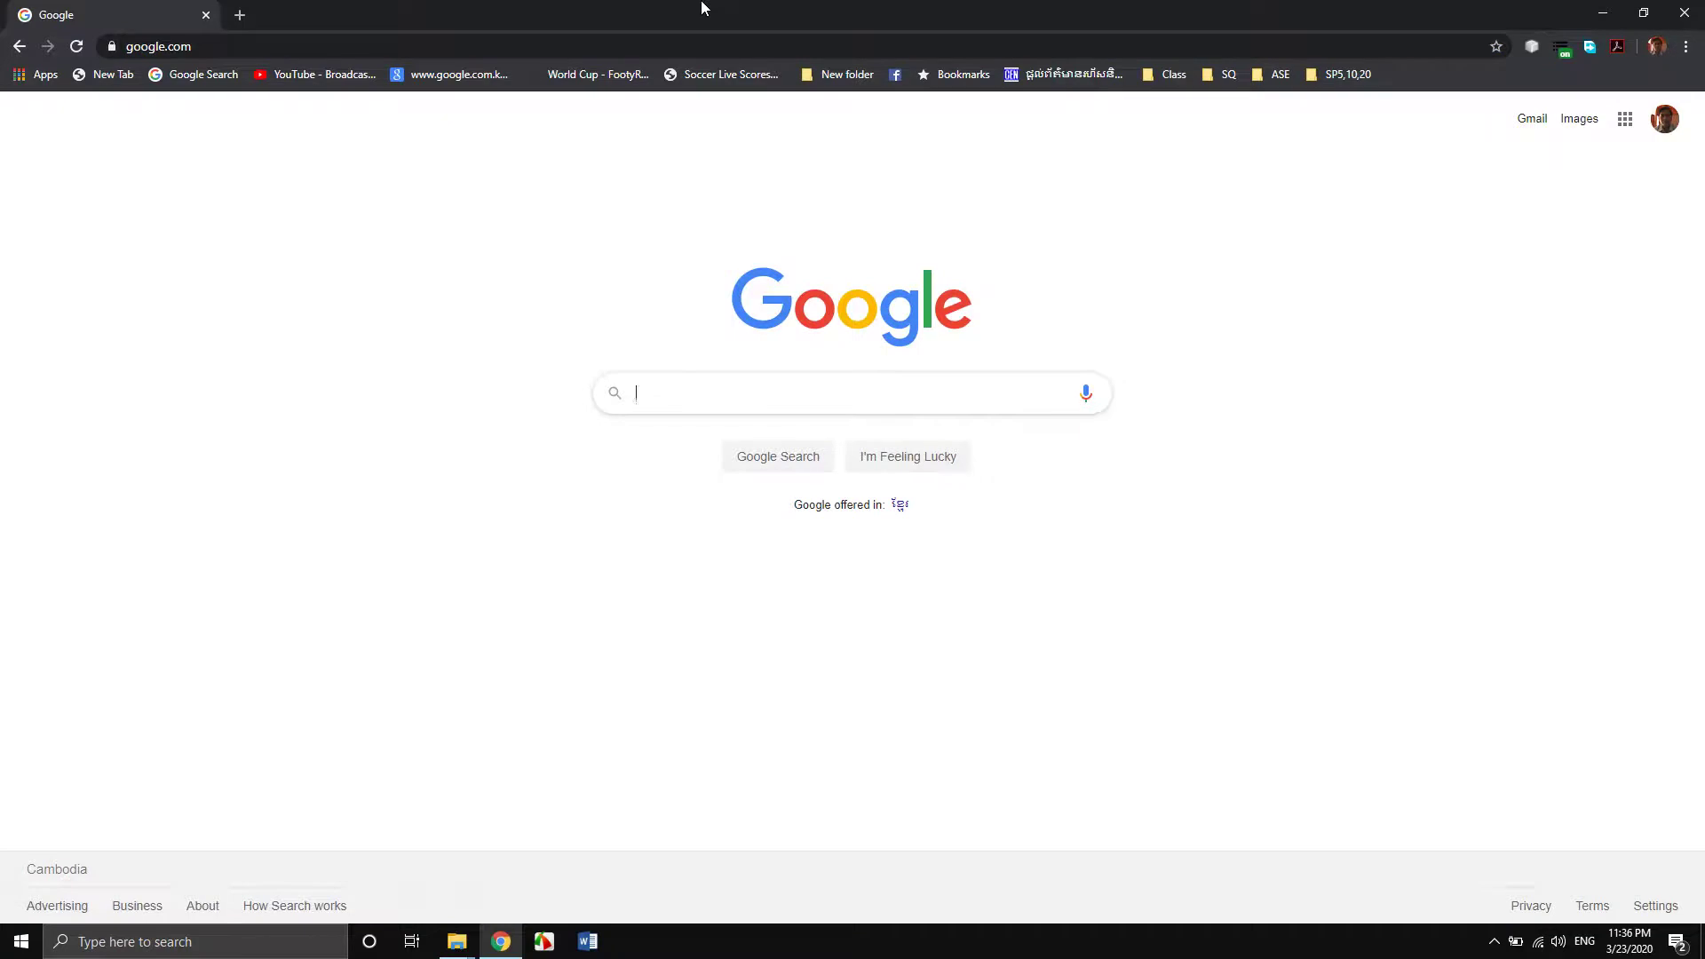
type("do")
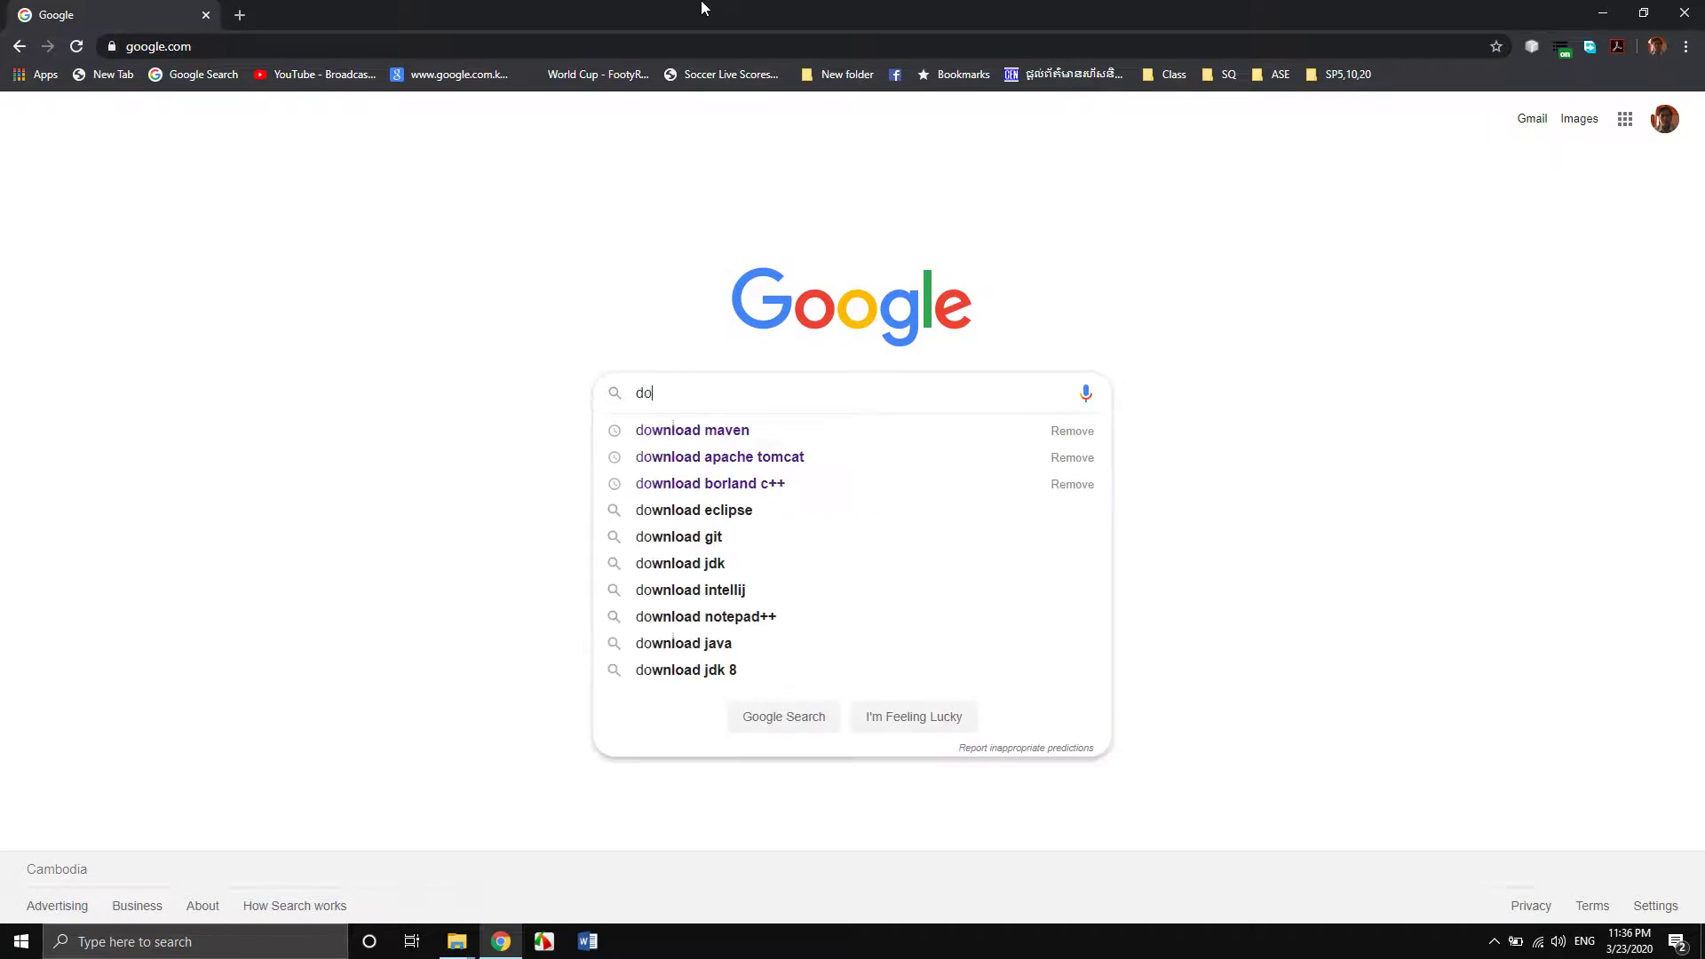
type("wnload")
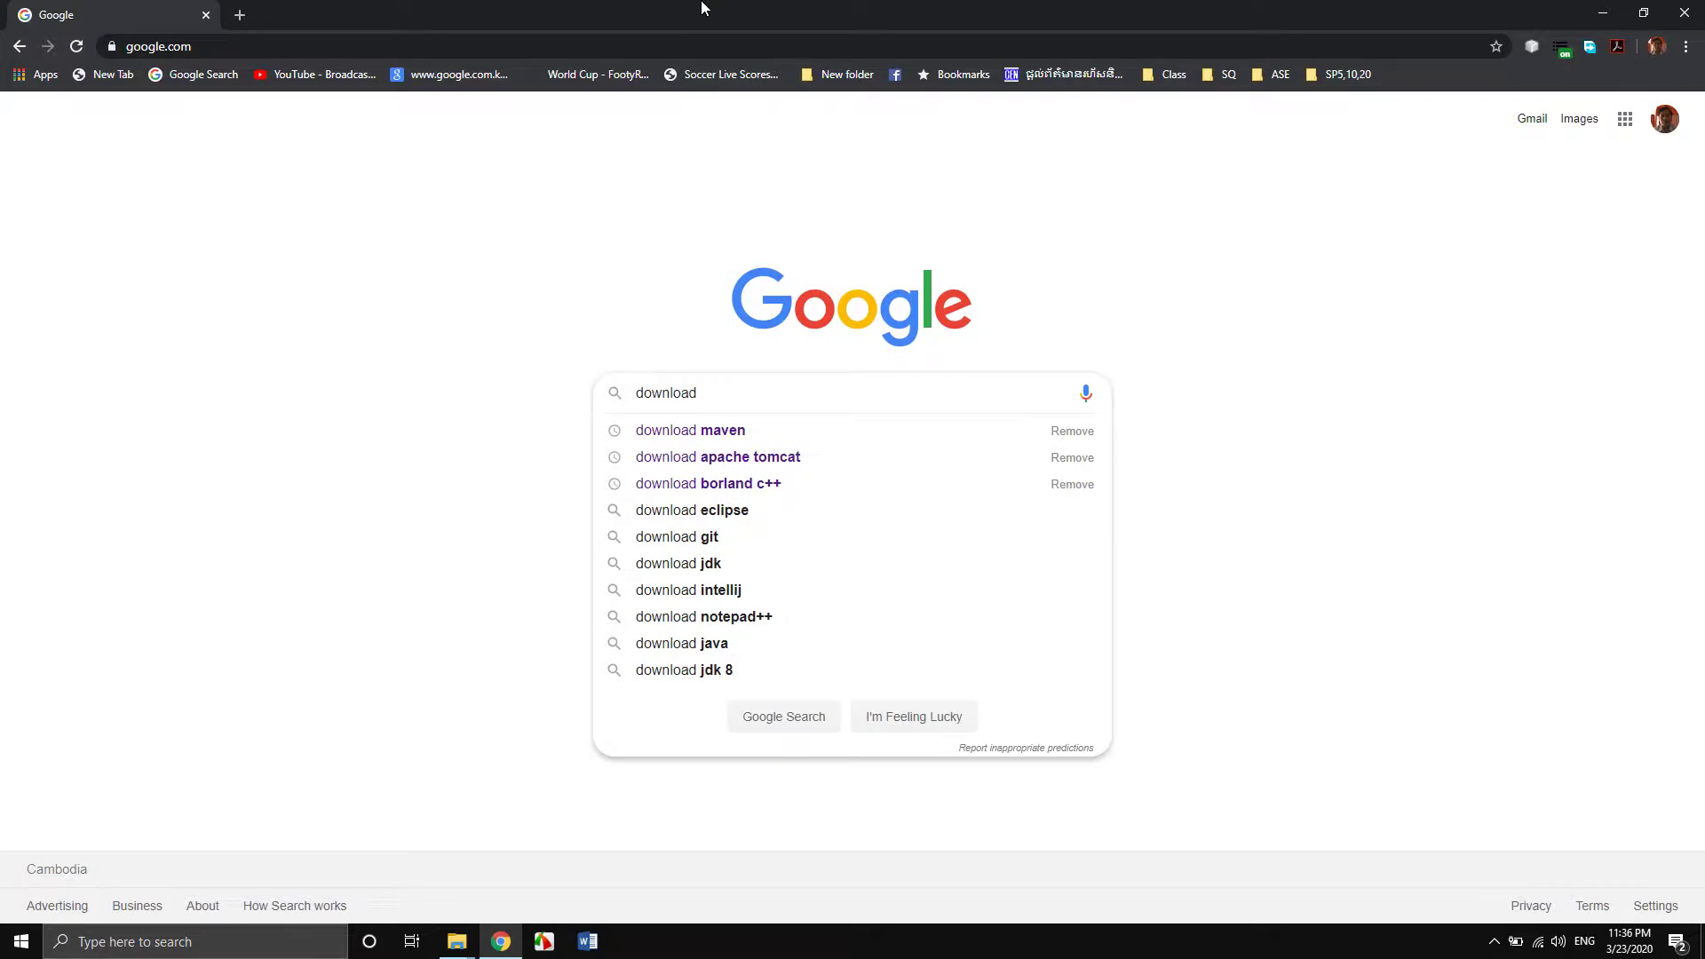
key("Down")
key("Down")
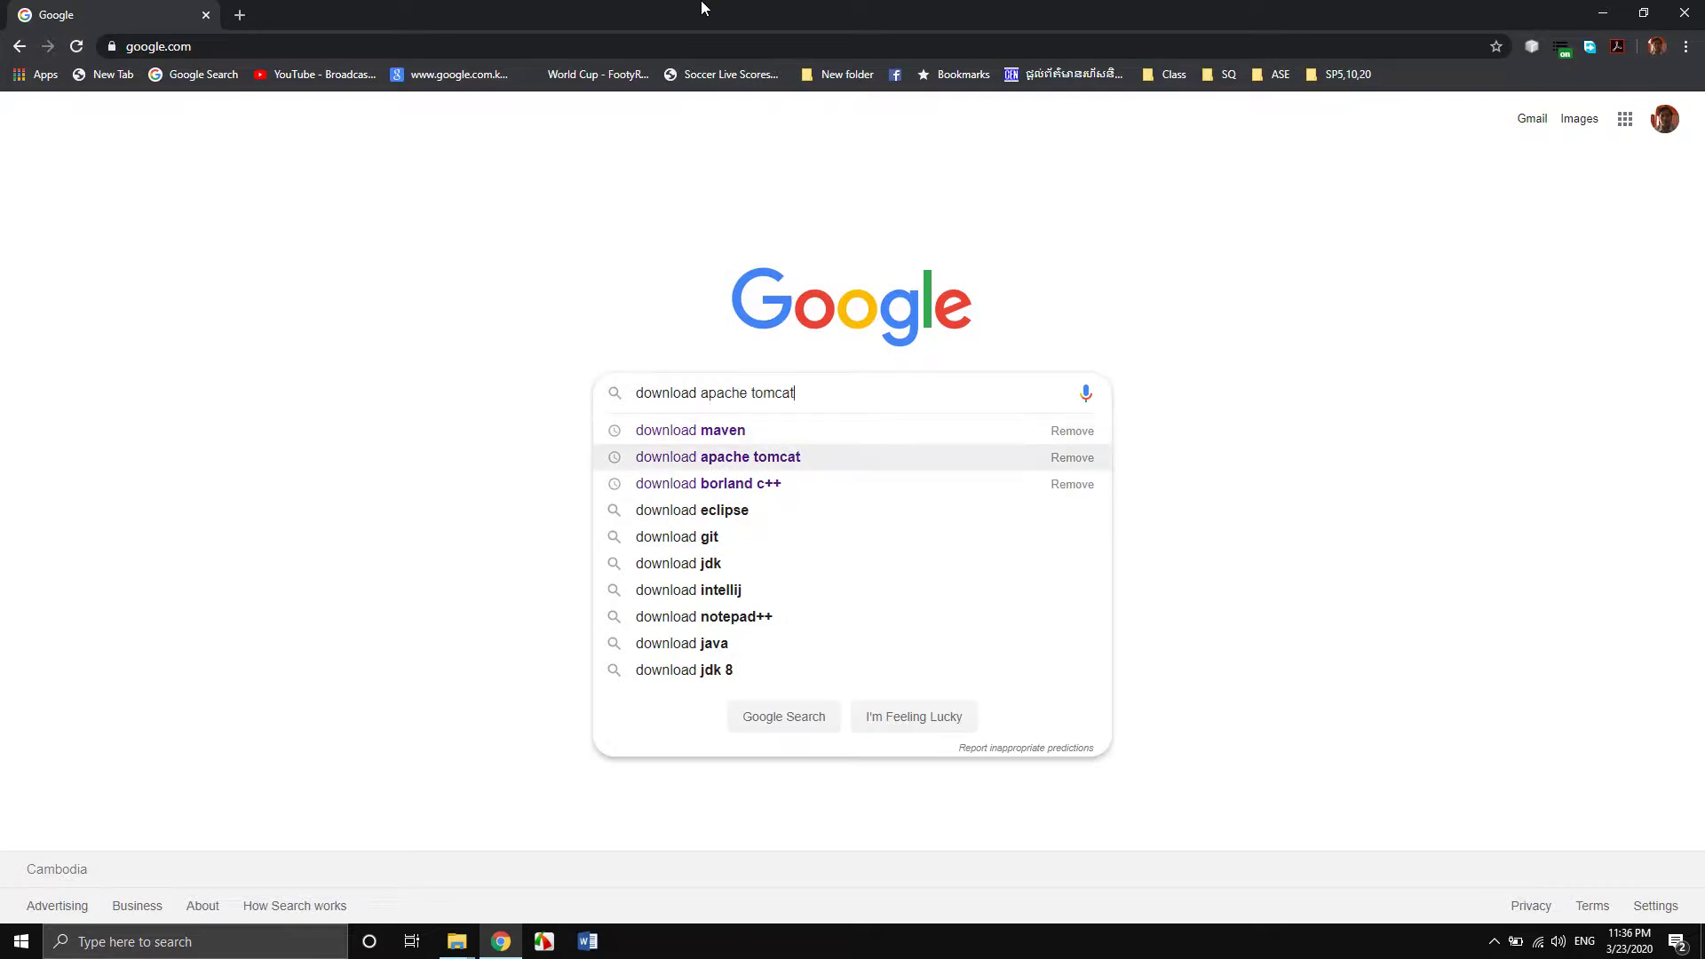
key("Return")
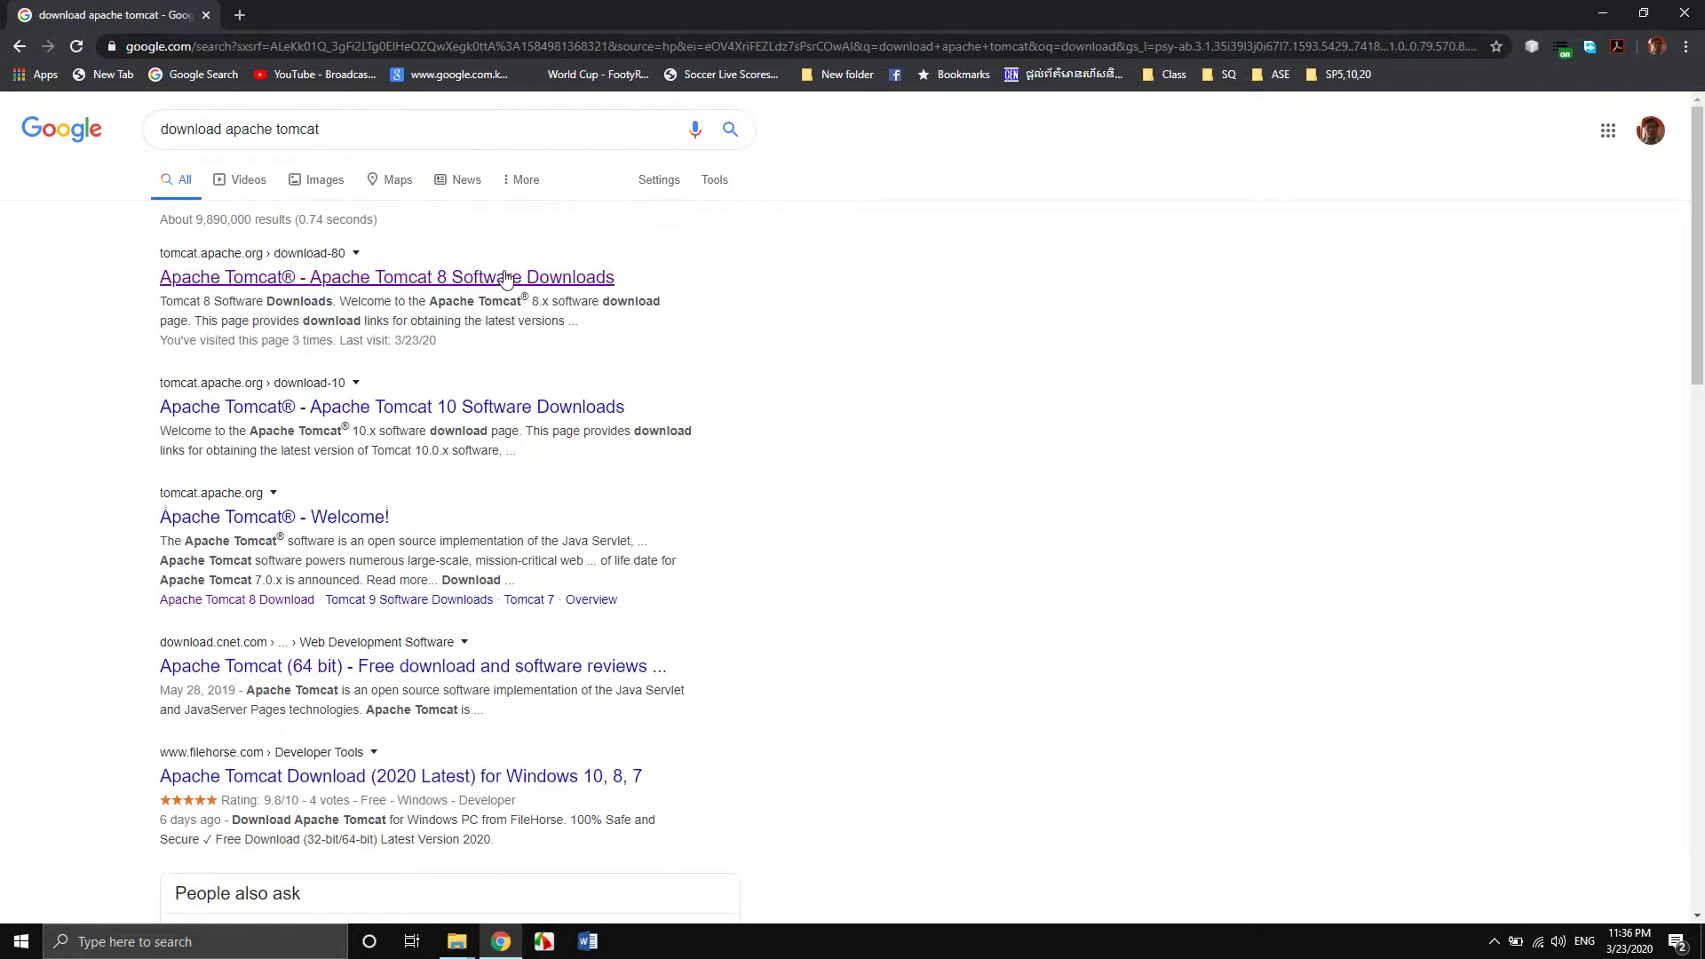
Open the Tomcat 9 download page on tomcat.apache.org, review its binary distributions and minimize the browser.
left_click(505, 275)
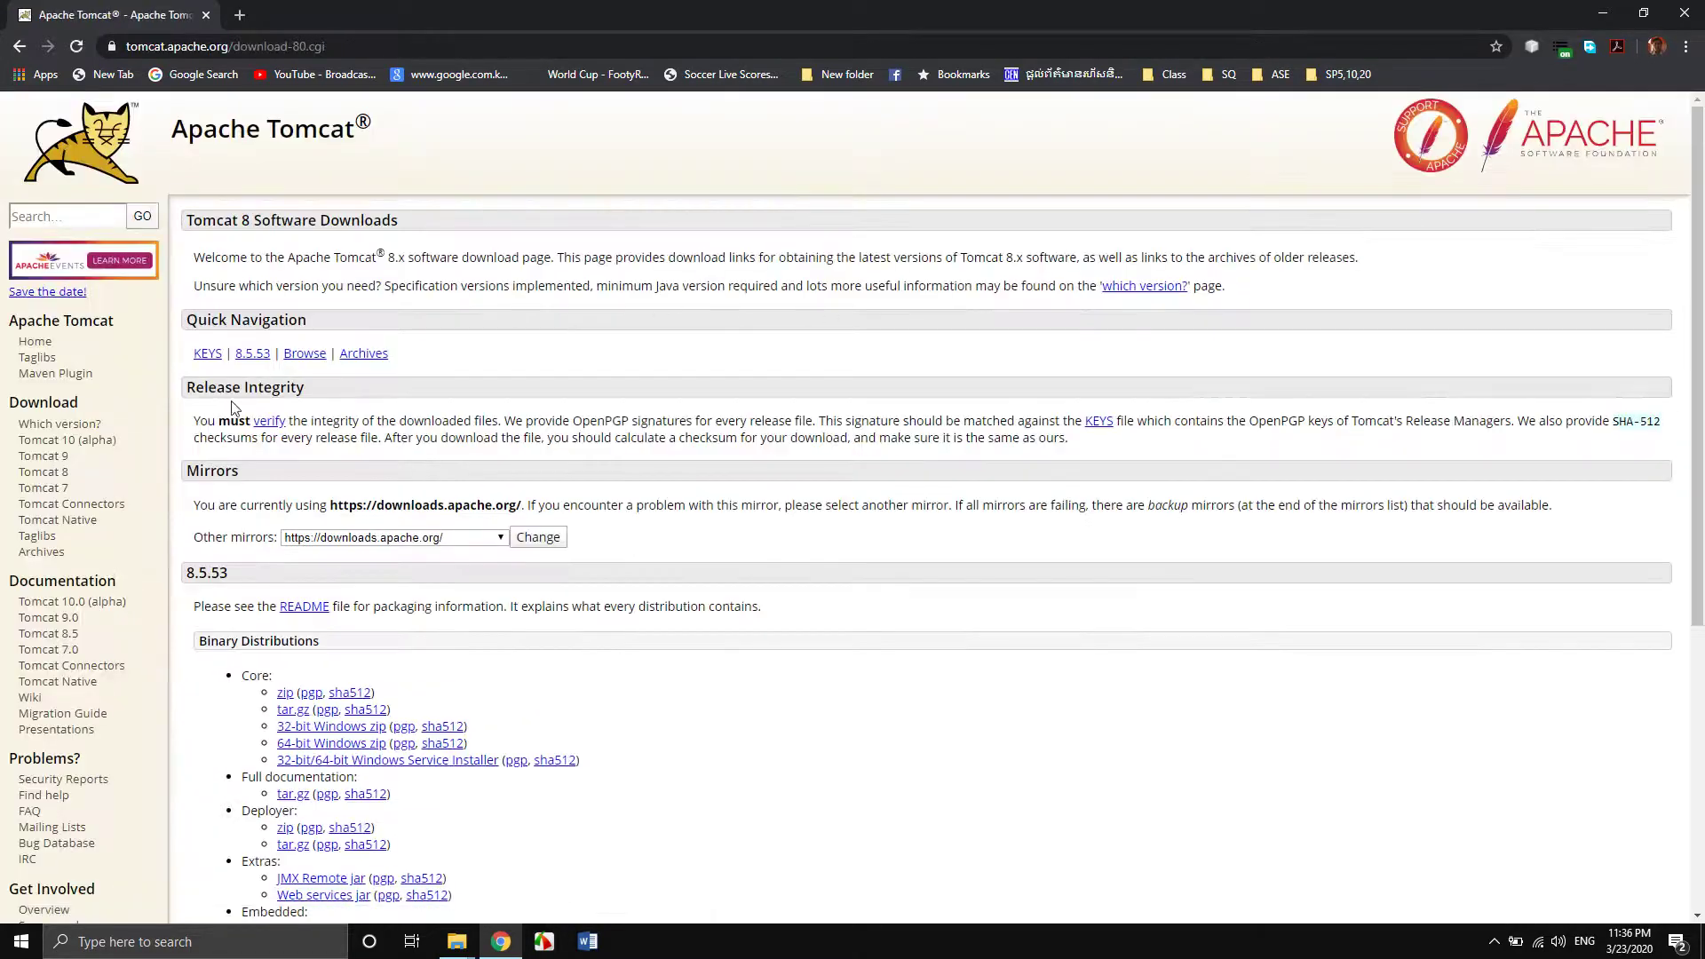
left_click(50, 462)
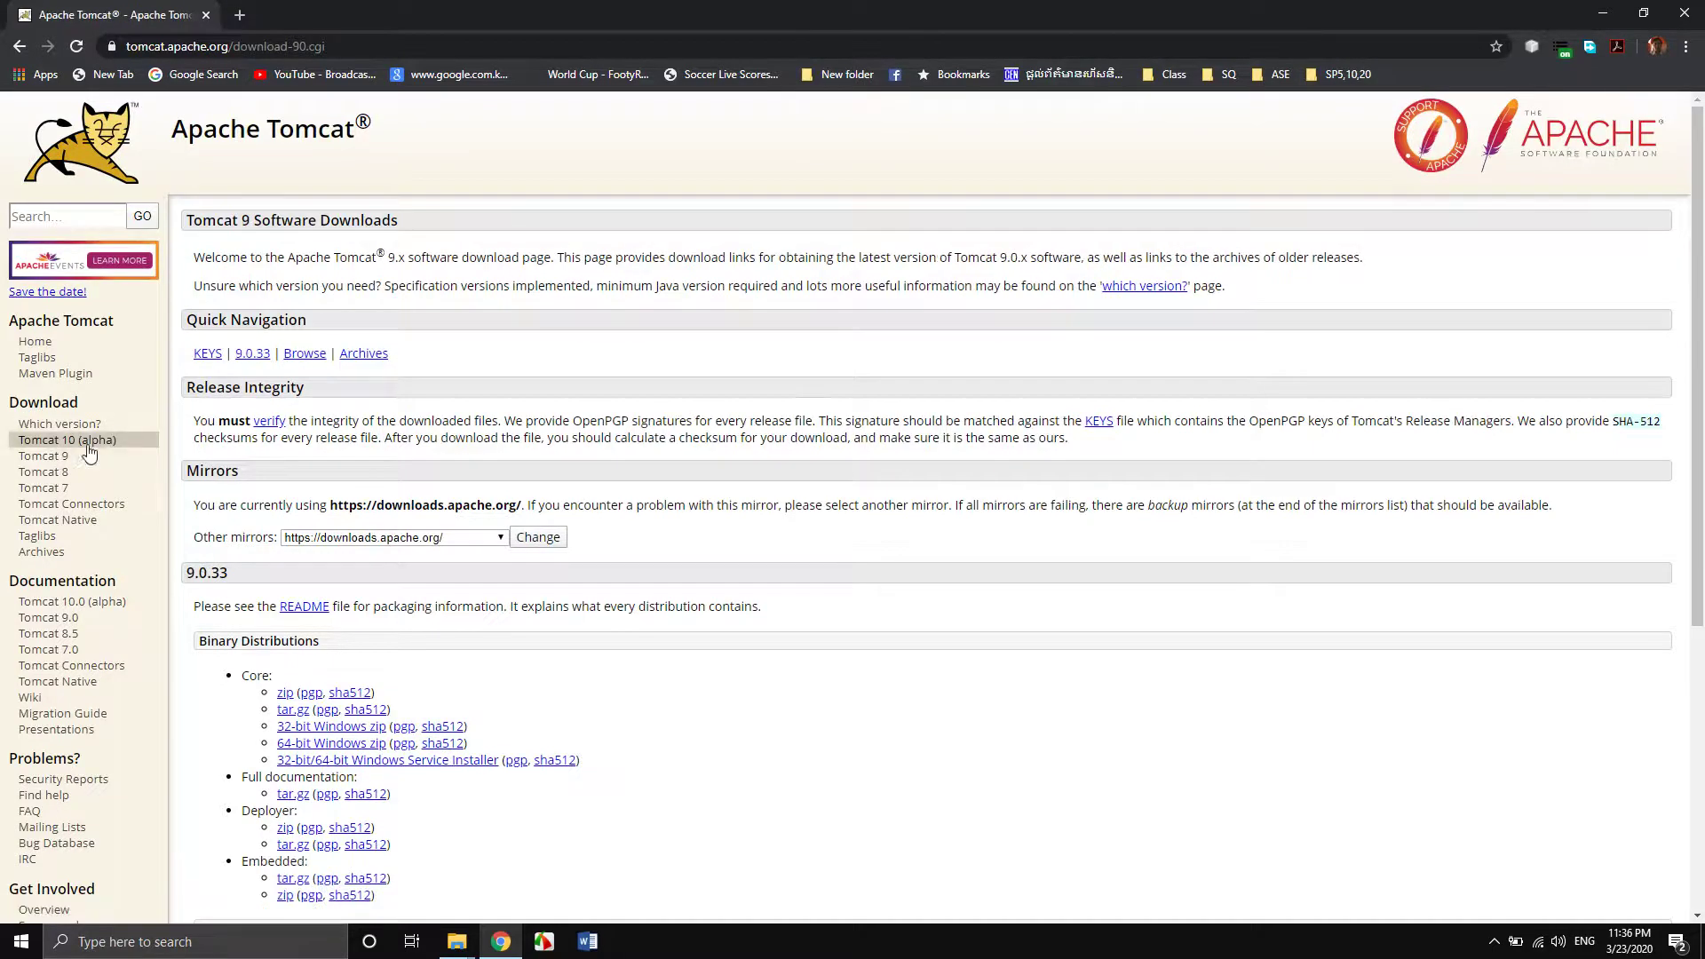
scroll(825, 376, "down", 3)
scroll(825, 376, "down", 1)
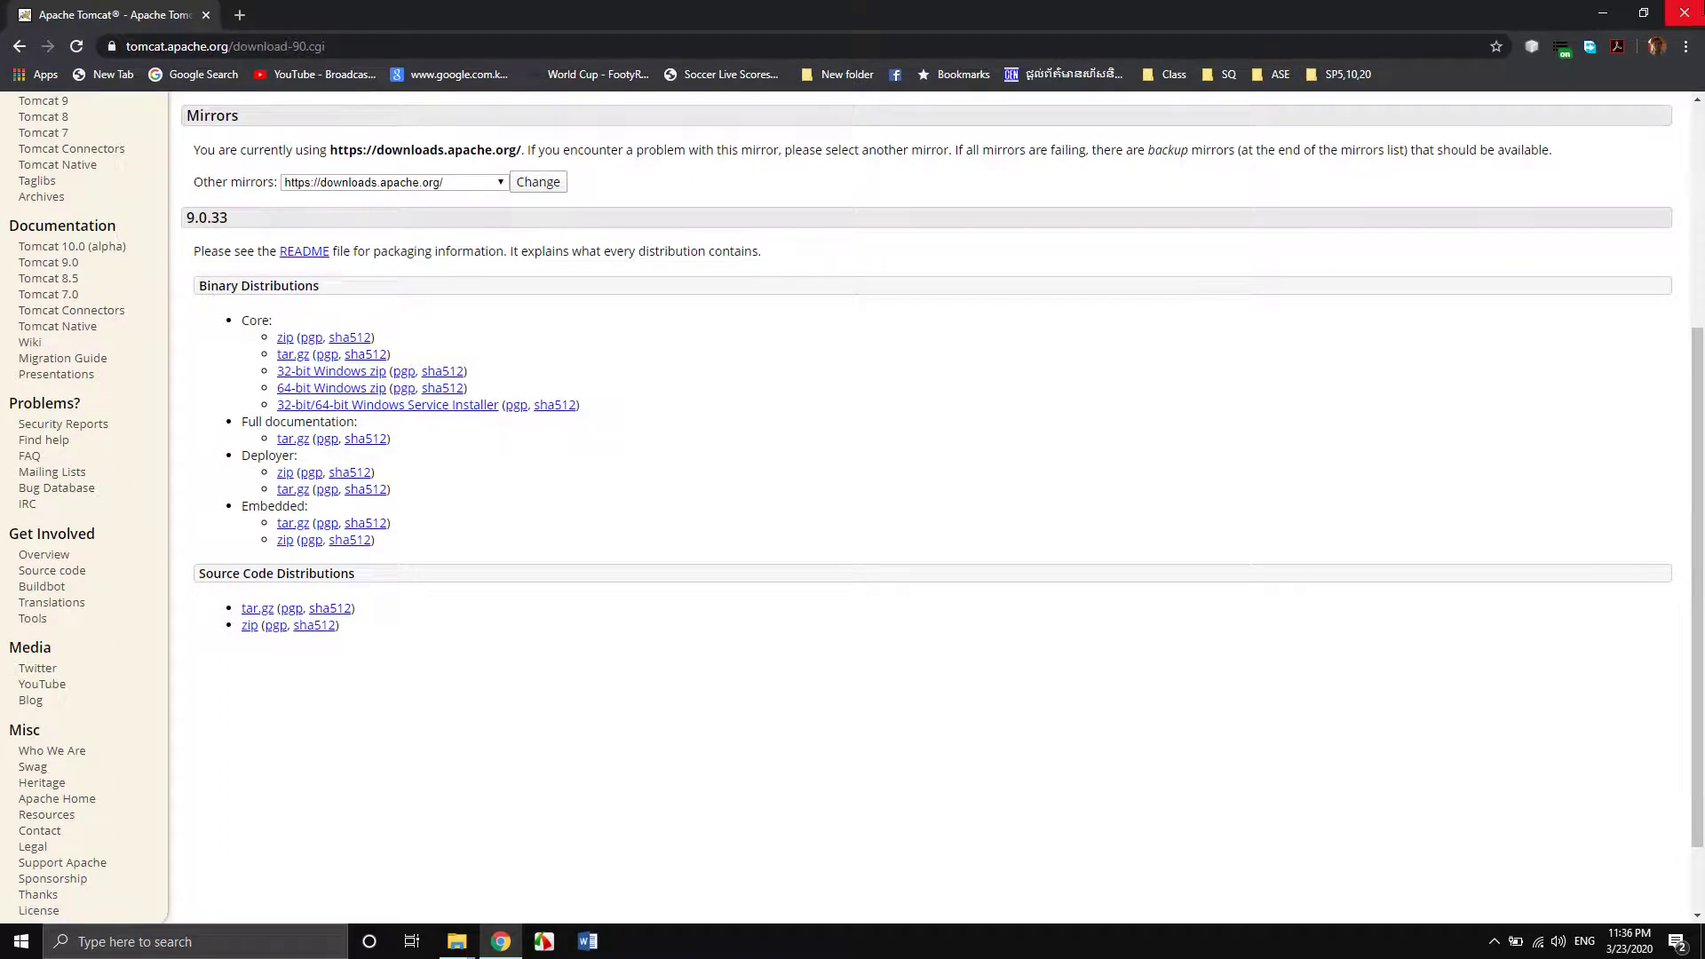
left_click(1604, 13)
Start the apache-tomcat-9.0.33.exe installer from the desktop, accept the license and choose the Full install type.
left_click_drag(454, 668, 791, 491)
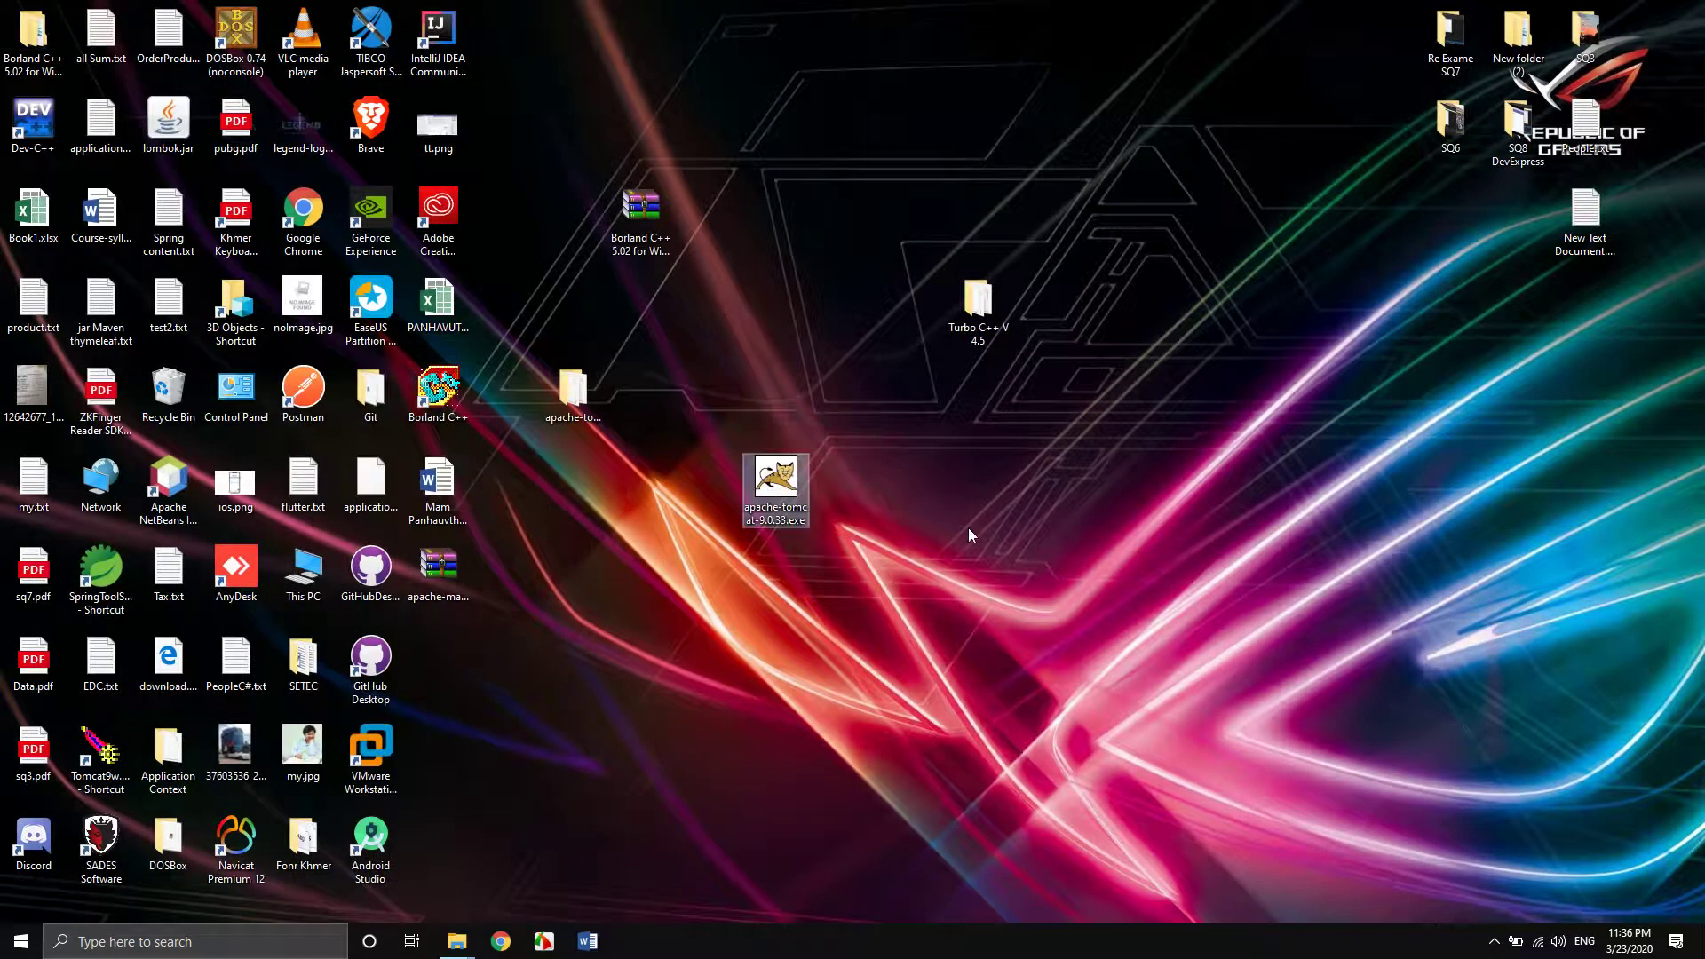
double_click(783, 496)
left_click(948, 612)
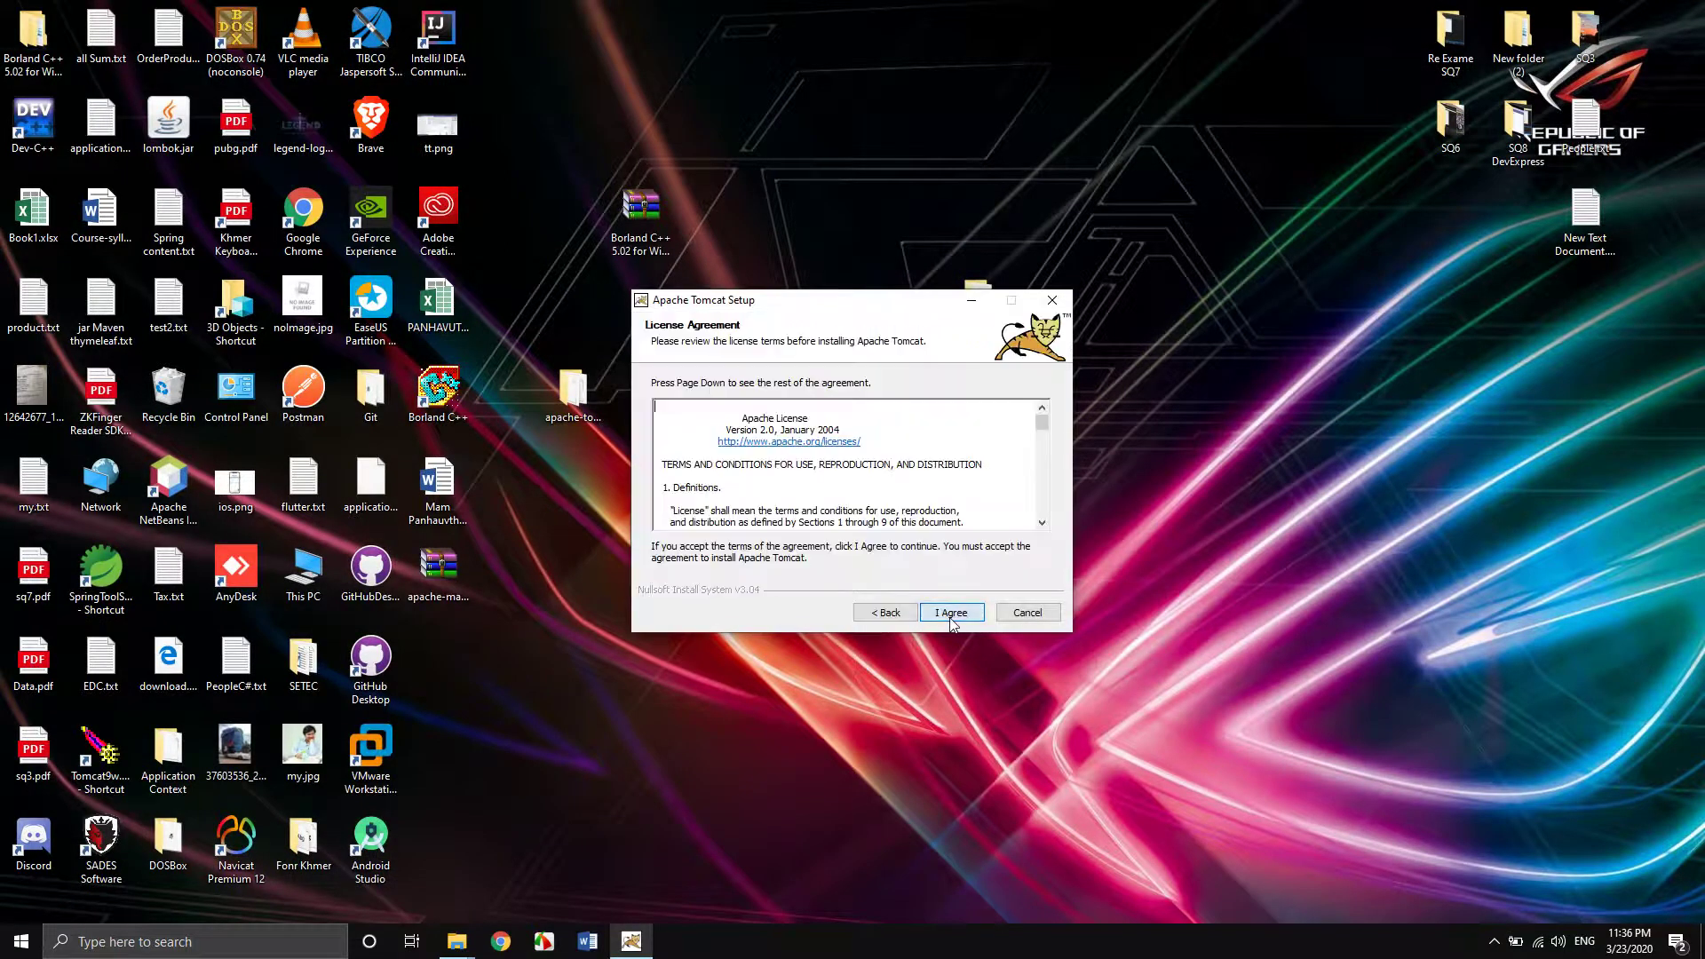
left_click(952, 617)
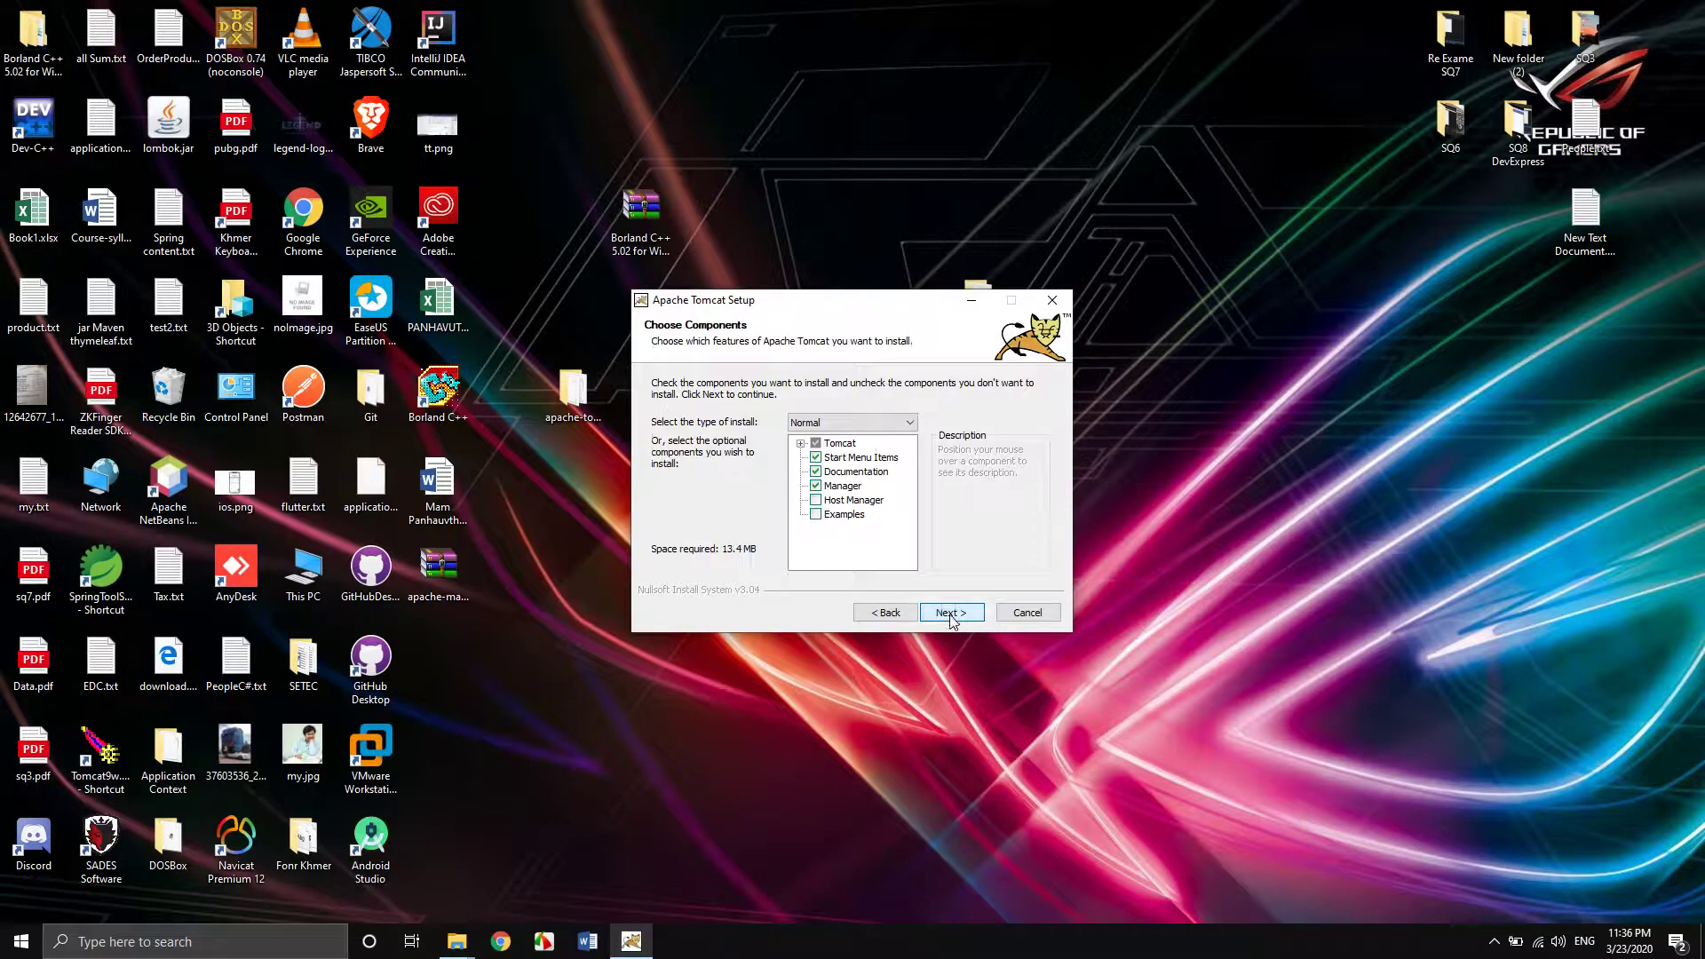
left_click(888, 423)
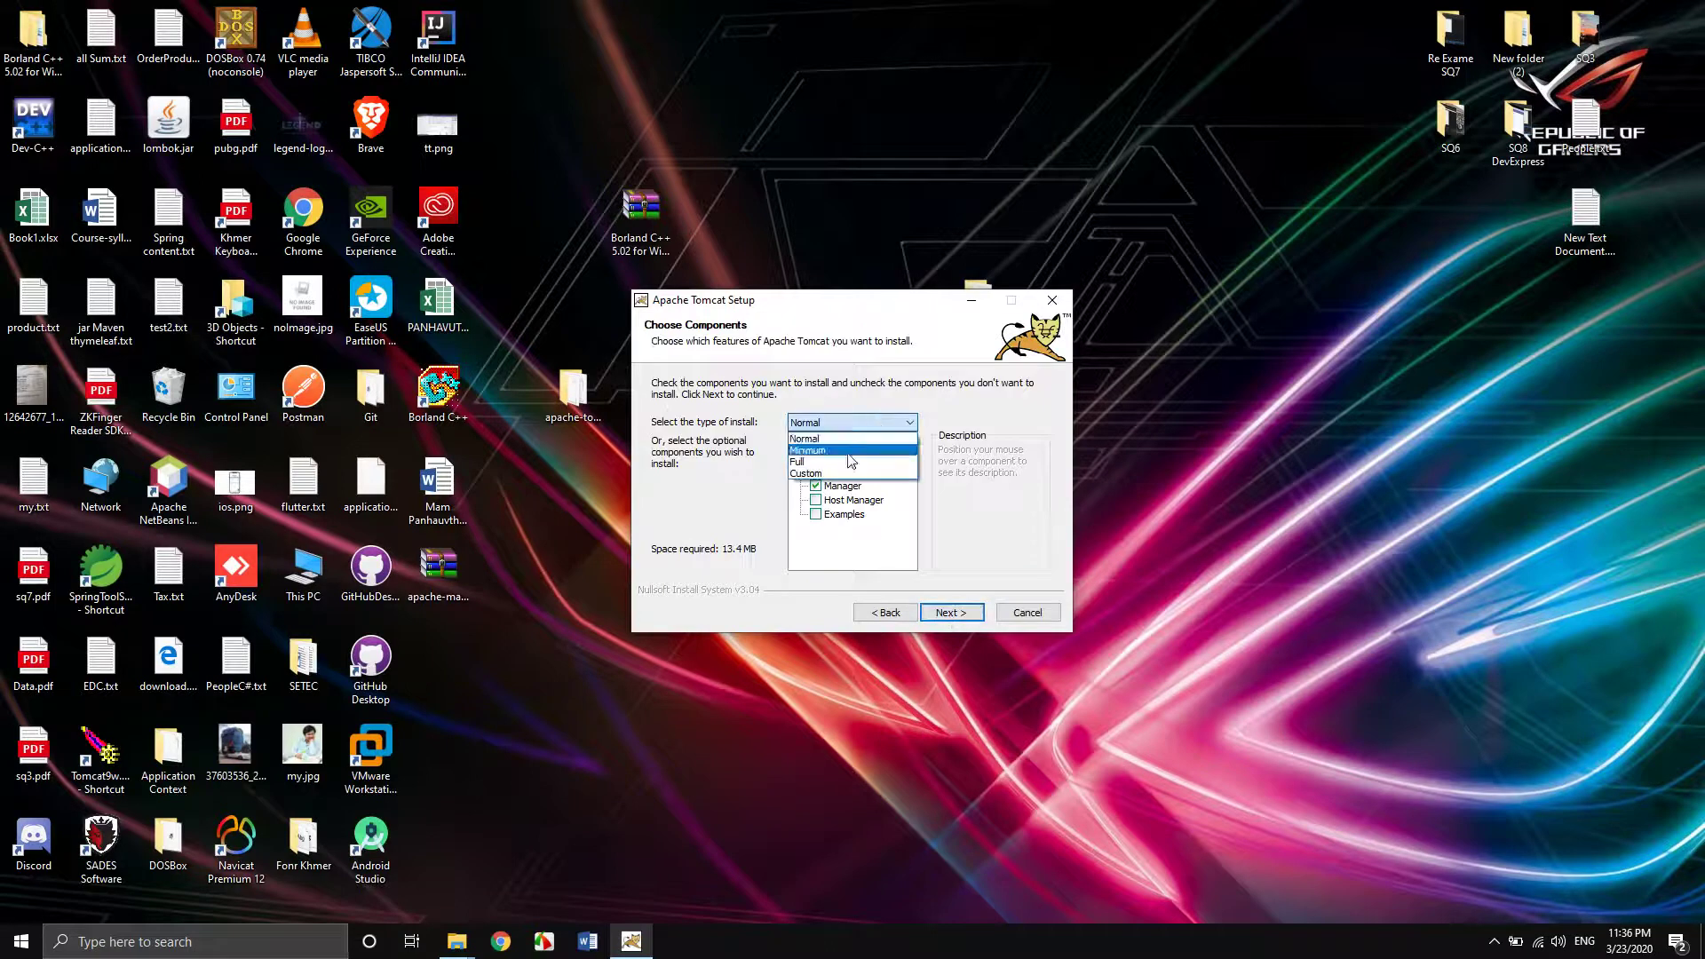
left_click(844, 463)
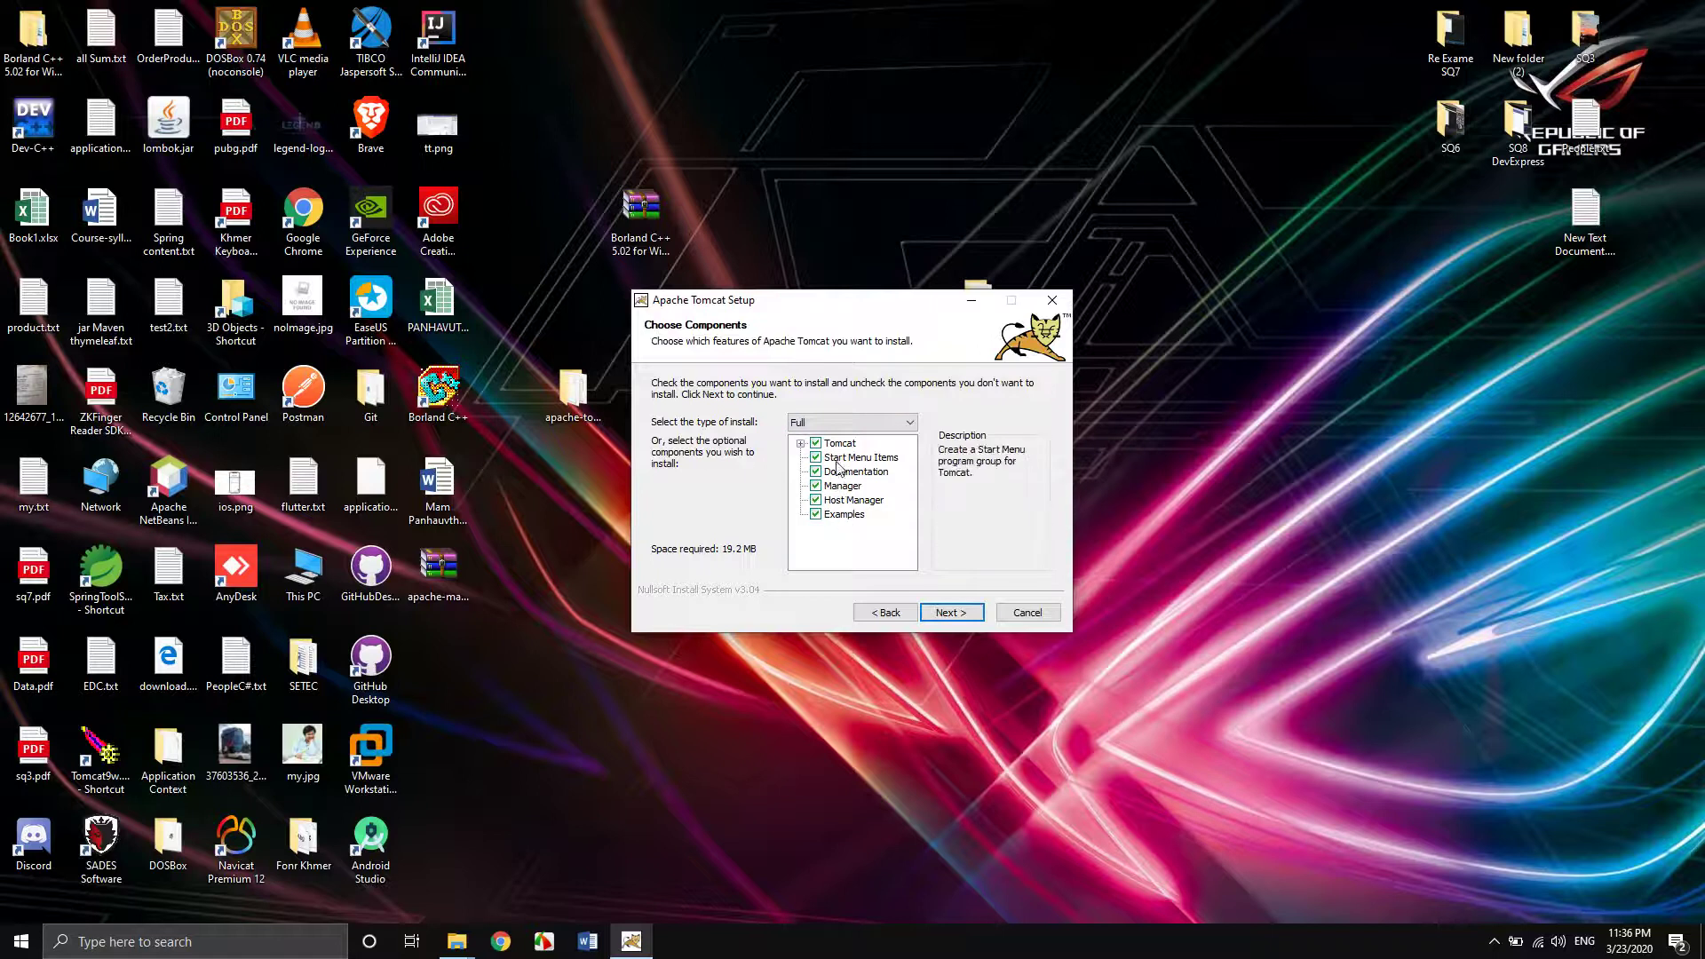
left_click(947, 613)
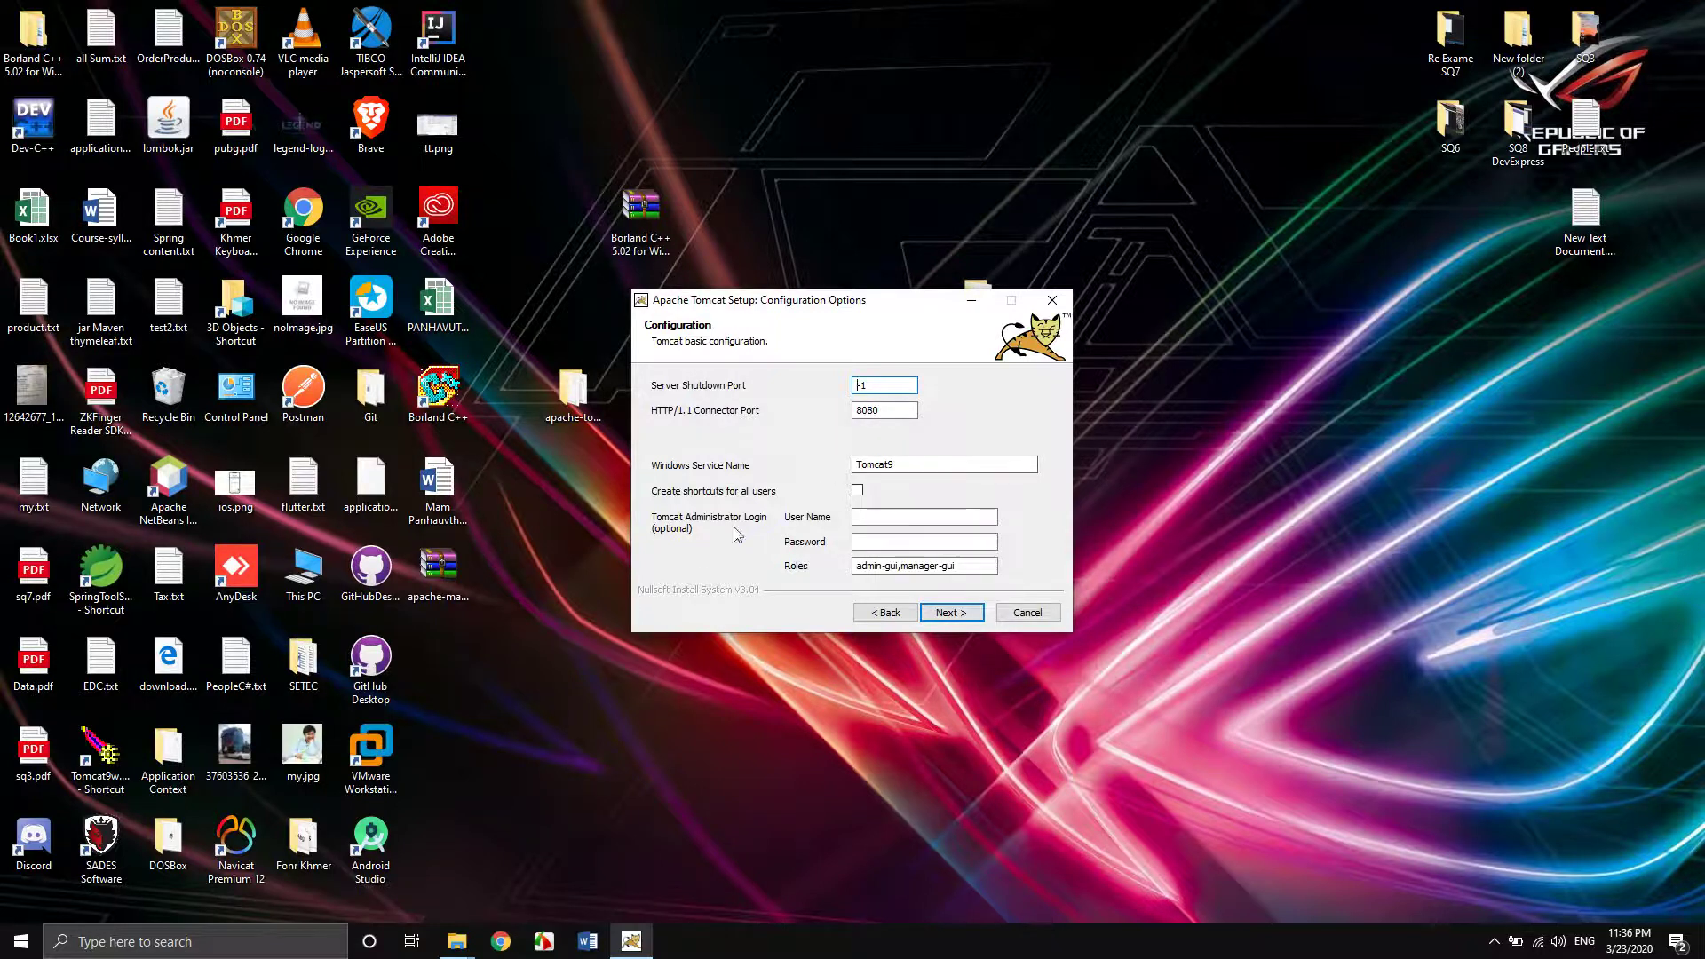
Check the administrator user name and password fields in the Tomcat configuration, leave them empty and quit the setup.
left_click(883, 519)
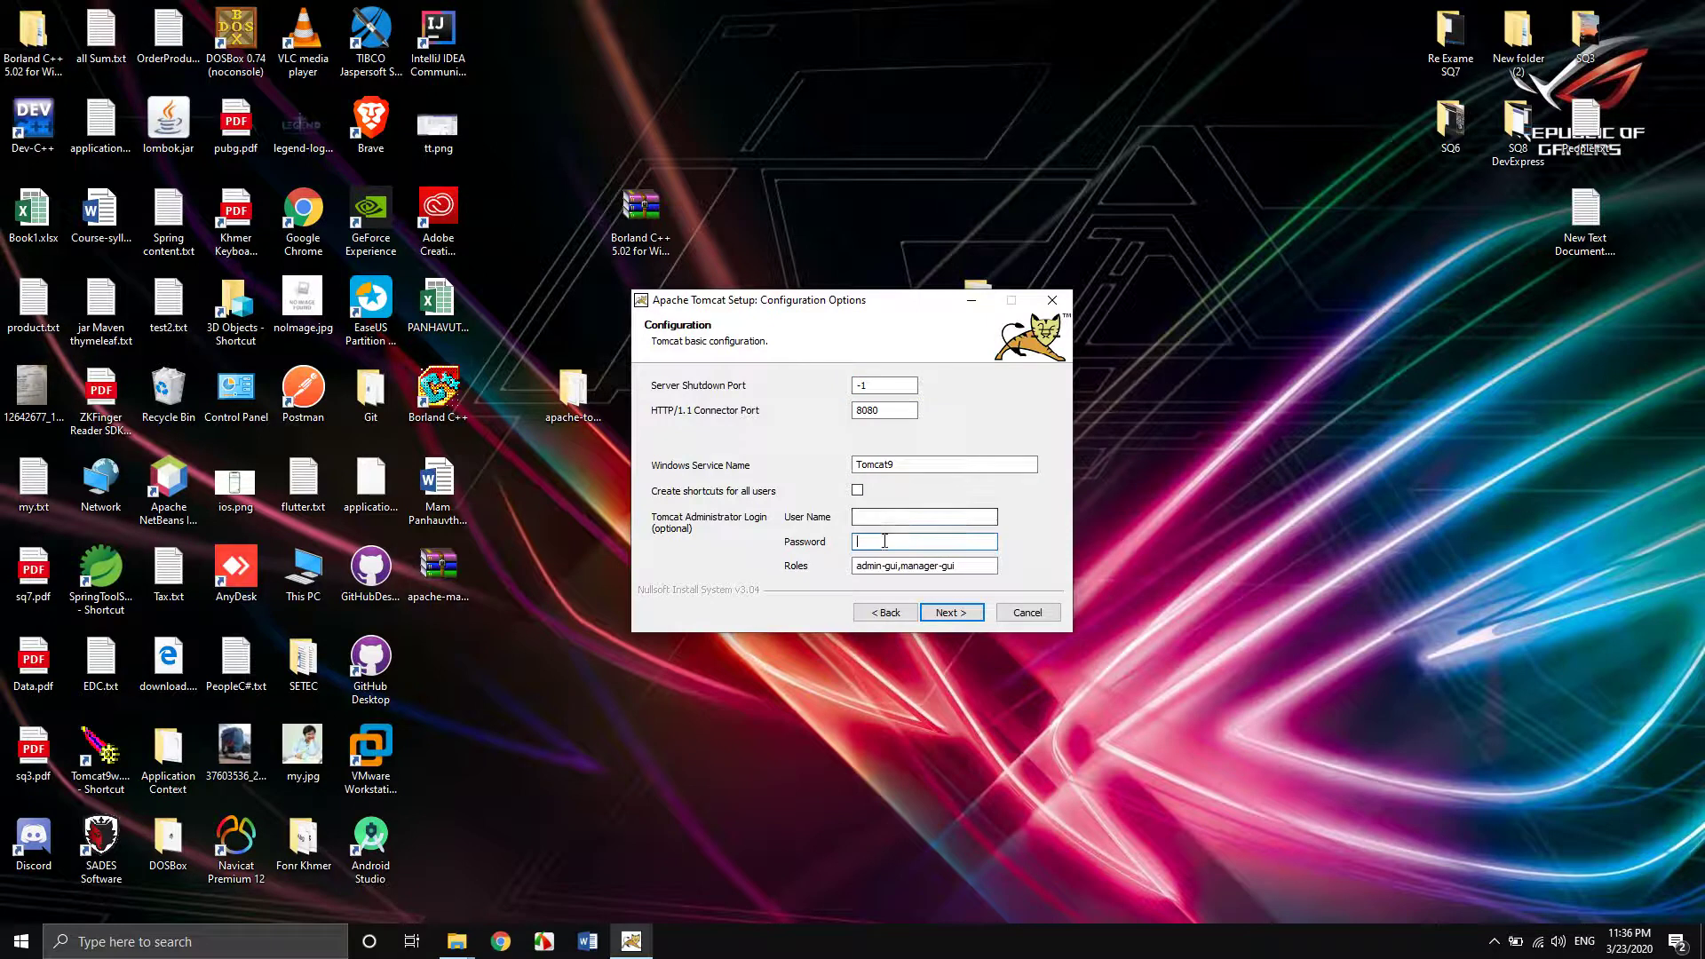
left_click(889, 518)
left_click(888, 541)
left_click(898, 521)
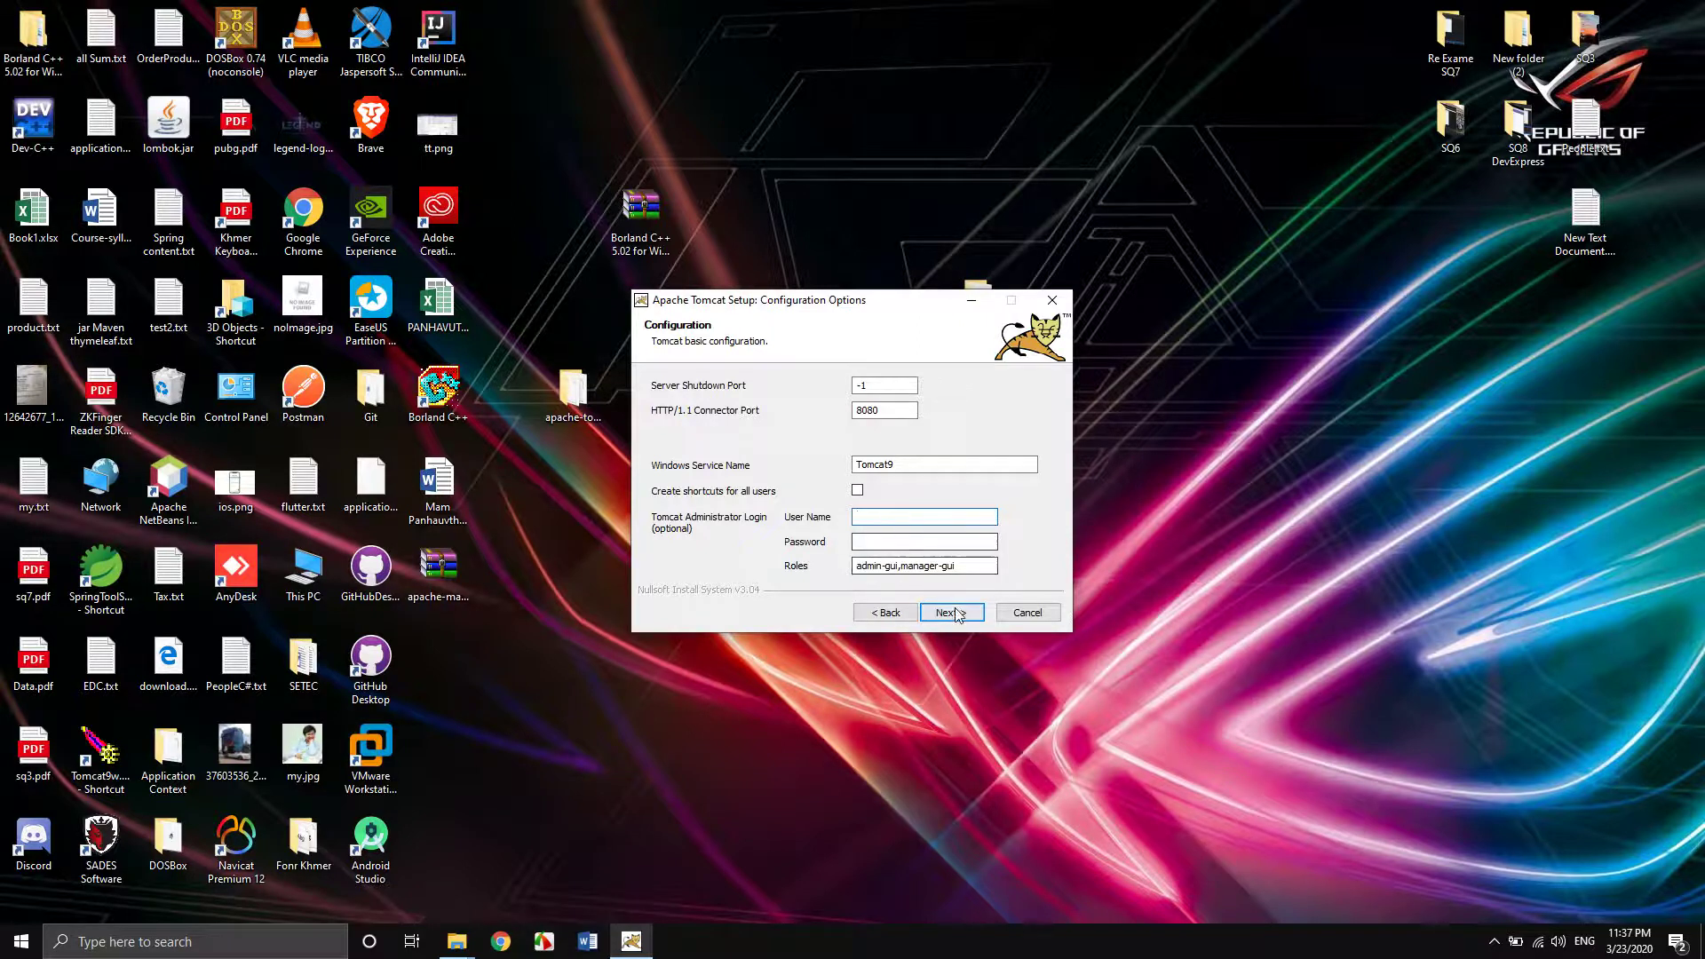
left_click(1052, 299)
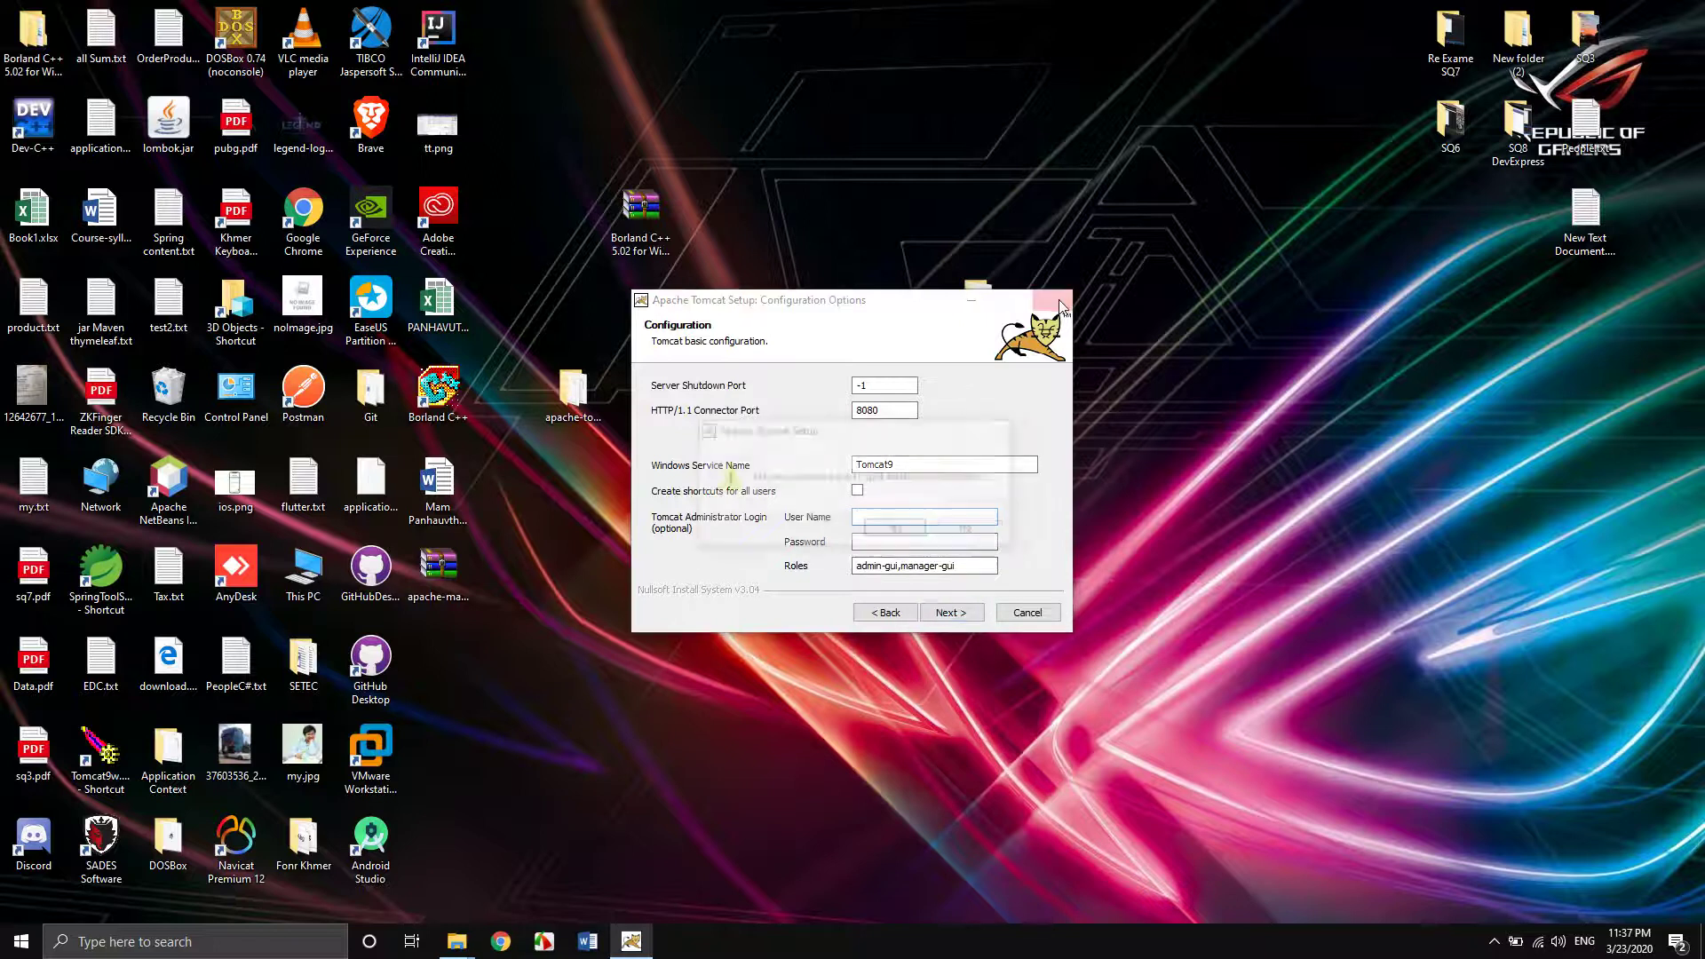
left_click(897, 529)
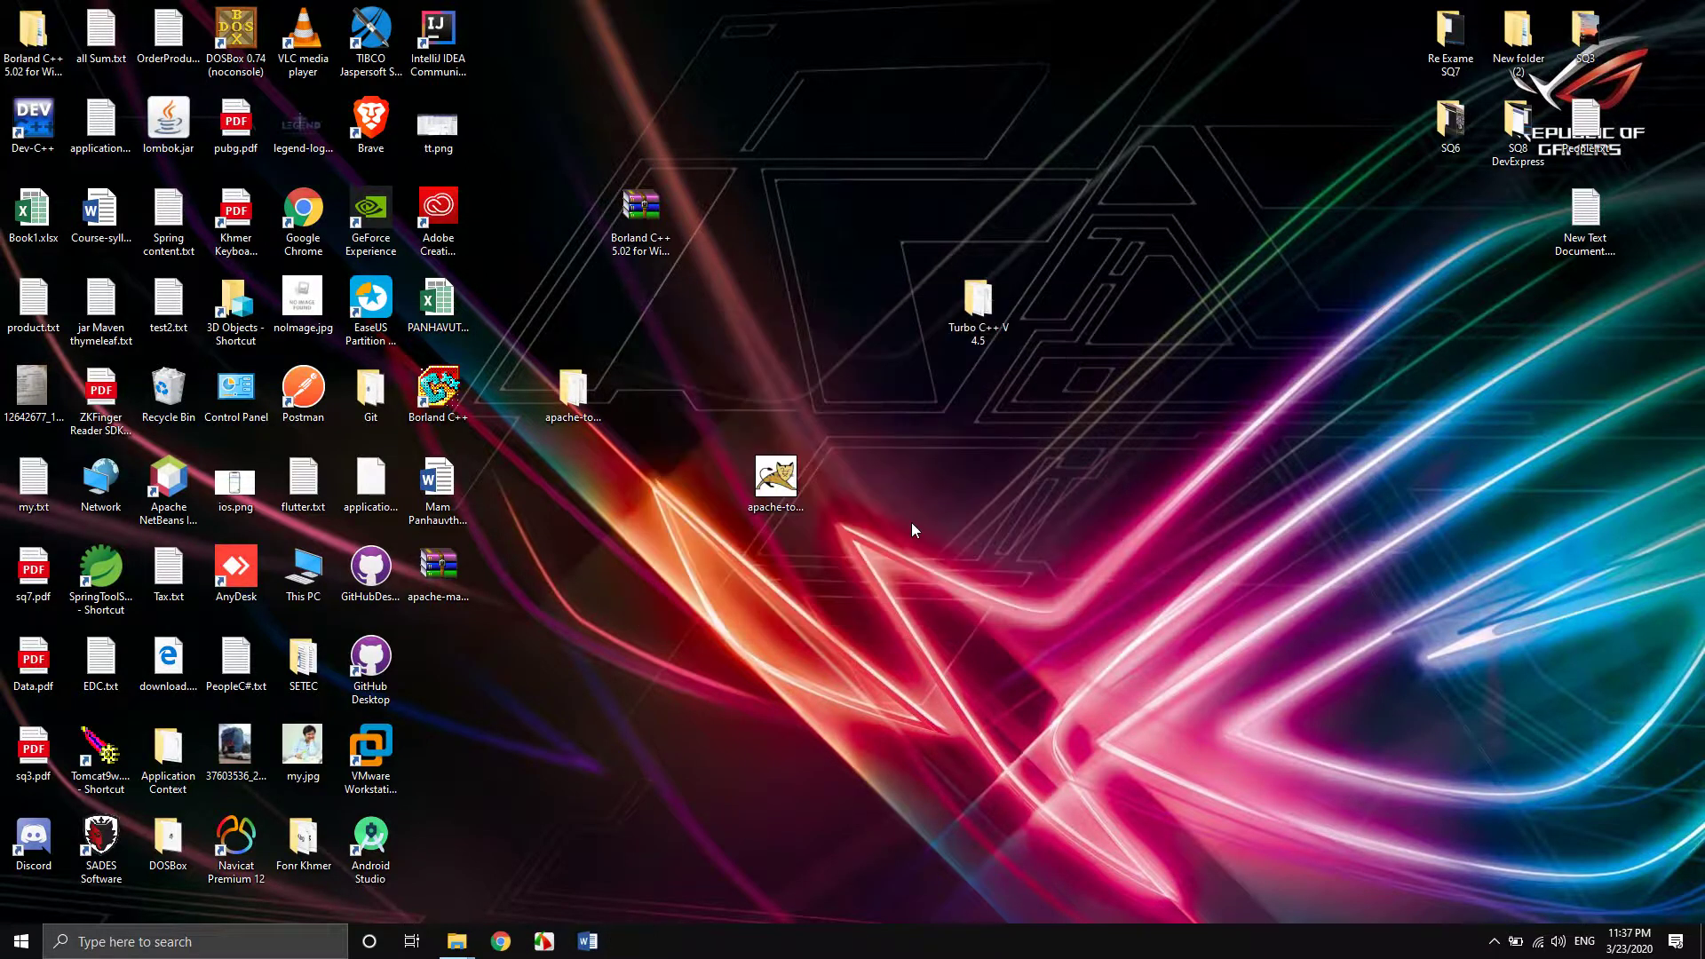
Move the Tomcat9w.exe shortcut below the Tomcat installer on the desktop and inspect its file location in the Tomcat 9.0 bin folder.
left_click(90, 750)
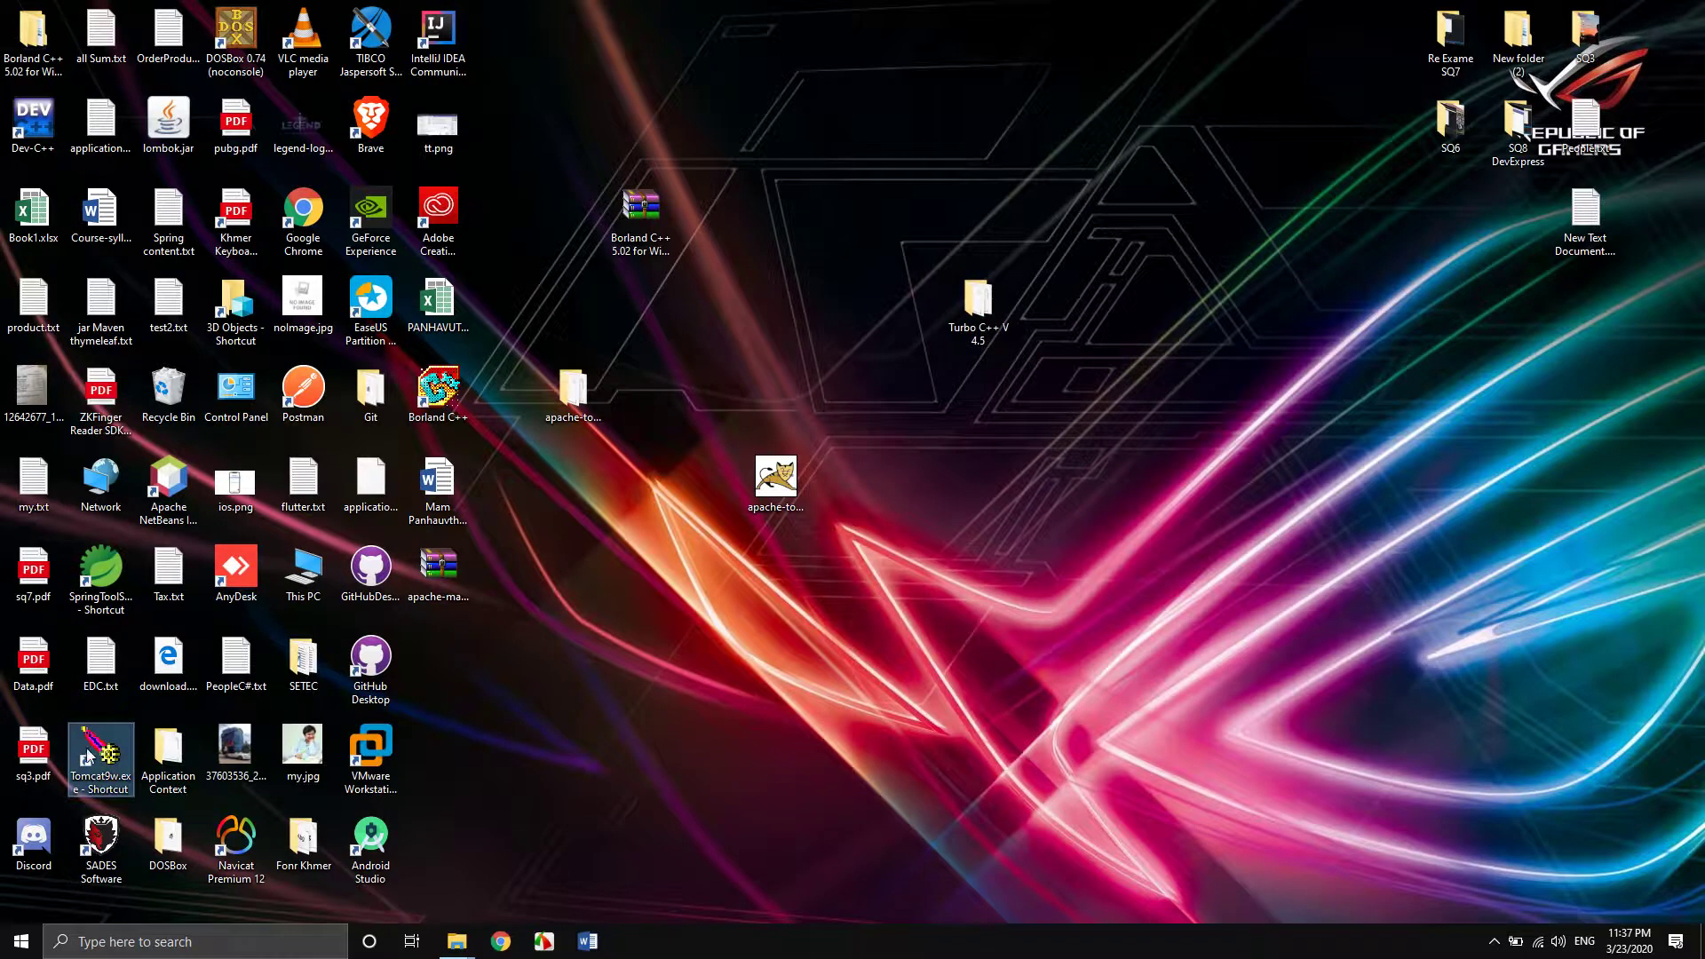
left_click_drag(89, 755, 759, 649)
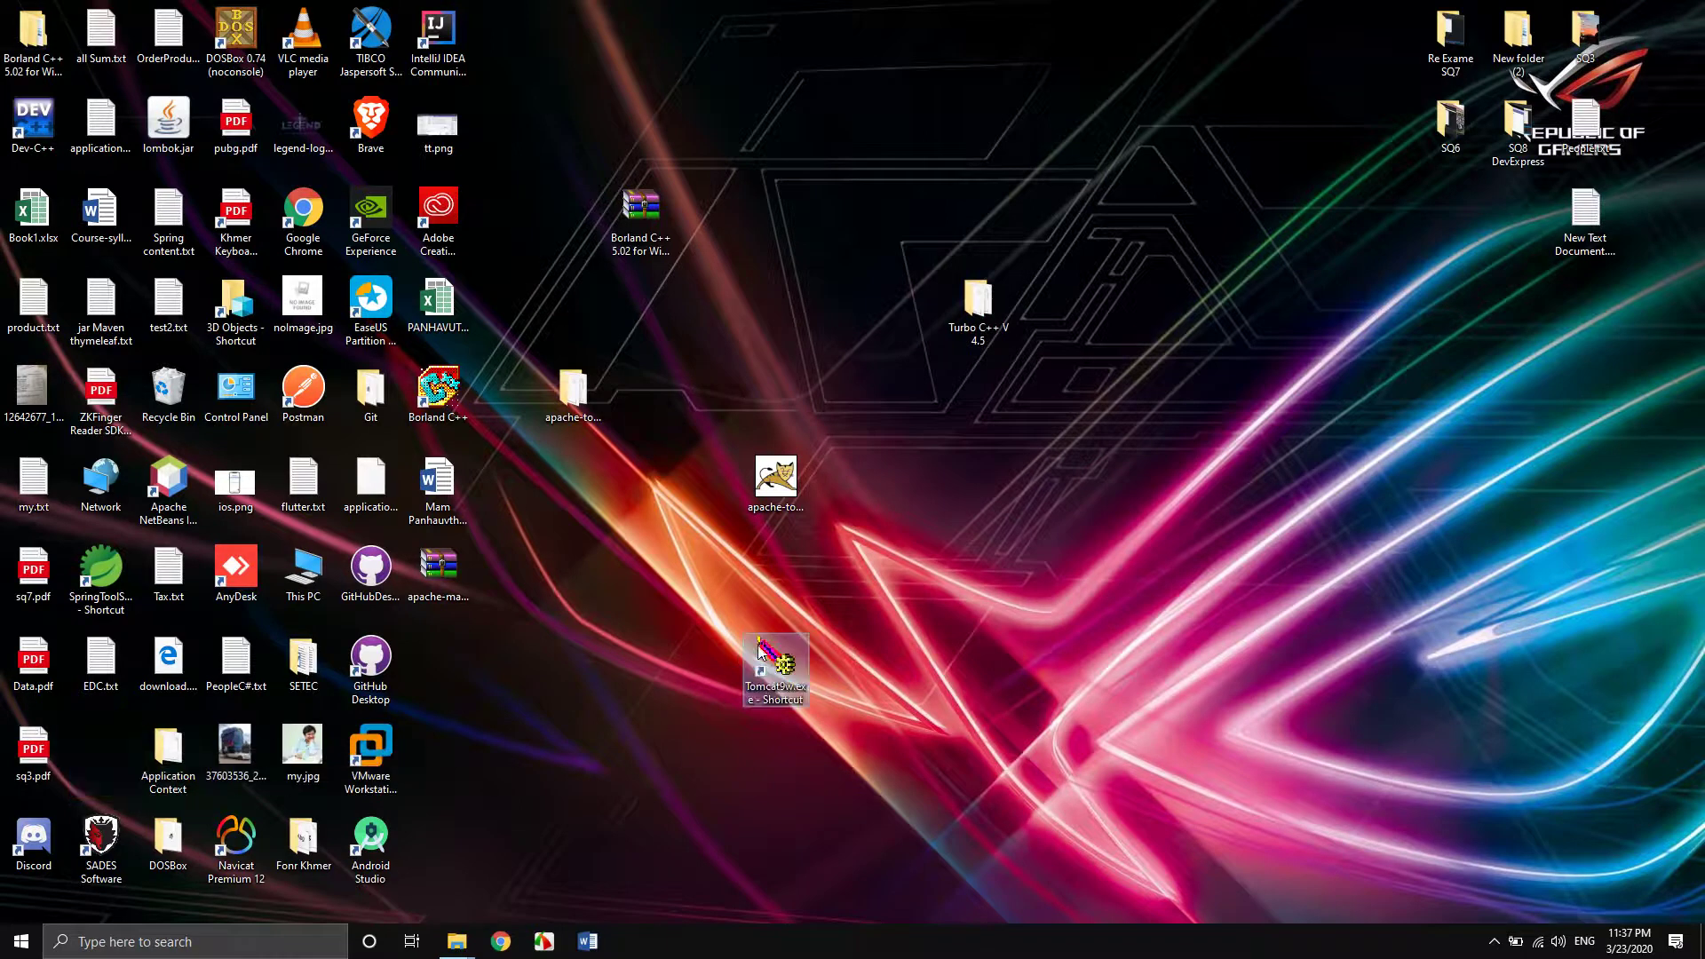
right_click(777, 662)
left_click(825, 657)
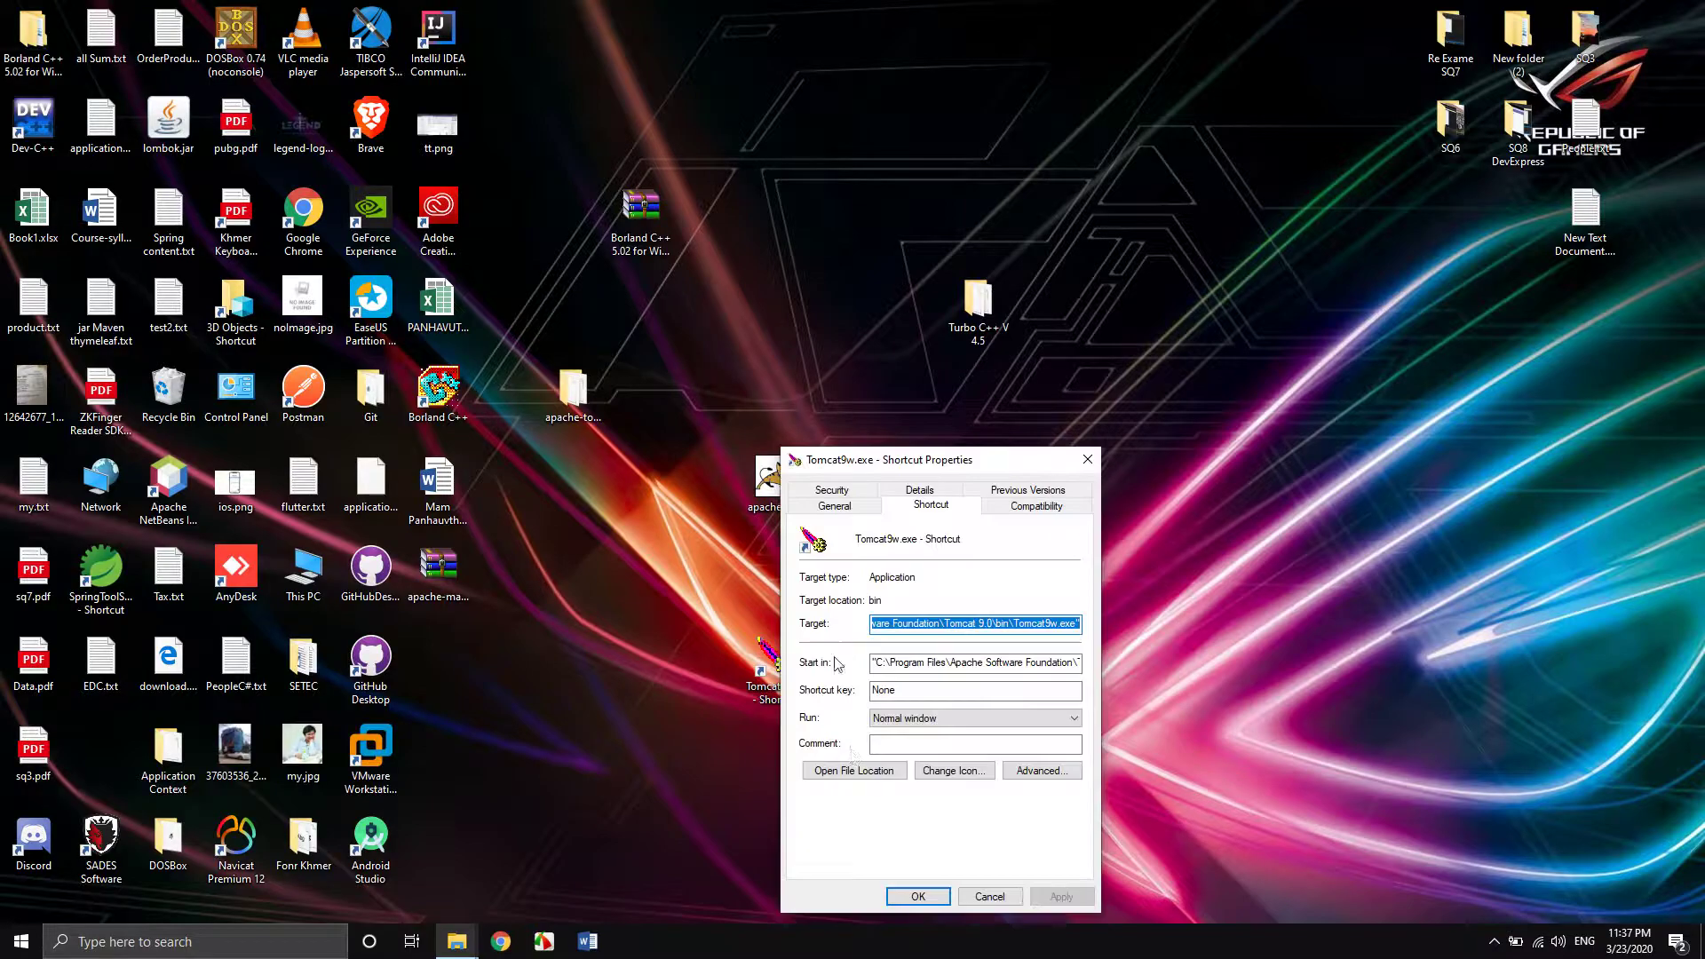
left_click(853, 771)
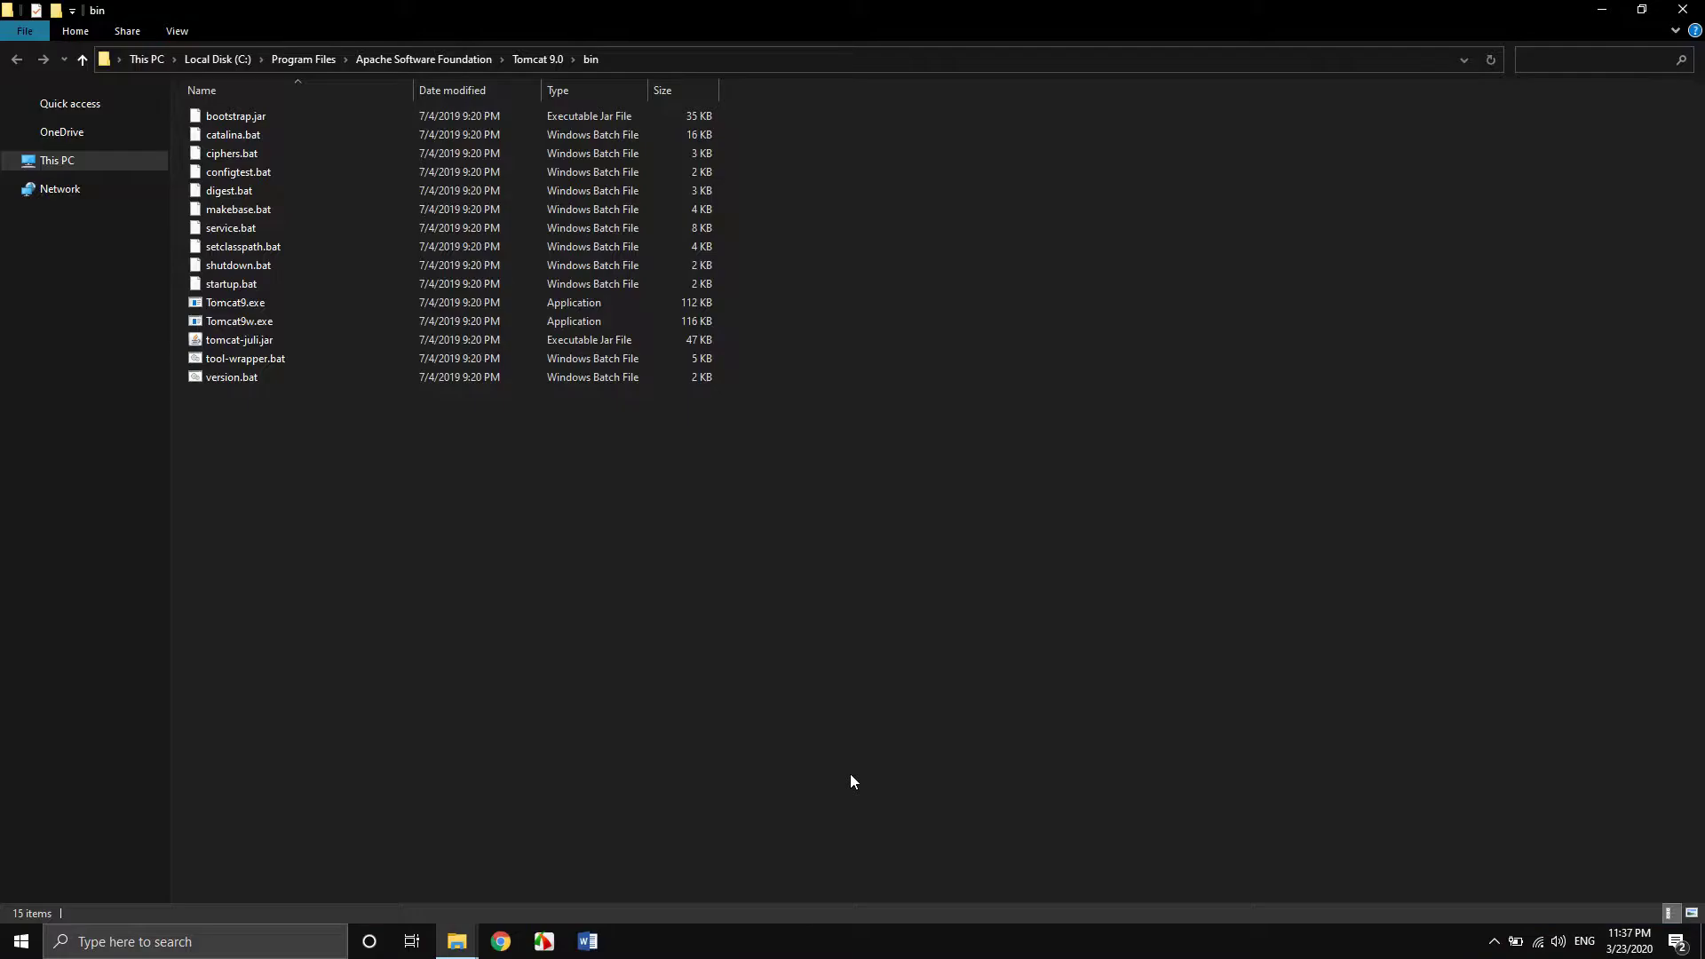
left_click(659, 60)
left_click(240, 321)
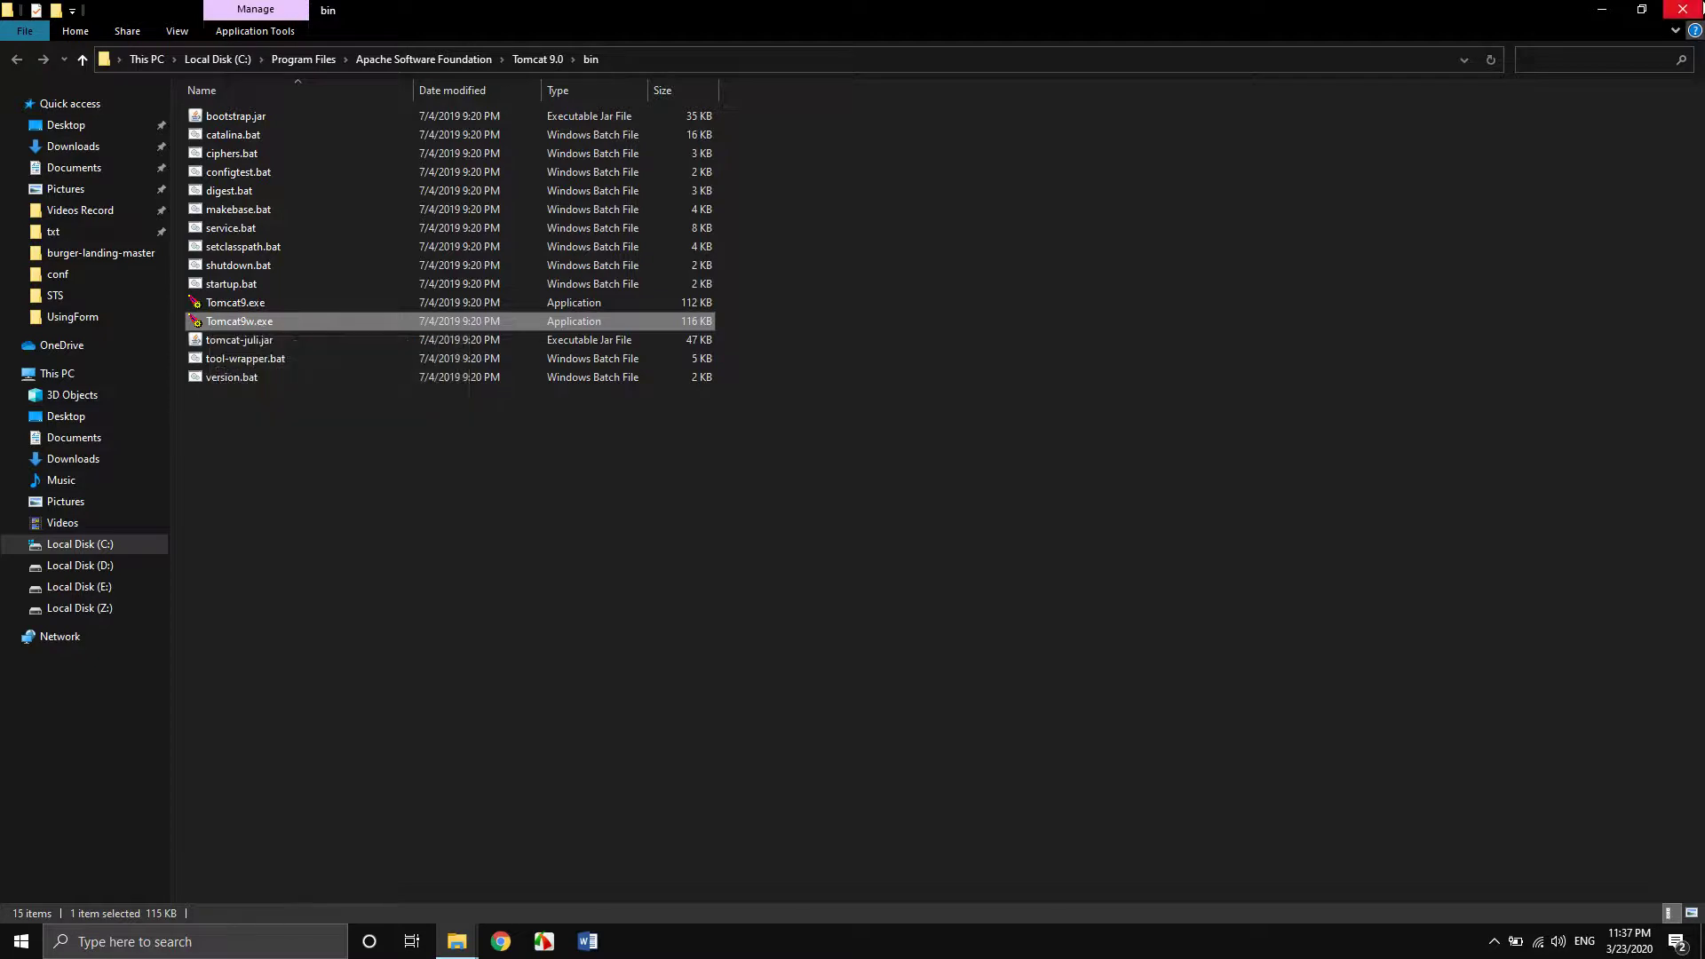
left_click(1683, 9)
left_click(1089, 459)
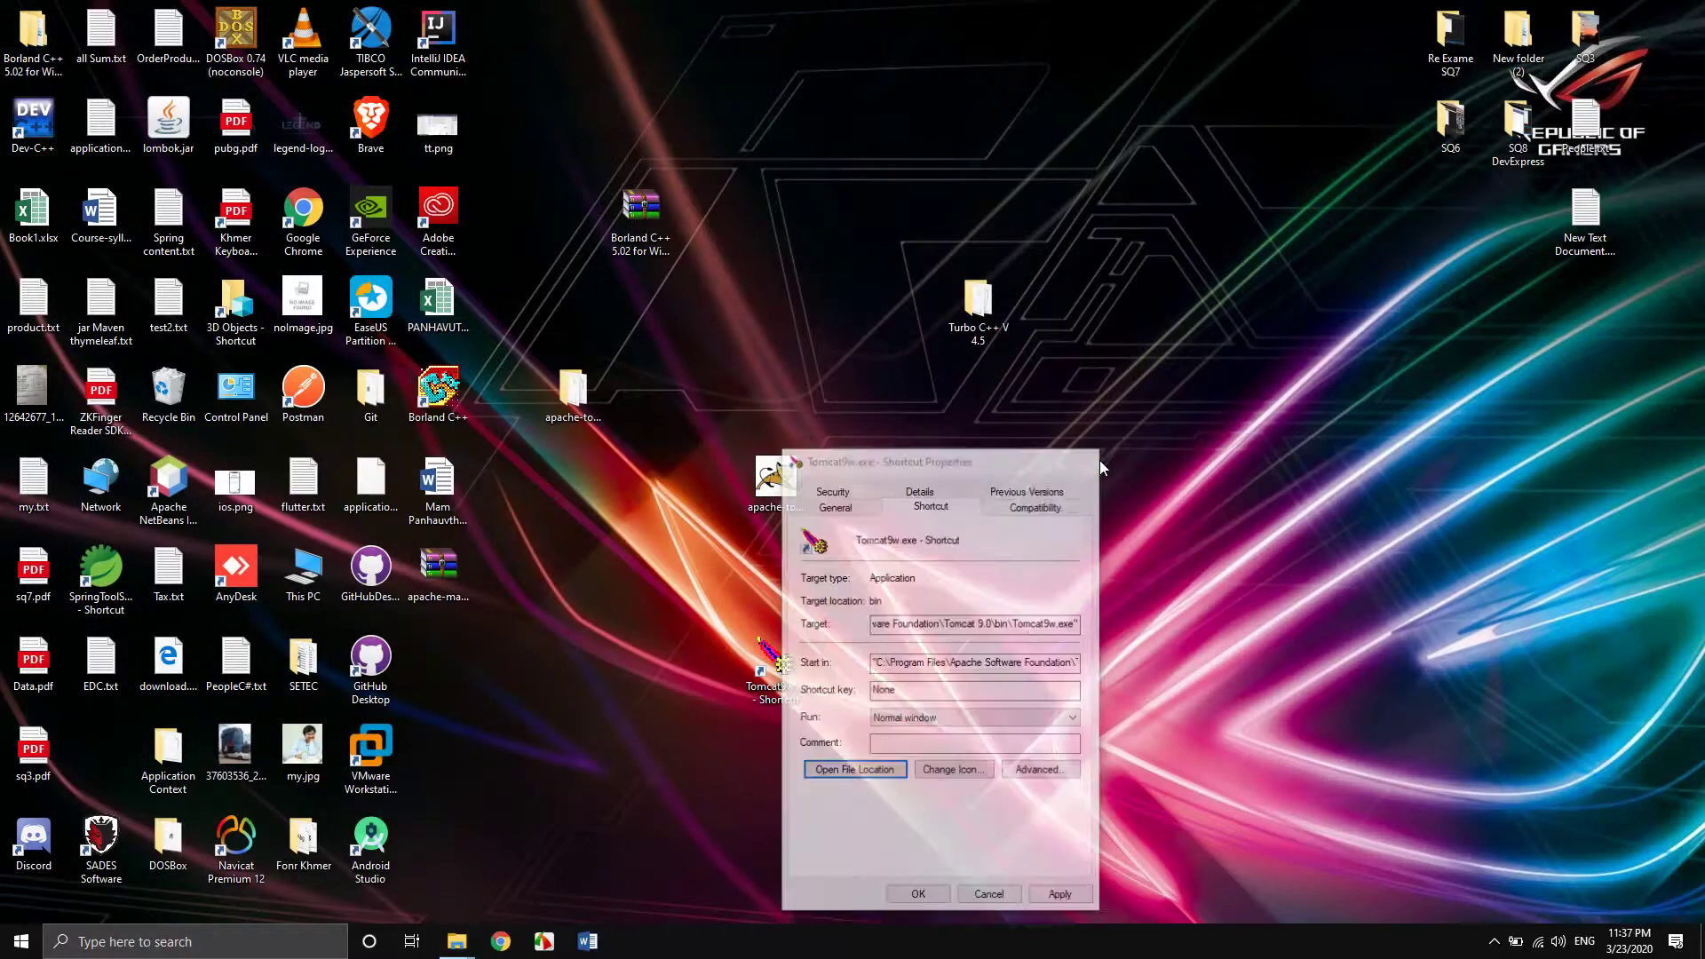
Open the Tomcat9 service properties from the desktop shortcut, start the service and move the dialog aside.
double_click(786, 659)
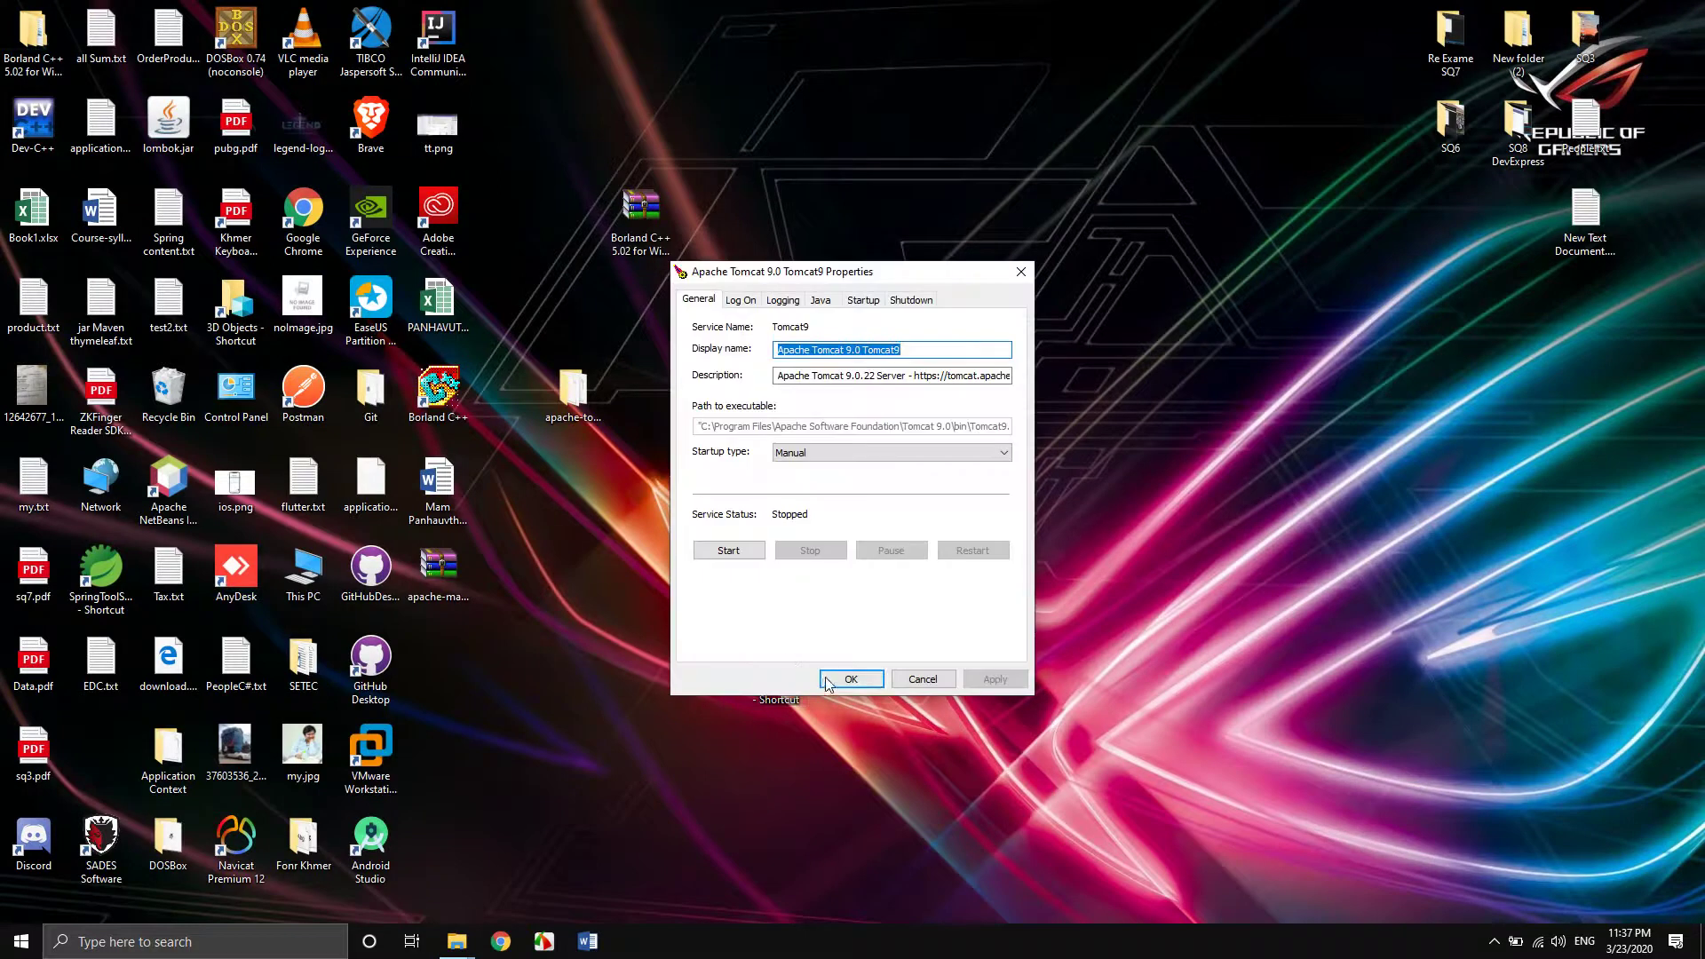
left_click(738, 552)
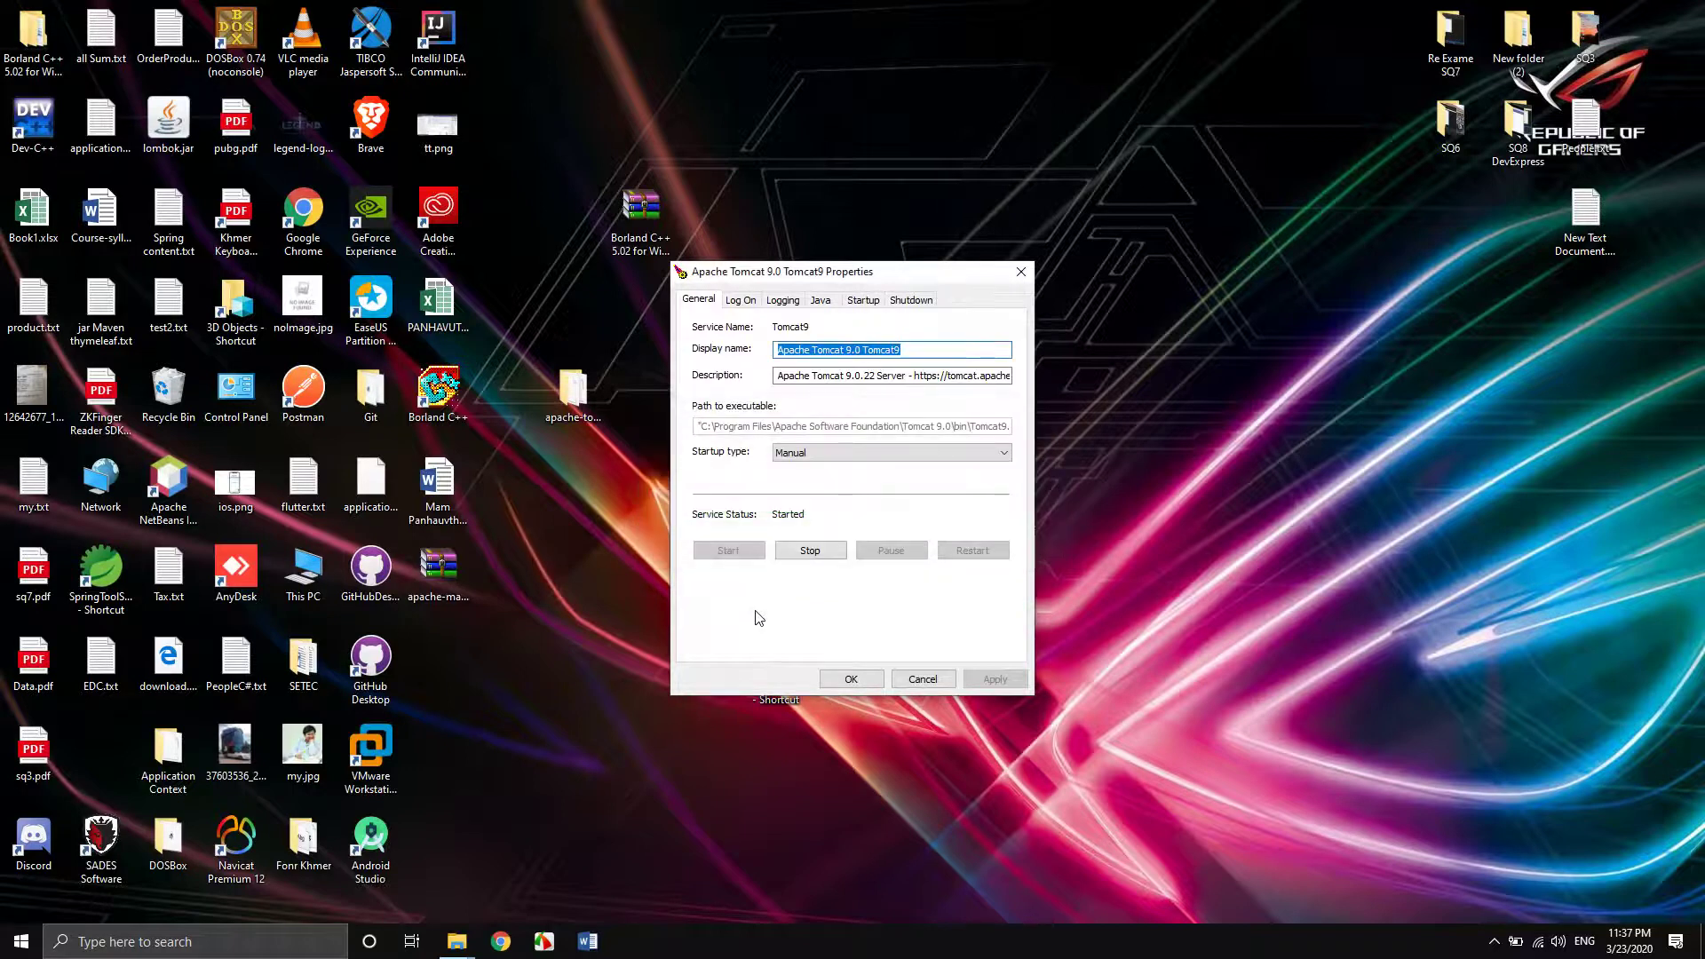
left_click_drag(822, 271, 1301, 269)
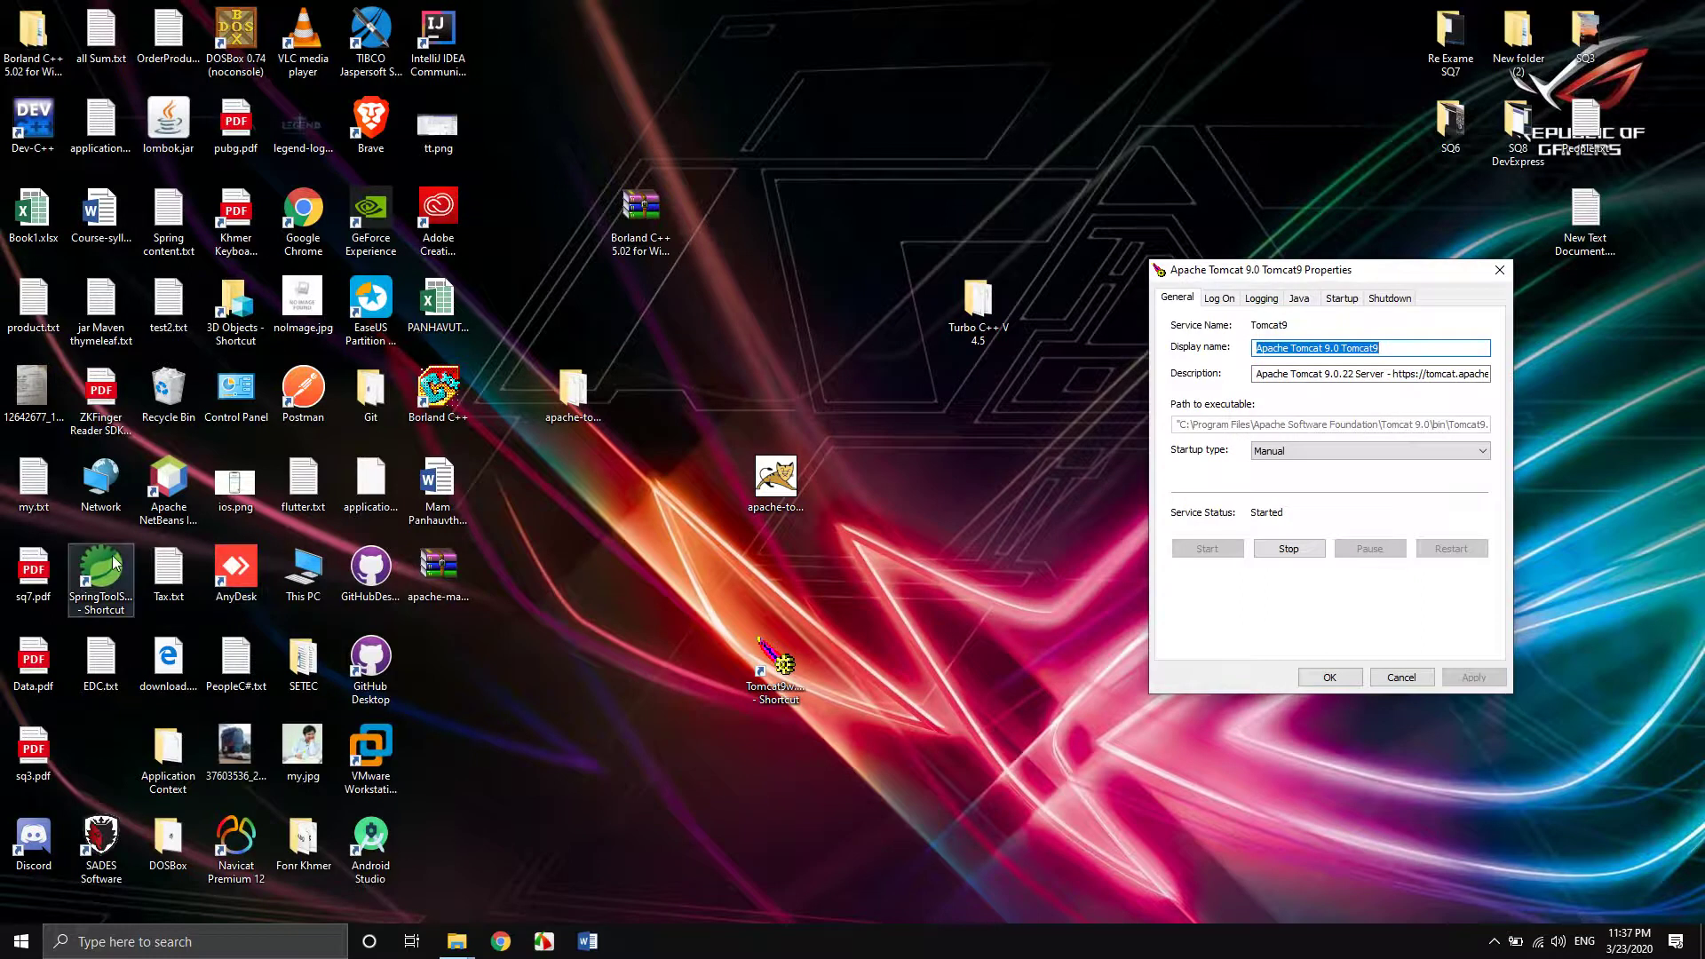
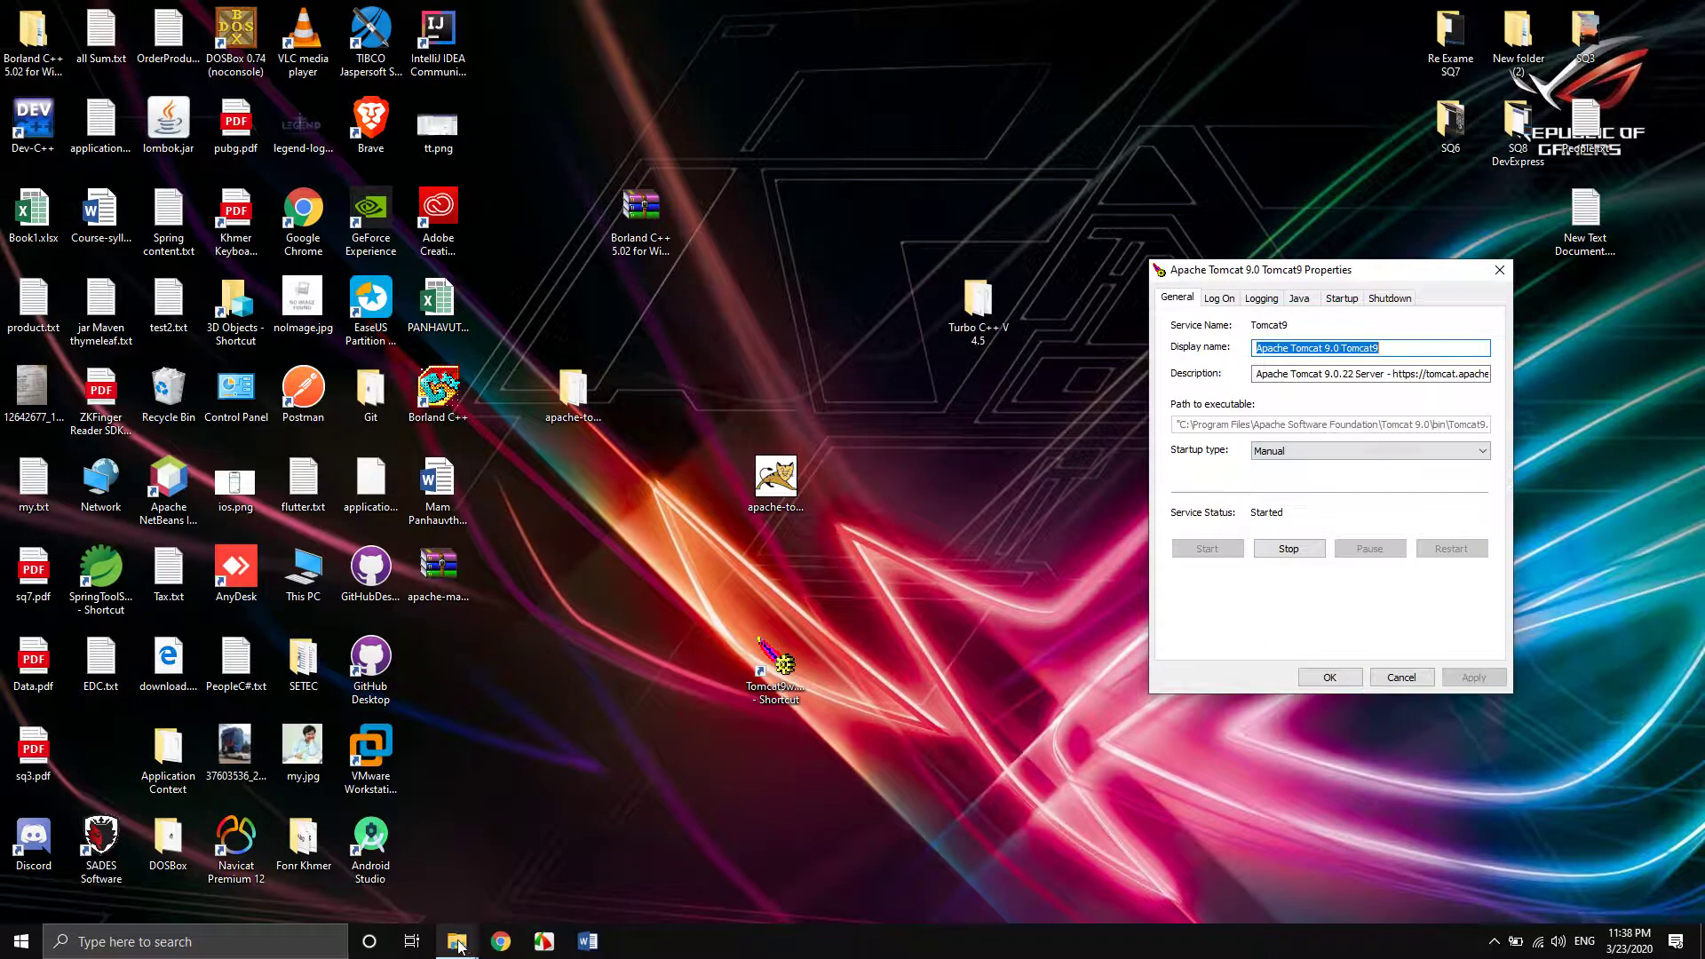
Switch to Chrome, load localhost:8080 and sign in to Tomcat's Manager App with the saved credentials.
left_click(501, 941)
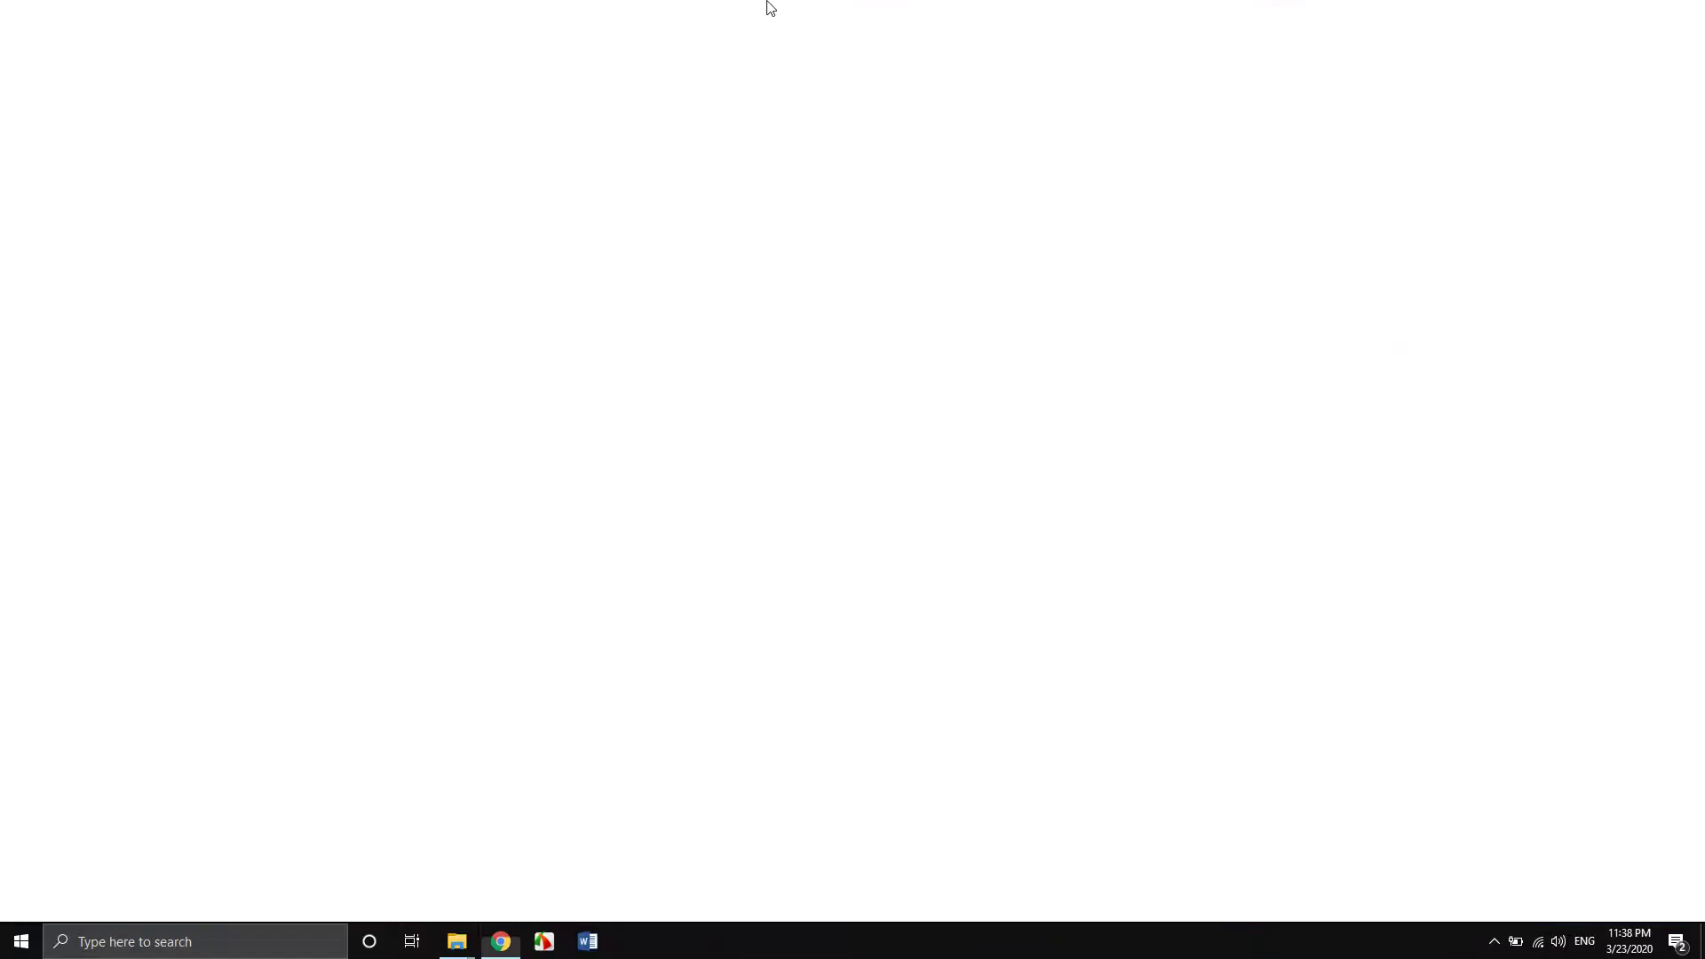
type("localhost:8080")
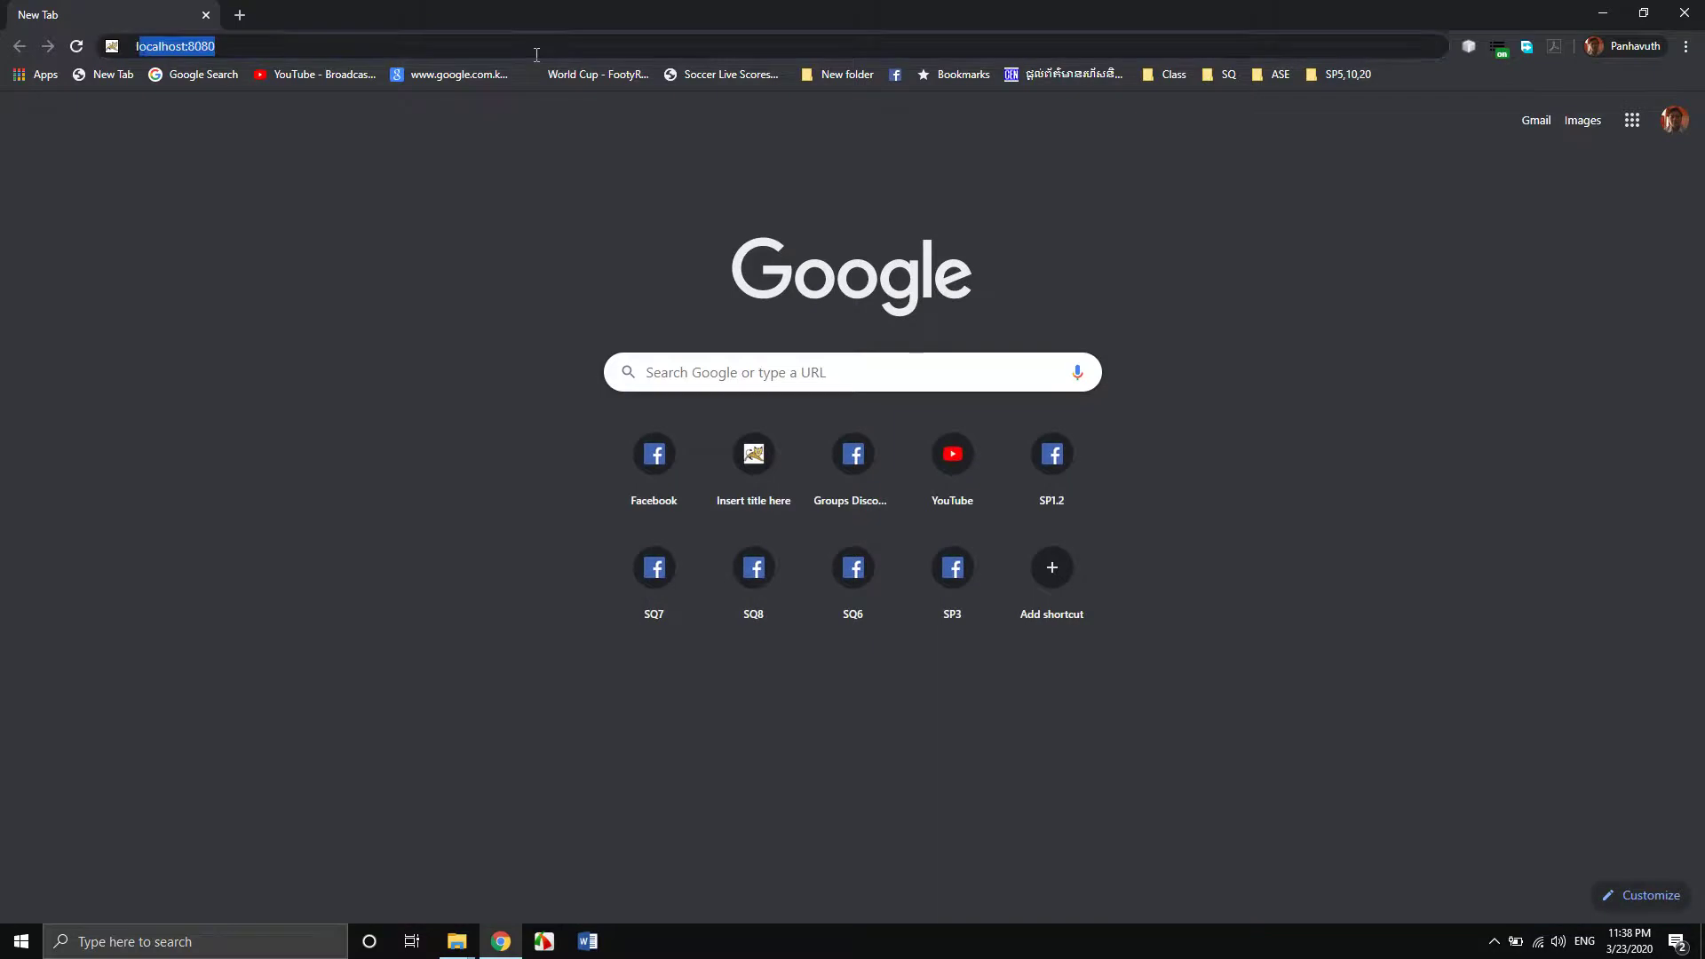
key("Return")
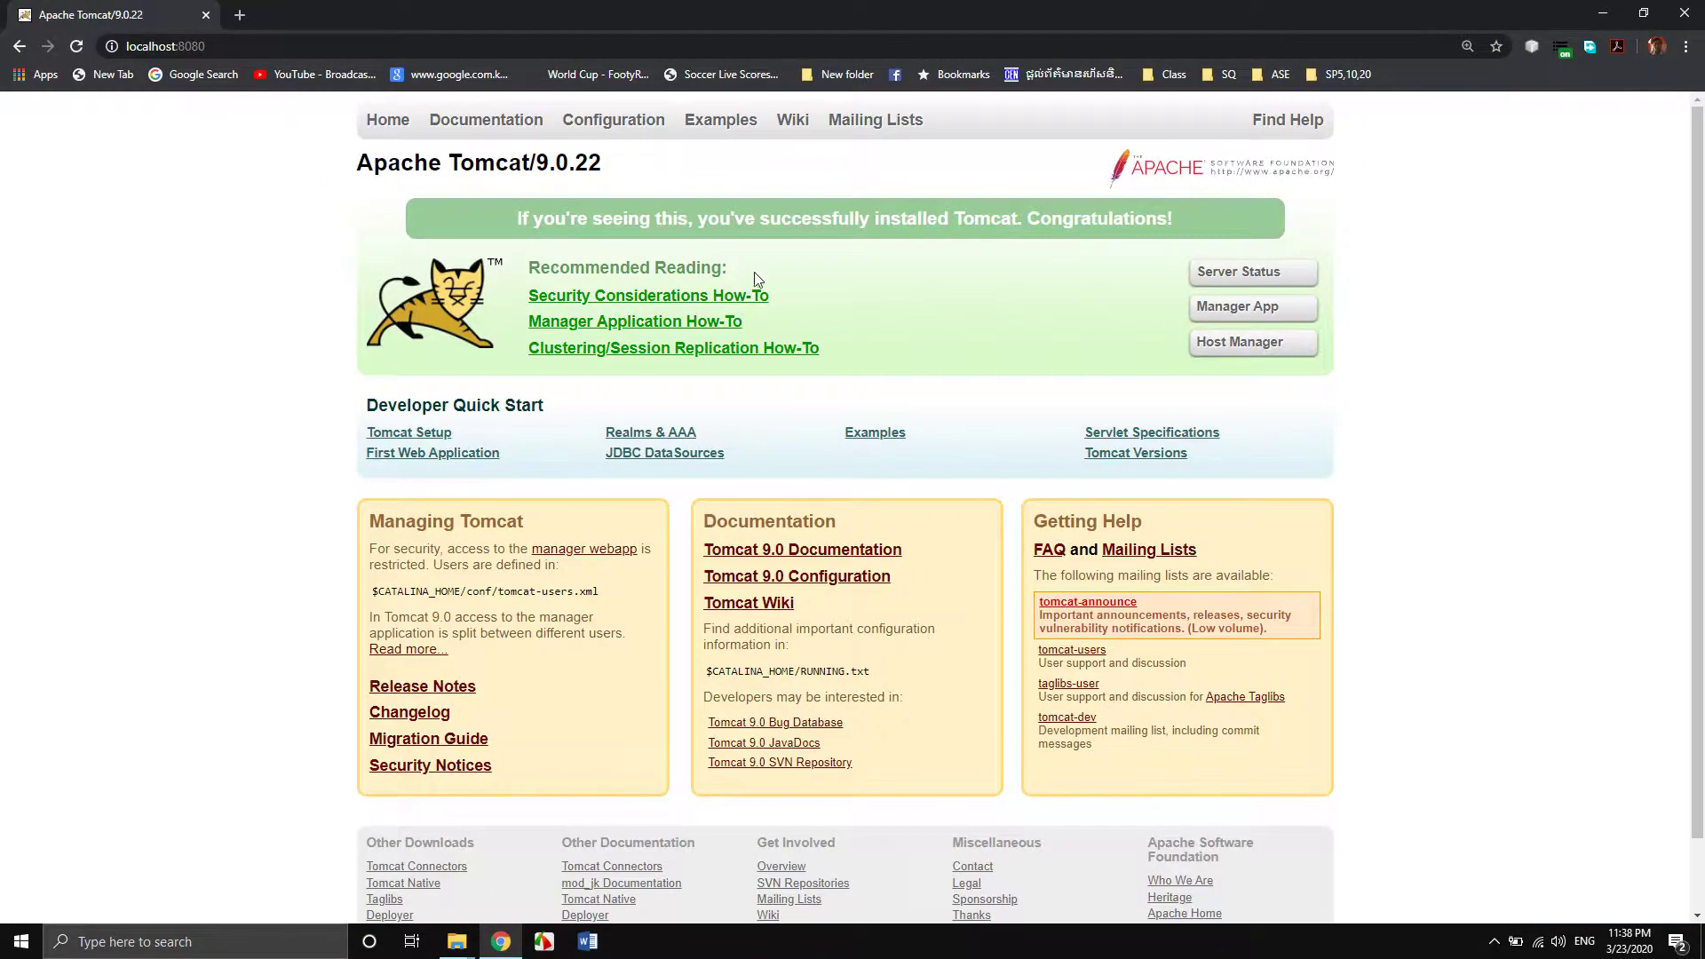
left_click(1204, 311)
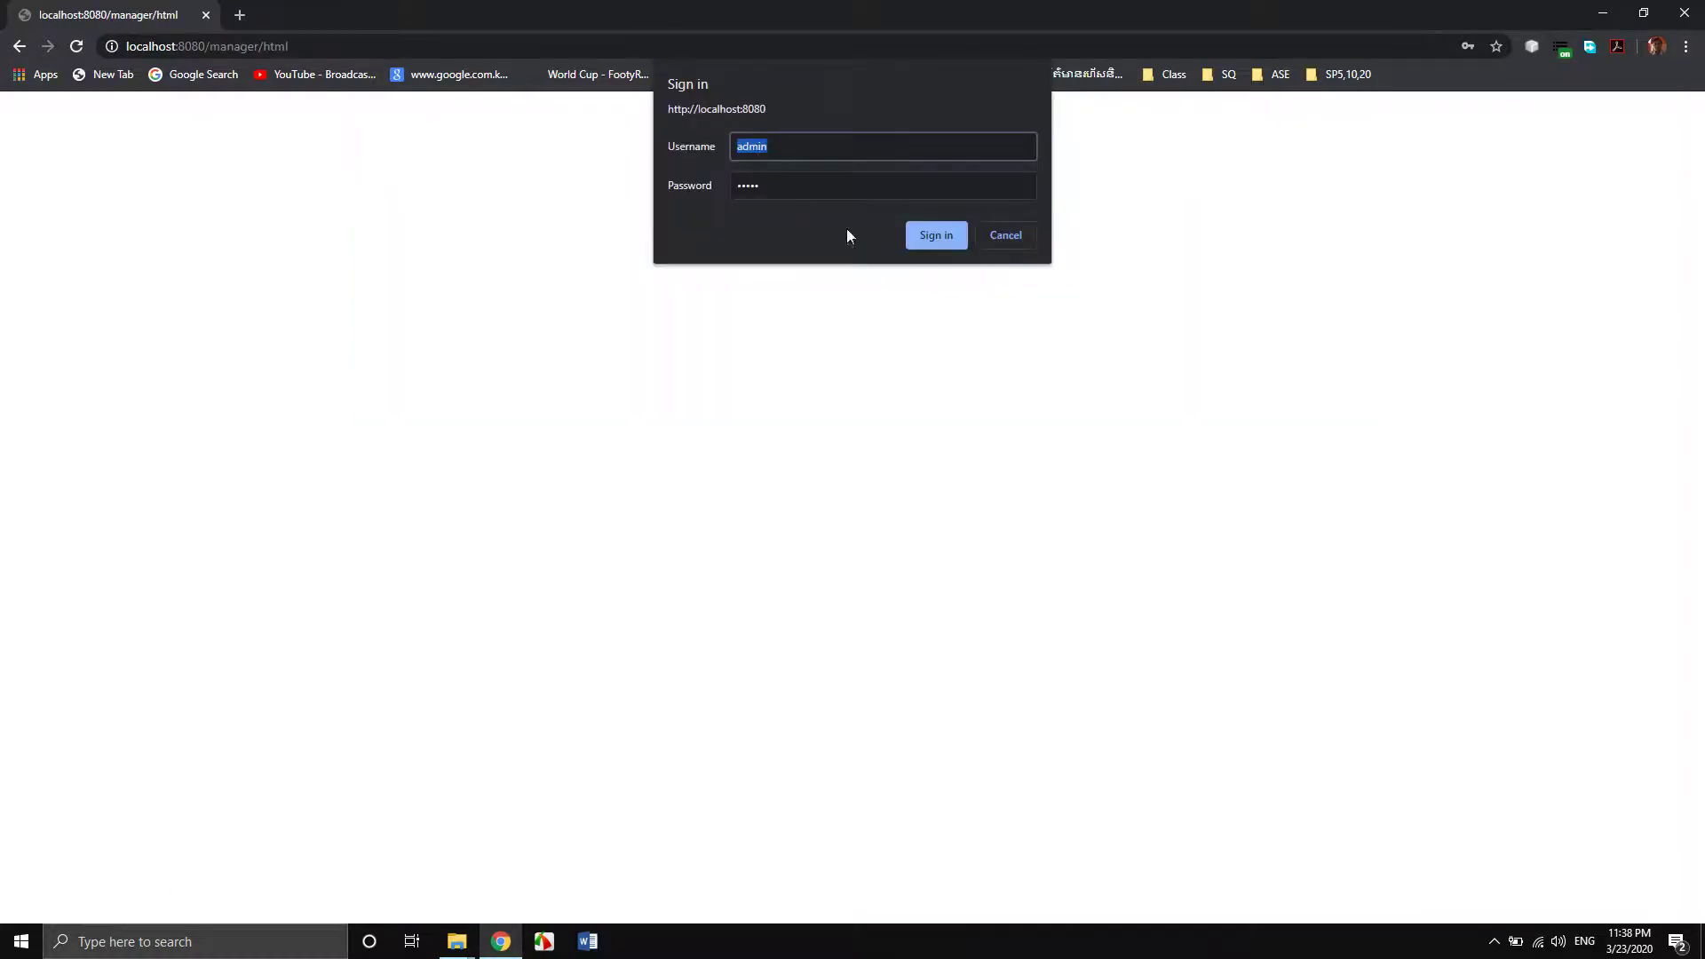
left_click(936, 238)
Review the application list, choose burgerCom-0.0.1-SNAPSHOT.war from the burgerCom target folder as the WAR file to upload and deploy it.
scroll(563, 483, "down", 5)
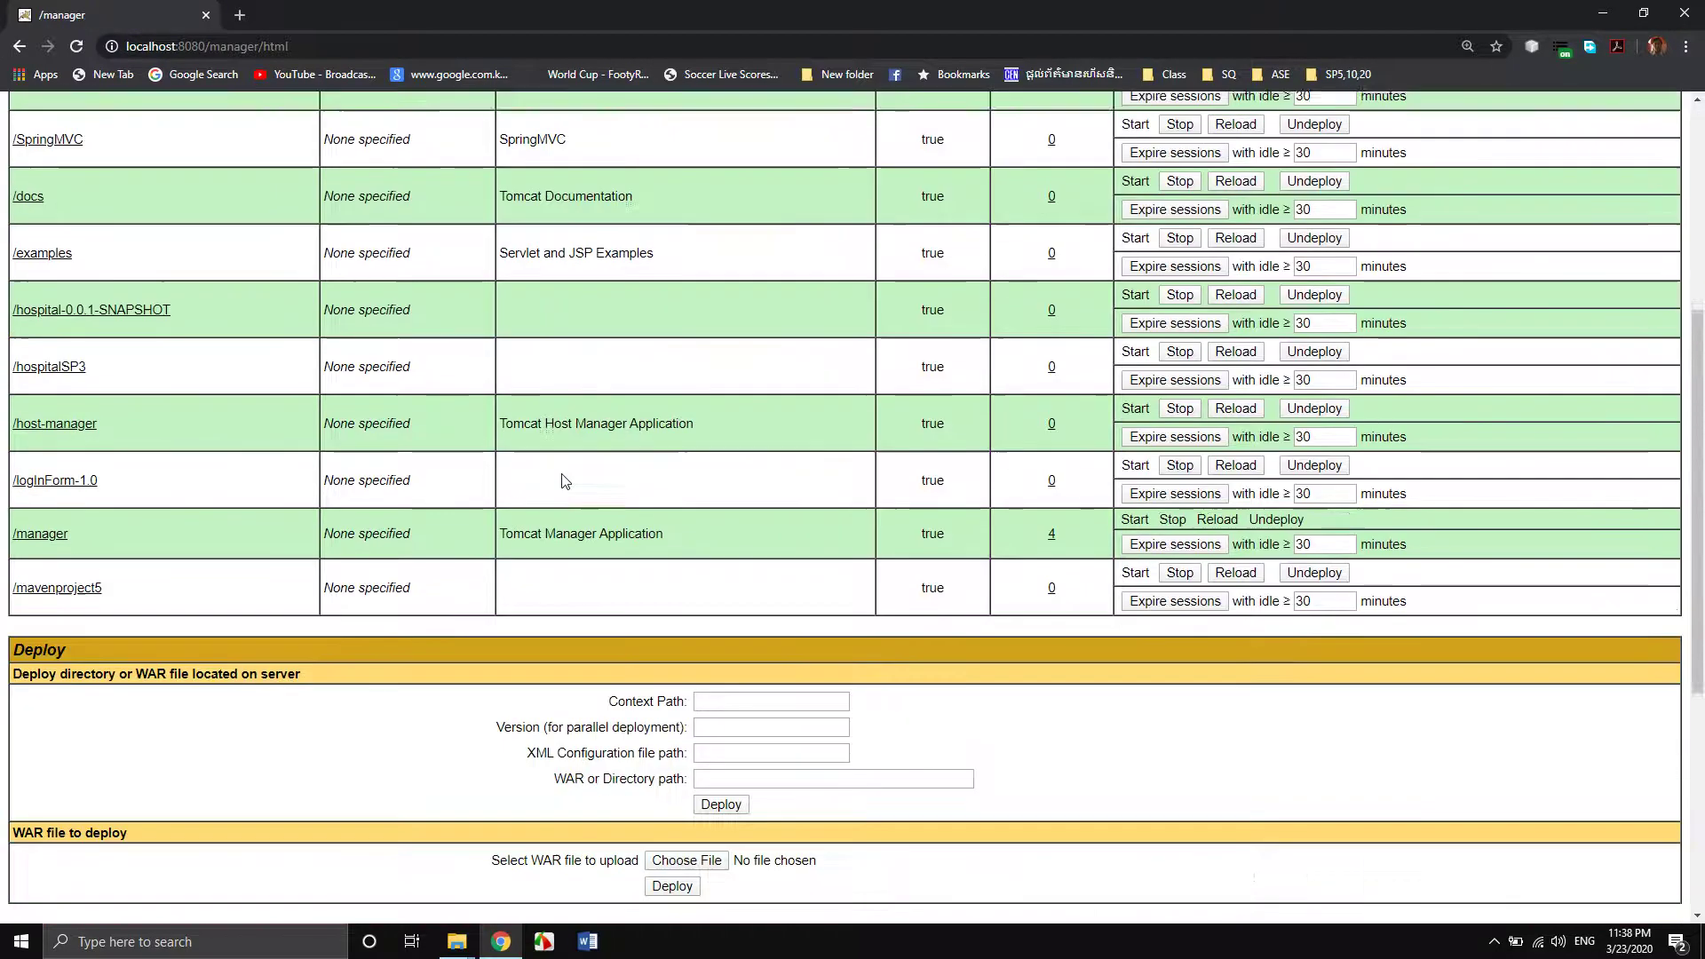
scroll(533, 397, "up", 3)
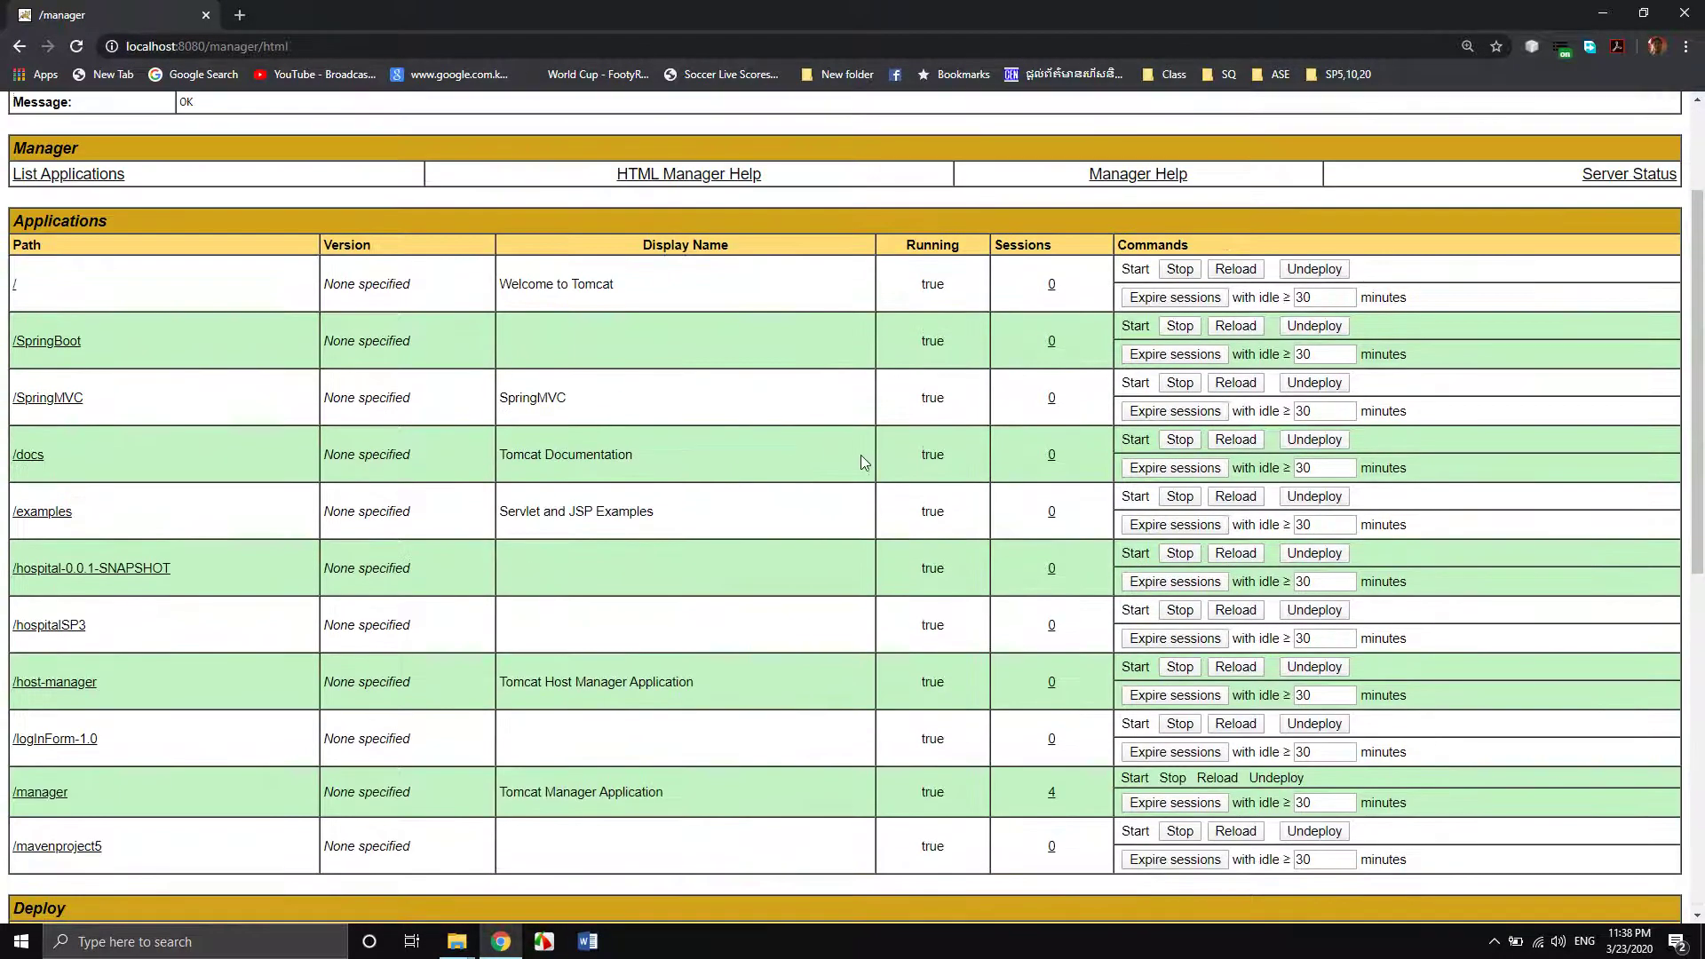
scroll(861, 455, "down", 3)
scroll(867, 470, "down", 3)
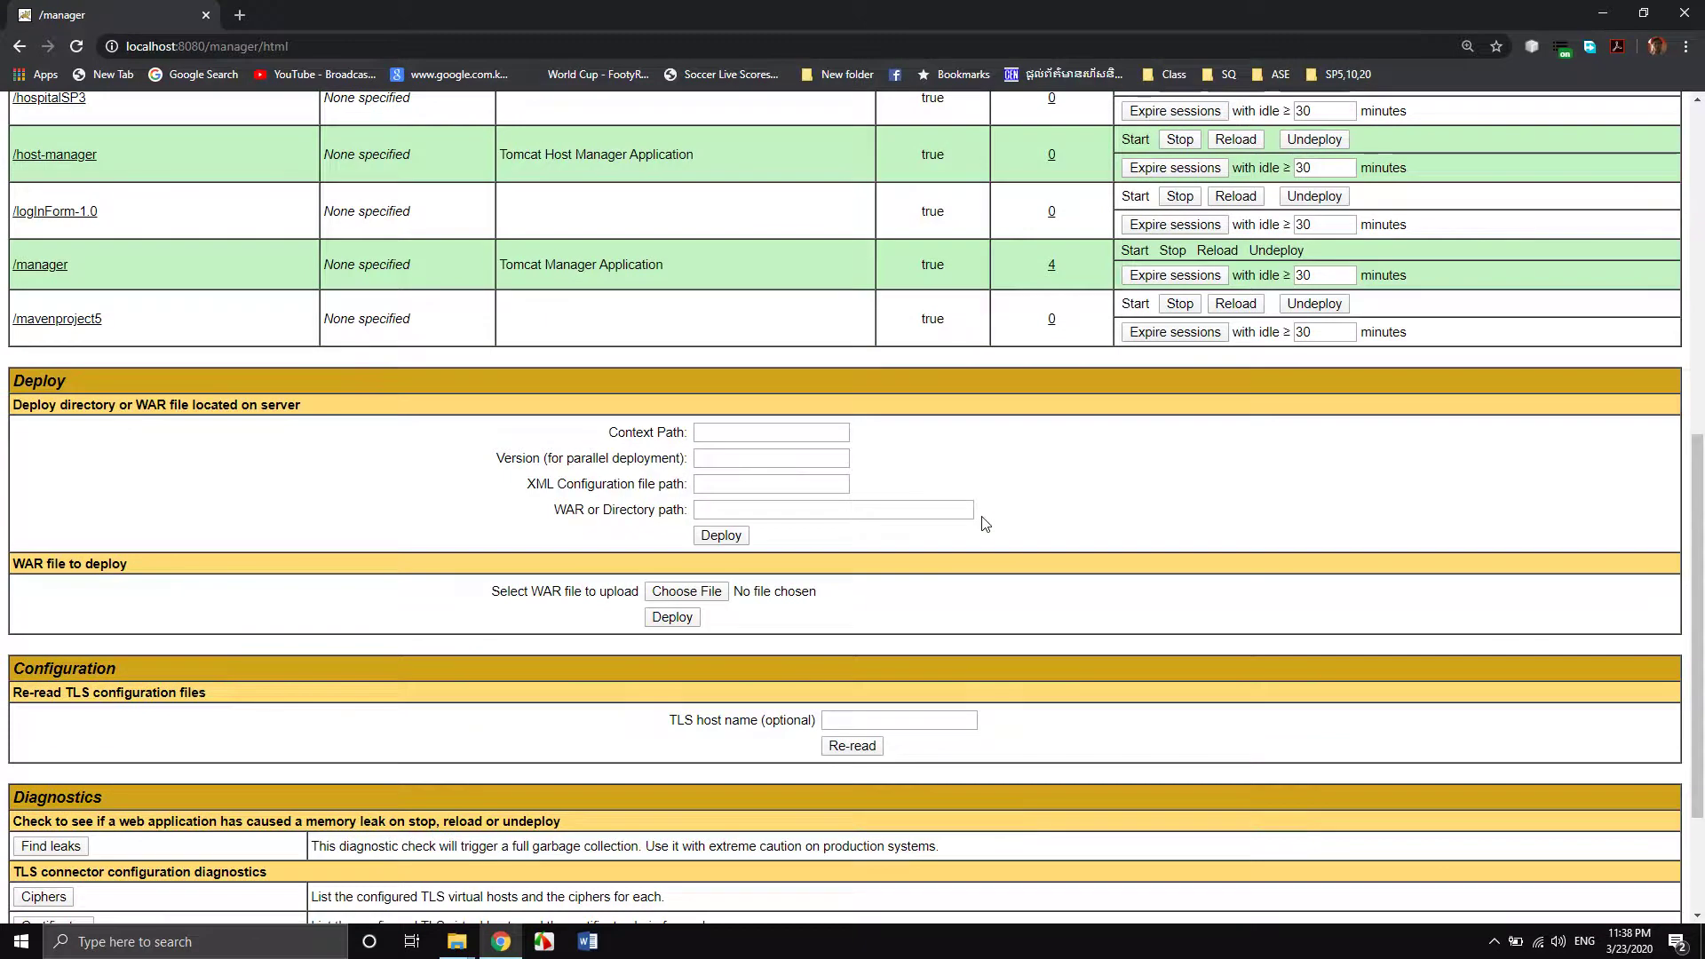
left_click(686, 591)
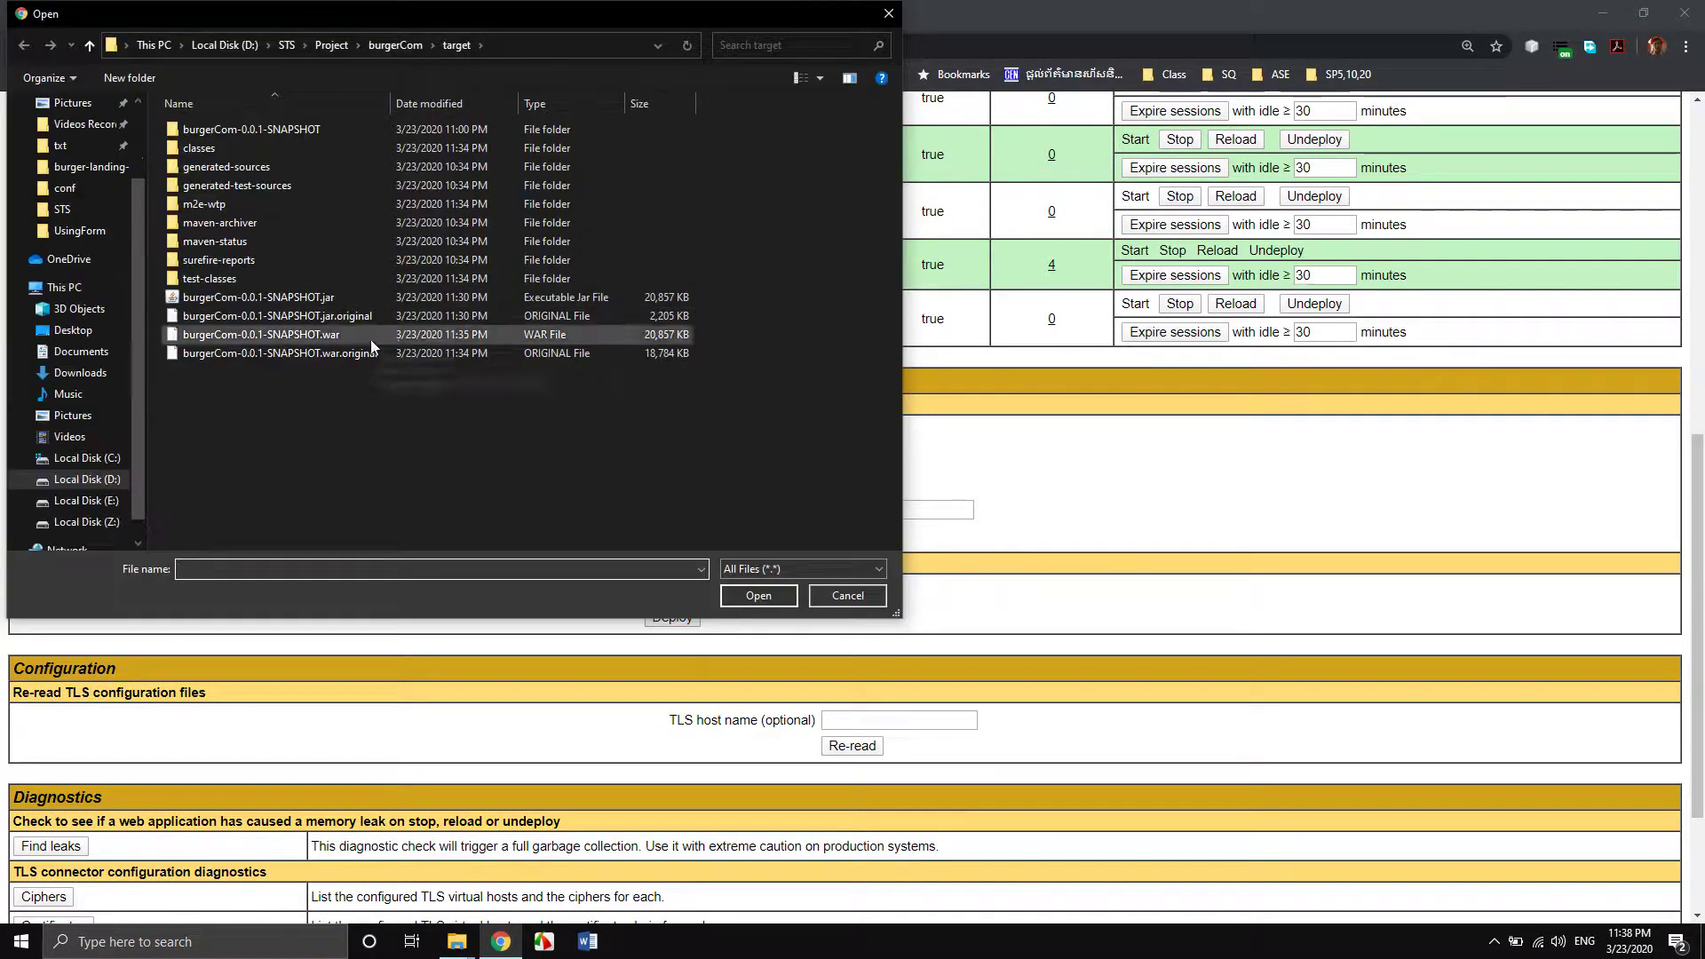
left_click(327, 339)
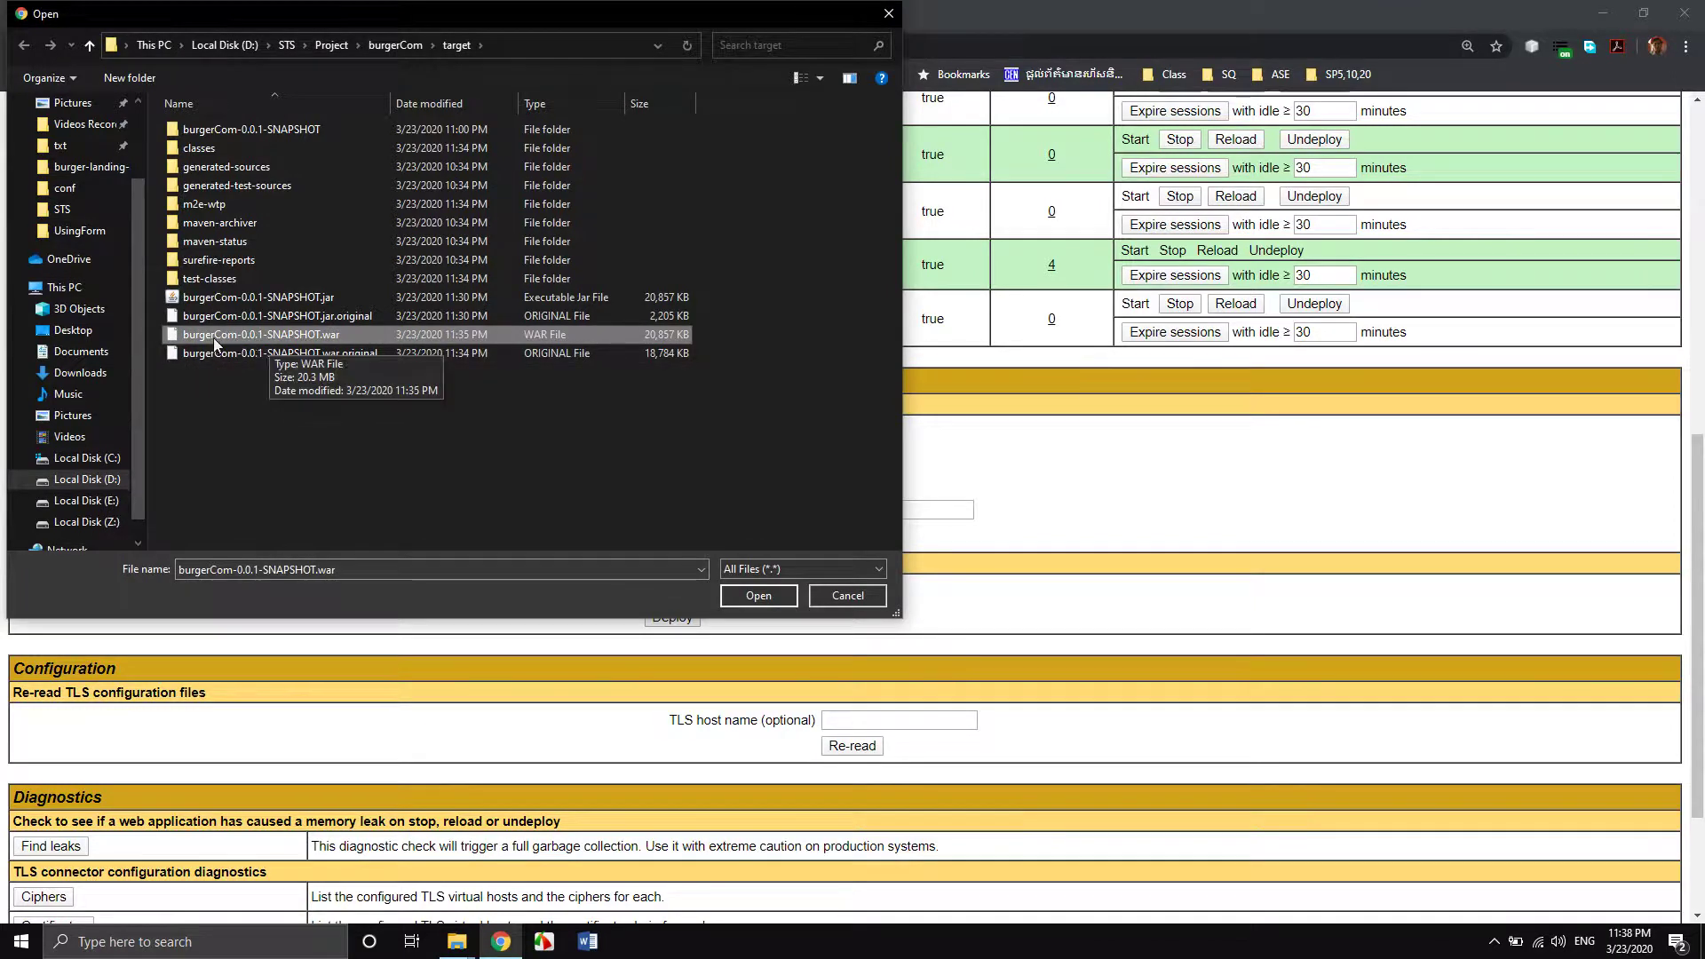
left_click(757, 598)
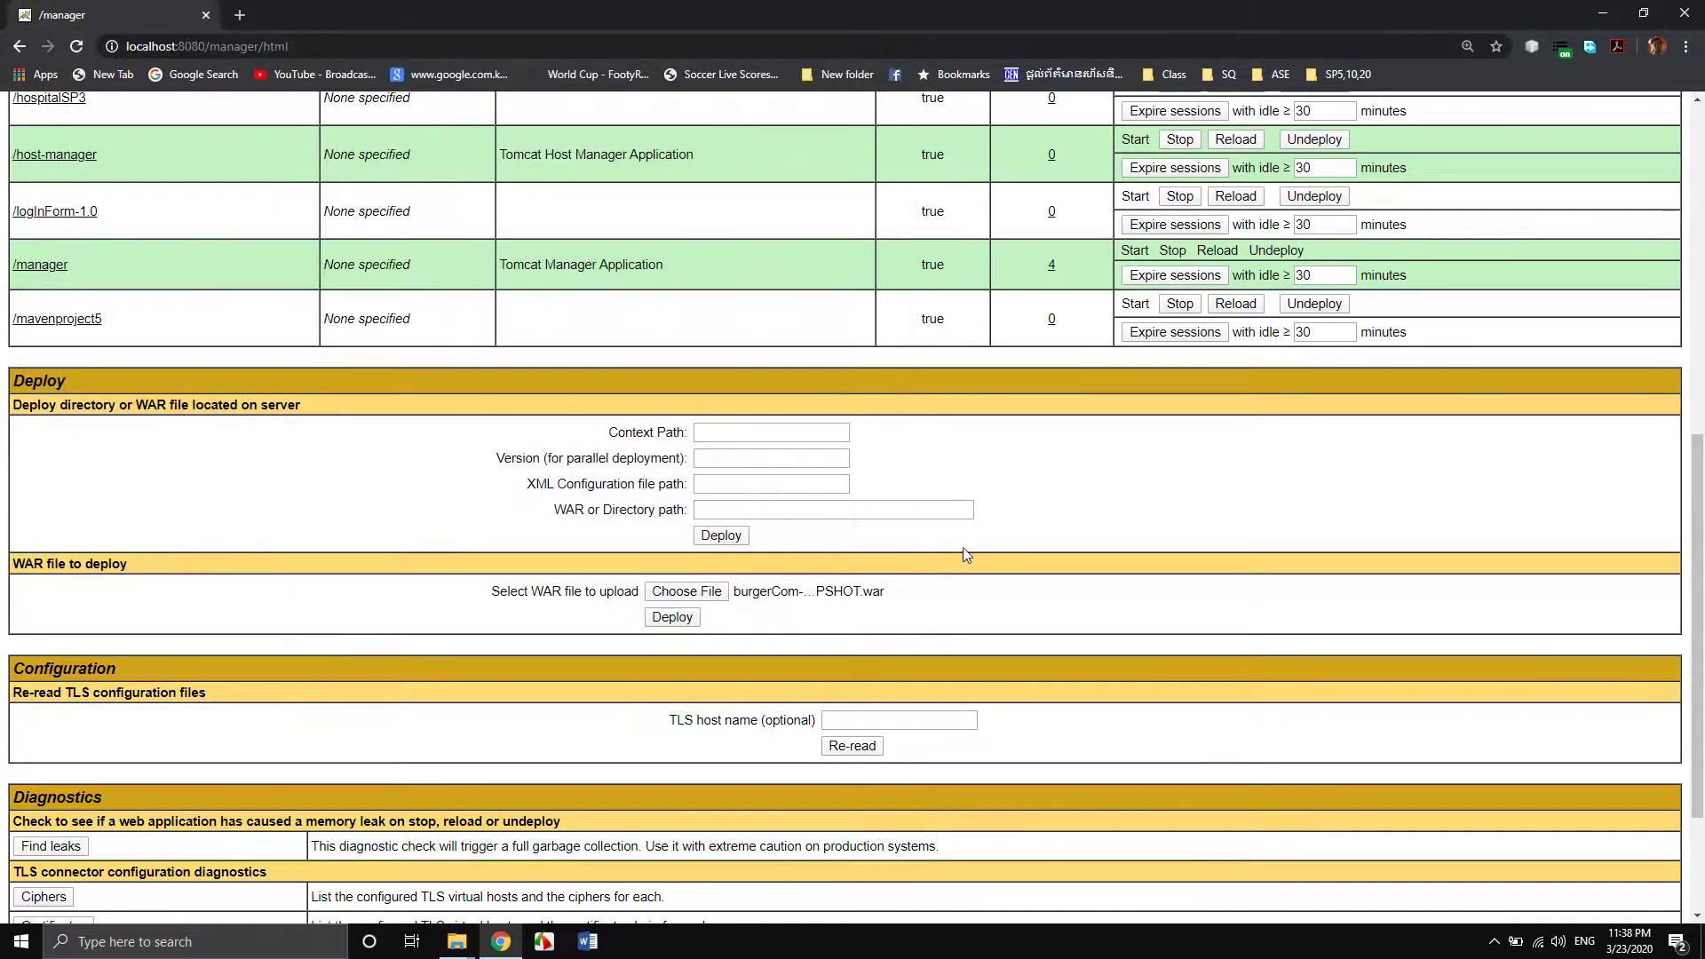
left_click(684, 619)
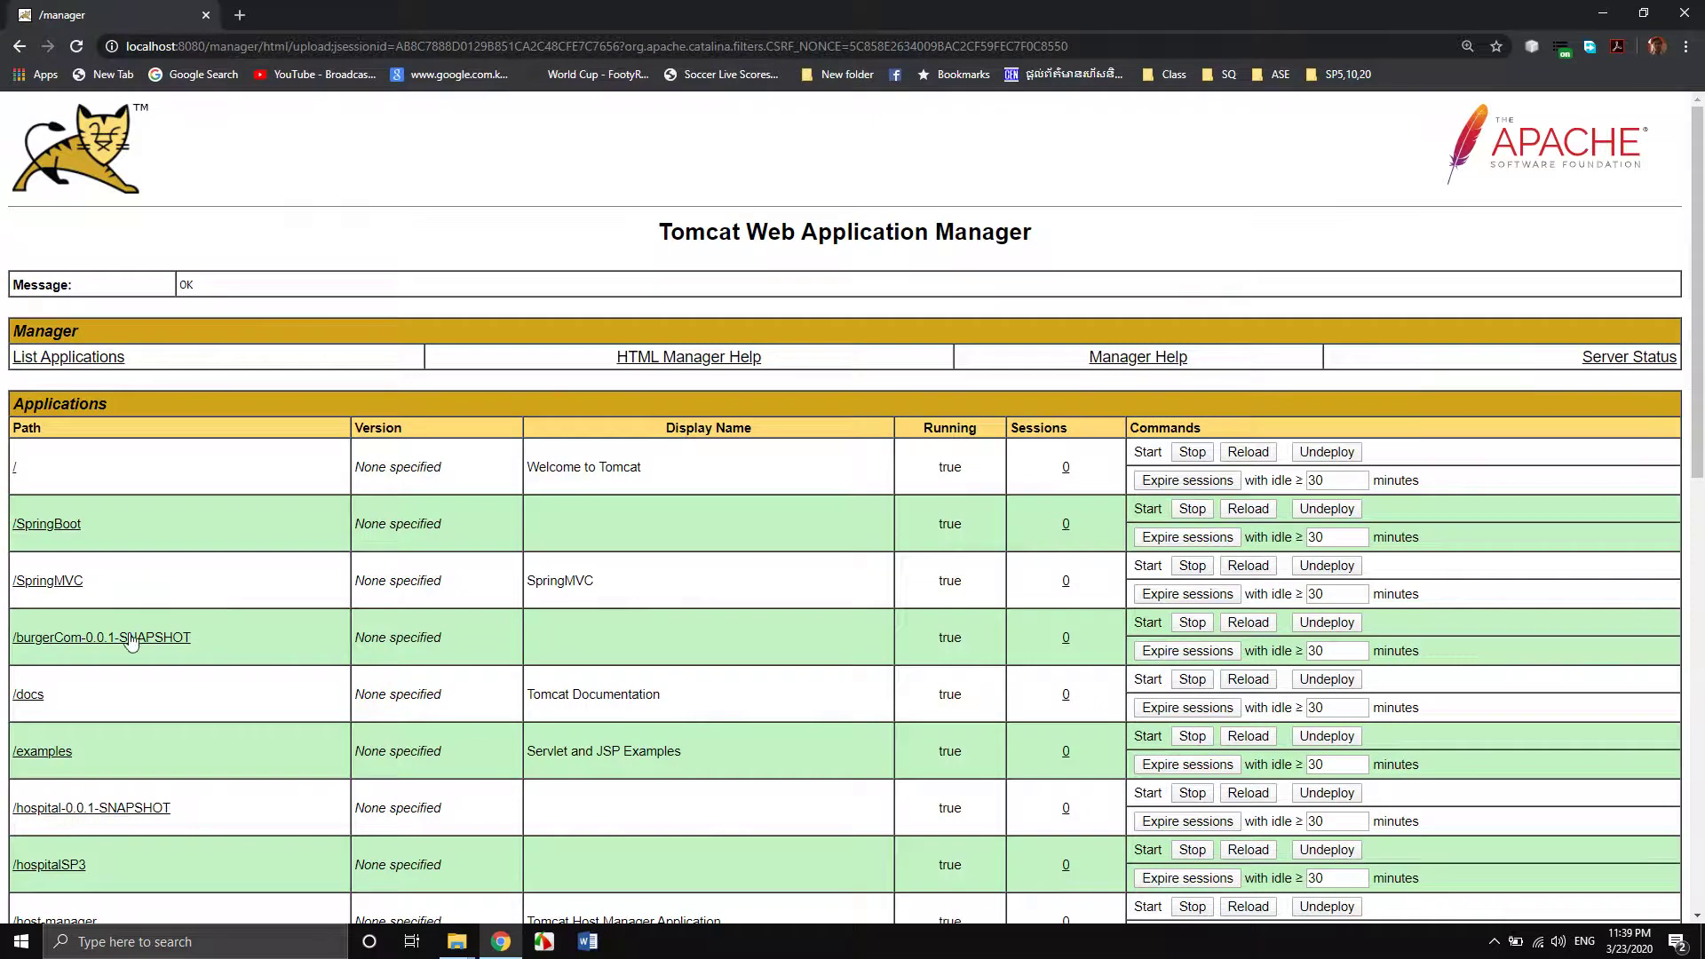
Try to open the deployed /burgerCom-0.0.1-SNAPSHOT application from the manager's list several times, returning to the manager page after each attempt.
scroll(89, 640, "down", 1)
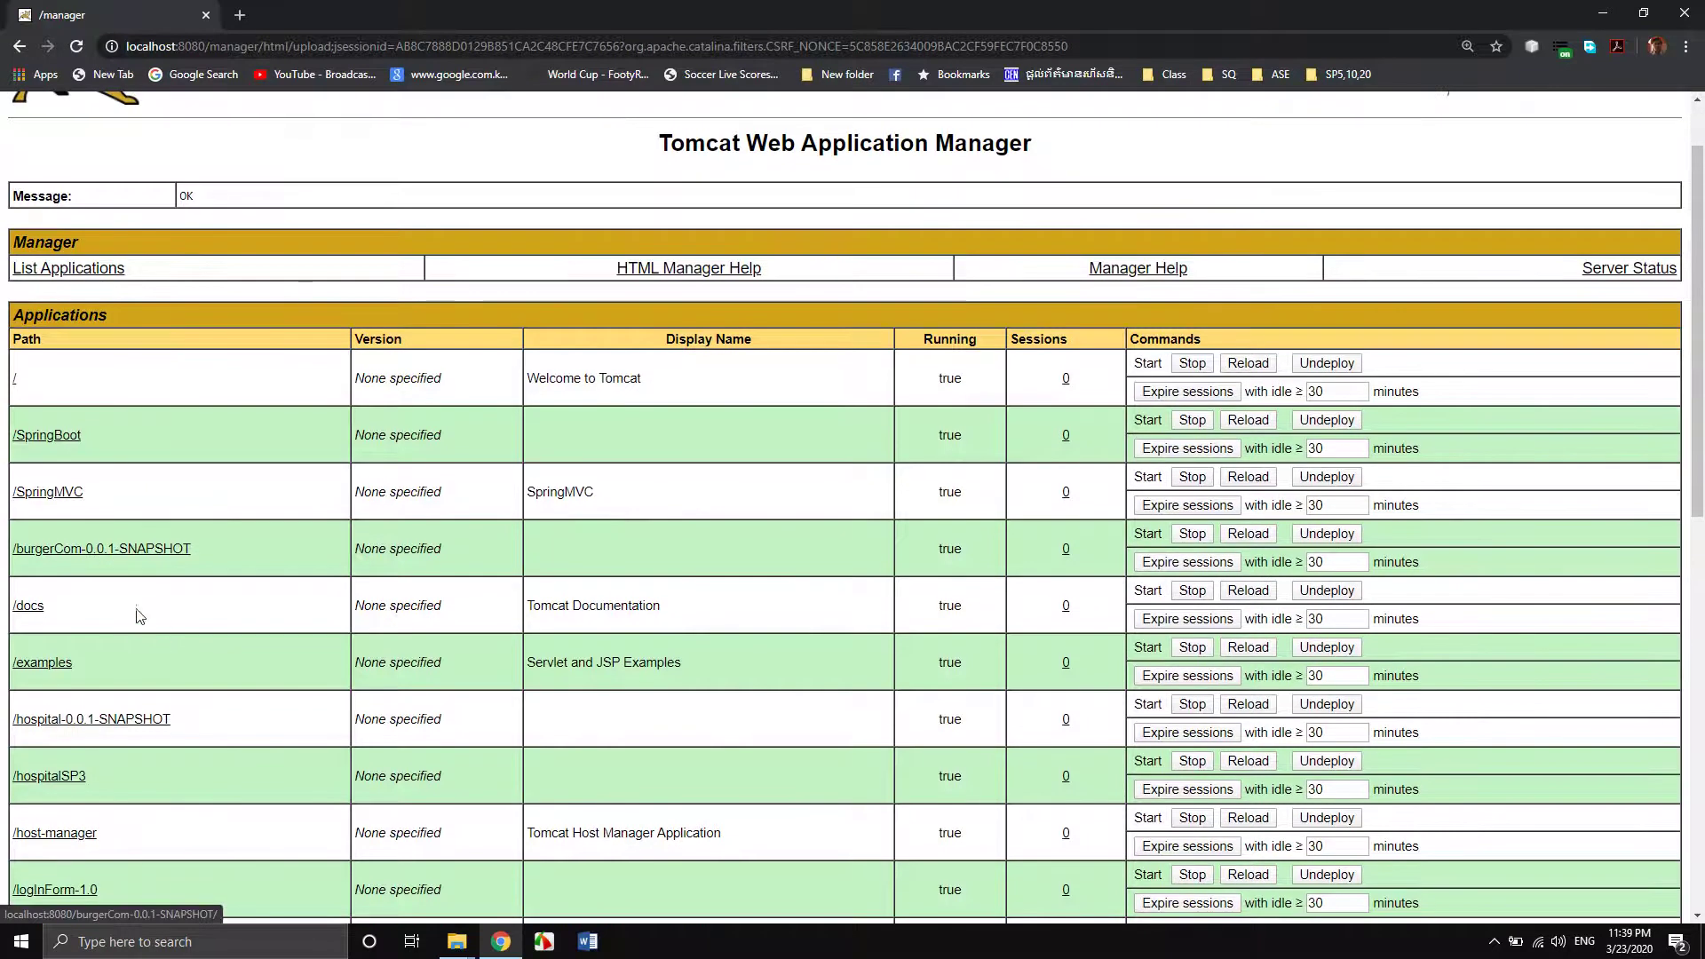
left_click(96, 553)
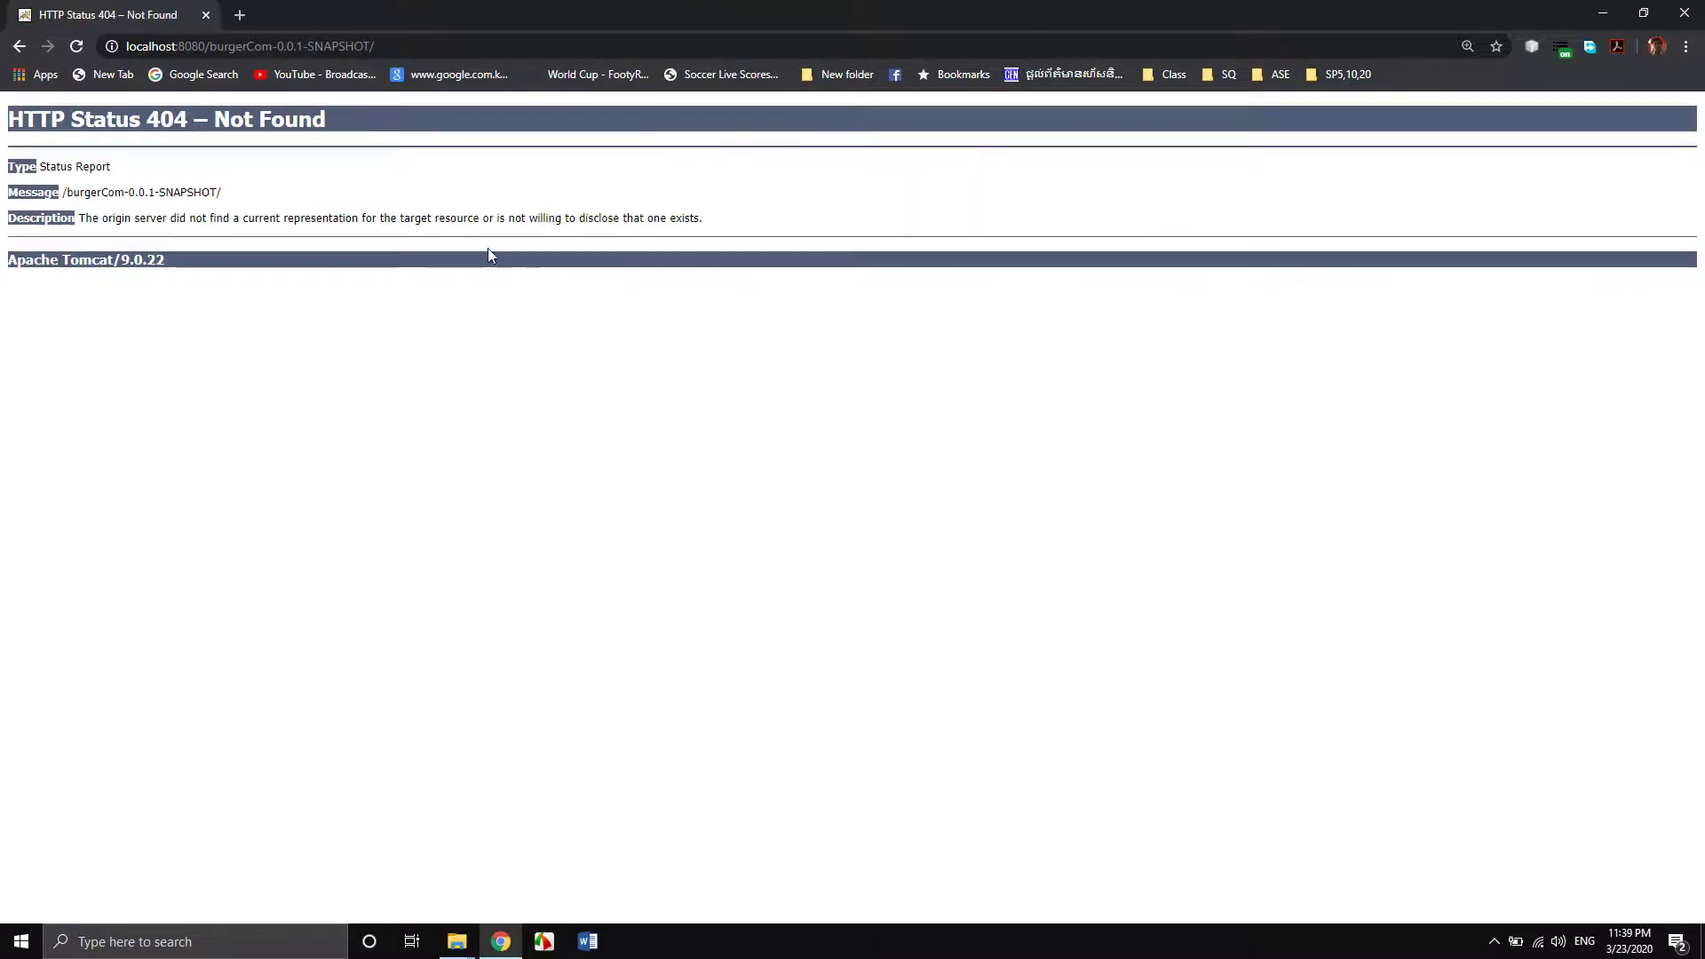
left_click(29, 43)
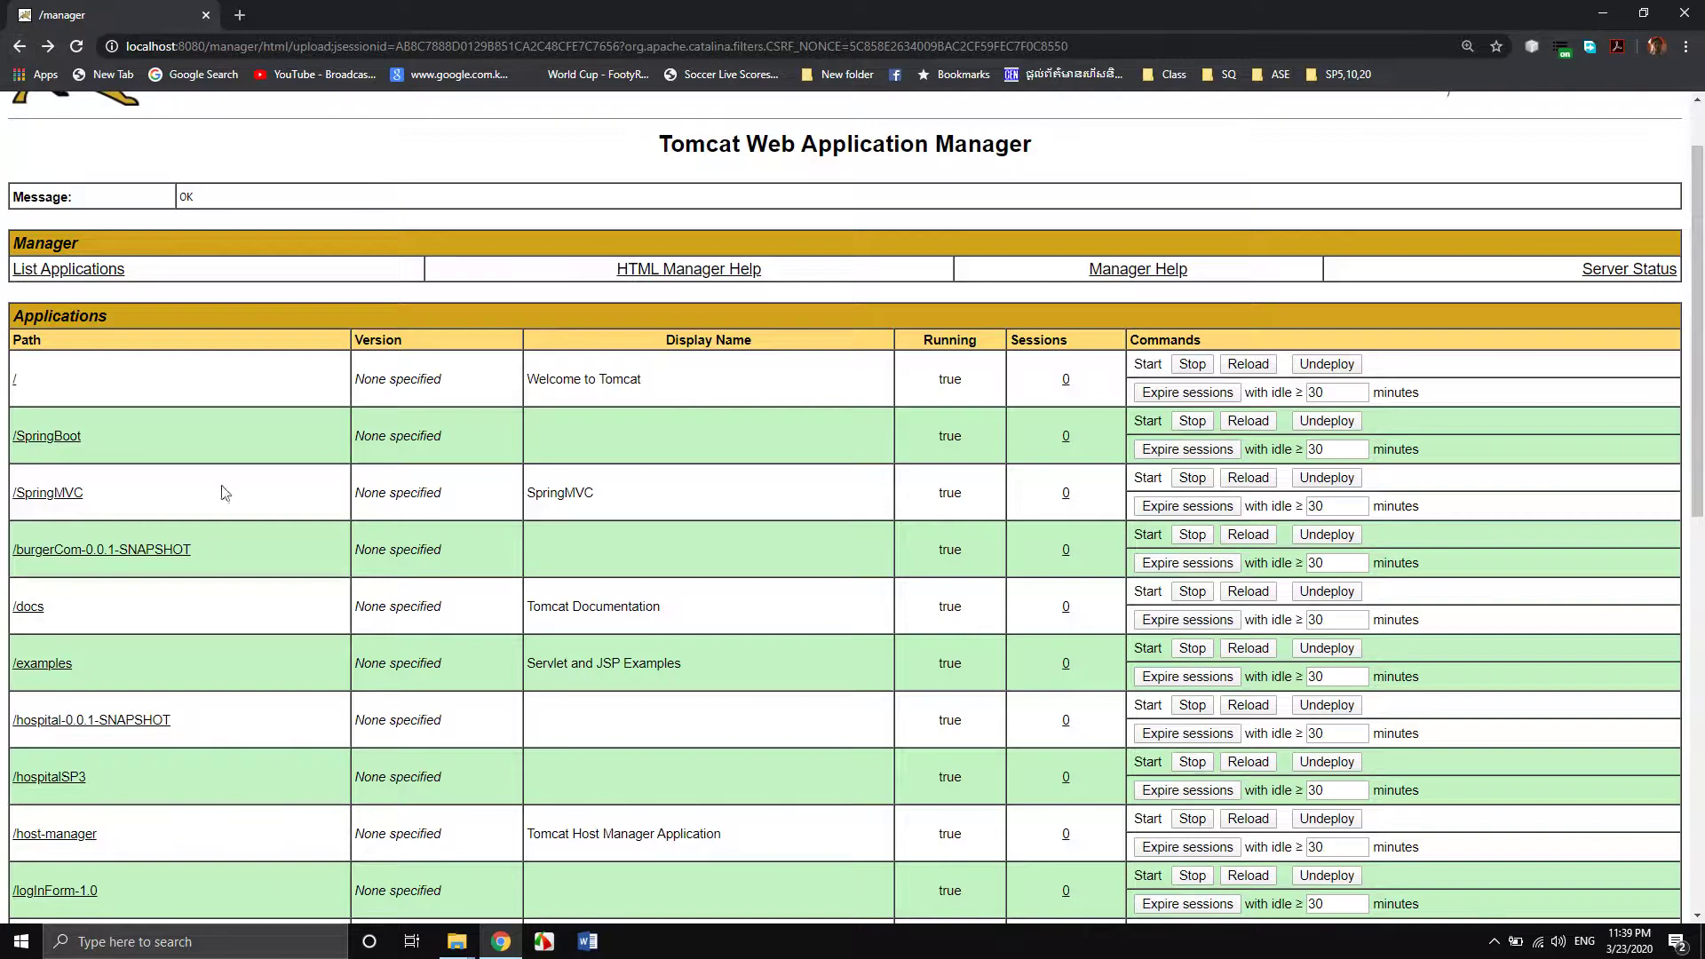
left_click(161, 558)
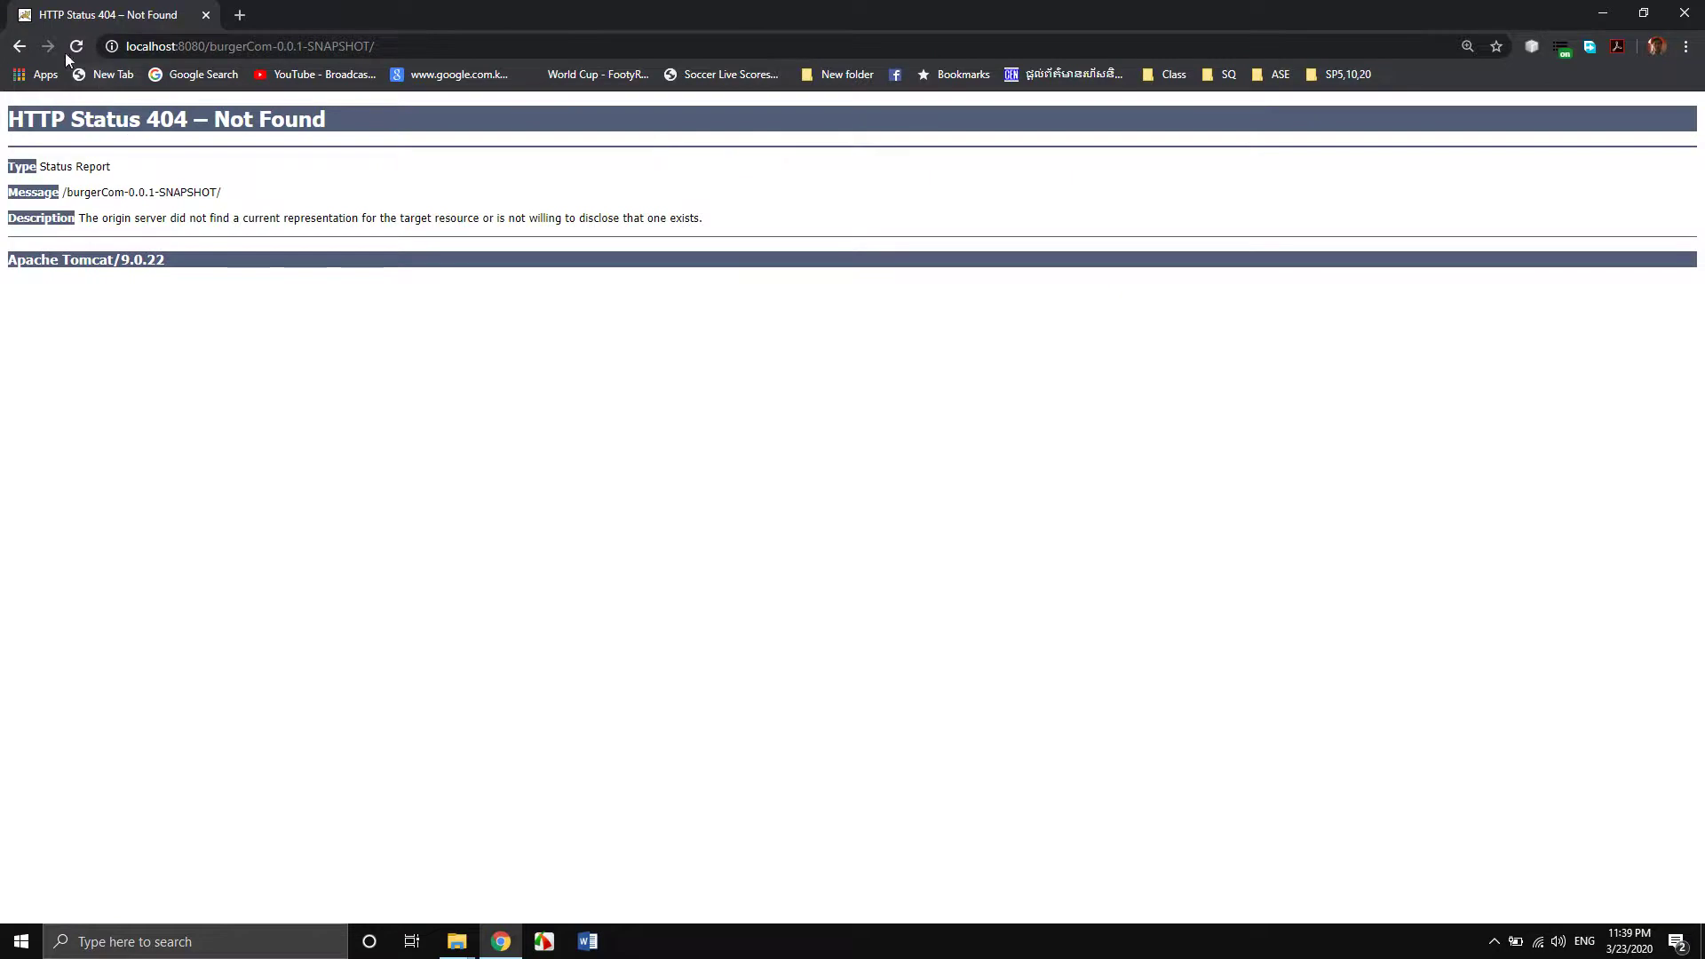
left_click(20, 46)
left_click(178, 554)
left_click(19, 46)
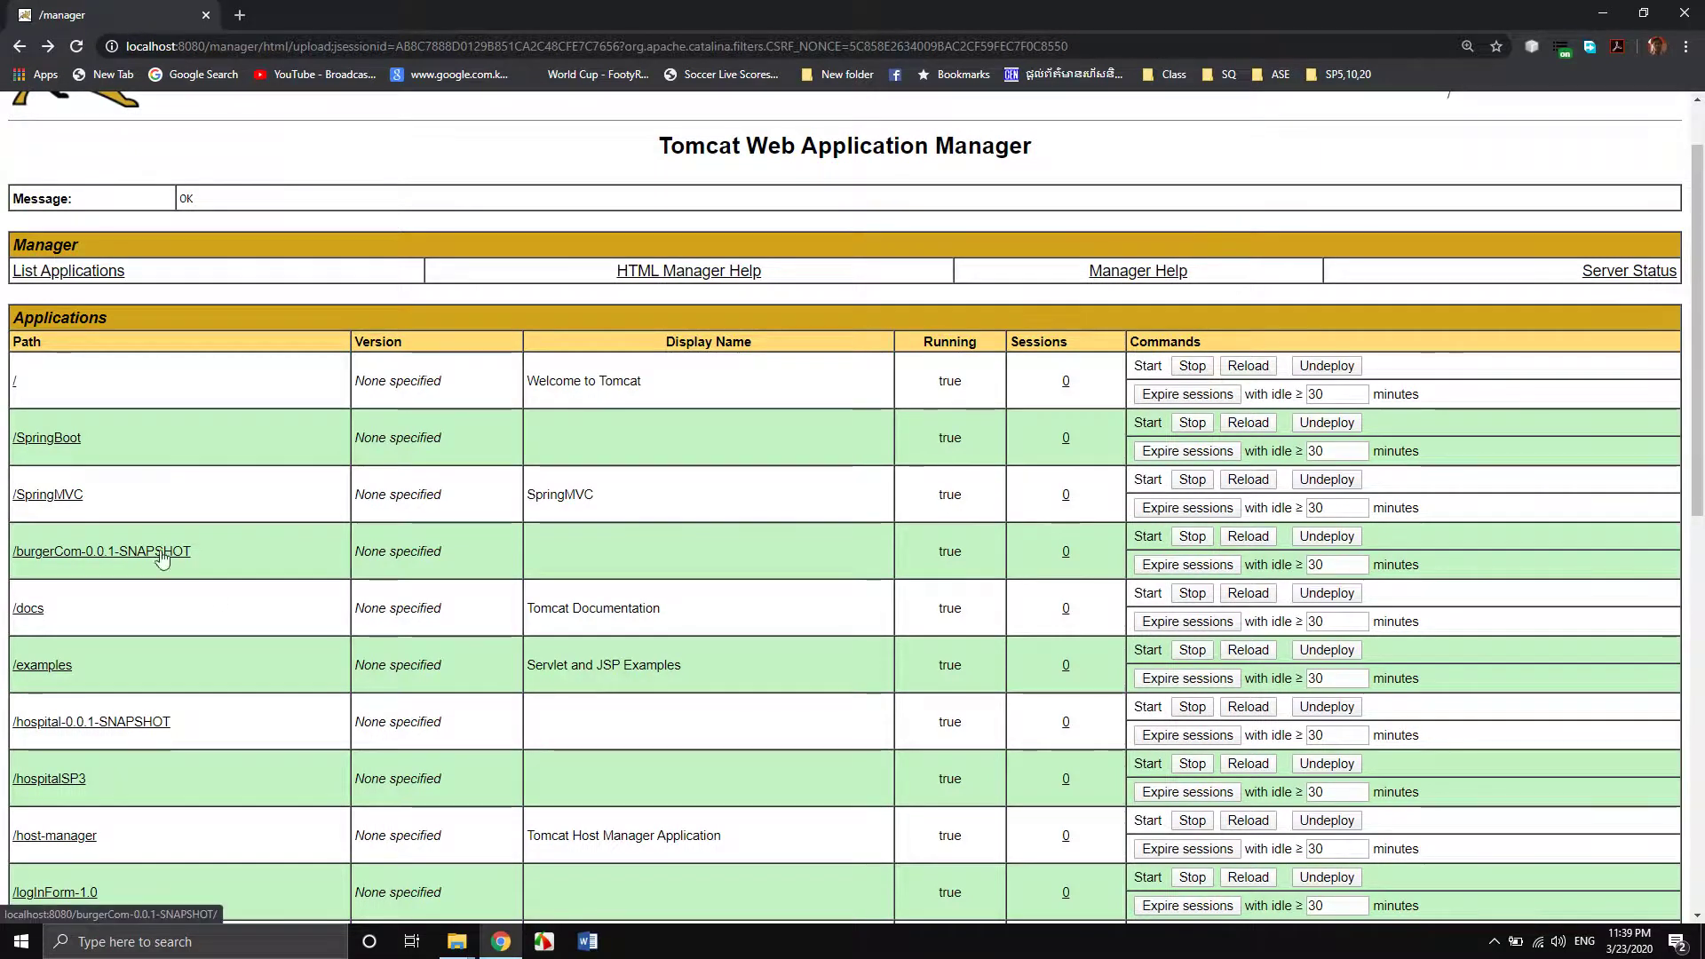
left_click(125, 554)
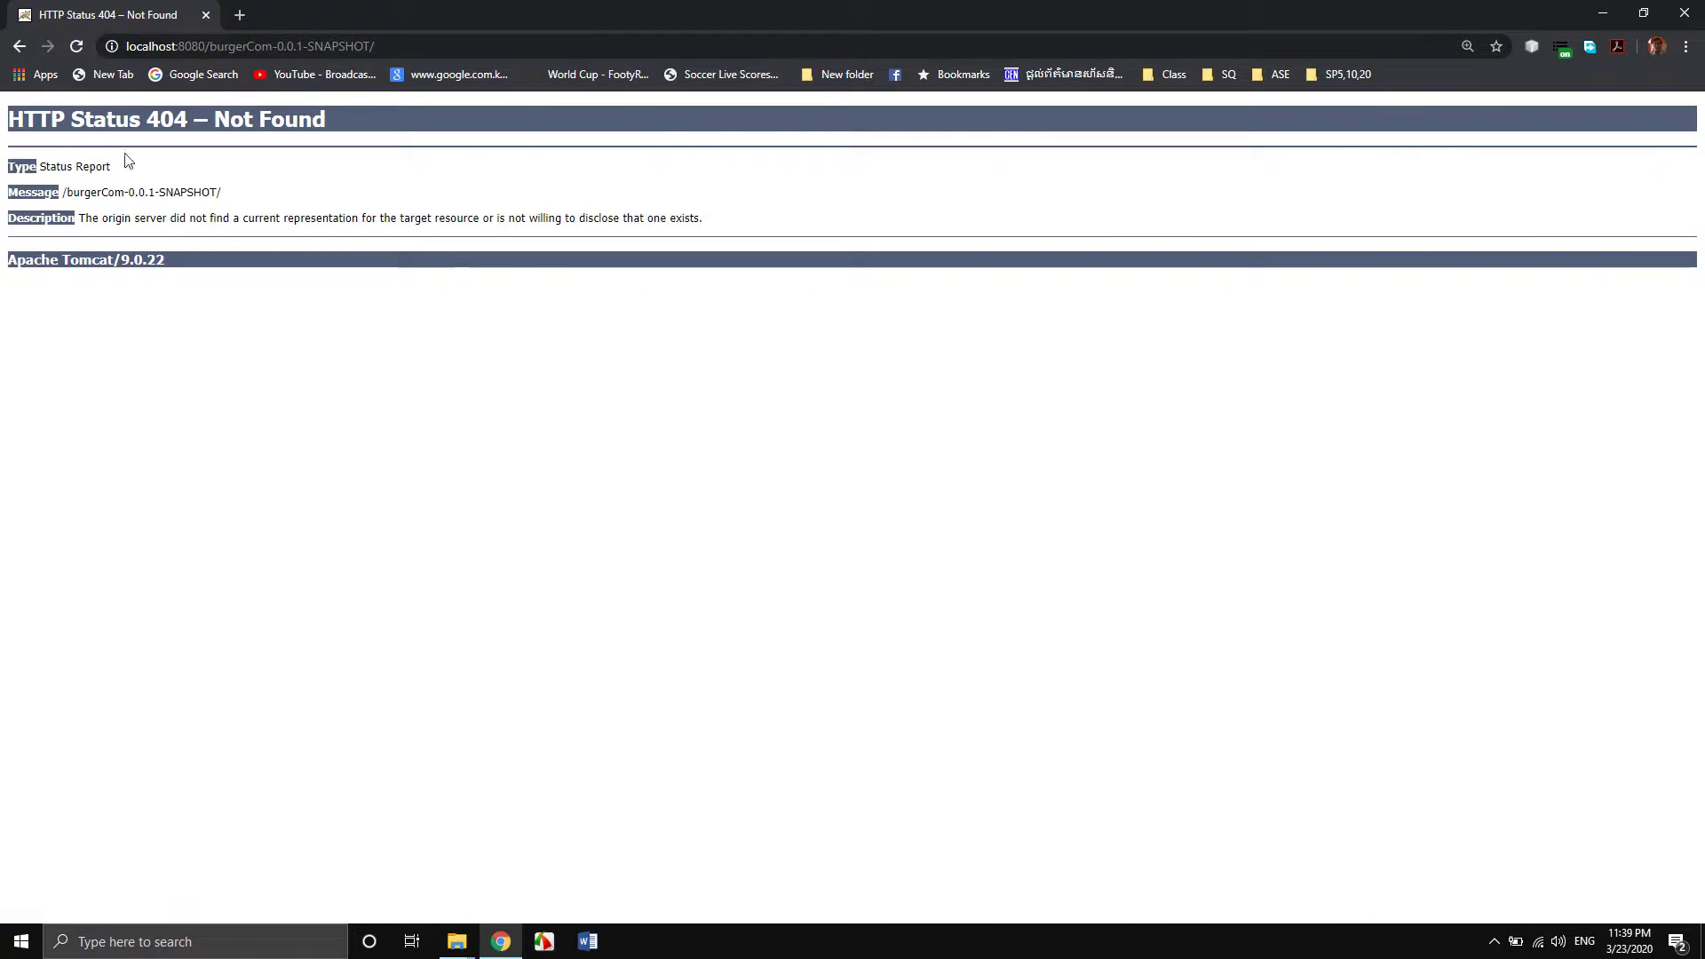
left_click(19, 45)
Close the browser, stop the Tomcat9 service and dismiss its properties dialog.
left_click(1696, 7)
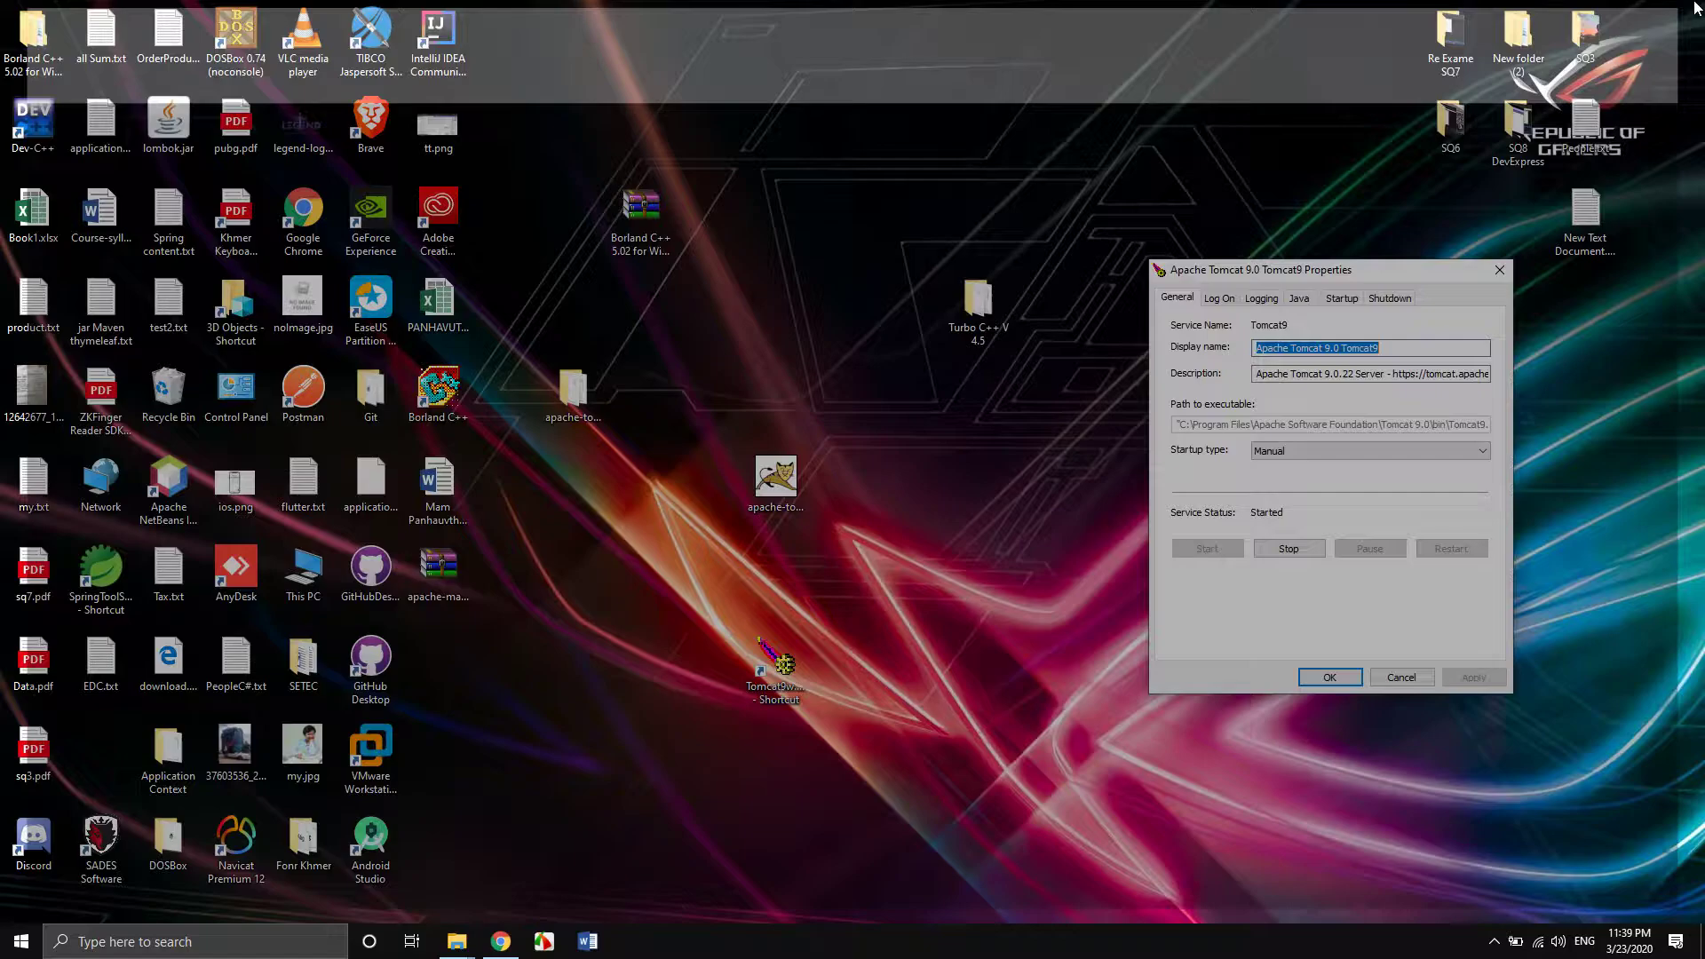
left_click(1299, 559)
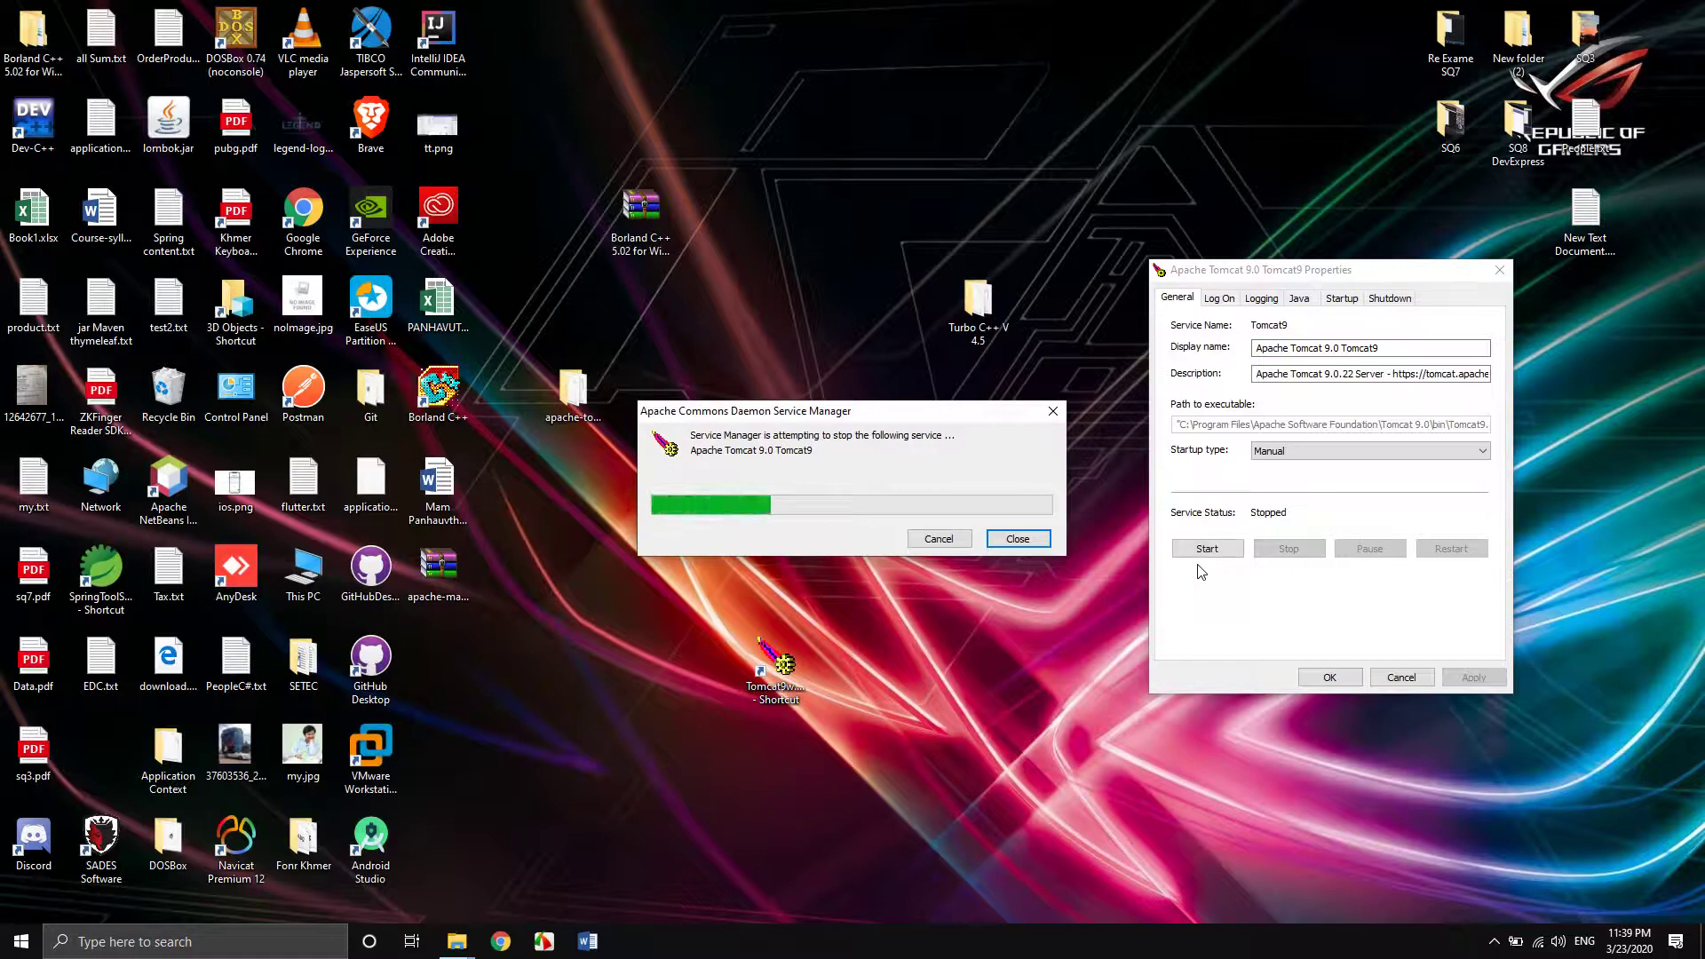
left_click(1330, 678)
Launch Spring Tool Suite 4, close the Terminal view and expand the burgerCom project in the Project Explorer.
double_click(122, 593)
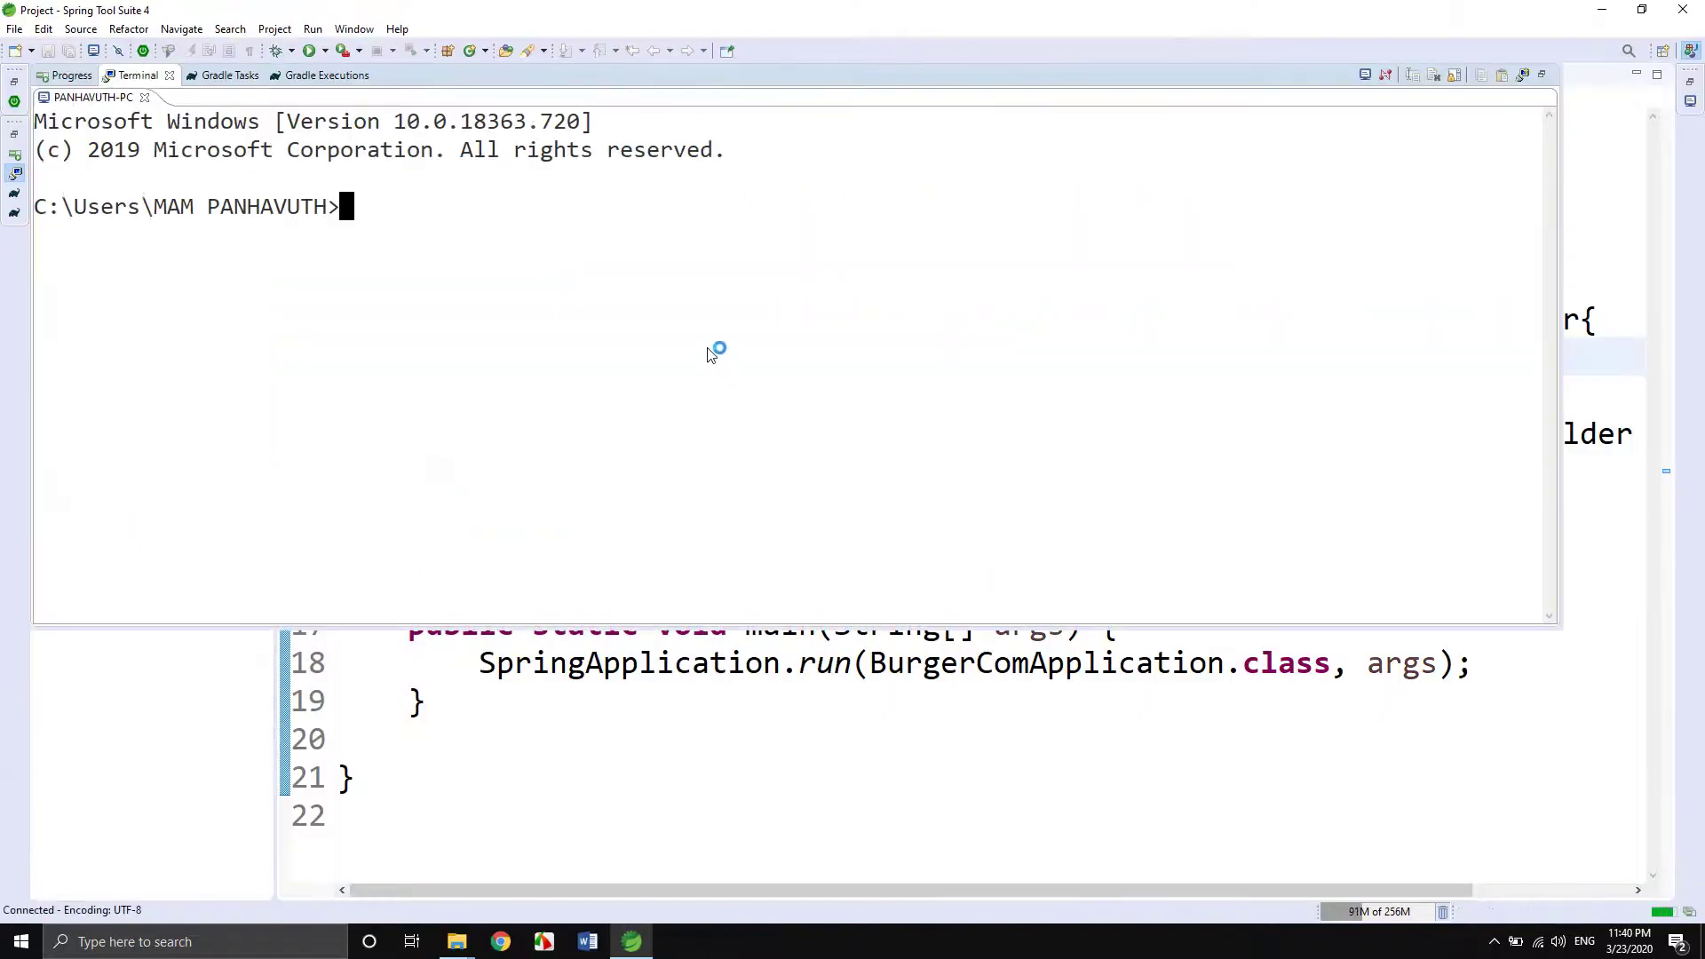
left_click(170, 76)
left_click(721, 484)
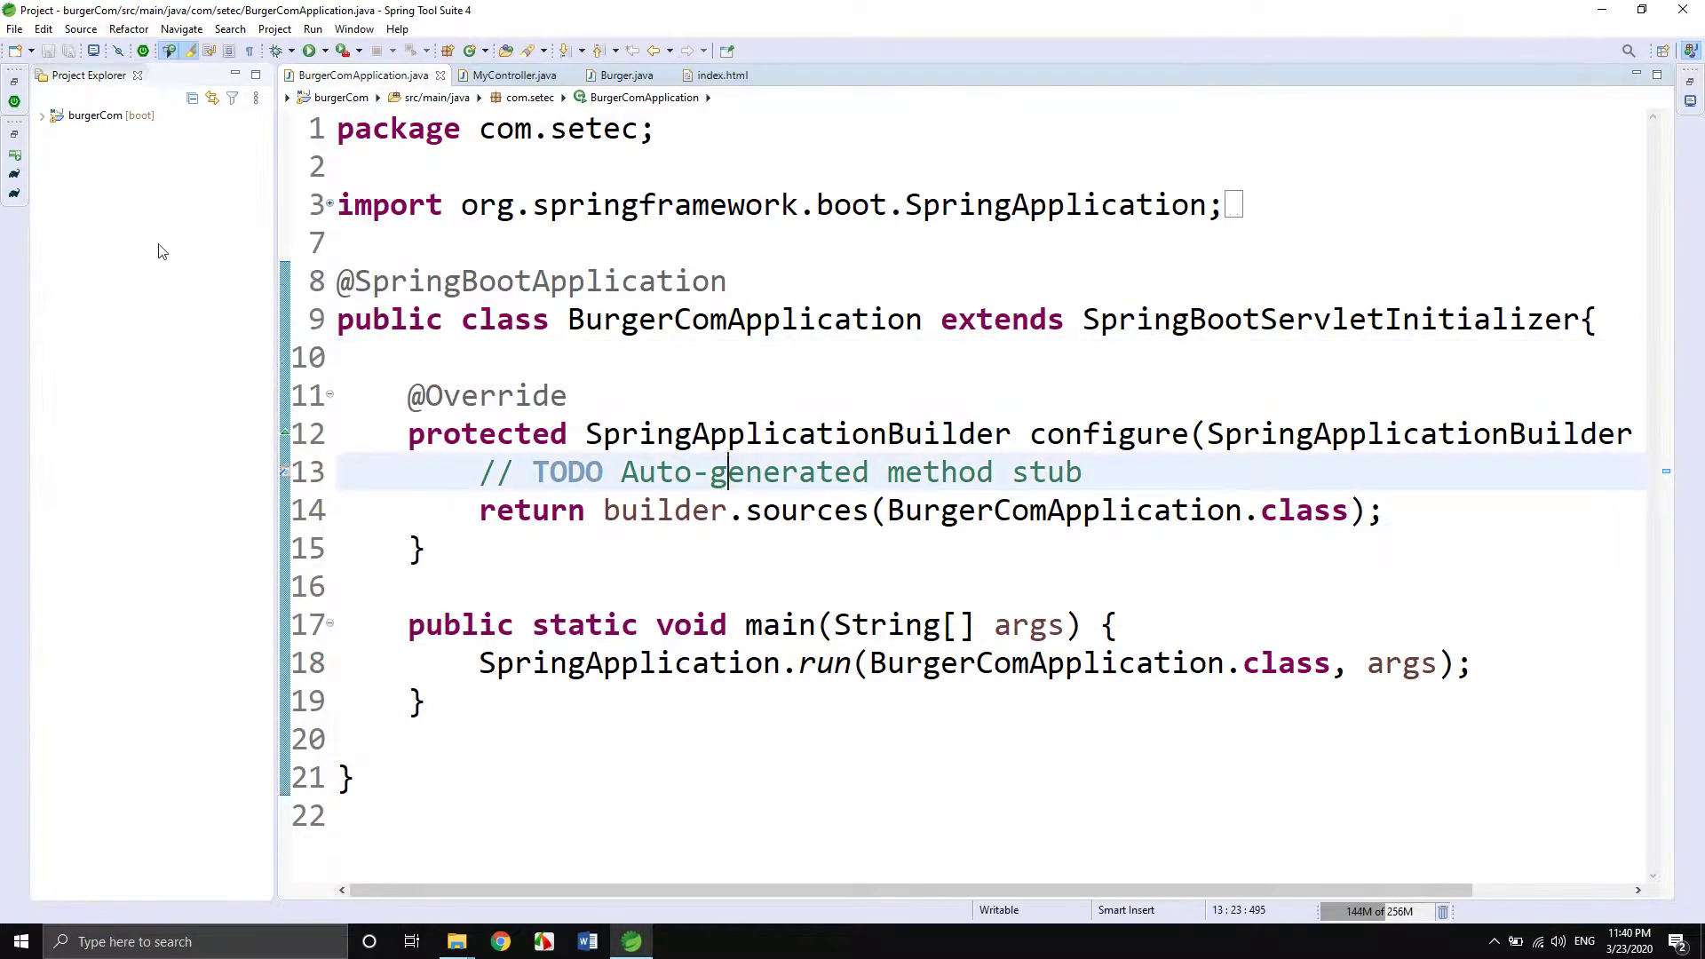
left_click(42, 116)
left_click(103, 116)
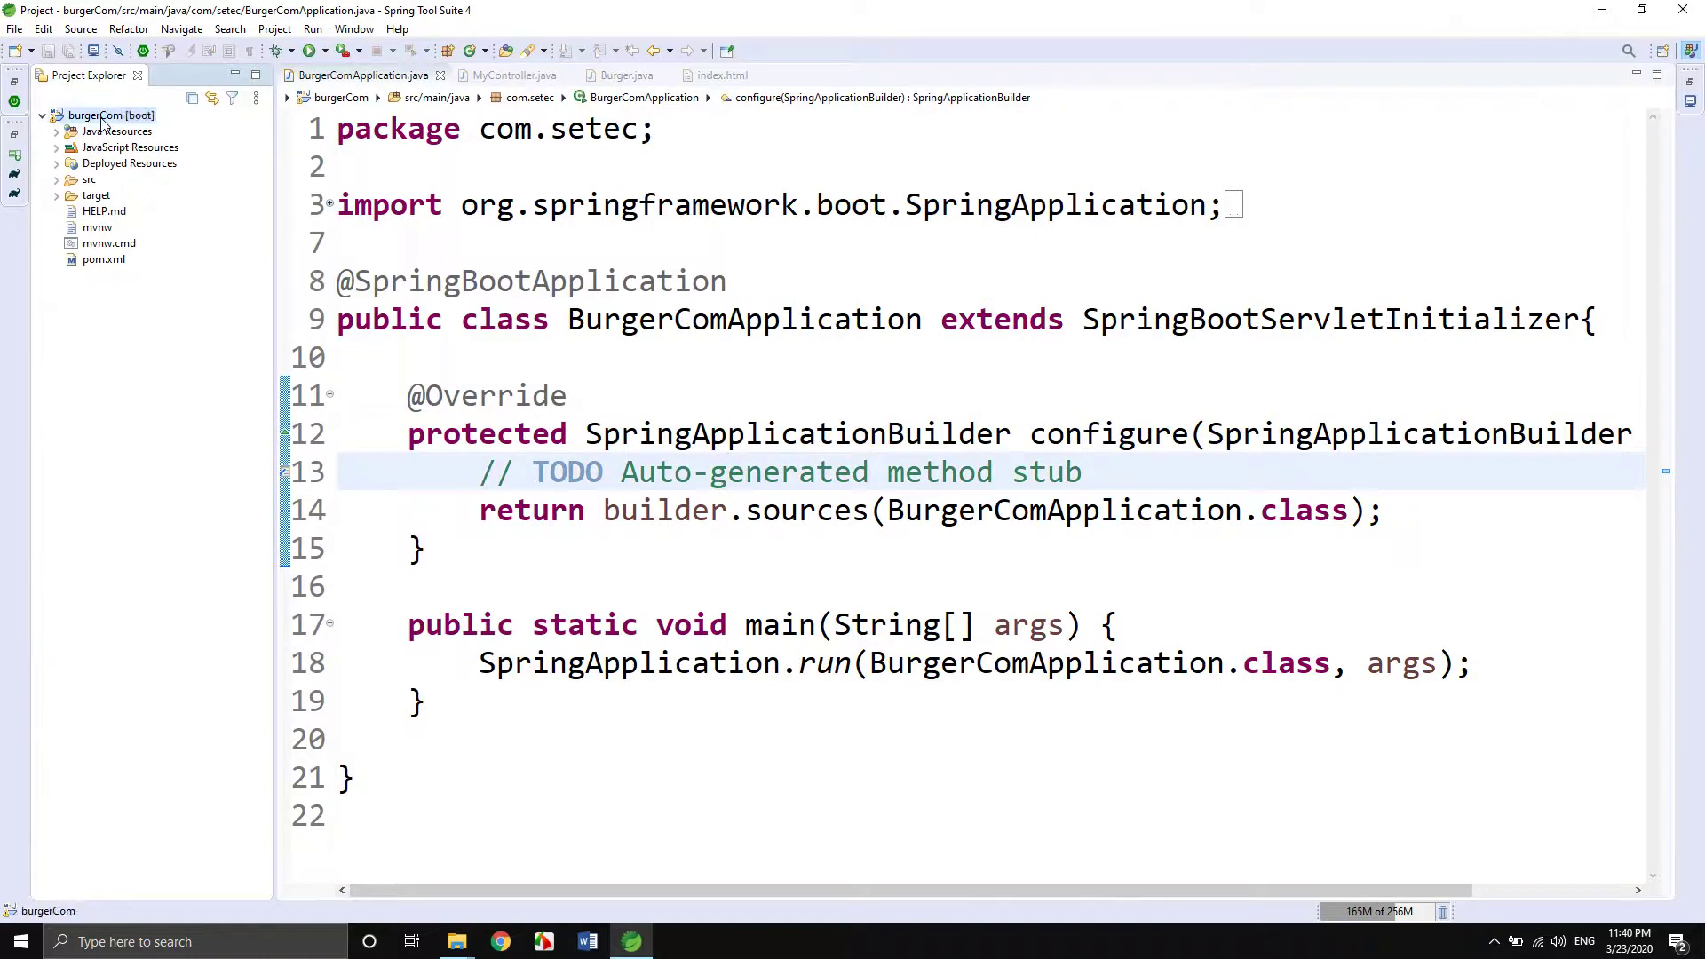
Run the BurgerComApplication class as a Spring Boot App.
right_click(480, 252)
mouse_move(642, 597)
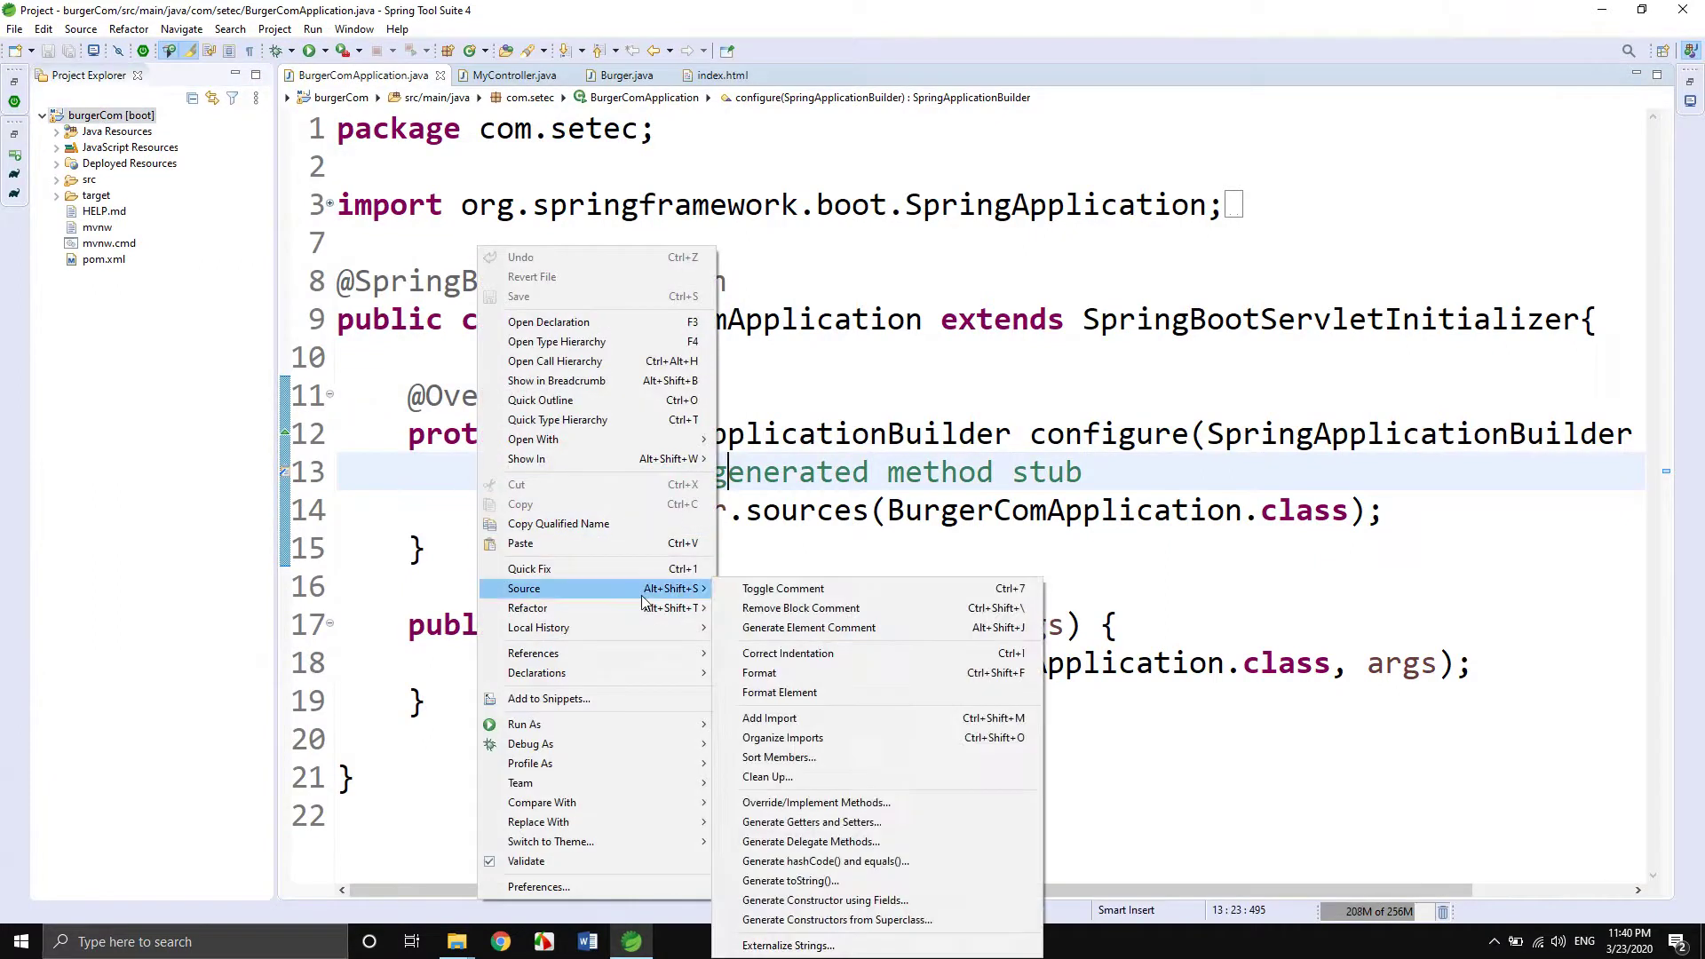
left_click(421, 140)
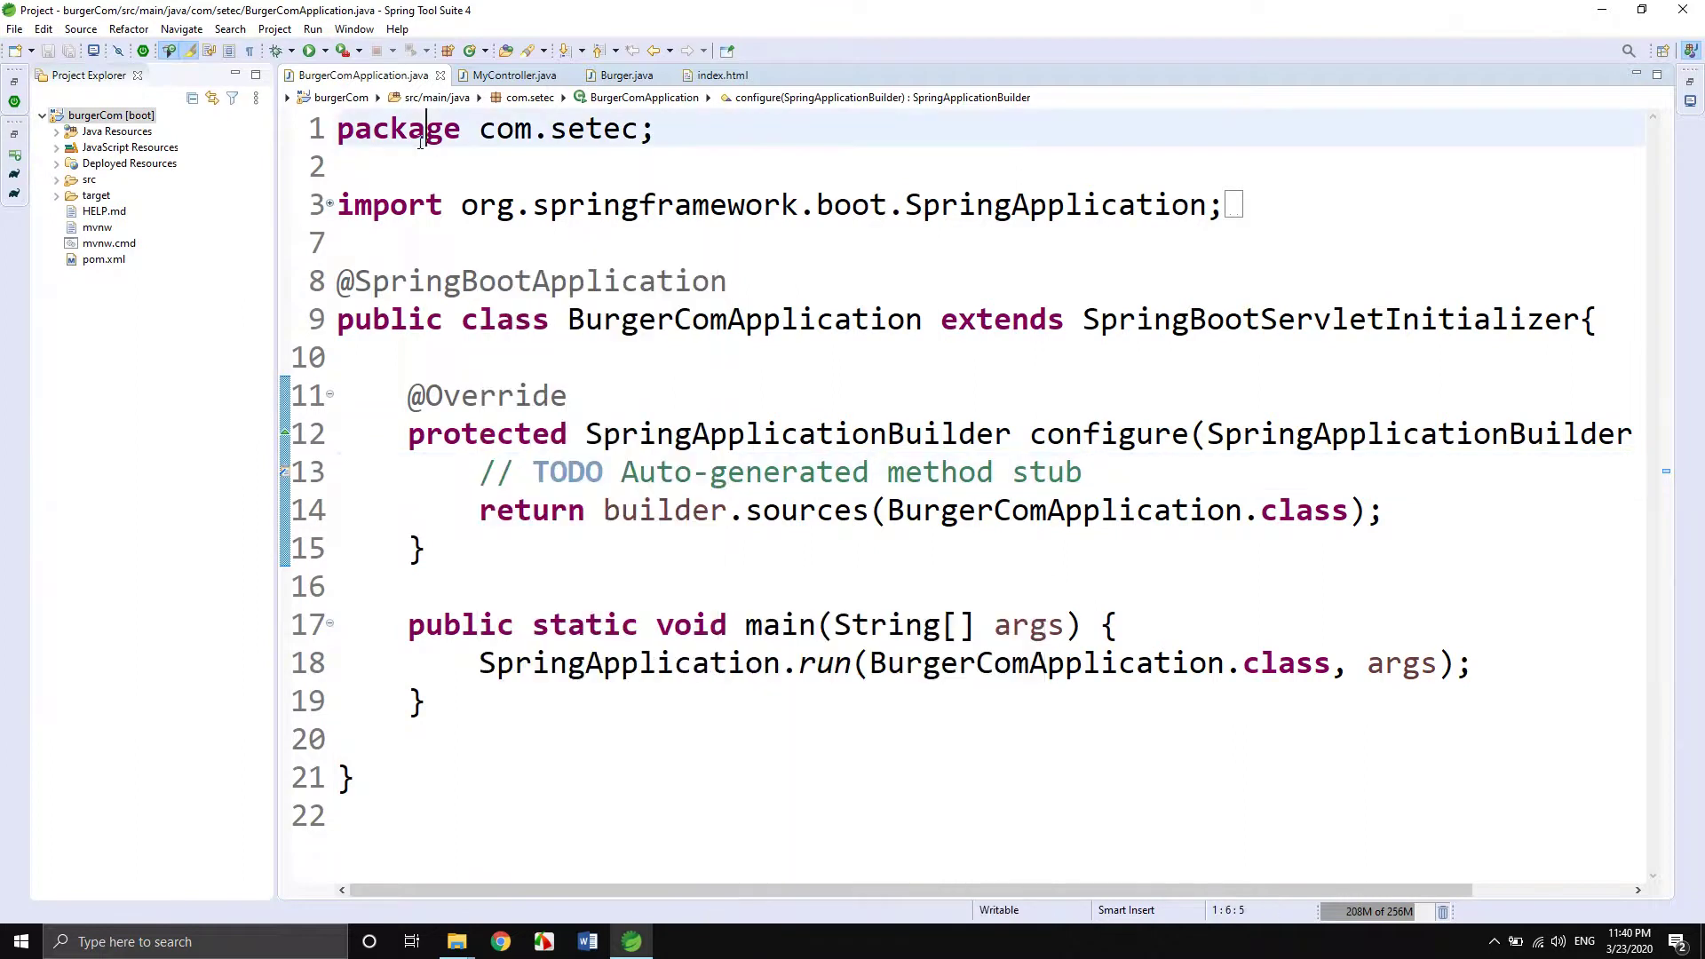
right_click(422, 168)
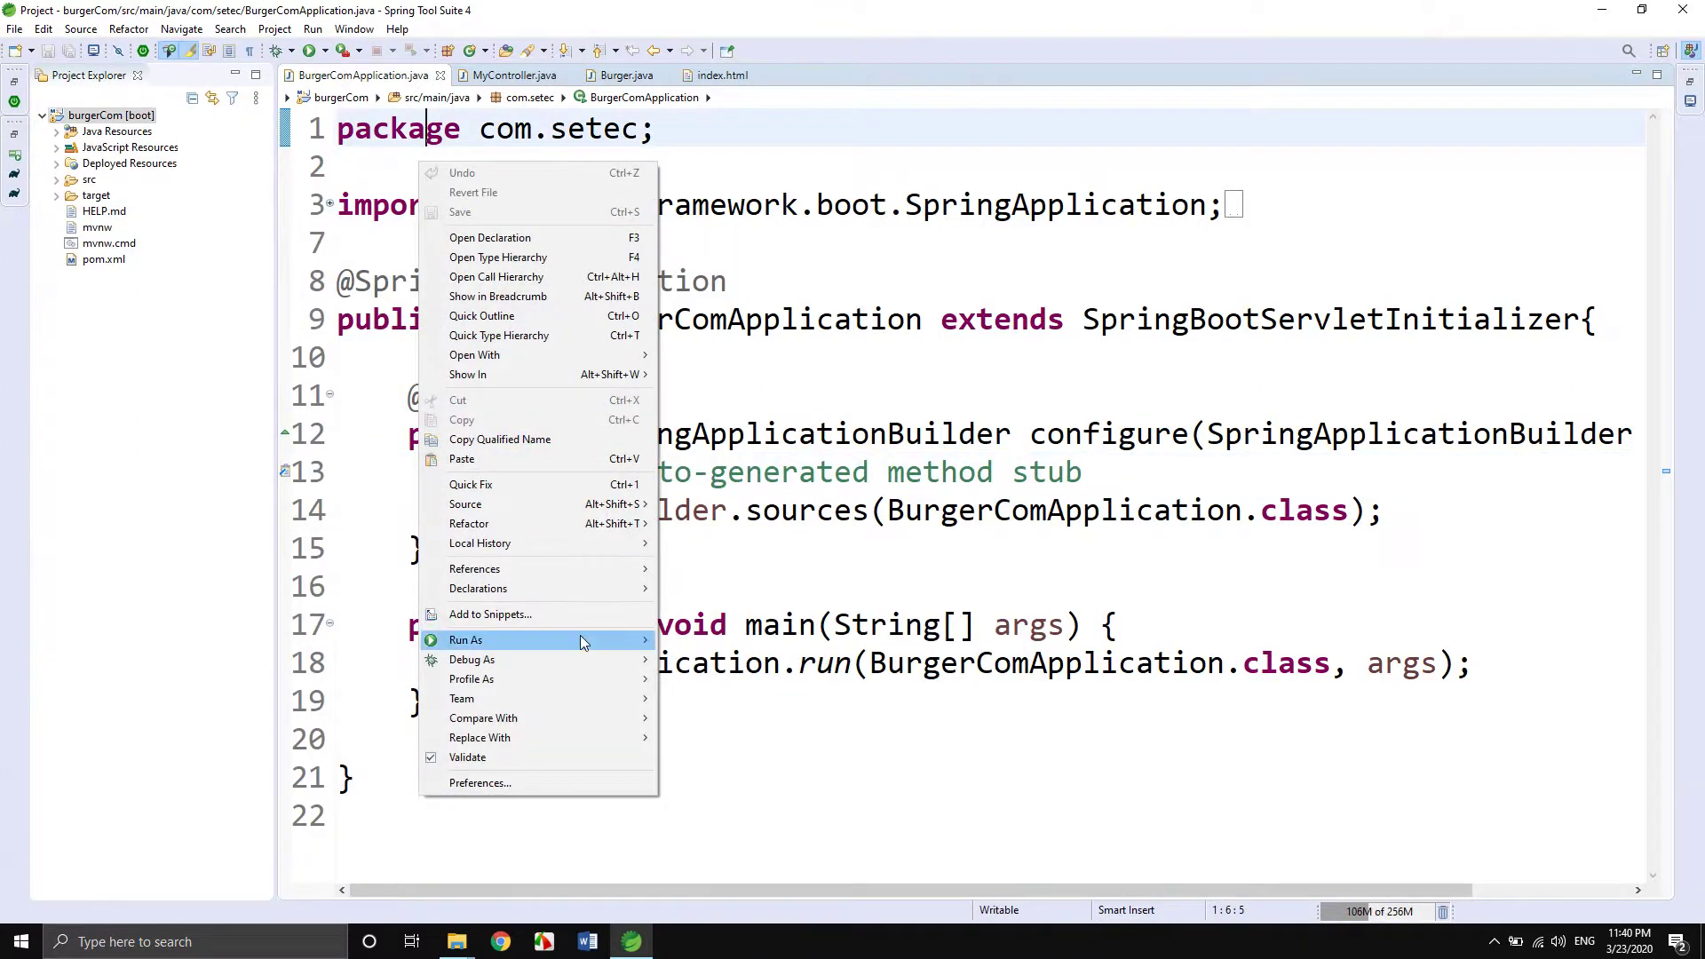
mouse_move(583, 642)
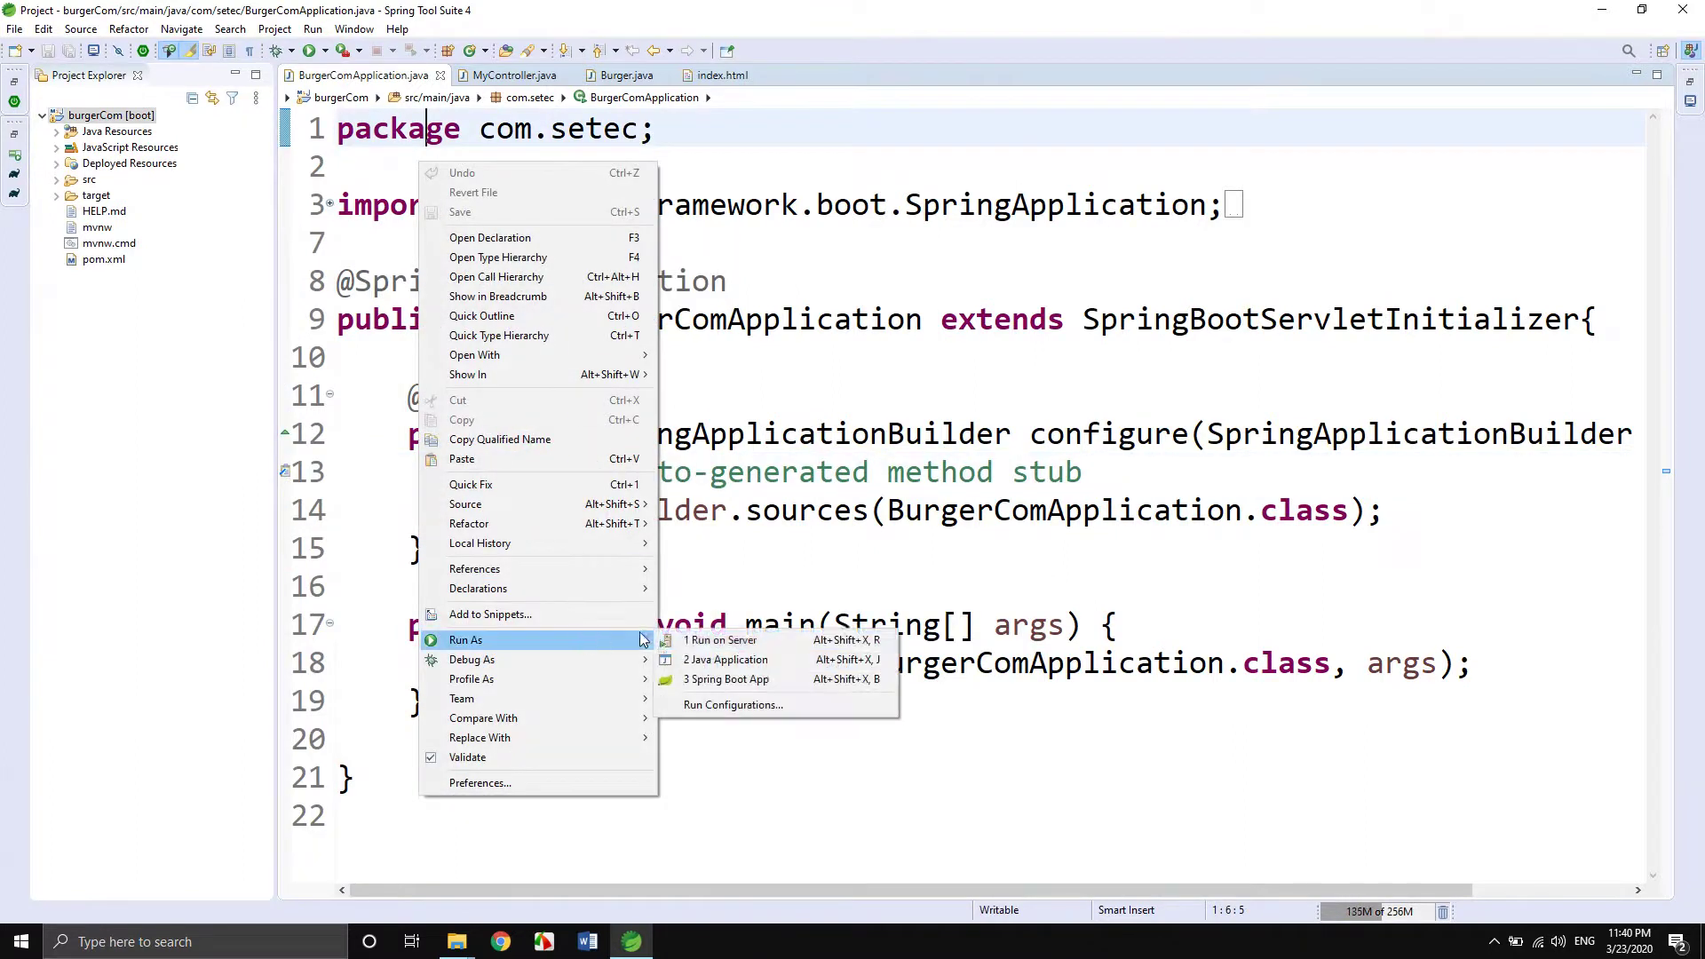
left_click(726, 680)
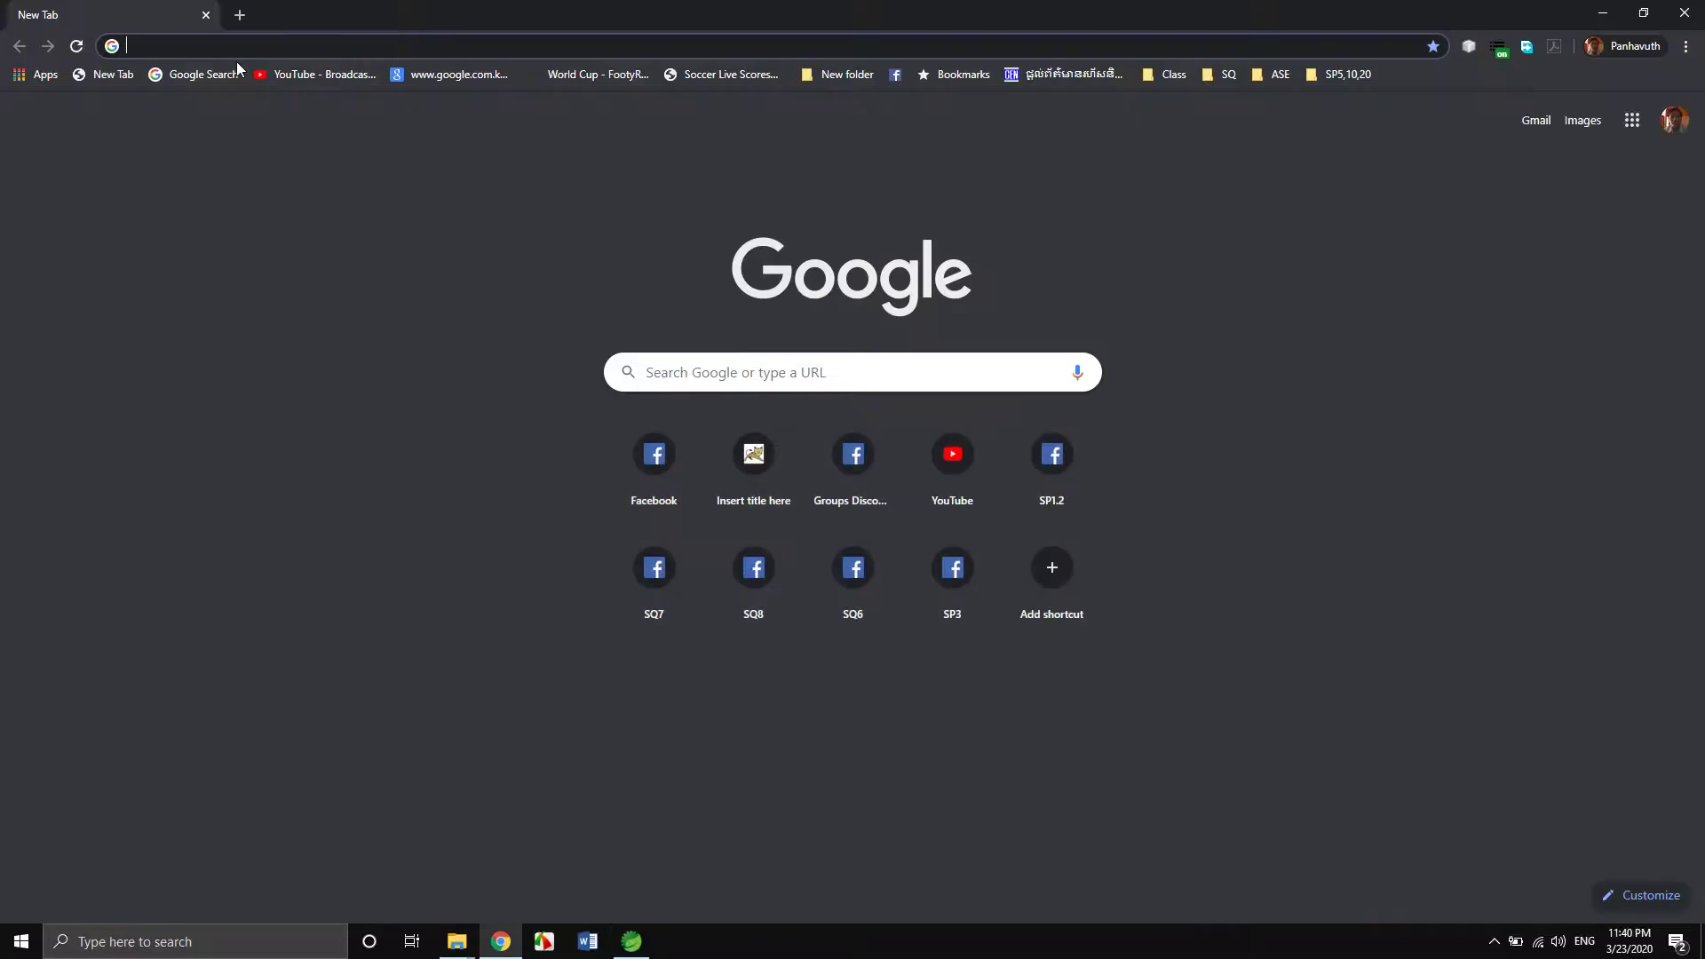
Open localhost:8080 in Chrome and look through the burger site down to its Menu section.
type("l")
key("Return")
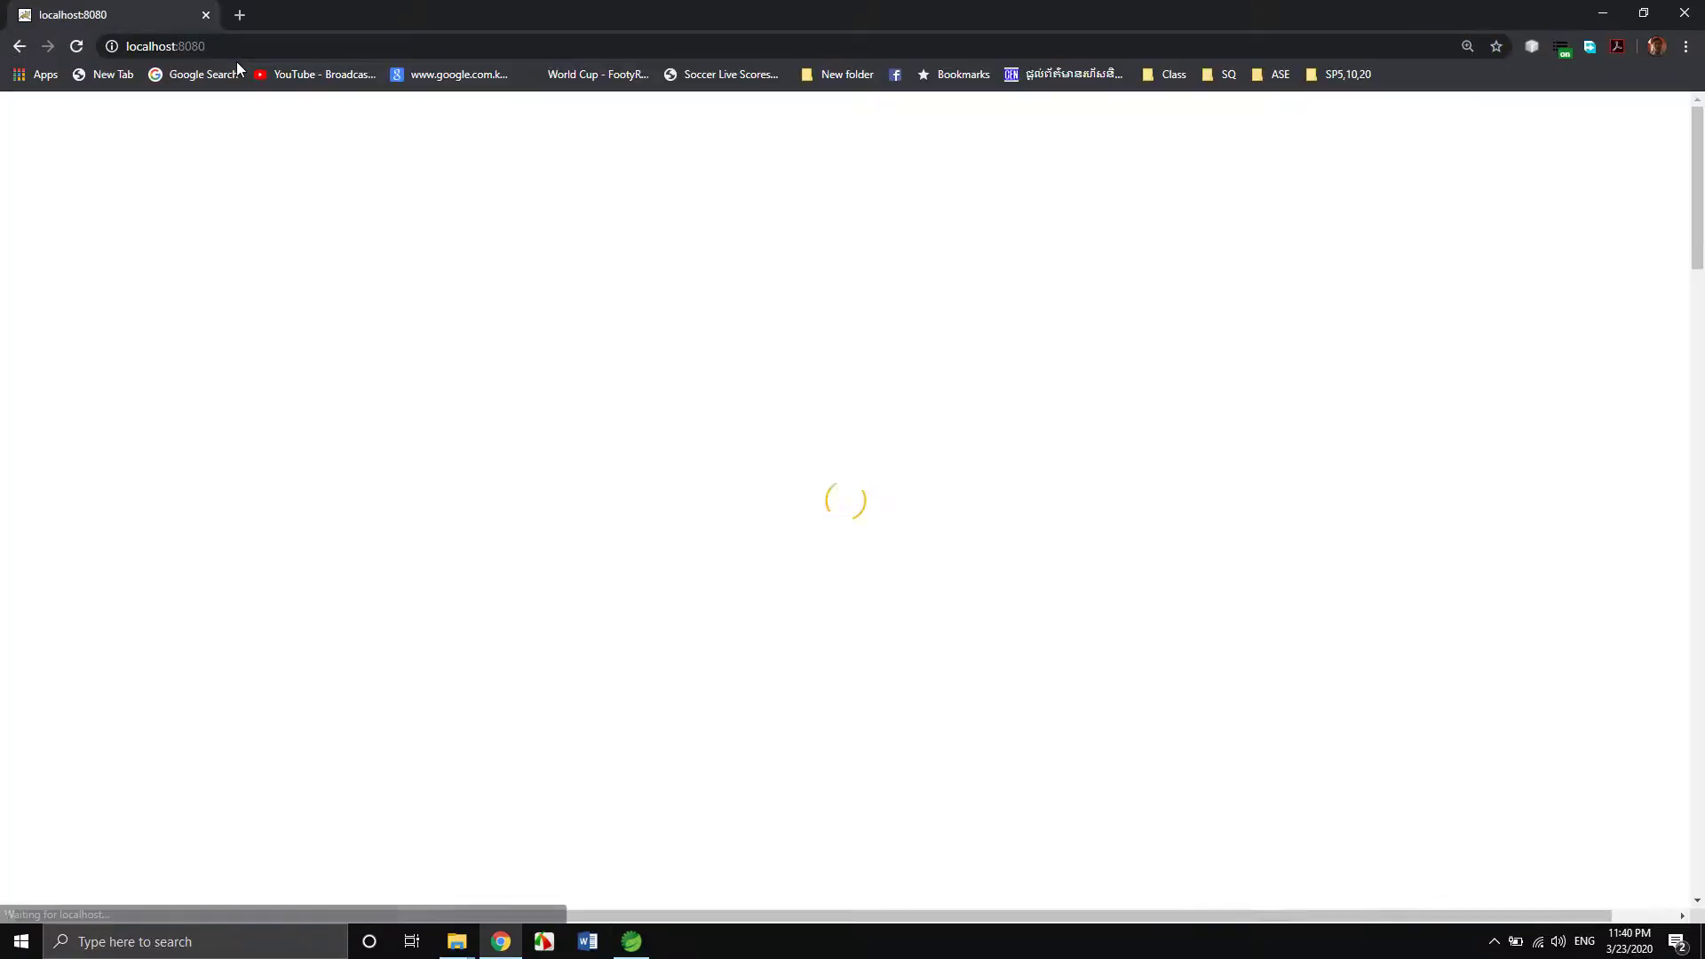
scroll(898, 652, "down", 6)
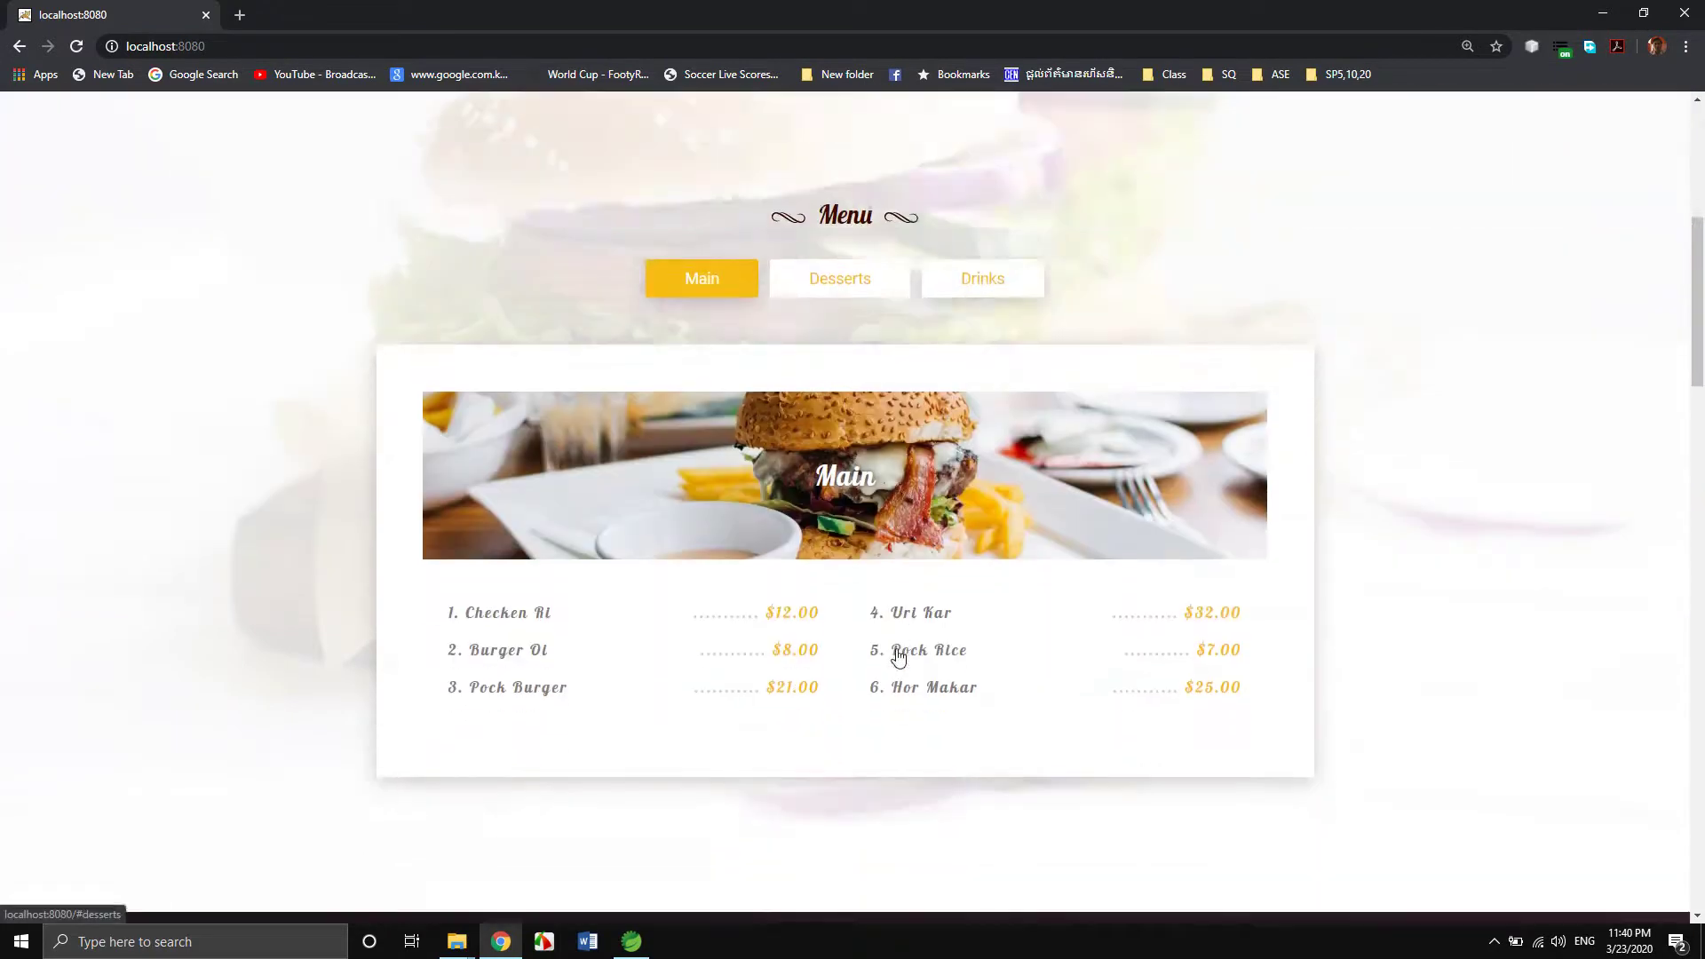
scroll(898, 653, "down", 2)
Switch back to Spring Tool Suite, stop the running application, dismiss the console and highlight part of SpringBootServletInitializer in the class declaration.
key("alt+Tab")
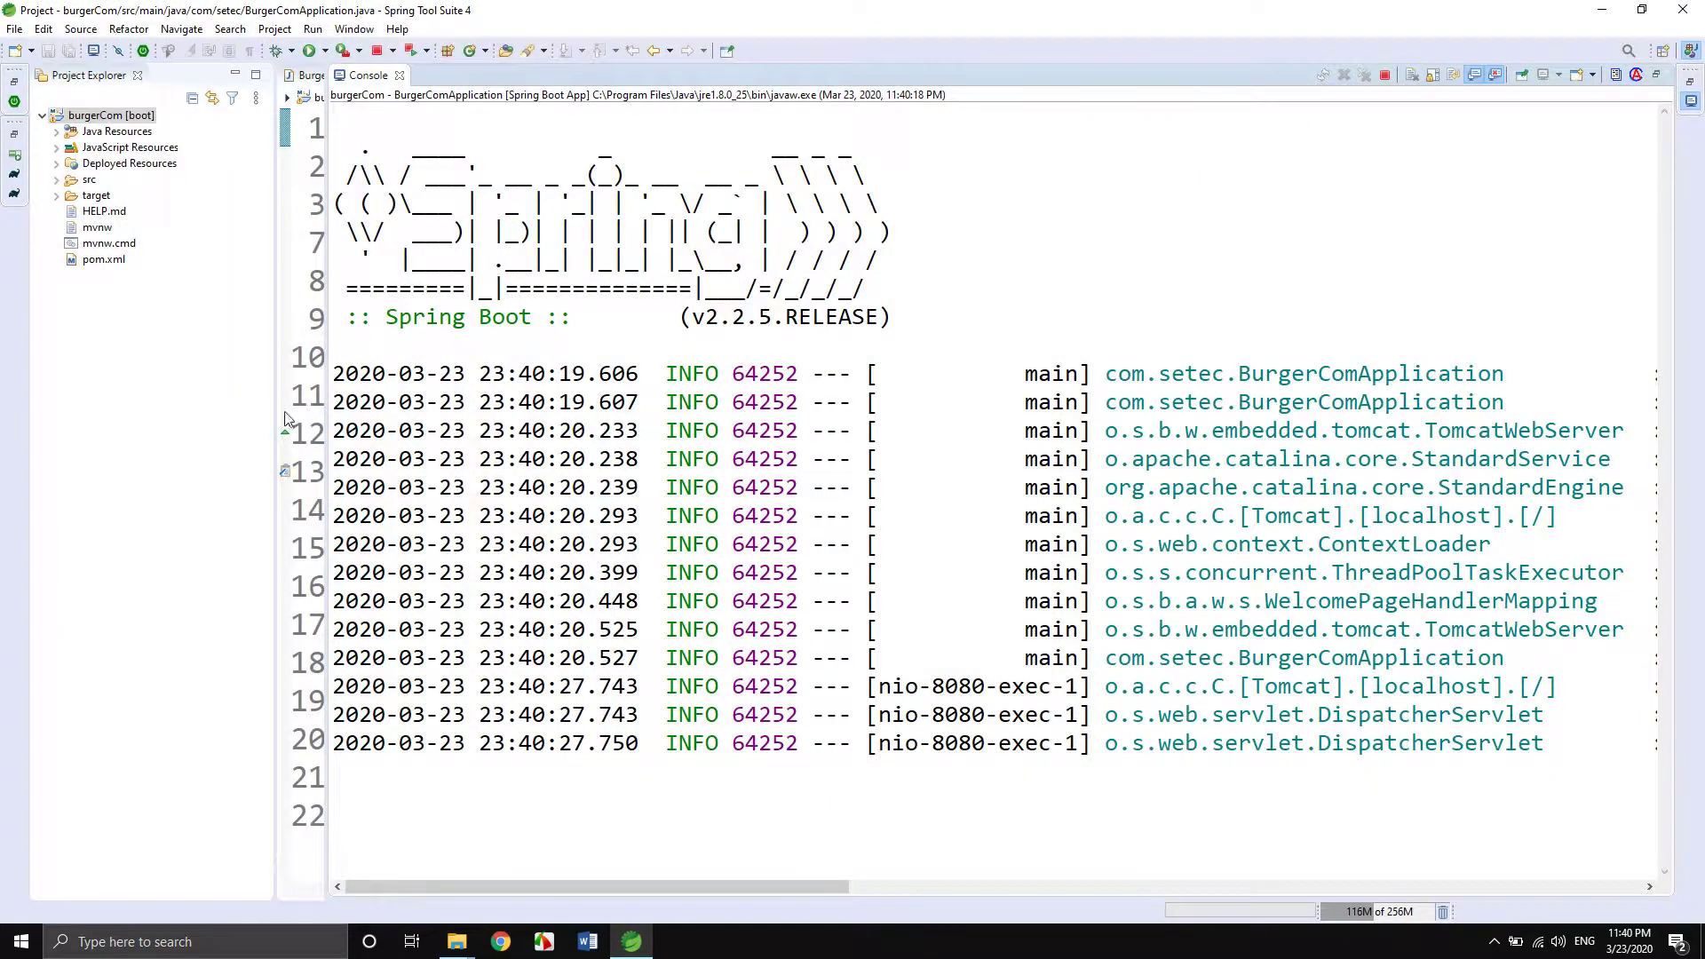
left_click(389, 52)
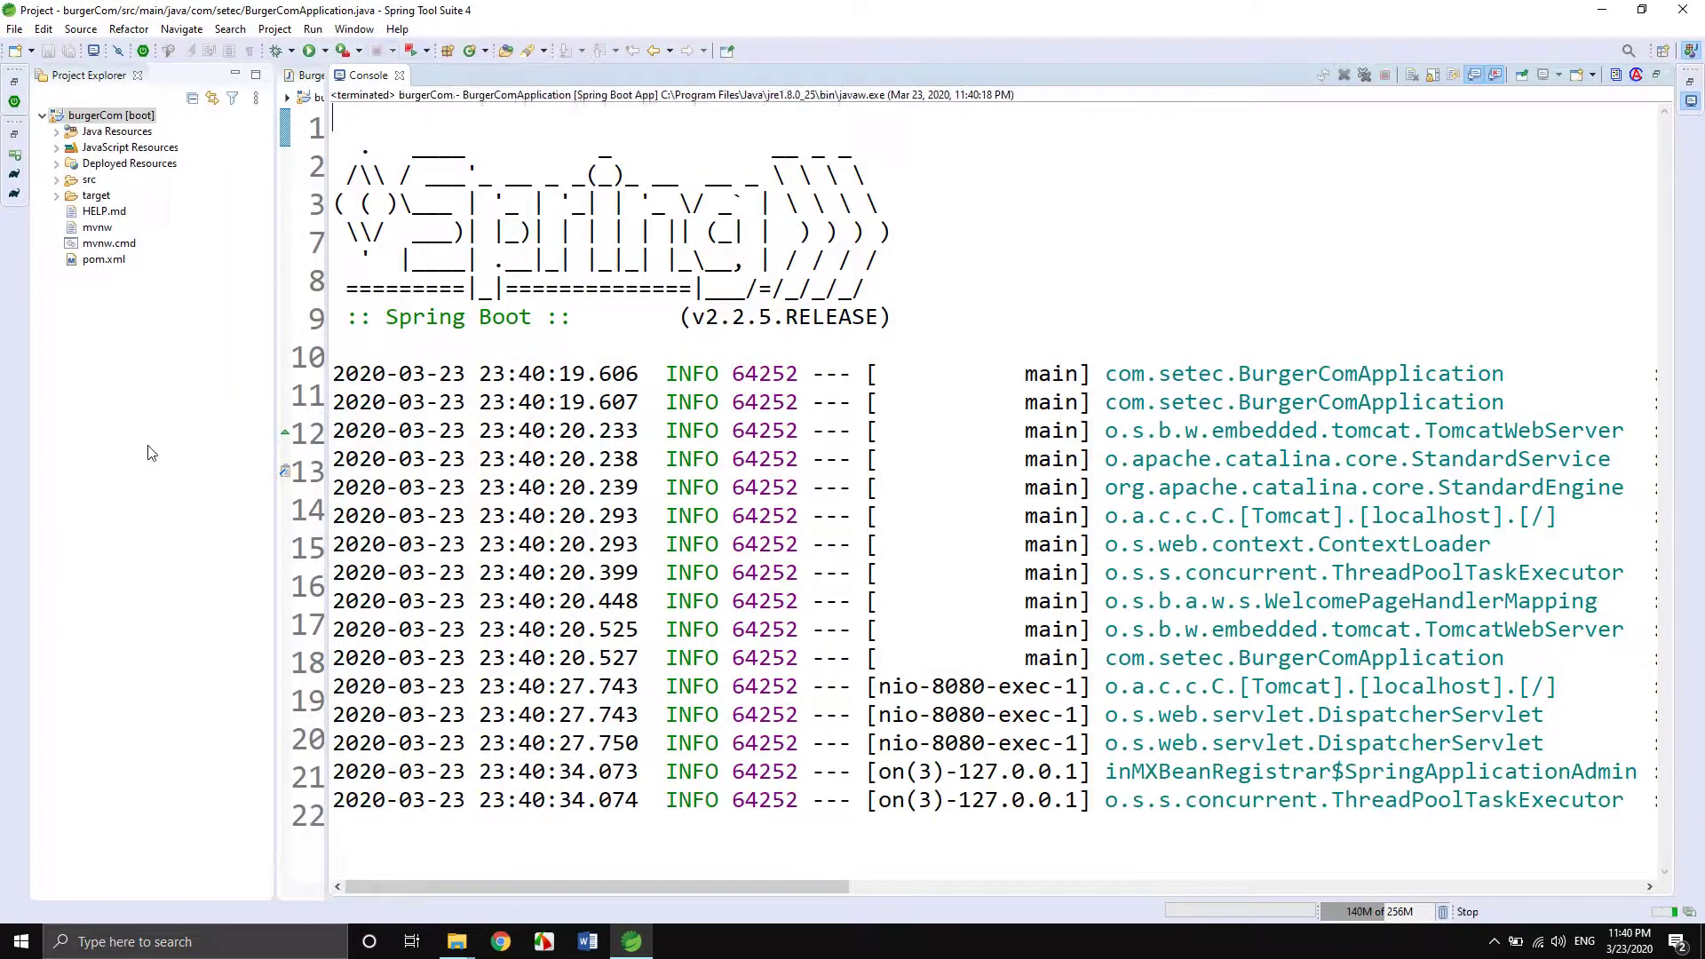
left_click(147, 449)
left_click(1206, 343)
left_click_drag(1101, 322, 1430, 326)
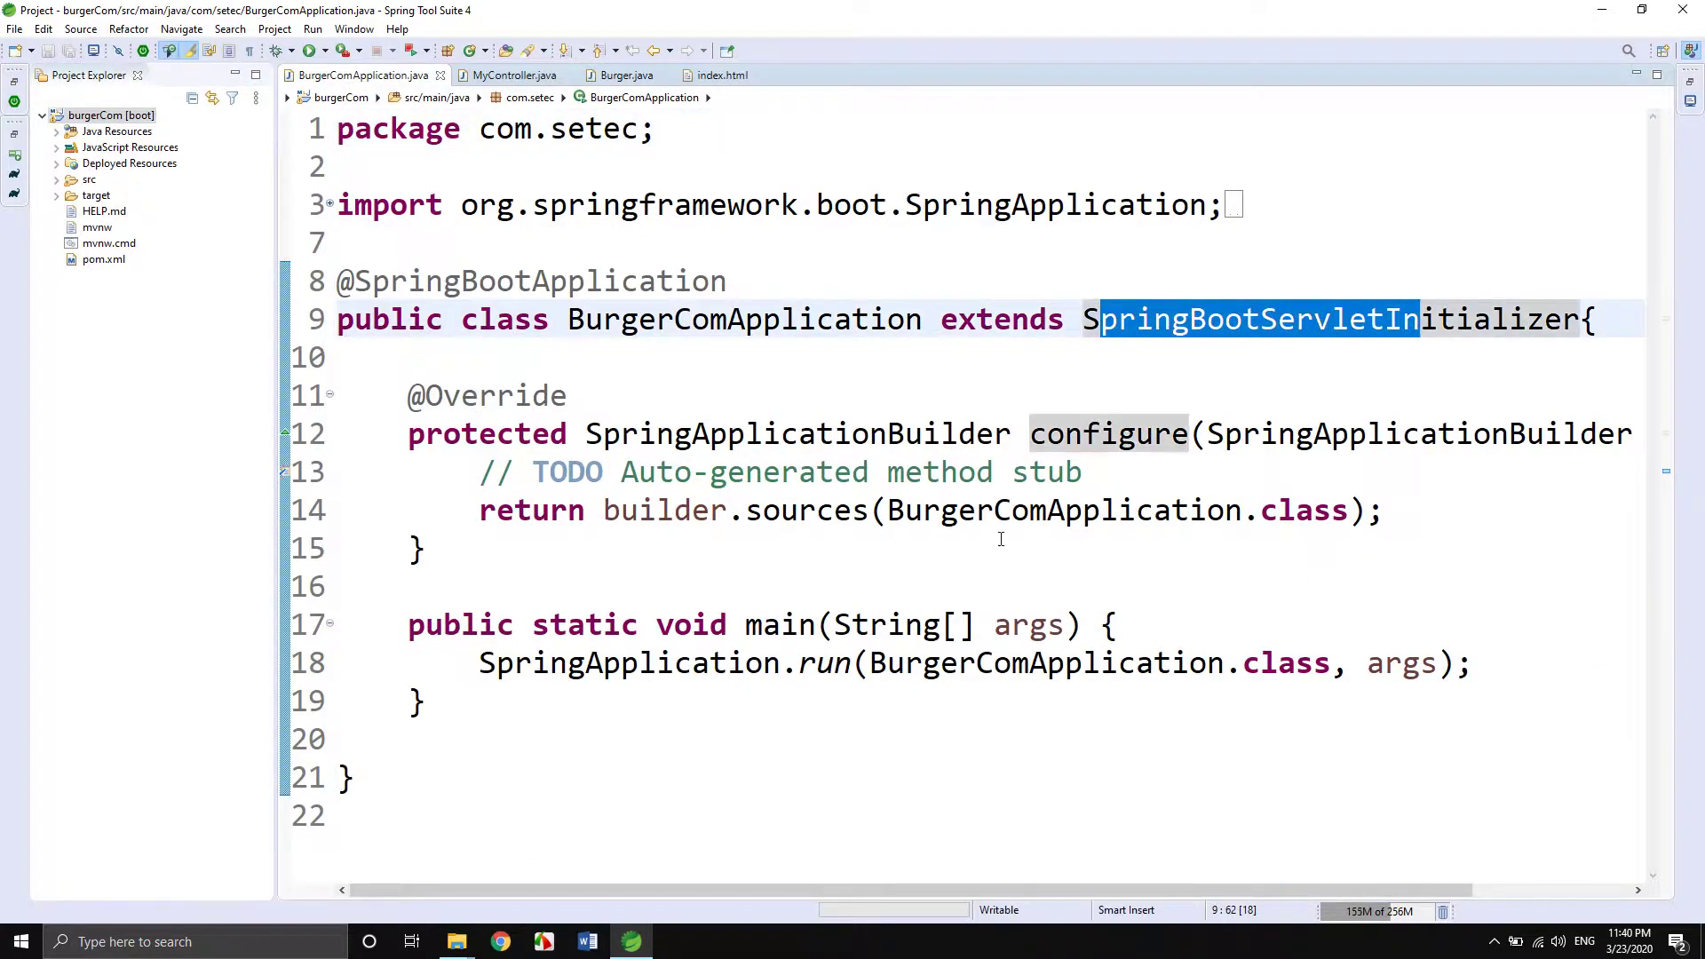
Open a local terminal in the burgerCom project folder and run mvn package.
left_click(89, 117)
right_click(88, 119)
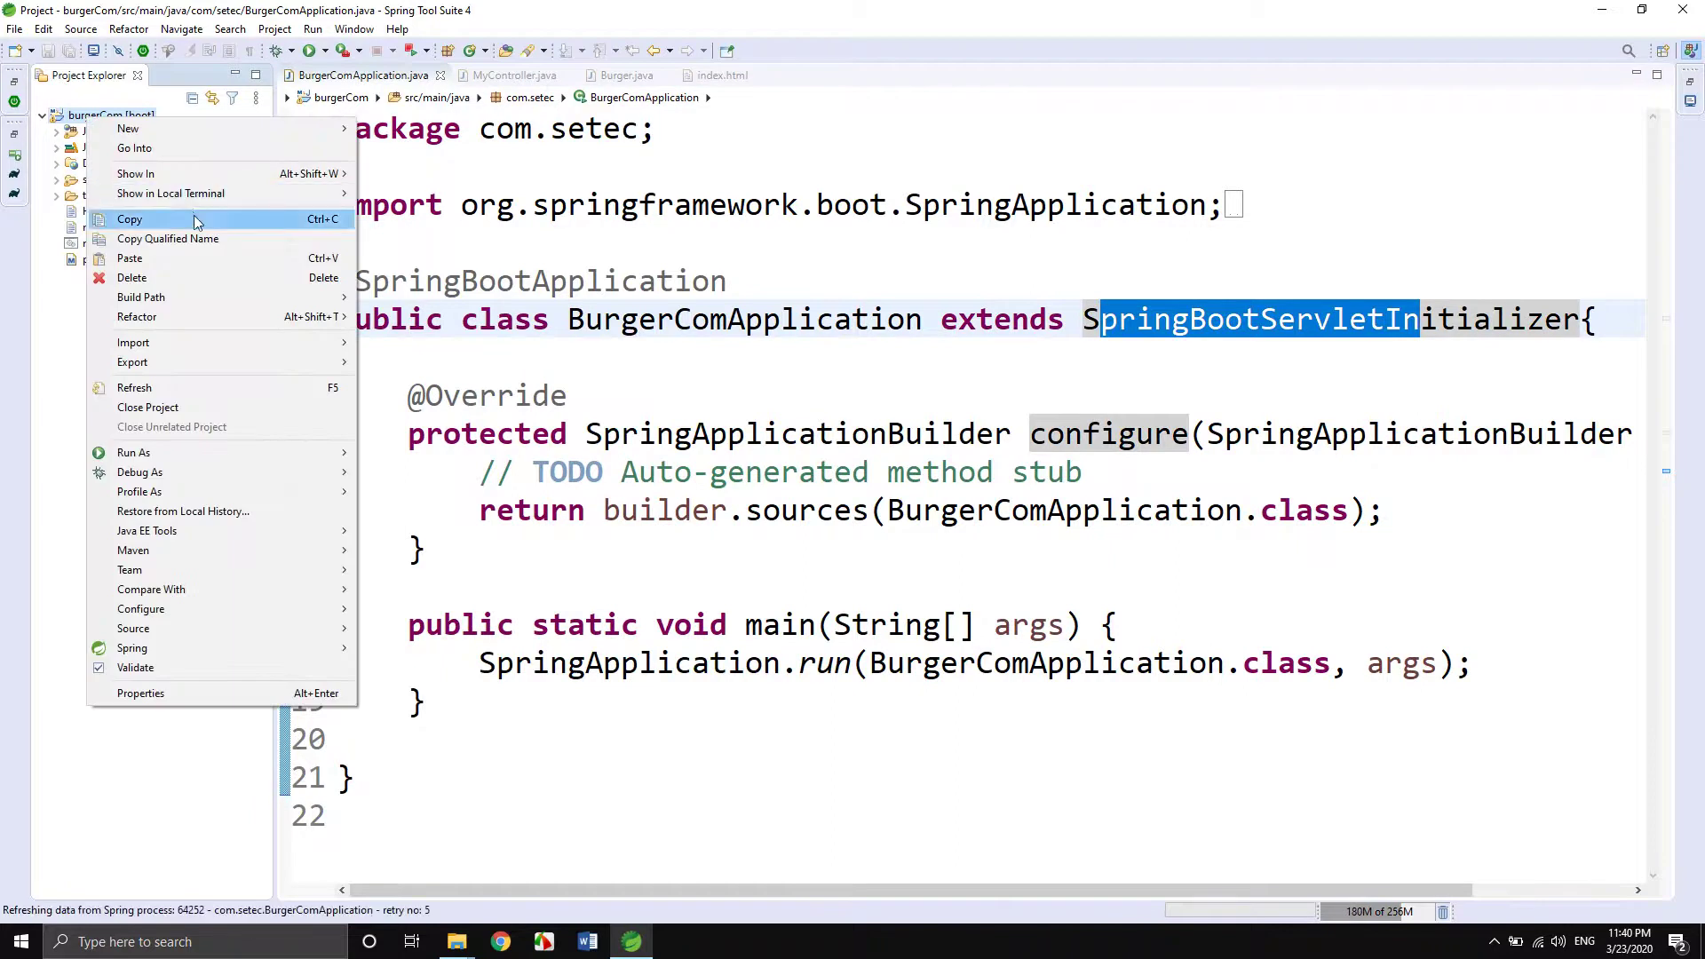
mouse_move(219, 305)
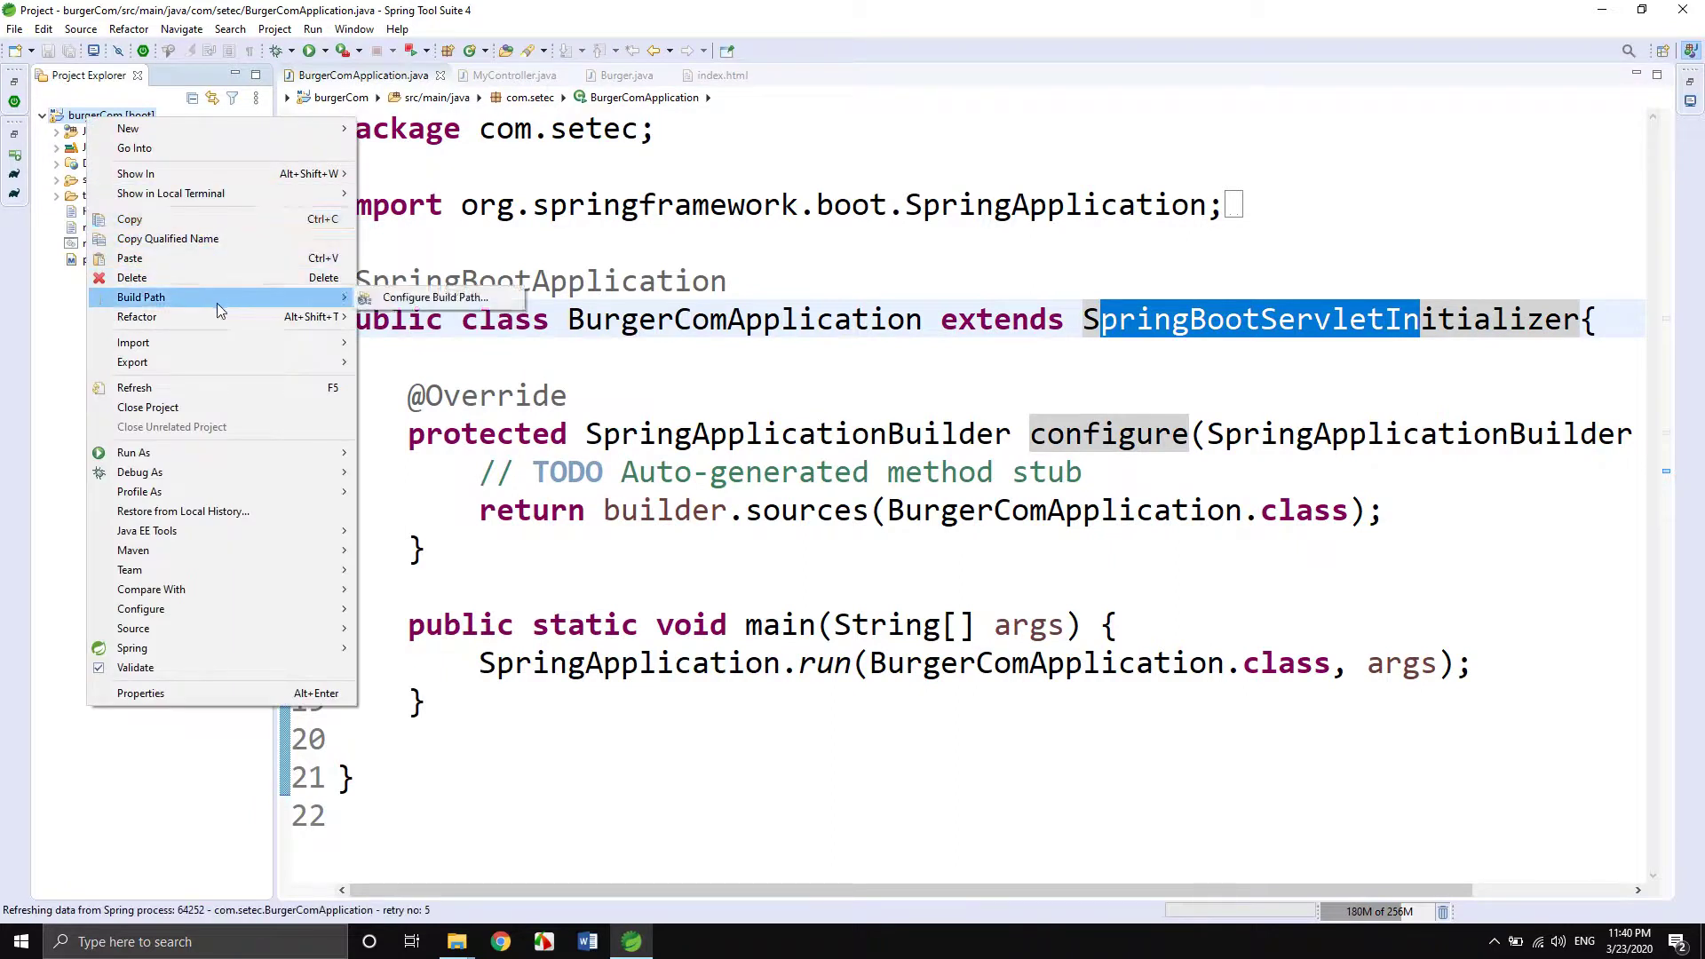
mouse_move(218, 195)
left_click(467, 195)
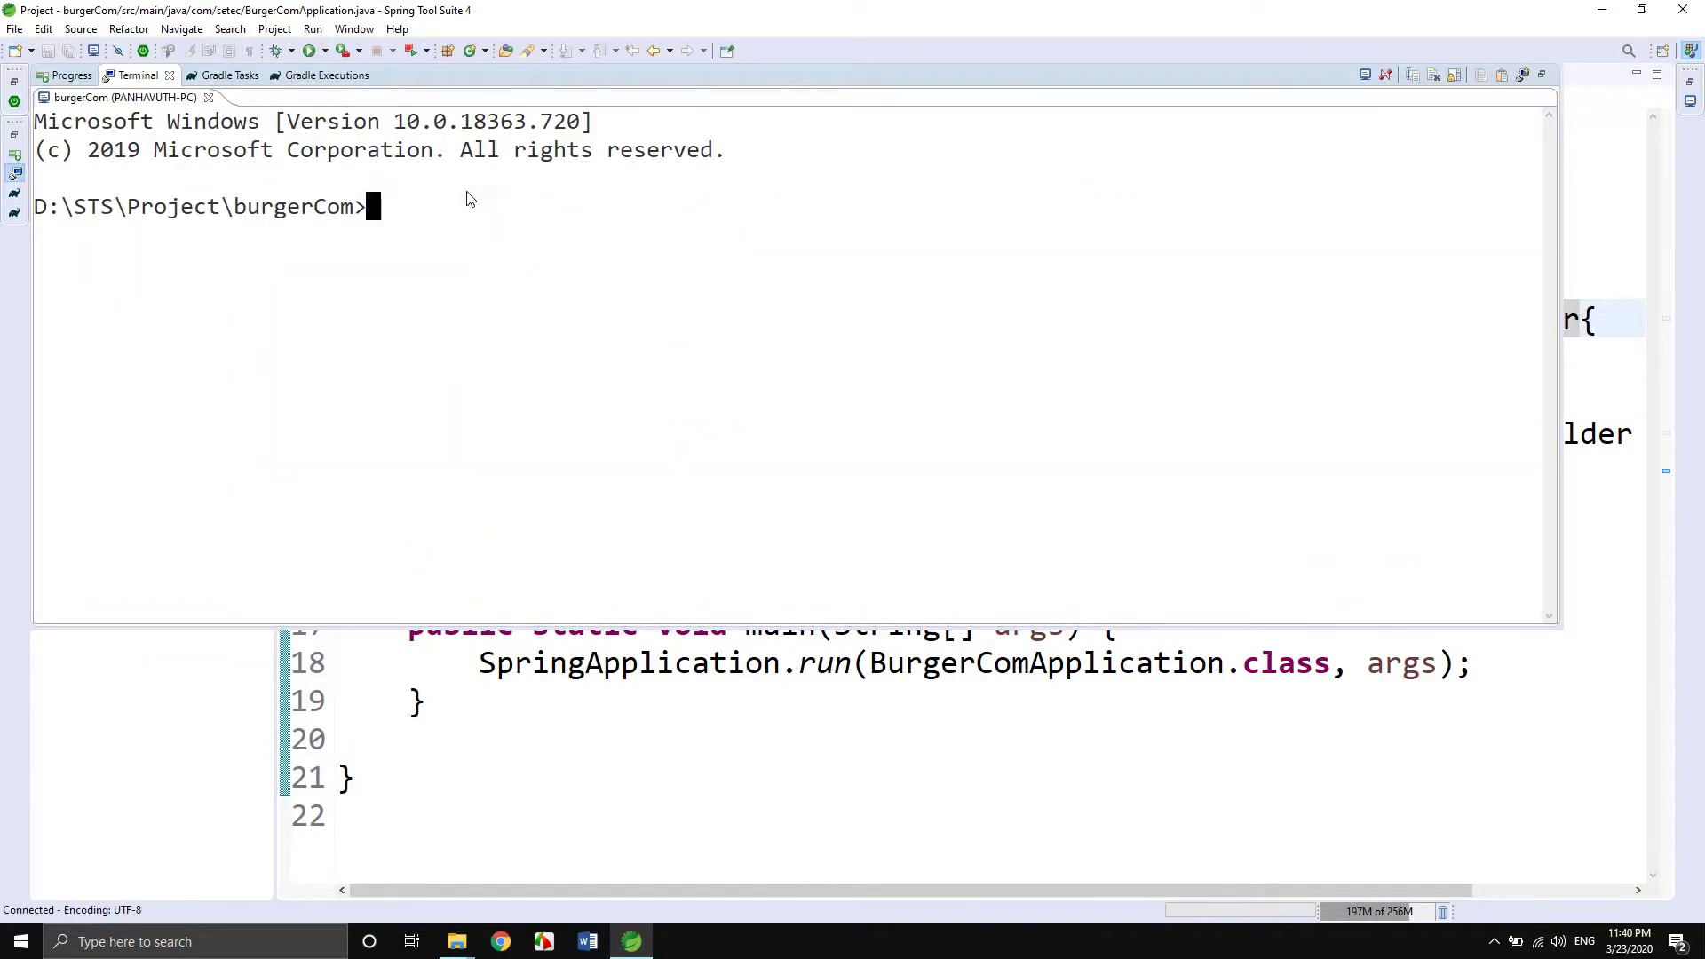
type("mvn ")
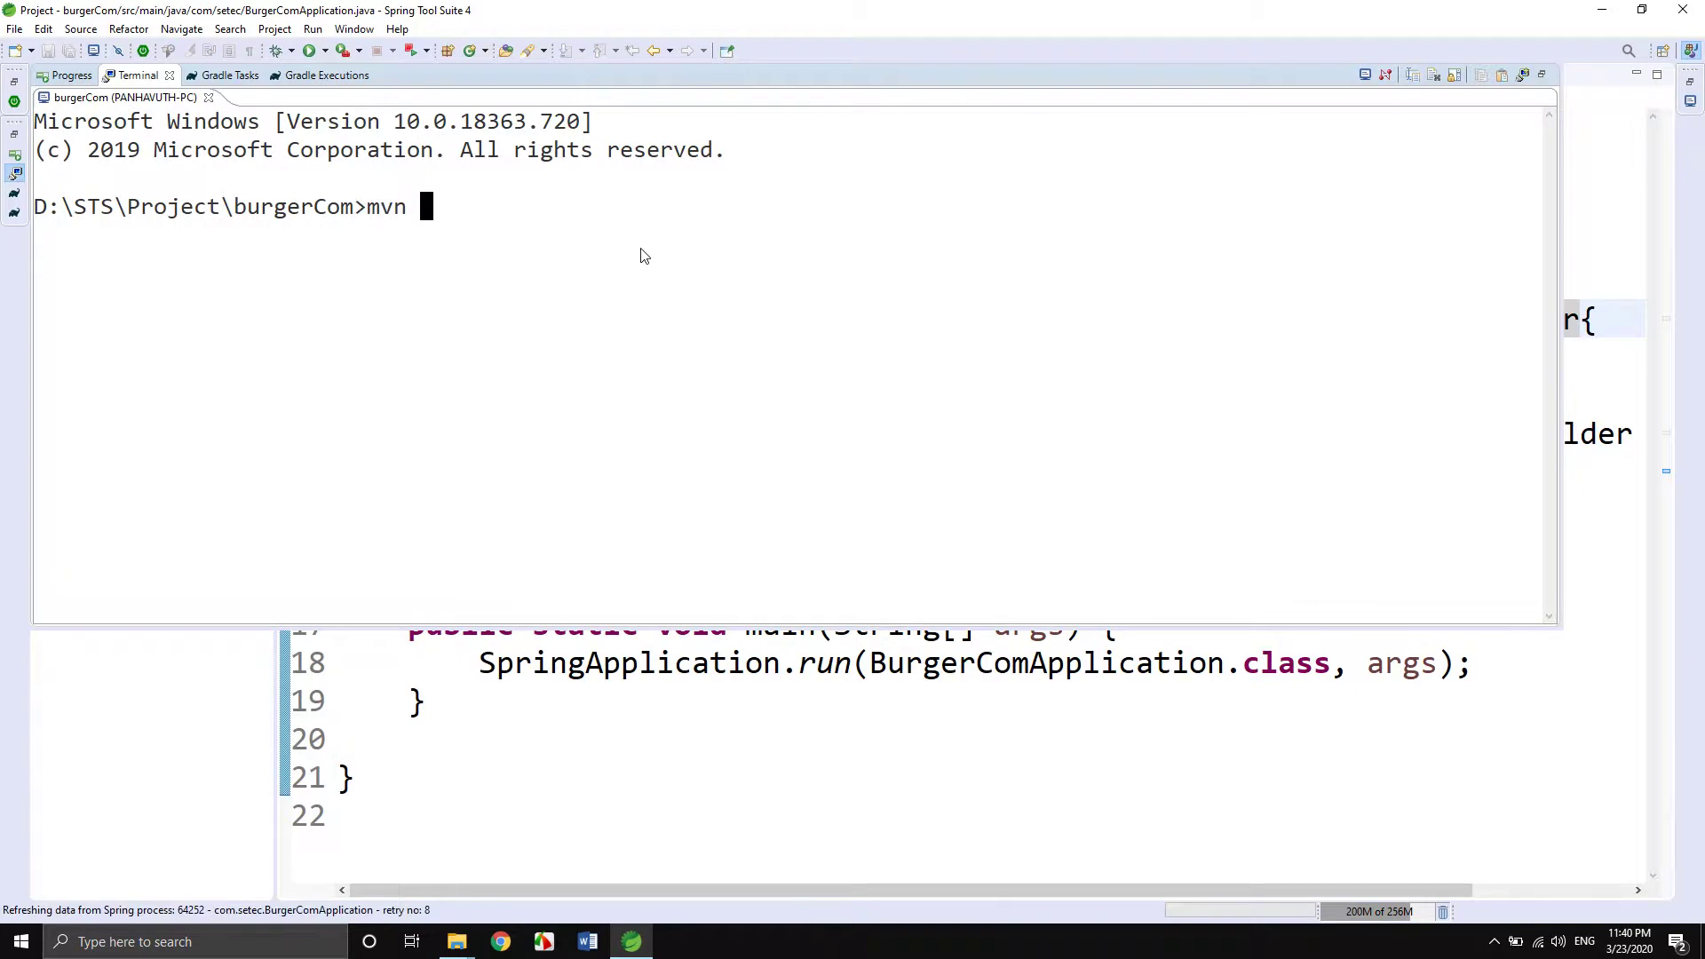
type("package")
key("Return")
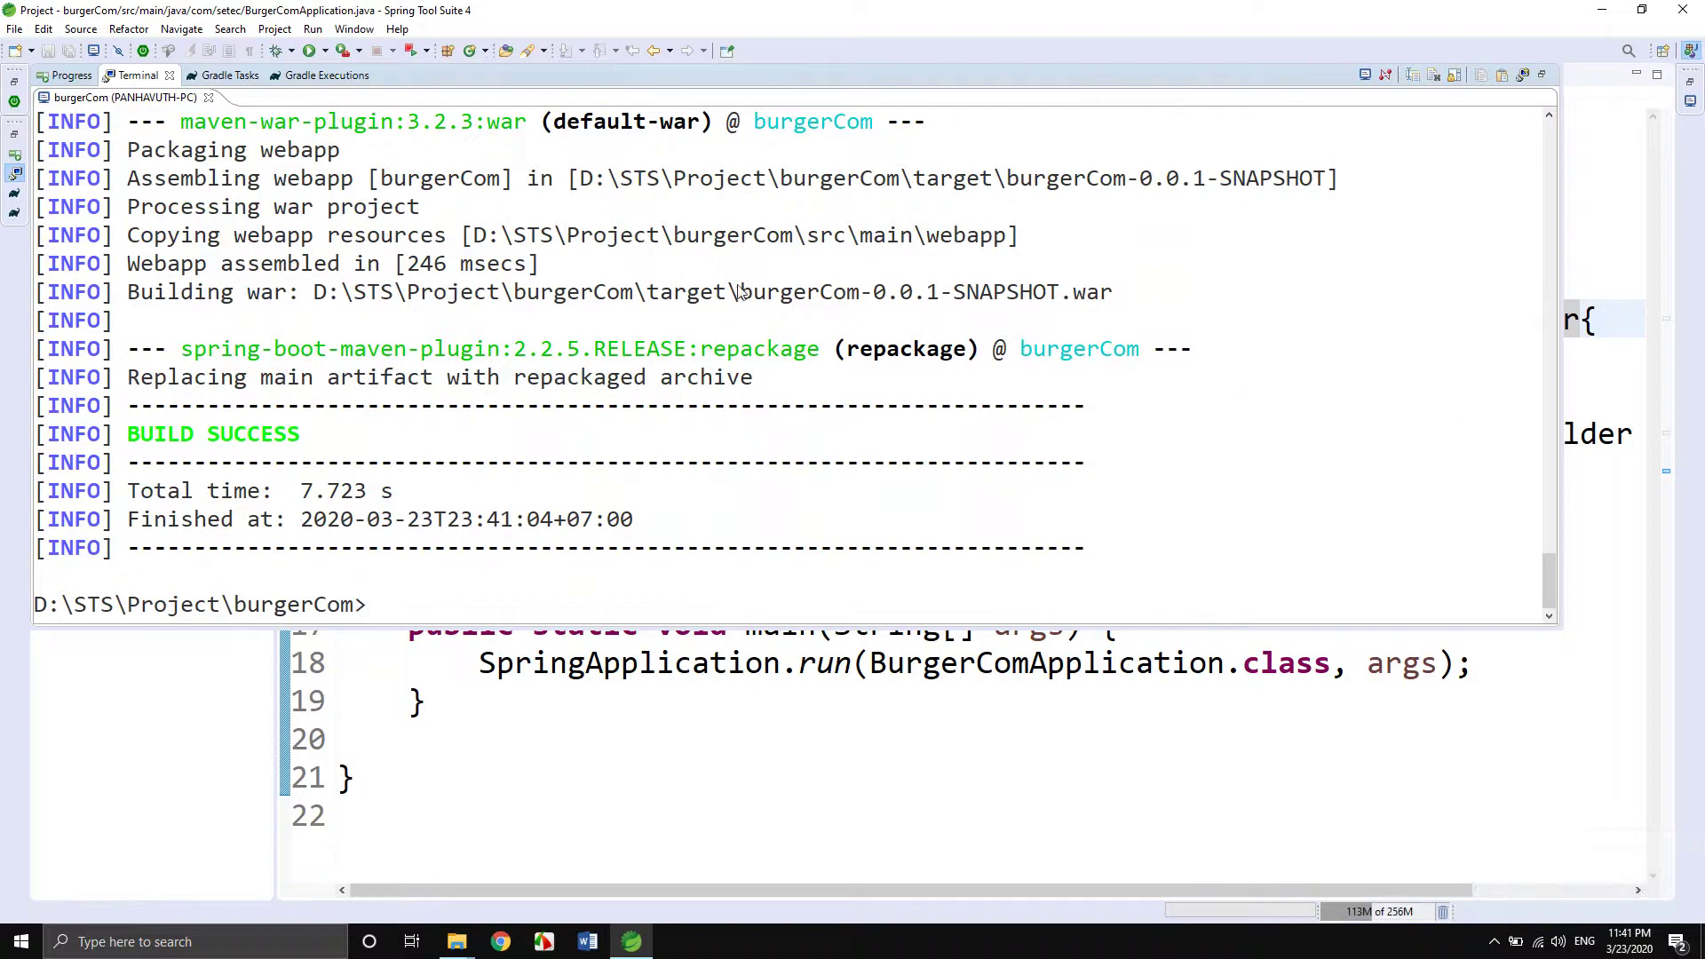
Copy the path D:\STS\Project\burgerCom\target\ from the build output and exit Spring Tool Suite 4.
left_click_drag(741, 294, 325, 287)
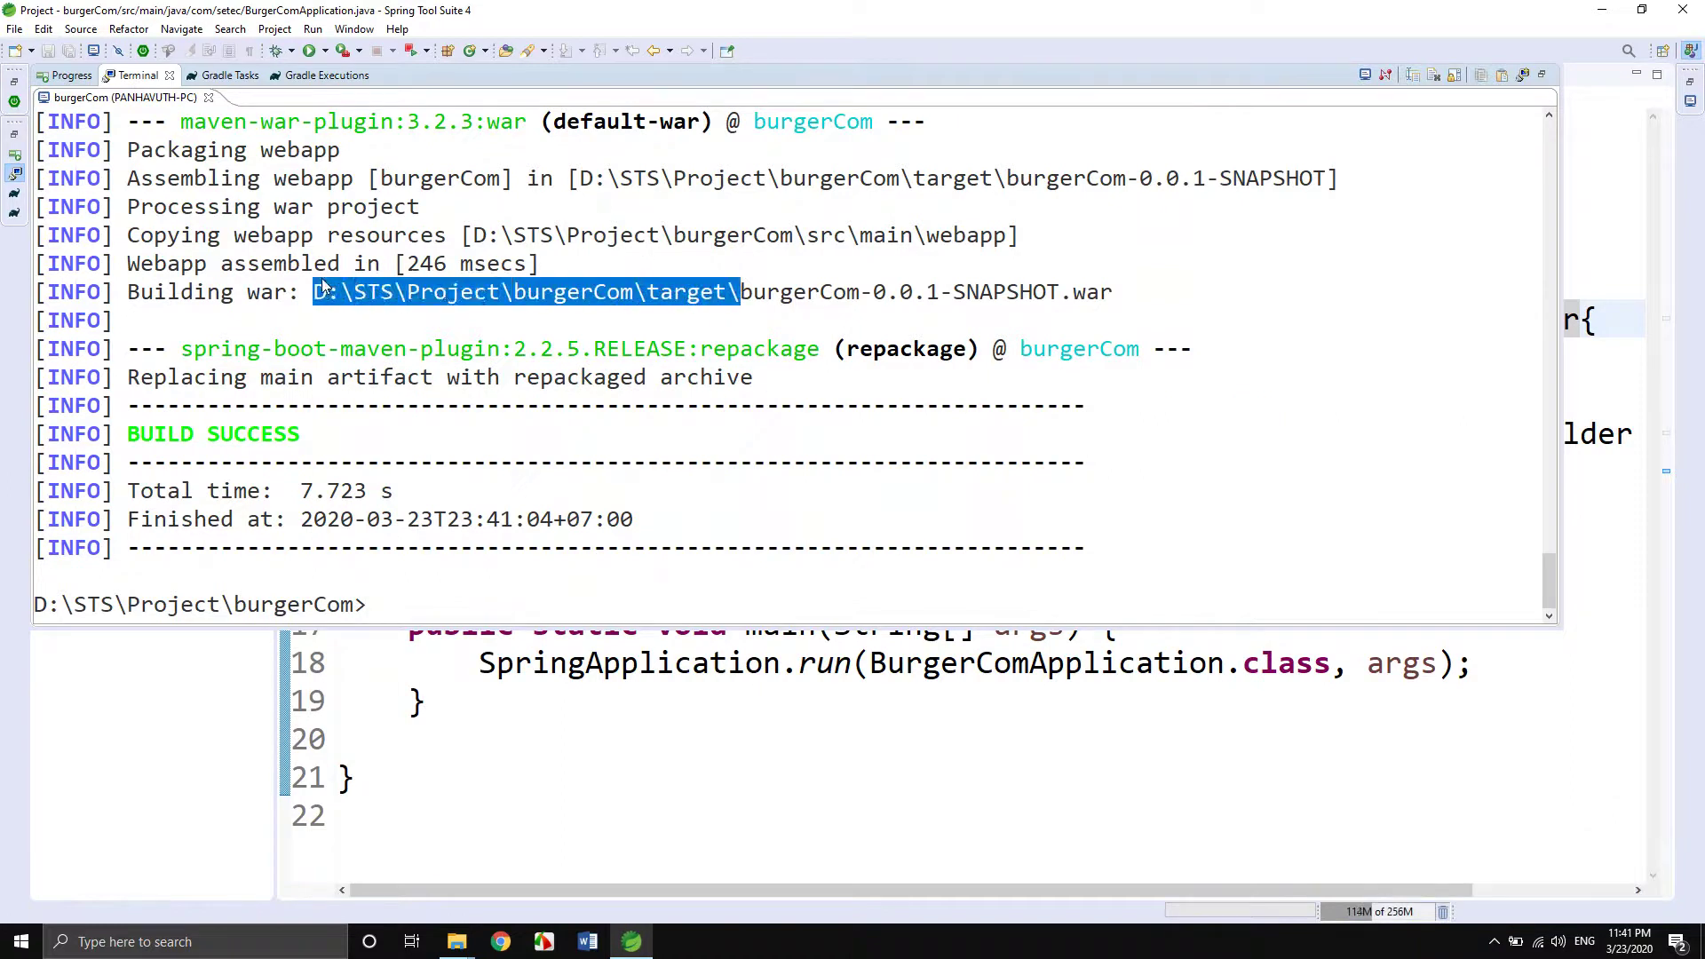
right_click(508, 296)
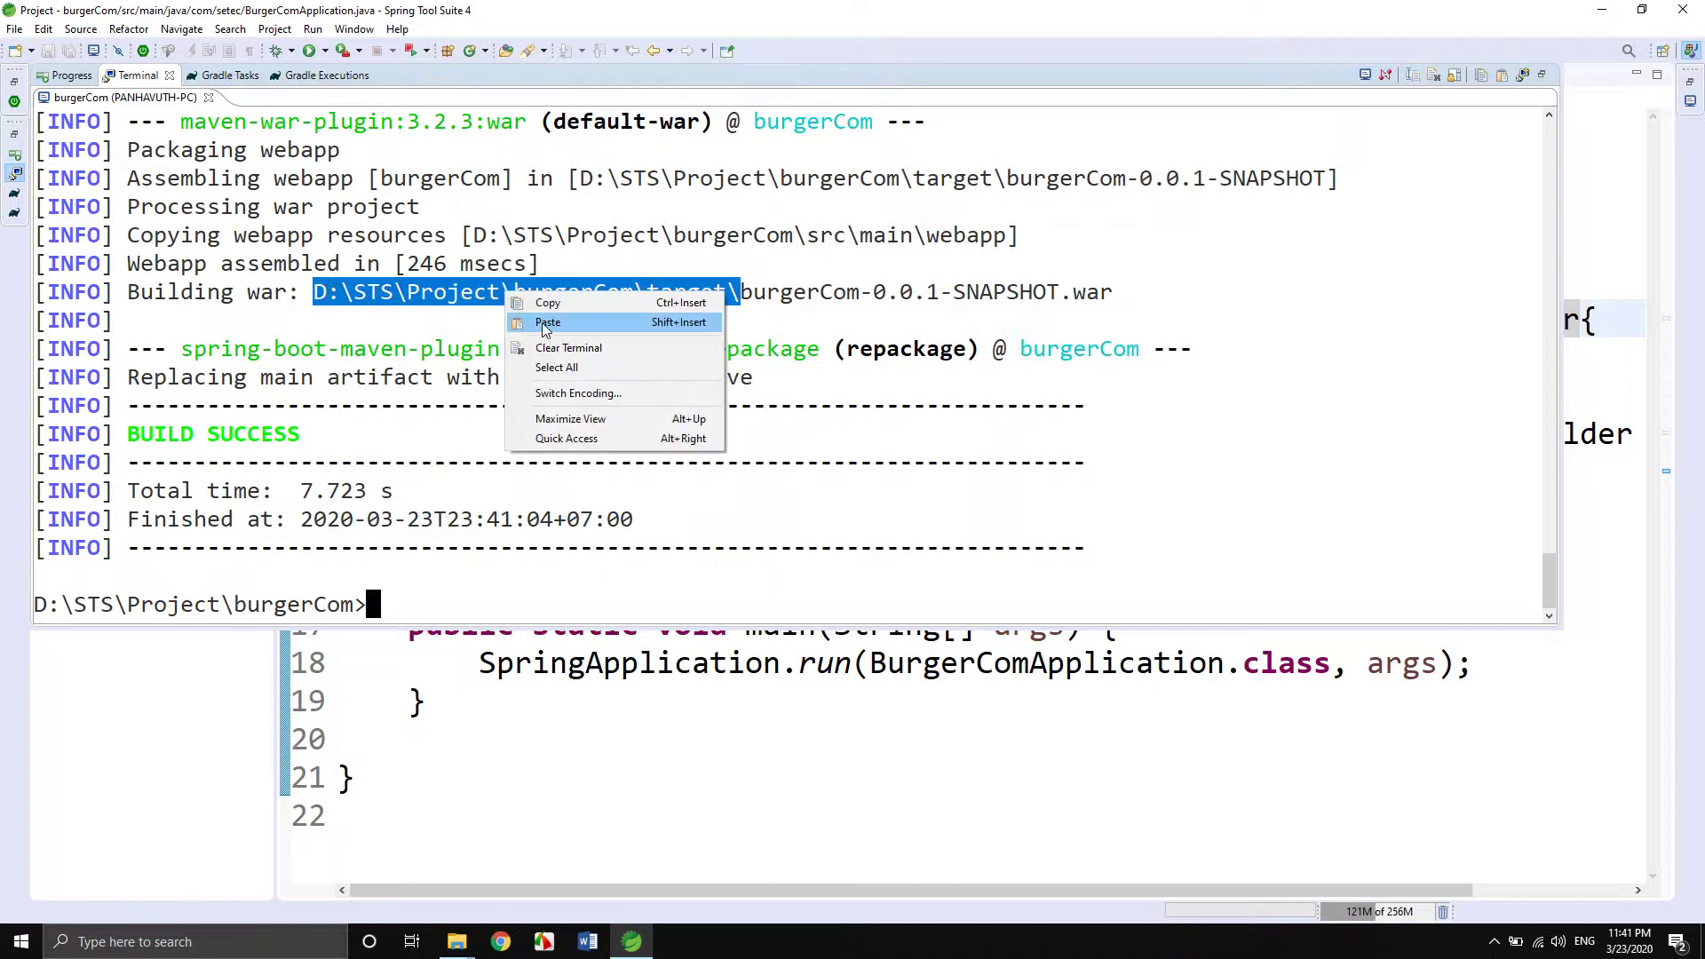
left_click(548, 305)
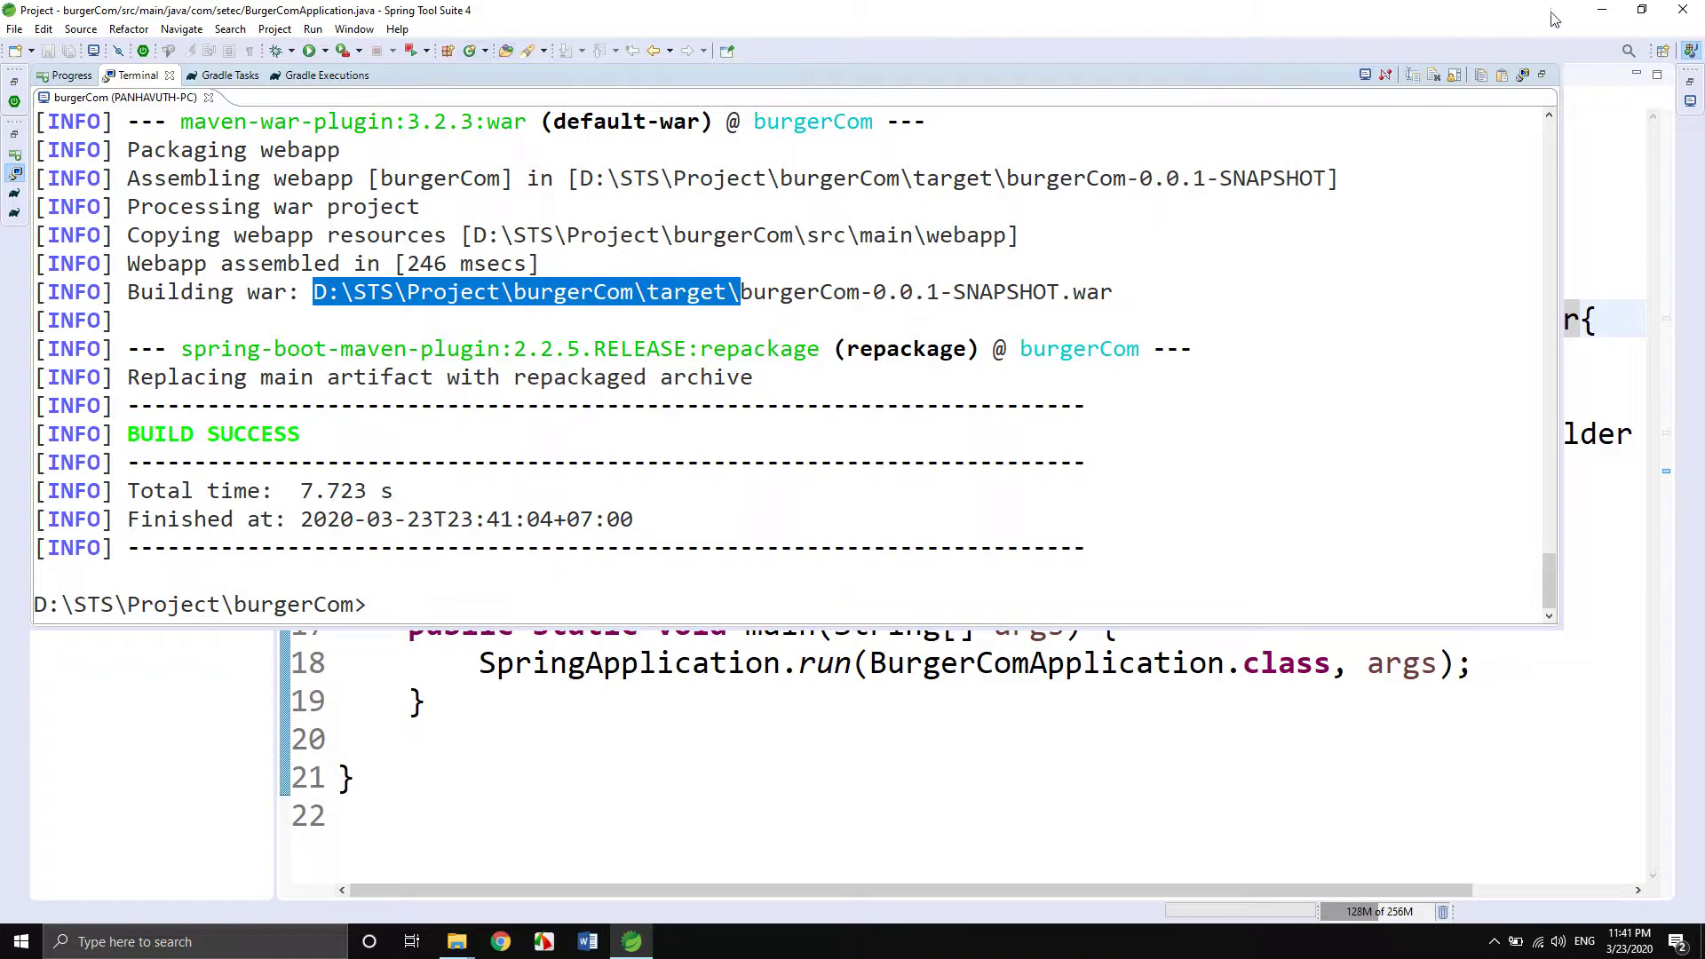
left_click(1694, 14)
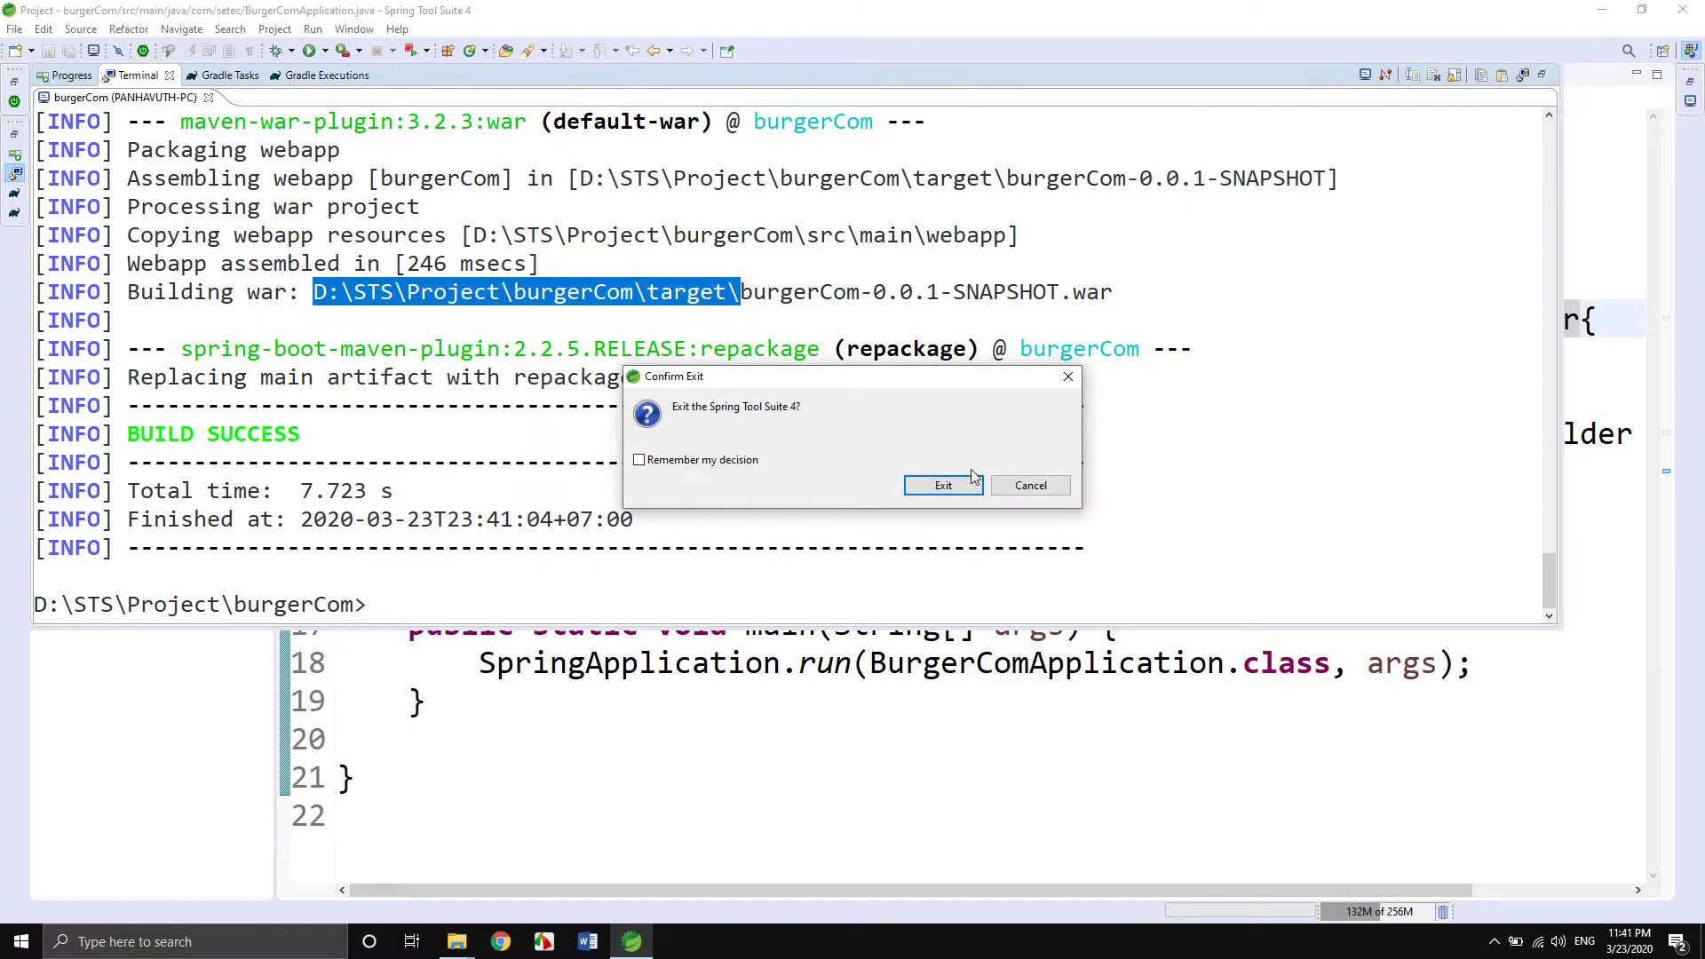
left_click(948, 485)
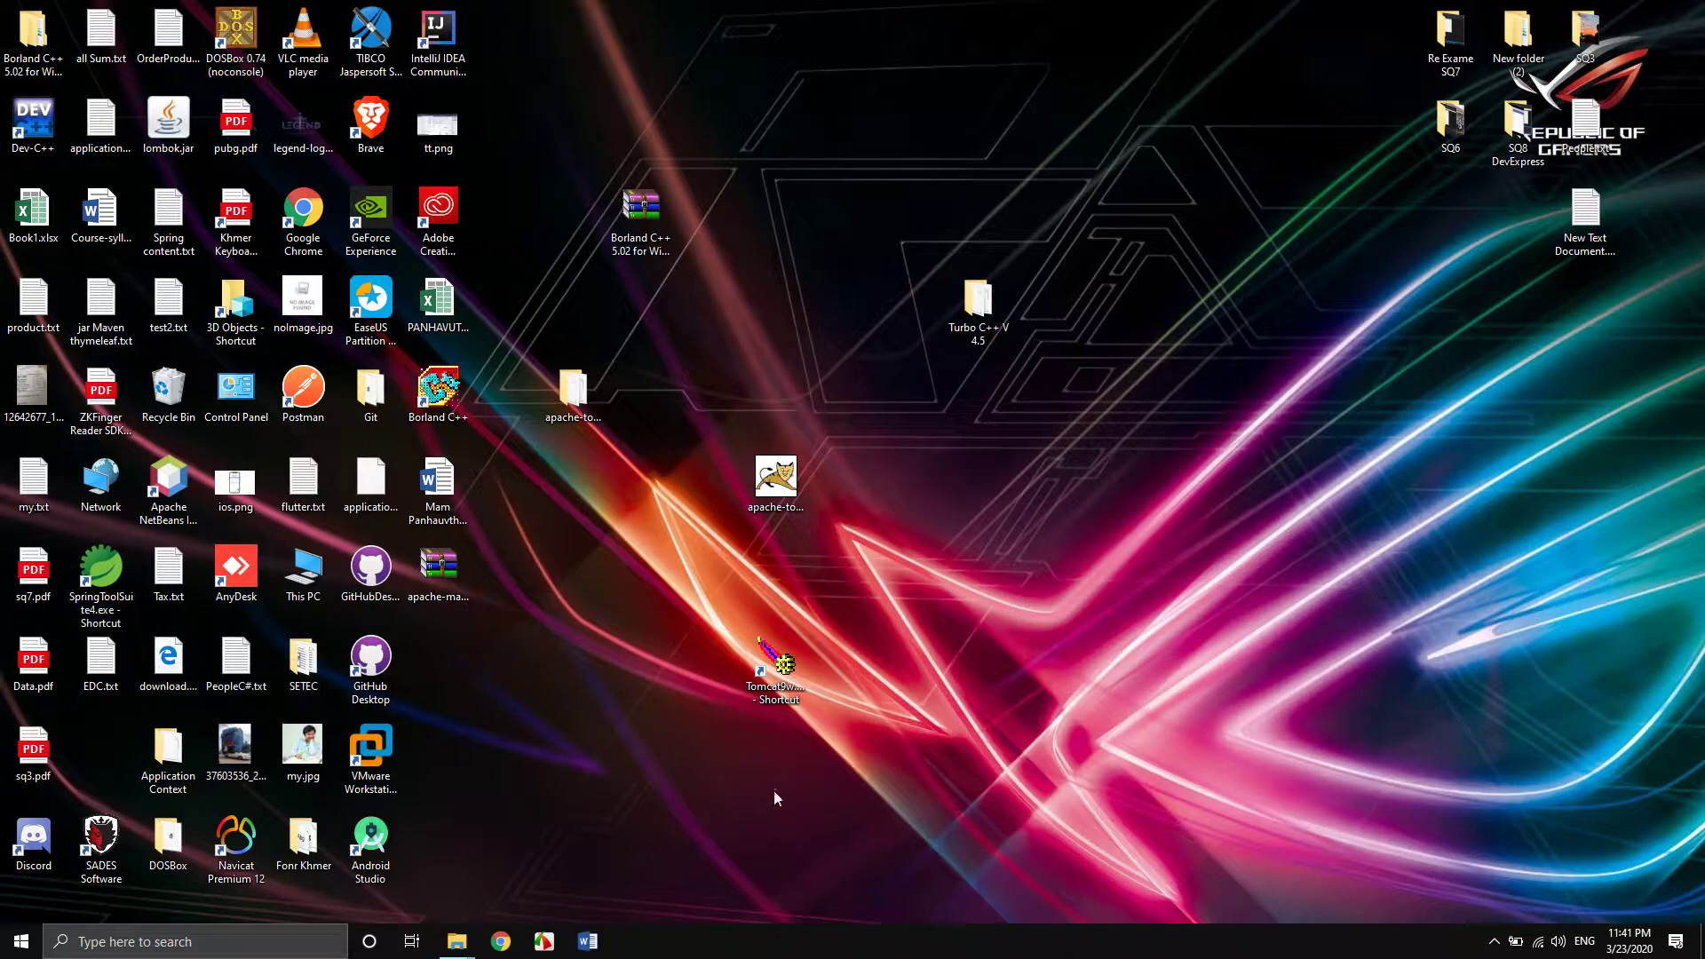
Open the Tomcat9 properties from the desktop shortcut and start the service.
double_click(775, 687)
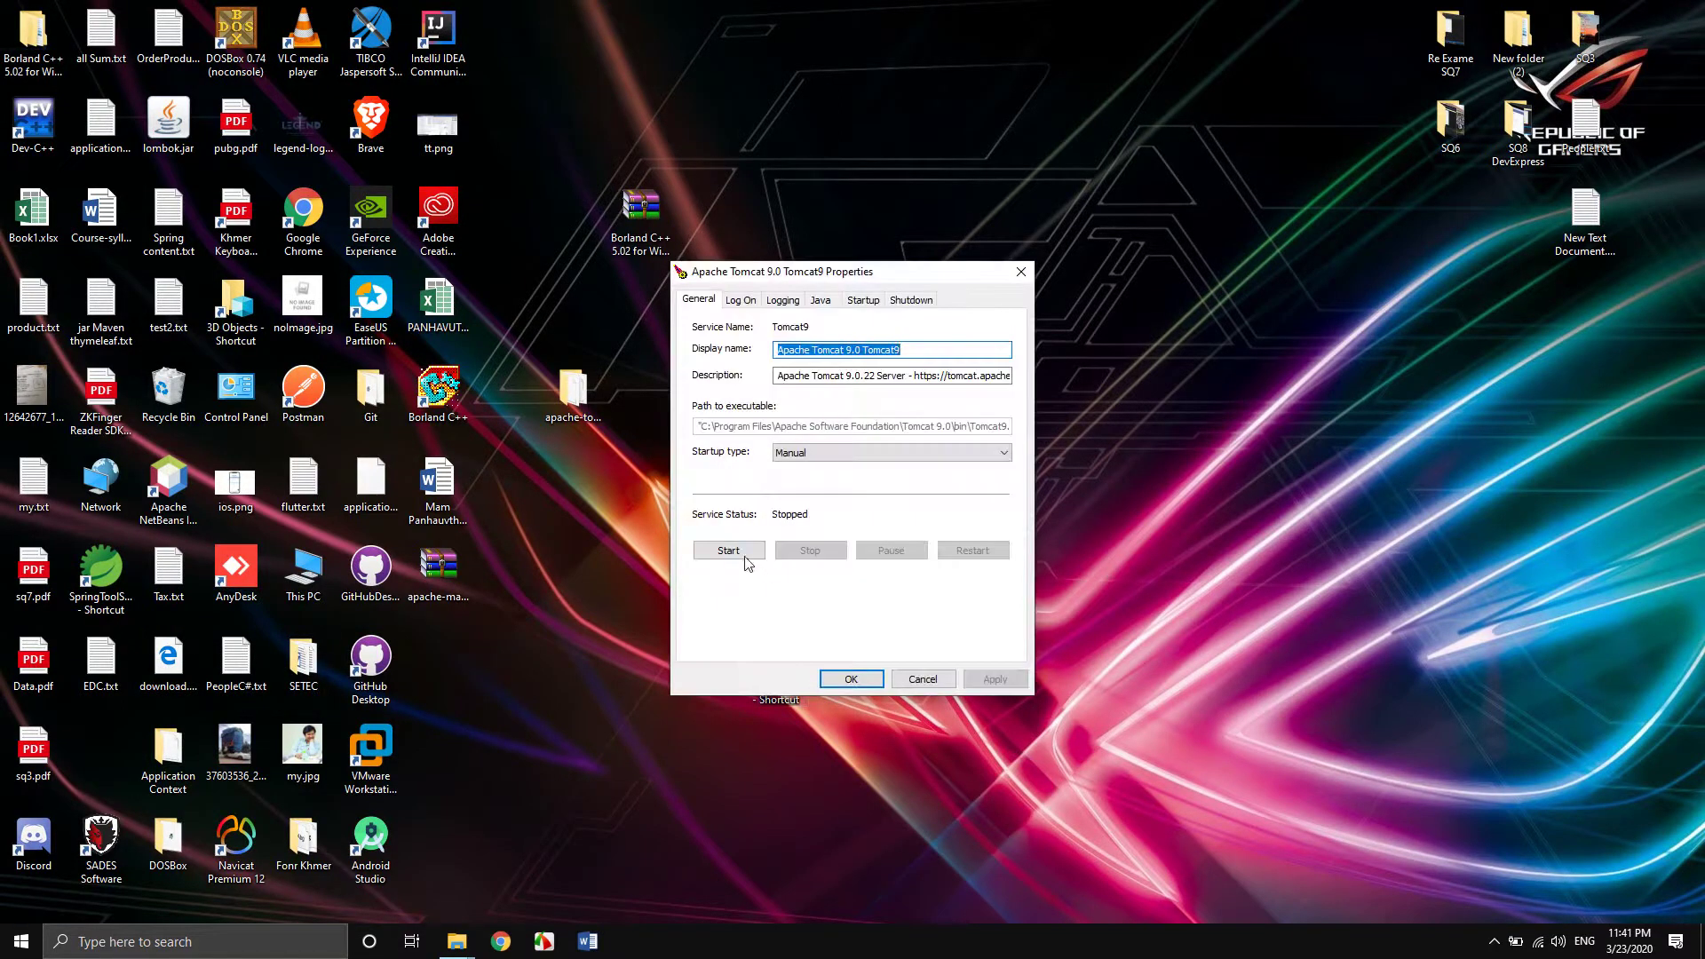
left_click(728, 550)
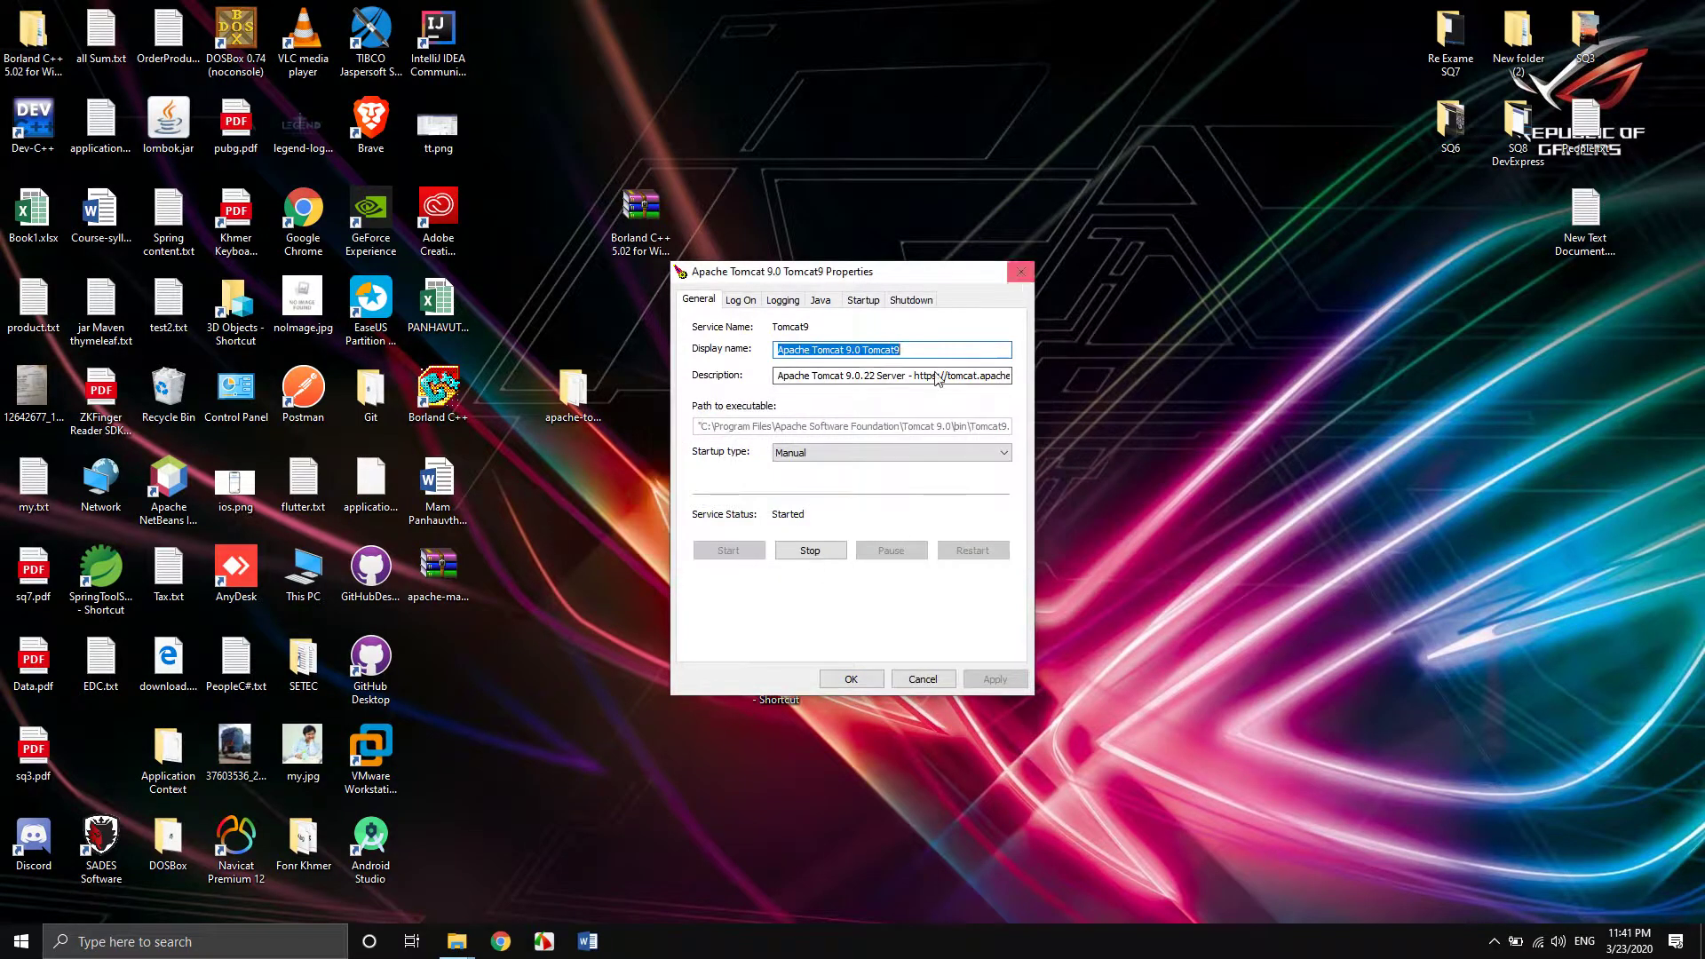
left_click(587, 291)
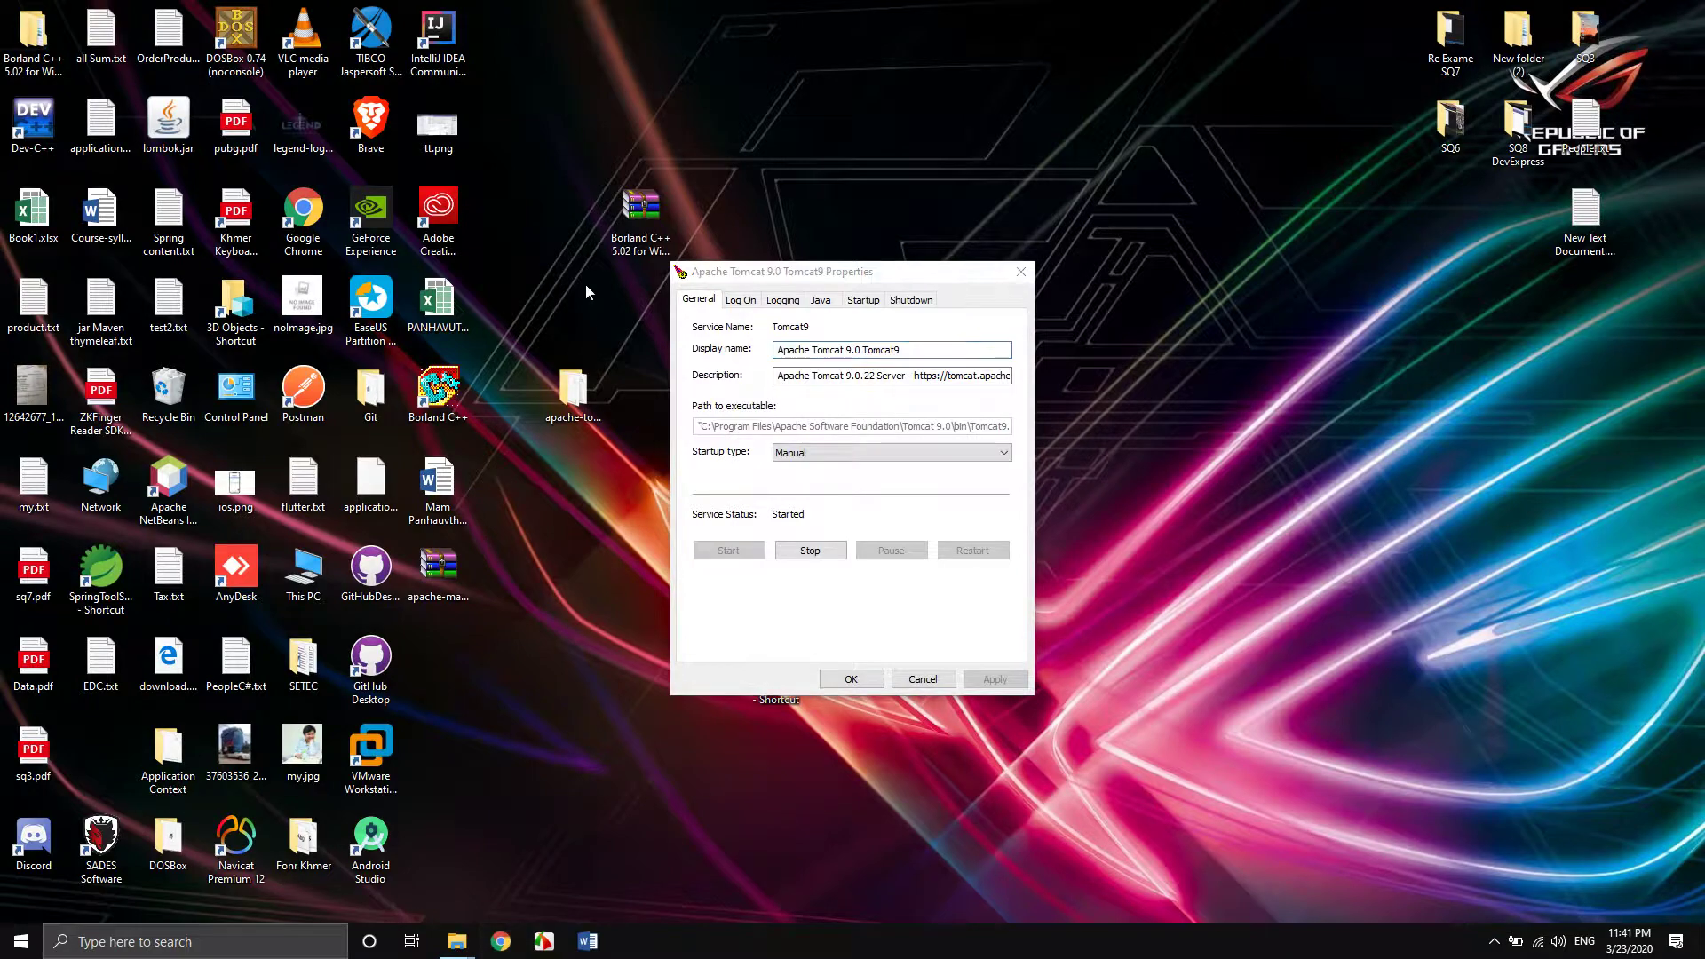
Open localhost:8080 in Chrome and sign in to the Tomcat Manager App with the saved credentials.
key("super+2")
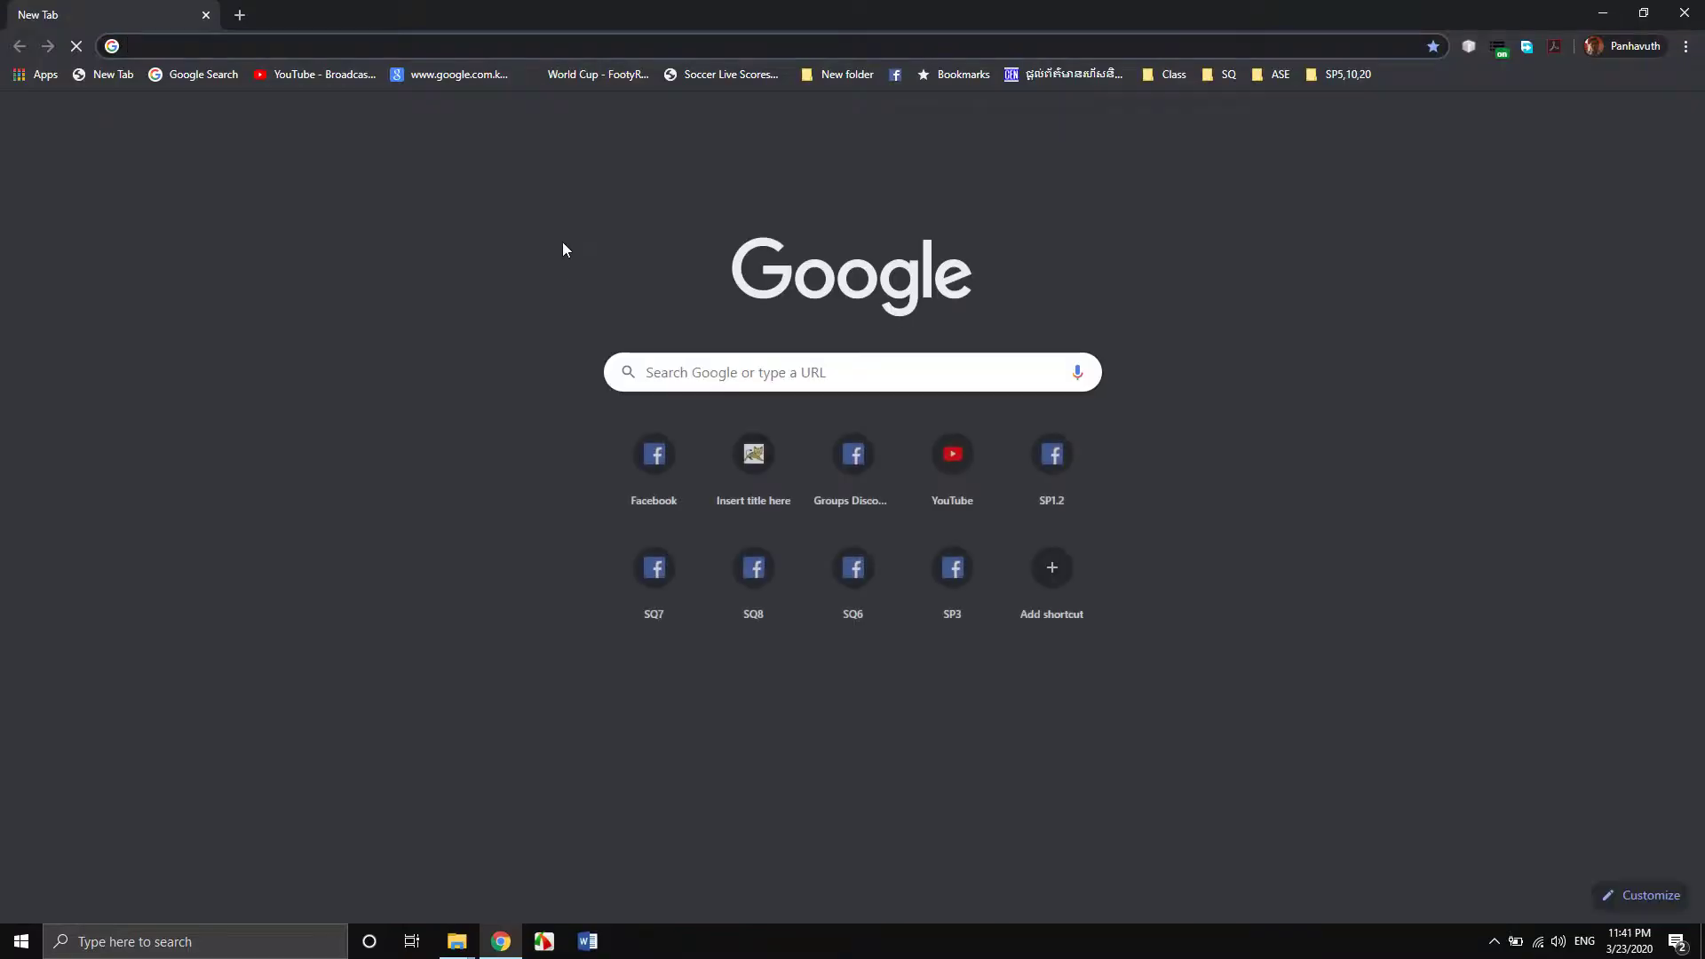
type("lo")
key("Return")
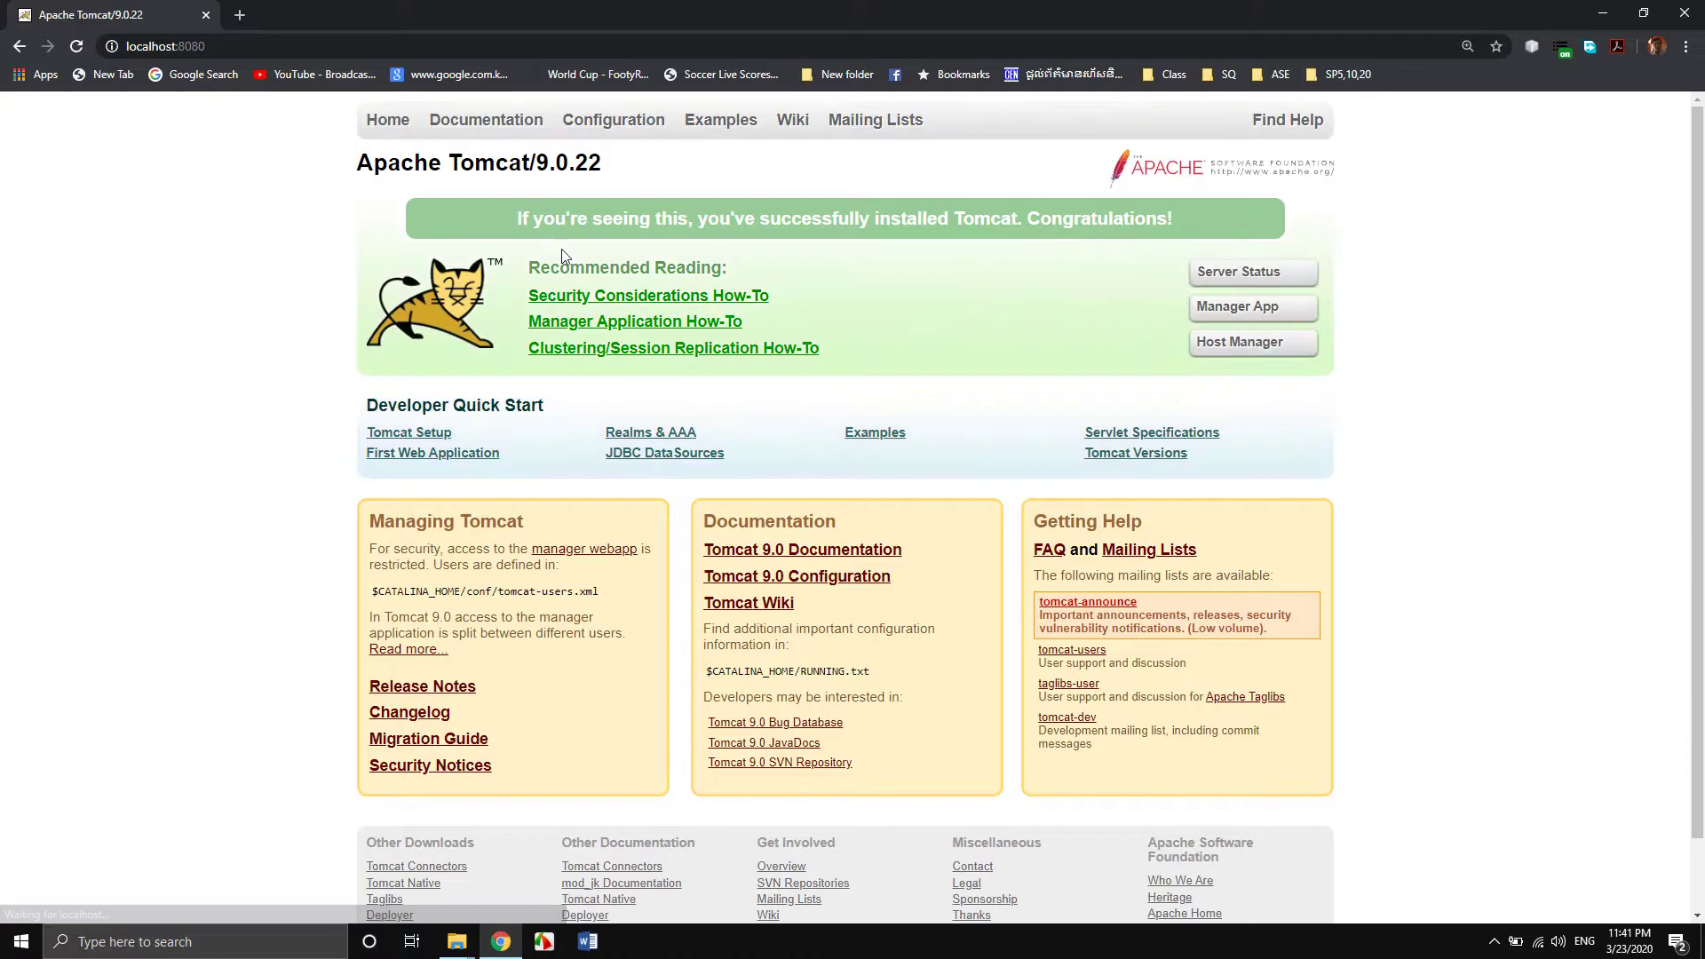
left_click(1248, 308)
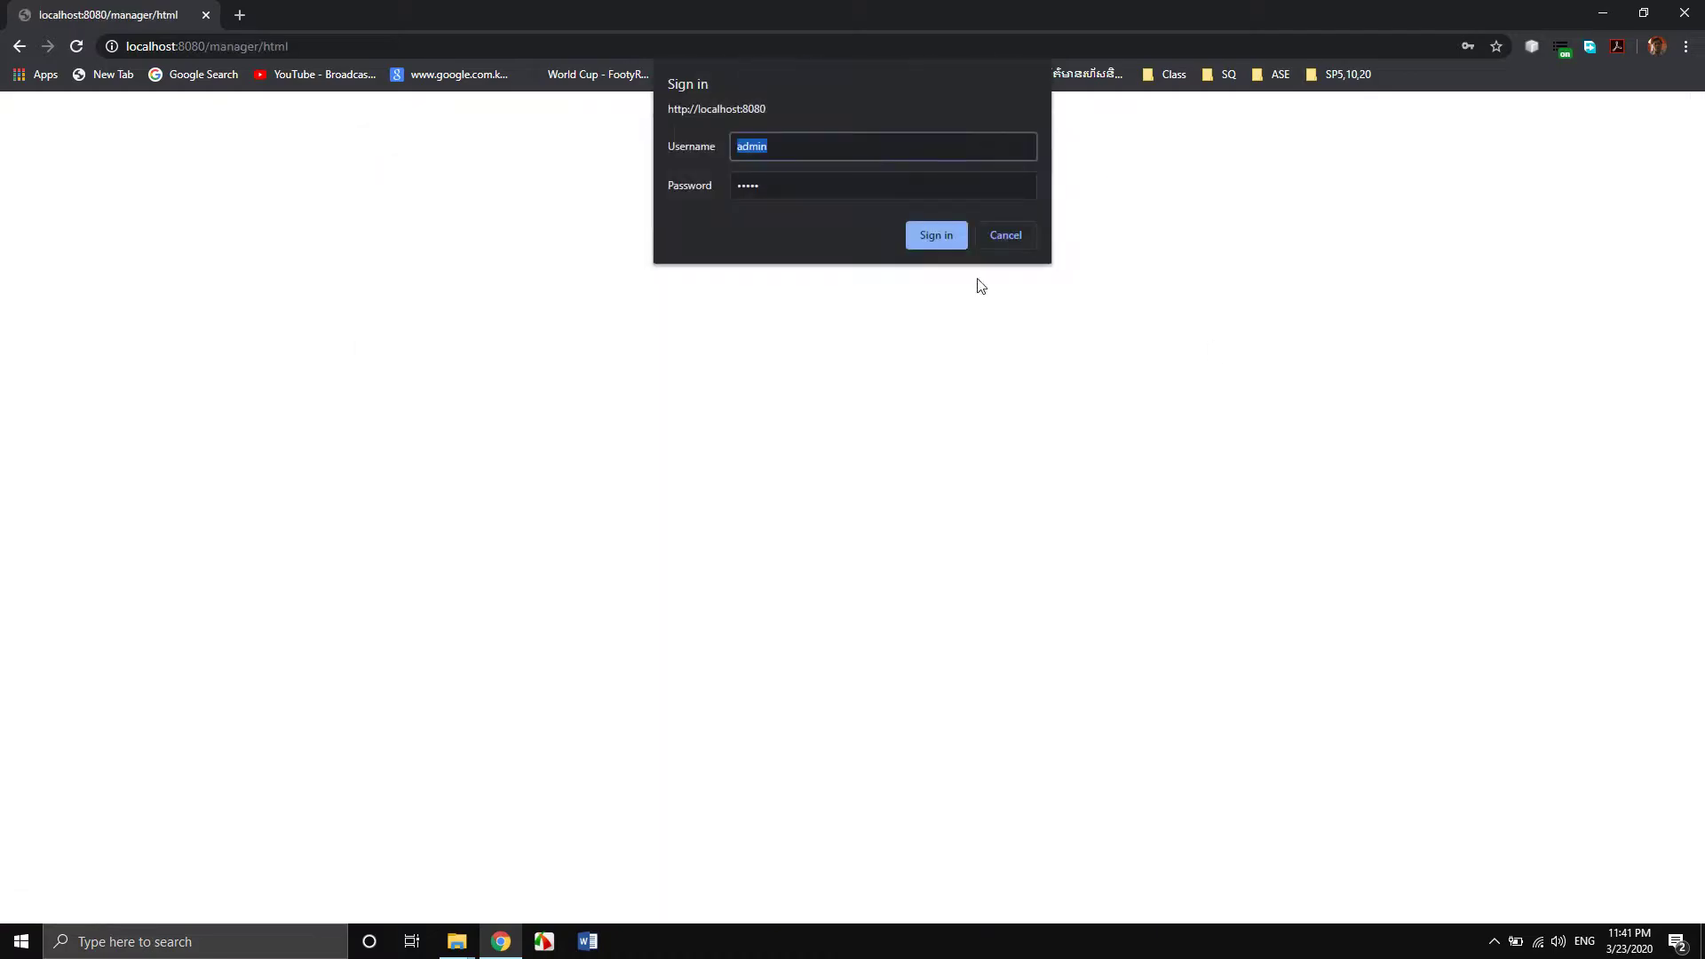
left_click(946, 237)
Try to open the /burgerCom-0.0.1-SNAPSHOT application, return to the manager page and undeploy that application.
scroll(213, 621, "down", 1)
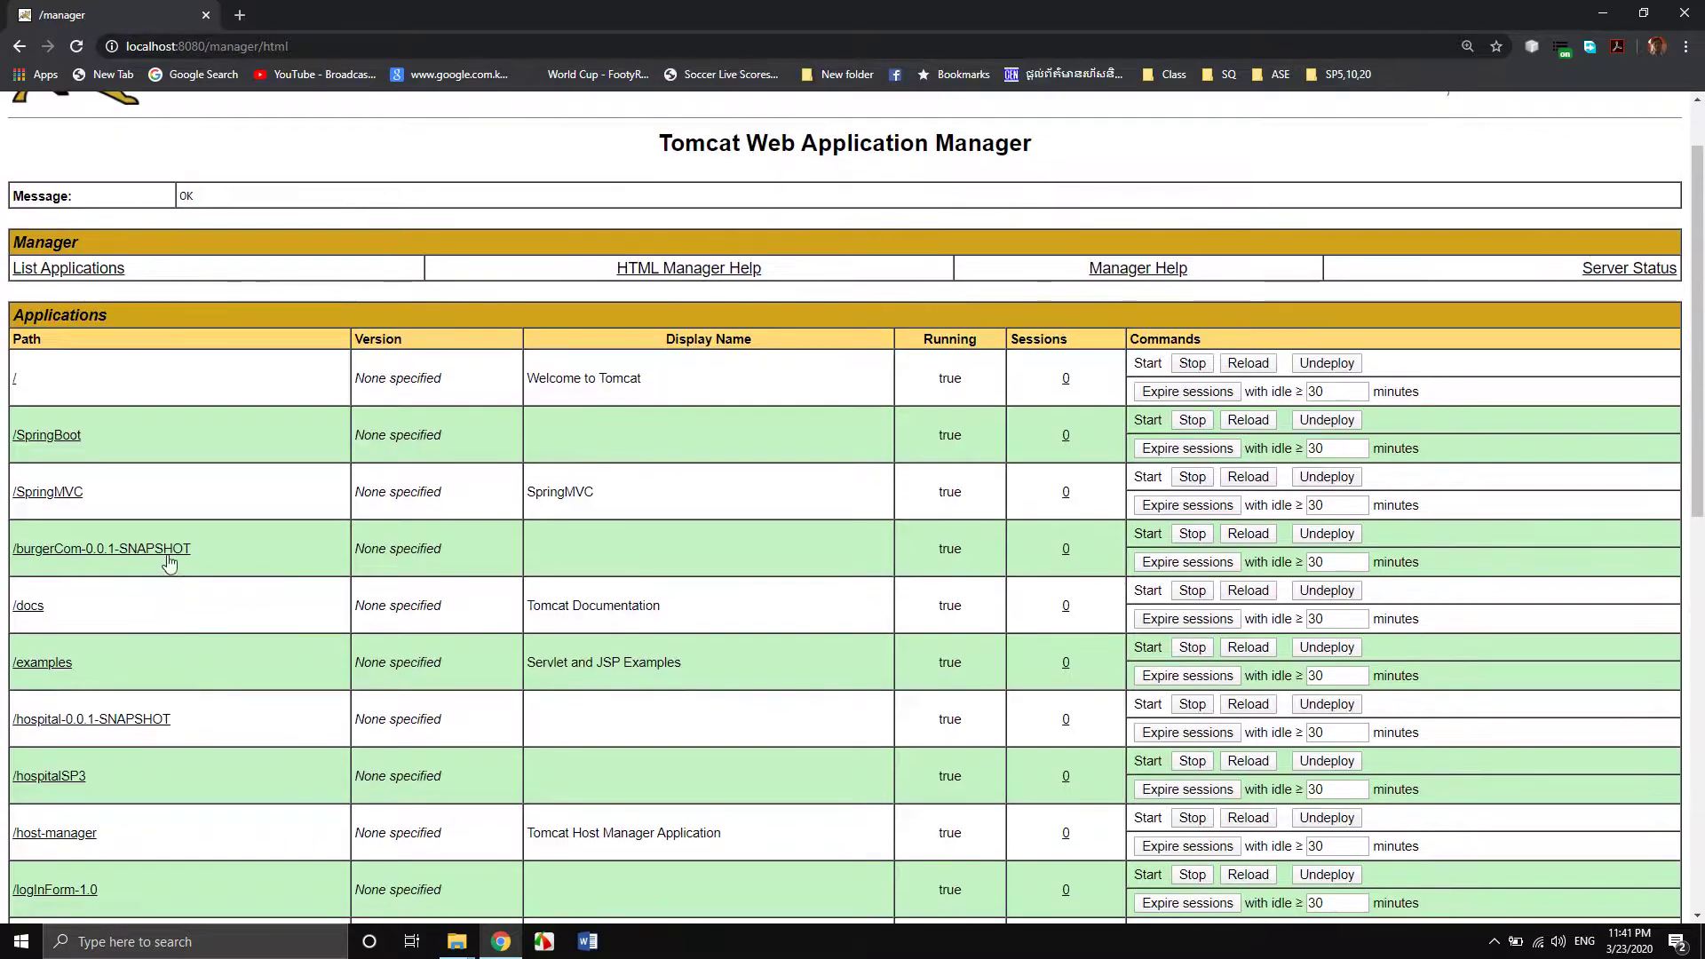
left_click(148, 550)
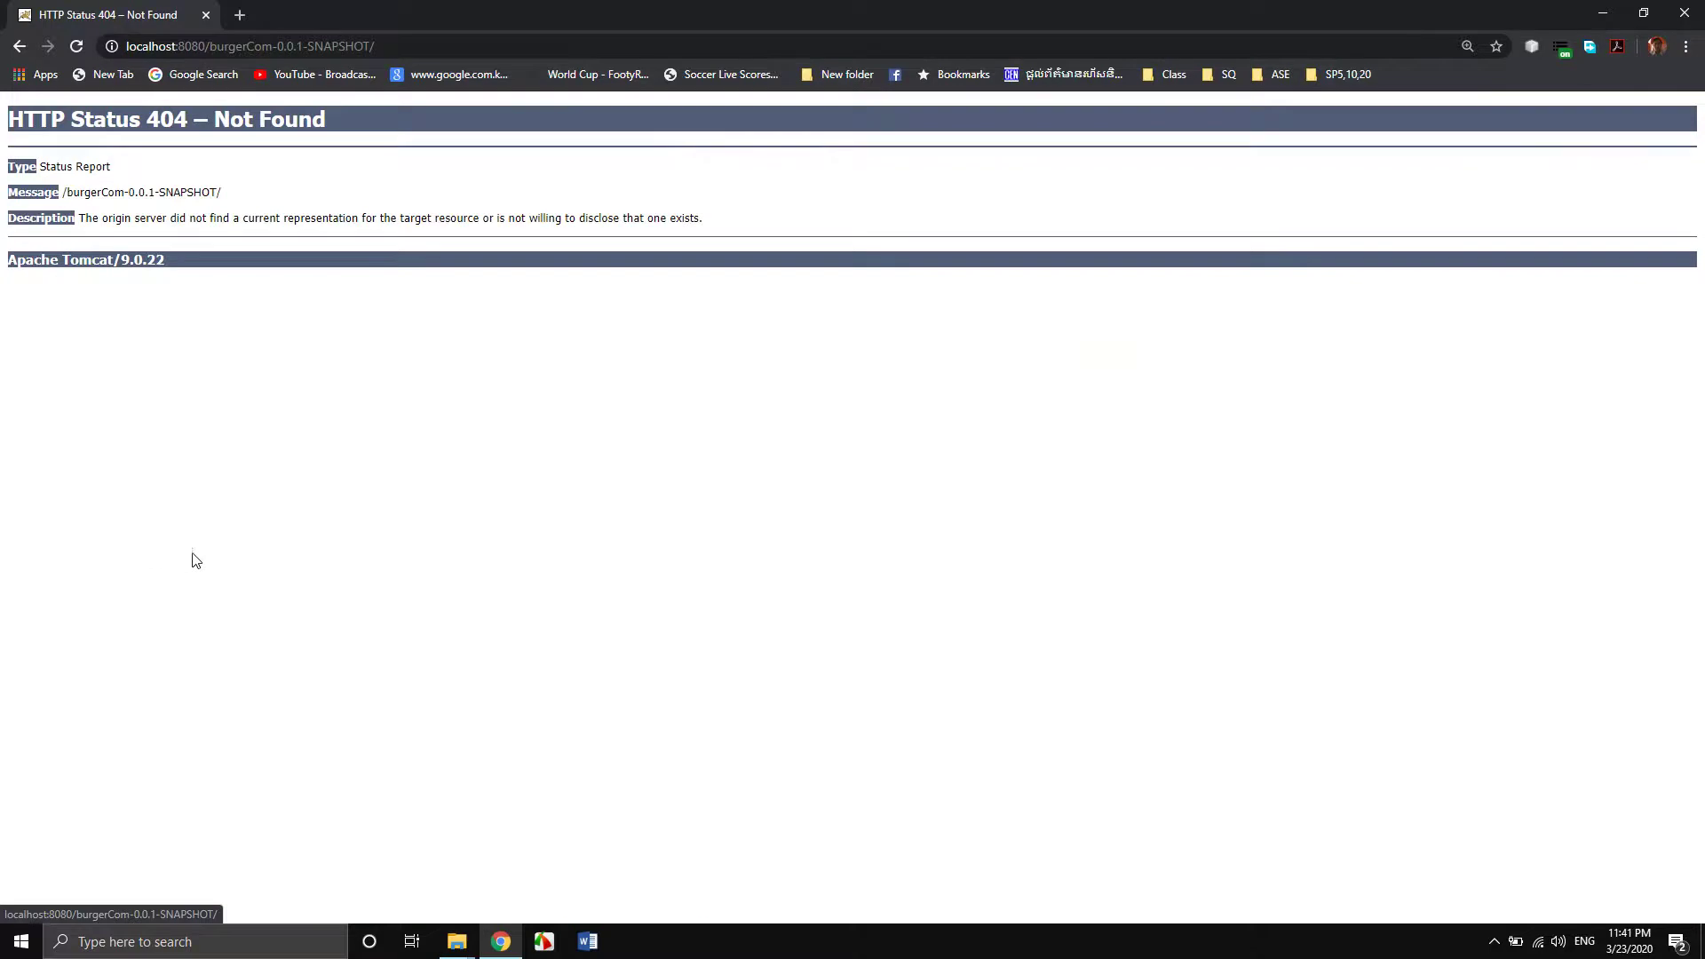
left_click(20, 49)
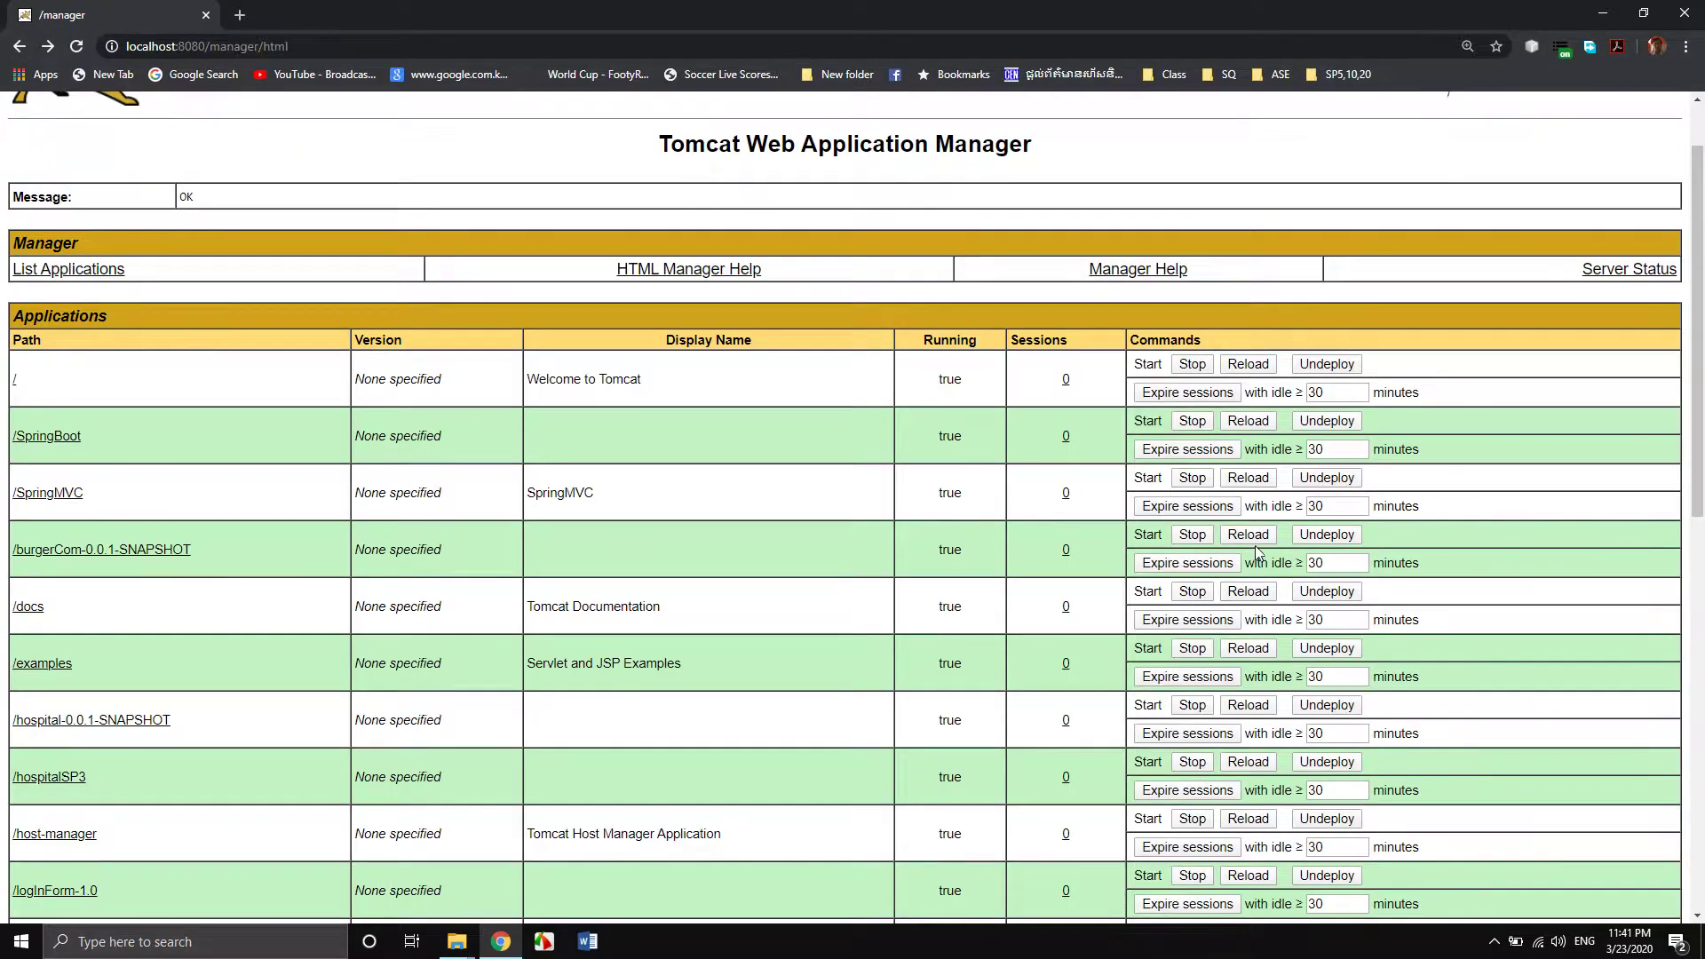
left_click(1327, 534)
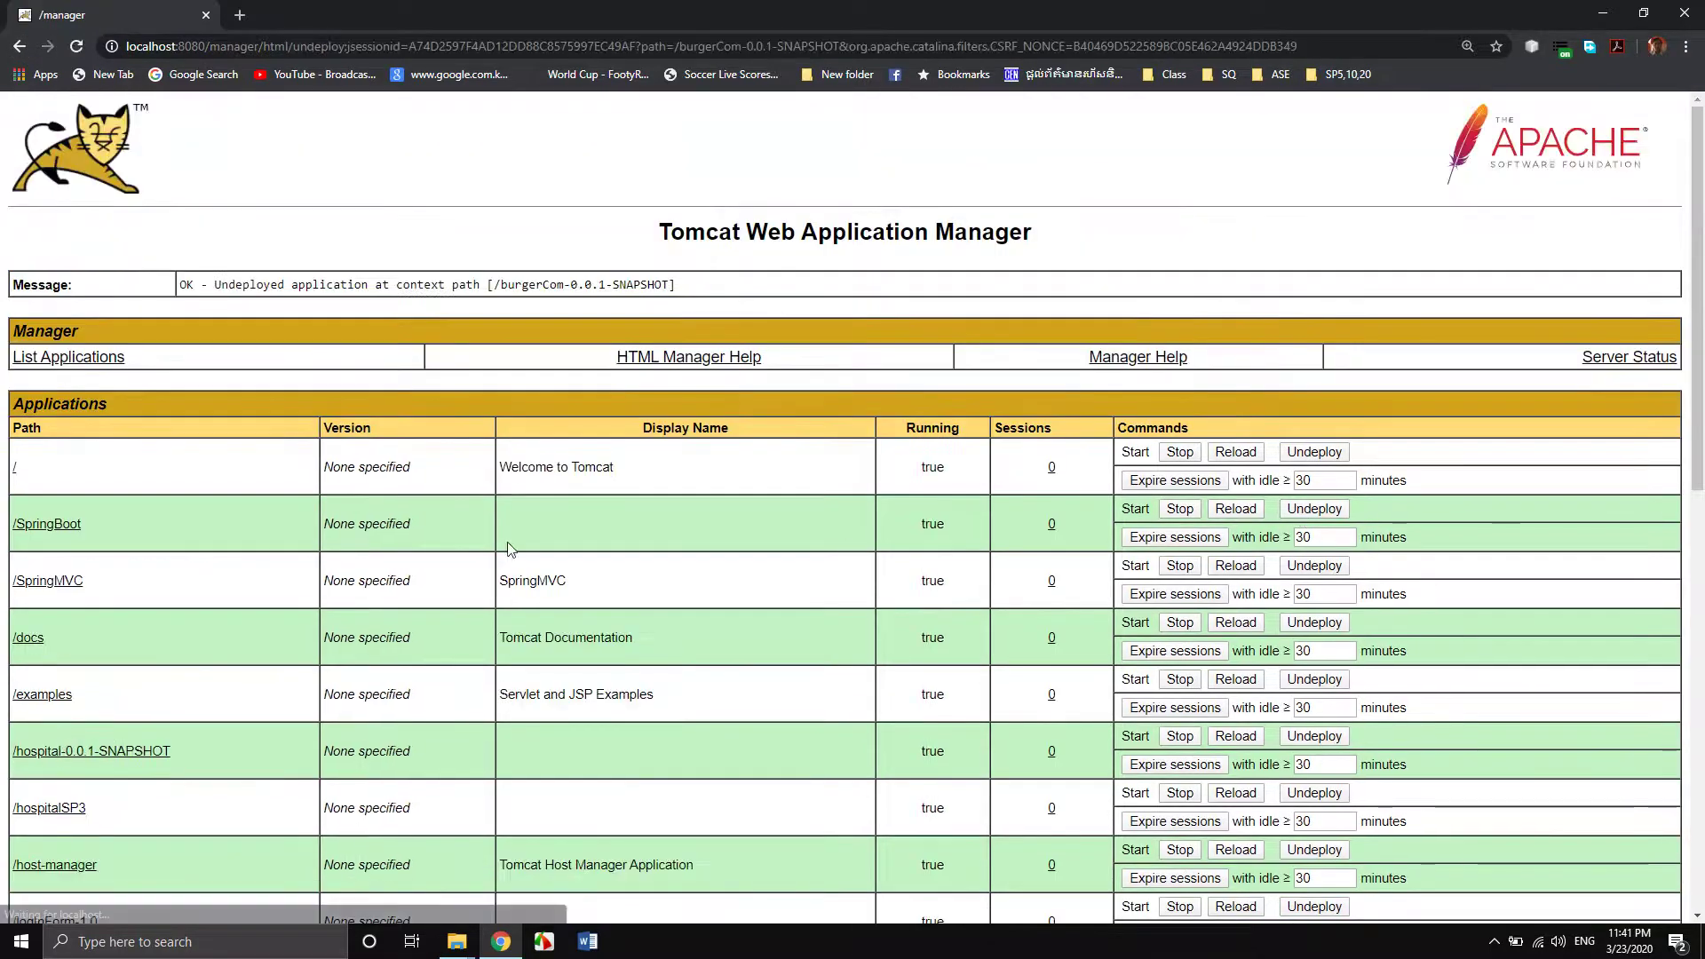
Choose burgerCom-0.0.1-SNAPSHOT.war from D:\STS\Project\burgerCom\target as the WAR file to upload and deploy it.
scroll(700, 625, "down", 5)
scroll(700, 626, "down", 4)
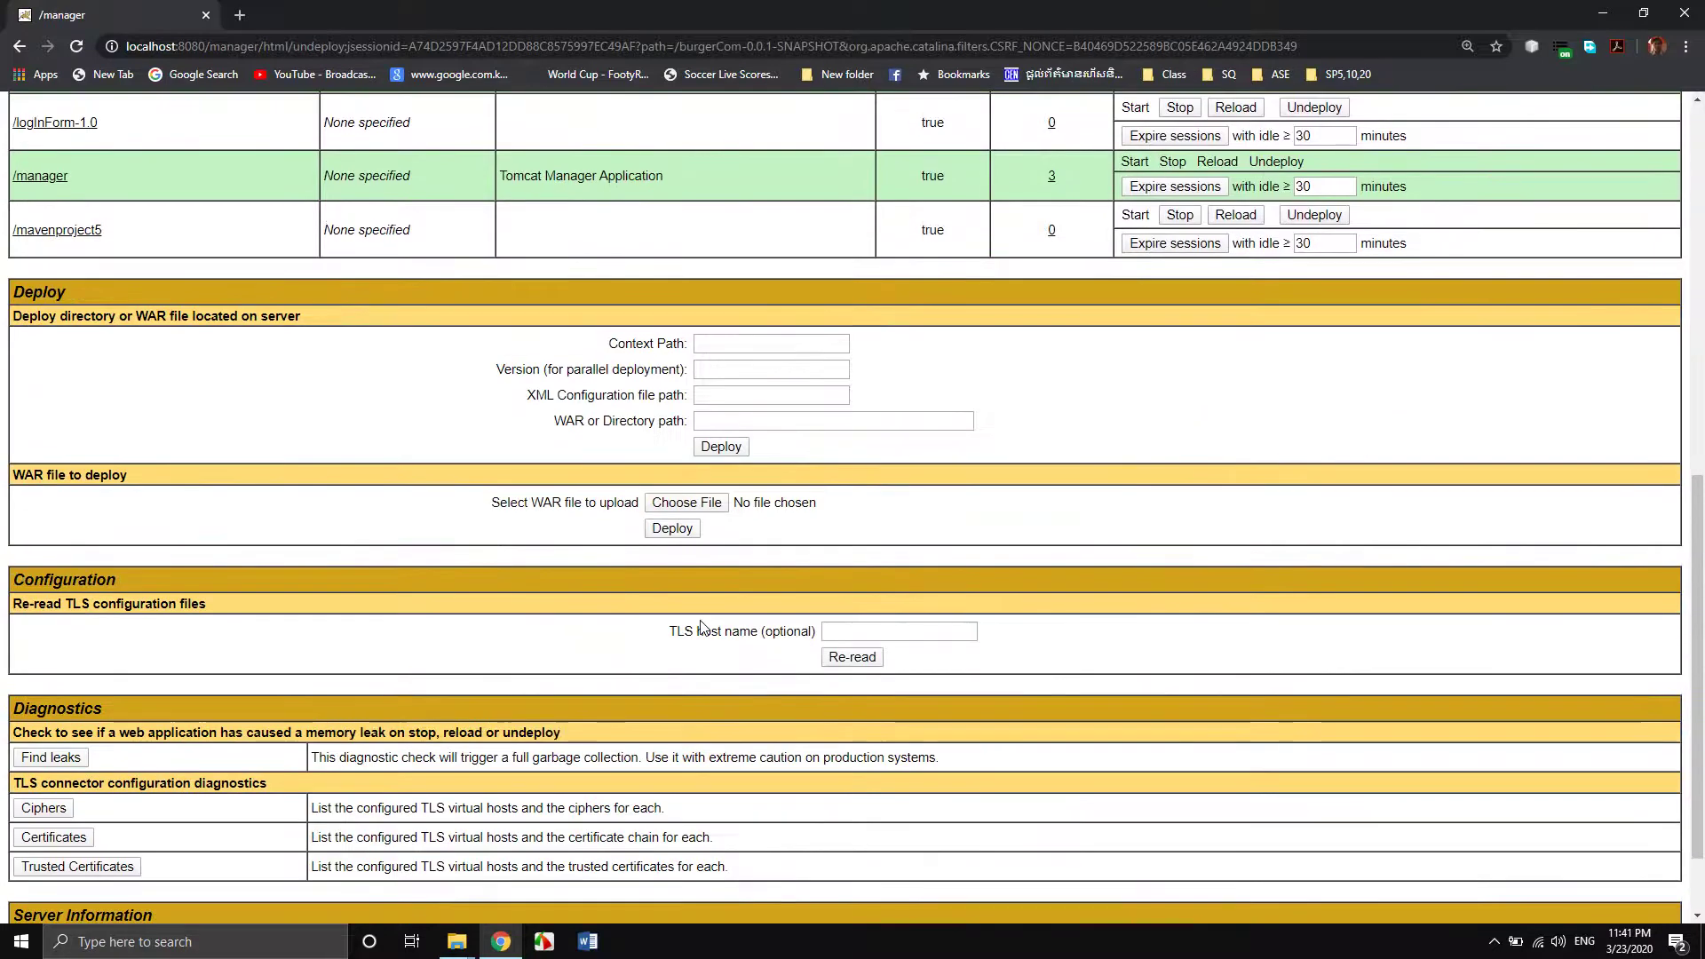
left_click(690, 503)
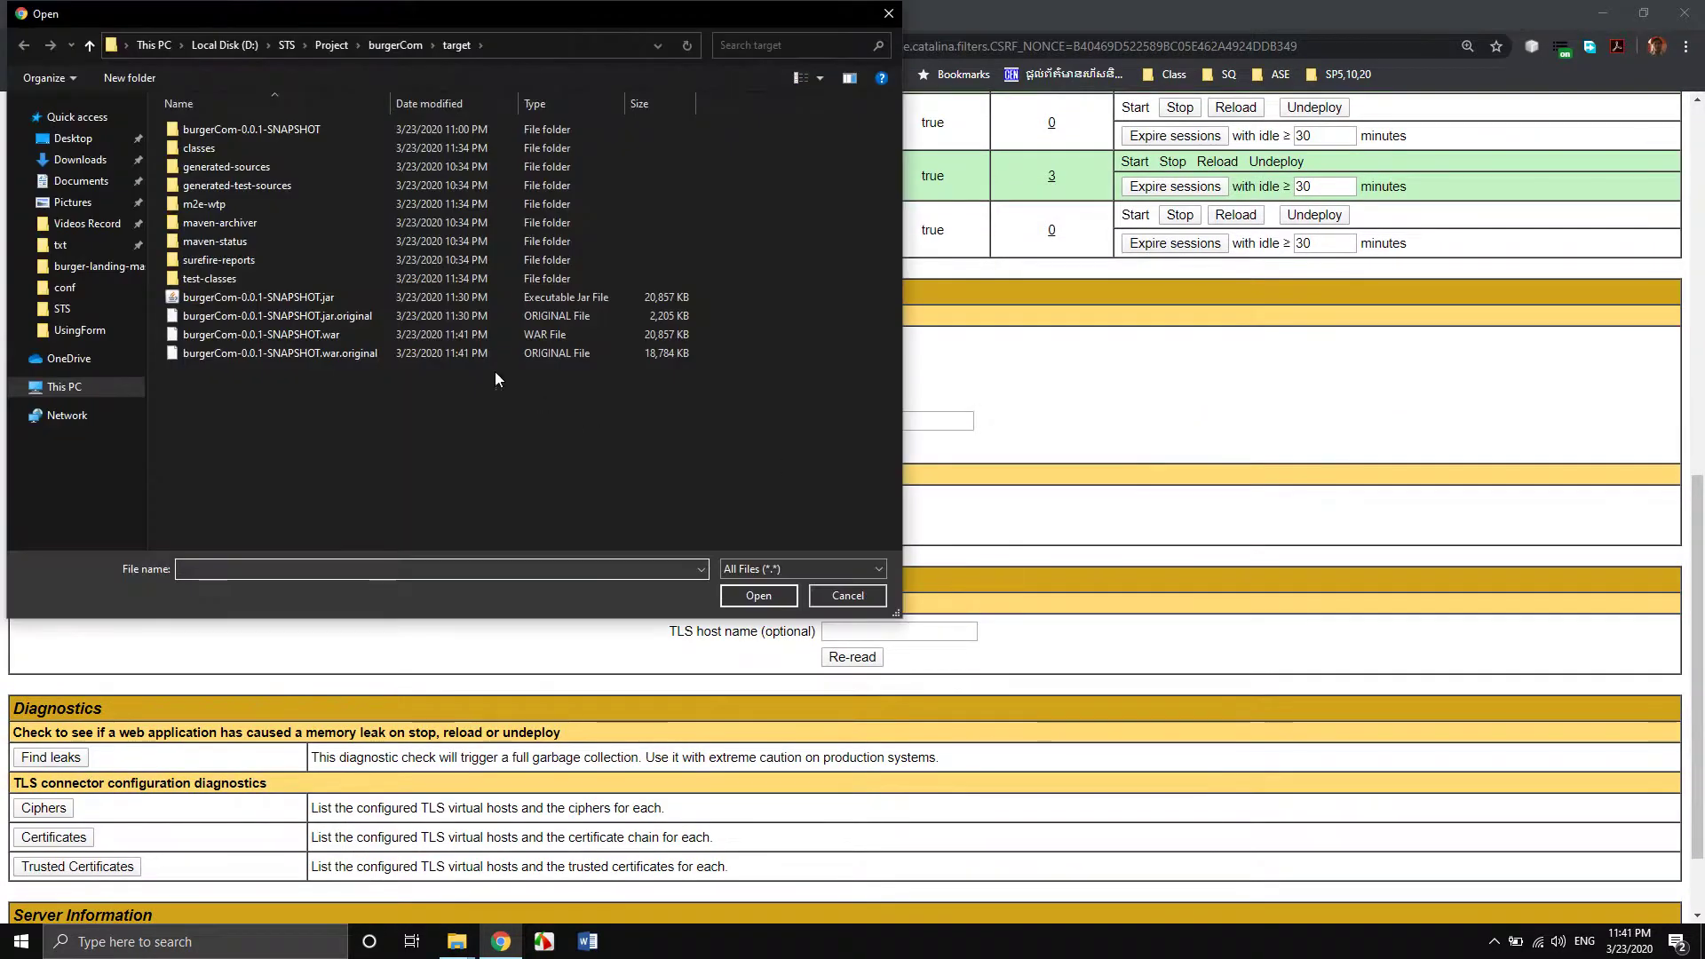
left_click(531, 46)
left_click(532, 47)
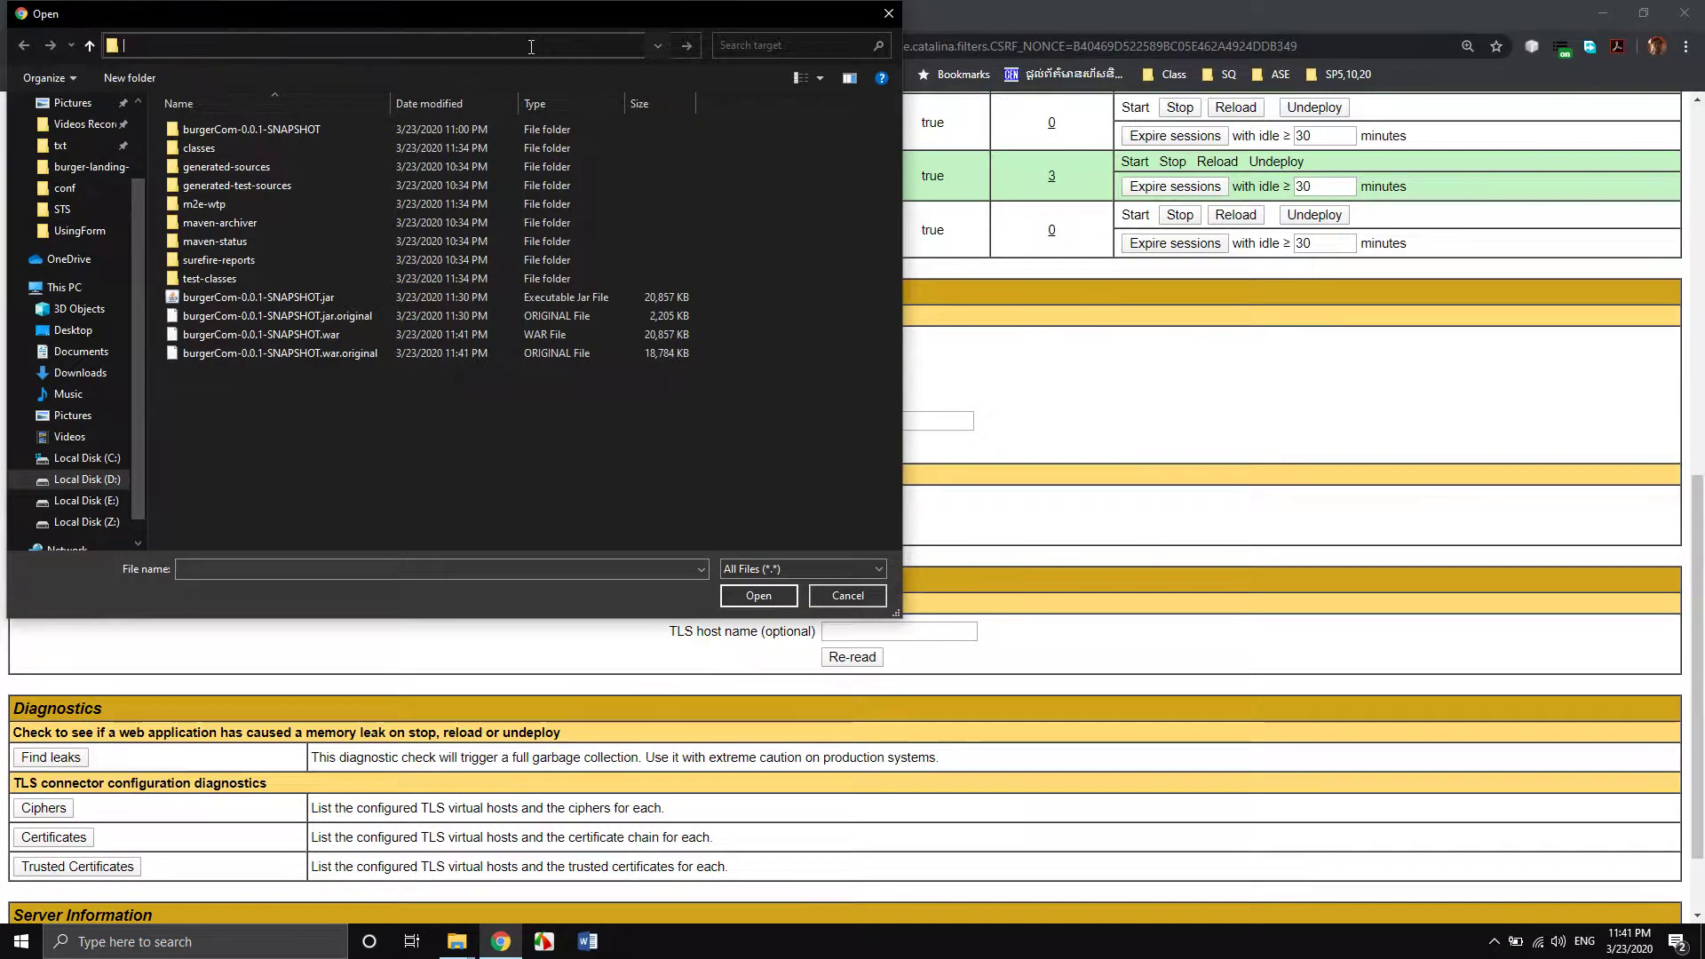
key("Escape")
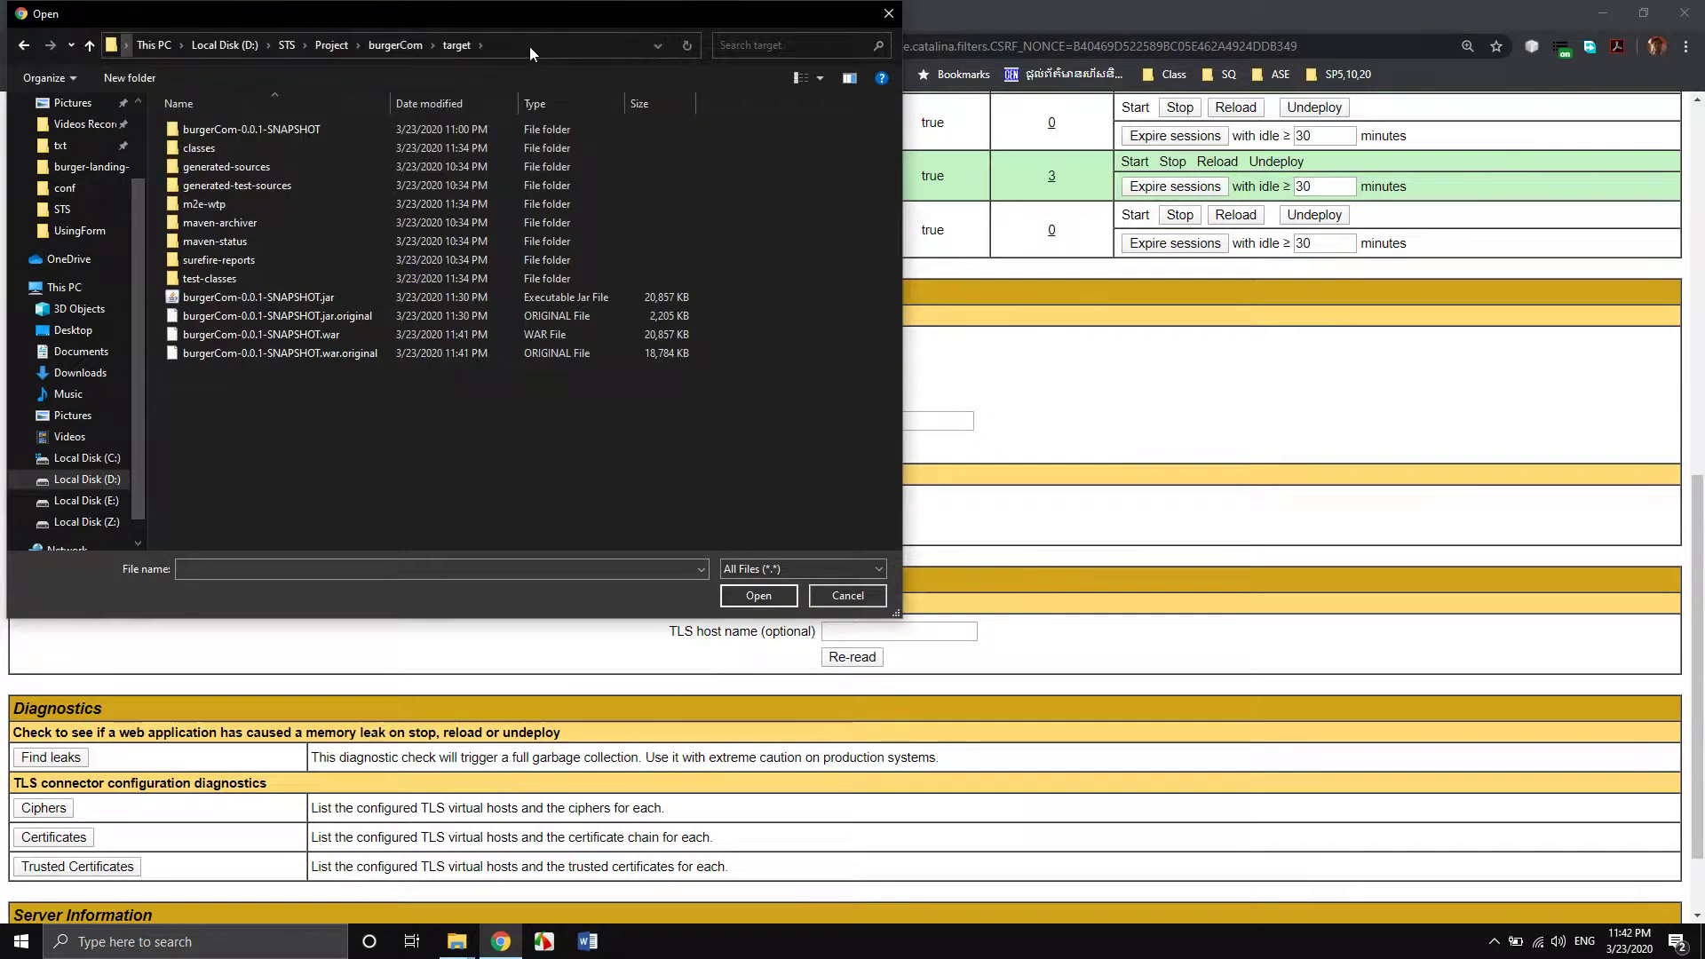
left_click(416, 335)
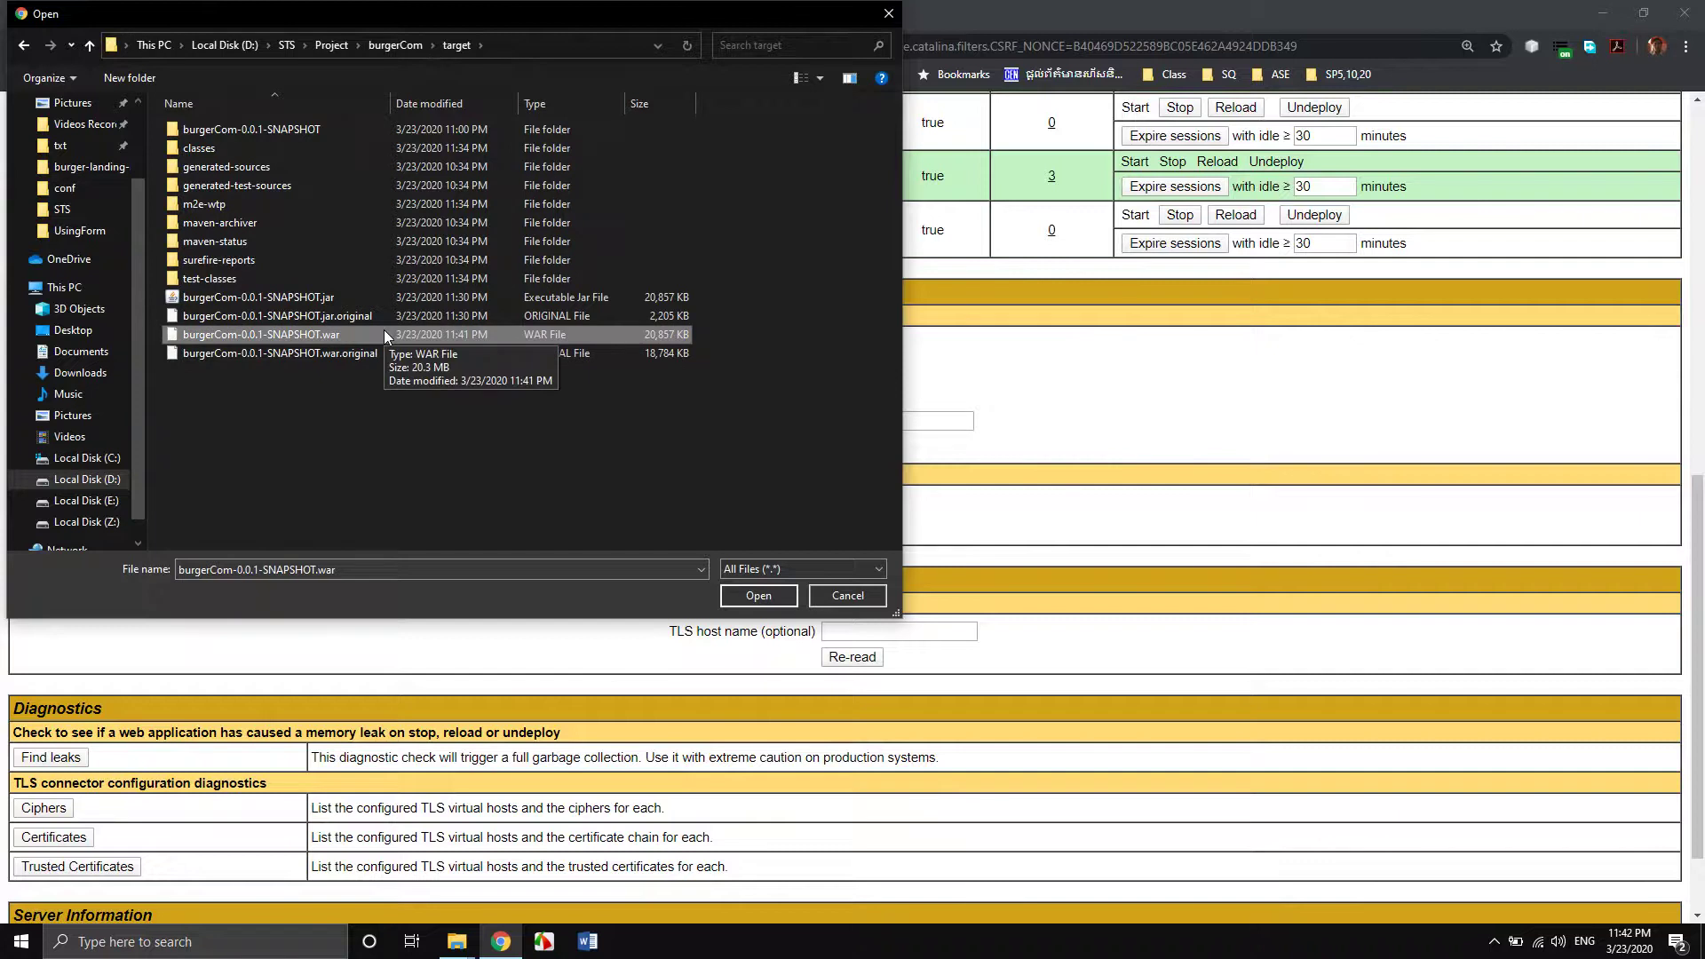
left_click(748, 597)
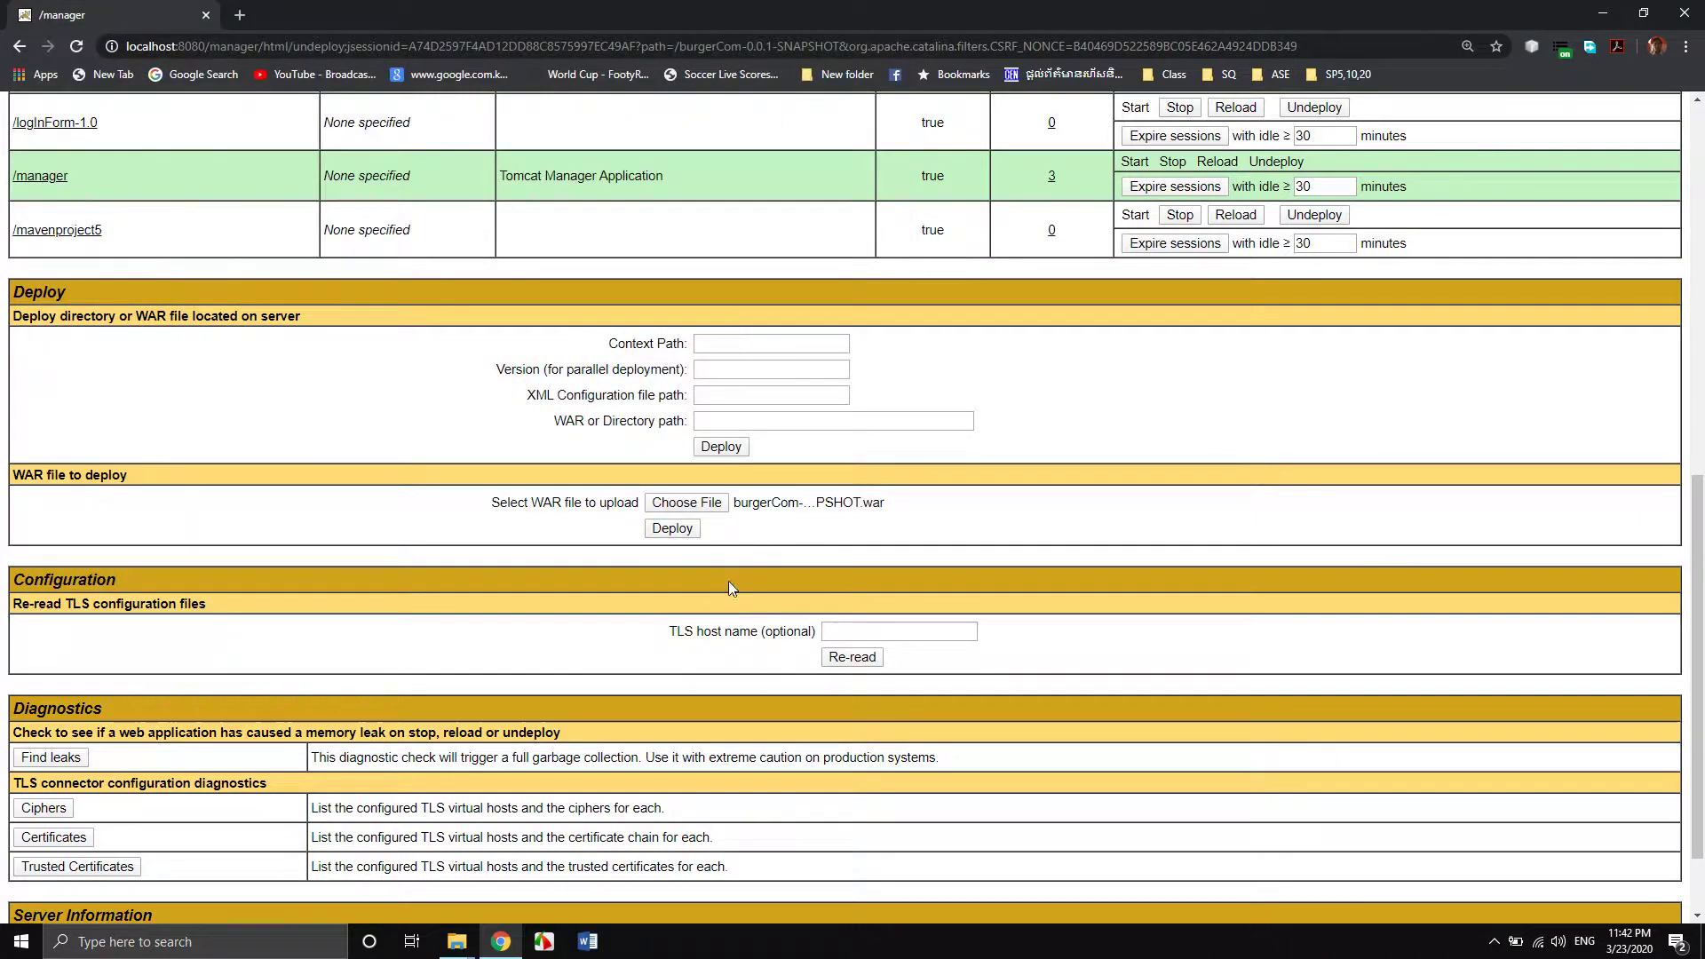
left_click(673, 529)
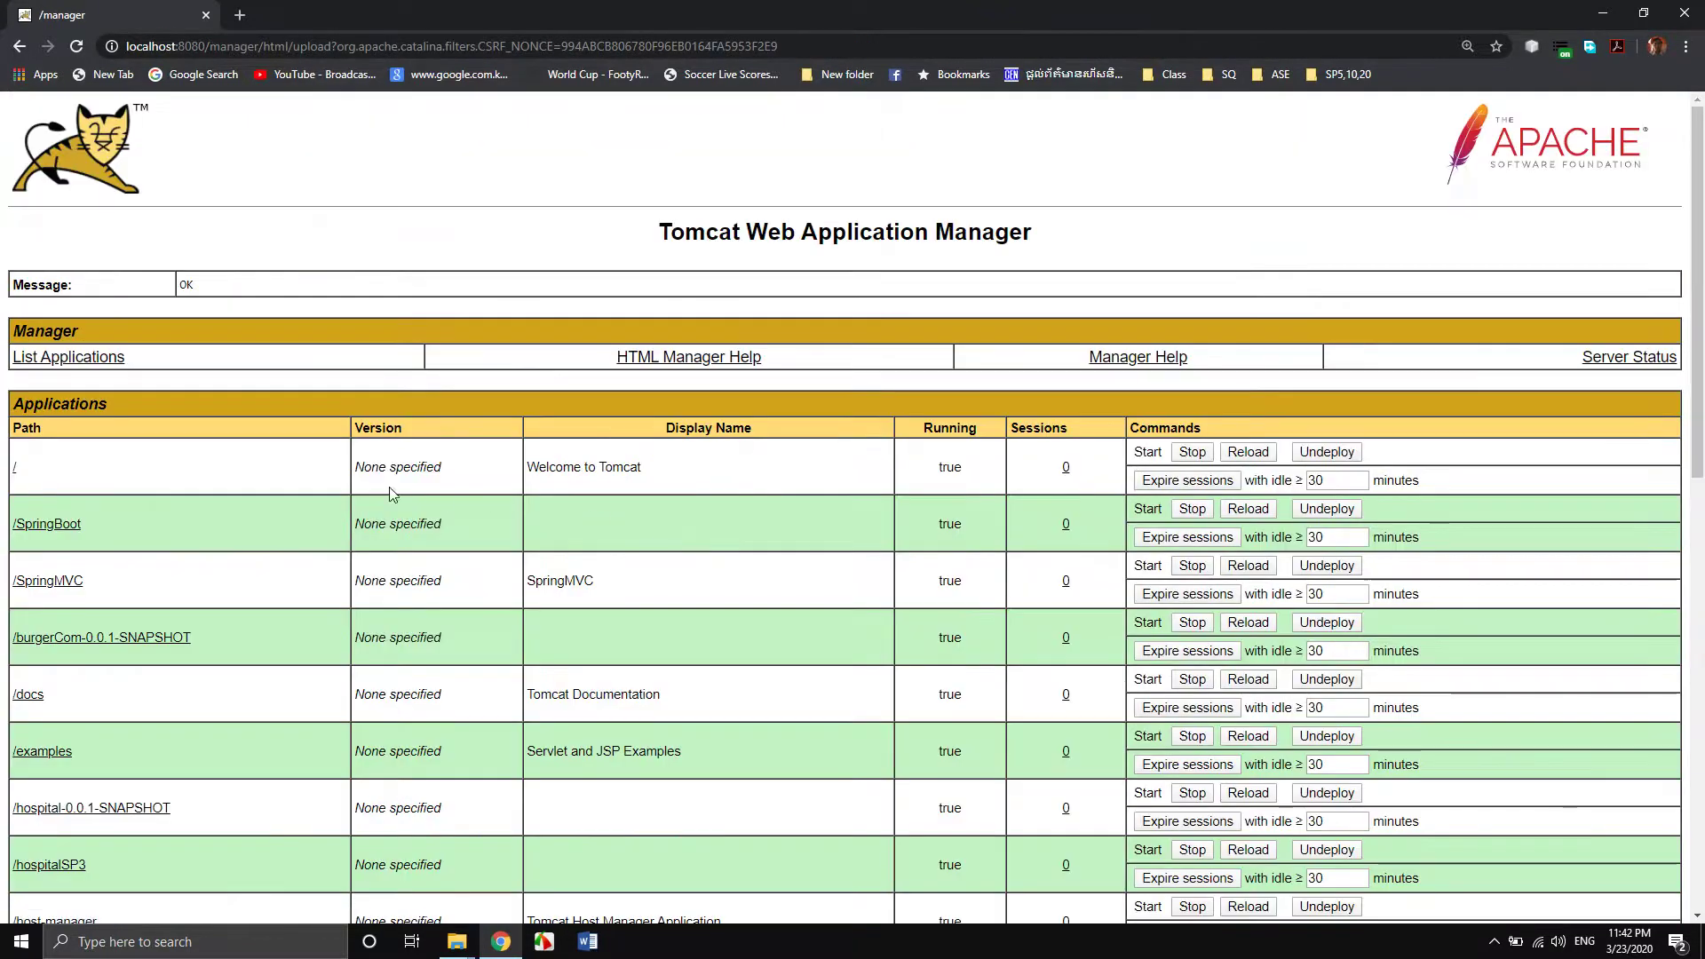
Open the deployed /burgerCom-0.0.1-SNAPSHOT application, check its landing page and Menu section, and close the browser.
scroll(312, 469, "down", 2)
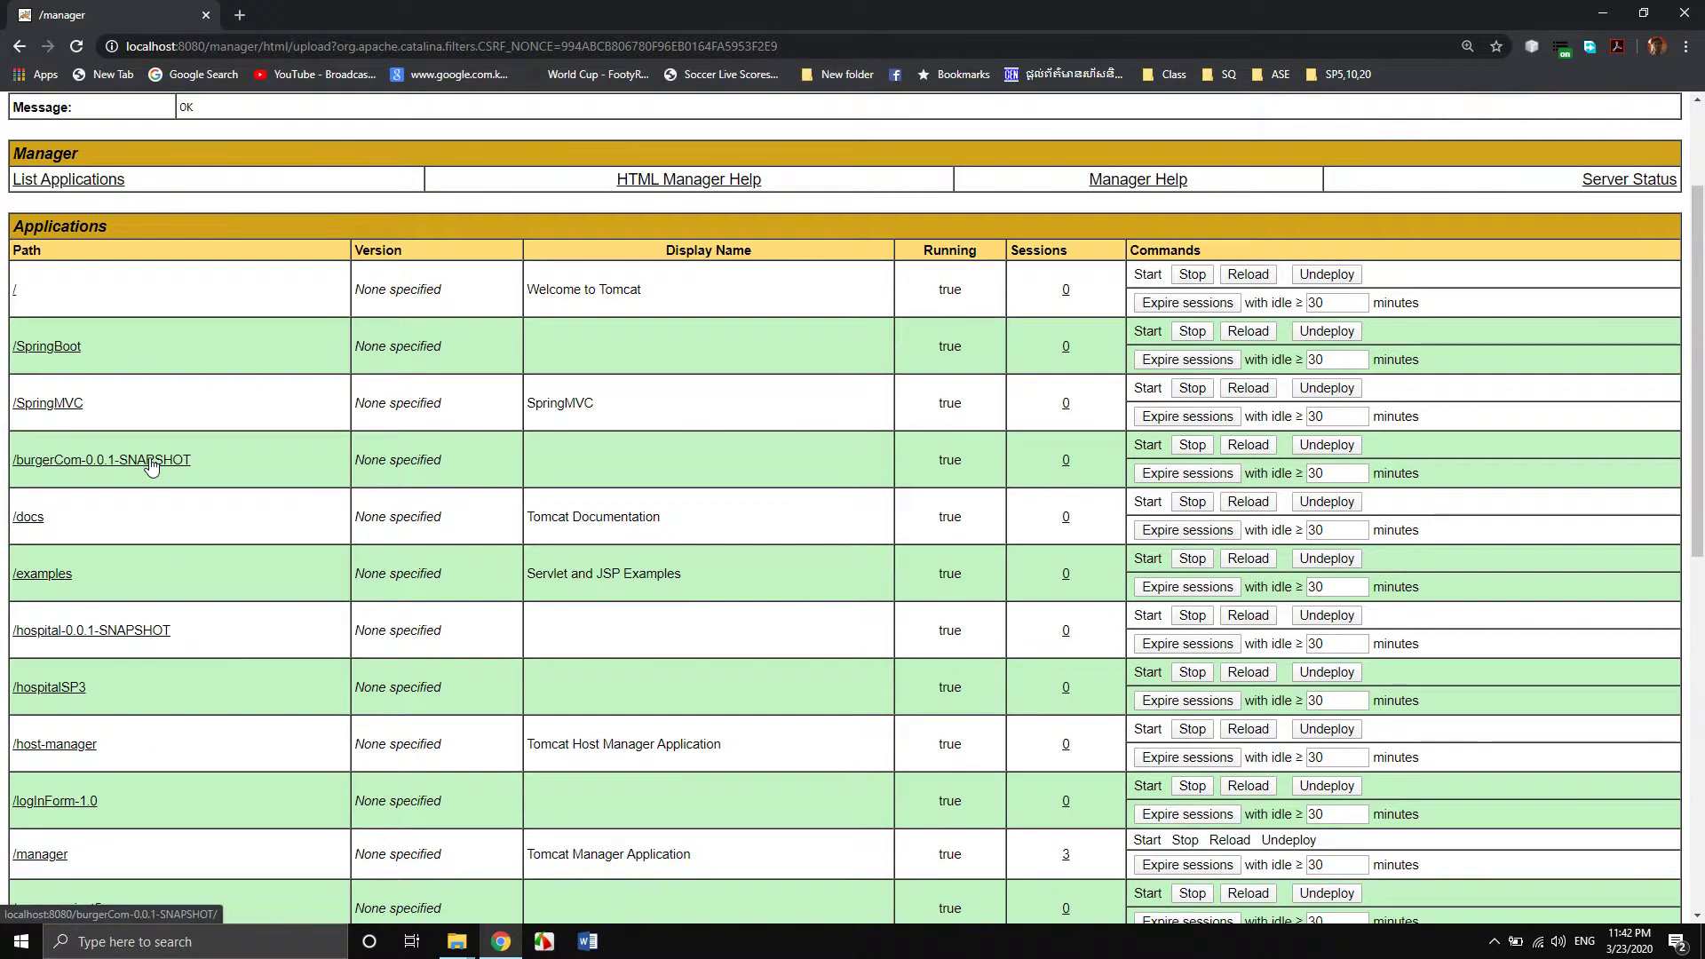
left_click(151, 466)
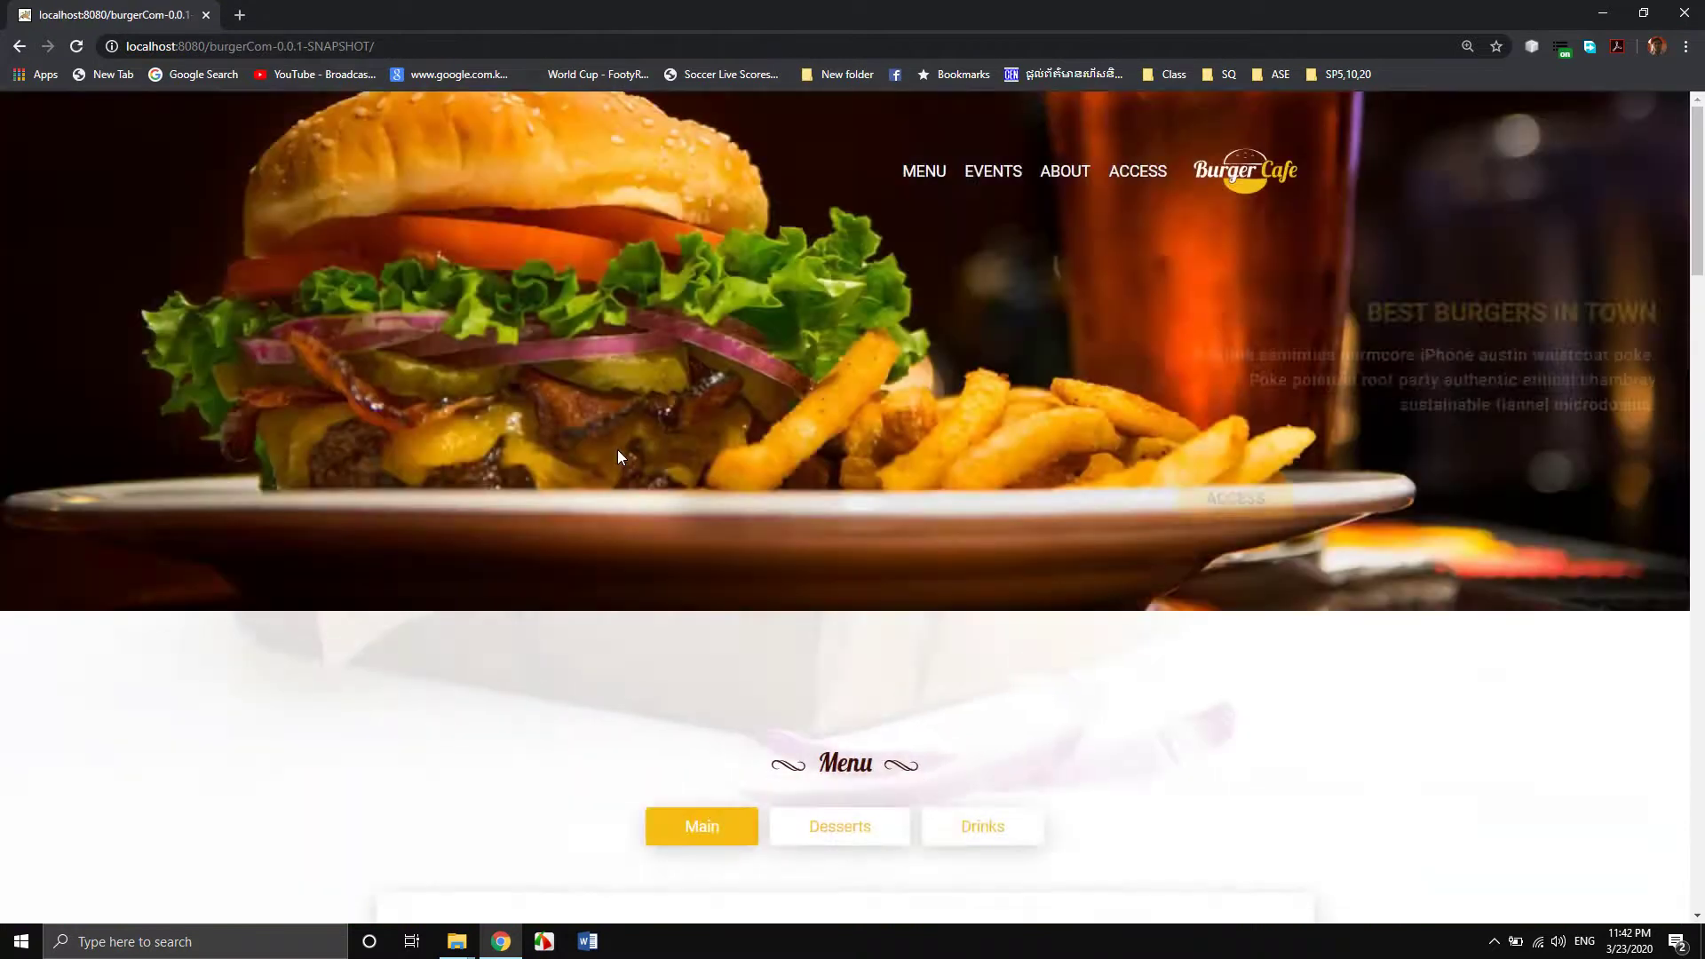
scroll(710, 416, "down", 4)
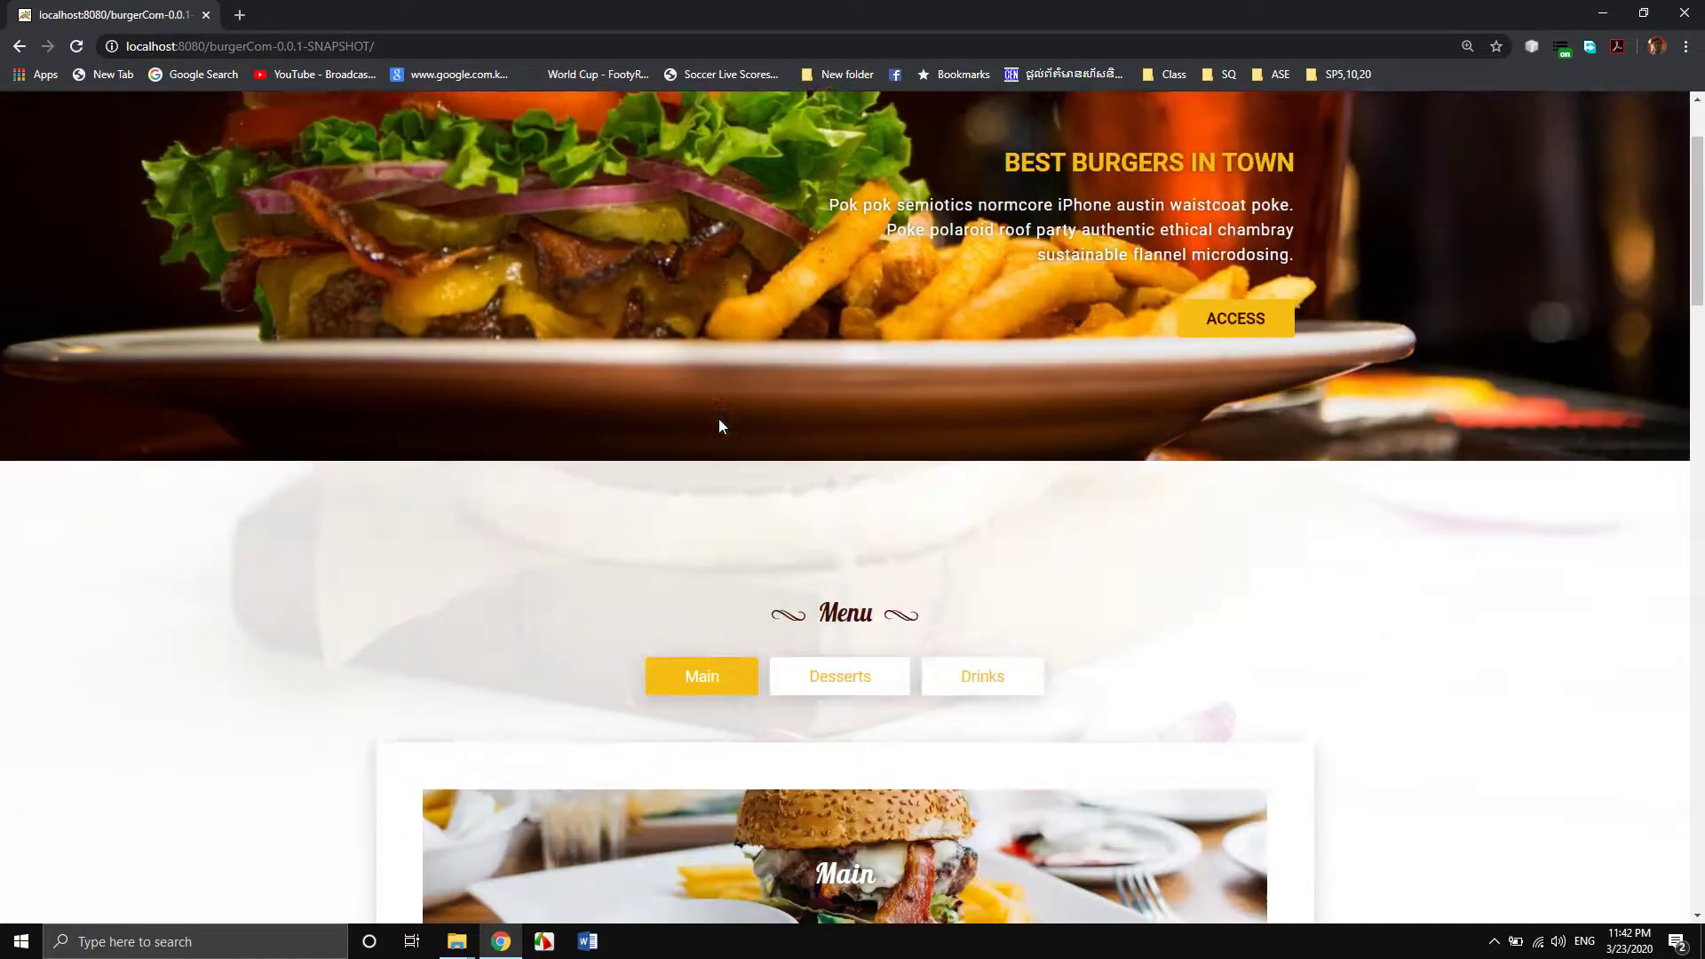
scroll(720, 419, "down", 6)
scroll(723, 424, "up", 4)
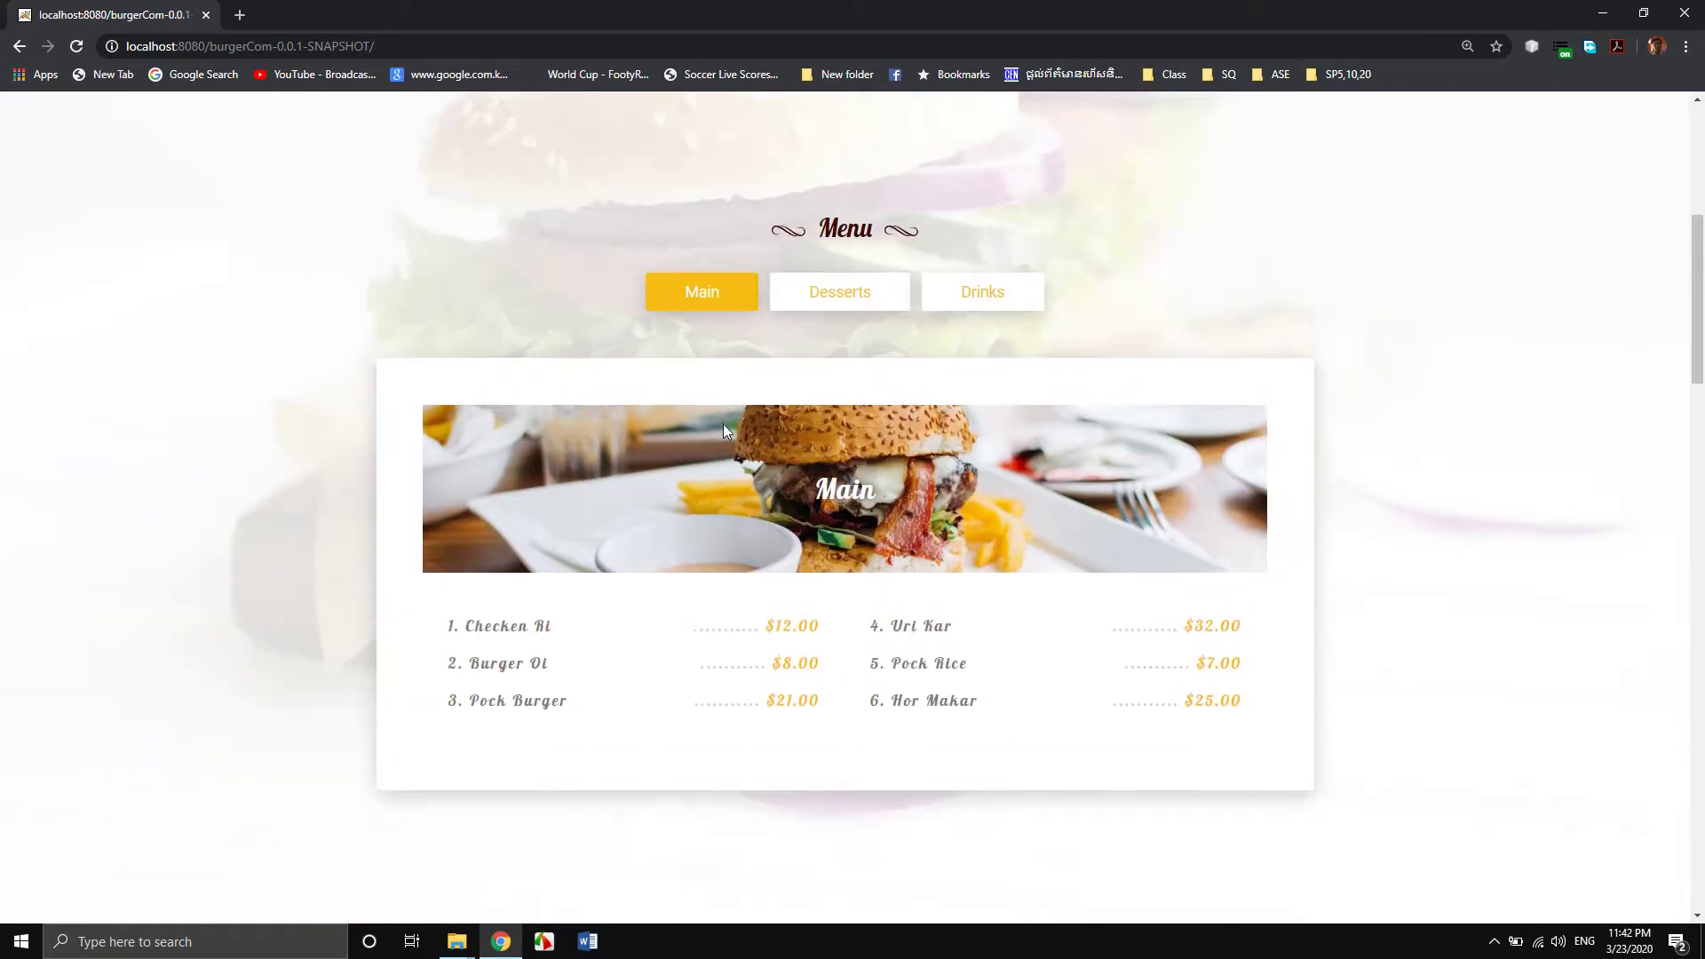
scroll(882, 497, "down", 4)
scroll(882, 497, "up", 4)
scroll(882, 497, "down", 4)
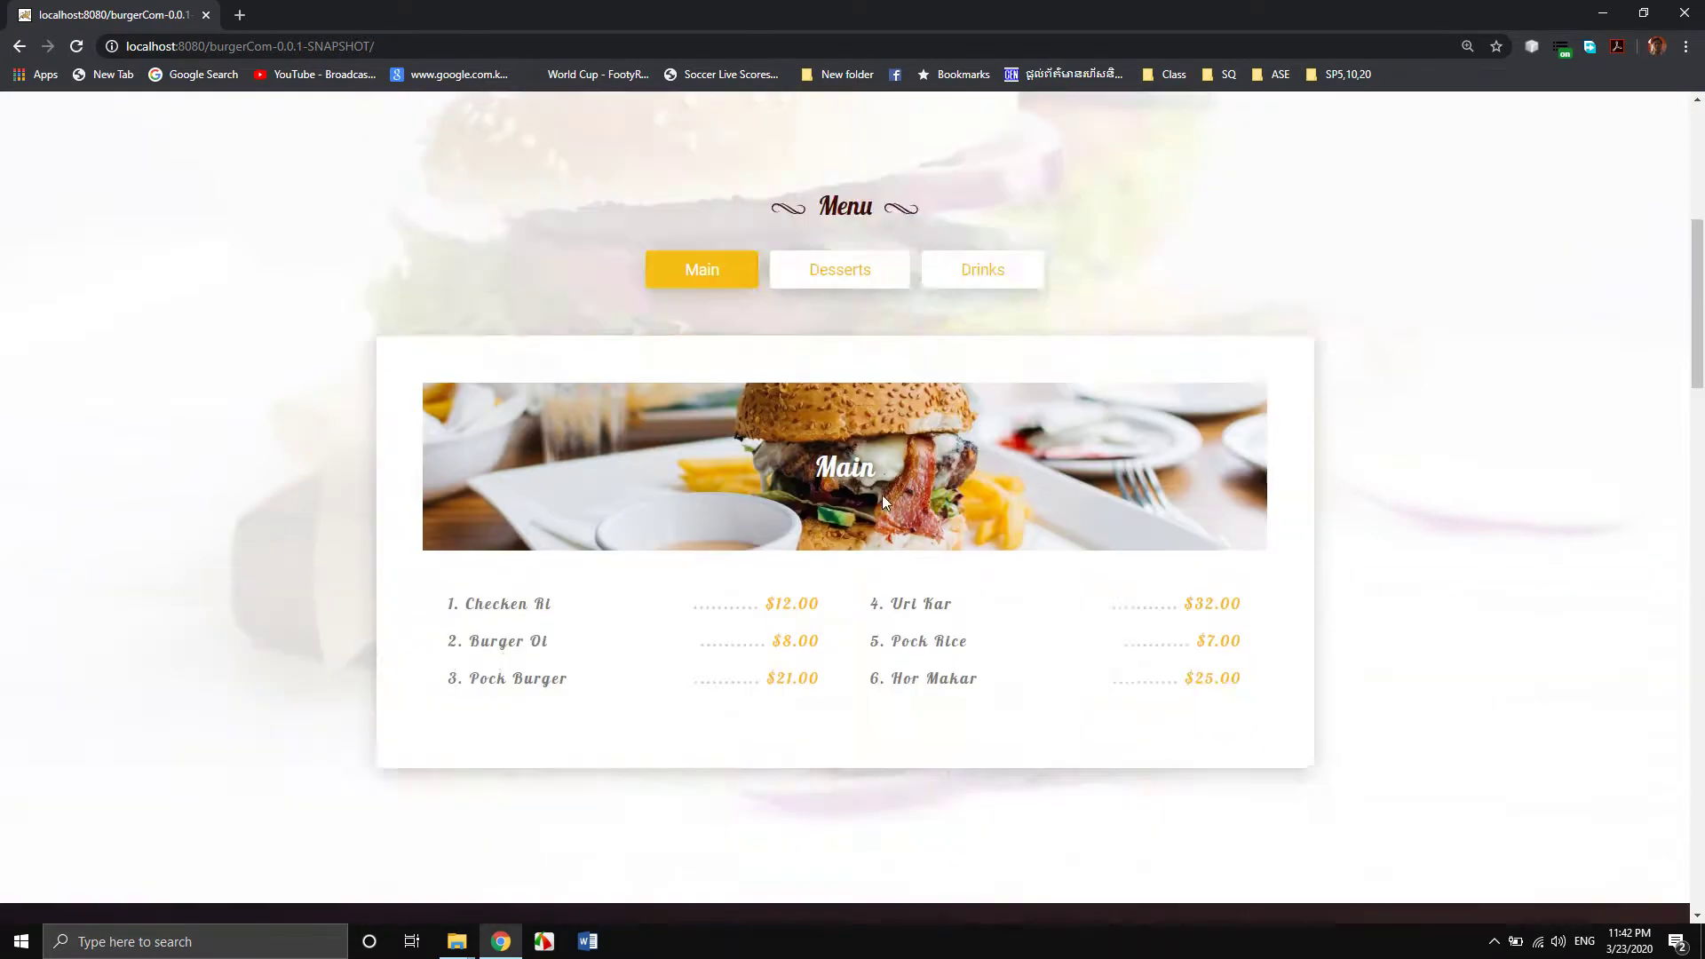
scroll(886, 503, "up", 5)
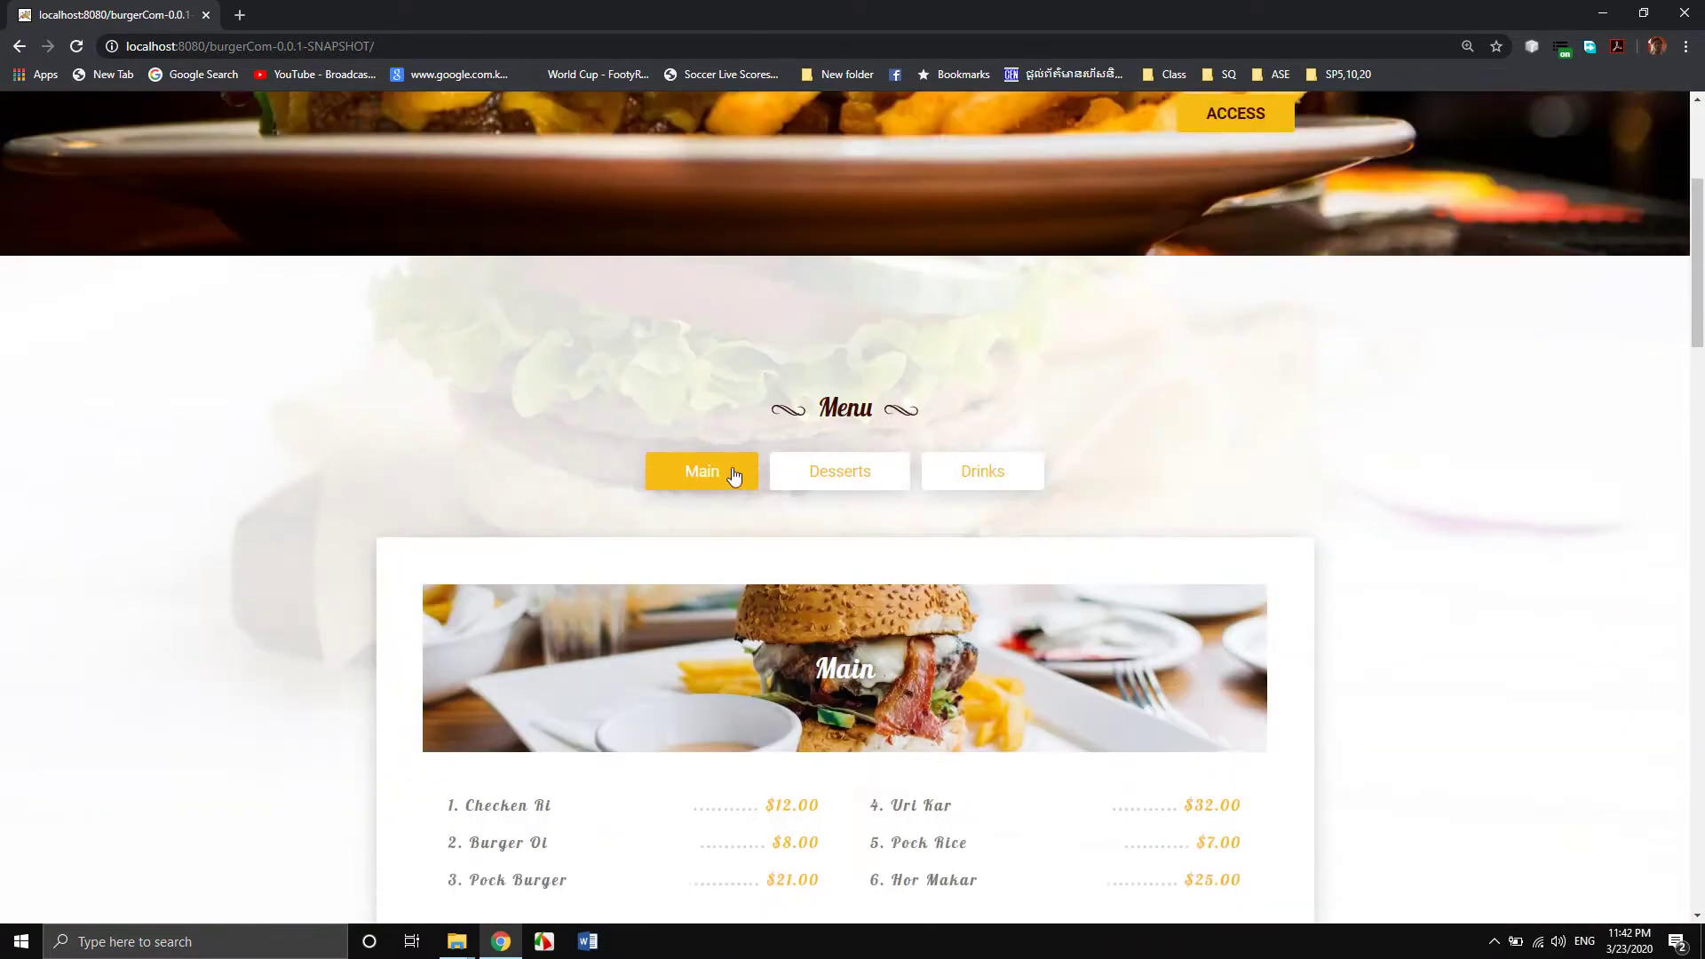
left_click(1696, 7)
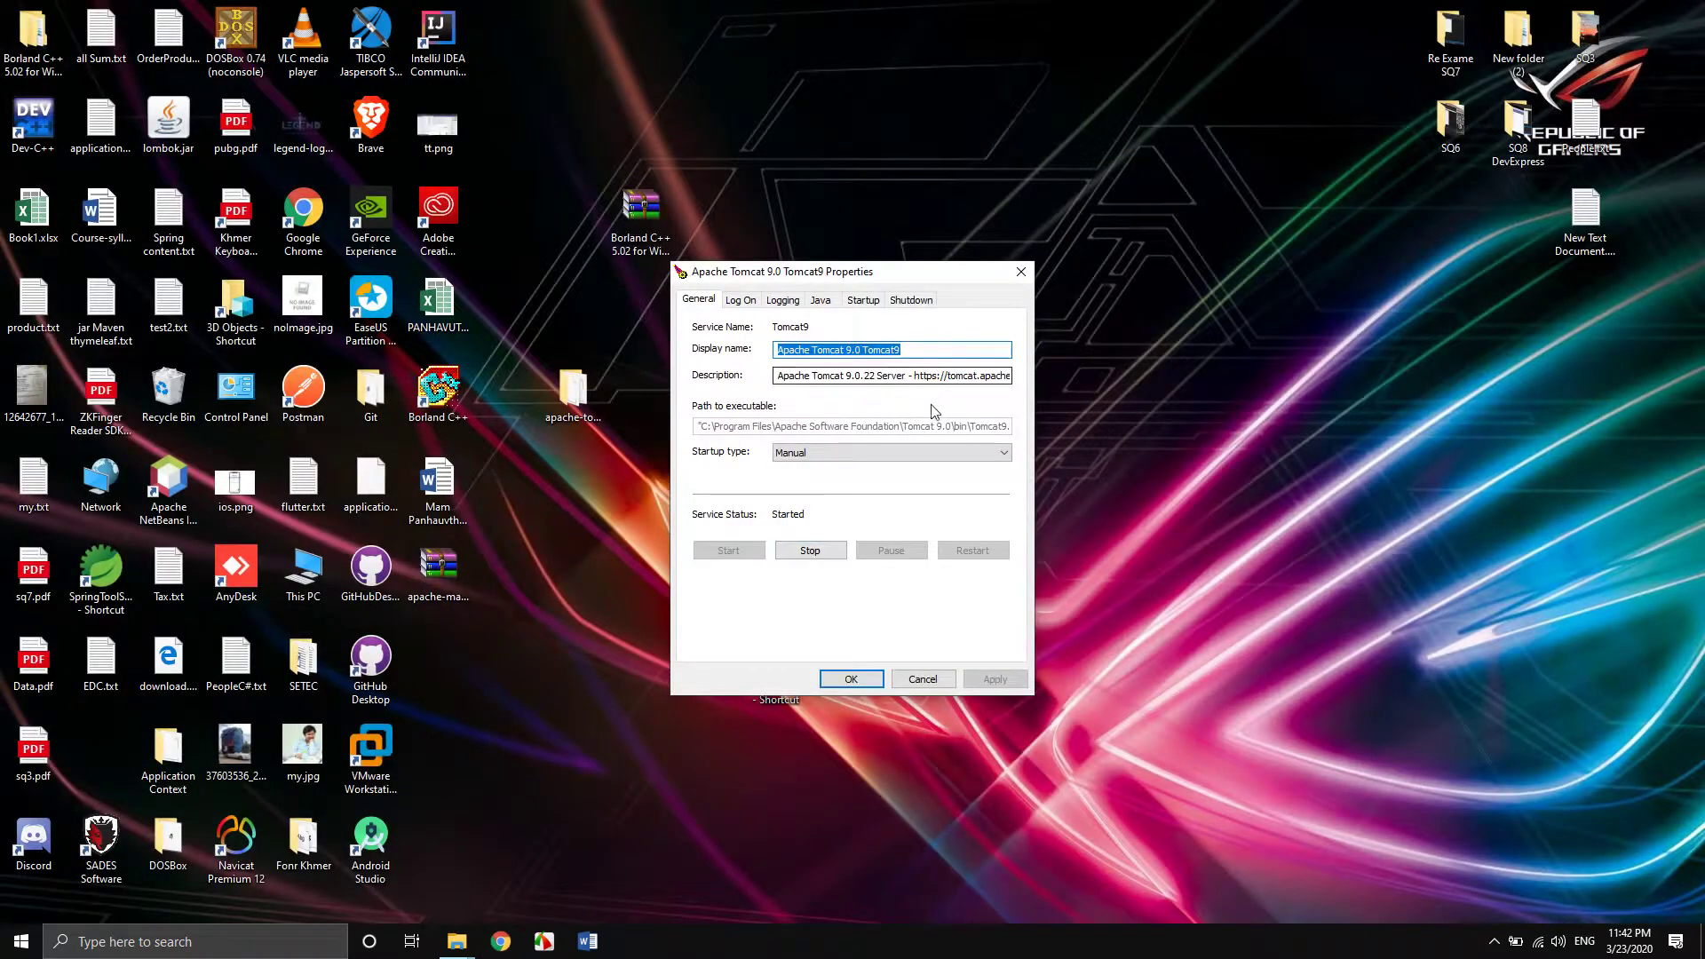
Reopen the Tomcat9 properties from the desktop shortcut and set the service's startup type to Automatic.
left_click(1020, 272)
double_click(767, 658)
left_click(917, 453)
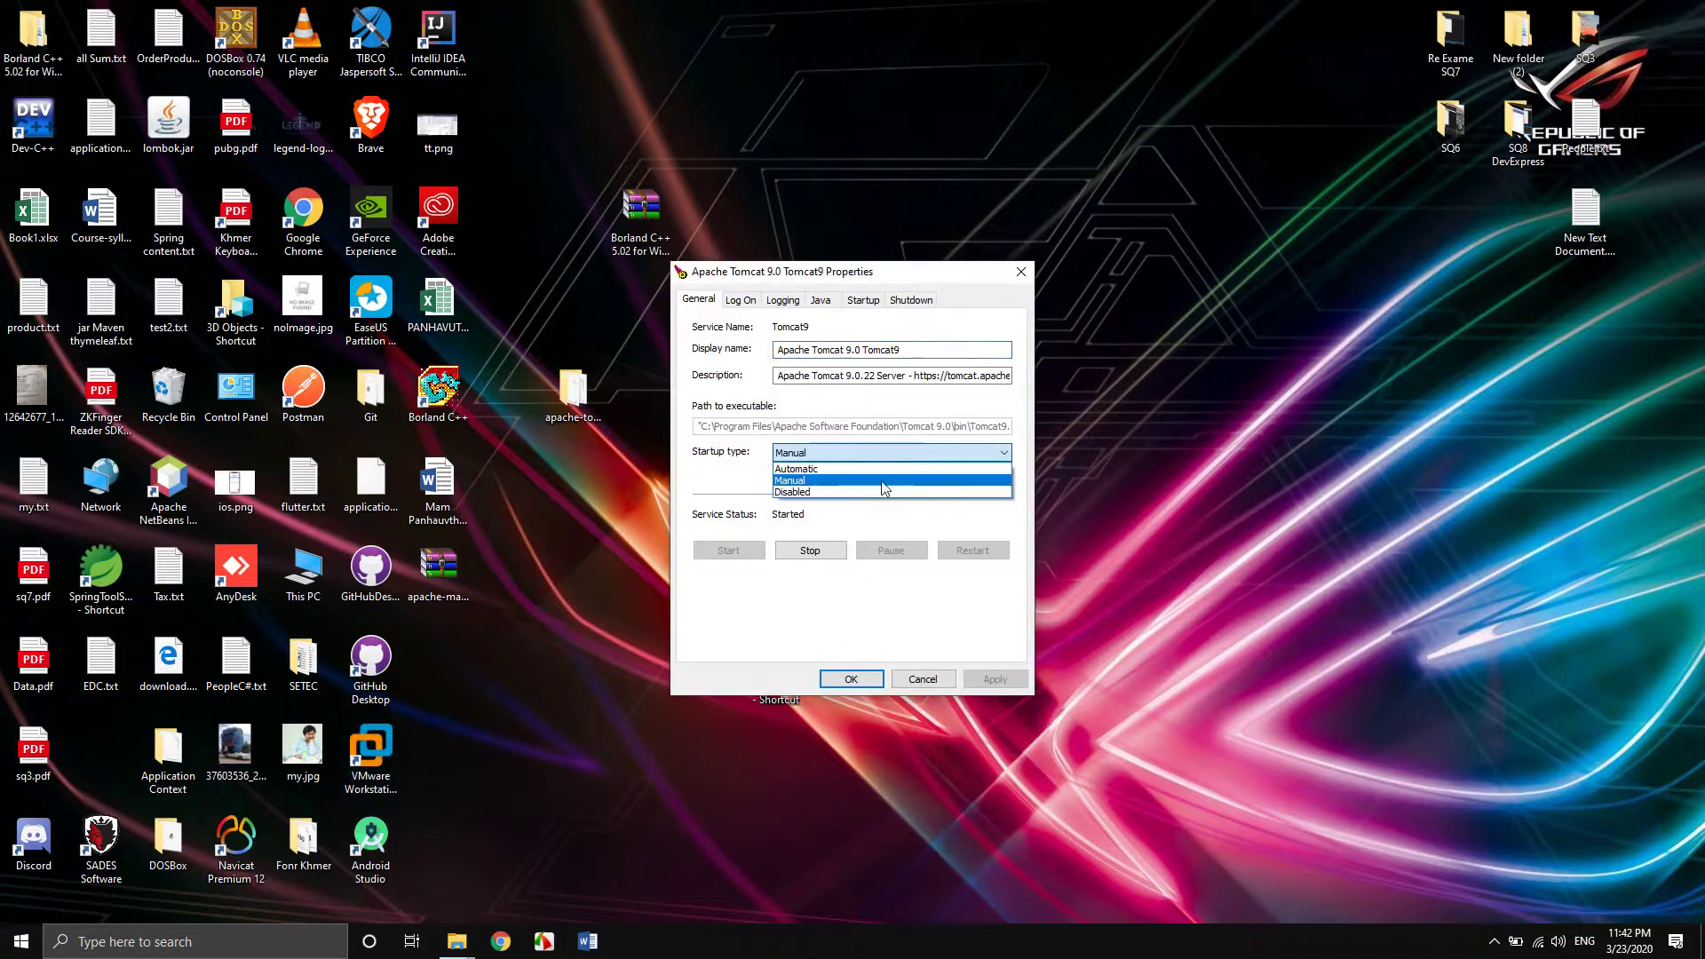
left_click(837, 468)
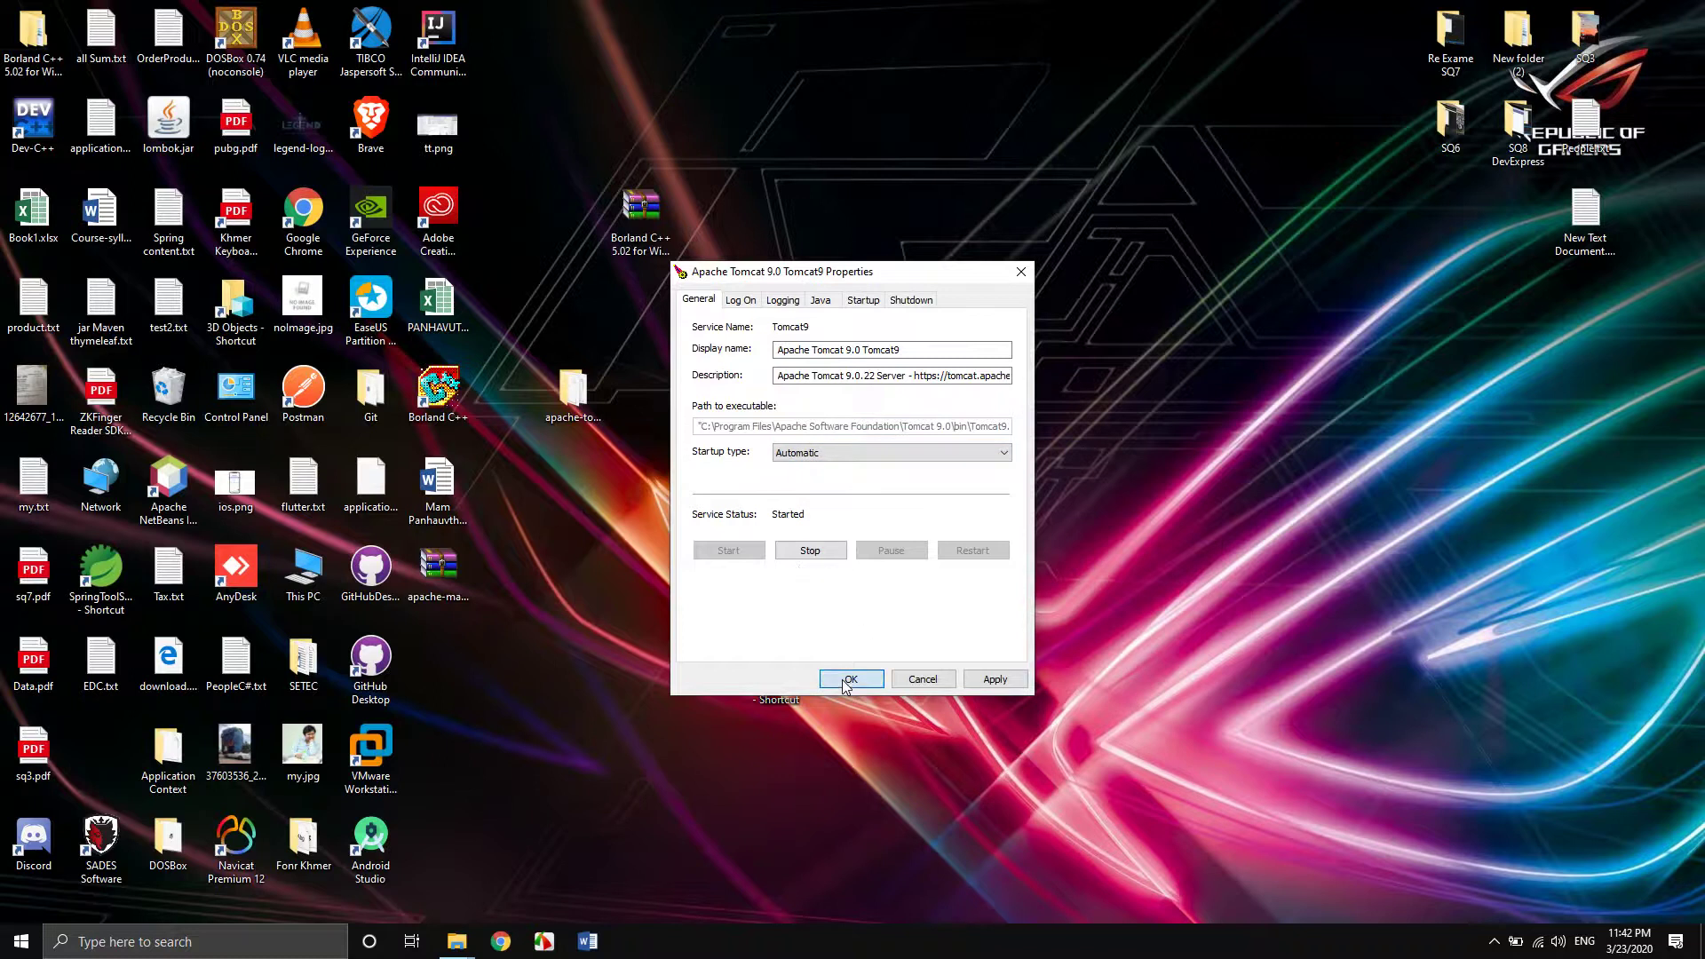
left_click(851, 678)
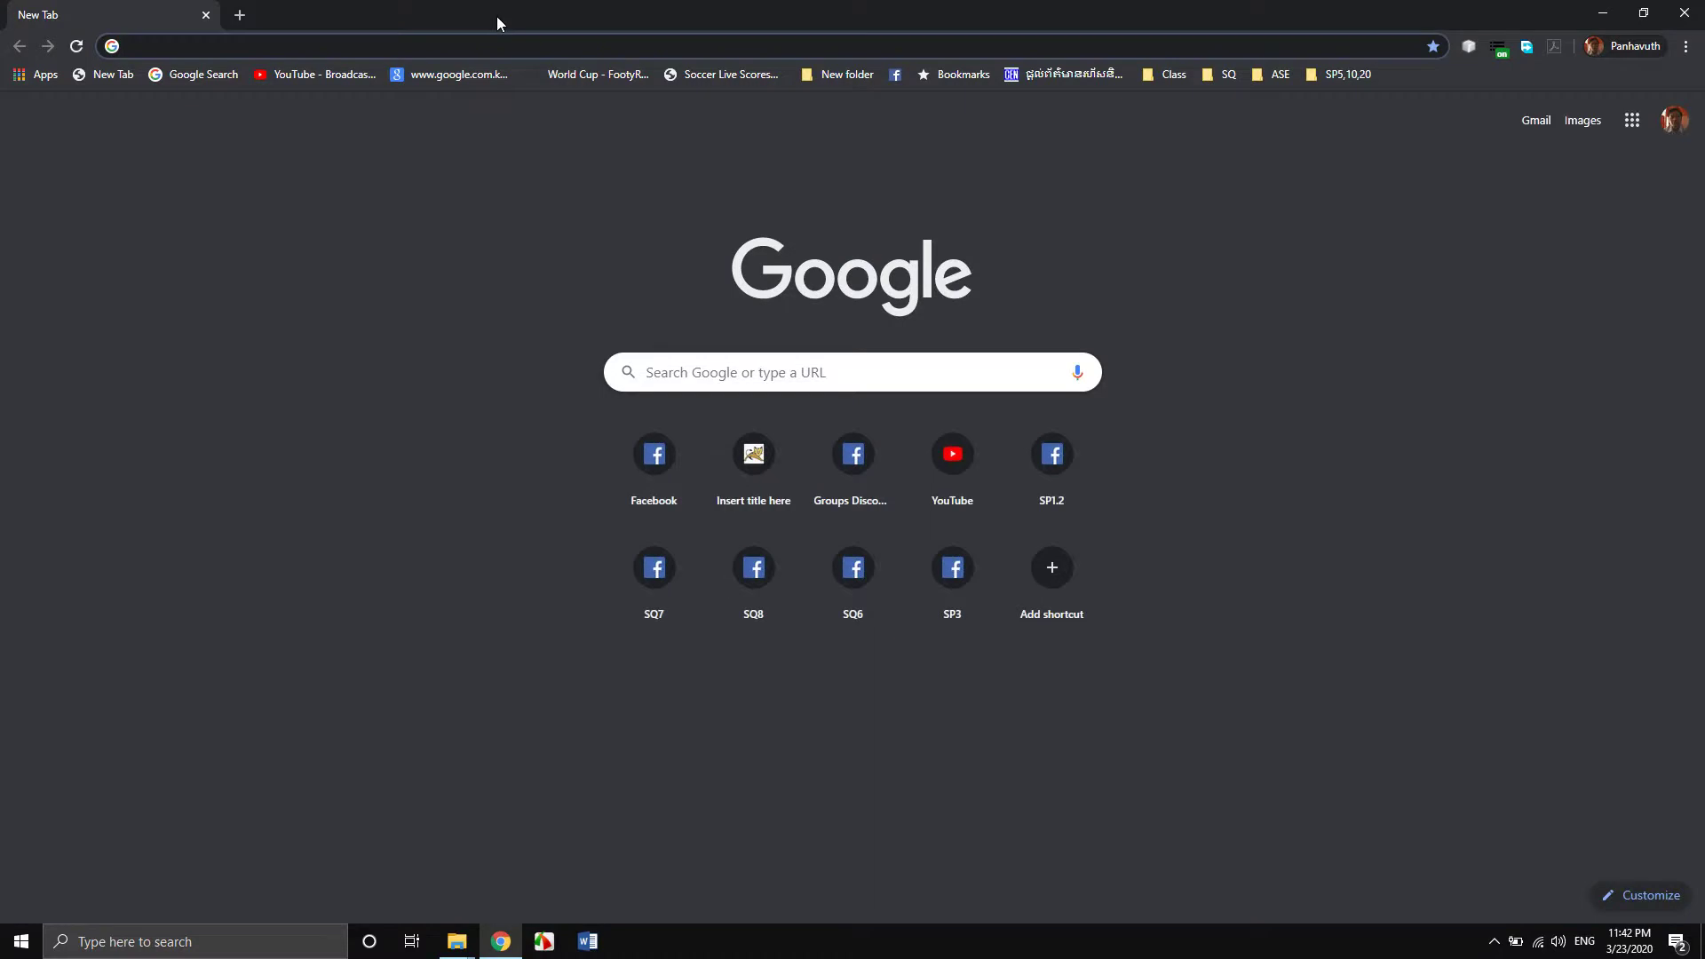
Open localhost:8080 in a new Chrome window and sign in to the Manager App with the saved credentials.
type("l")
key("Return")
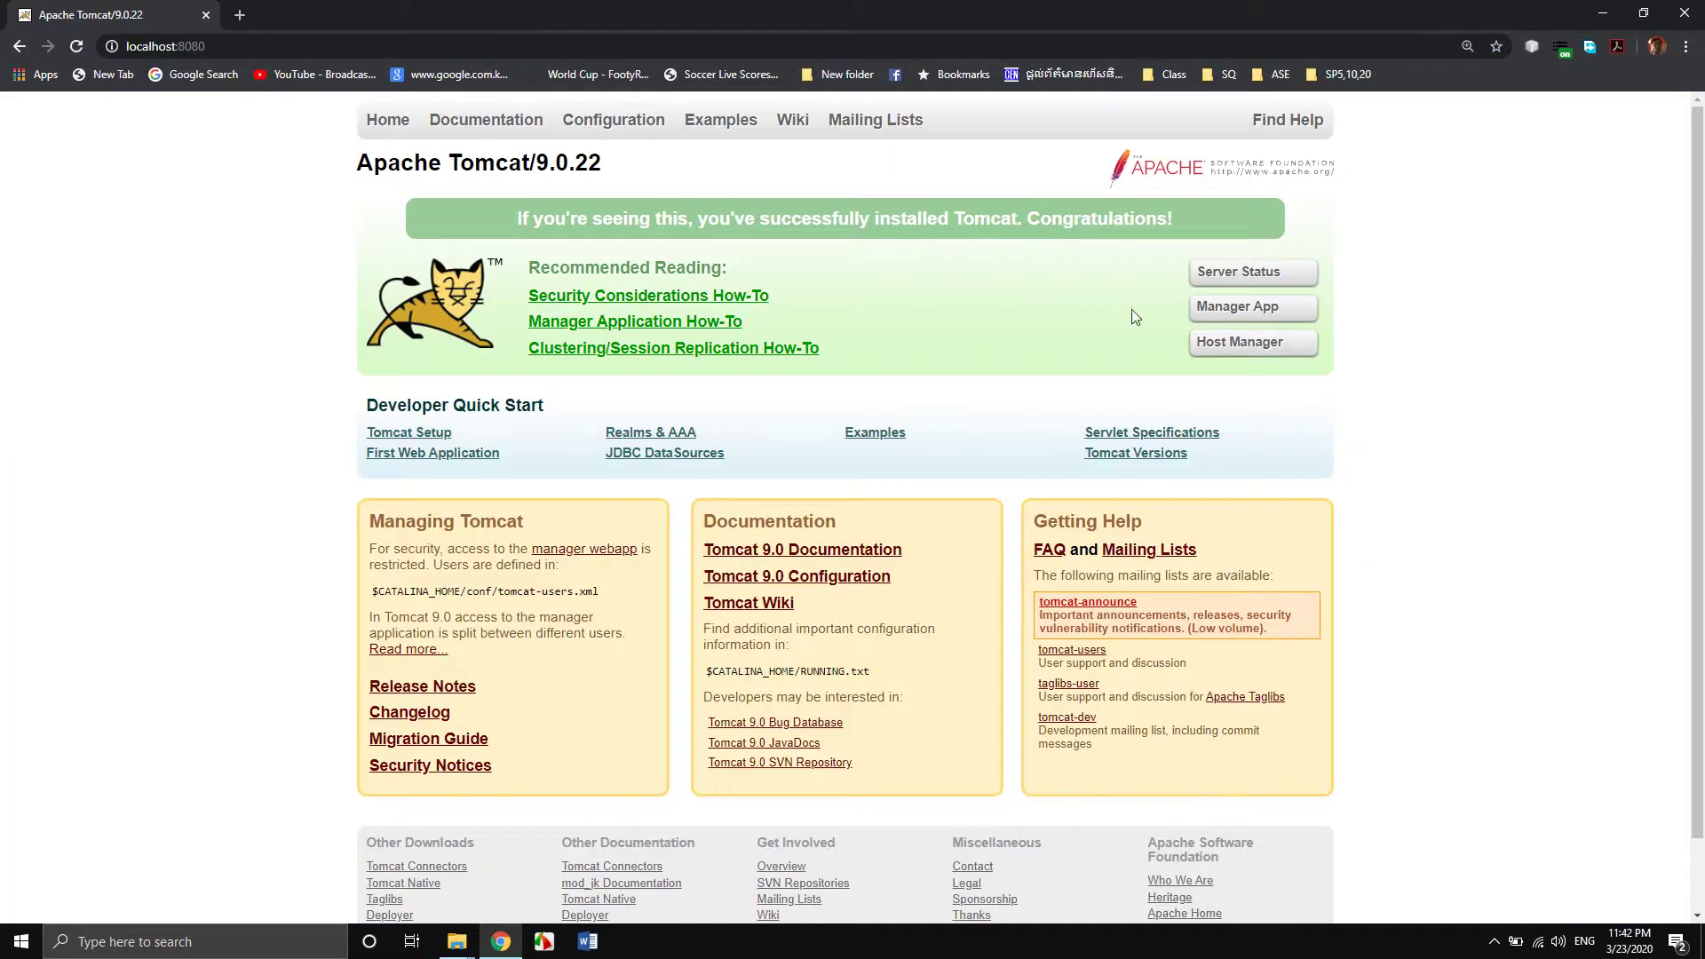
left_click(1233, 311)
left_click(936, 235)
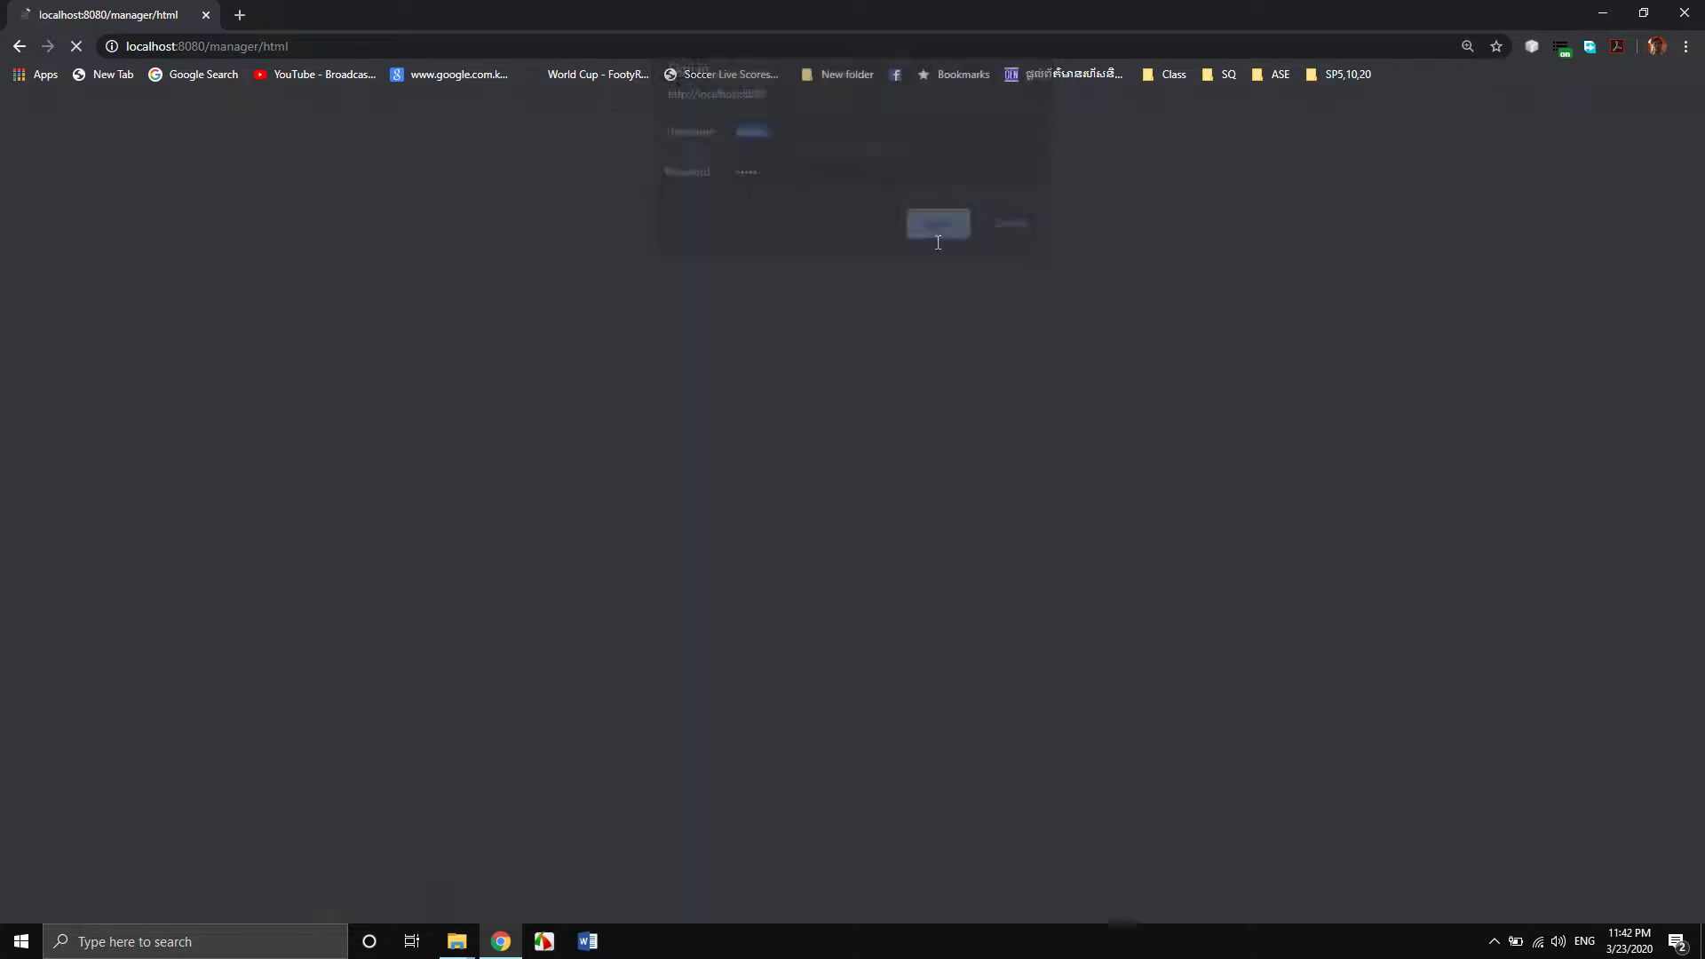
Check the /burgerCom-0.0.1-SNAPSHOT page again, return to the manager's application list and close the browser.
left_click(153, 641)
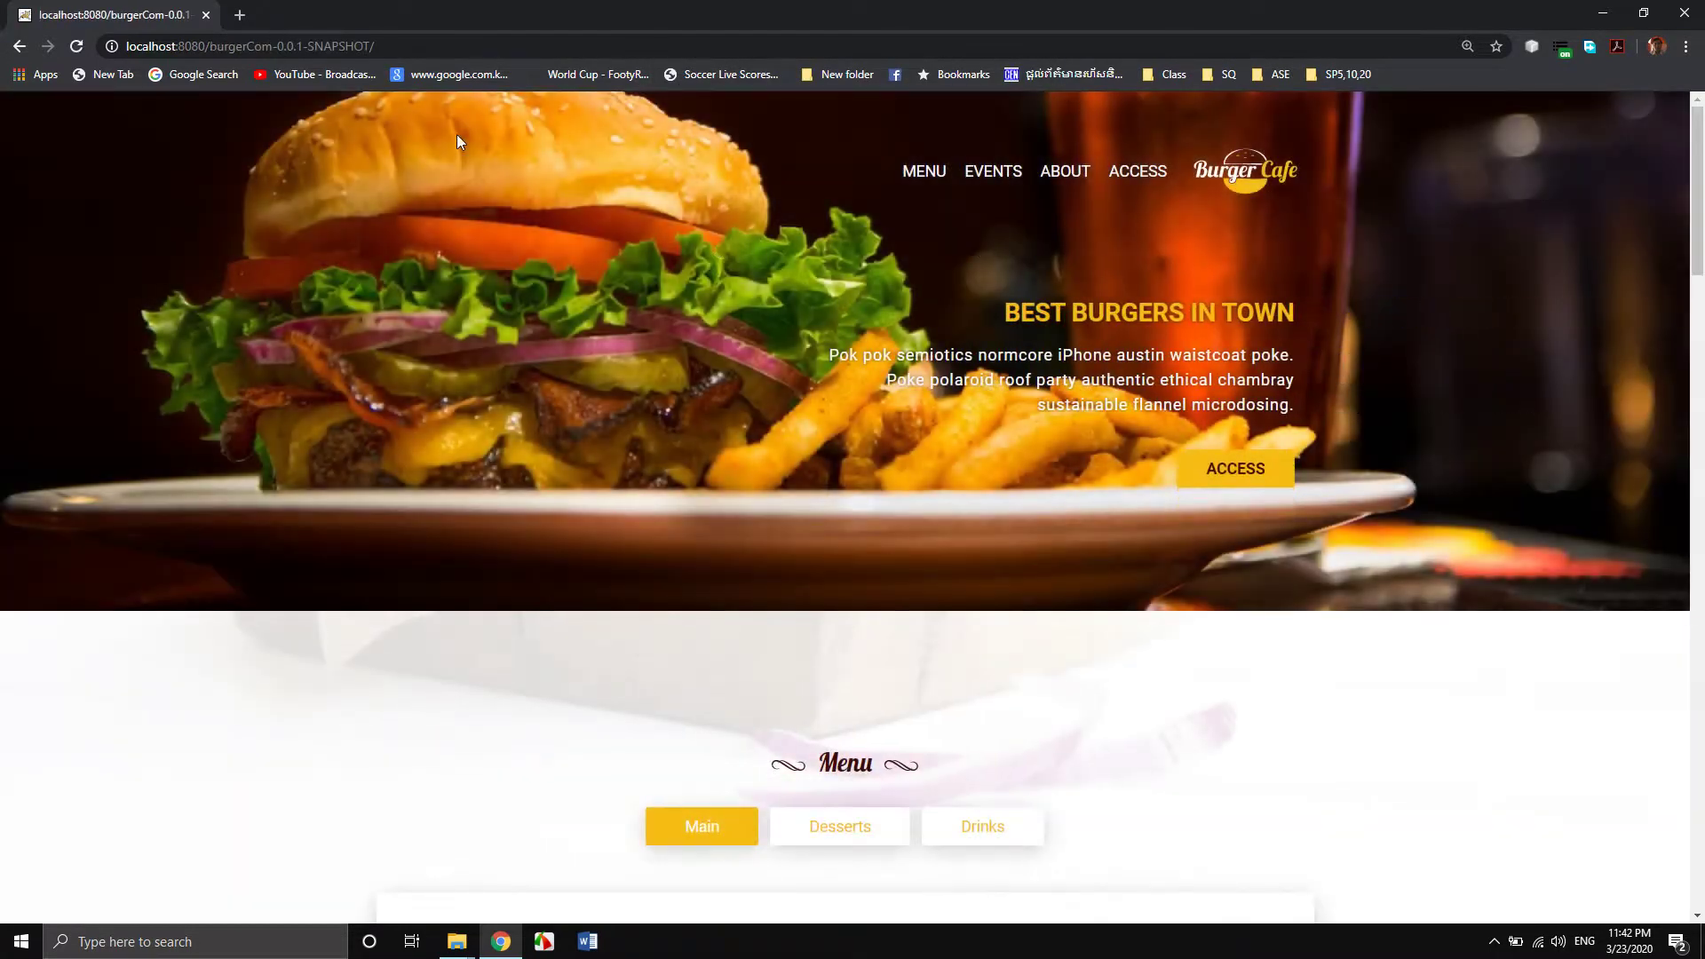
left_click(19, 45)
scroll(318, 534, "down", 5)
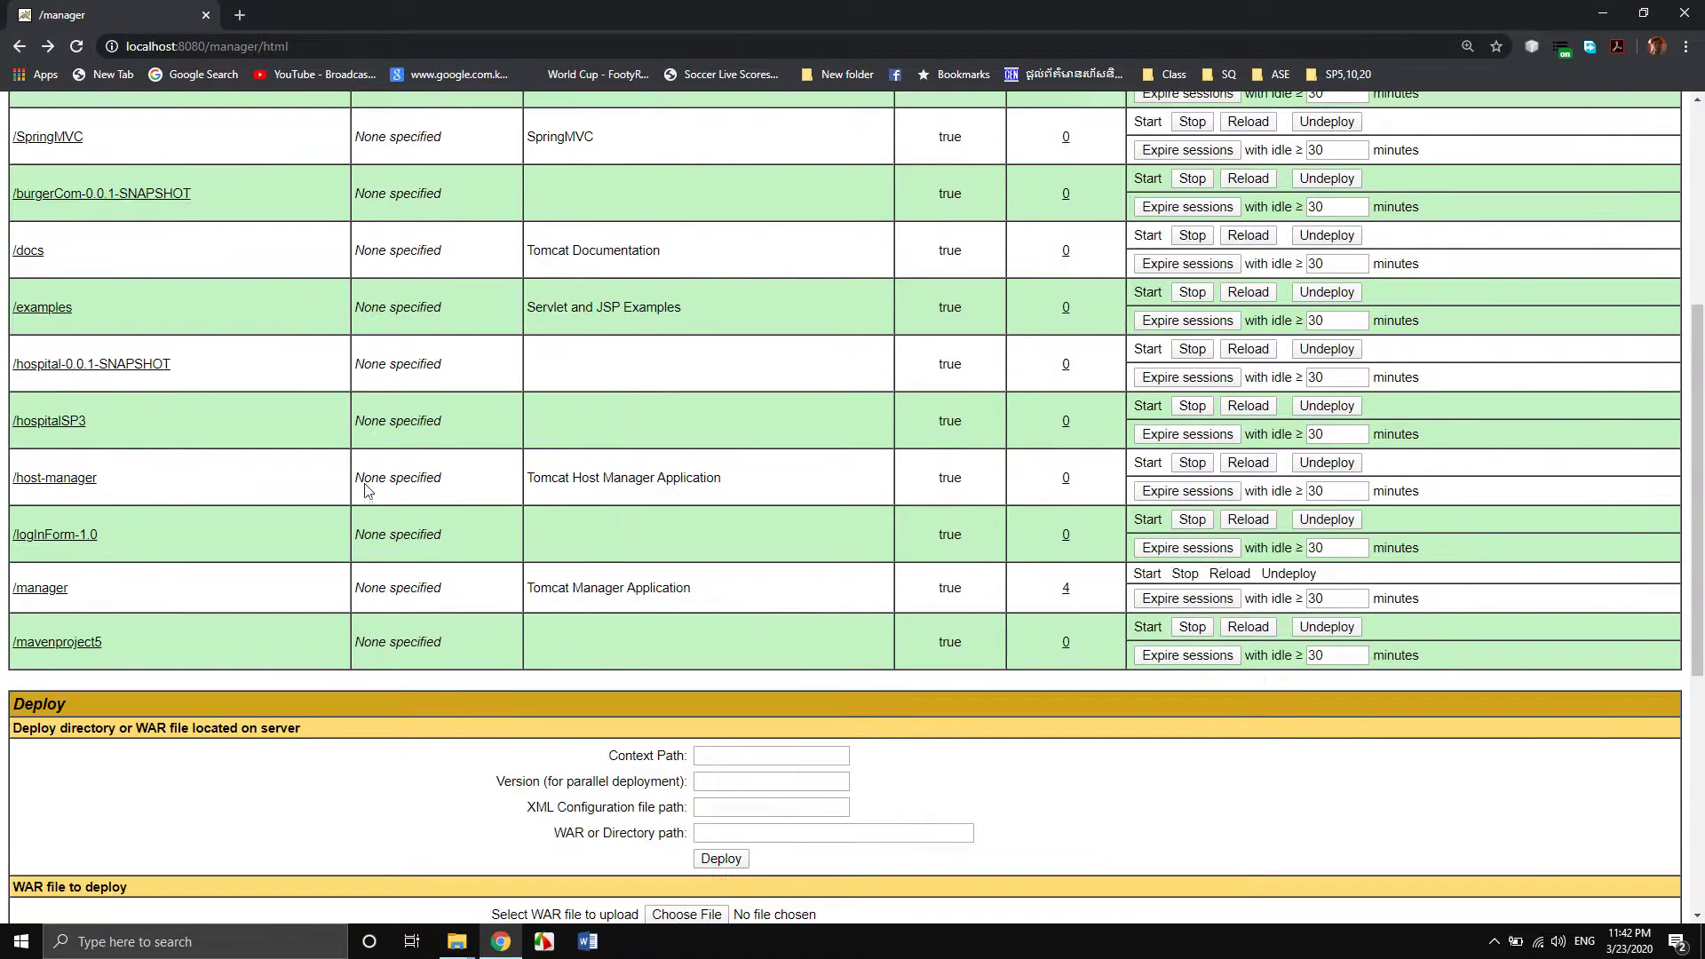
scroll(318, 533, "up", 5)
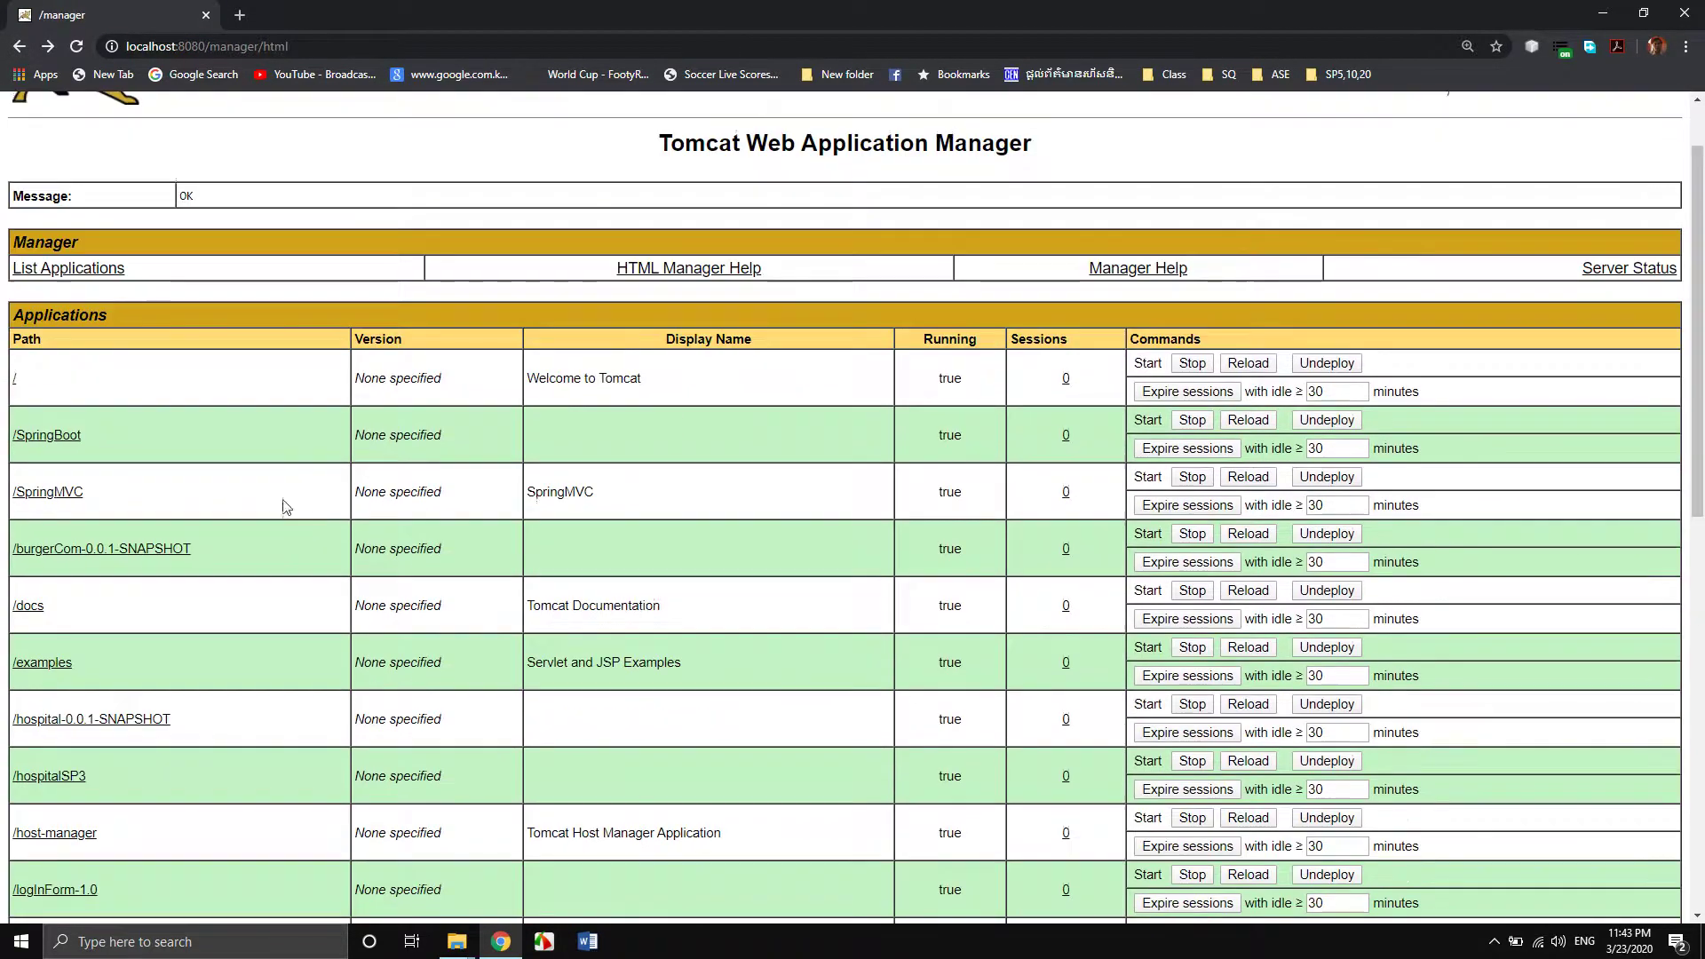
left_click(1679, 13)
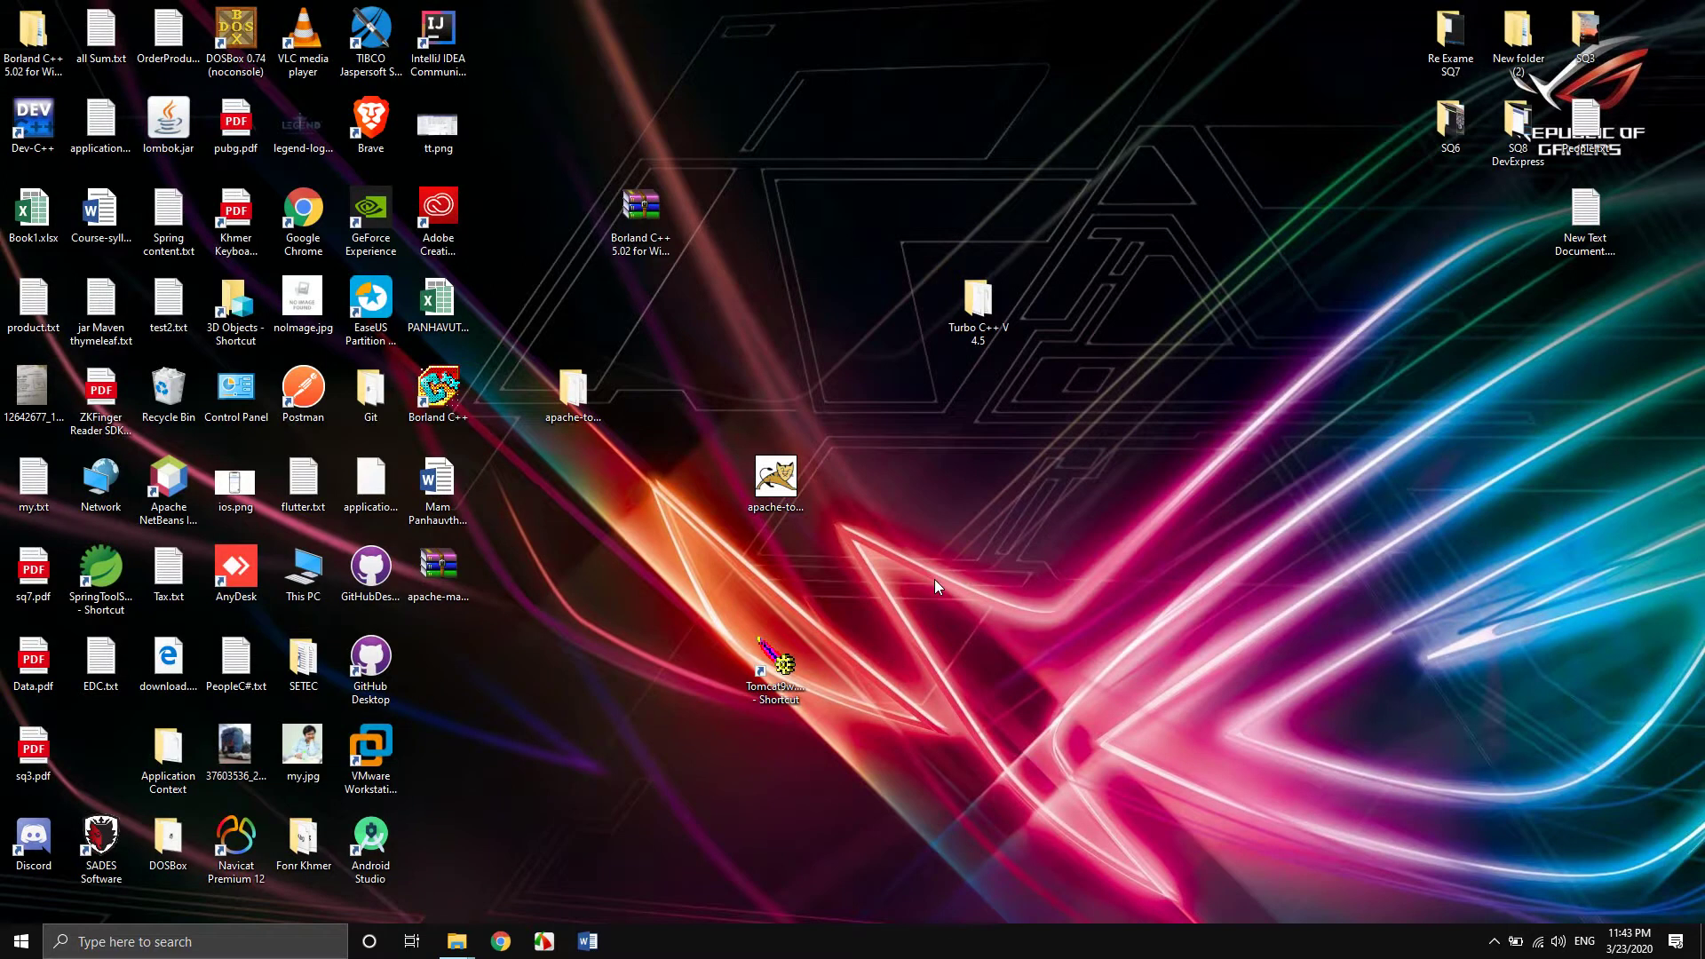